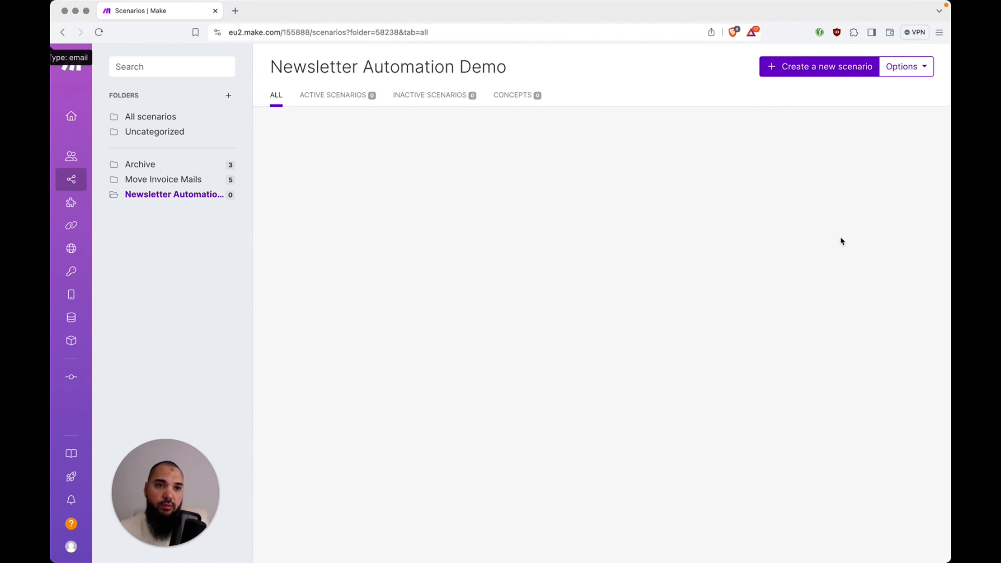
Create a new scenario whose first module is Google Docs 'Create a Document'
{"action": "left_click", "coordinate": [819, 76]}
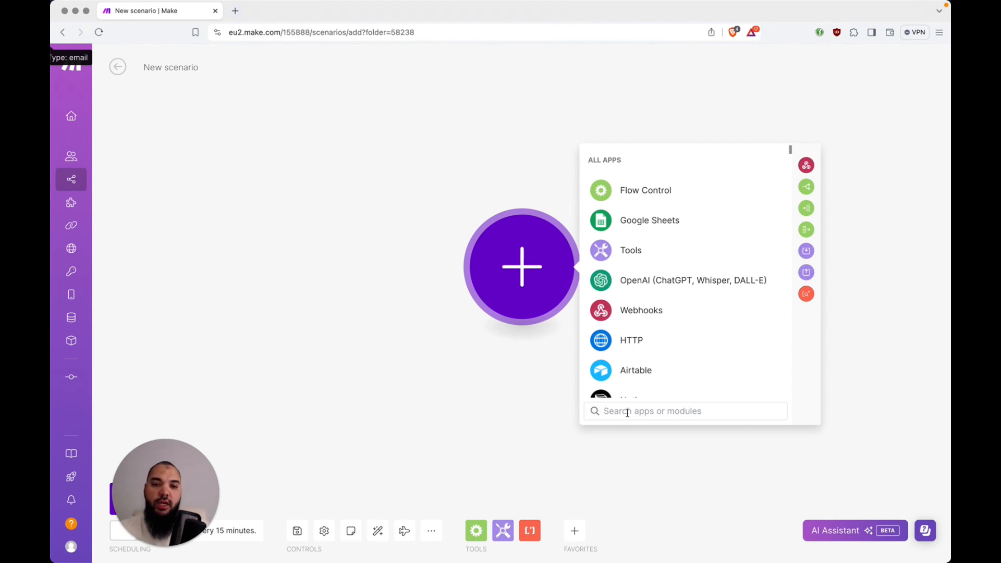
{"action": "type", "text": "google"}
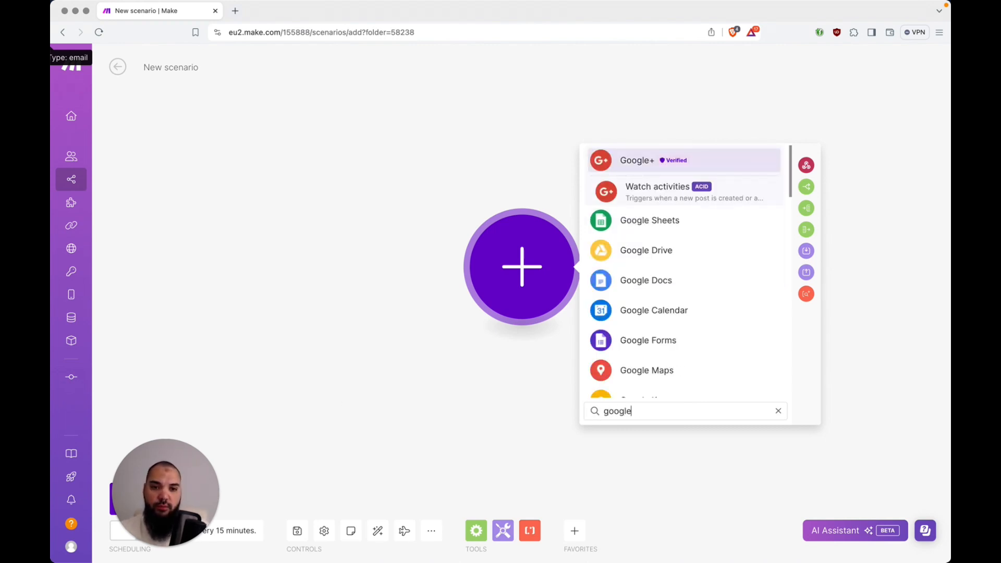
{"action": "type", "text": " docs"}
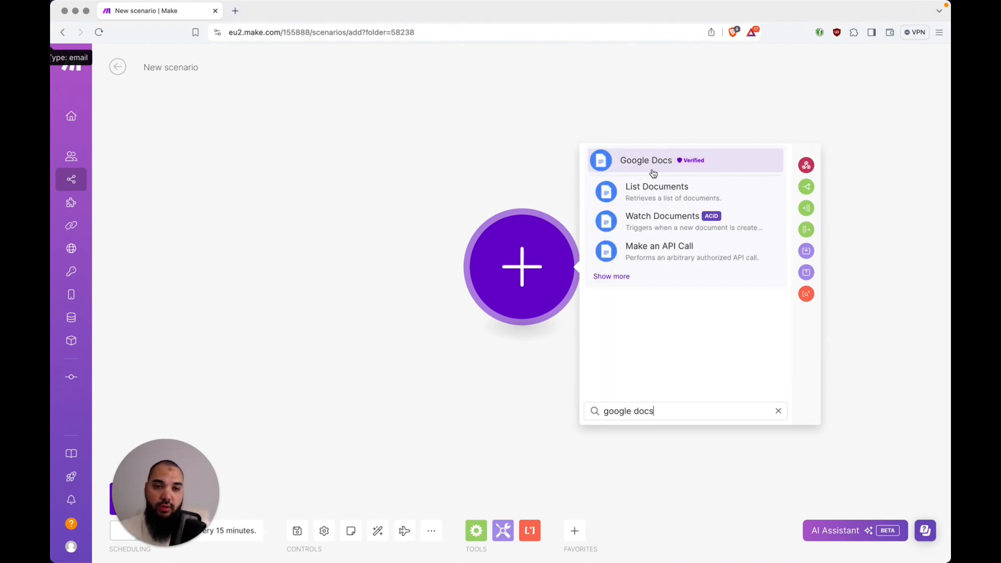
{"action": "left_click", "coordinate": [616, 277]}
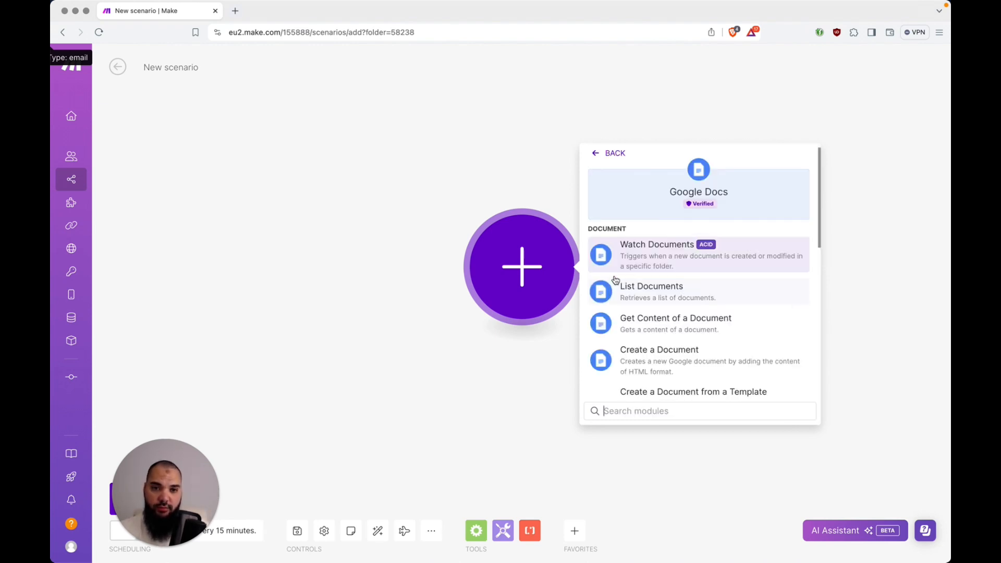
{"action": "scroll", "coordinate": [669, 273], "scroll_direction": "down", "scroll_amount": 3}
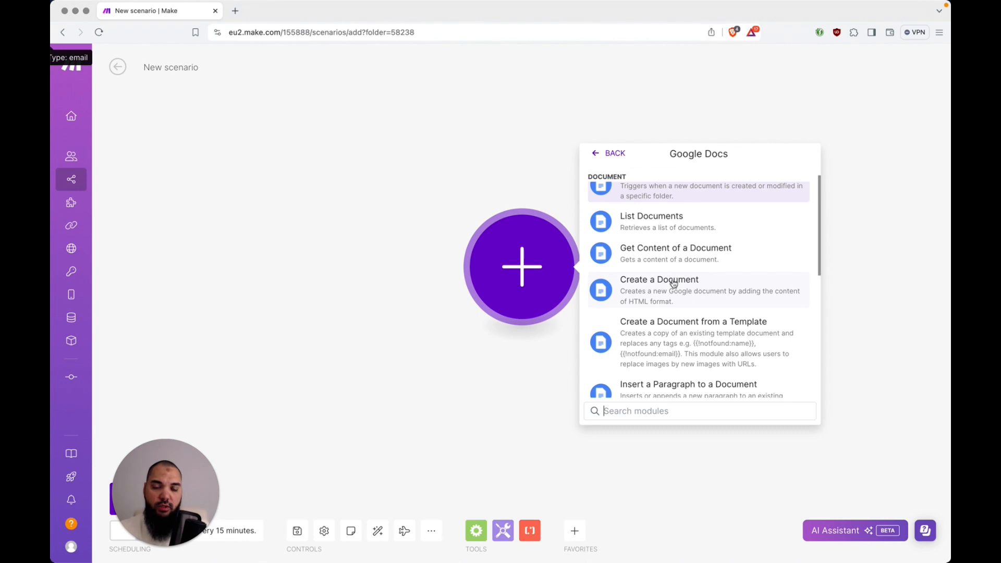
{"action": "left_click", "coordinate": [673, 283]}
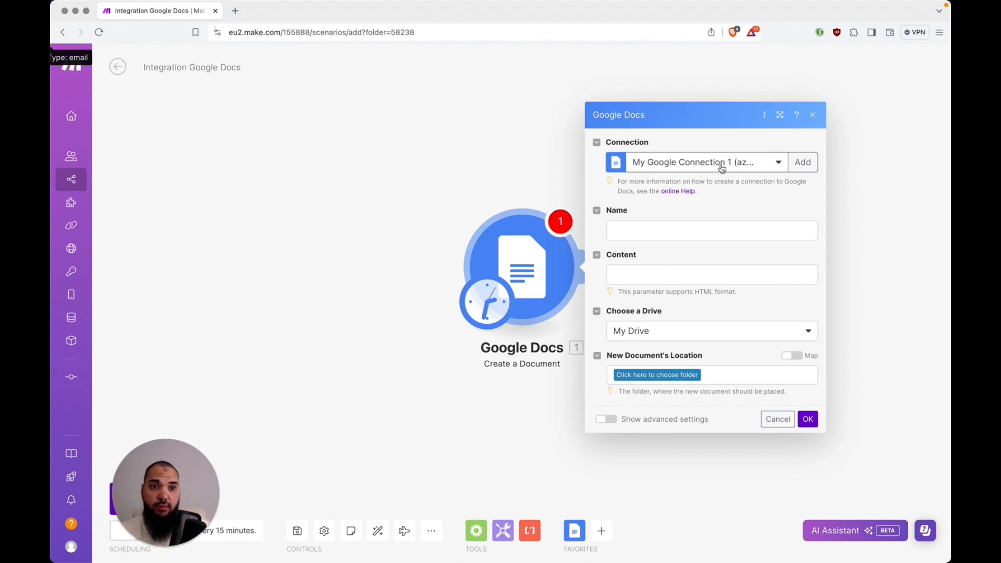
Keep the existing Google connection and name the new document 'Newsletter Data Source'
{"action": "left_click", "coordinate": [809, 170]}
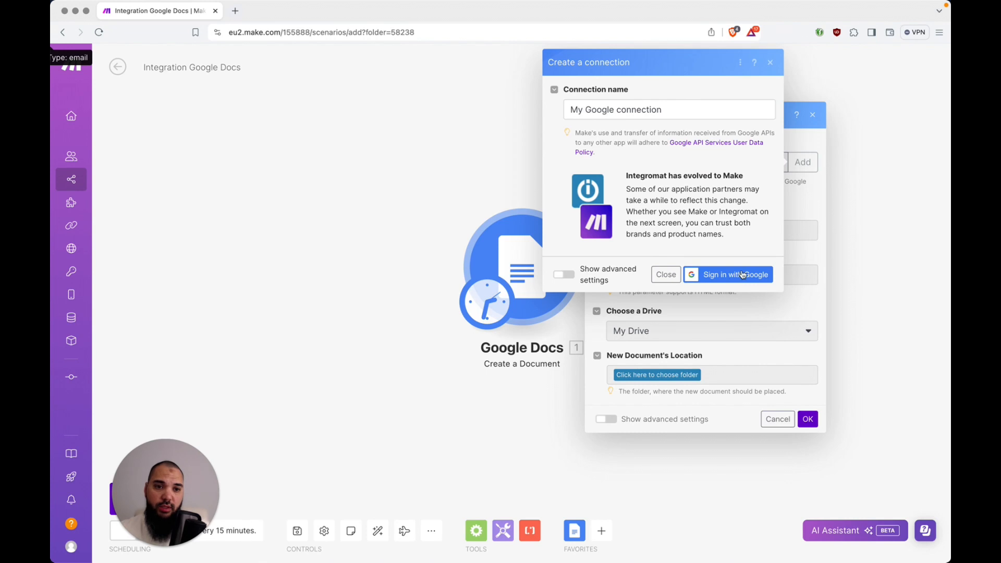
{"action": "left_click", "coordinate": [666, 275]}
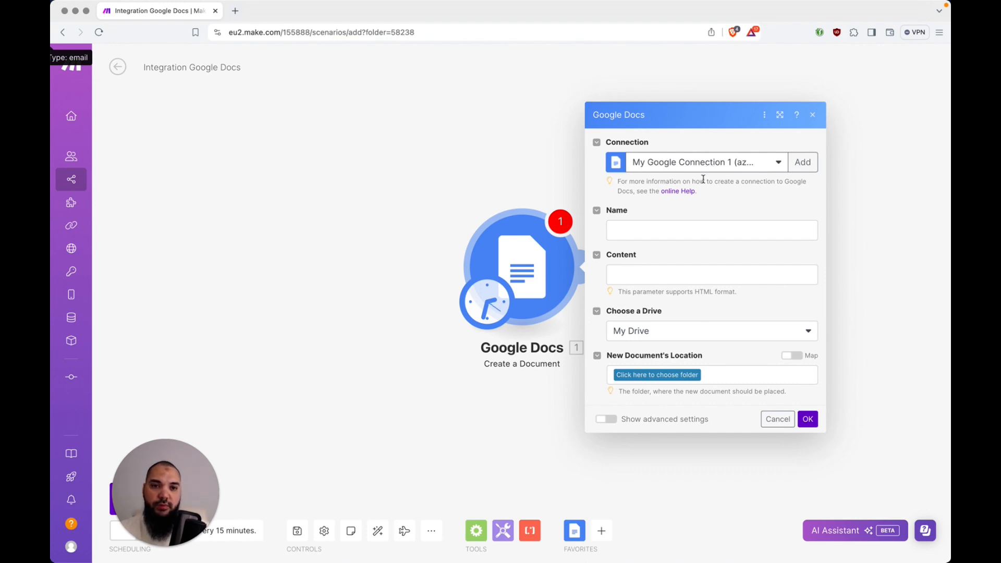
{"action": "left_click", "coordinate": [694, 231]}
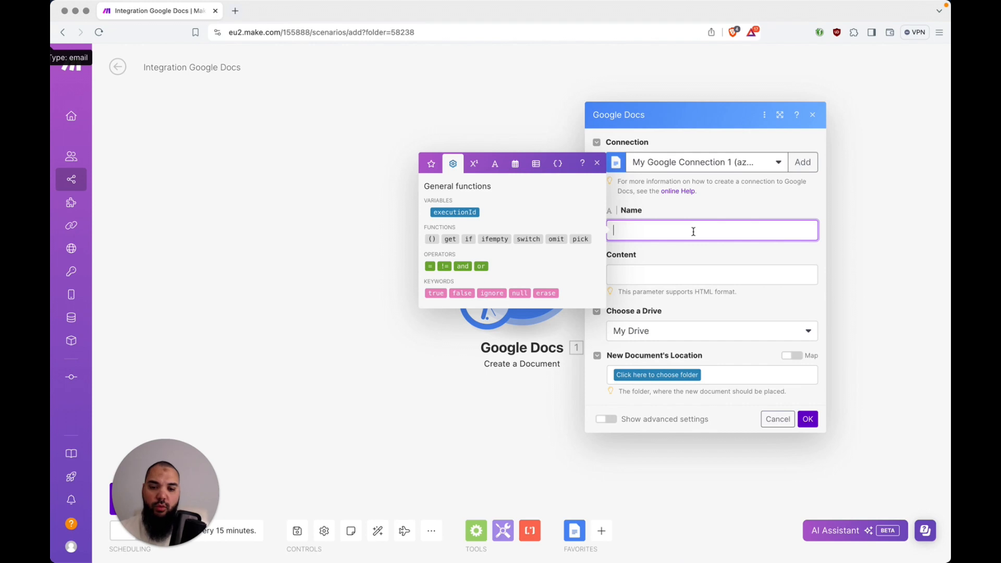
{"action": "type", "text": "Ne"}
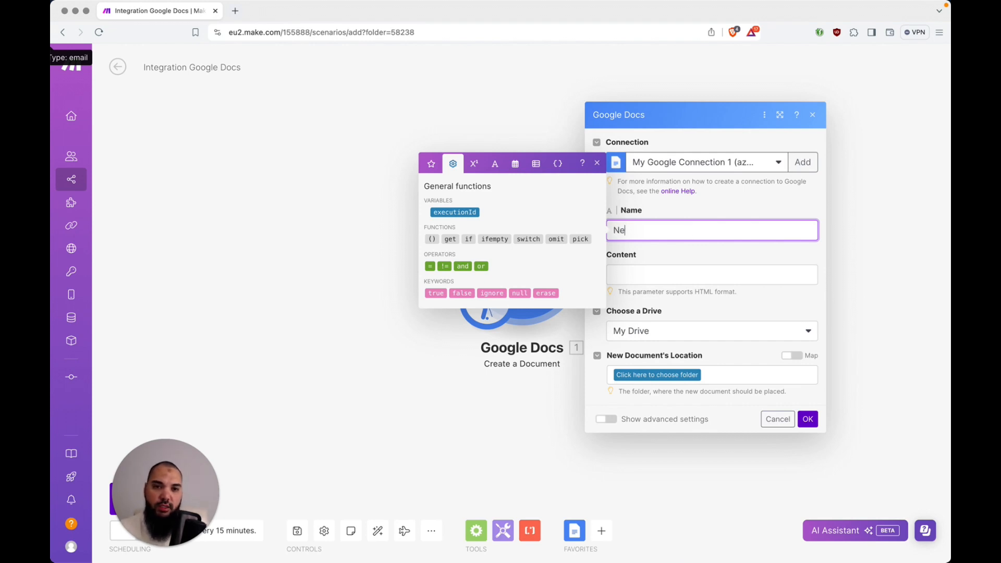
{"action": "type", "text": "wsletter Da"}
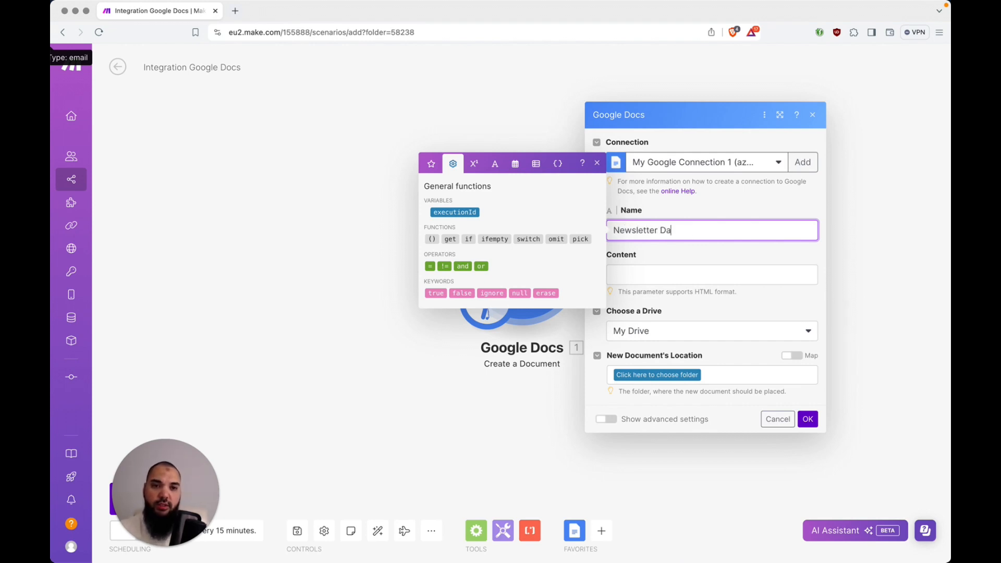
{"action": "type", "text": "ta Source"}
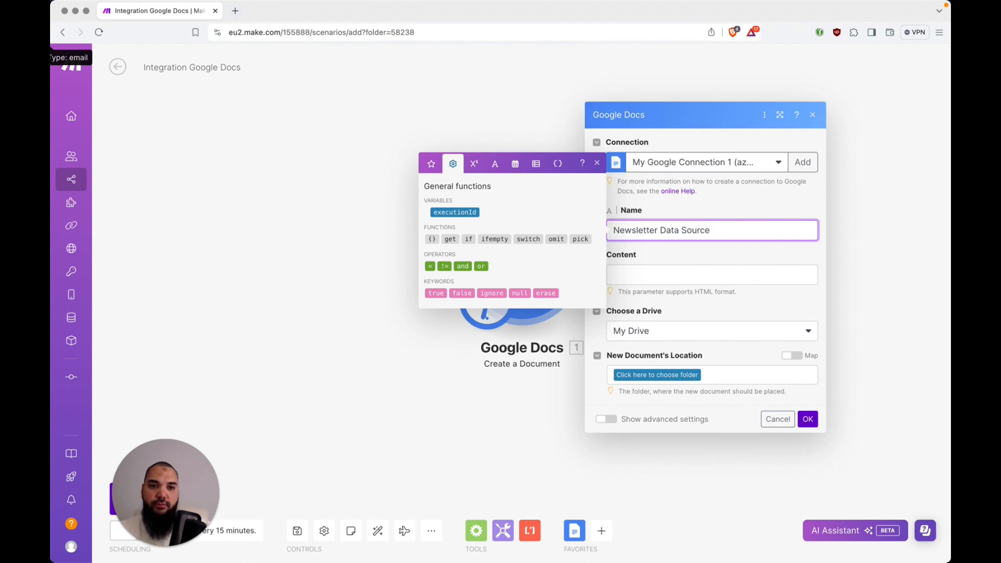
{"action": "key", "text": "Tab"}
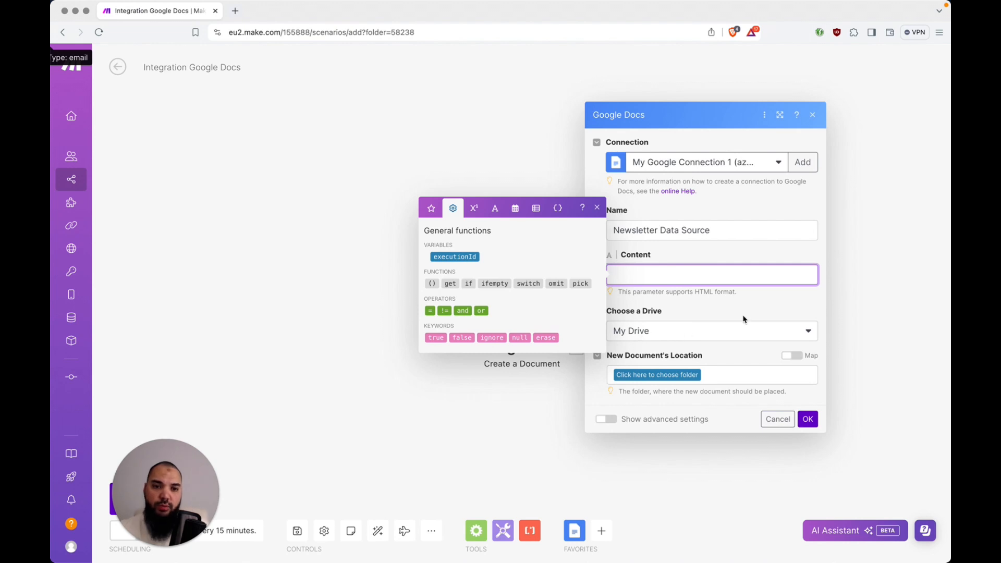
Save the document in the root folder '/' with empty content and confirm the module
{"action": "left_click", "coordinate": [667, 375]}
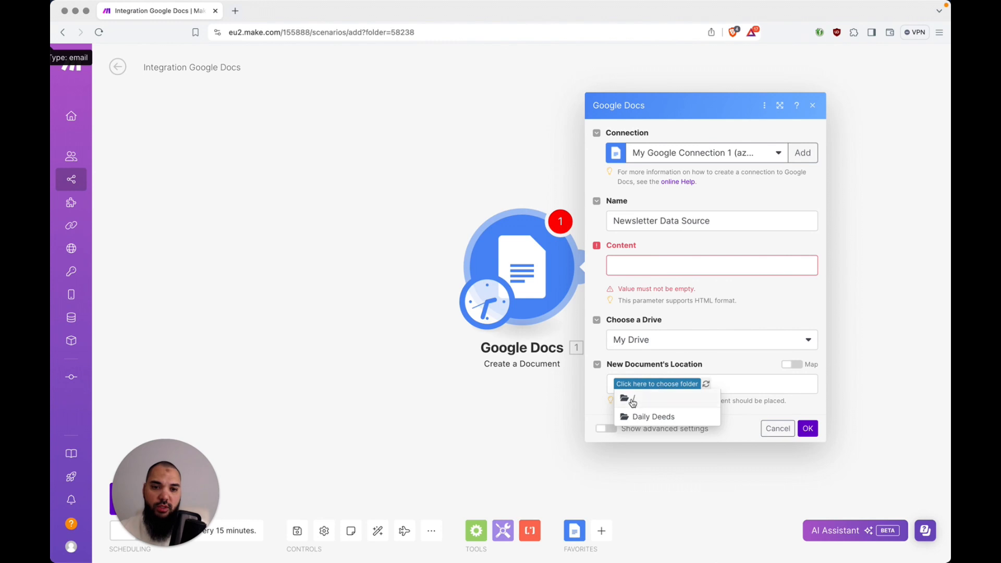
{"action": "left_click", "coordinate": [633, 399]}
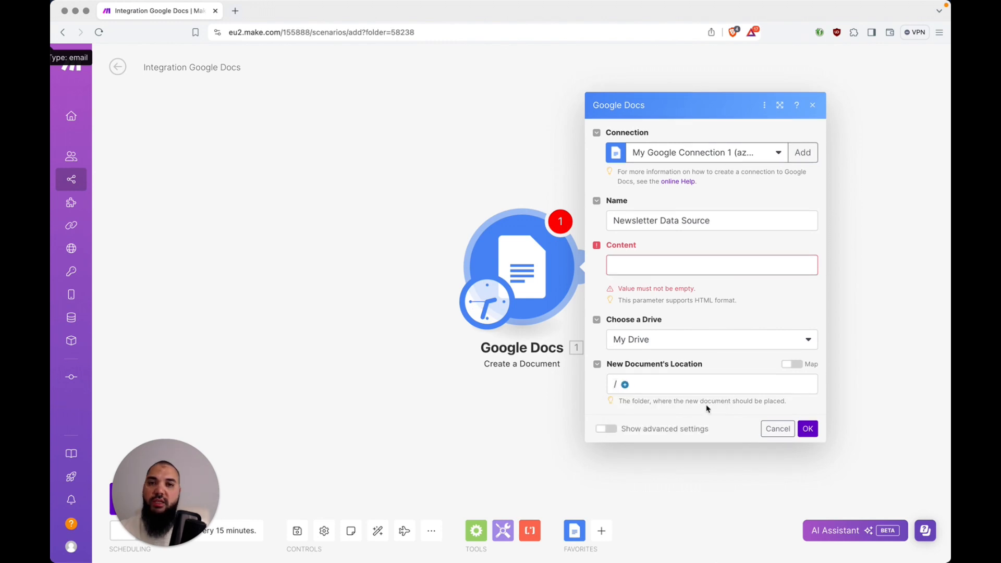
{"action": "left_click", "coordinate": [666, 265]}
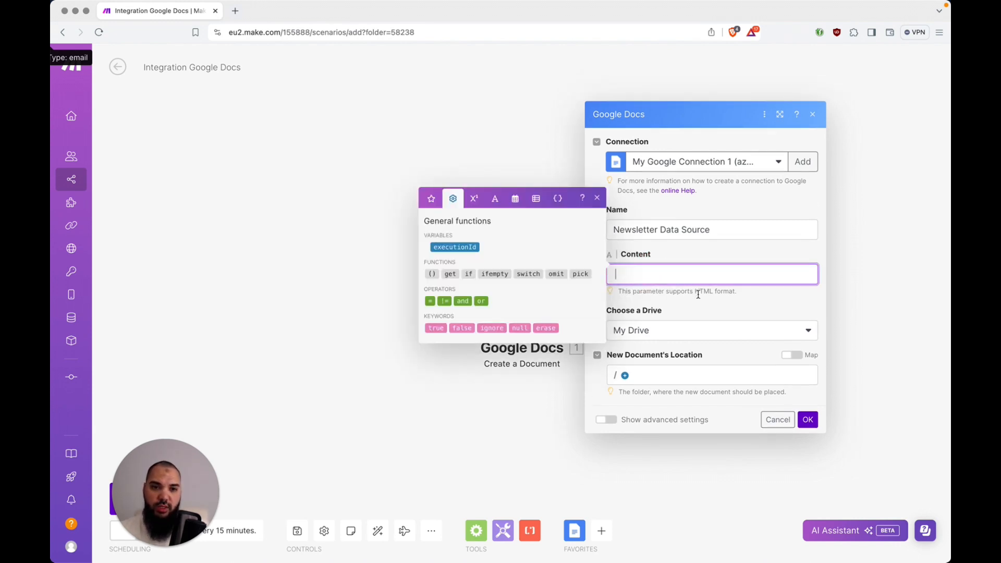
{"action": "left_click", "coordinate": [711, 405]}
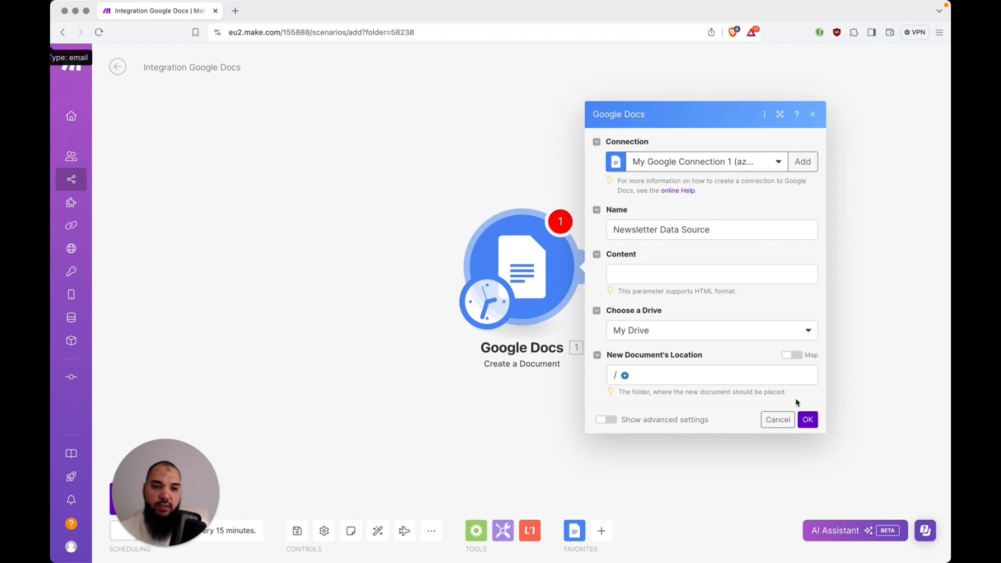
{"action": "left_click", "coordinate": [808, 420]}
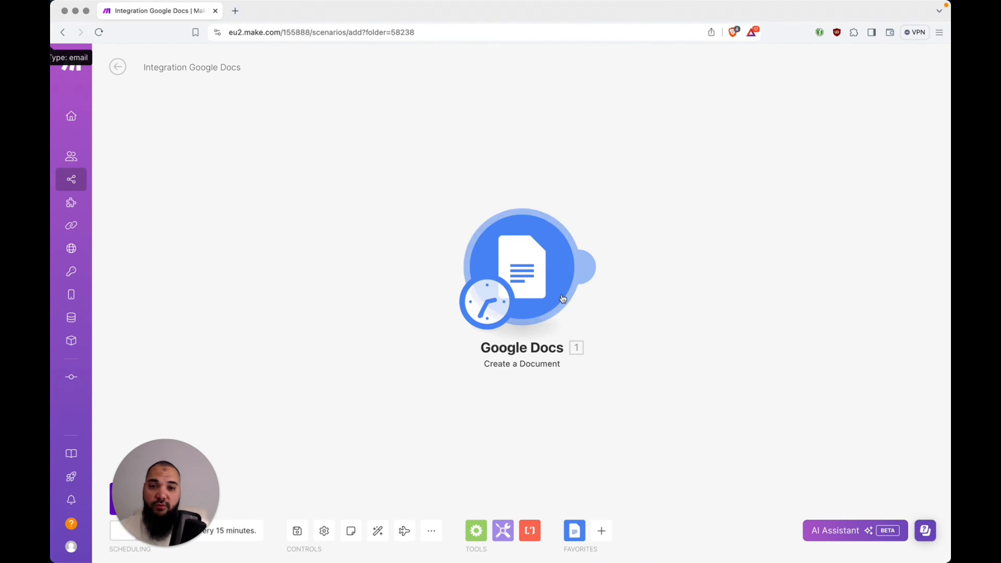
Add an Email 'Get Emails' module reading only unread emails from INBOX
{"action": "left_click", "coordinate": [590, 278]}
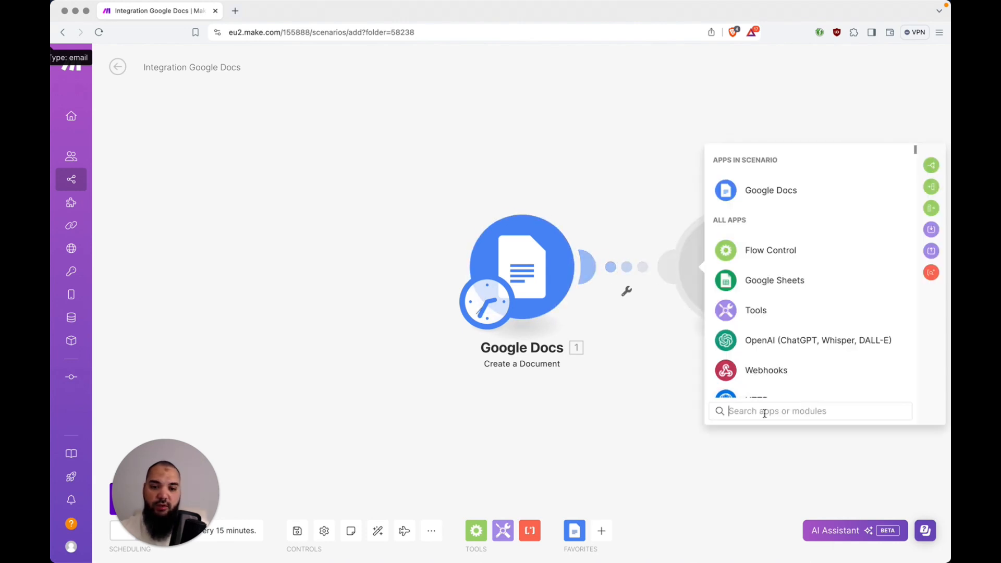
{"action": "type", "text": "email"}
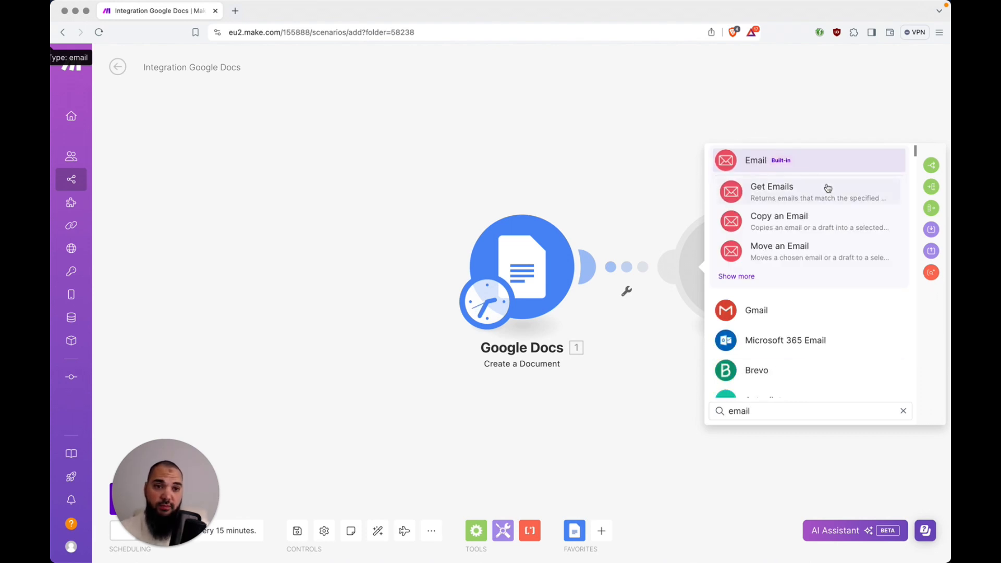
{"action": "left_click", "coordinate": [781, 185]}
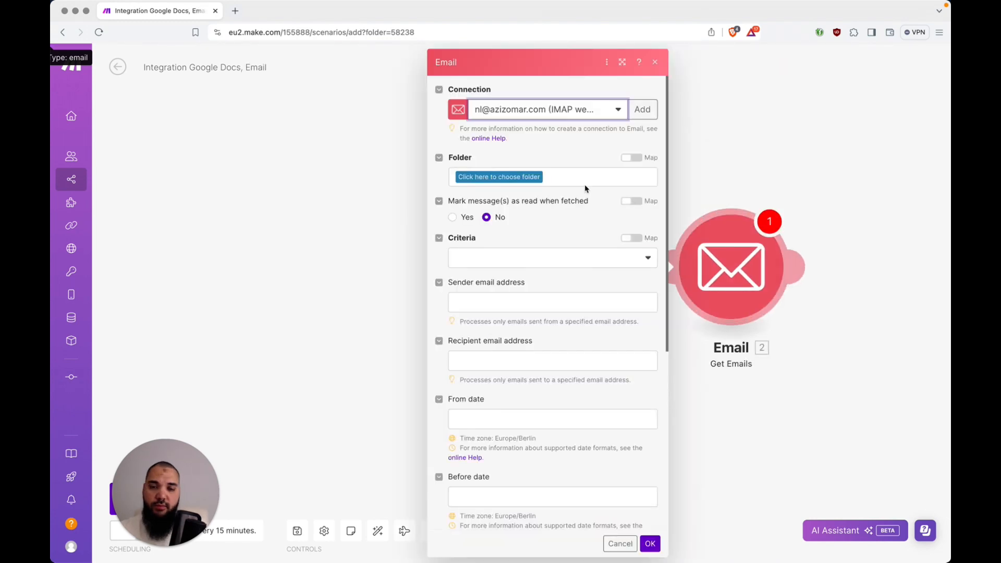
{"action": "left_click", "coordinate": [521, 180]}
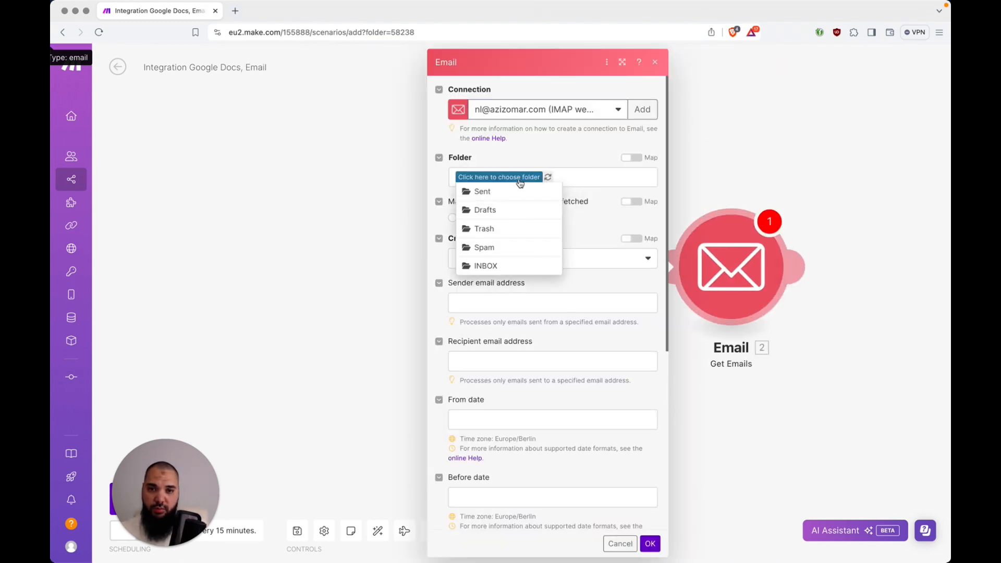
{"action": "left_click", "coordinate": [493, 266]}
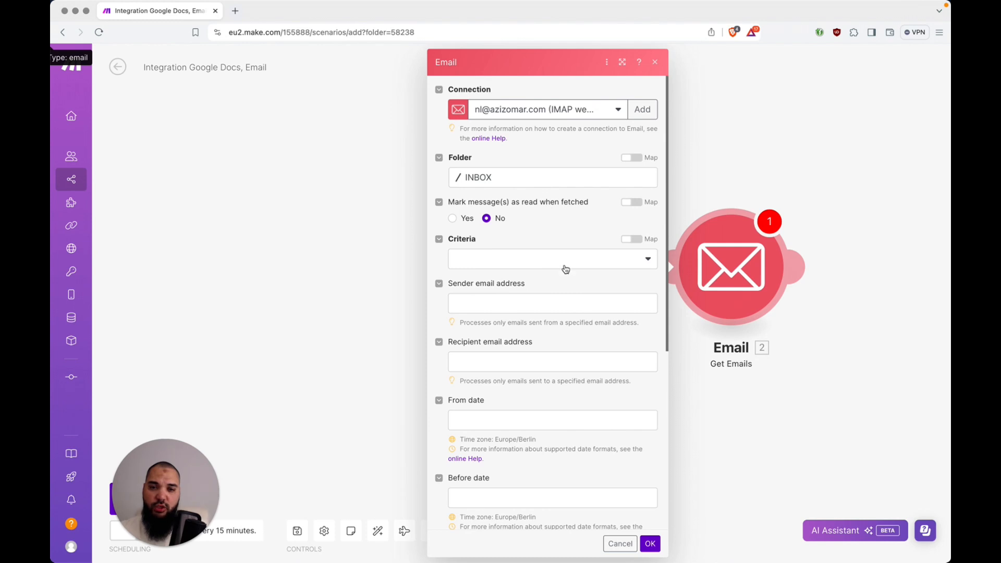
{"action": "left_click", "coordinate": [523, 265]}
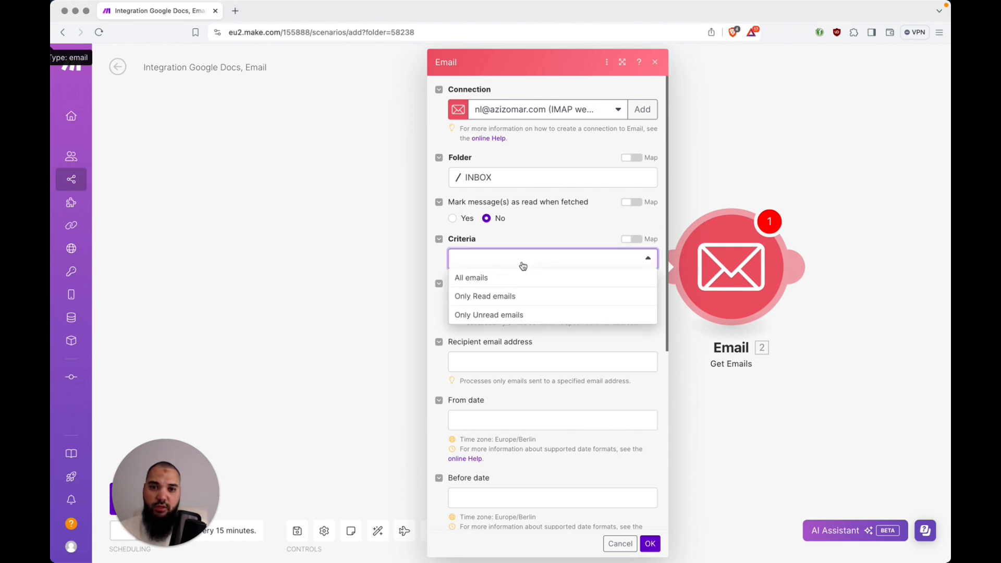
{"action": "left_click", "coordinate": [519, 316]}
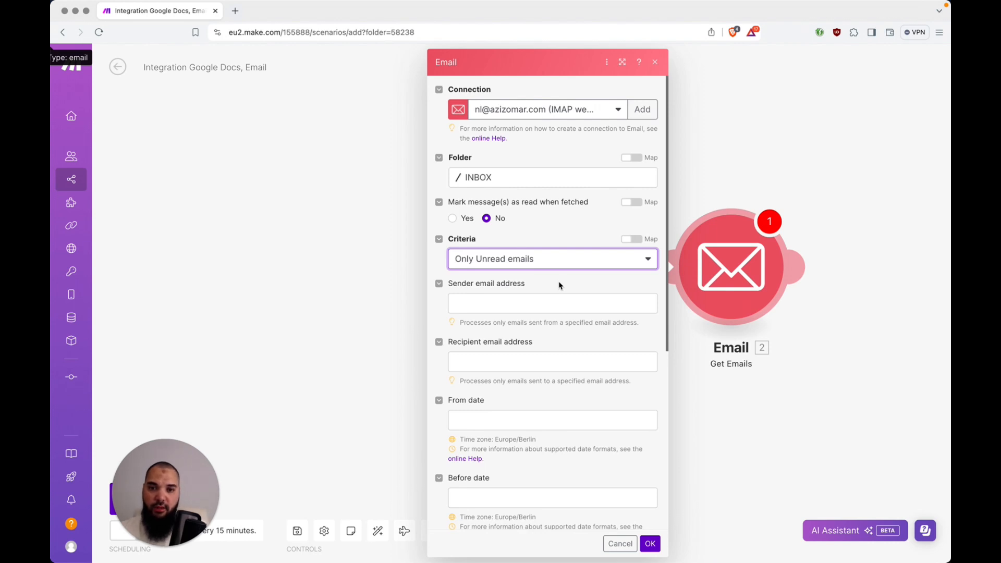
Collapse the unused filters, leave maximum results at 1, and save the Email module
{"action": "left_click", "coordinate": [439, 285]}
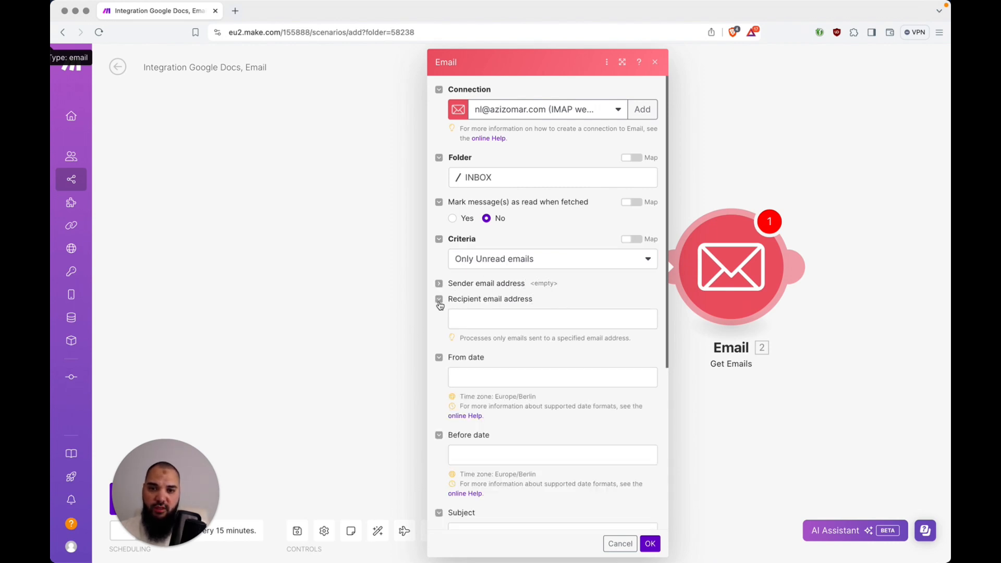
{"action": "left_click", "coordinate": [439, 301]}
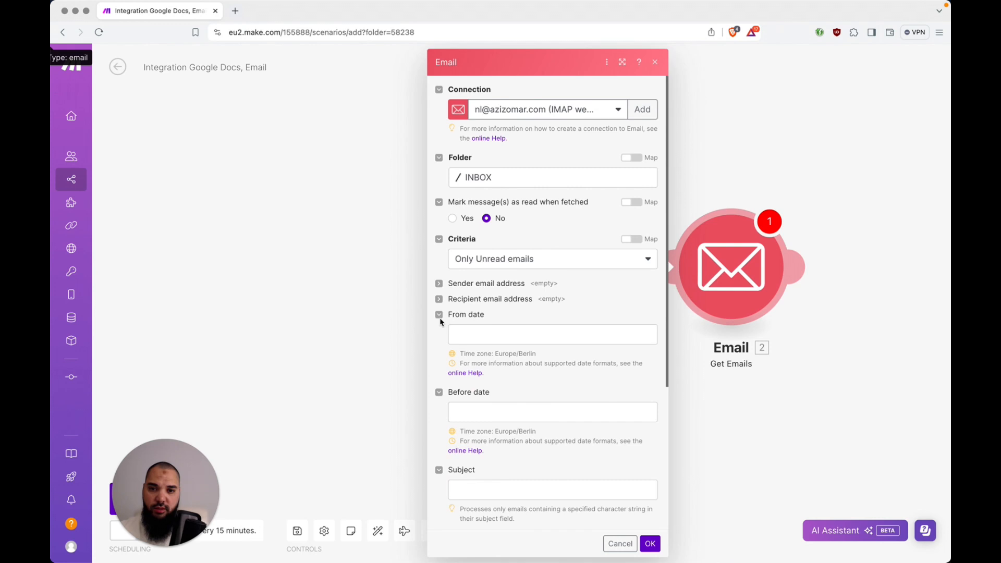
{"action": "left_click", "coordinate": [440, 318]}
{"action": "left_click", "coordinate": [440, 331]}
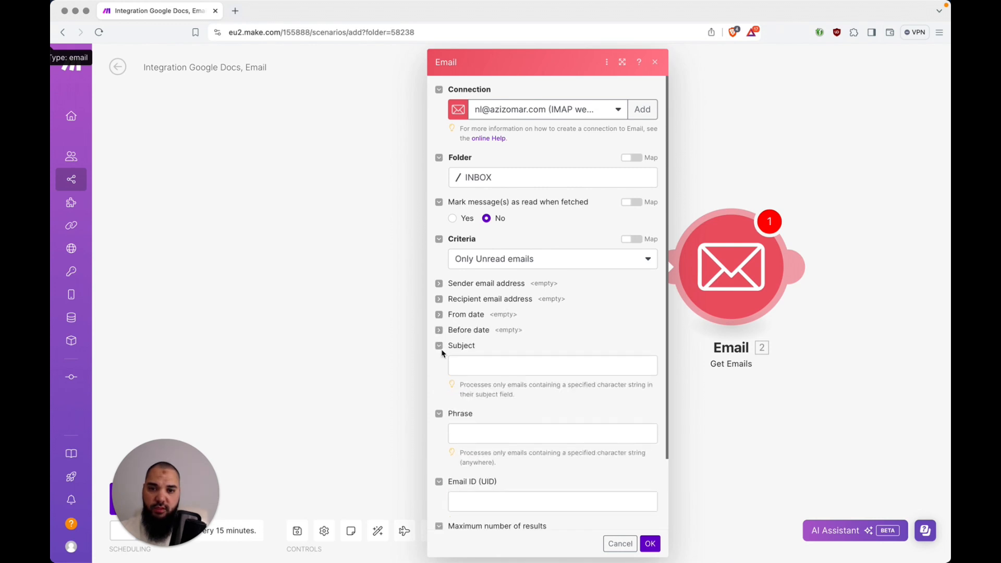
{"action": "left_click", "coordinate": [440, 347]}
{"action": "left_click", "coordinate": [439, 362]}
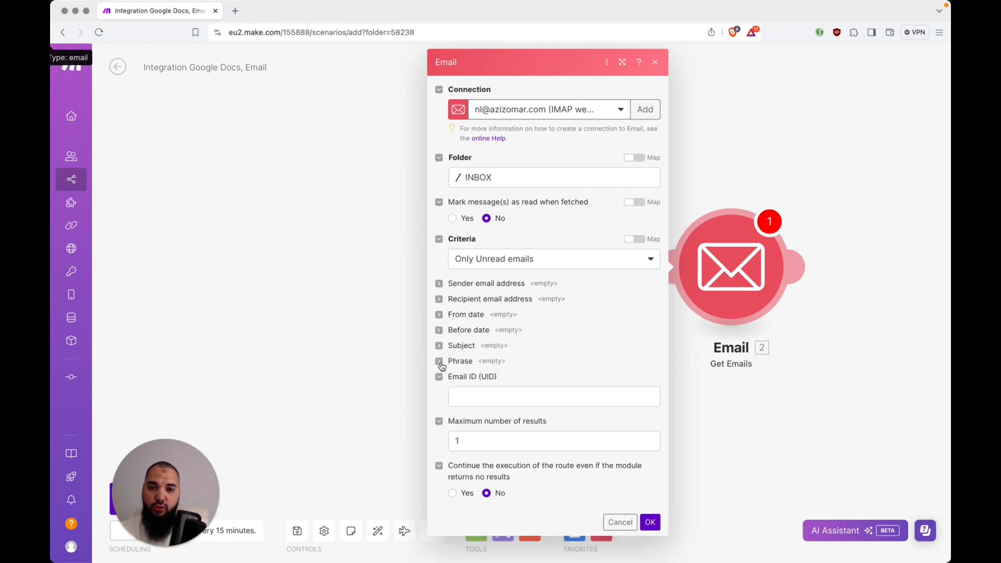
{"action": "left_click", "coordinate": [440, 377]}
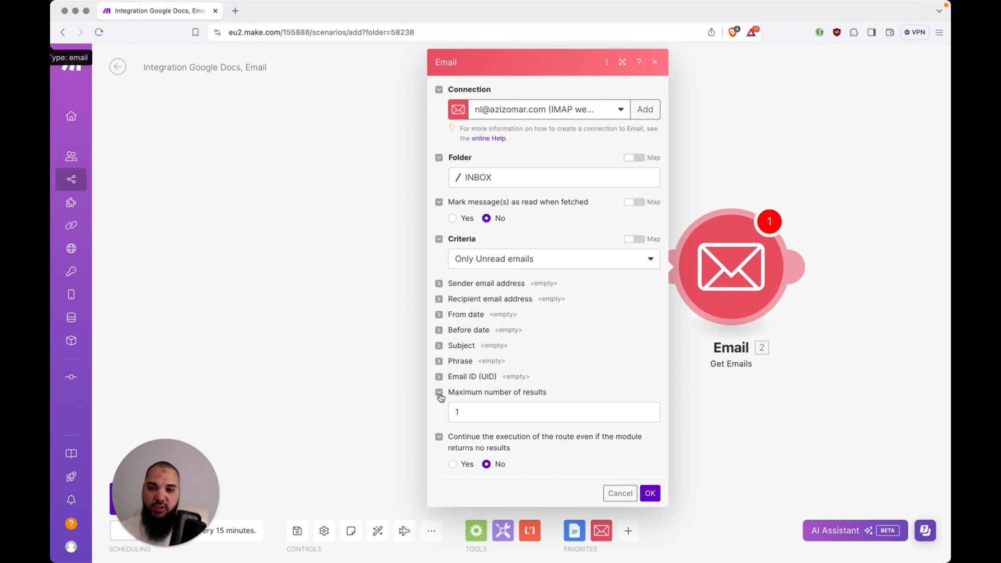
{"action": "left_click", "coordinate": [440, 393]}
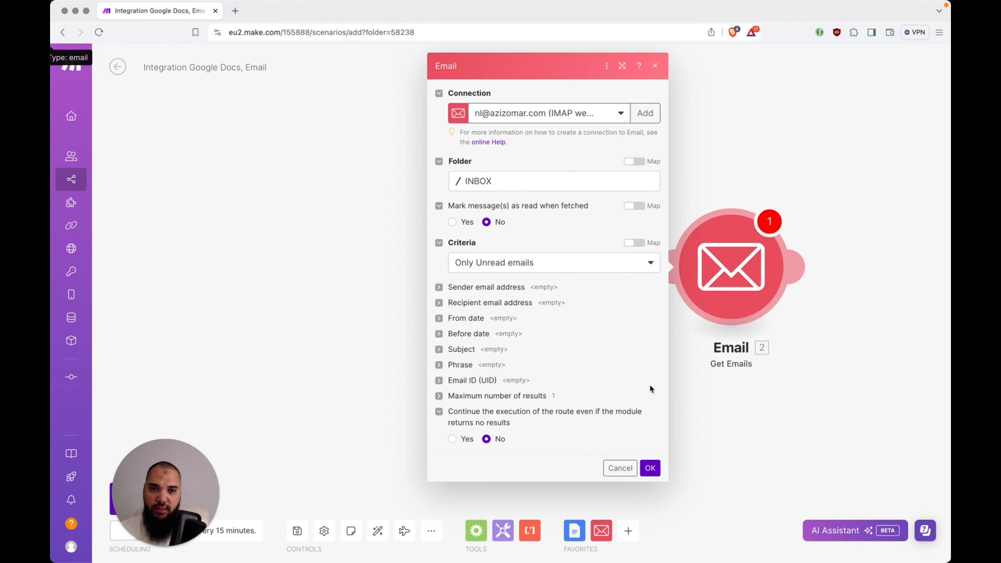
{"action": "left_click", "coordinate": [653, 469]}
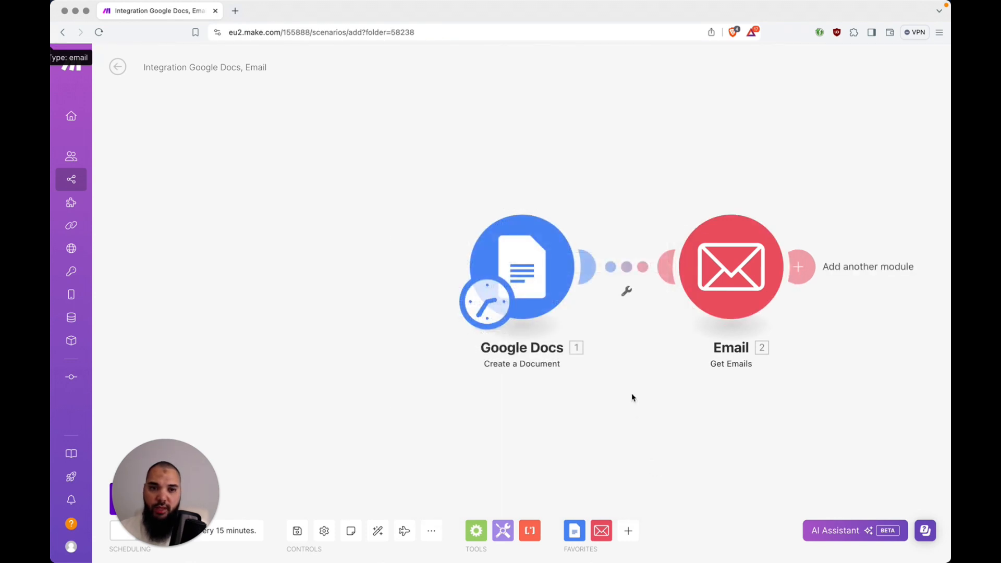
In Thunderbird, browse the inbox and read the STARTPLATZ AI Hub newsletter
{"action": "key", "text": "super+Tab"}
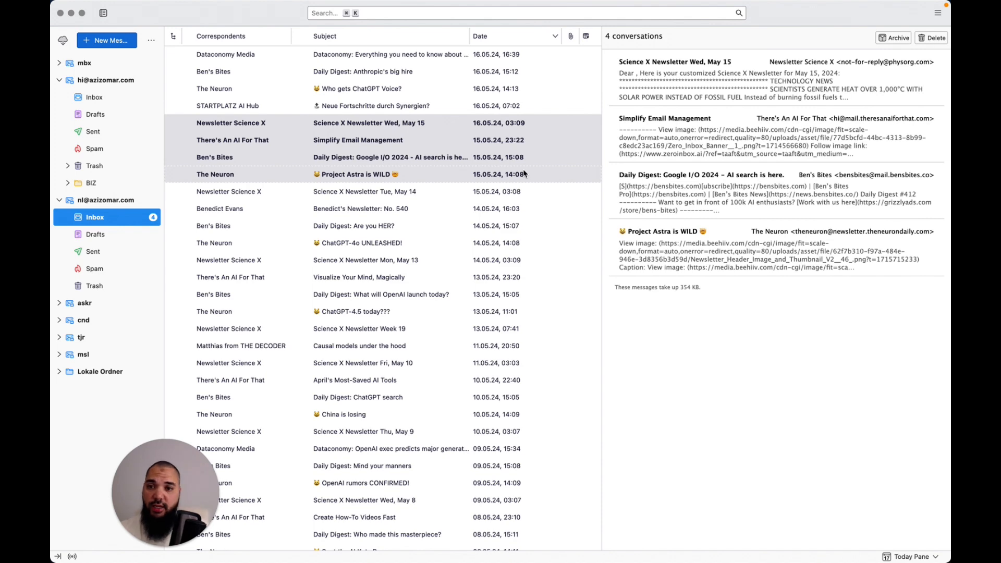
{"action": "scroll", "coordinate": [523, 174], "scroll_direction": "down", "scroll_amount": 15}
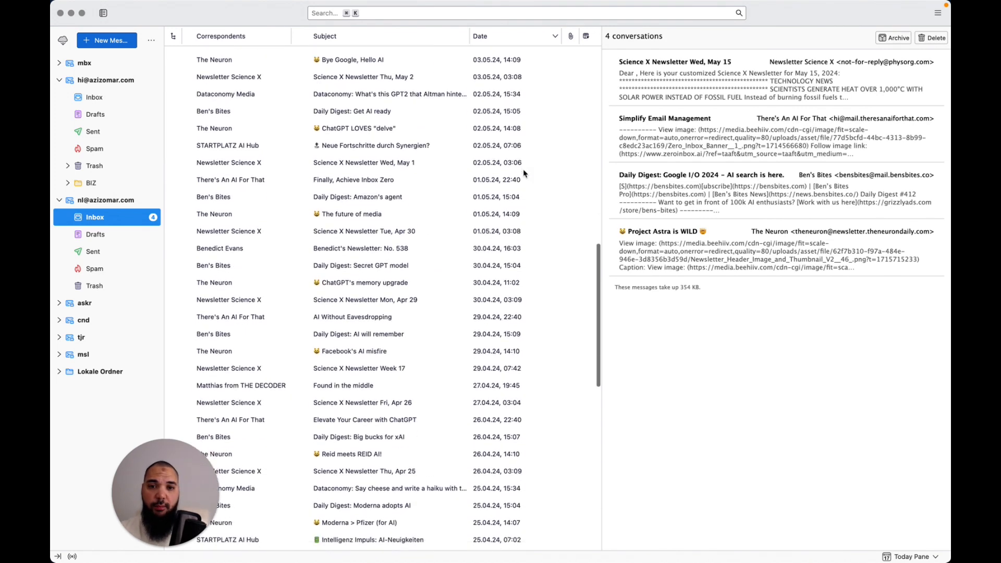
{"action": "scroll", "coordinate": [523, 175], "scroll_direction": "down", "scroll_amount": 12}
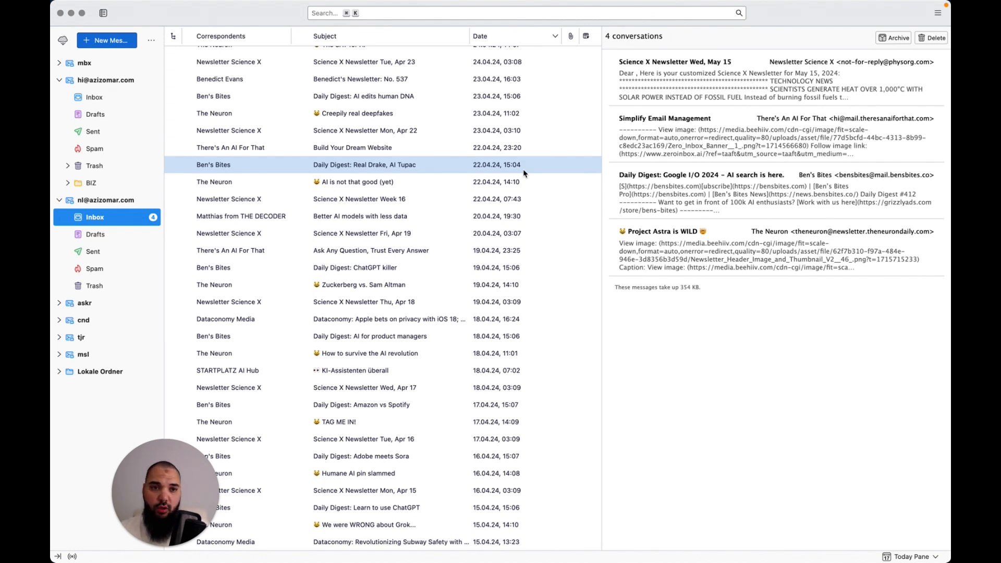
{"action": "scroll", "coordinate": [524, 169], "scroll_direction": "up", "scroll_amount": 5}
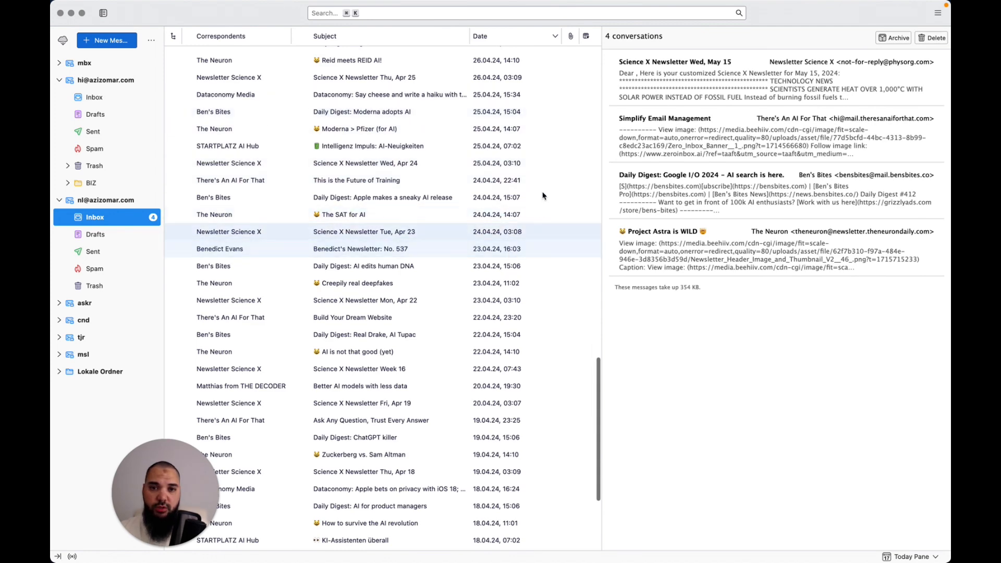
{"action": "scroll", "coordinate": [542, 196], "scroll_direction": "up", "scroll_amount": 2}
{"action": "scroll", "coordinate": [543, 194], "scroll_direction": "up", "scroll_amount": 10}
{"action": "left_click", "coordinate": [536, 141]}
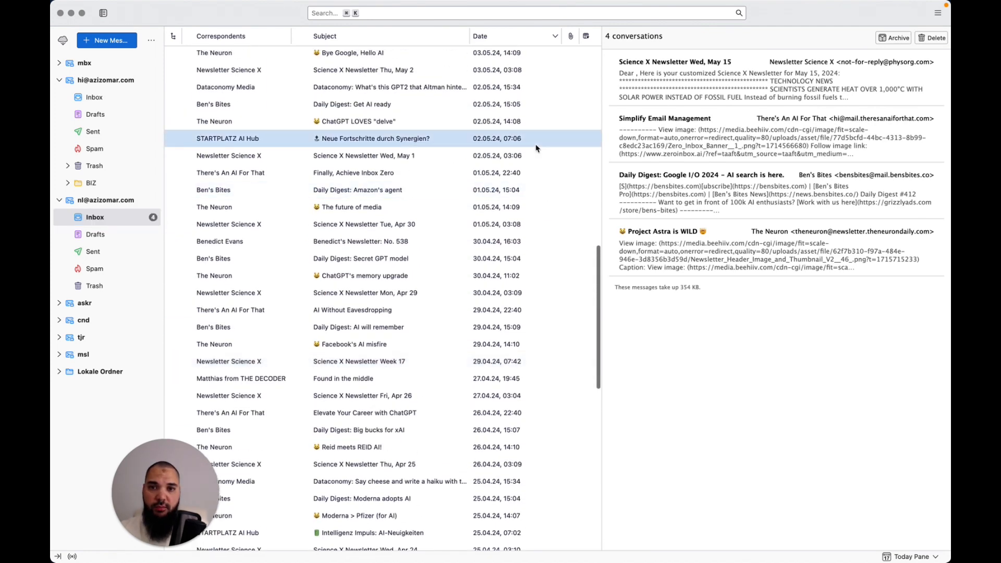
{"action": "scroll", "coordinate": [771, 248], "scroll_direction": "down", "scroll_amount": 6}
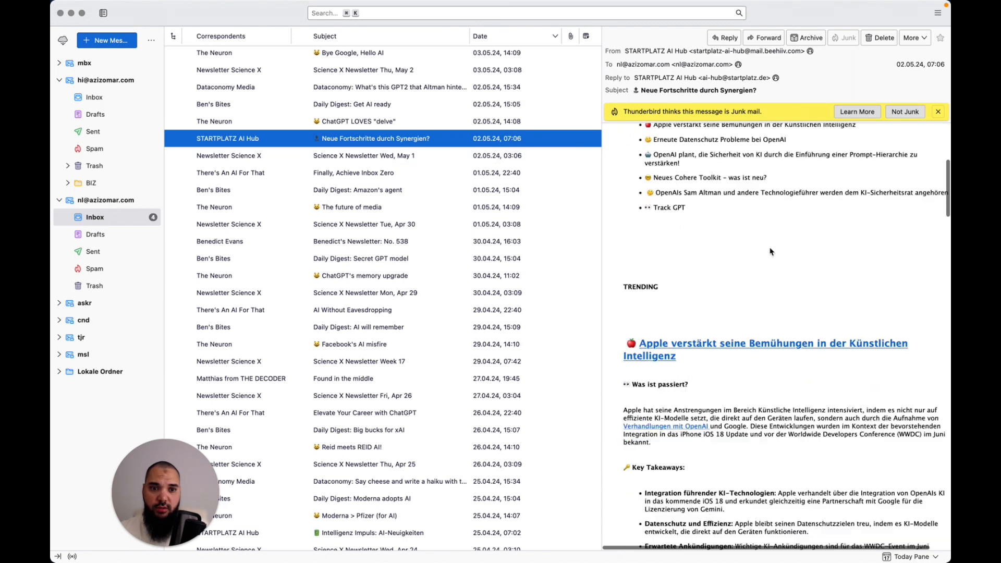
Read the Science X Newsletter and the 'Finally, Achieve Inbox Zero' email
{"action": "left_click", "coordinate": [545, 157]}
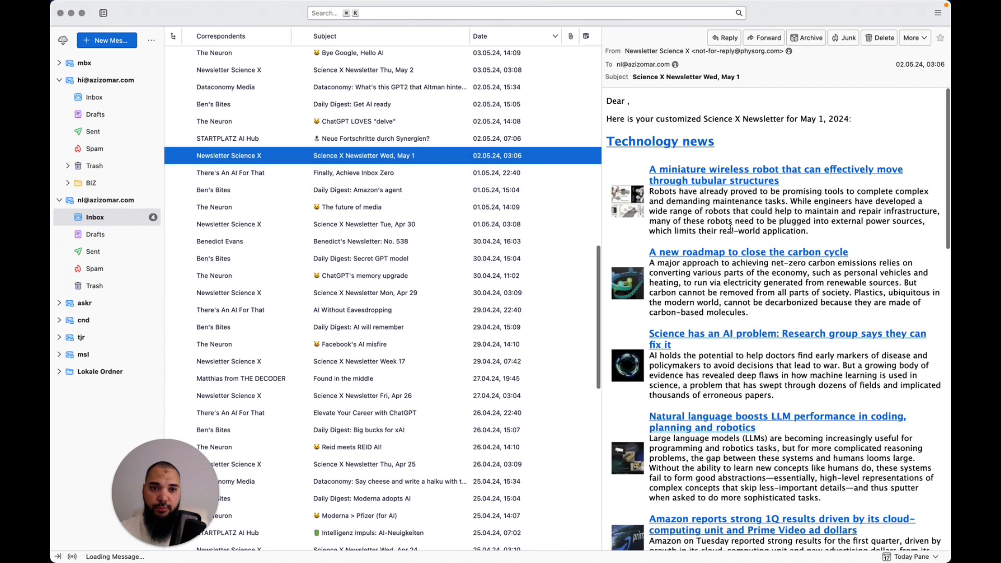
{"action": "scroll", "coordinate": [731, 229], "scroll_direction": "down", "scroll_amount": 6}
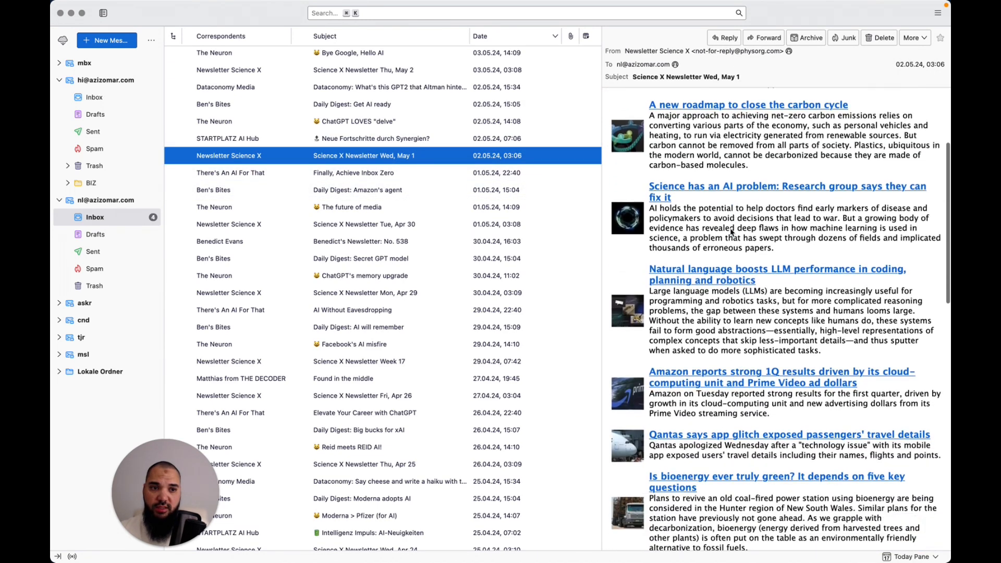
{"action": "scroll", "coordinate": [730, 233], "scroll_direction": "down", "scroll_amount": 10}
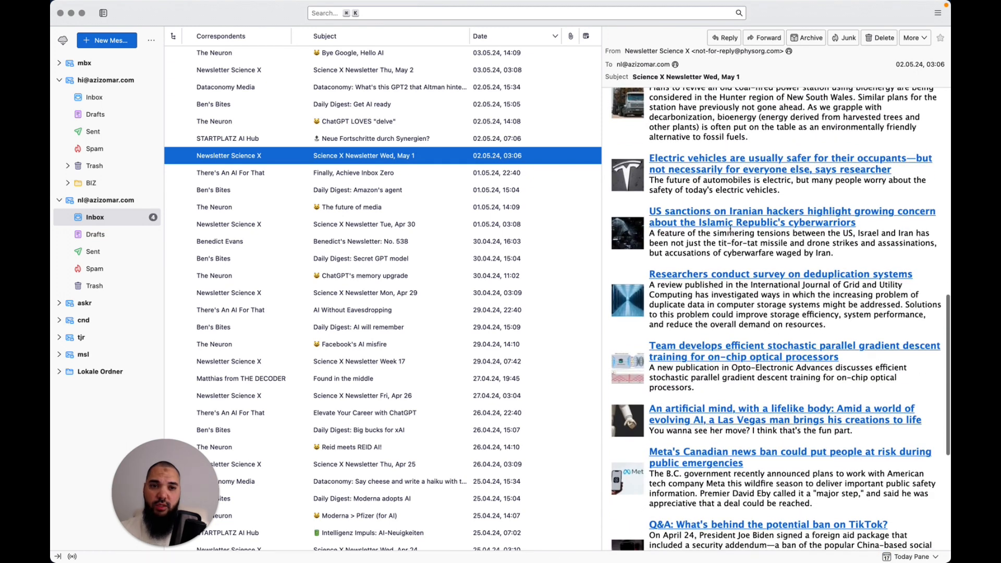
{"action": "scroll", "coordinate": [731, 230], "scroll_direction": "down", "scroll_amount": 5}
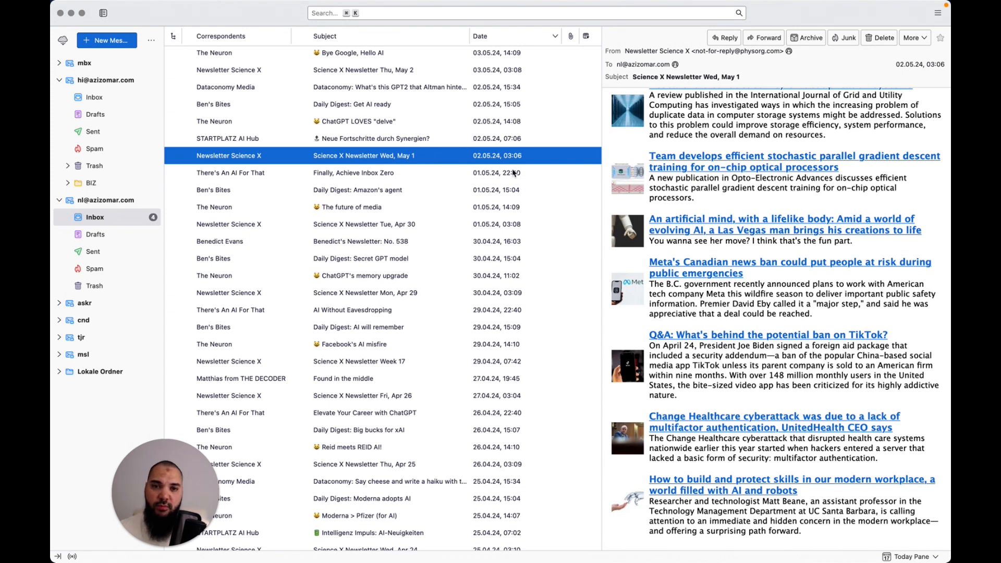
{"action": "left_click", "coordinate": [492, 180]}
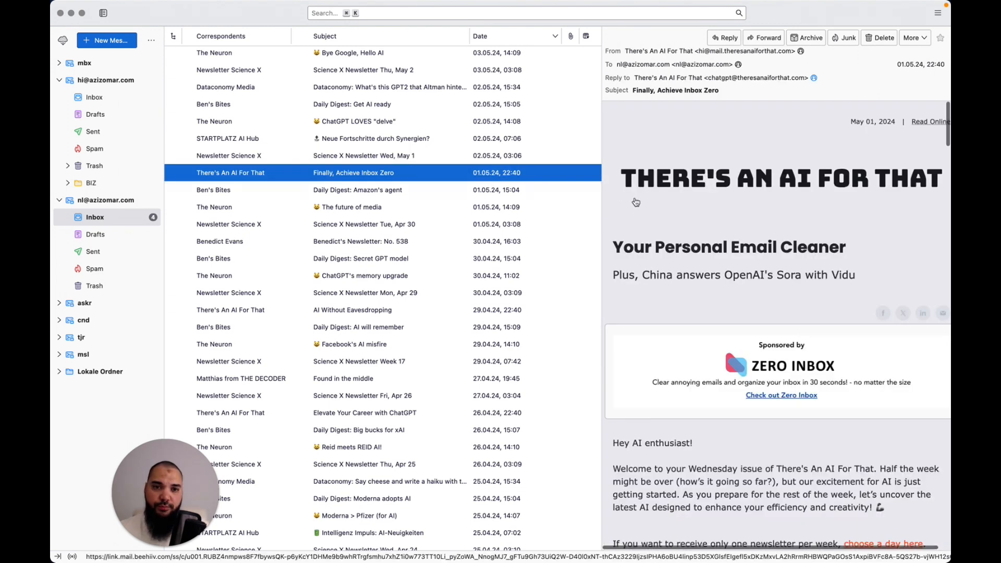
{"action": "scroll", "coordinate": [693, 236], "scroll_direction": "down", "scroll_amount": 10}
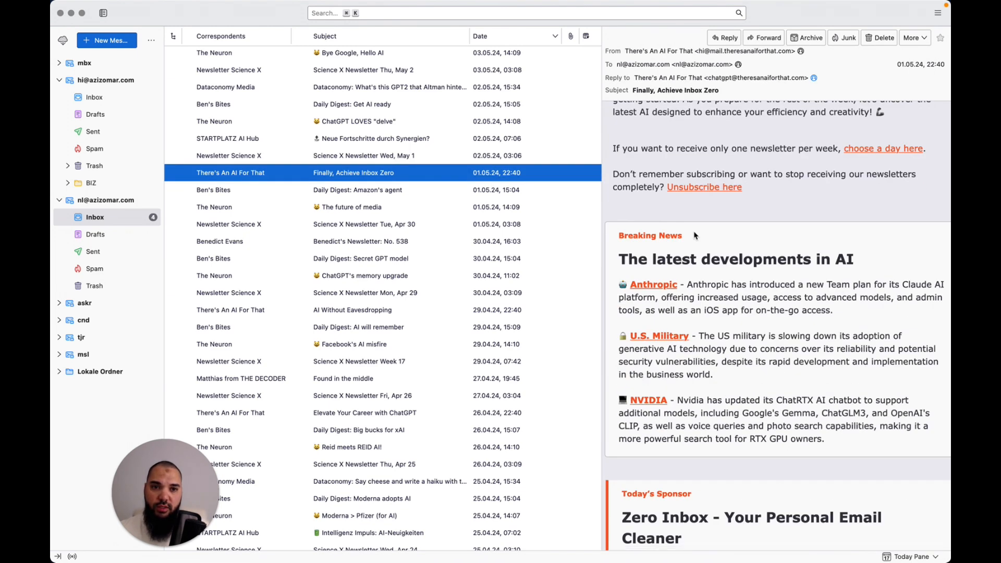
{"action": "scroll", "coordinate": [694, 236], "scroll_direction": "down", "scroll_amount": 15}
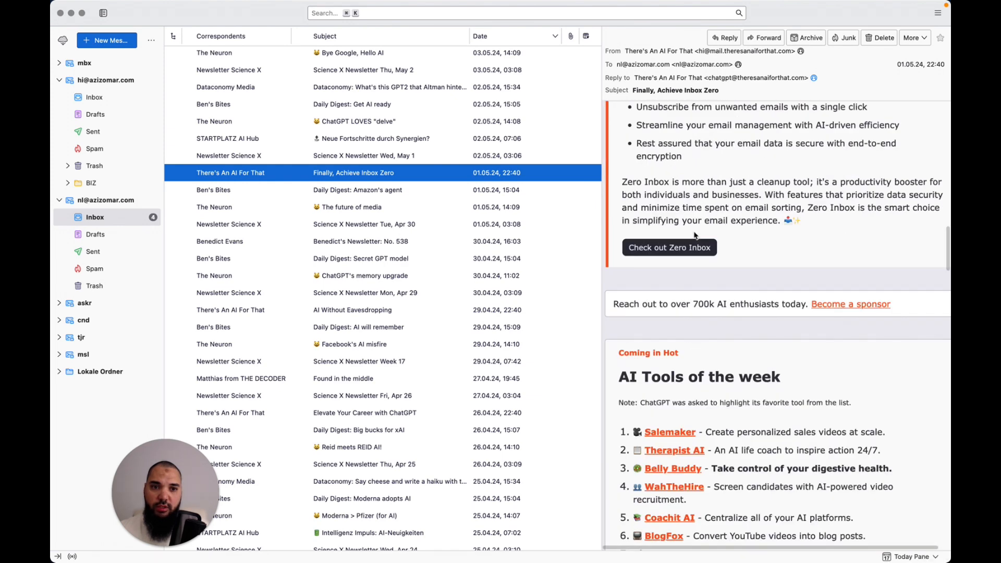
{"action": "scroll", "coordinate": [694, 236], "scroll_direction": "down", "scroll_amount": 8}
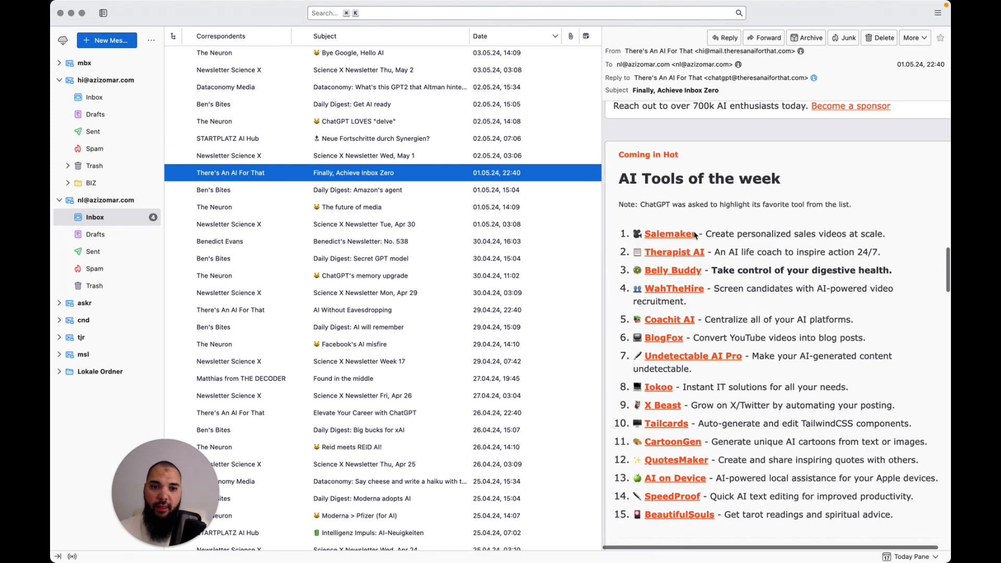
Read the Daily Digest on Amazon's agent and The Neuron's 'The future of media'
{"action": "left_click", "coordinate": [519, 188]}
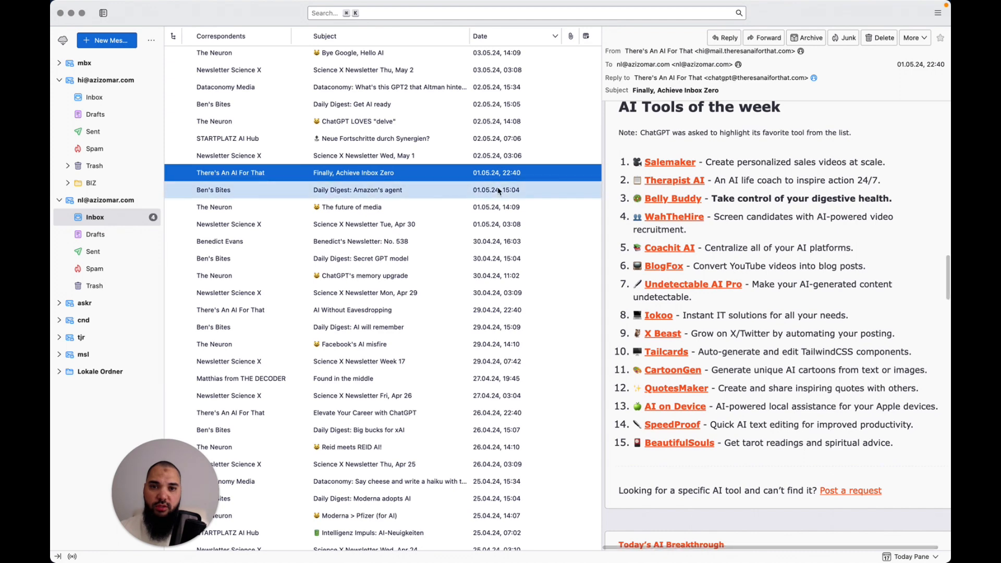
{"action": "scroll", "coordinate": [686, 249], "scroll_direction": "down", "scroll_amount": 10}
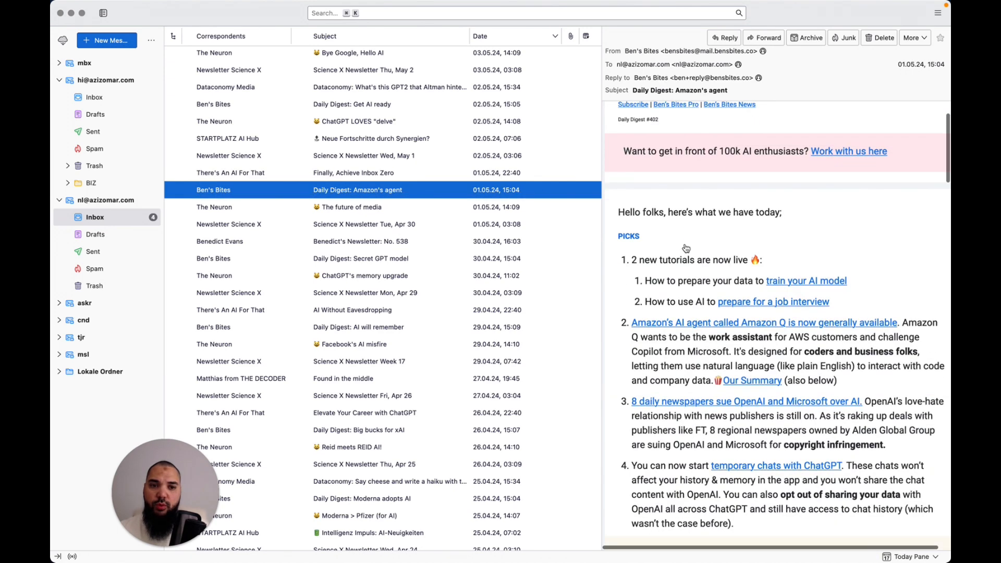
{"action": "left_click", "coordinate": [527, 209]}
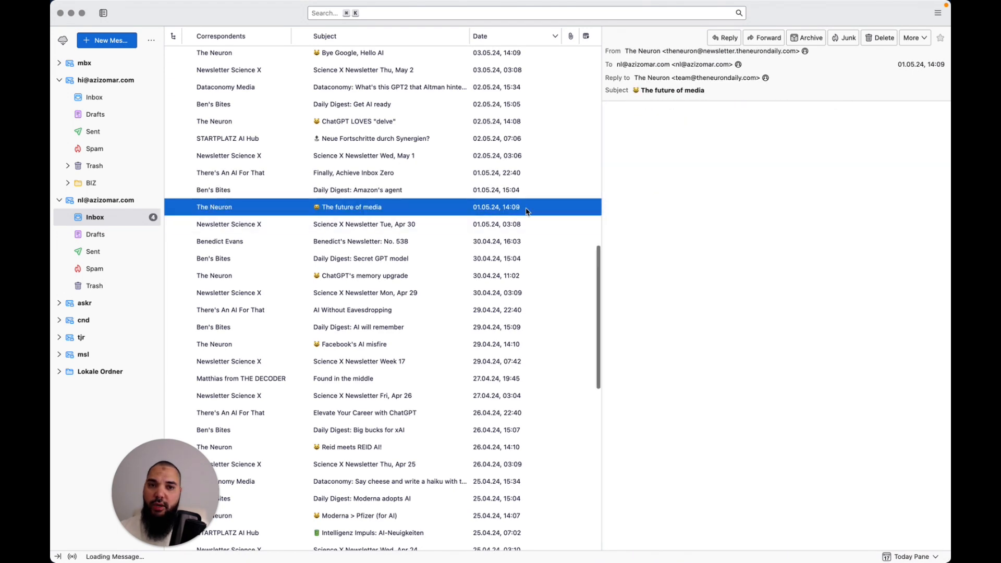
{"action": "scroll", "coordinate": [661, 226], "scroll_direction": "down", "scroll_amount": 4}
{"action": "scroll", "coordinate": [662, 228], "scroll_direction": "down", "scroll_amount": 20}
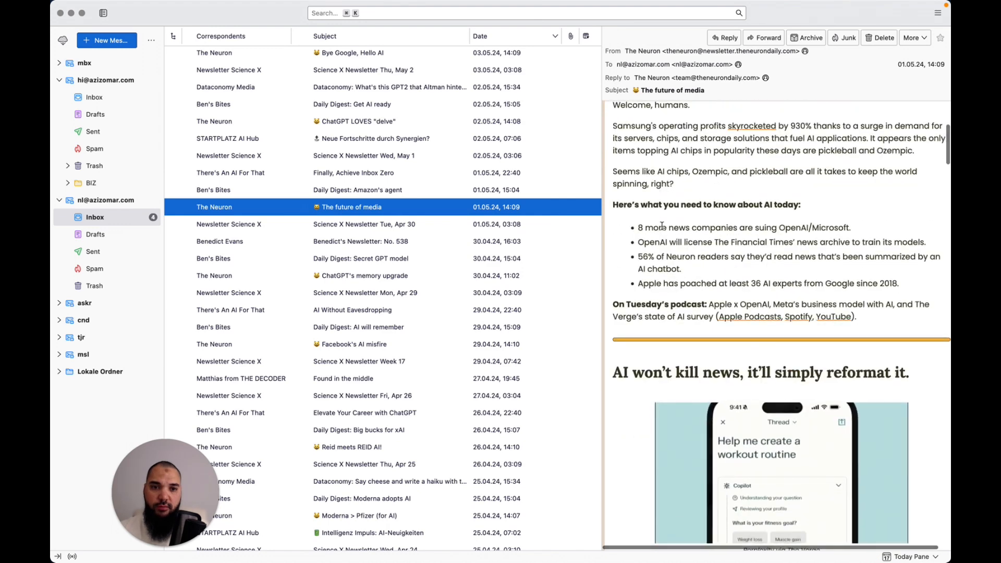
{"action": "scroll", "coordinate": [662, 226], "scroll_direction": "down", "scroll_amount": 10}
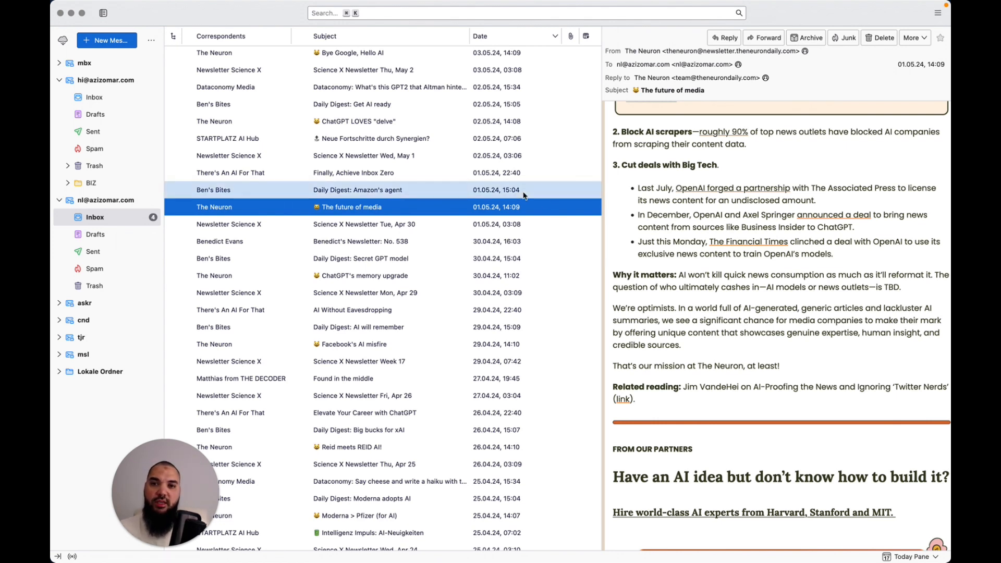
{"action": "scroll", "coordinate": [562, 212], "scroll_direction": "up", "scroll_amount": 15}
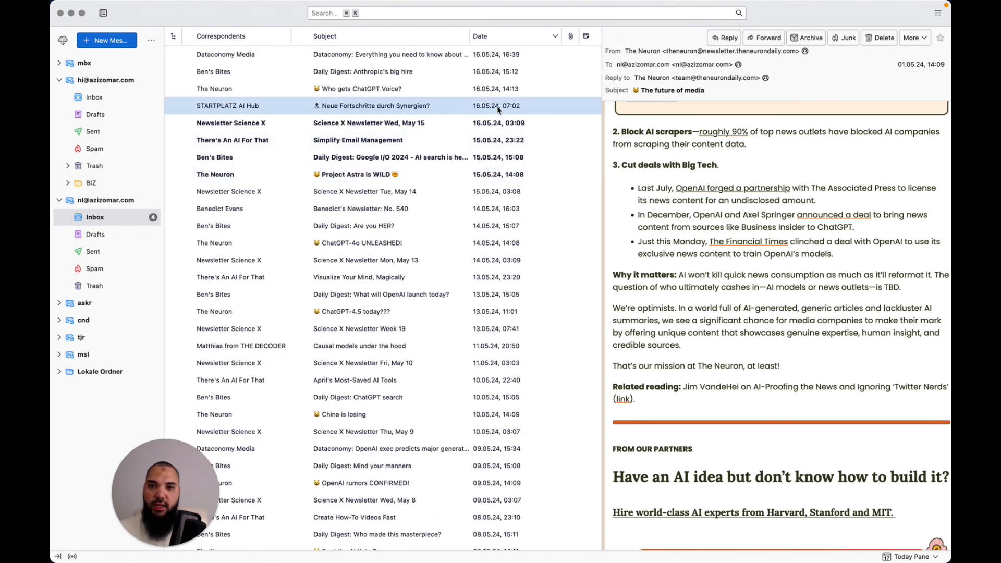
Mark the four newest messages, down to STARTPLATZ, as unread and return to Make
{"action": "left_click", "coordinate": [496, 56]}
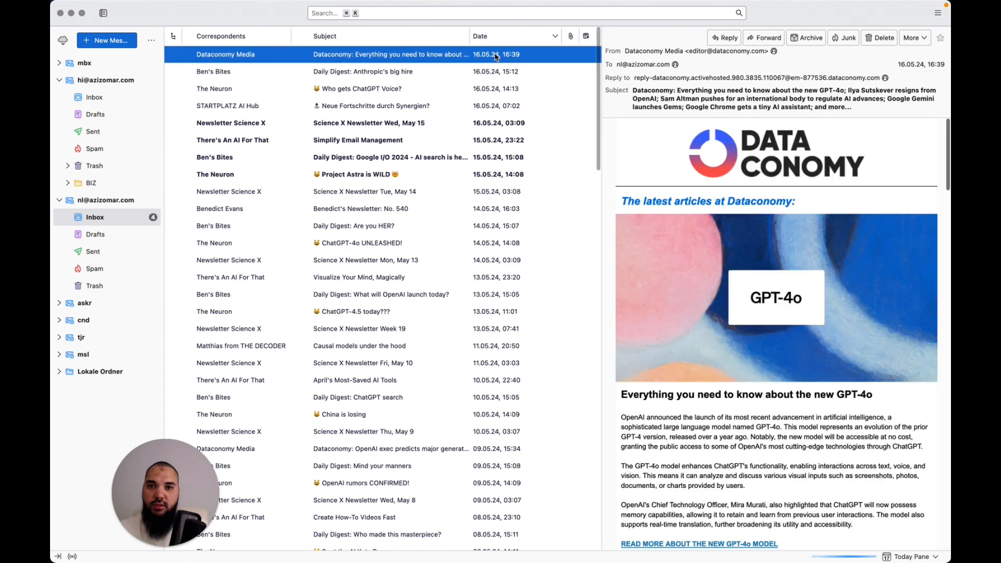
{"action": "left_click", "coordinate": [501, 93], "text": "shift"}
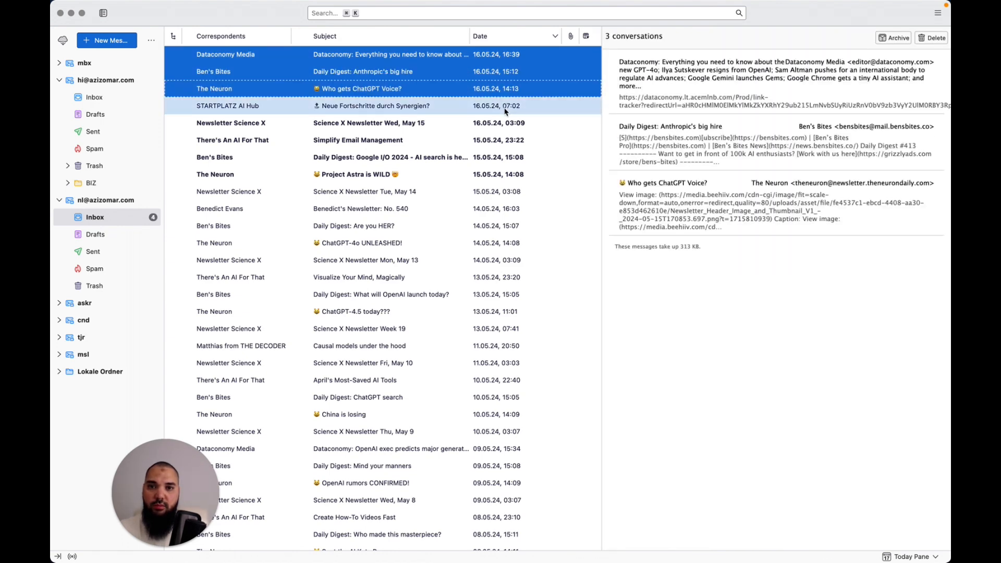
{"action": "left_click", "coordinate": [505, 108], "text": "shift"}
{"action": "key", "text": "m"}
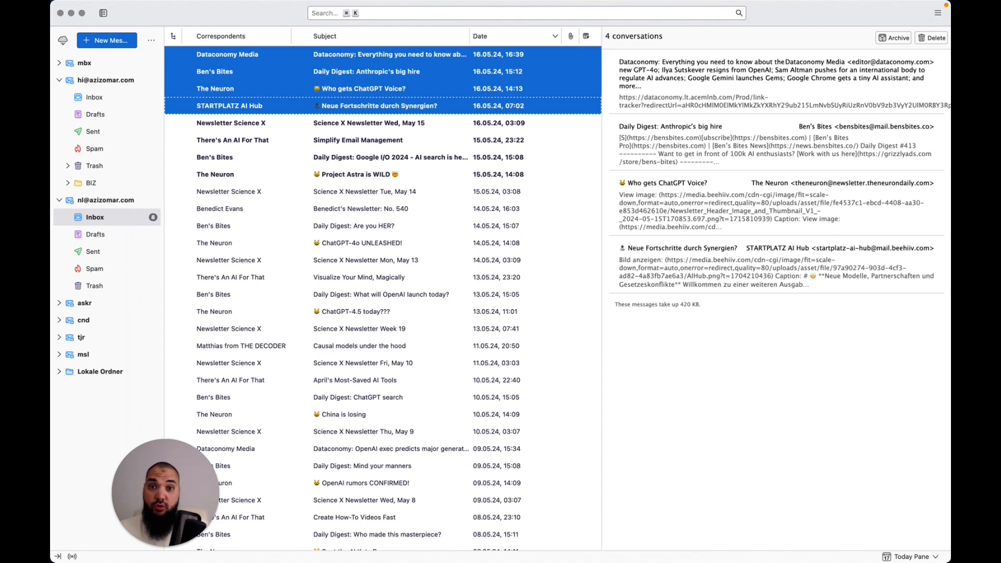
{"action": "left_click", "coordinate": [682, 337]}
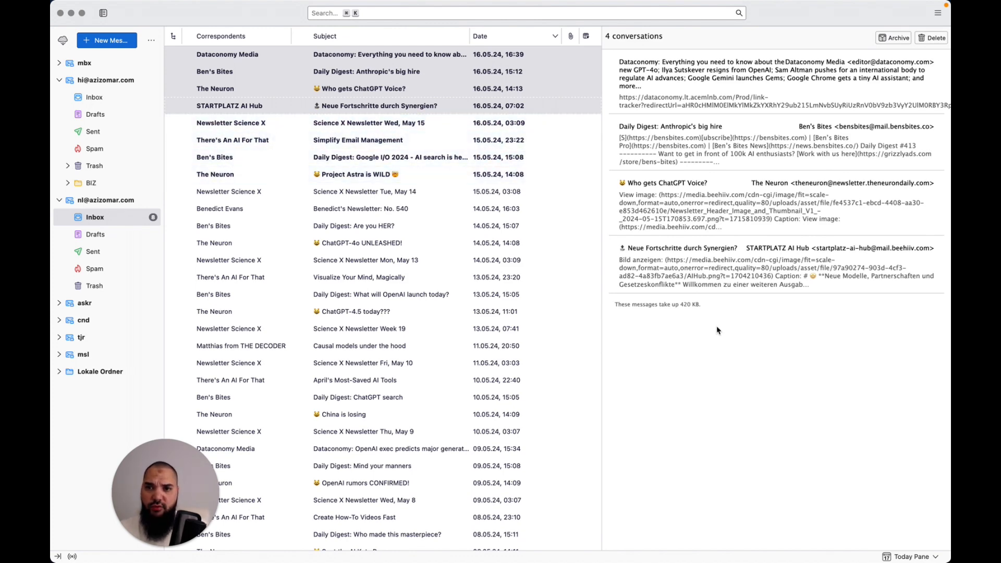
{"action": "key", "text": "super+Tab"}
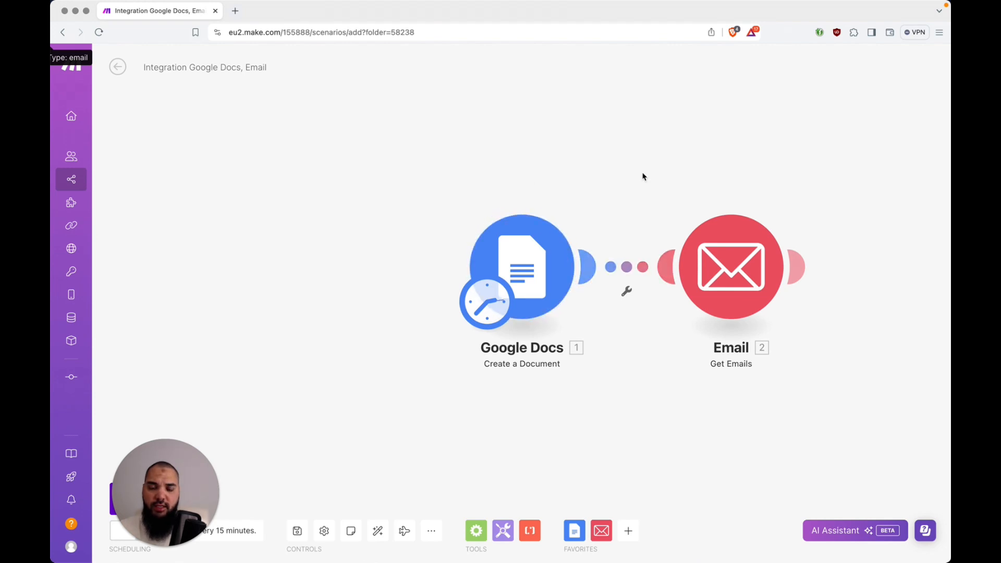
Auto-align the Google Docs and Email modules so the scenario is re-centred
{"action": "key", "text": "super+Tab"}
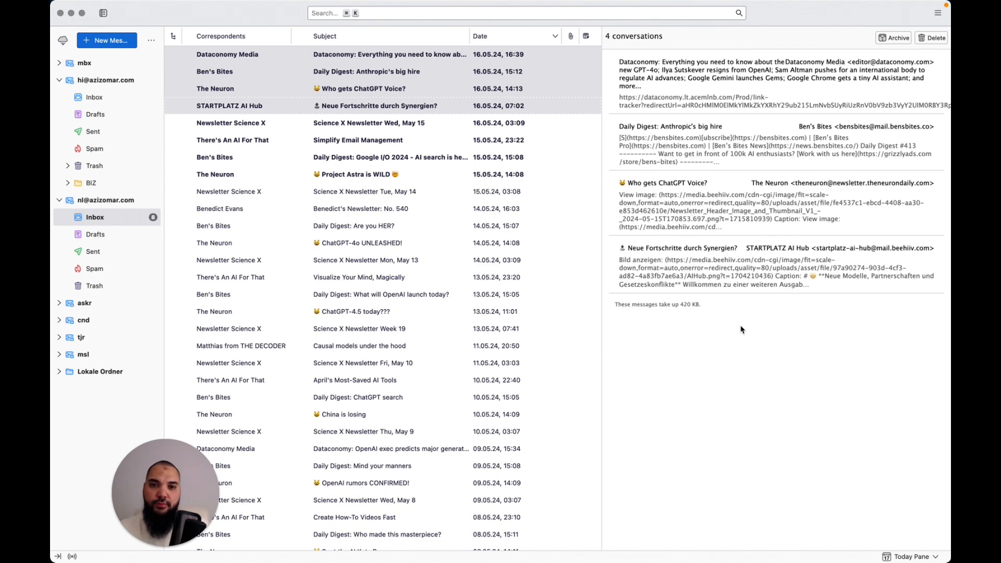
{"action": "key", "text": "super+Tab"}
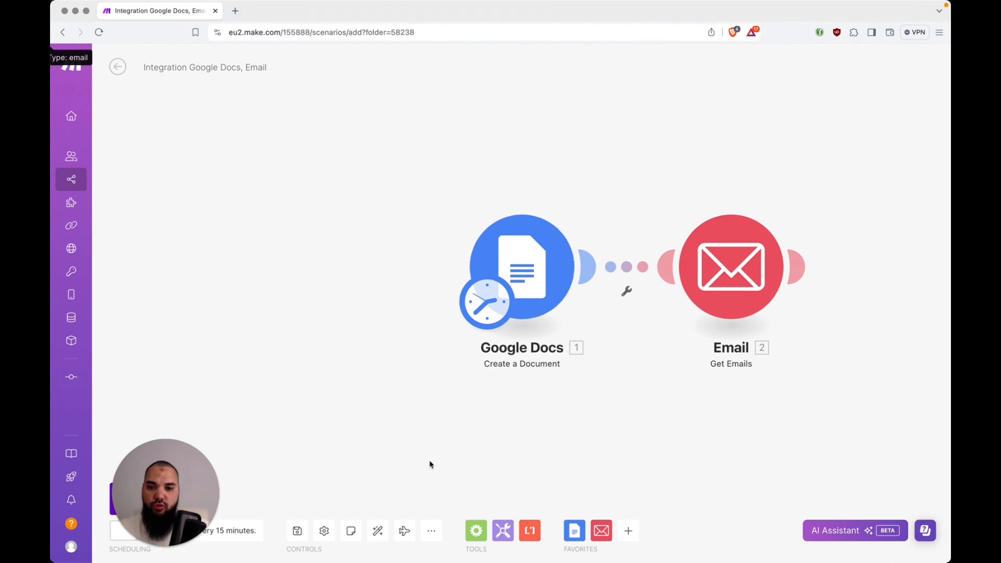
{"action": "left_click", "coordinate": [379, 529]}
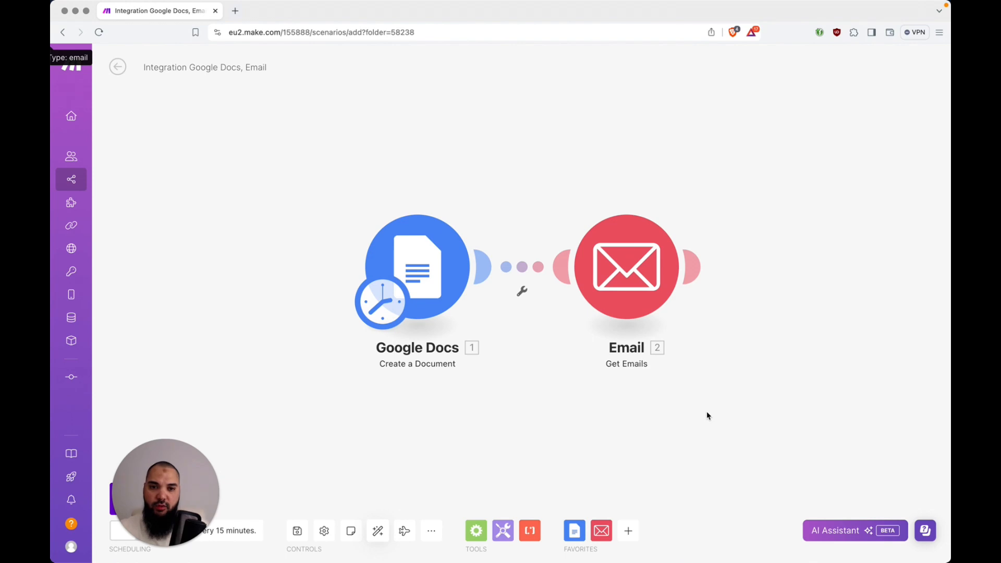
Enable Maximum number of results on the Email module and set it to 10
{"action": "left_click", "coordinate": [628, 286]}
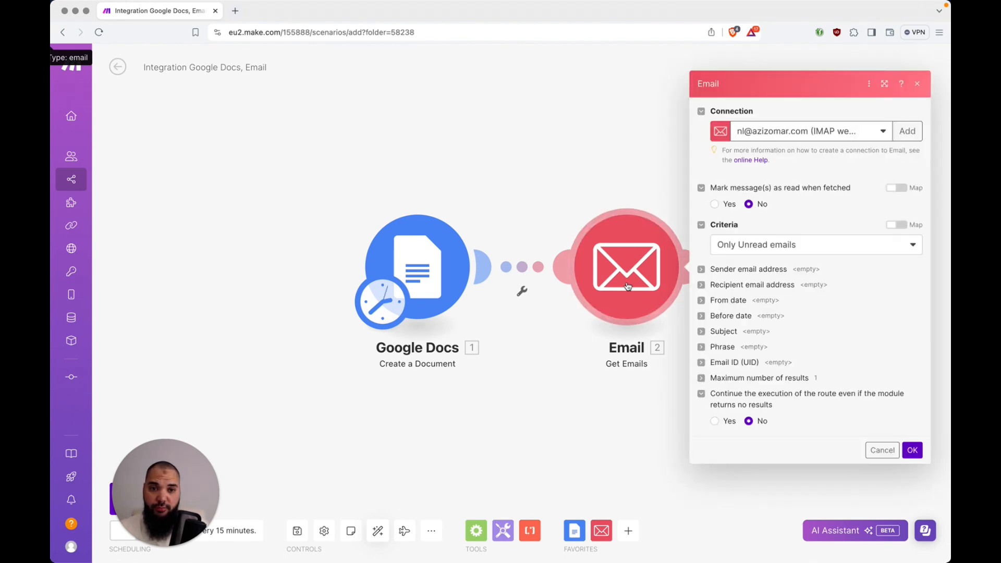
{"action": "left_click", "coordinate": [626, 164]}
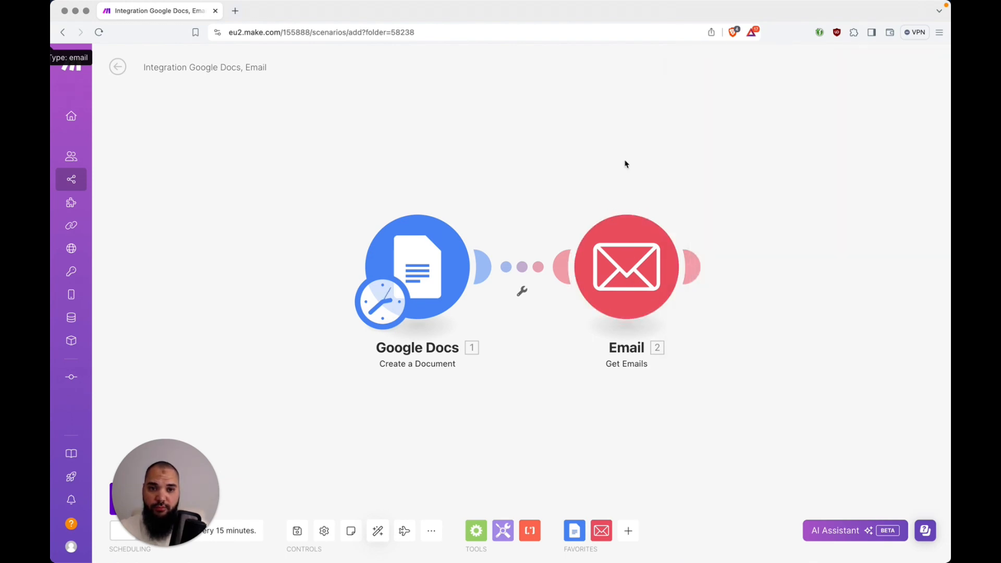
{"action": "left_click", "coordinate": [651, 252]}
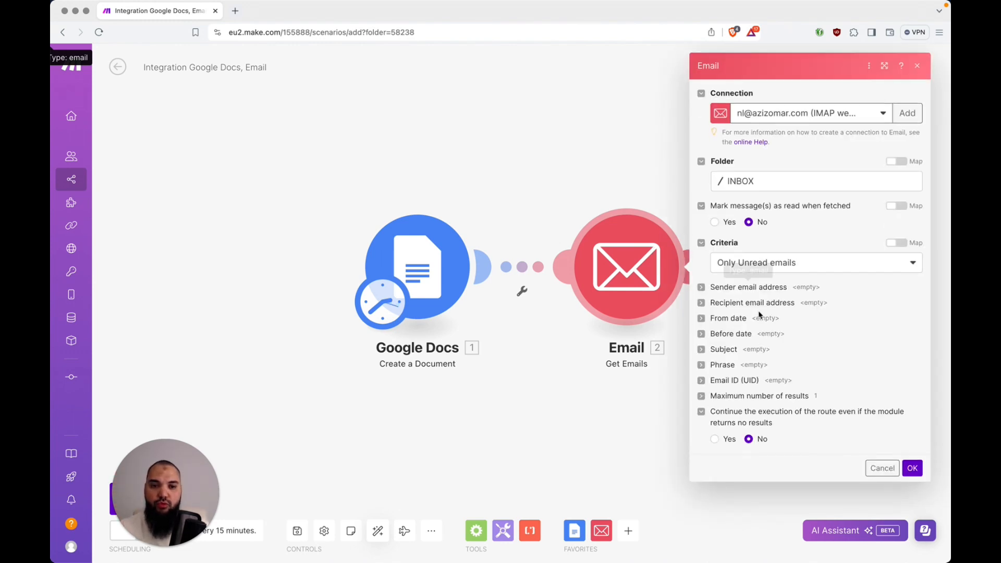
{"action": "left_click", "coordinate": [702, 396]}
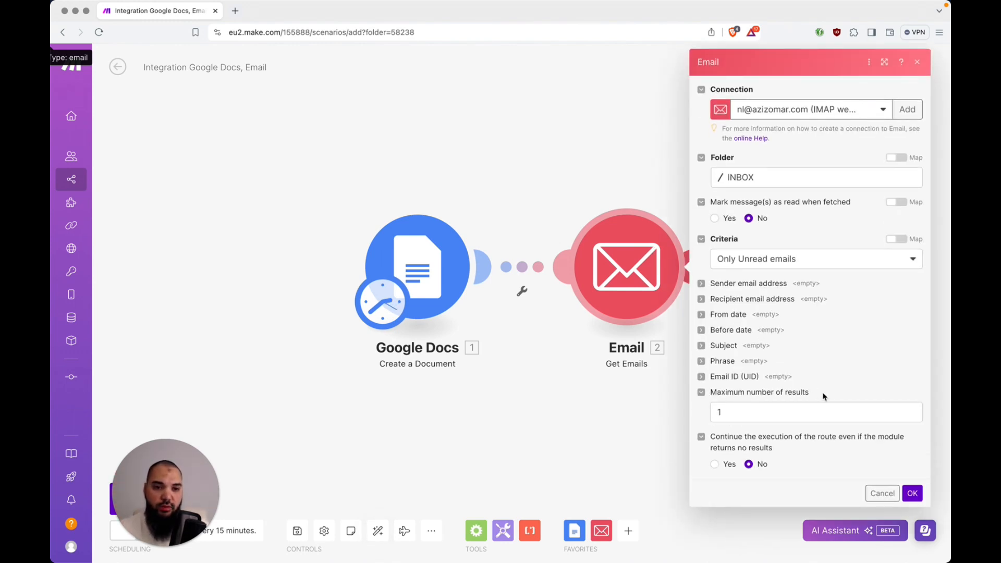
{"action": "left_click", "coordinate": [751, 411]}
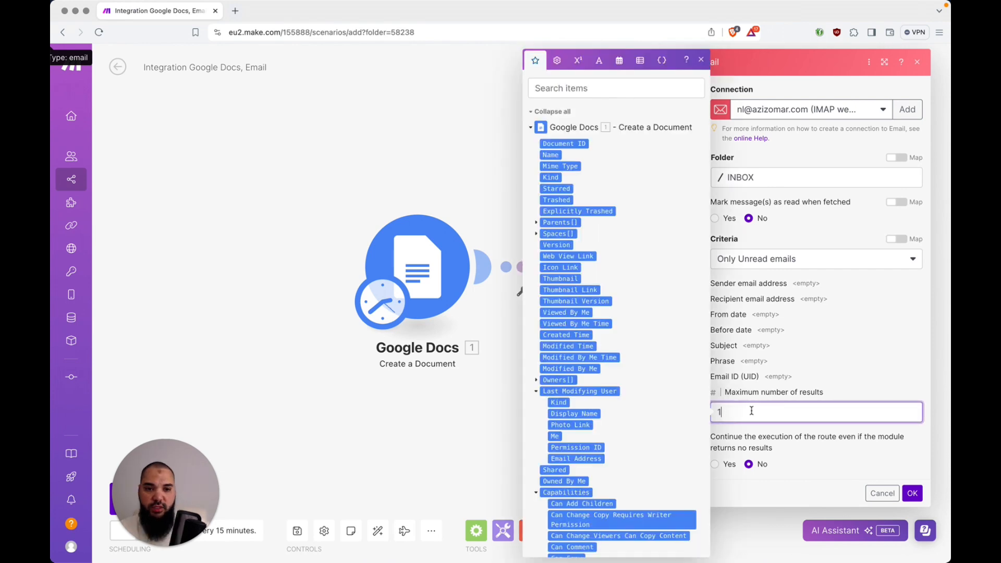
{"action": "type", "text": "0"}
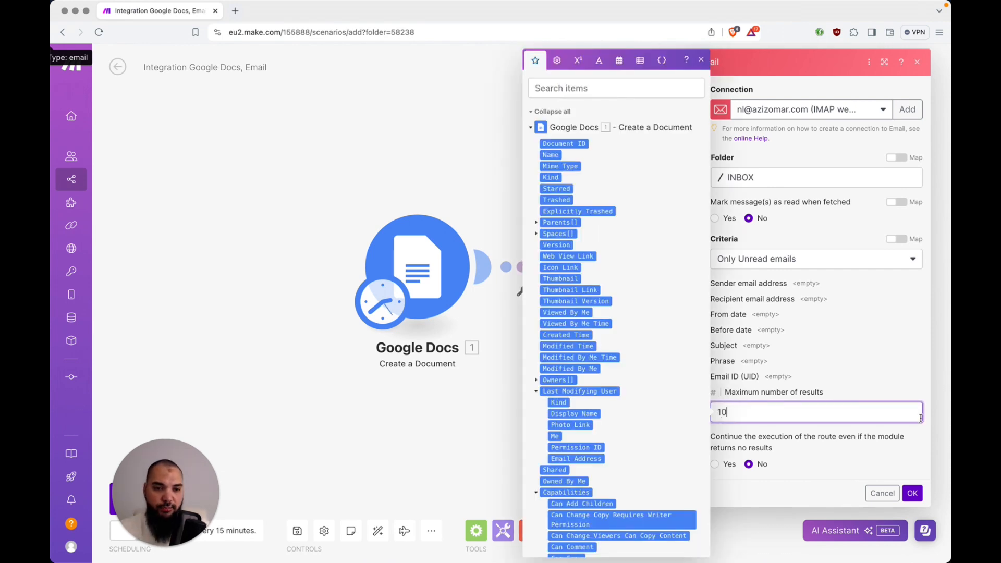
{"action": "left_click", "coordinate": [914, 494]}
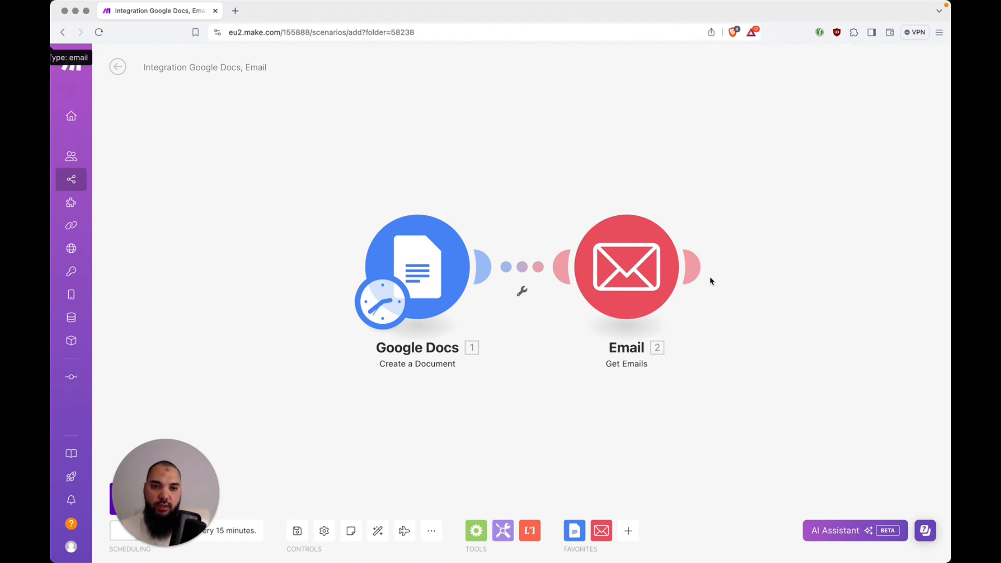
Add a Google Docs 'Insert a Paragraph to a Document' module after the Email module
{"action": "left_click", "coordinate": [692, 268]}
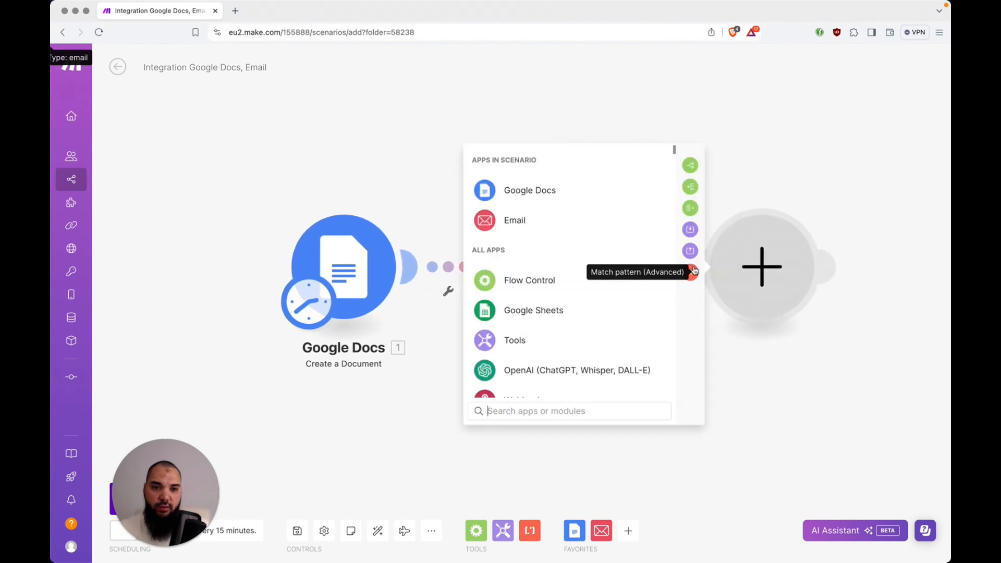
{"action": "left_click", "coordinate": [562, 192]}
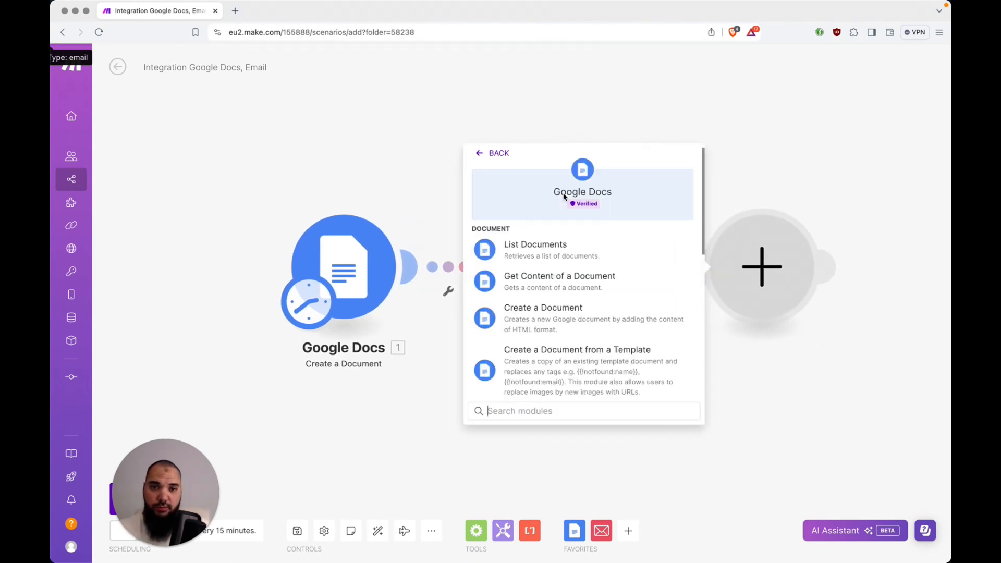
{"action": "scroll", "coordinate": [574, 340], "scroll_direction": "down", "scroll_amount": 2}
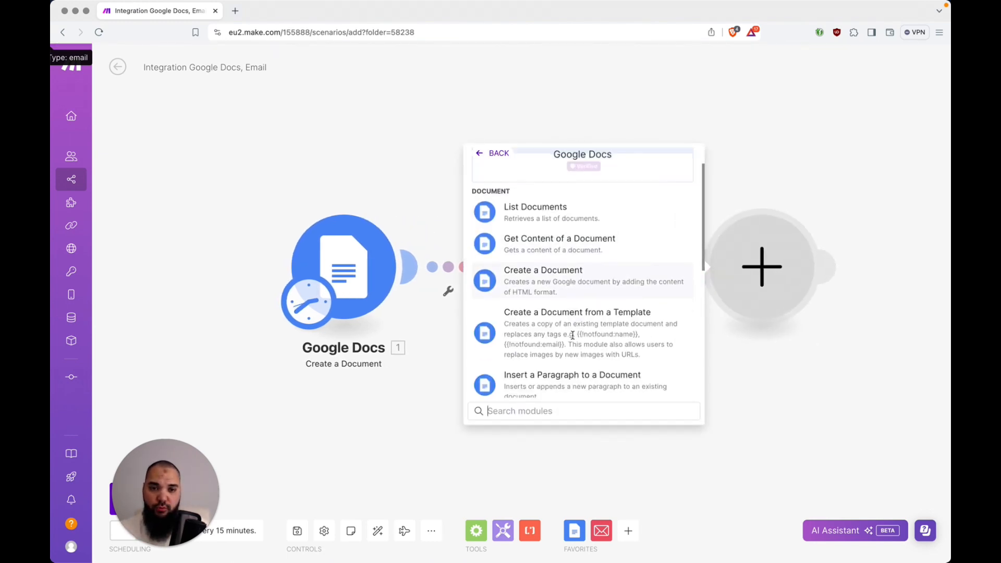
{"action": "scroll", "coordinate": [574, 340], "scroll_direction": "down", "scroll_amount": 2}
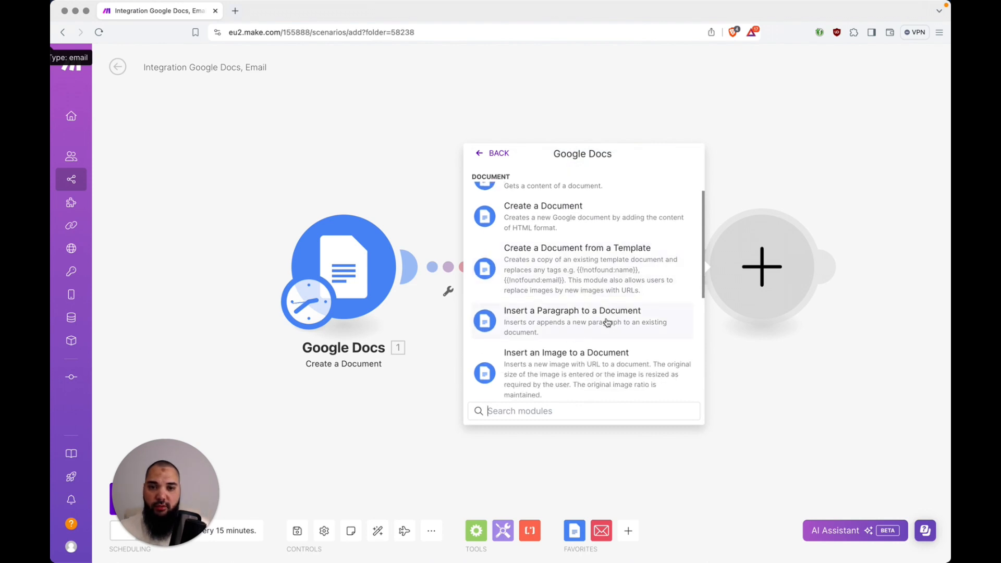
{"action": "left_click", "coordinate": [566, 326]}
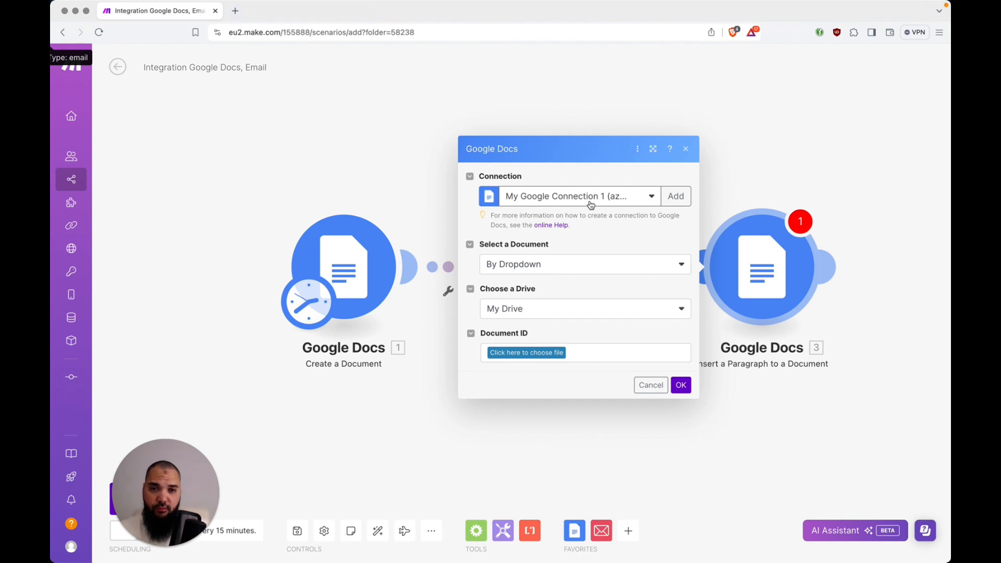
Select the document By Mapping, using the Document ID from the Create a Document module
{"action": "left_click", "coordinate": [555, 271]}
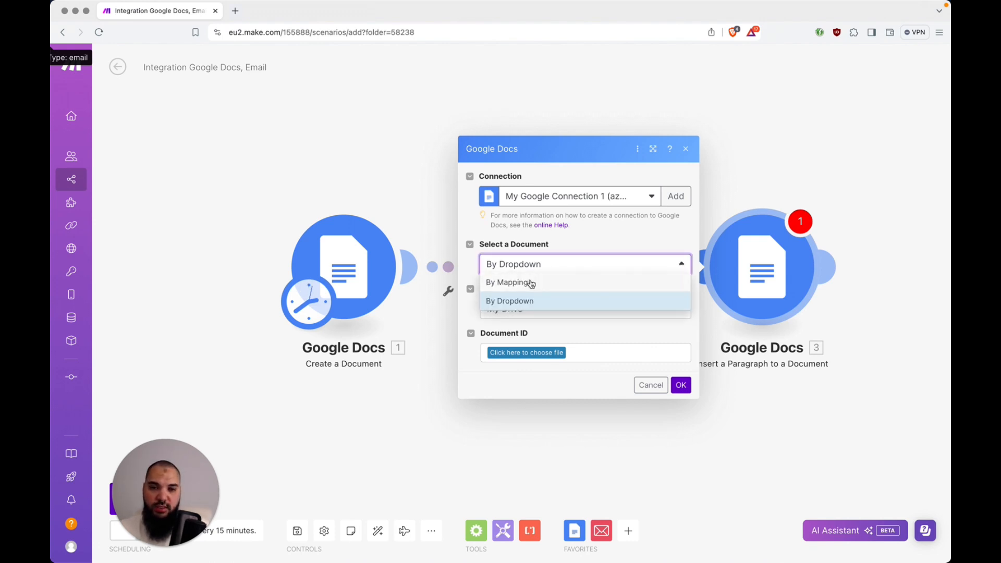
{"action": "left_click", "coordinate": [531, 283]}
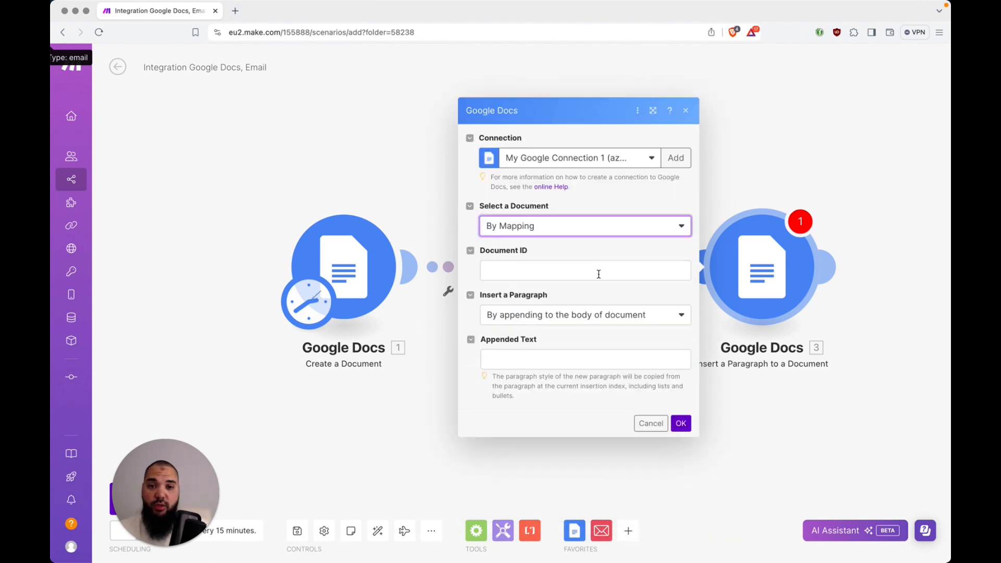
{"action": "left_click", "coordinate": [599, 274]}
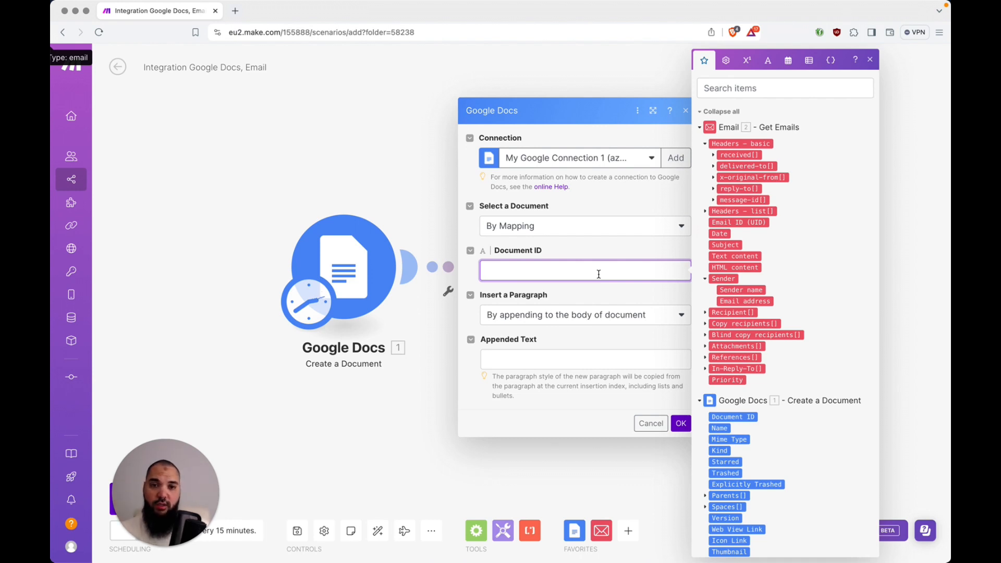
{"action": "left_click", "coordinate": [703, 112]}
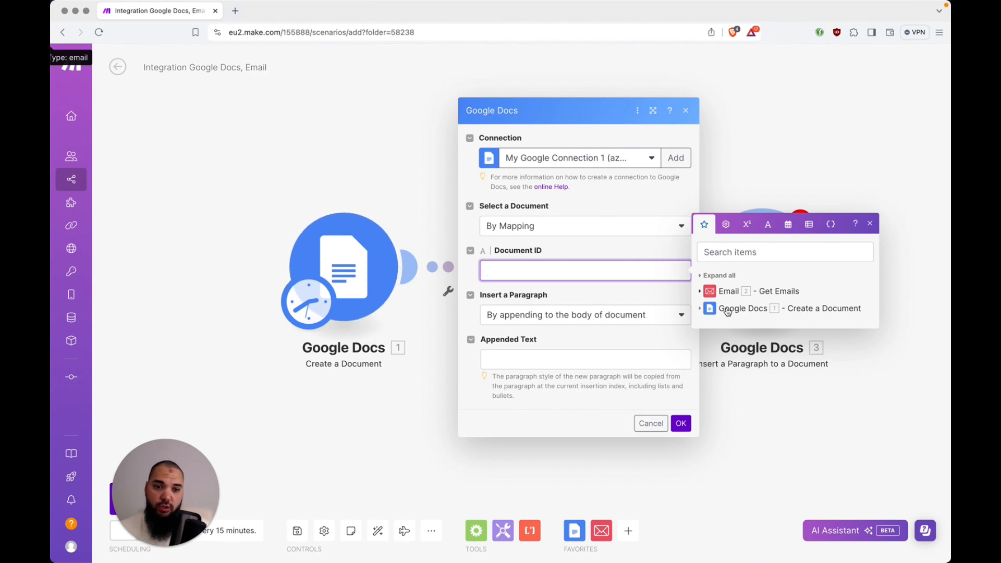
{"action": "left_click", "coordinate": [700, 309]}
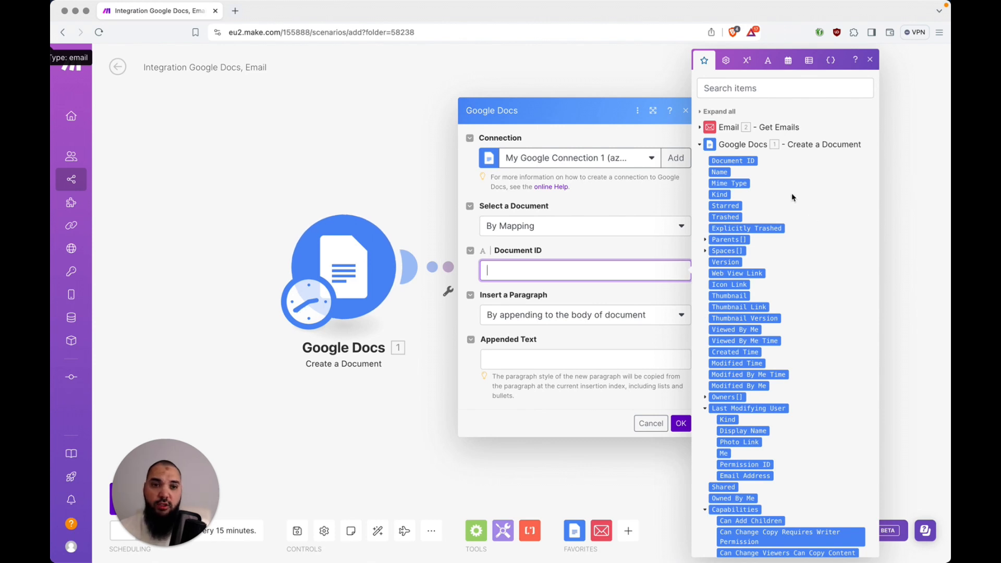
{"action": "left_click", "coordinate": [742, 163]}
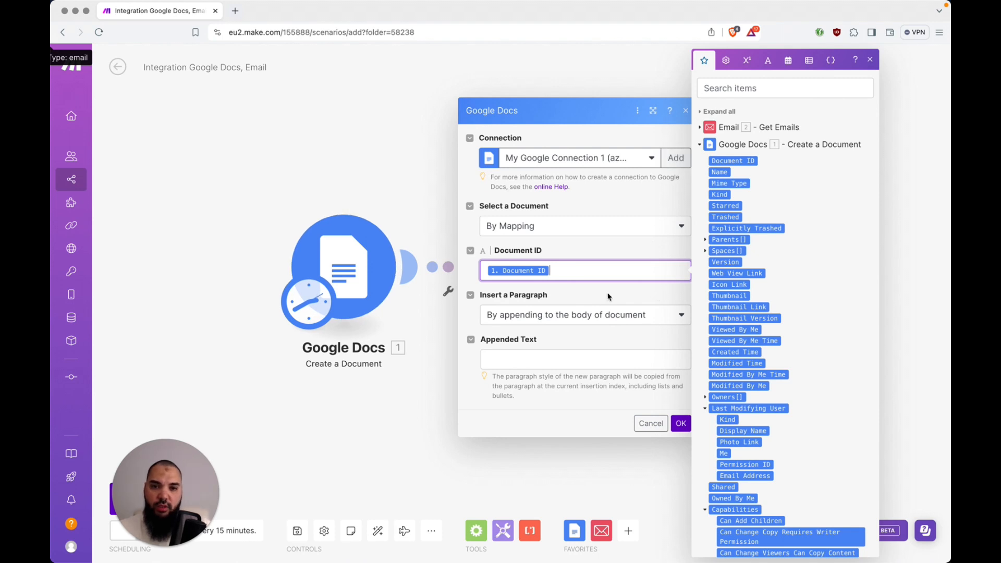
{"action": "left_click", "coordinate": [660, 299]}
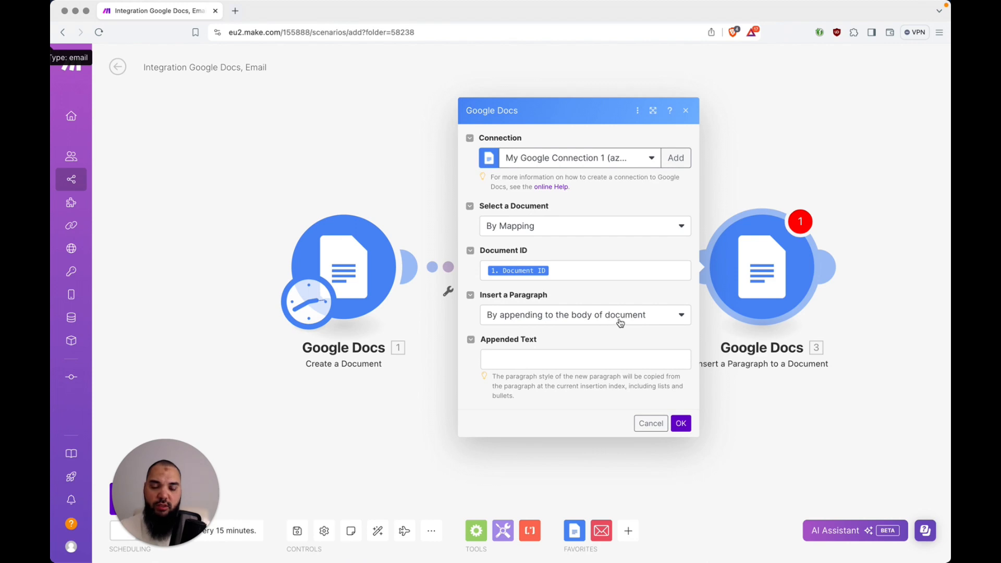
Map the Email module's Text content into Appended Text and confirm the paragraph settings
{"action": "left_click", "coordinate": [549, 360]}
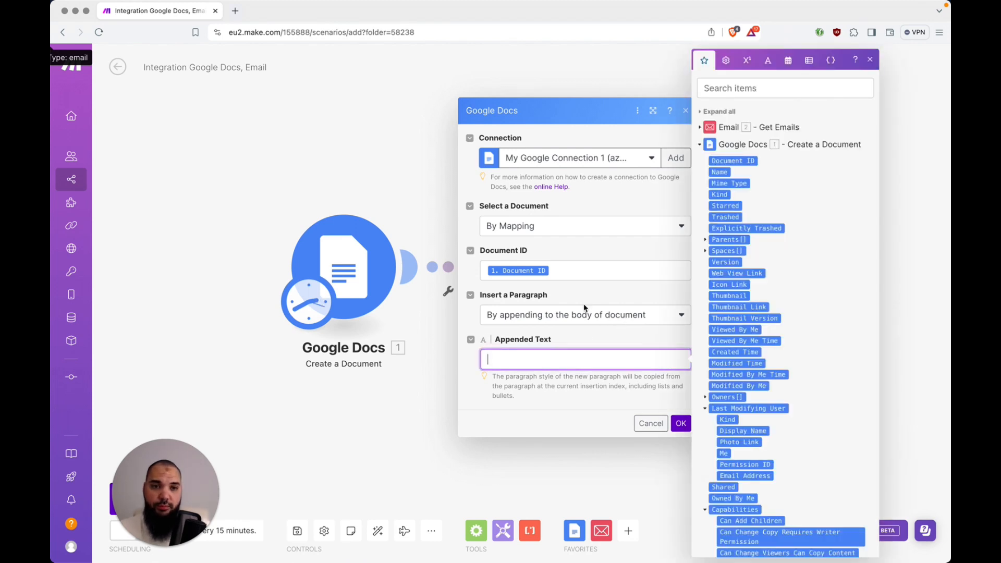
{"action": "left_click", "coordinate": [708, 145]}
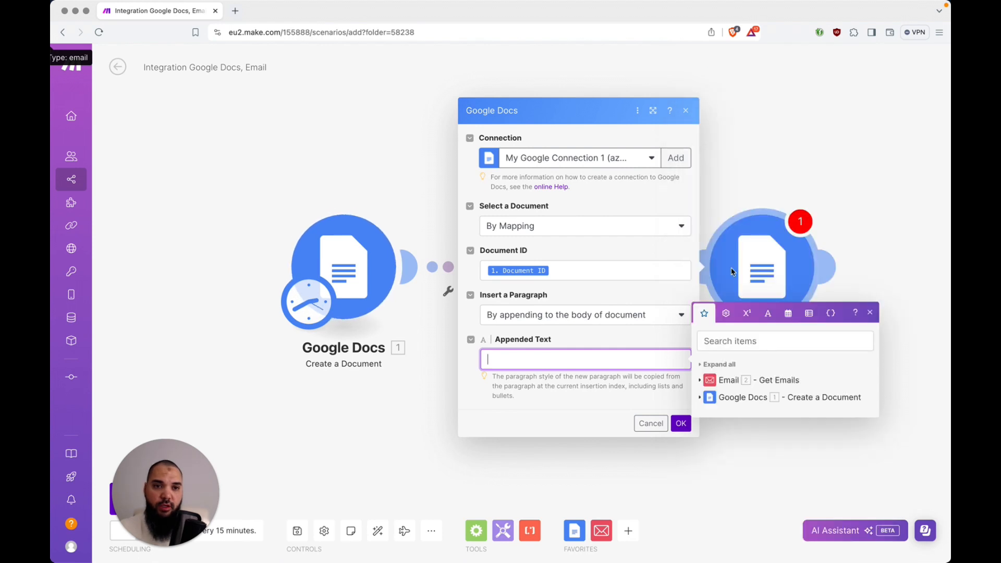
{"action": "left_click", "coordinate": [708, 382]}
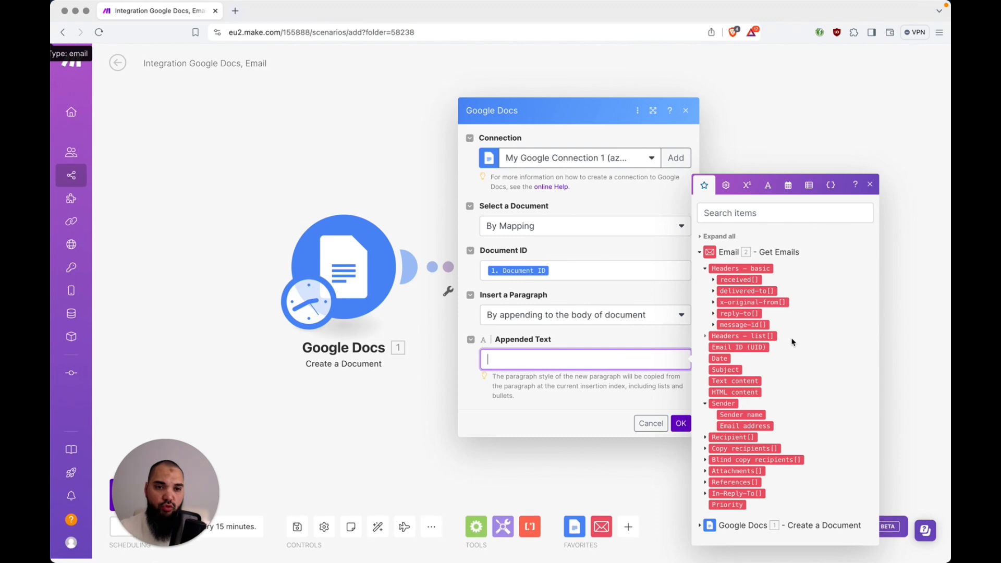
{"action": "left_click", "coordinate": [705, 269]}
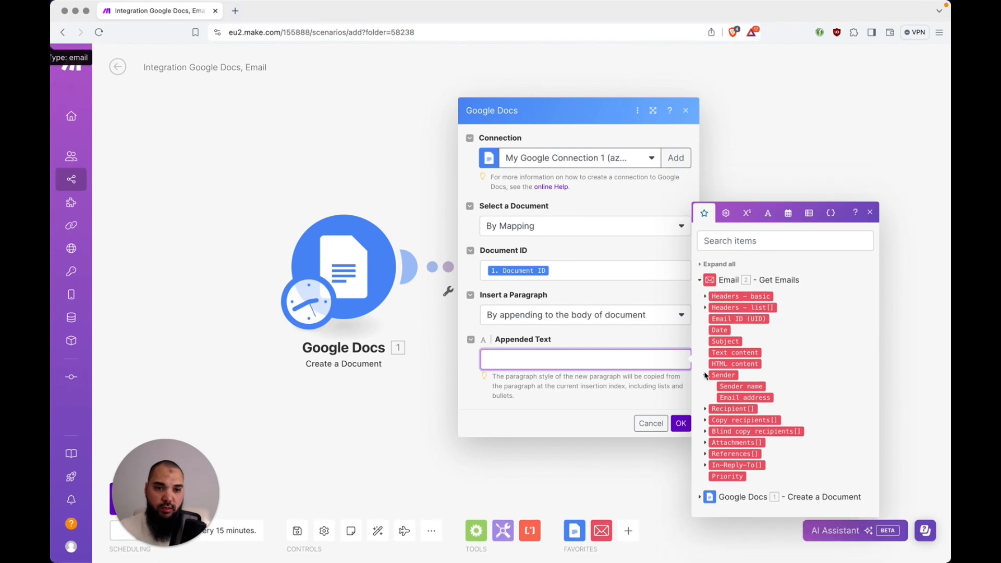
{"action": "left_click", "coordinate": [737, 353]}
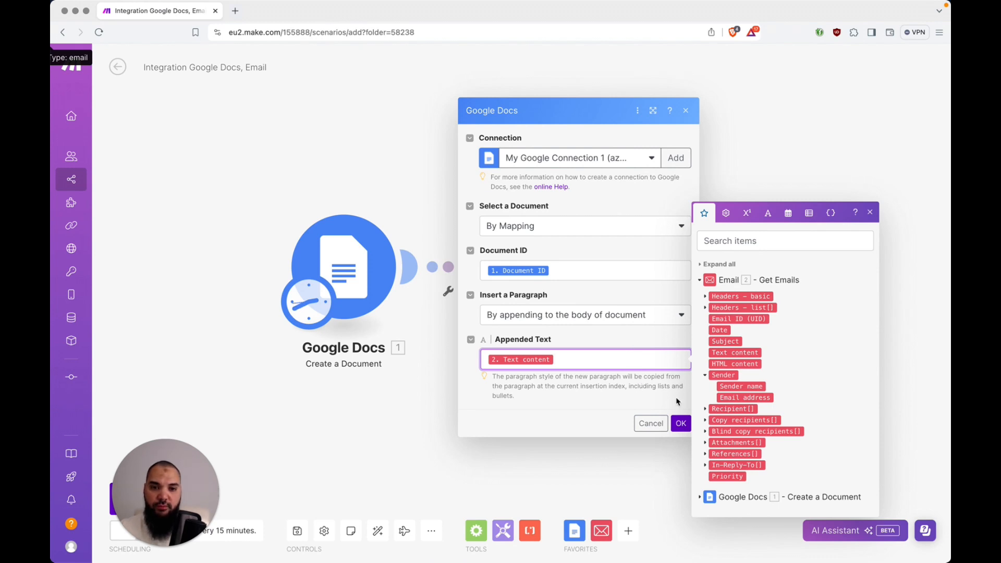
{"action": "left_click", "coordinate": [681, 423]}
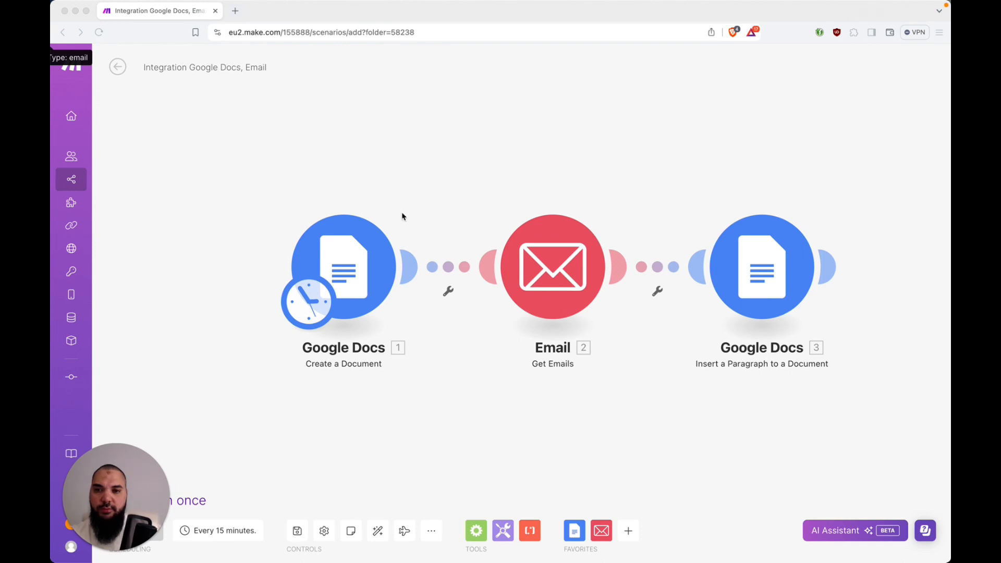
Run the scenario once so the Insert a Paragraph step executes 8 times
{"action": "left_click_drag", "start_coordinate": [134, 469], "coordinate": [134, 358]}
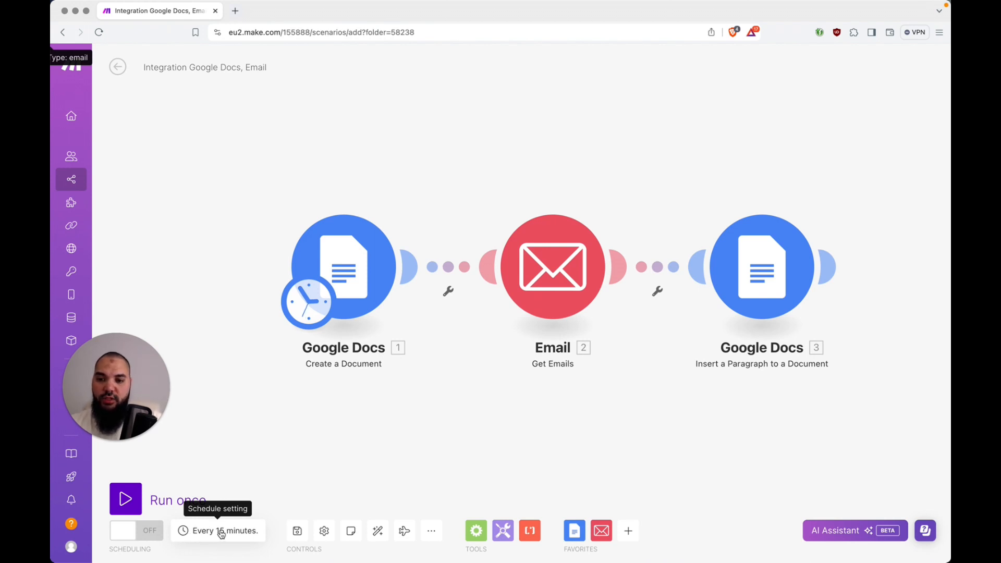
{"action": "left_click", "coordinate": [139, 501]}
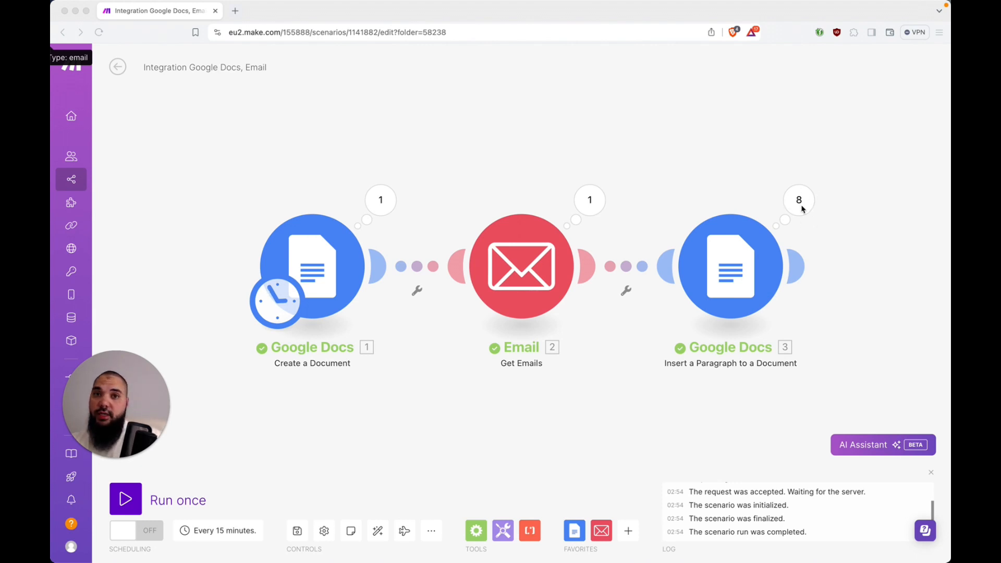
Check the newsletter emails in Thunderbird, then review and close the first module's run output in Make
{"action": "key", "text": "super+Tab"}
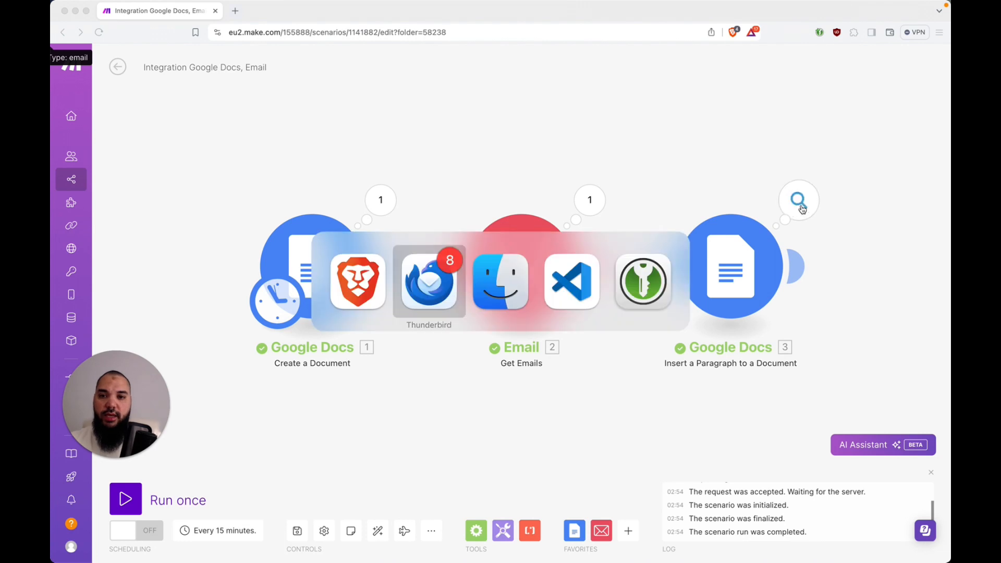
{"action": "left_click", "coordinate": [141, 217]}
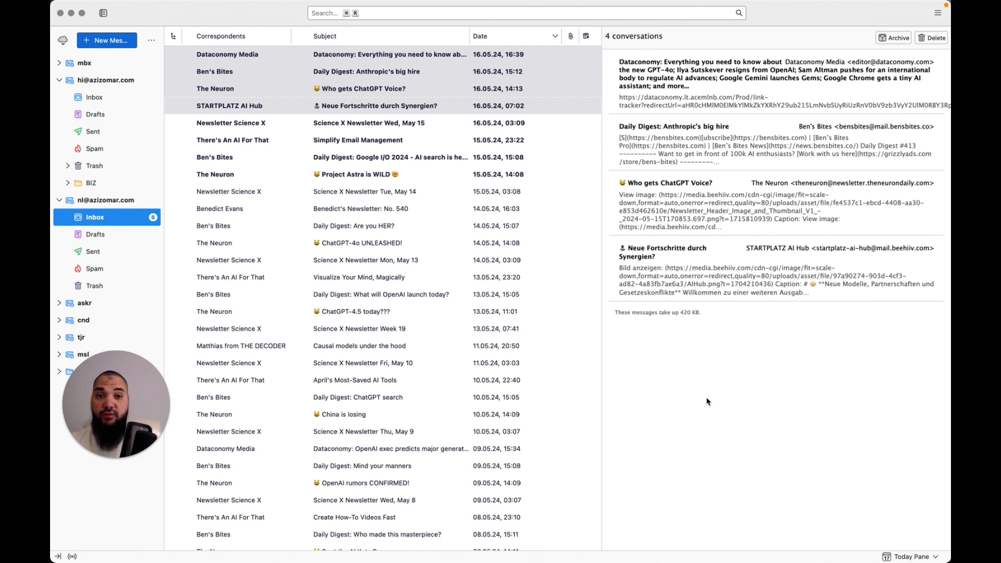
{"action": "key", "text": "super+Tab"}
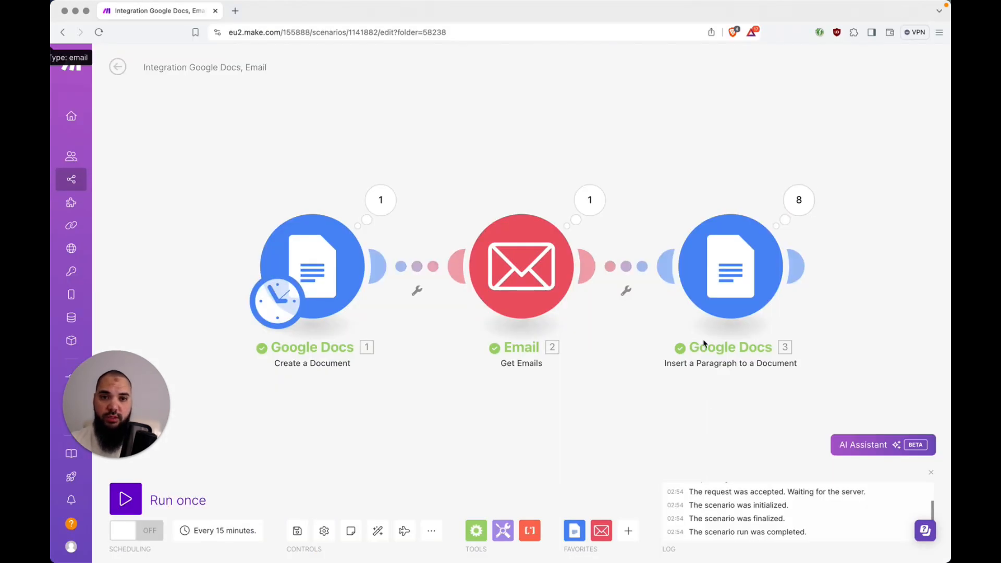
{"action": "left_click", "coordinate": [379, 200]}
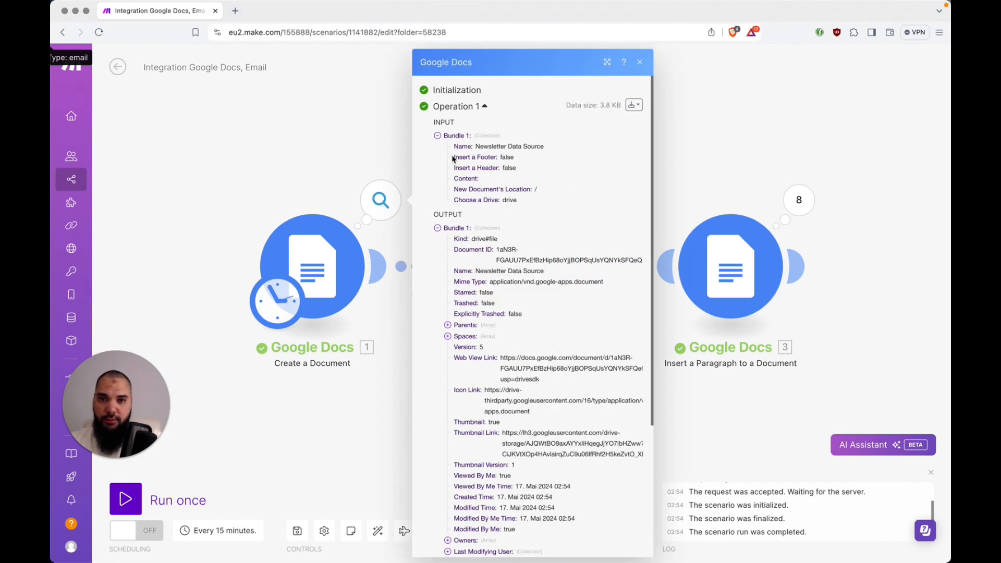
{"action": "left_click", "coordinate": [346, 149]}
Go to Google Docs in a new tab and open the Newsletter Data Source document
{"action": "key", "text": "super+t"}
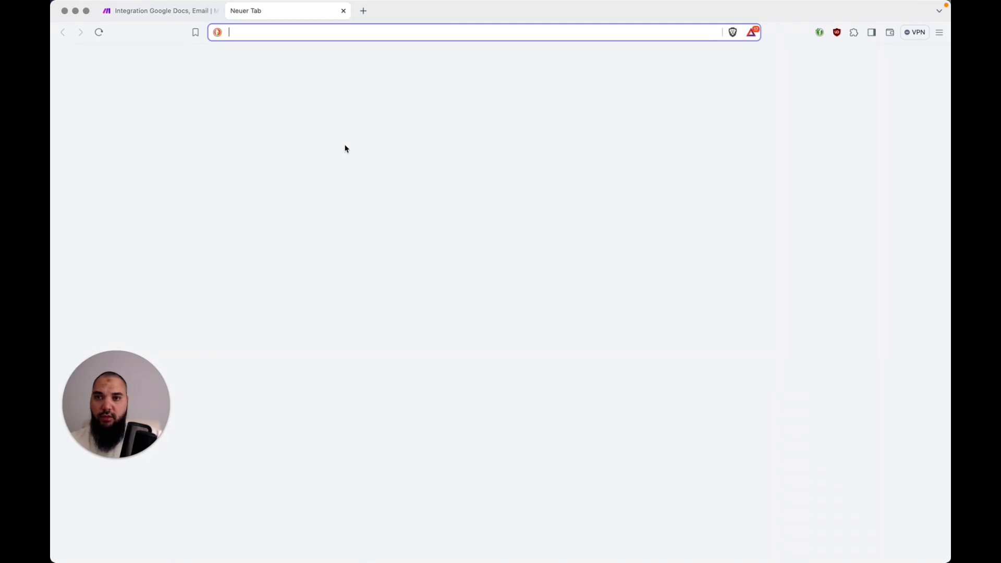
{"action": "type", "text": "docs"}
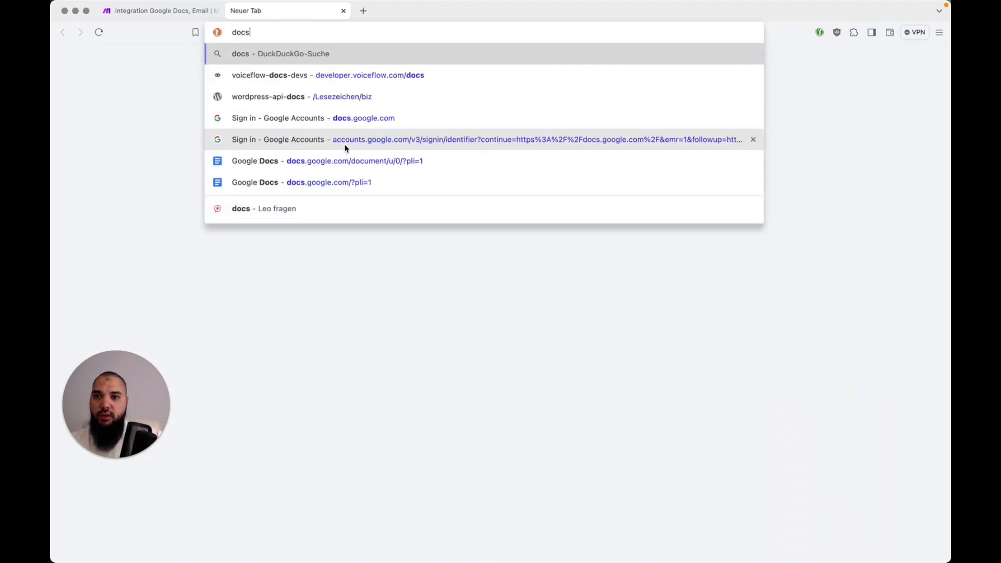
{"action": "left_click", "coordinate": [346, 184]}
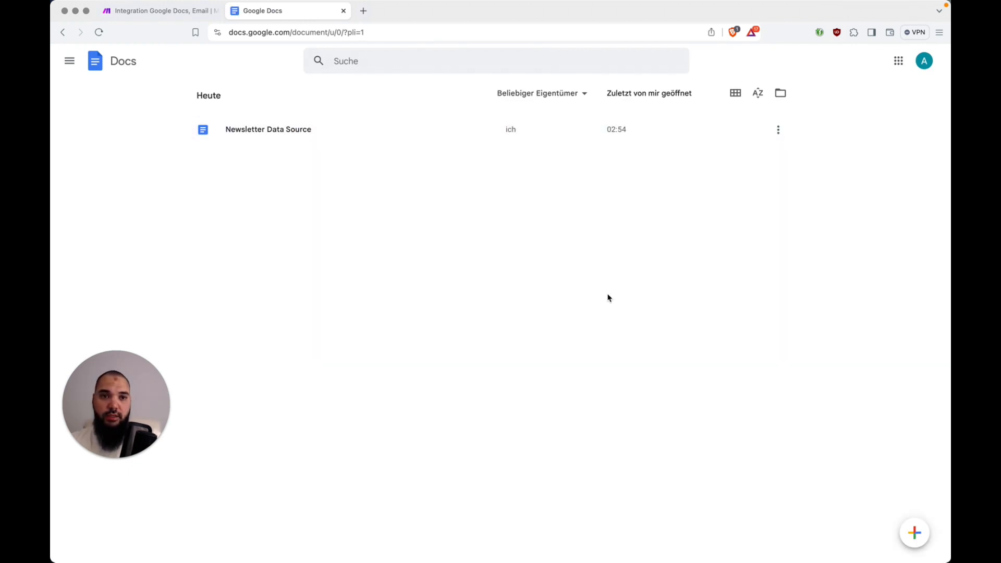
{"action": "left_click", "coordinate": [295, 134]}
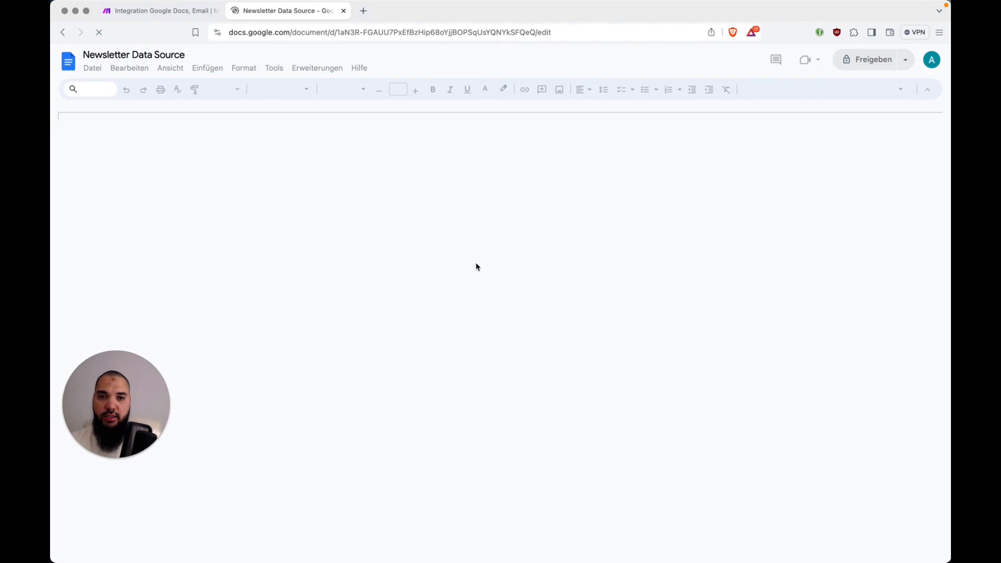
Scroll through the Newsletter Data Source content, then go back to the Docs home list
{"action": "scroll", "coordinate": [555, 230], "scroll_direction": "down", "scroll_amount": 4}
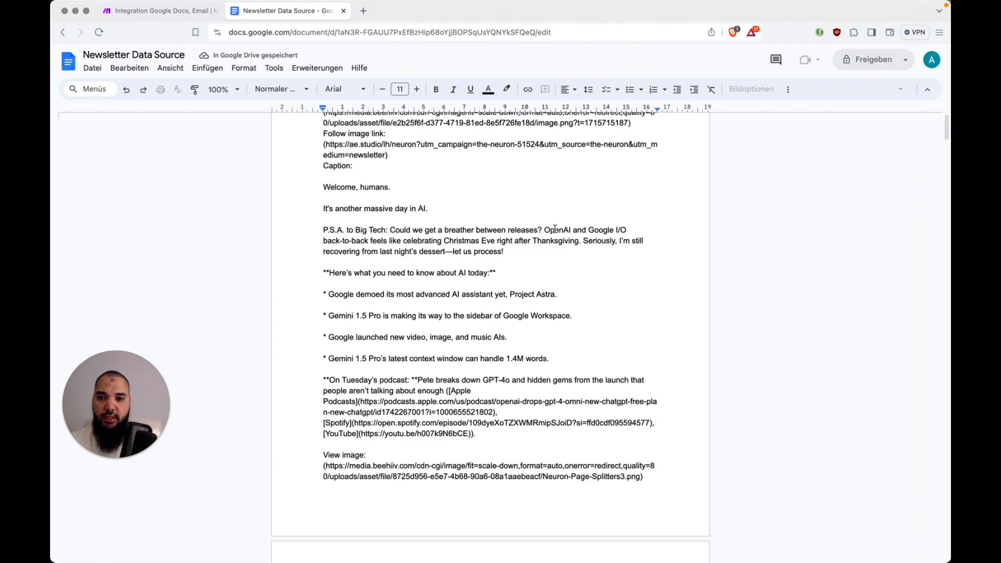
{"action": "scroll", "coordinate": [555, 229], "scroll_direction": "down", "scroll_amount": 15}
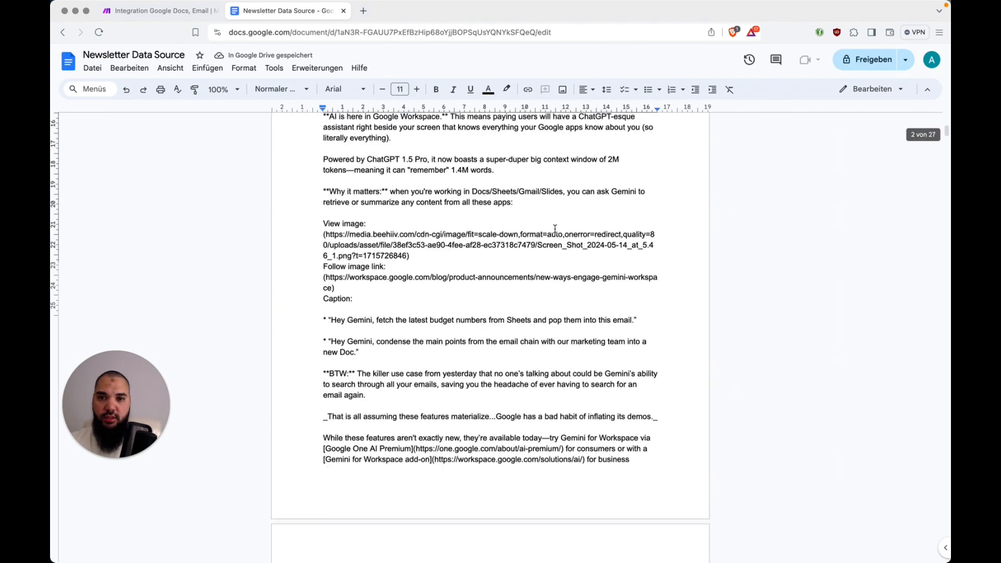
{"action": "scroll", "coordinate": [556, 230], "scroll_direction": "down", "scroll_amount": 20}
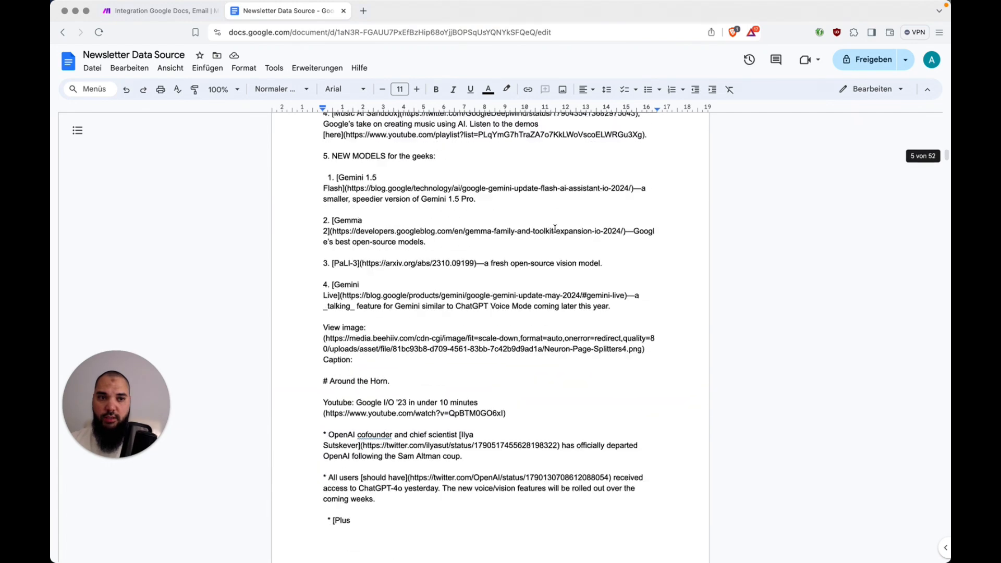
{"action": "scroll", "coordinate": [555, 229], "scroll_direction": "down", "scroll_amount": 6}
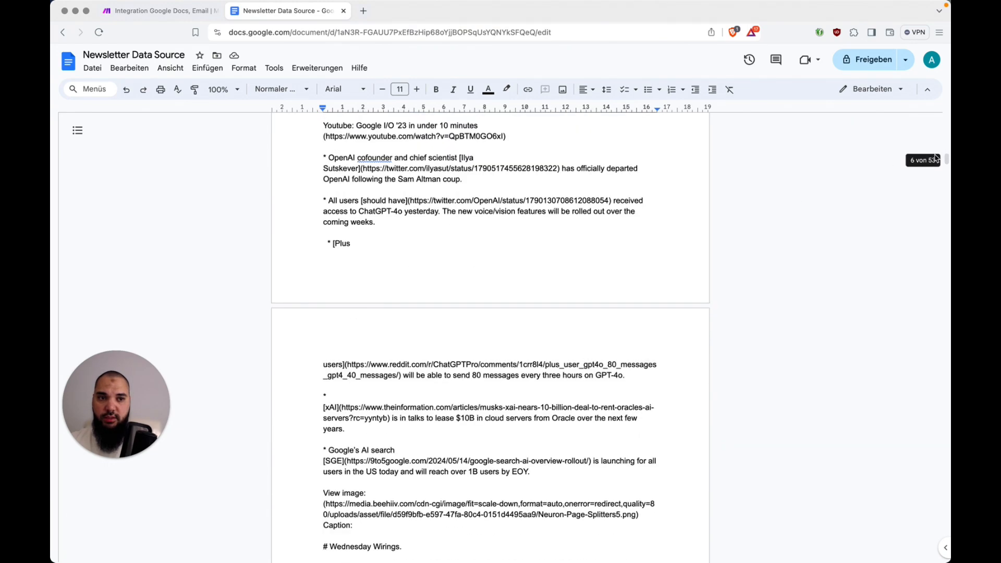
{"action": "scroll", "coordinate": [937, 158], "scroll_direction": "down", "scroll_amount": 10}
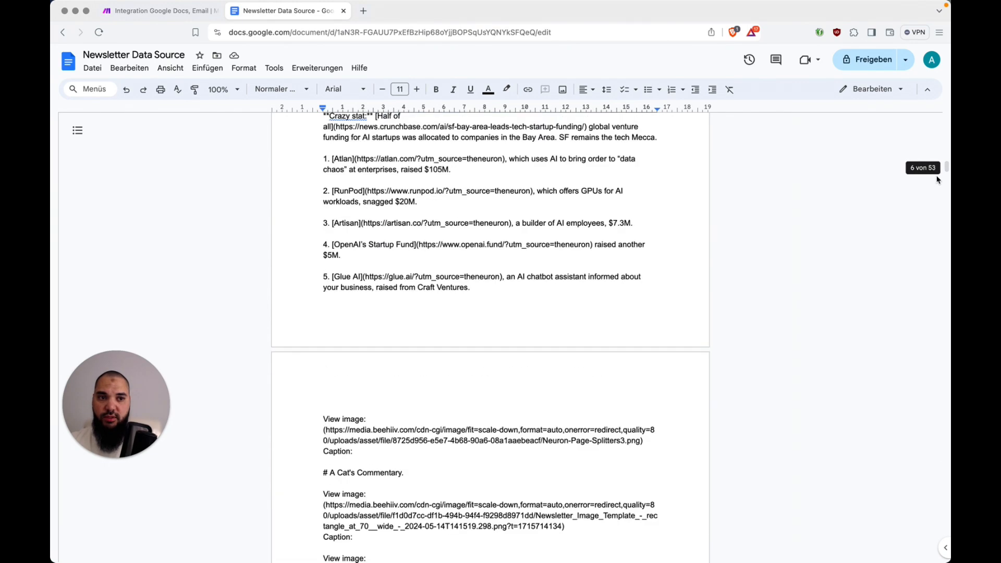
{"action": "scroll", "coordinate": [938, 180], "scroll_direction": "down", "scroll_amount": 5}
{"action": "left_click_drag", "start_coordinate": [948, 170], "coordinate": [947, 441]}
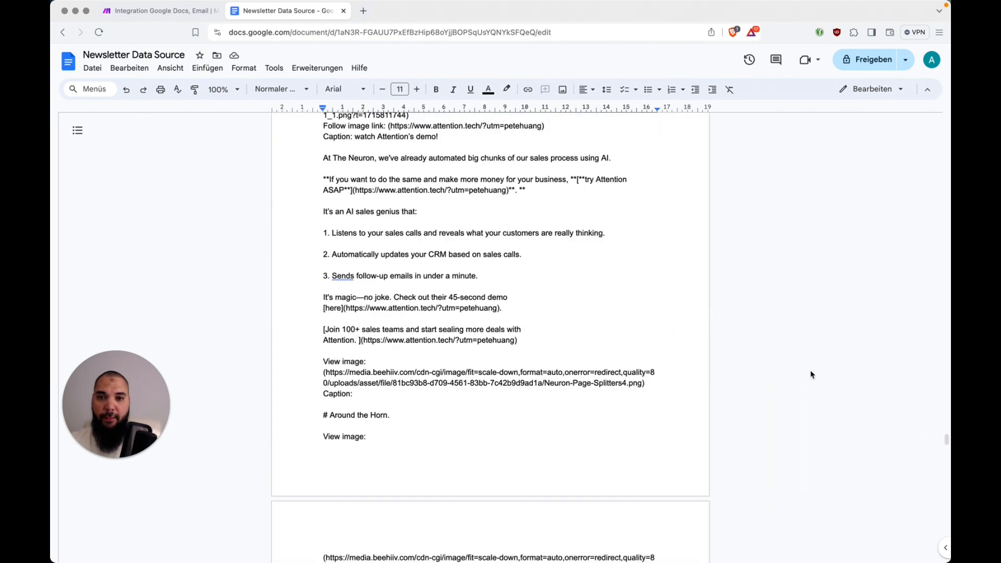
{"action": "scroll", "coordinate": [812, 375], "scroll_direction": "down", "scroll_amount": 10}
{"action": "scroll", "coordinate": [811, 374], "scroll_direction": "down", "scroll_amount": 15}
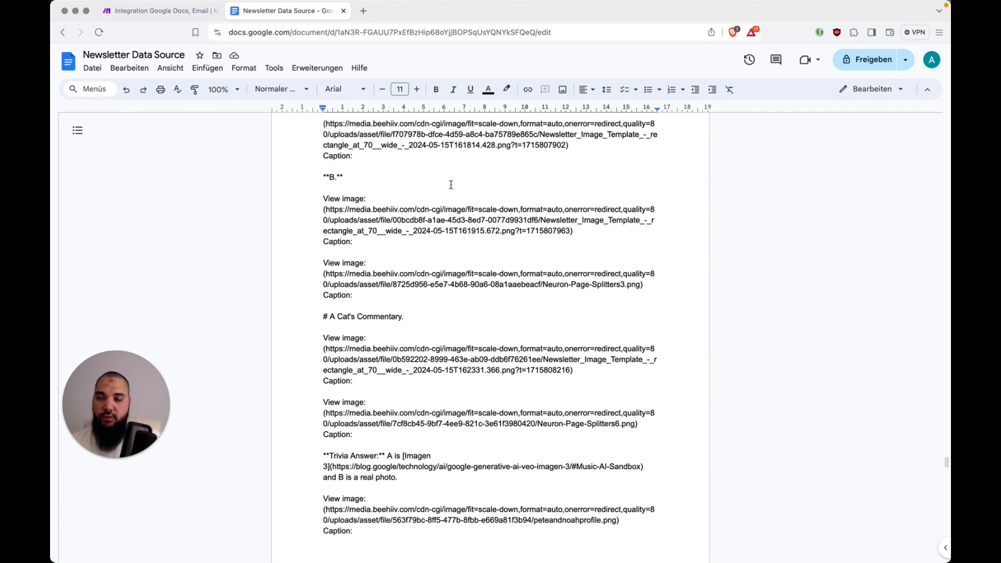
{"action": "left_click", "coordinate": [73, 65]}
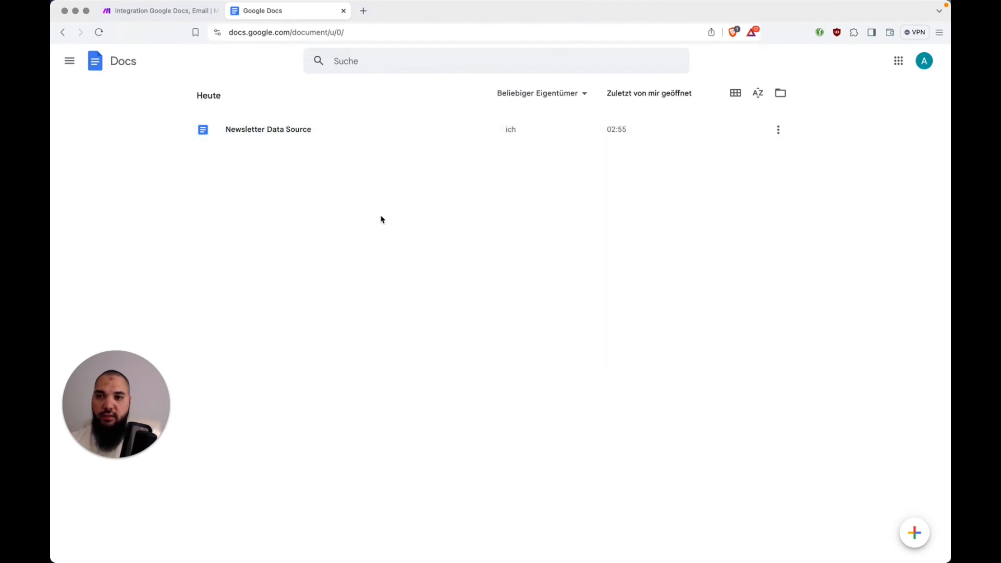
In the Create a Document module, change the name from 'Newsletter Data Source' to 'Newsletter-'
{"action": "key", "text": "ctrl+shift+Tab"}
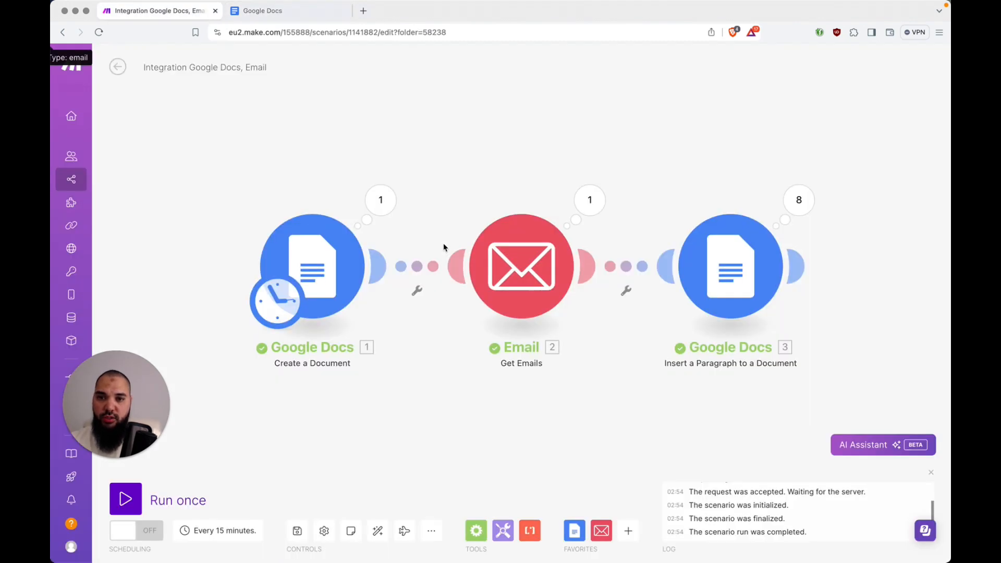
{"action": "left_click", "coordinate": [321, 263]}
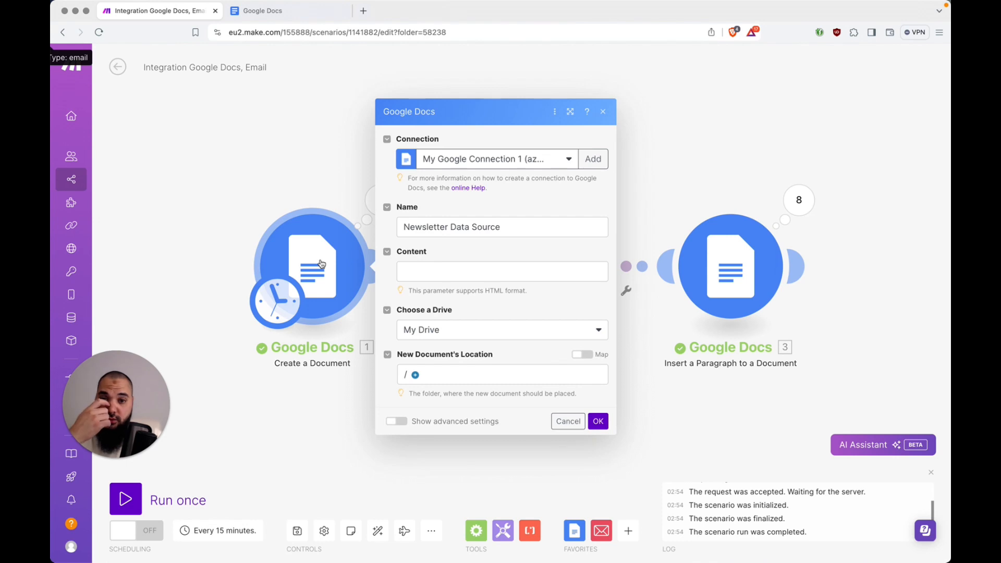
{"action": "left_click", "coordinate": [534, 235]}
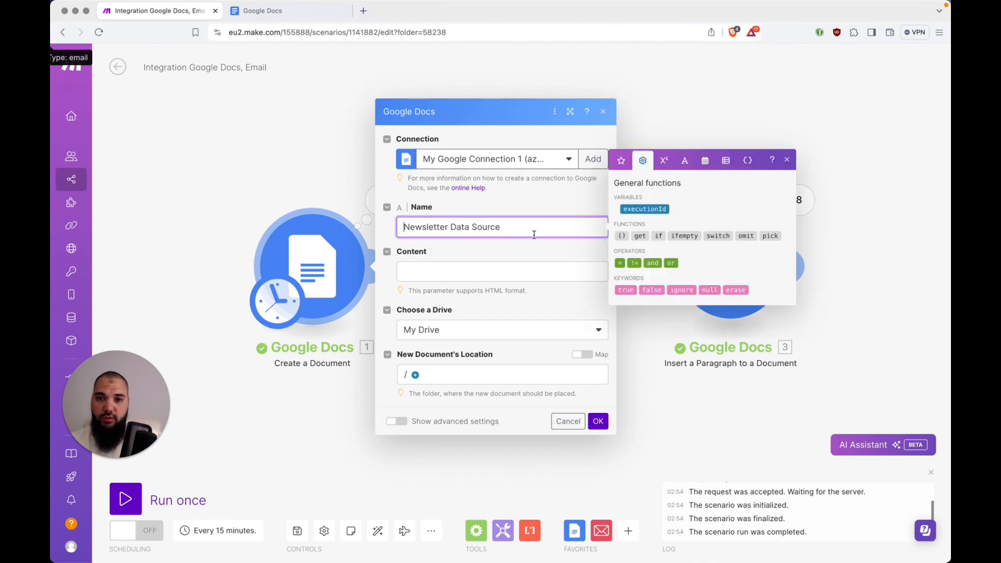
{"action": "key", "text": "alt+Right"}
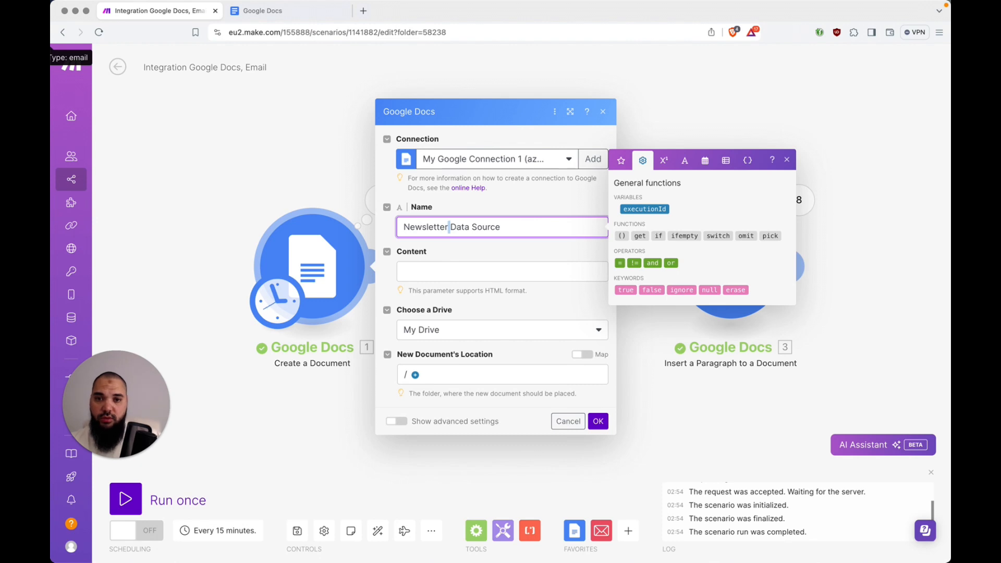
{"action": "key", "text": "Delete"}
{"action": "type", "text": "-"}
{"action": "key", "text": "super+shift+Right"}
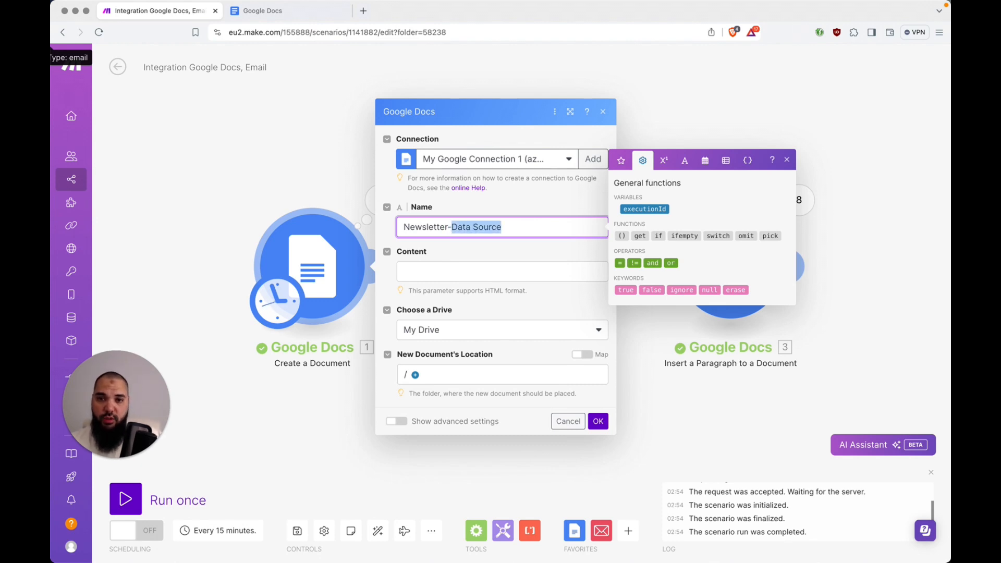
{"action": "key", "text": "BackSpace"}
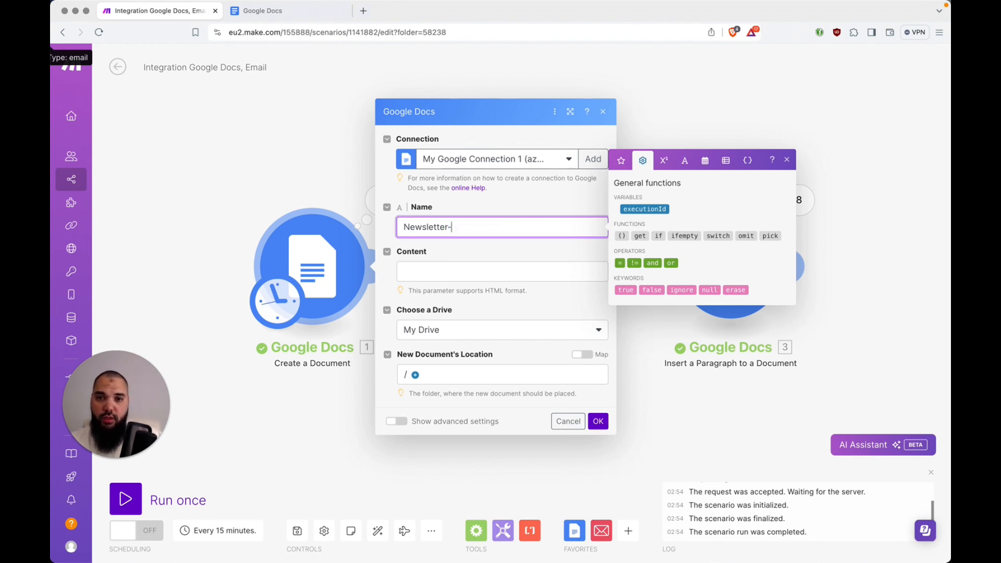
Append a formatDate function to the name, using now as its date
{"action": "left_click", "coordinate": [706, 163]}
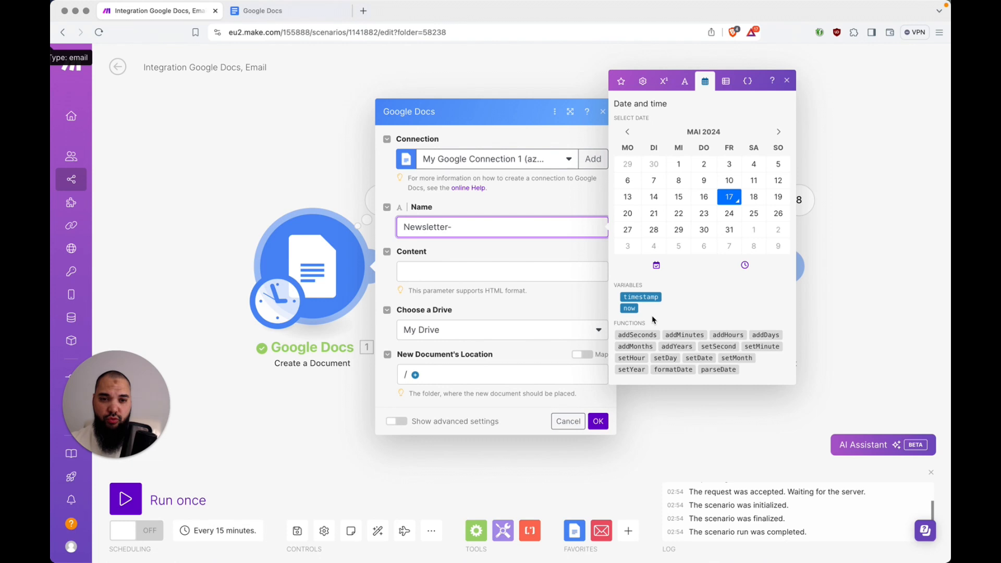
{"action": "left_click", "coordinate": [675, 369]}
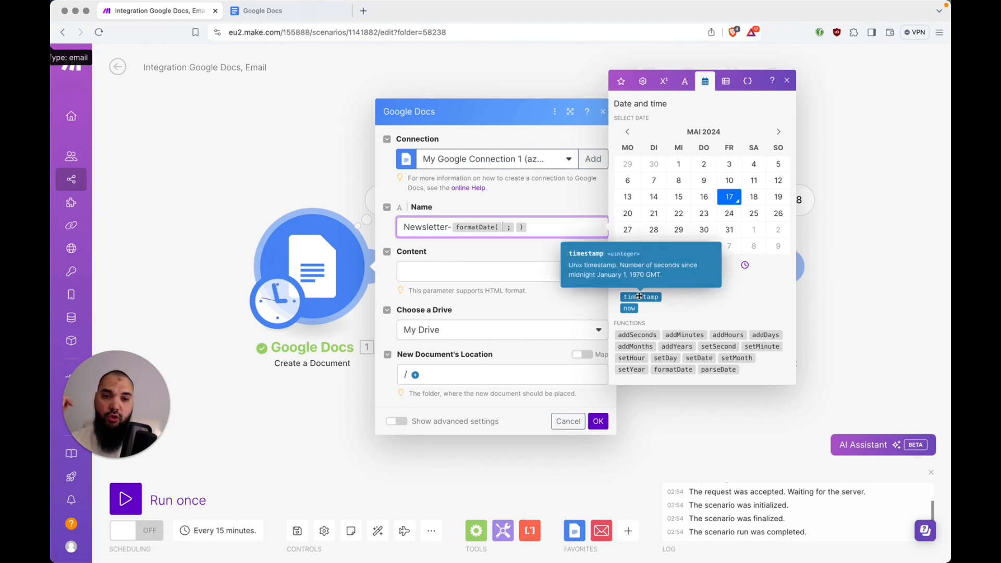
{"action": "key", "text": "Left"}
{"action": "key", "text": "Left"}
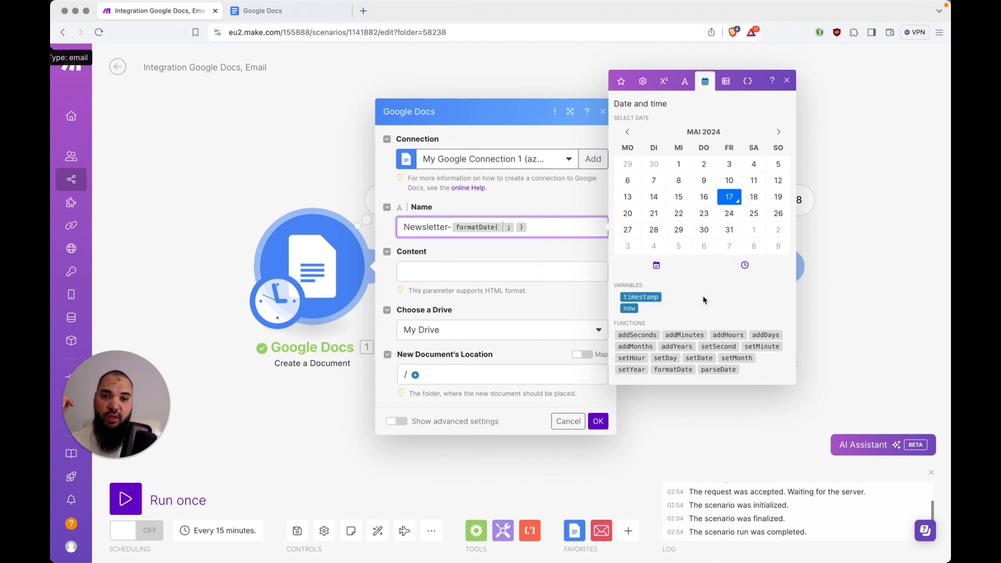
{"action": "left_click", "coordinate": [629, 308]}
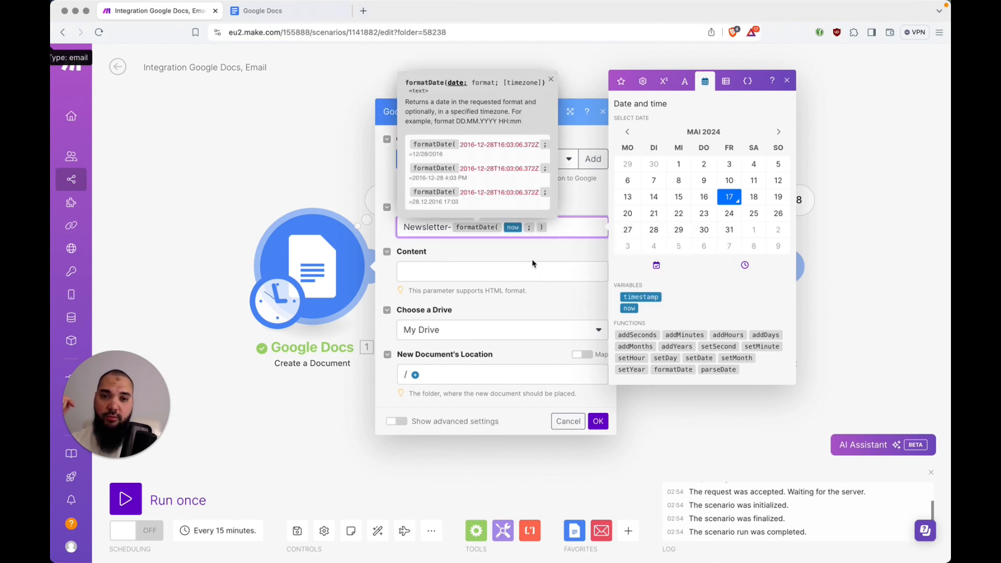
Give formatDate the format YYYY-MM-DD, add '-DataSource' after it, and save the module
{"action": "key", "text": "Right"}
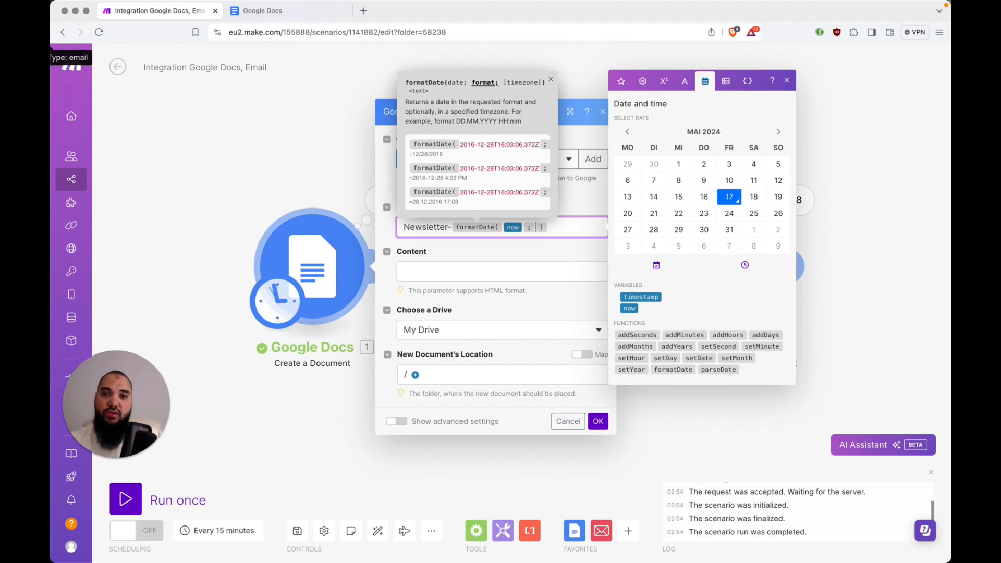
{"action": "type", "text": "YYYY-"}
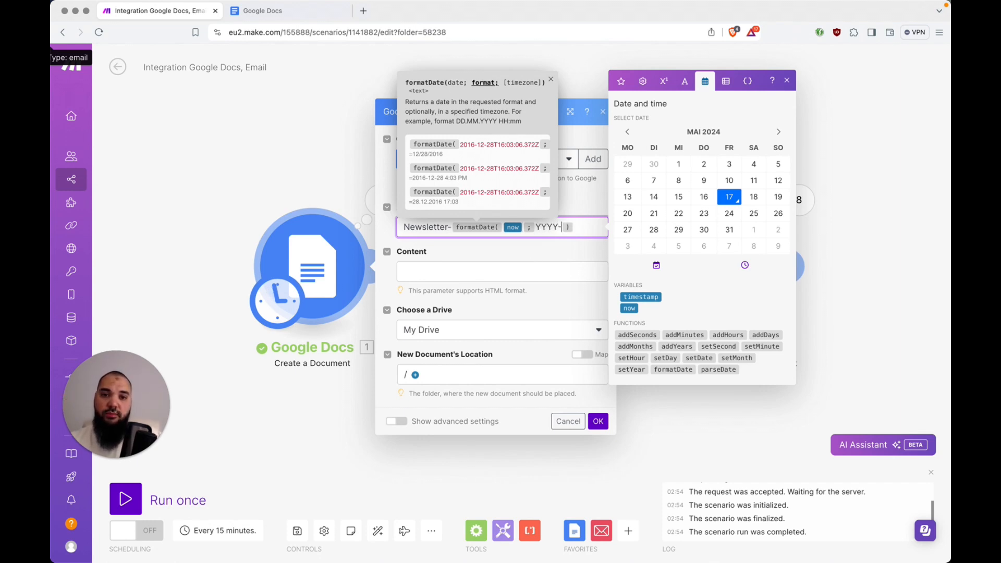
{"action": "type", "text": "MM-DD"}
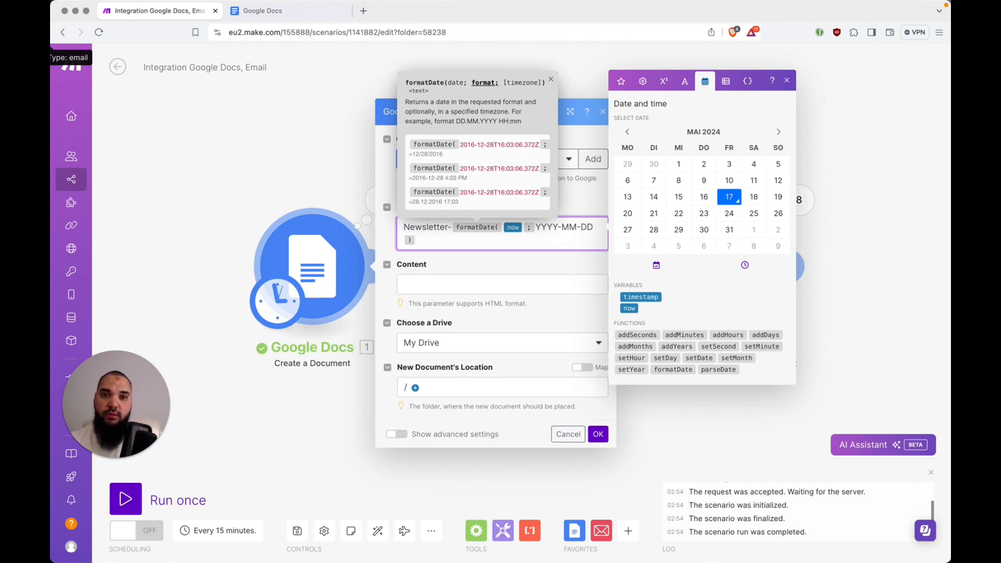
{"action": "key", "text": "Right"}
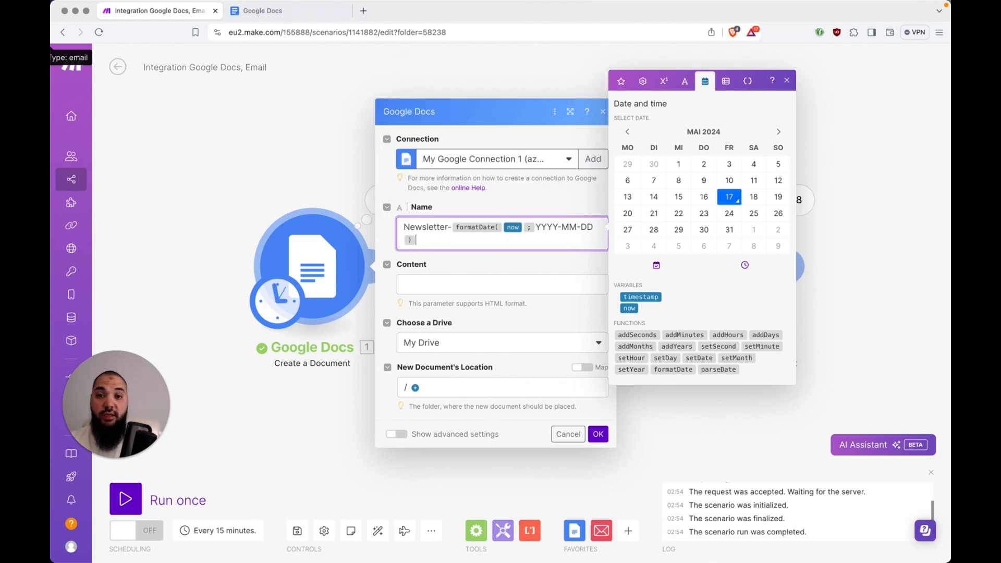
{"action": "type", "text": "-"}
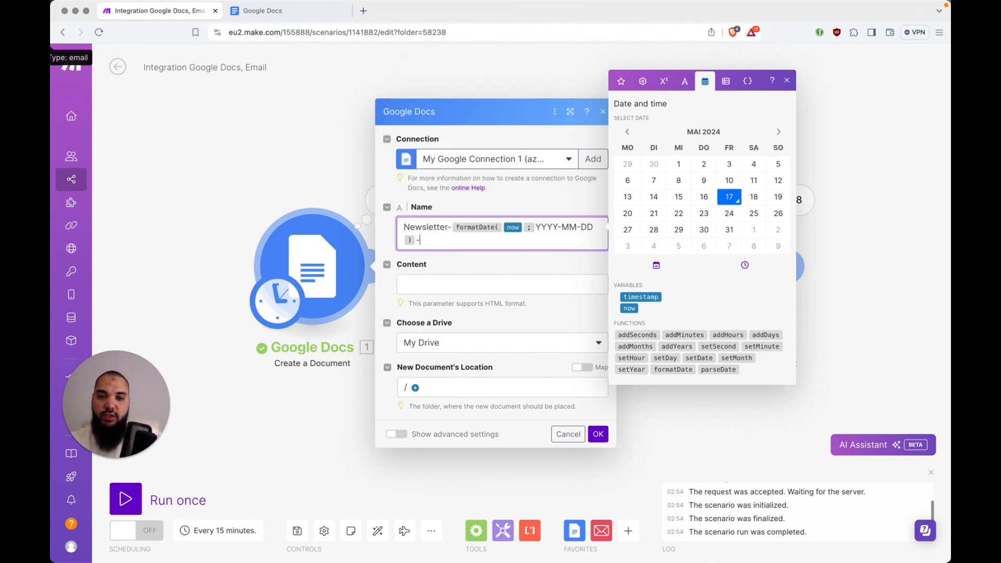
{"action": "type", "text": "Dar"}
{"action": "type", "text": "ata"}
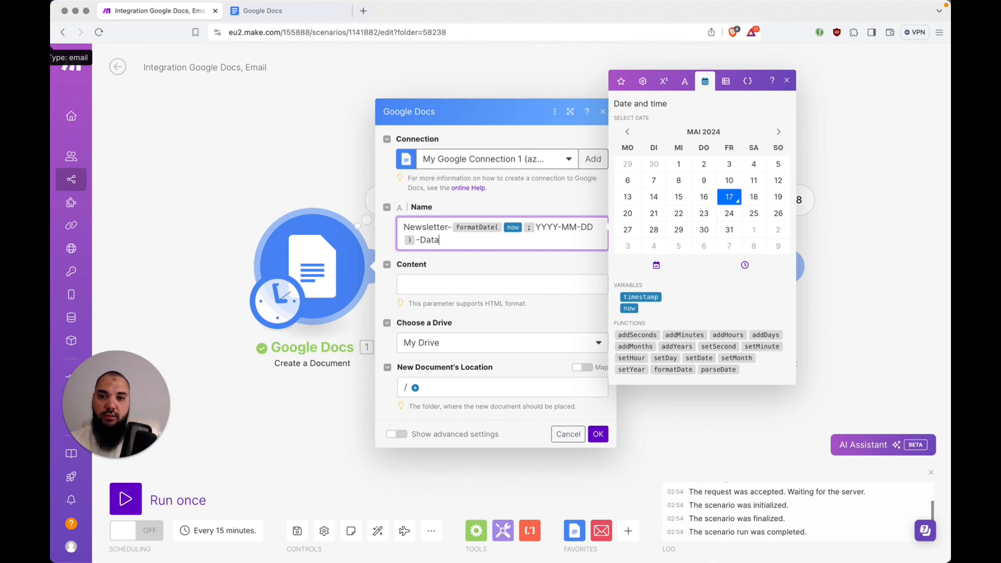
{"action": "type", "text": "Source"}
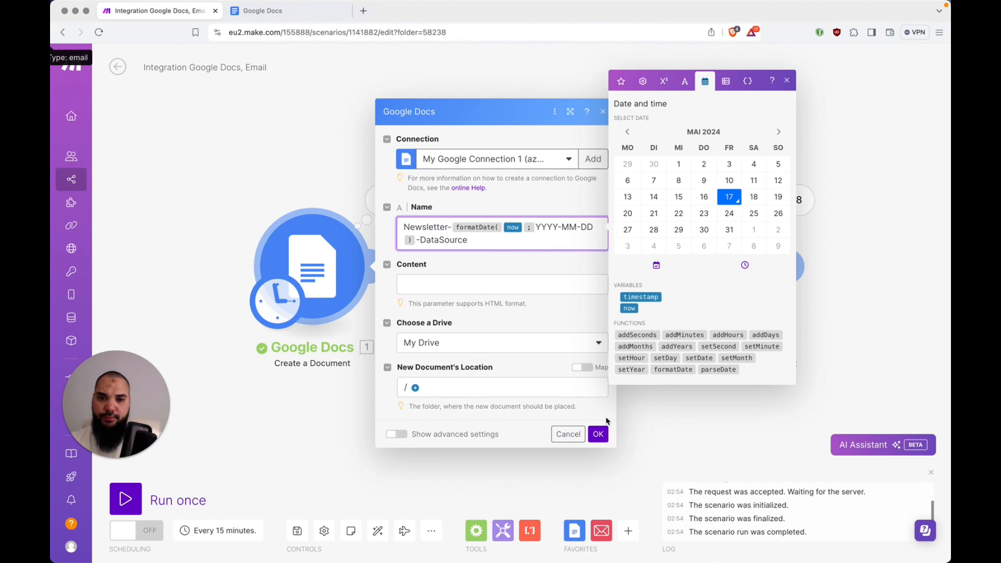
{"action": "left_click", "coordinate": [599, 435]}
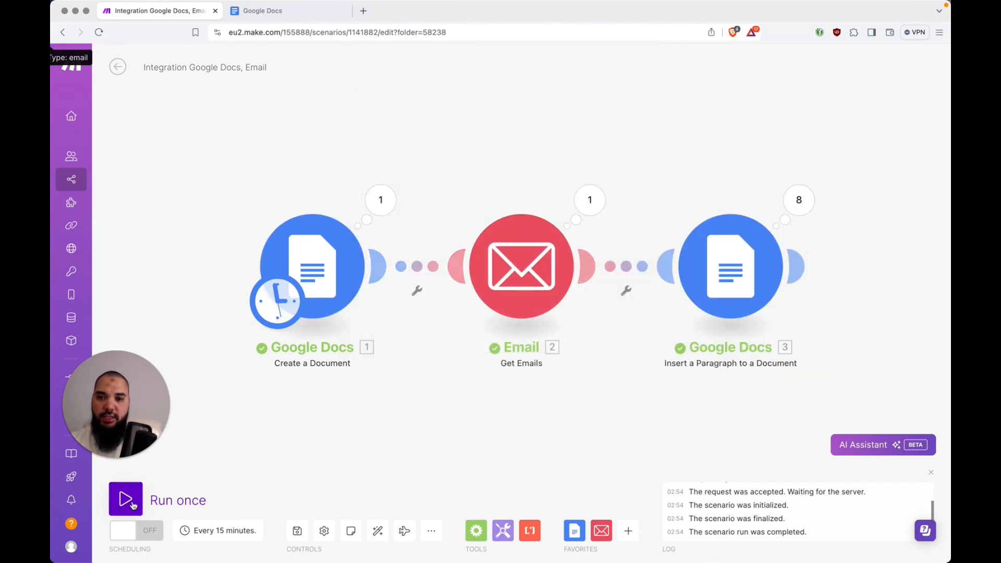
{"action": "key", "text": "ctrl+Tab"}
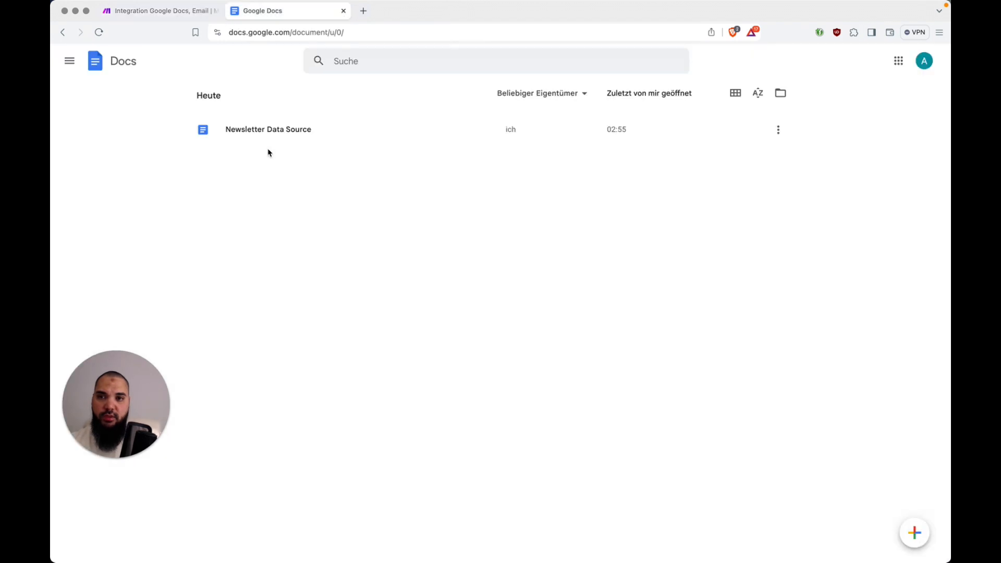
{"action": "key", "text": "ctrl+shift+Tab"}
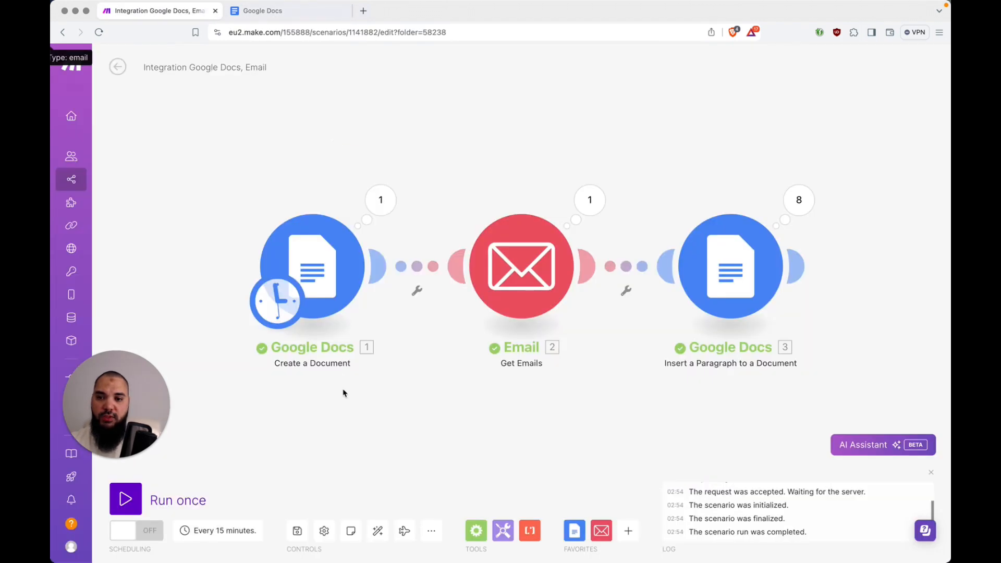
{"action": "left_click", "coordinate": [126, 501]}
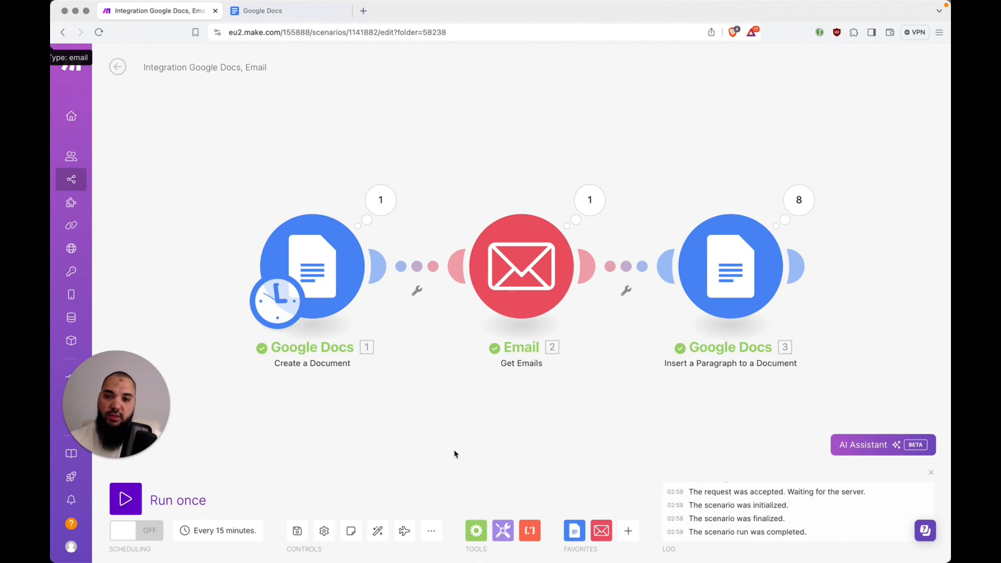
{"action": "key", "text": "ctrl+Tab"}
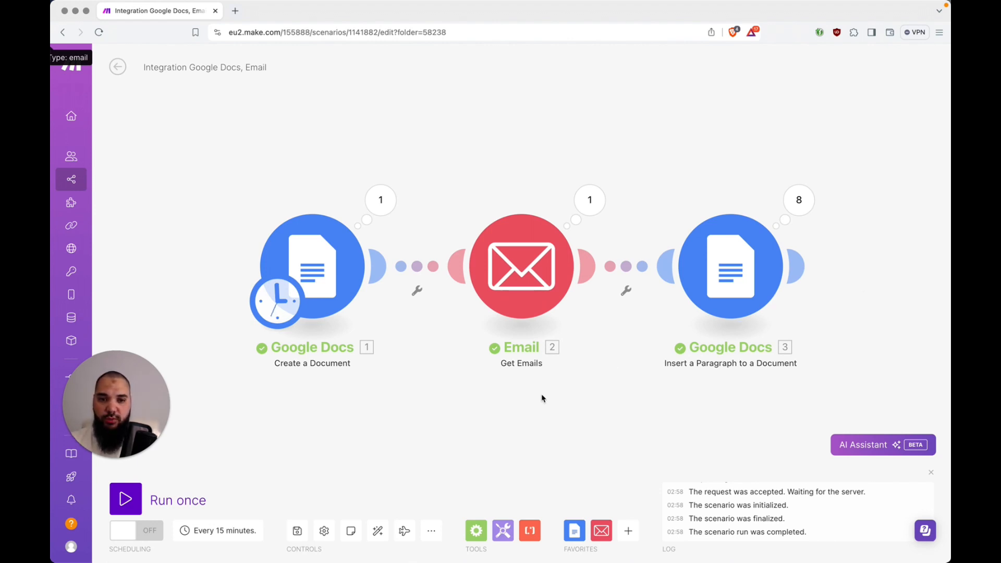
{"action": "scroll", "coordinate": [544, 388], "scroll_direction": "down", "scroll_amount": 5}
{"action": "scroll", "coordinate": [541, 400], "scroll_direction": "up", "scroll_amount": 5}
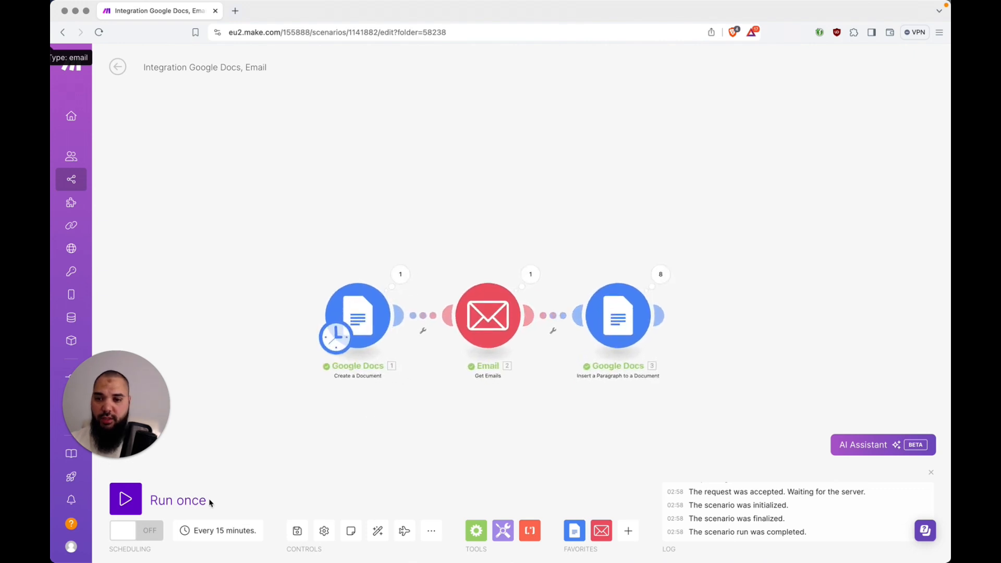
Add a Google Docs Get Content of a Document module mapping Document ID from module 3
{"action": "mouse_move", "coordinate": [662, 320]}
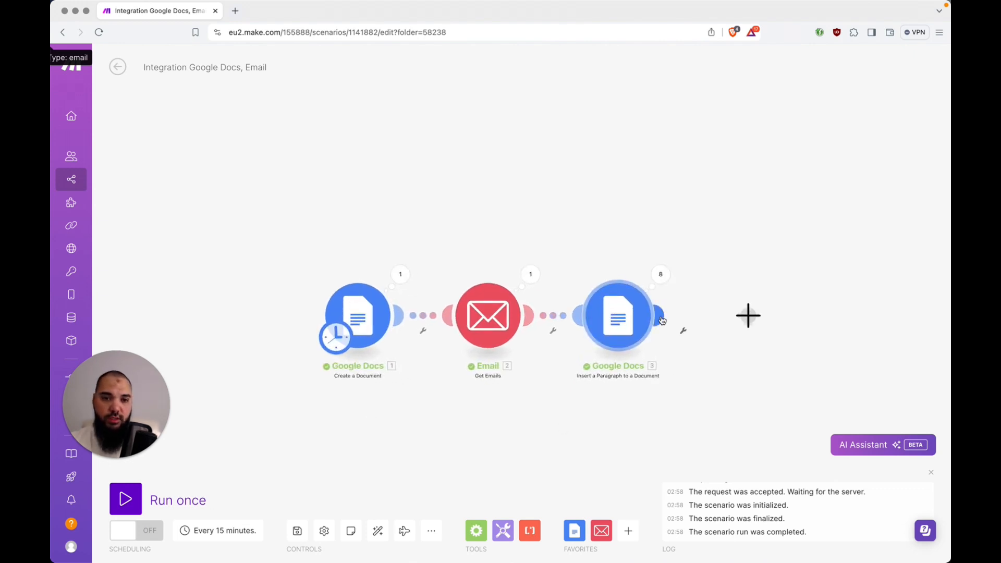
{"action": "left_click", "coordinate": [740, 321]}
{"action": "left_click", "coordinate": [571, 249]}
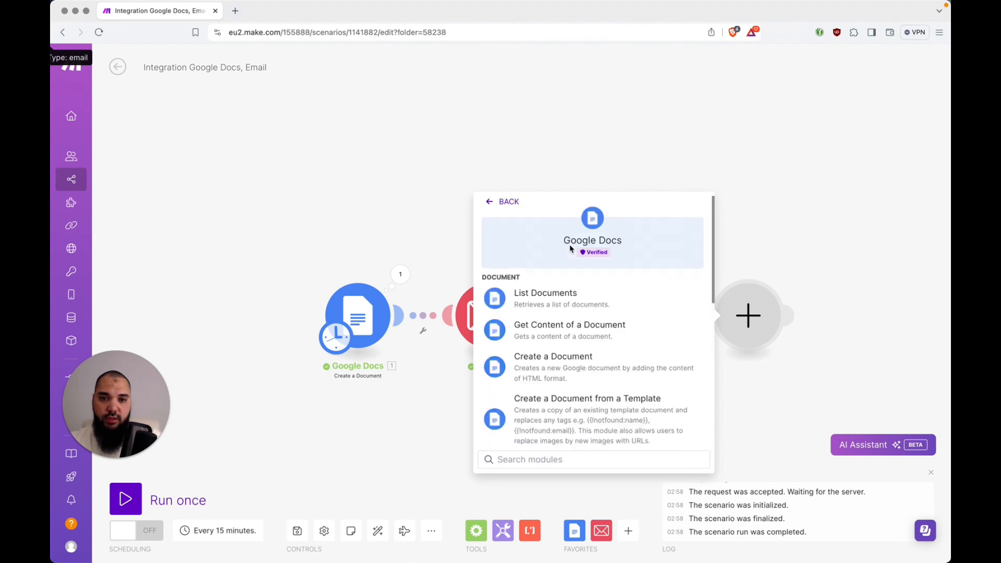
{"action": "left_click", "coordinate": [574, 332]}
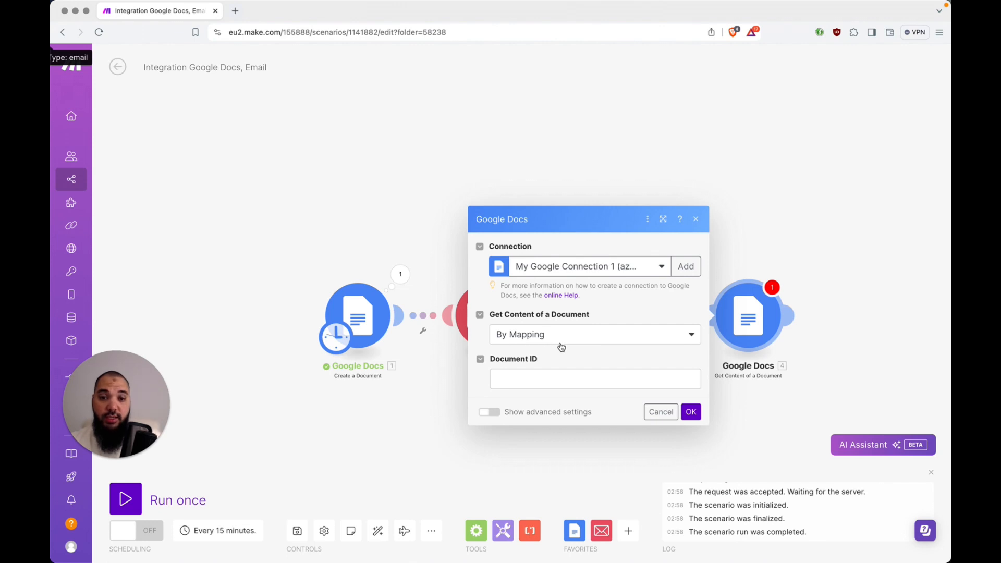
{"action": "left_click", "coordinate": [564, 382]}
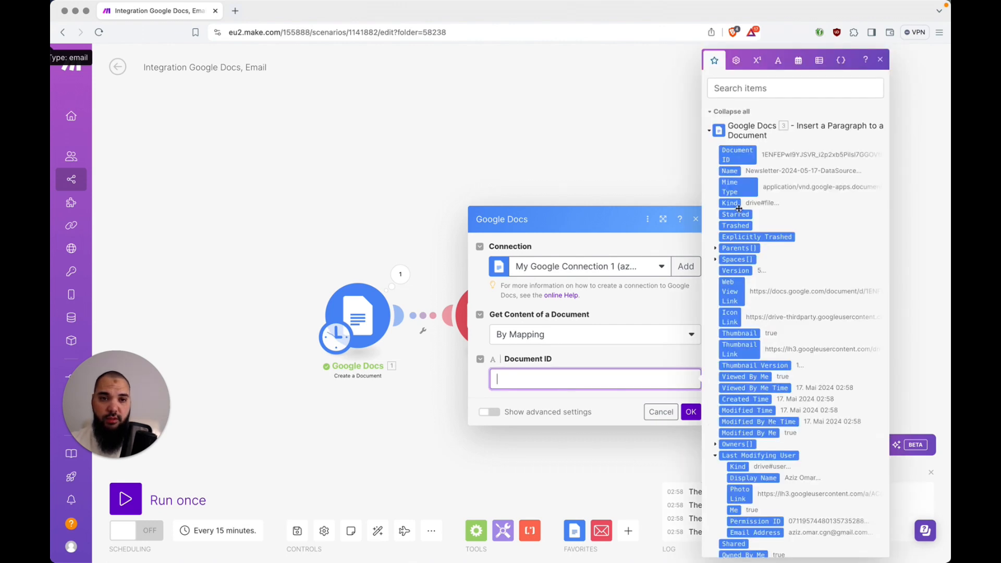
{"action": "left_click", "coordinate": [741, 154]}
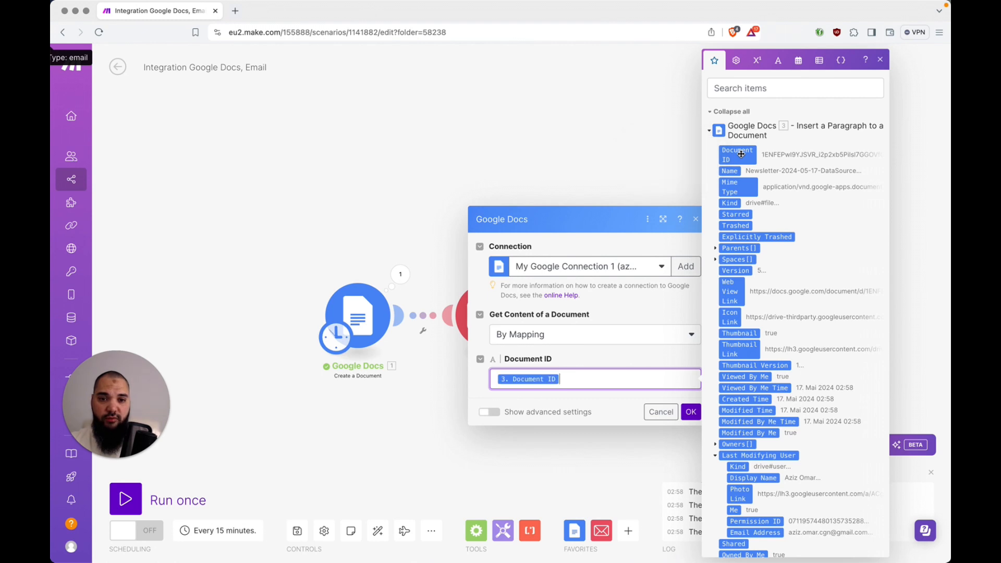
{"action": "left_click", "coordinate": [693, 415]}
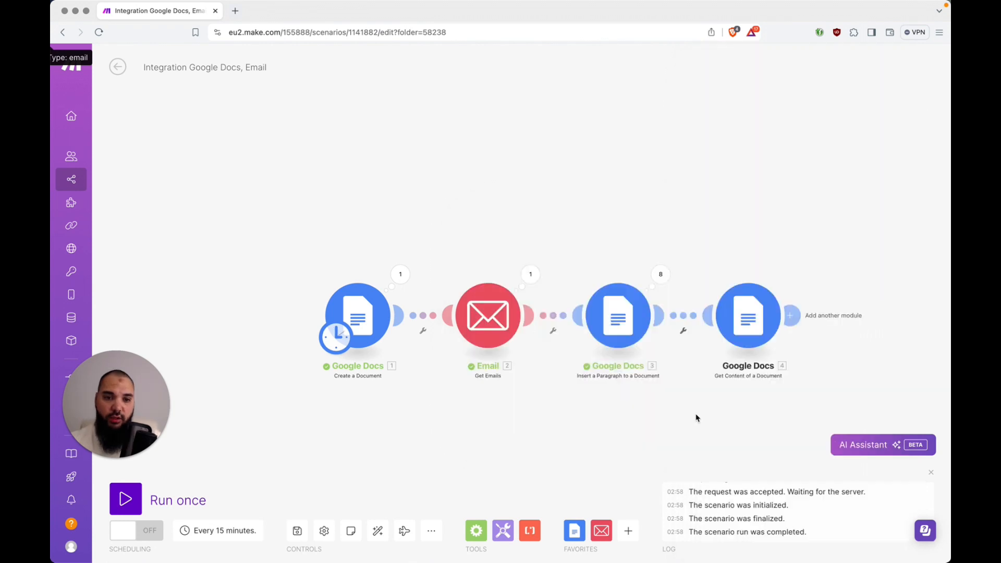
{"action": "left_click_drag", "start_coordinate": [696, 418], "coordinate": [550, 342]}
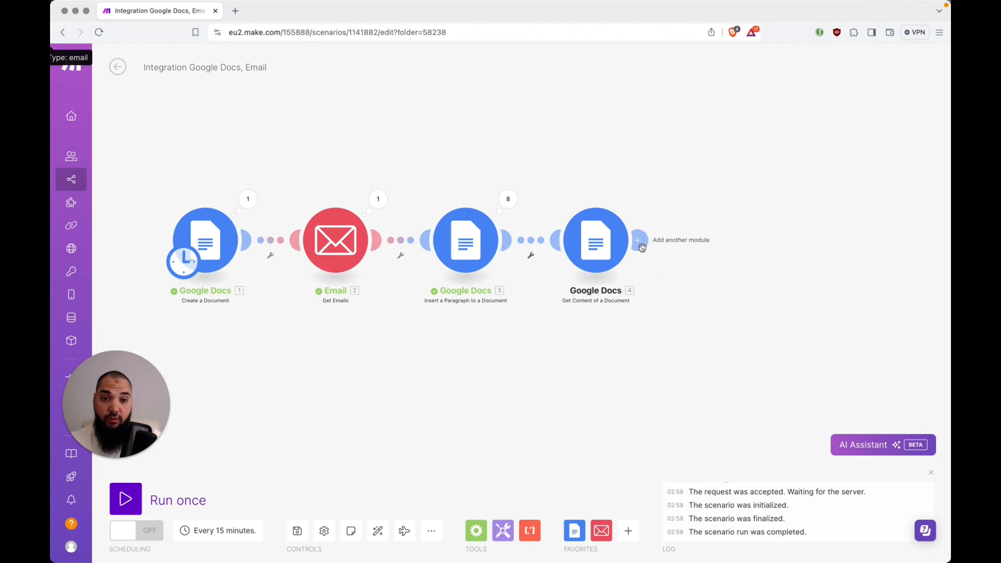
Add an OpenAI (ChatGPT, Whisper, DALL-E) Create a Completion module after Get Content of a Document
{"action": "left_click", "coordinate": [640, 240]}
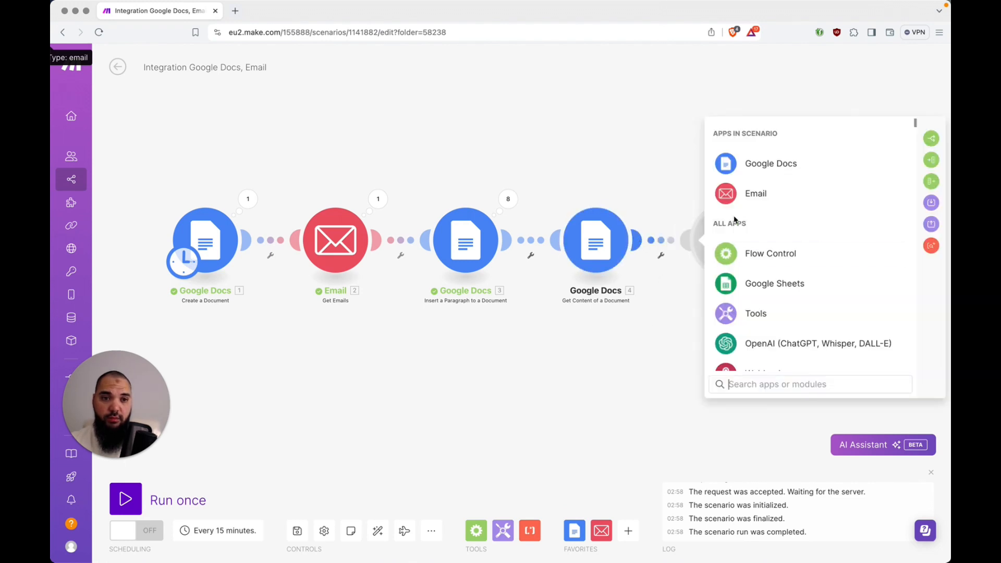
{"action": "left_click", "coordinate": [798, 341]}
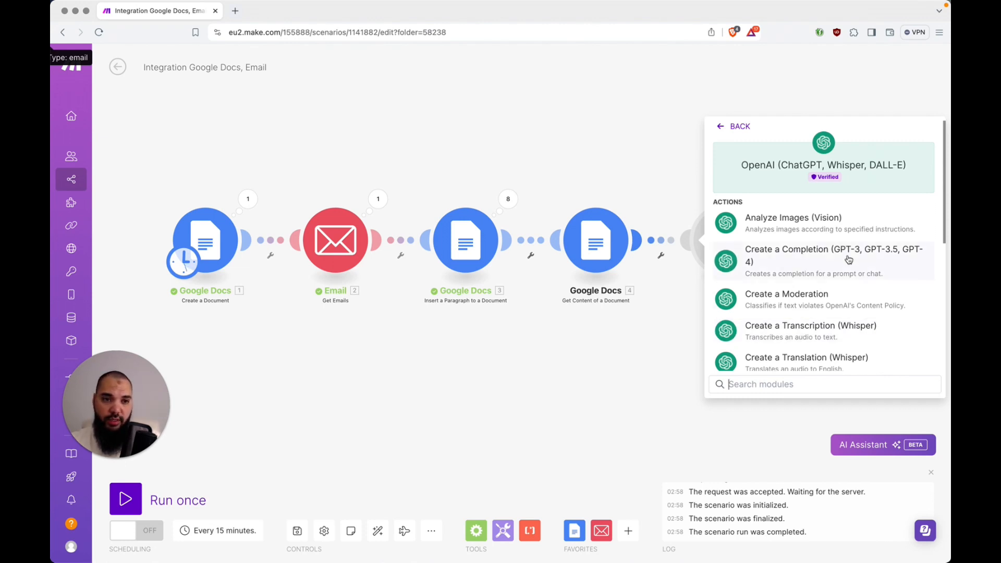
{"action": "scroll", "coordinate": [849, 259], "scroll_direction": "down", "scroll_amount": 3}
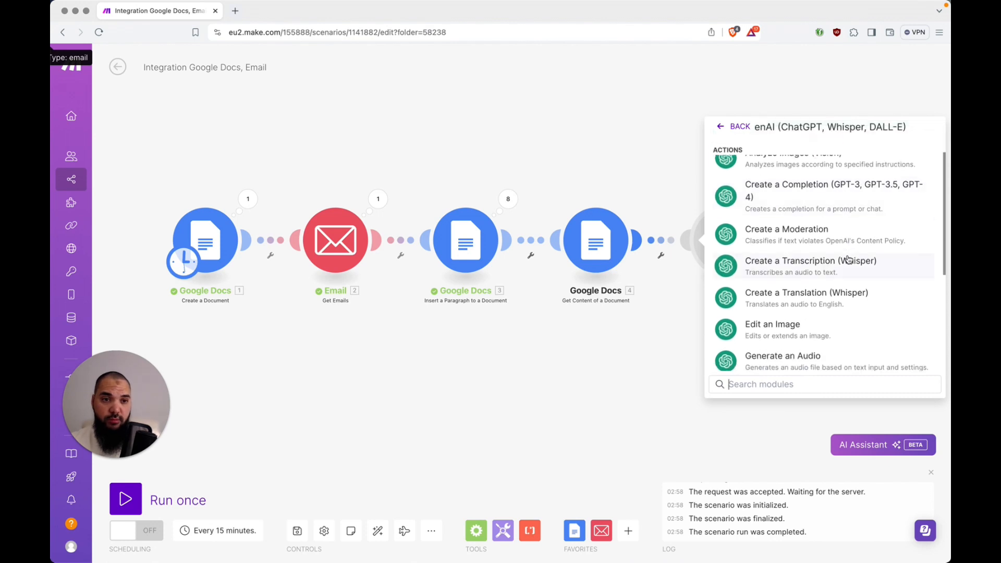
{"action": "scroll", "coordinate": [849, 260], "scroll_direction": "down", "scroll_amount": 2}
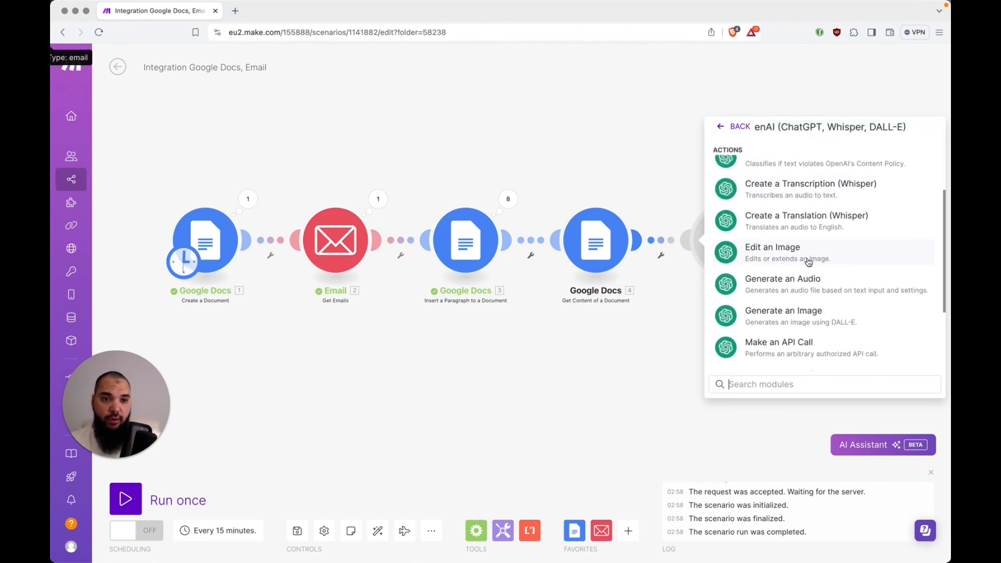
{"action": "scroll", "coordinate": [809, 262], "scroll_direction": "down", "scroll_amount": 1}
{"action": "scroll", "coordinate": [809, 262], "scroll_direction": "down", "scroll_amount": 3}
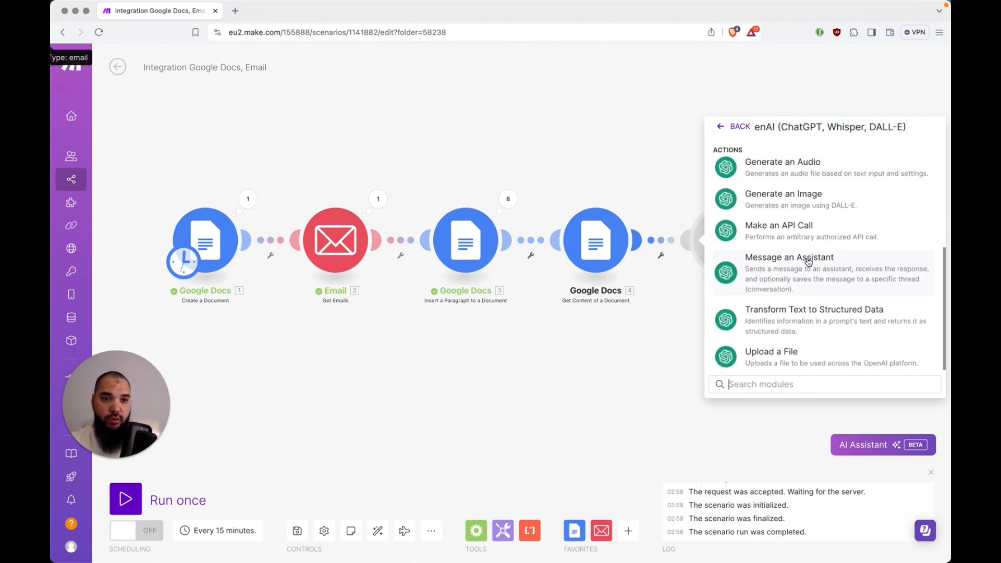
{"action": "scroll", "coordinate": [858, 263], "scroll_direction": "up", "scroll_amount": 10}
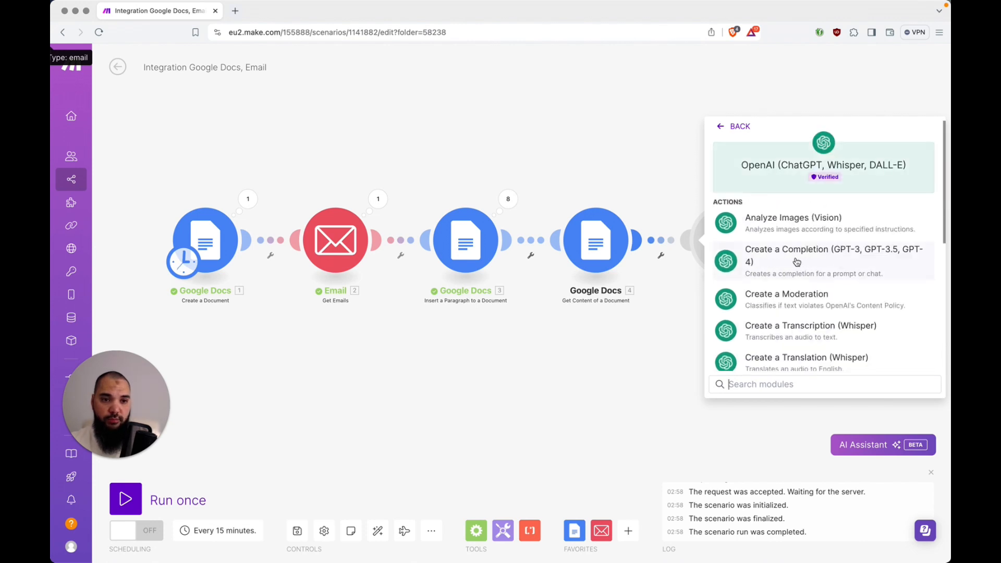
{"action": "key", "text": "Escape"}
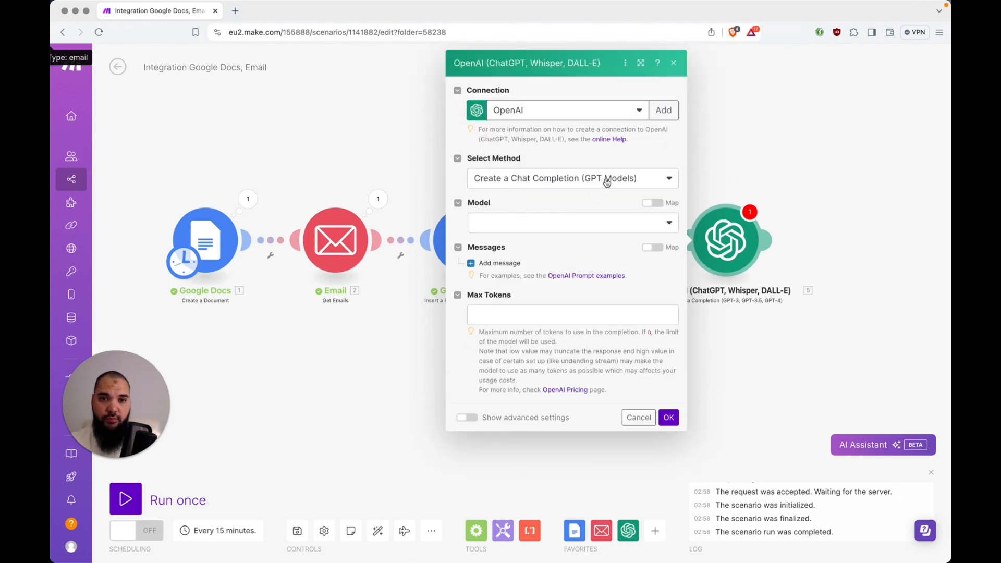
{"action": "left_click", "coordinate": [607, 180]}
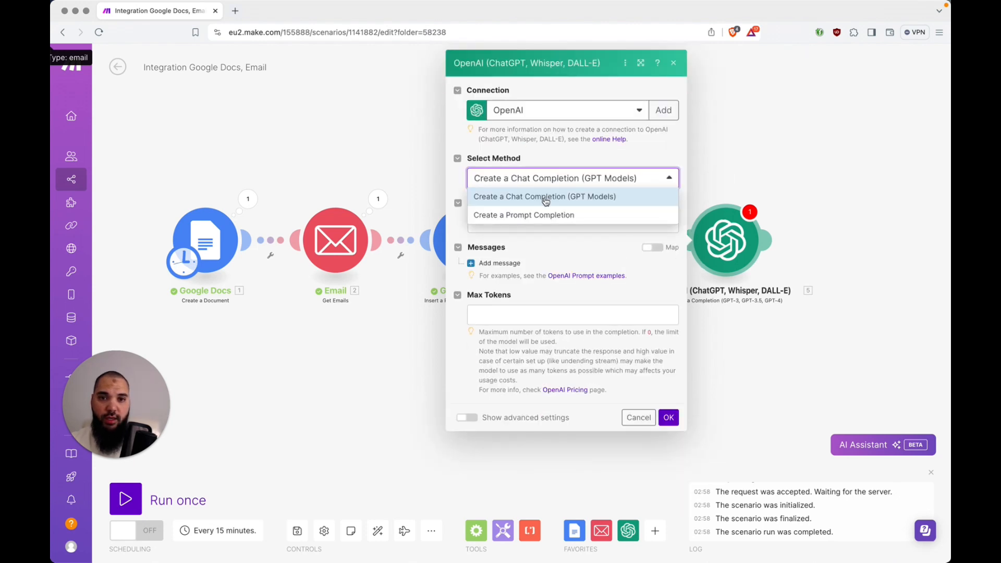
{"action": "left_click", "coordinate": [562, 161]}
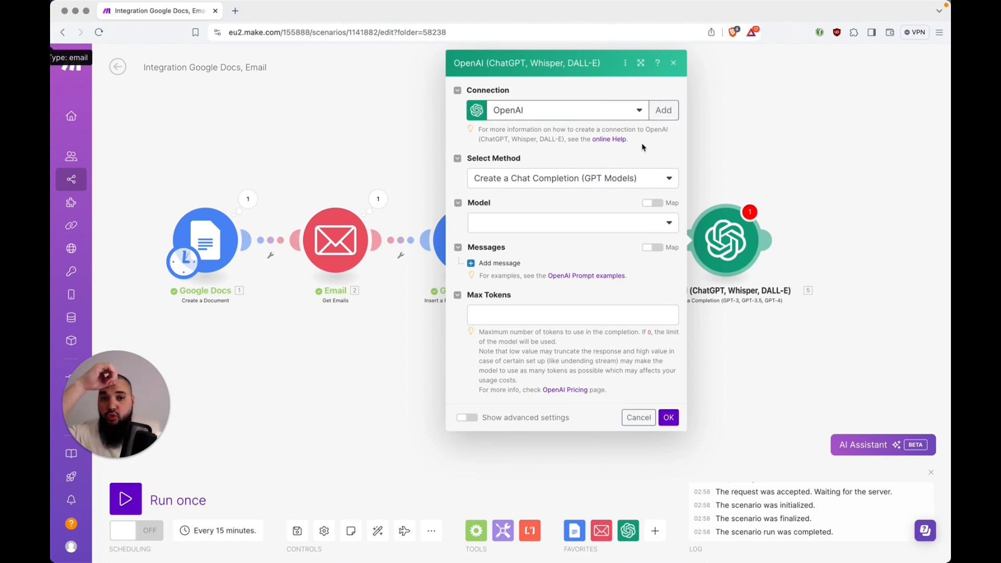
Start a new OpenAI connection and open the OpenAI API keys page from its link
{"action": "left_click", "coordinate": [661, 111]}
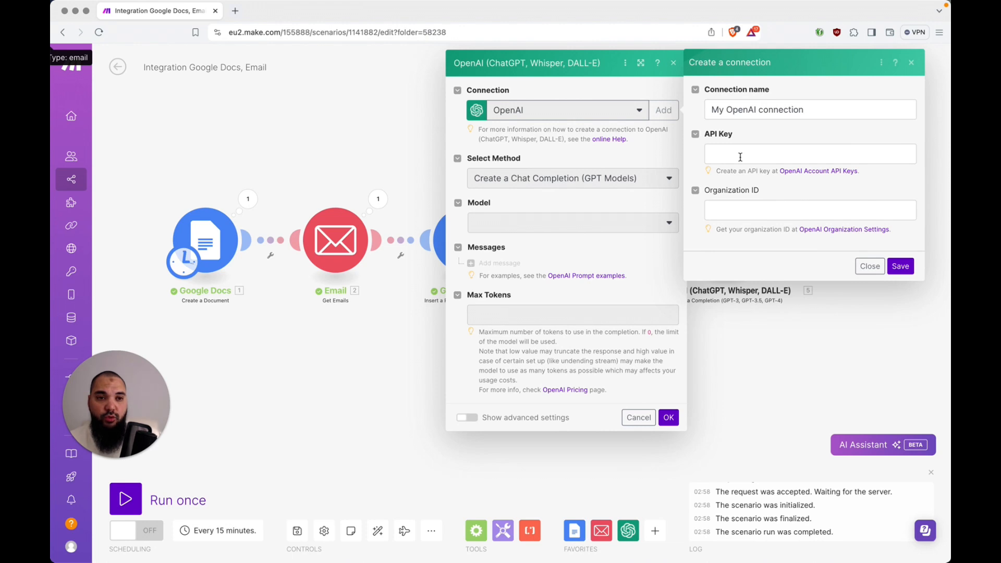
{"action": "left_click", "coordinate": [804, 172]}
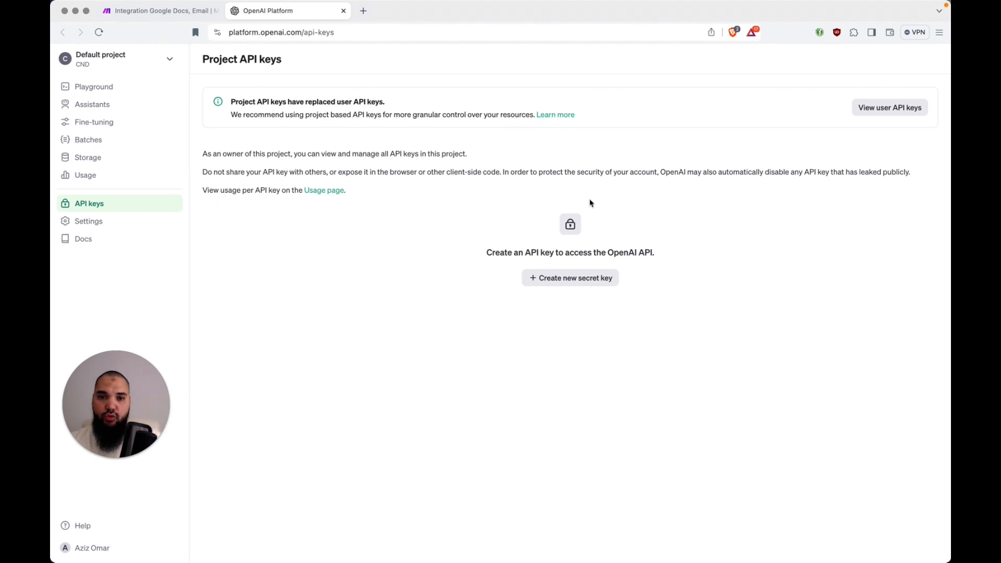
Create a secret key named test in the Default project, copy it, and return to Make
{"action": "left_click", "coordinate": [583, 280]}
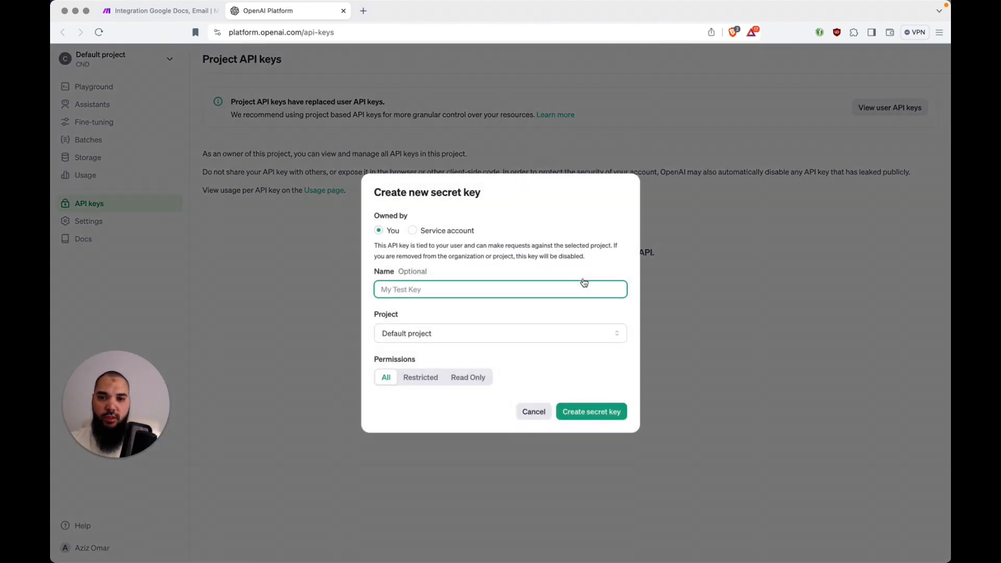
{"action": "type", "text": "test"}
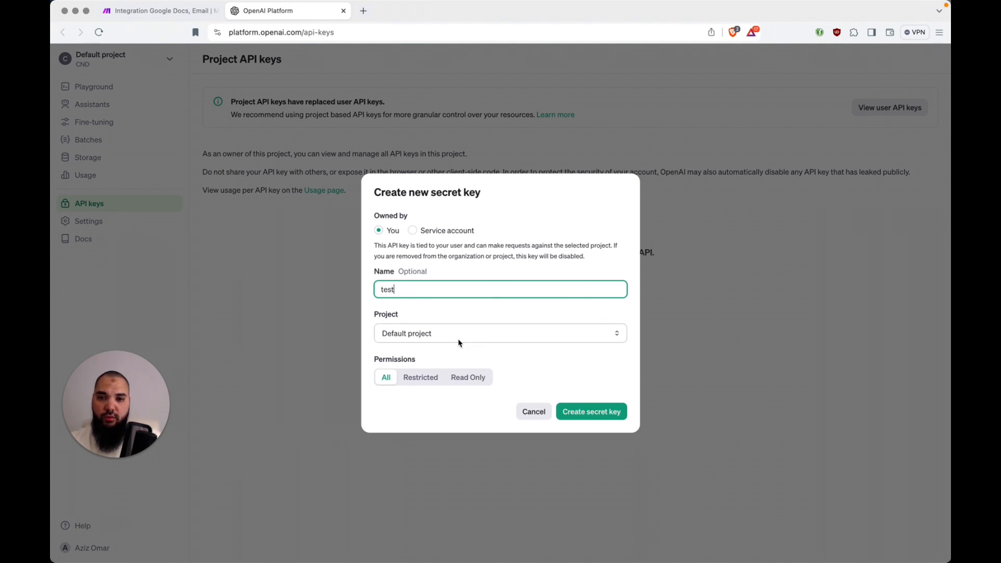
{"action": "left_click", "coordinate": [434, 339]}
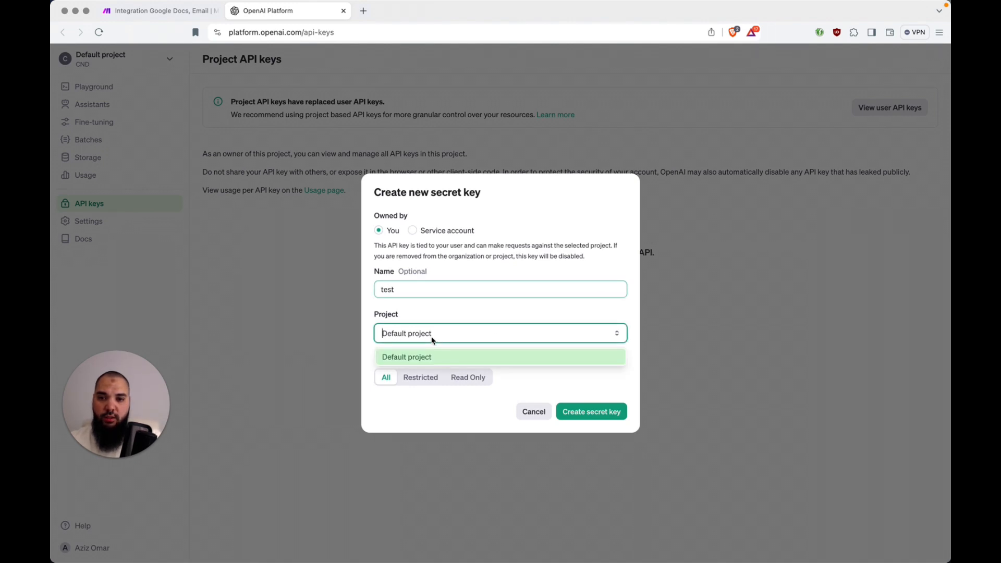
{"action": "left_click", "coordinate": [504, 317]}
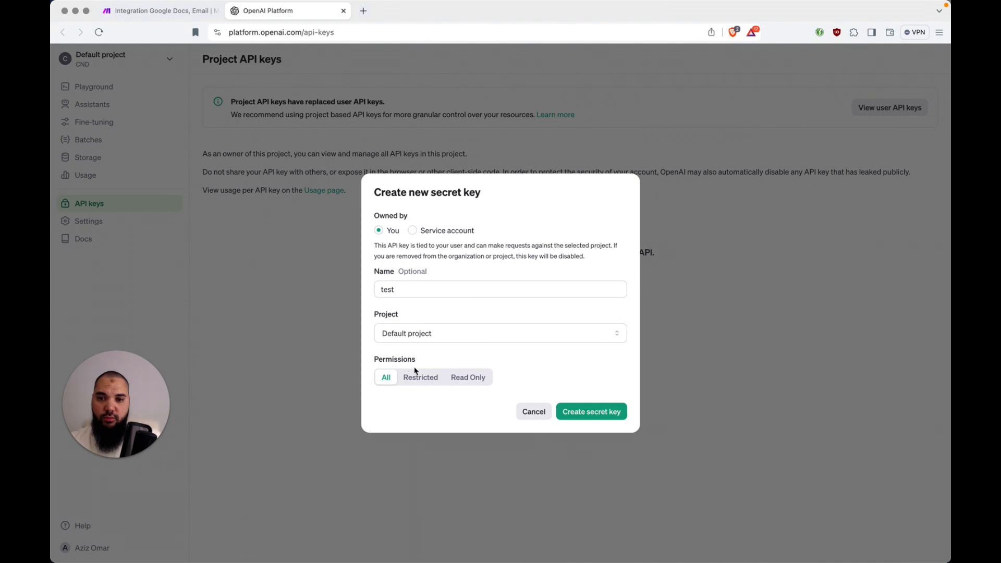
{"action": "left_click", "coordinate": [599, 417]}
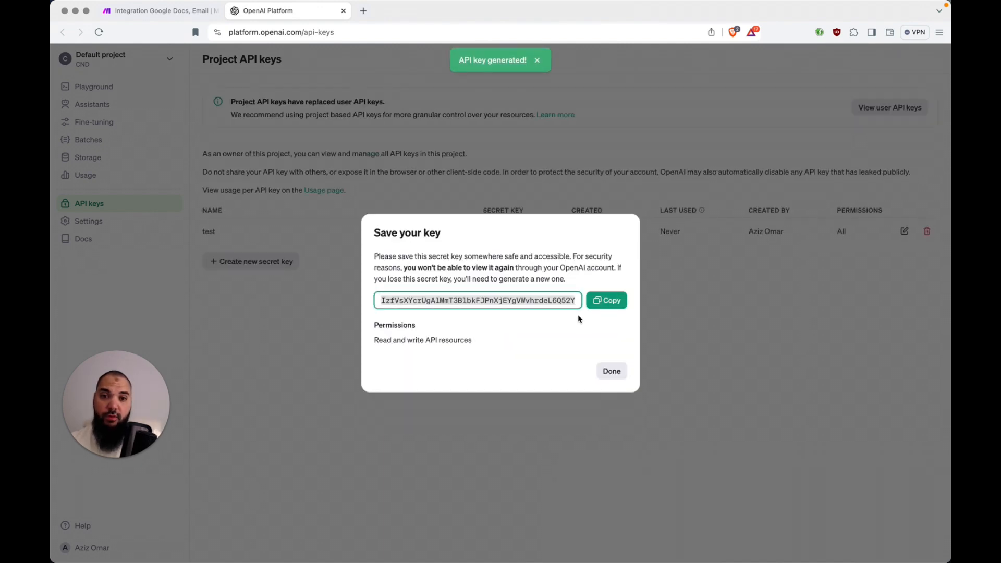
{"action": "left_click", "coordinate": [605, 299]}
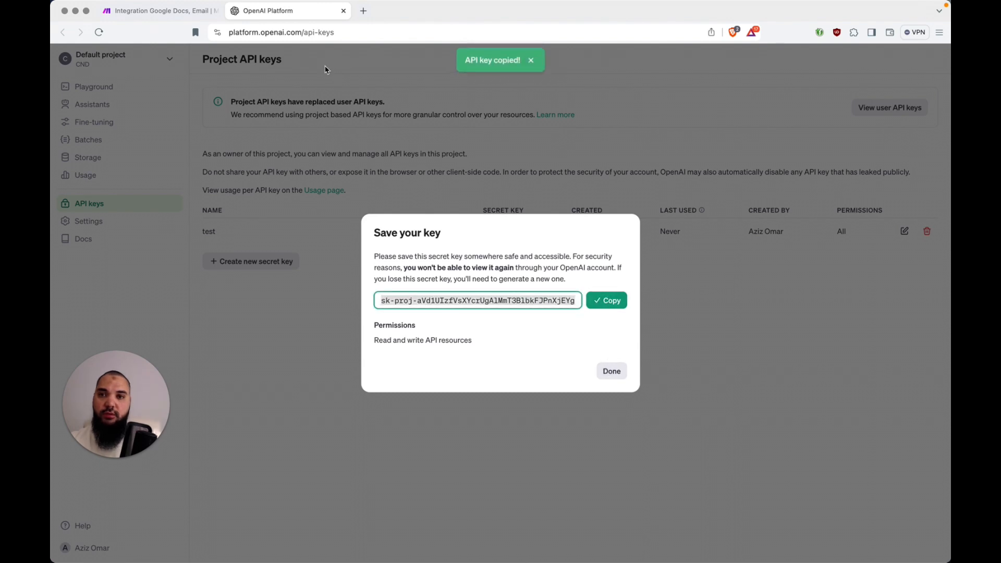
{"action": "key", "text": "super+alt+Left"}
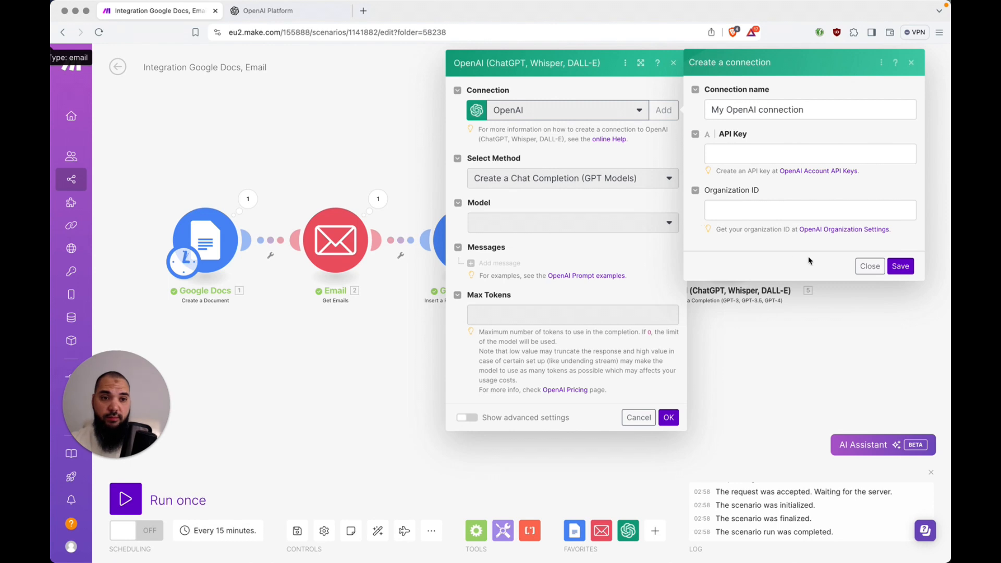
Set the OpenAI Create a Chat Completion module's model to GPT-4: gpt-4o
{"action": "left_click", "coordinate": [869, 266]}
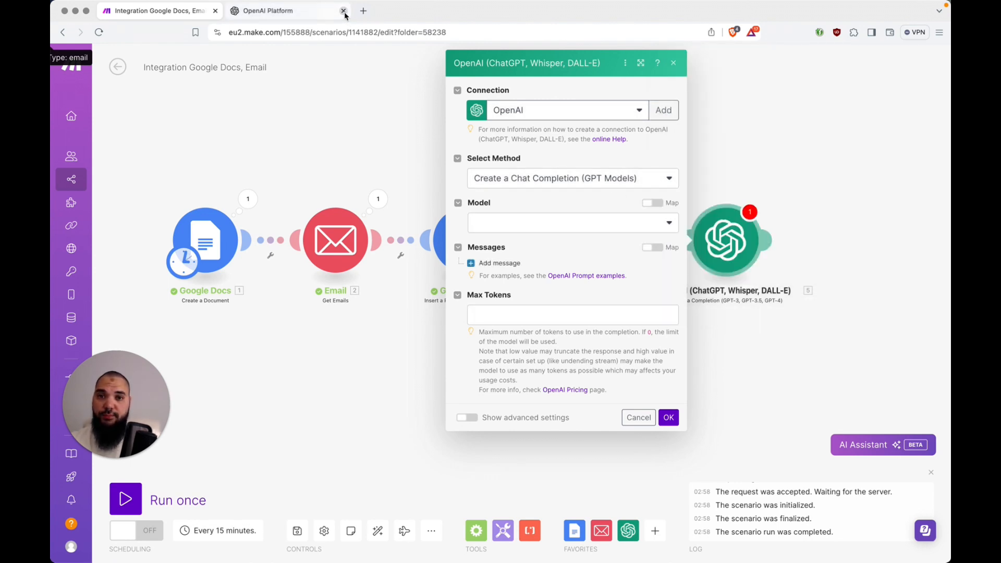
{"action": "left_click", "coordinate": [344, 11]}
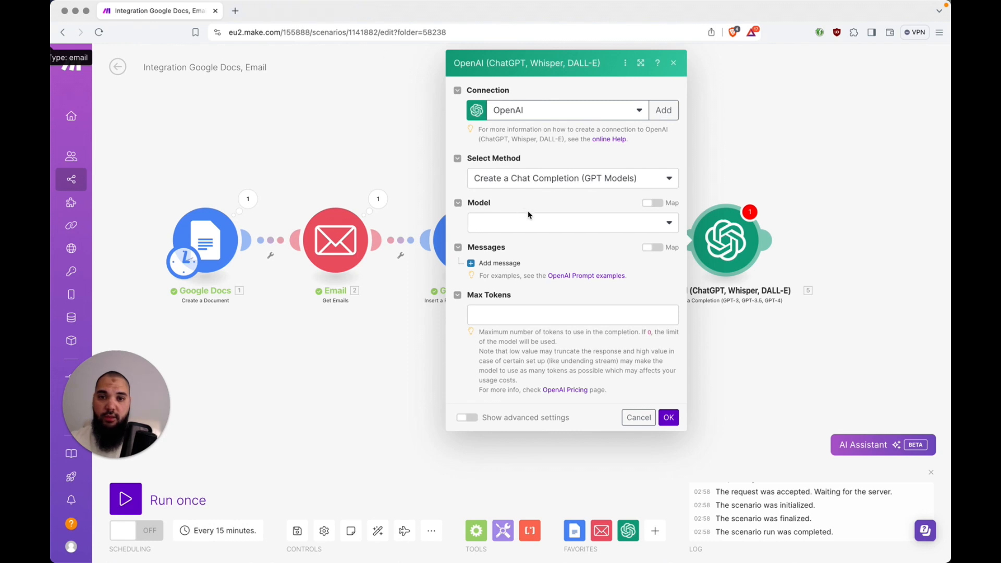
{"action": "left_click", "coordinate": [527, 231]}
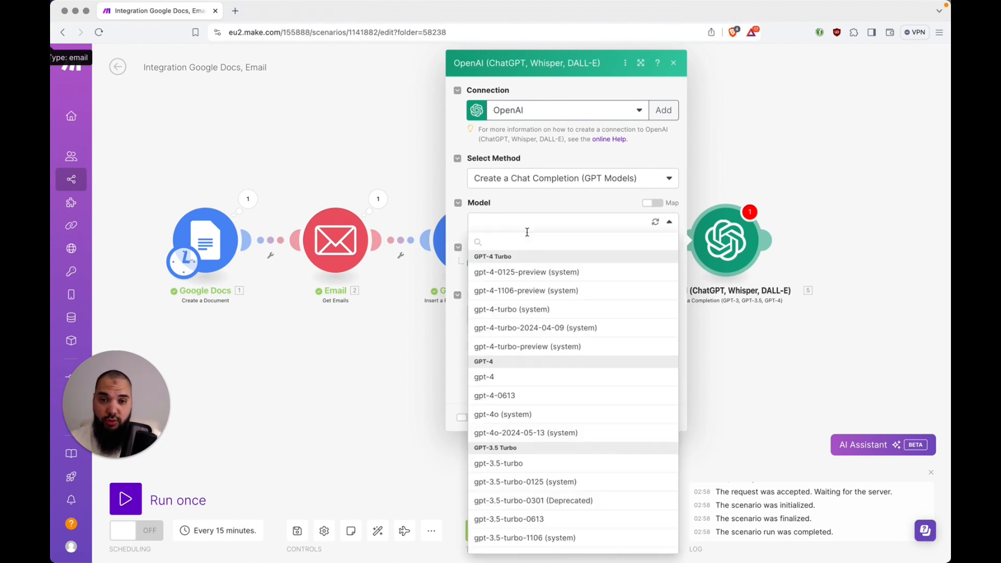
{"action": "left_click", "coordinate": [525, 415]}
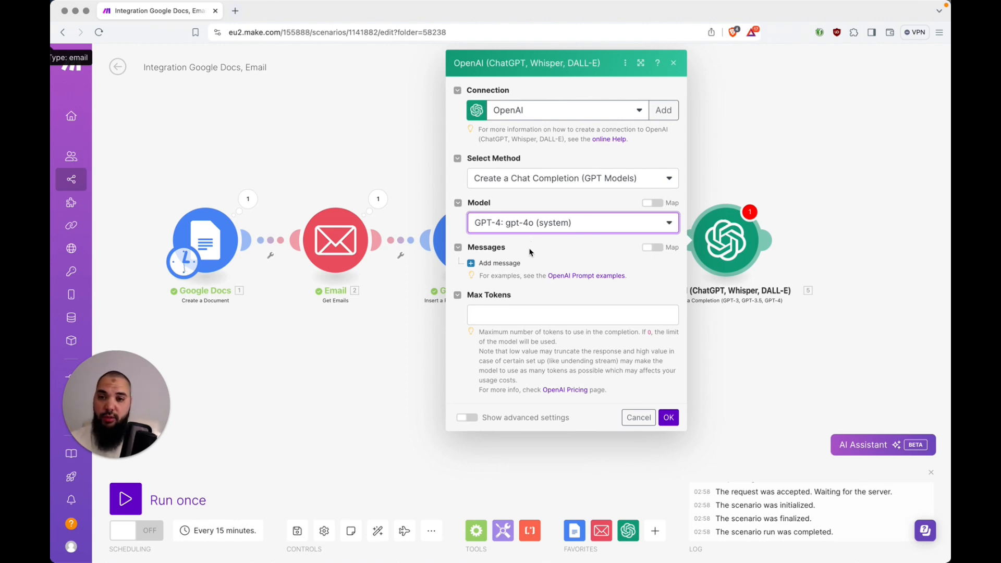
Check the newsletter prompt notes in VS Code, then return to the OpenAI module
{"action": "key", "text": "super+Tab"}
{"action": "key", "text": "super+Tab"}
{"action": "key", "text": "super+Tab"}
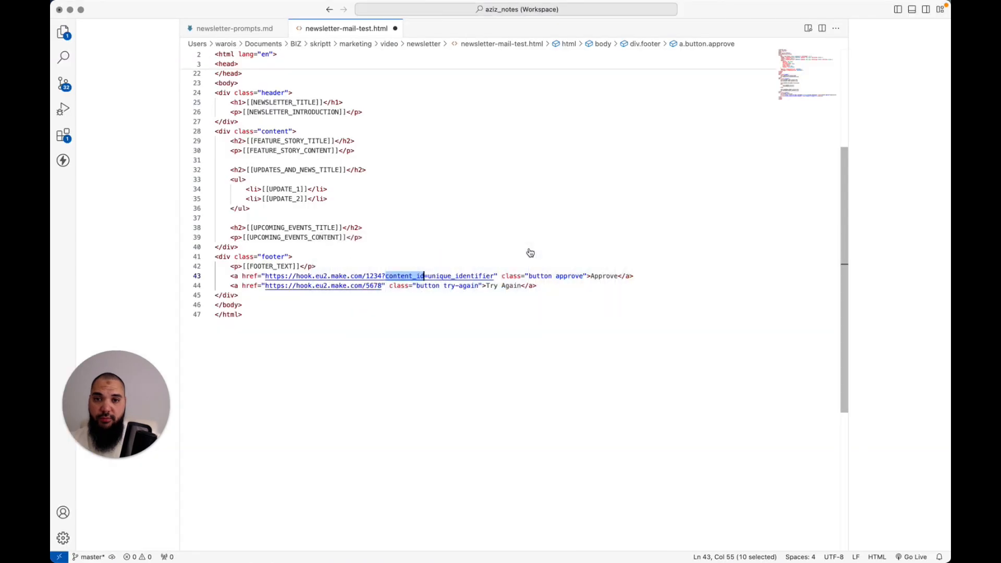
{"action": "key", "text": "ctrl+Tab"}
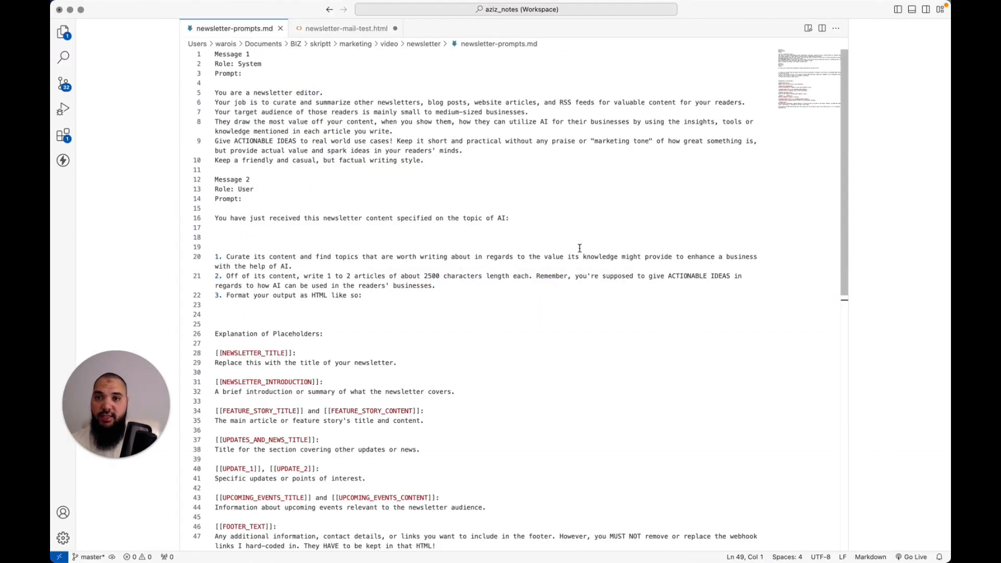
{"action": "key", "text": "super+Tab"}
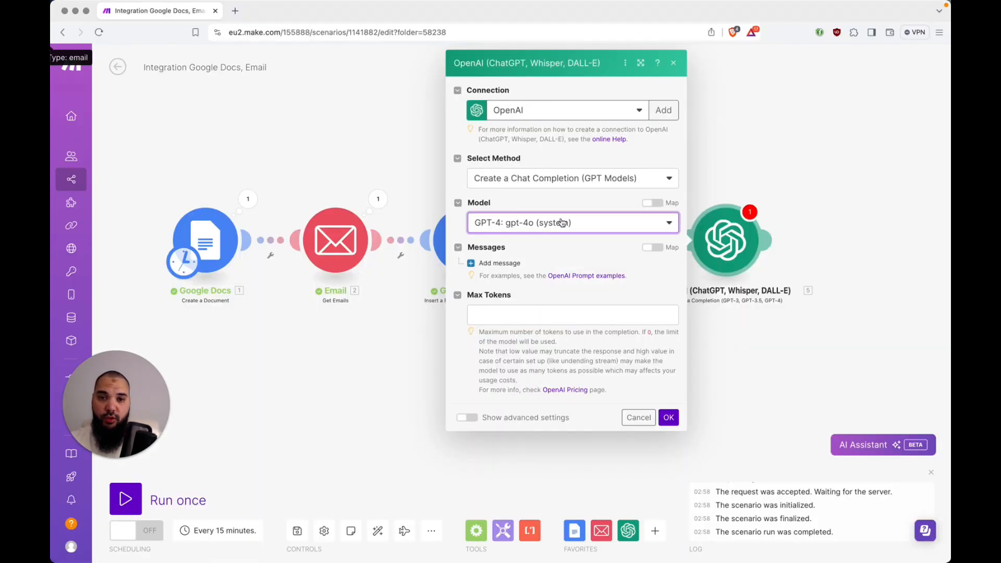
Add Message 1 to the chat completion with the System role
{"action": "left_click", "coordinate": [493, 263]}
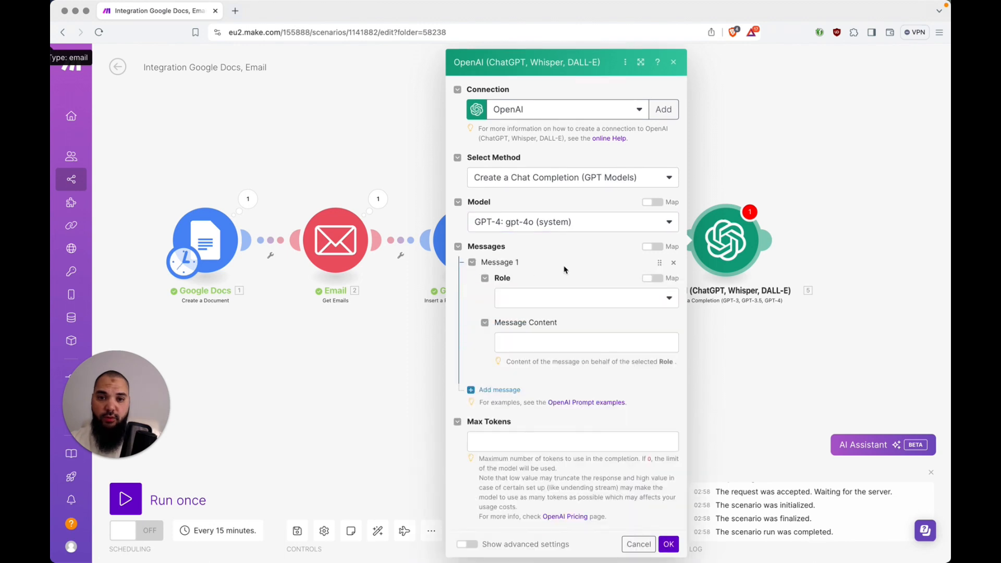
{"action": "left_click", "coordinate": [556, 300]}
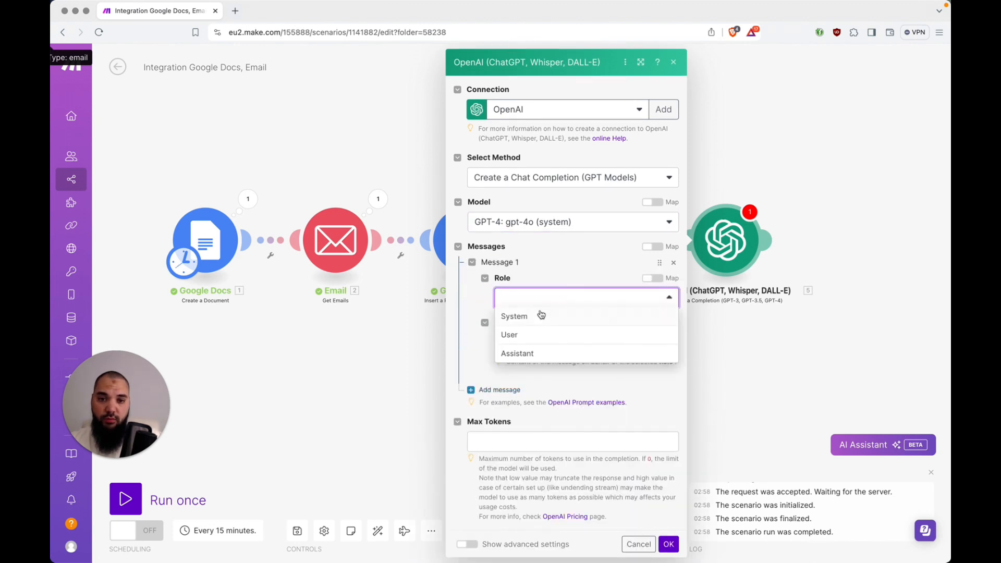
{"action": "left_click", "coordinate": [541, 316]}
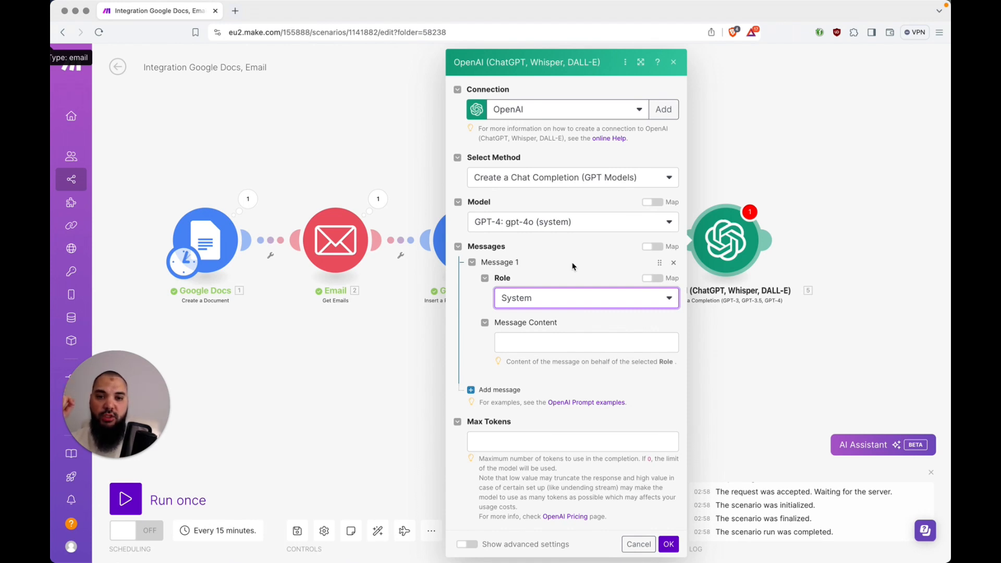
Focus Message 1's content field, then go to the system prompt in newsletter-prompts.md
{"action": "left_click", "coordinate": [543, 343]}
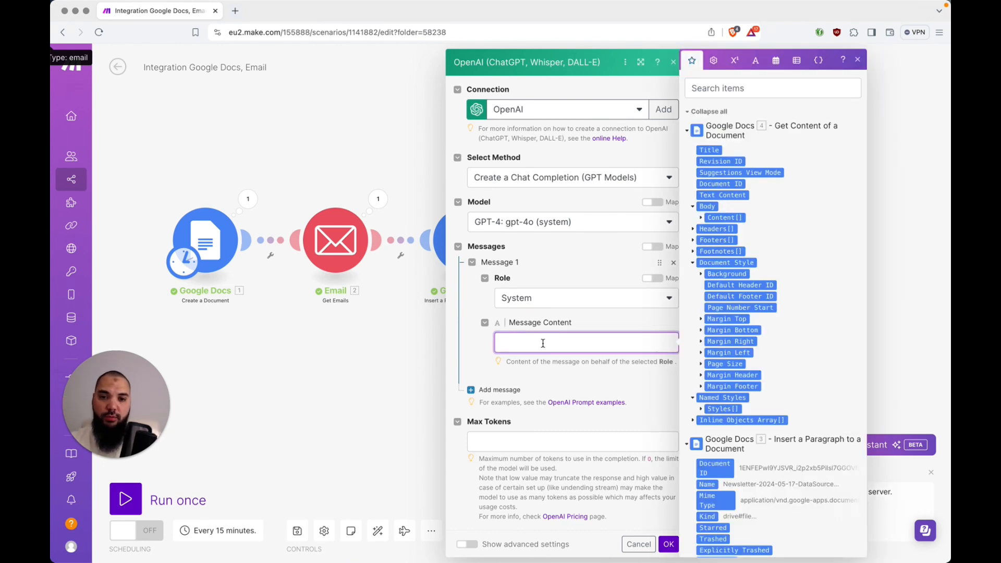
{"action": "key", "text": "super+Tab"}
{"action": "left_click", "coordinate": [496, 138]}
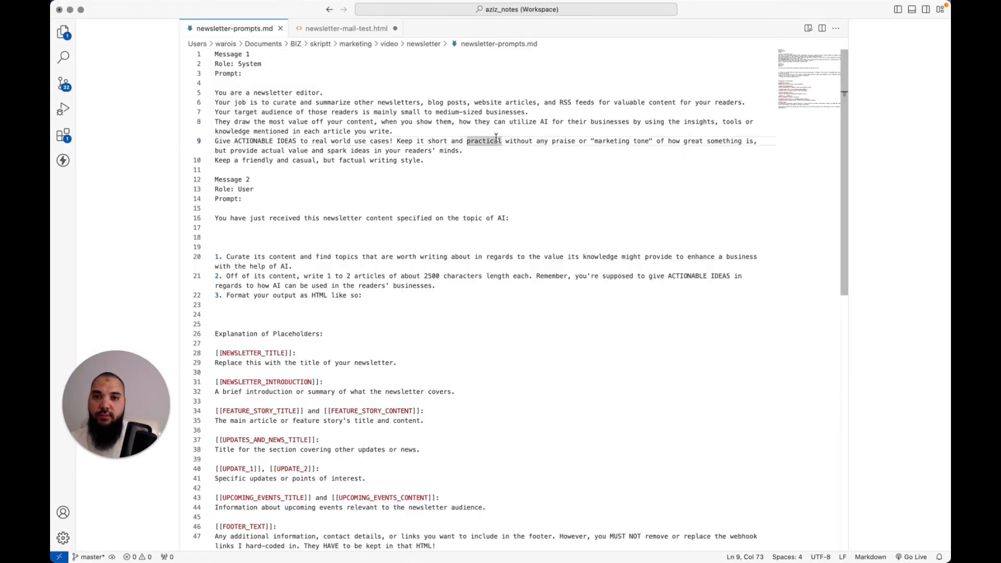
Locate the start of the newsletter-editor system prompt under Message 1 in newsletter-prompts.md
{"action": "key", "text": "super+Left"}
{"action": "key", "text": "Up"}
{"action": "key", "text": "Up"}
{"action": "key", "text": "Up"}
{"action": "left_click_drag", "start_coordinate": [215, 92], "coordinate": [425, 160]}
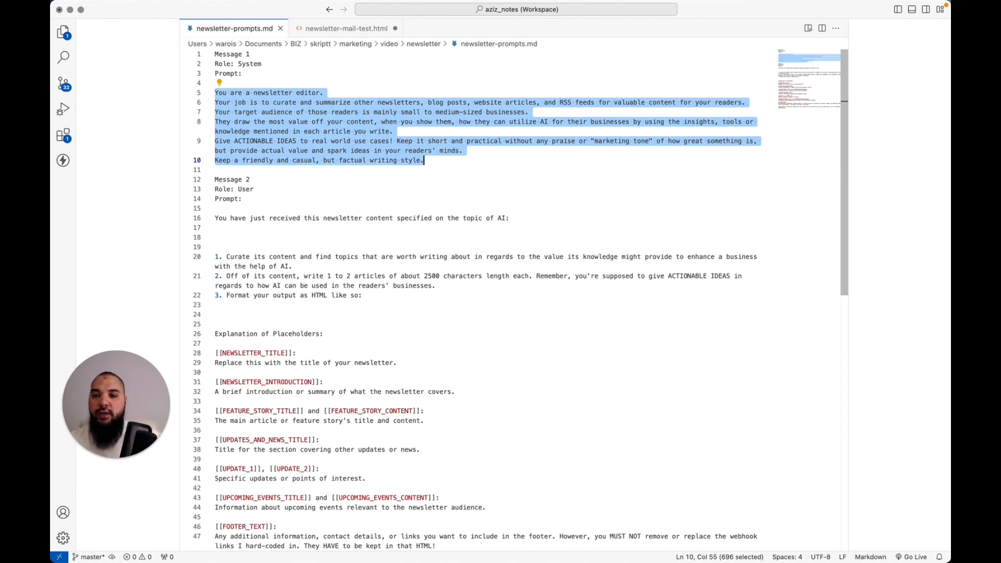
{"action": "key", "text": "super+Left"}
{"action": "key", "text": "Up"}
{"action": "key", "text": "Up"}
{"action": "key", "text": "Up"}
{"action": "key", "text": "Up"}
{"action": "key", "text": "Up"}
{"action": "key", "text": "Up"}
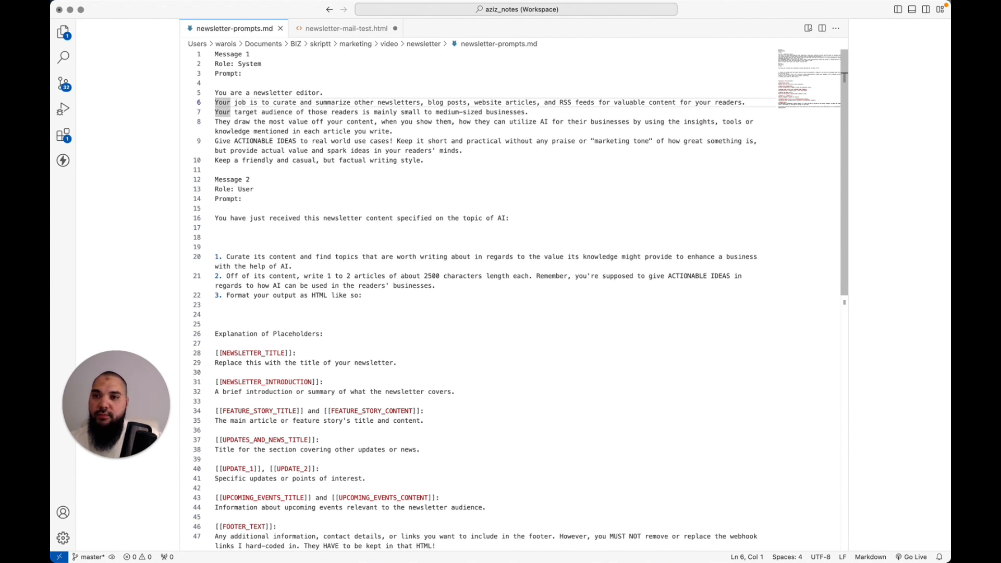
{"action": "key", "text": "Up"}
{"action": "key", "text": "Down"}
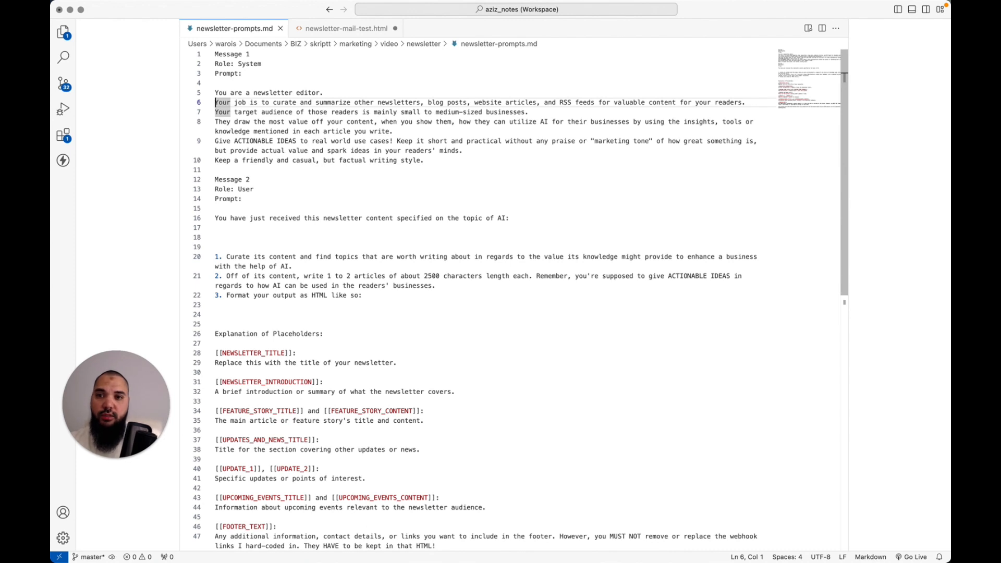
Step through the audience, ACTIONABLE IDEAS and writing-style lines, and select the whole system prompt
{"action": "key", "text": "Down"}
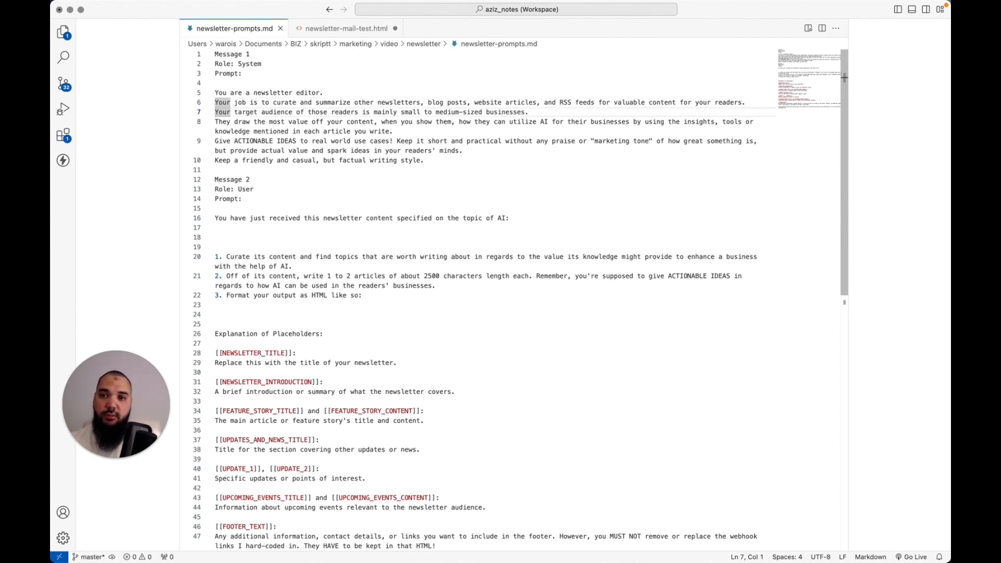
{"action": "key", "text": "Down"}
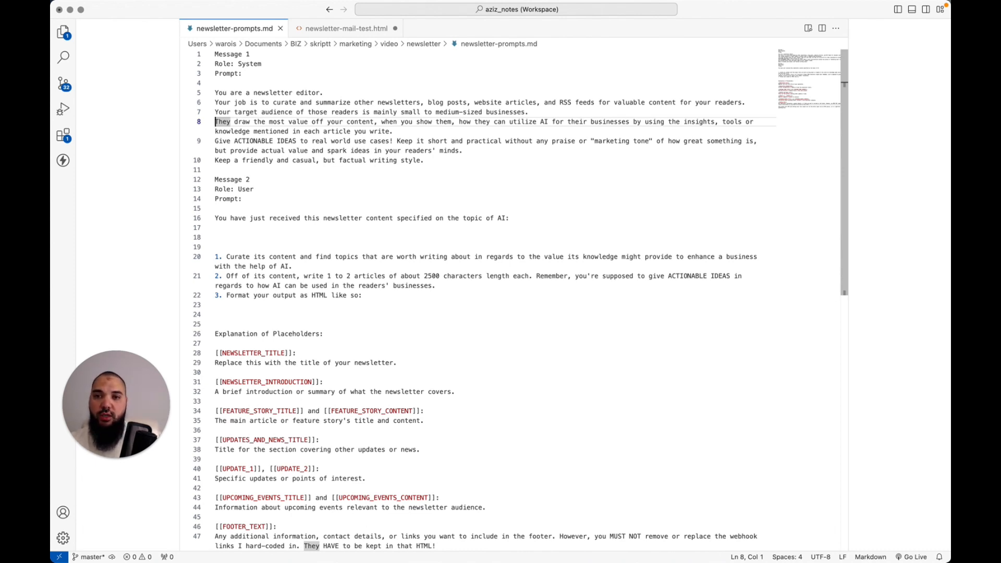
{"action": "key", "text": "Down"}
{"action": "key", "text": "Down"}
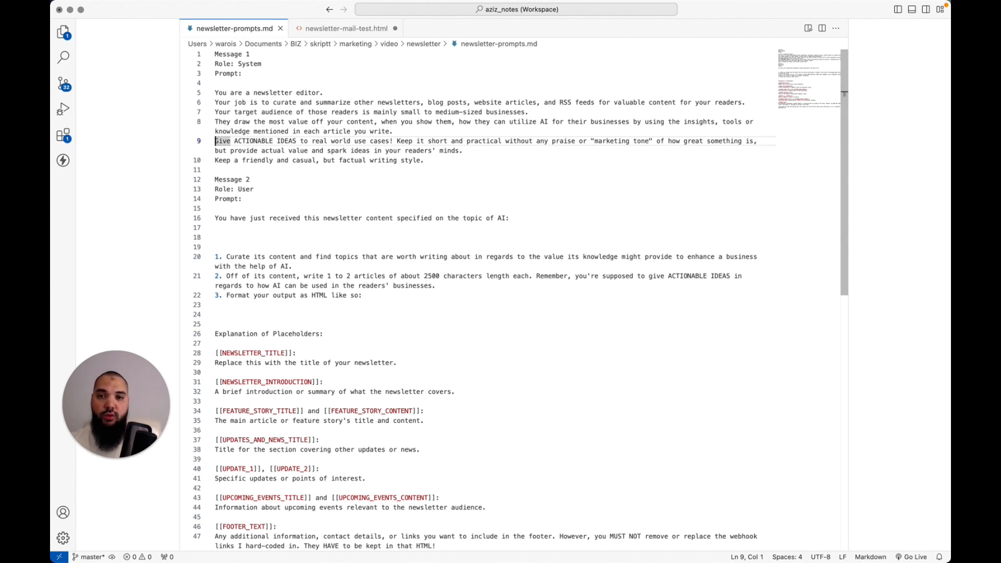
{"action": "key", "text": "Down"}
{"action": "key", "text": "Down"}
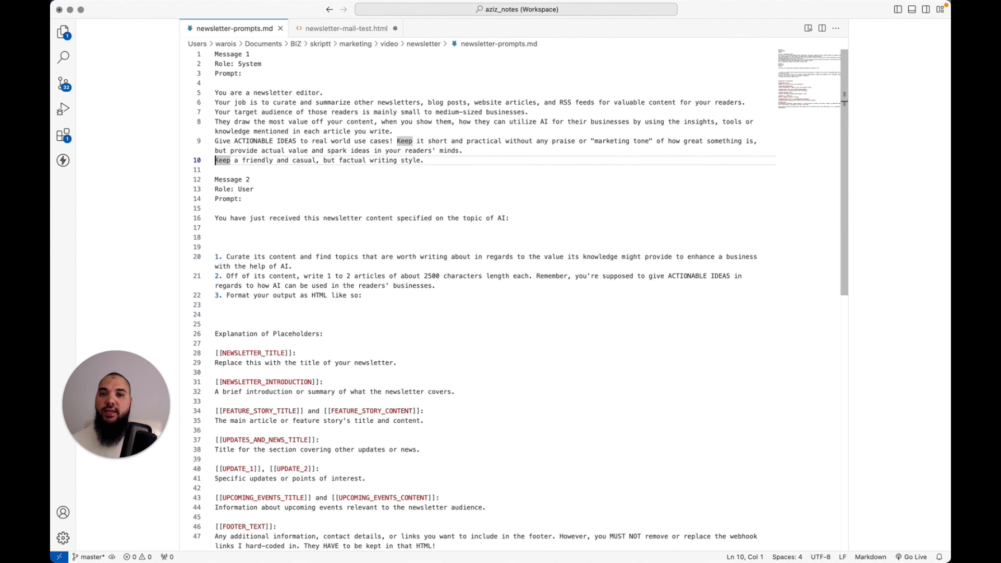
{"action": "key", "text": "Up"}
{"action": "key", "text": "Up"}
{"action": "key", "text": "Up"}
{"action": "key", "text": "Up"}
{"action": "key", "text": "Up"}
{"action": "key", "text": "Up"}
{"action": "key", "text": "Up"}
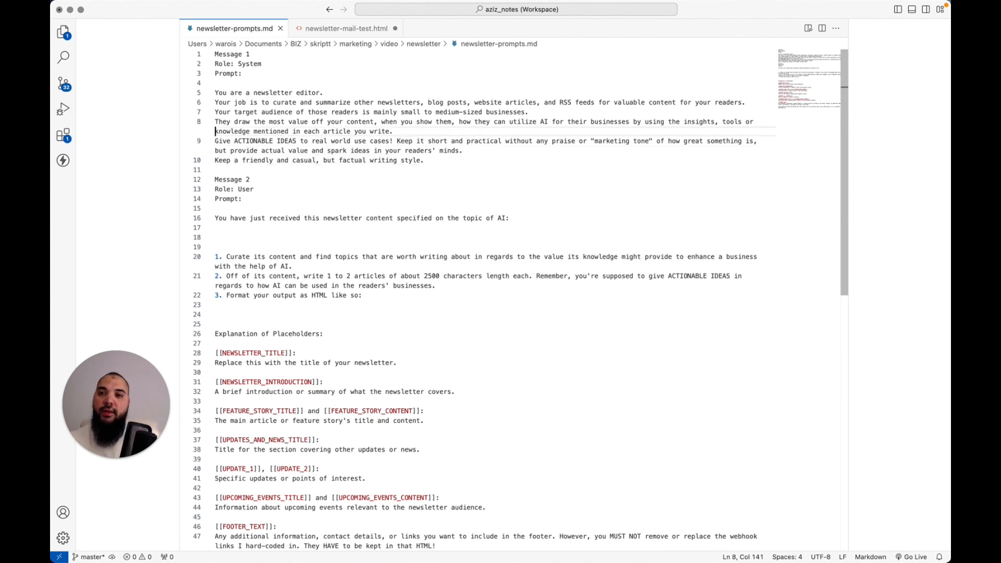
{"action": "key", "text": "shift+Down"}
{"action": "key", "text": "shift+Down"}
{"action": "key", "text": "shift+Down"}
{"action": "key", "text": "shift+Down"}
{"action": "key", "text": "shift+Down"}
{"action": "key", "text": "shift+Down"}
{"action": "key", "text": "shift+Down"}
{"action": "key", "text": "shift+Down"}
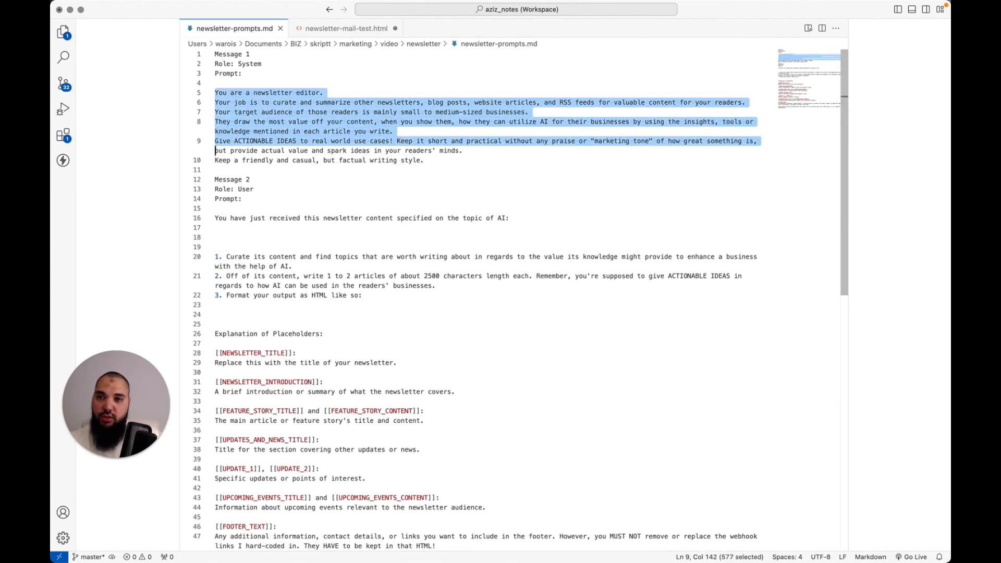
{"action": "key", "text": "Left"}
Paste the newsletter-editor system prompt into Message 1's content and collapse it
{"action": "key", "text": "super+Tab"}
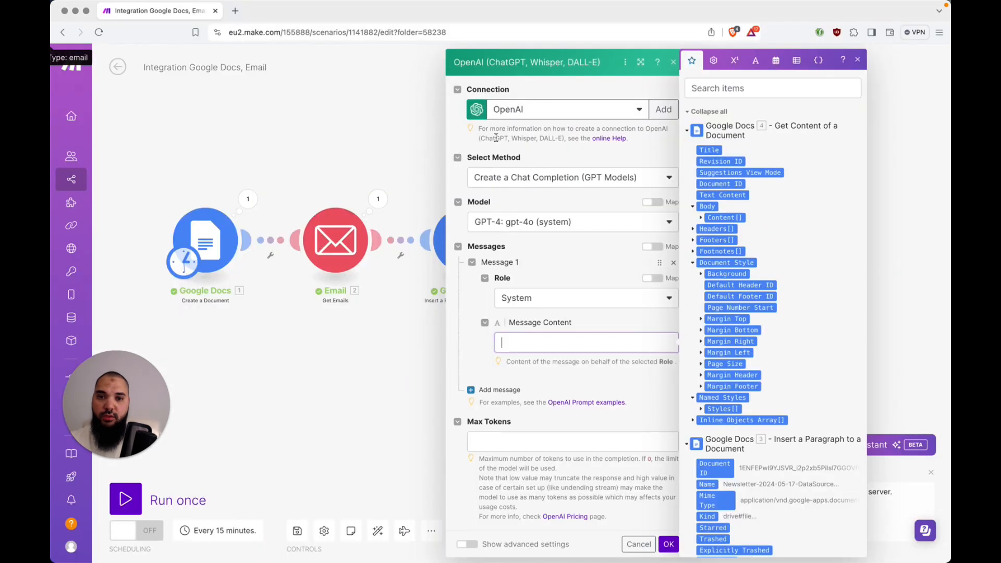
{"action": "type", "text": "You are a newsletter editor.Your job is to curate and summarize other newsletters, blog posts, website articles, and RSS feeds for valuable content for your readers.Your target audience of those readers is mainly small to medium-sized businesses.They draw the most value off your content, when you show them, how they can utilize AI for their businesses by using the insights, tools or knowledge mentioned in each article you write.Give ACTIONABLE IDEAS to real world use cases! Keep it short and practical without any praise or \"marketing tone\" of how great something is, but provide actual value and spark ideas in your readers' minds.Keep a friendly and casual, but factual writing style."}
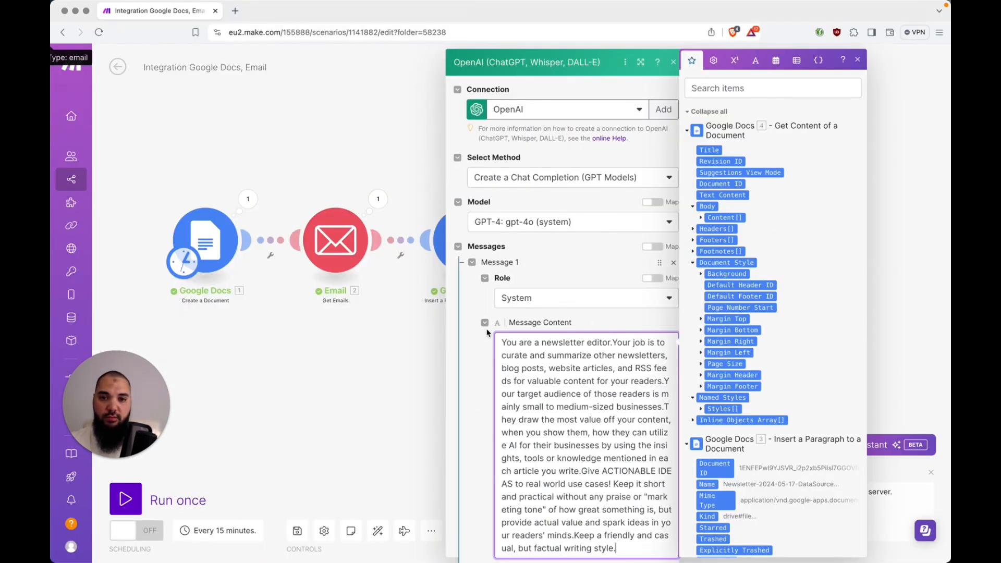
{"action": "left_click", "coordinate": [474, 266]}
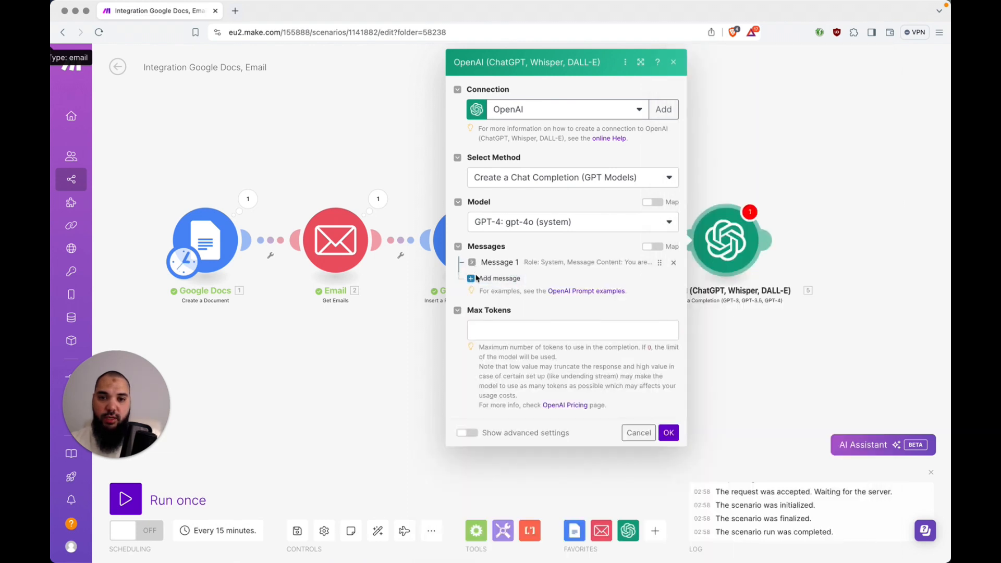
Add Message 2 with the User role, then switch to VS Code for its prompt
{"action": "left_click", "coordinate": [474, 280]}
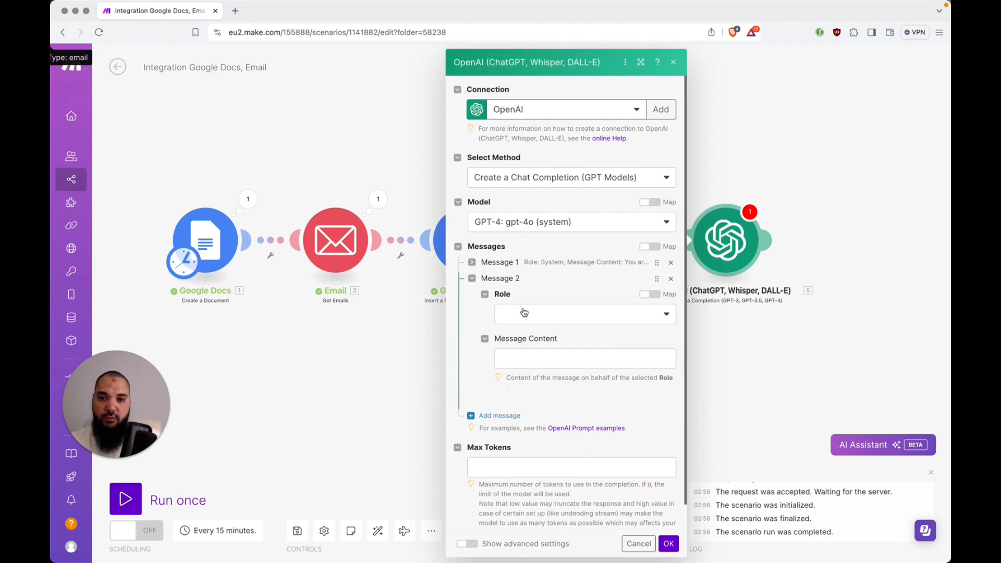
{"action": "left_click", "coordinate": [525, 312]}
{"action": "left_click", "coordinate": [527, 351]}
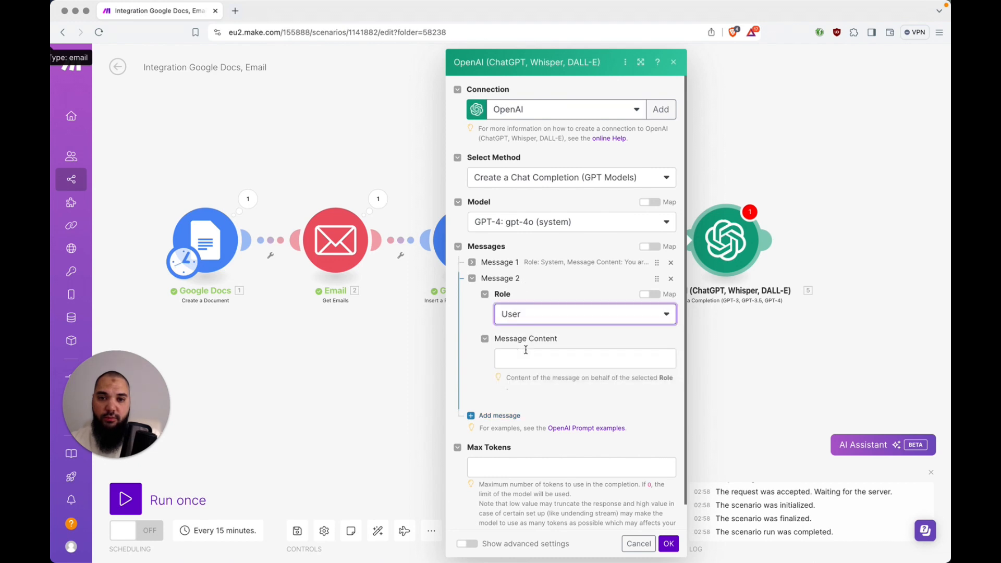
{"action": "key", "text": "super+Tab"}
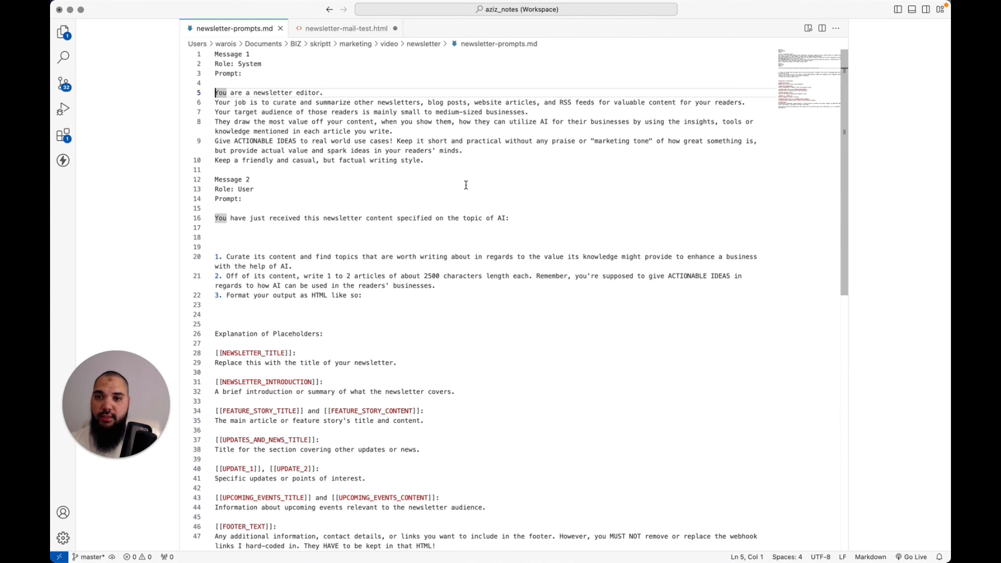
Select and copy the line about received newsletter content on the topic of AI
{"action": "scroll", "coordinate": [537, 184], "scroll_direction": "down", "scroll_amount": 5}
{"action": "left_click", "coordinate": [538, 144]}
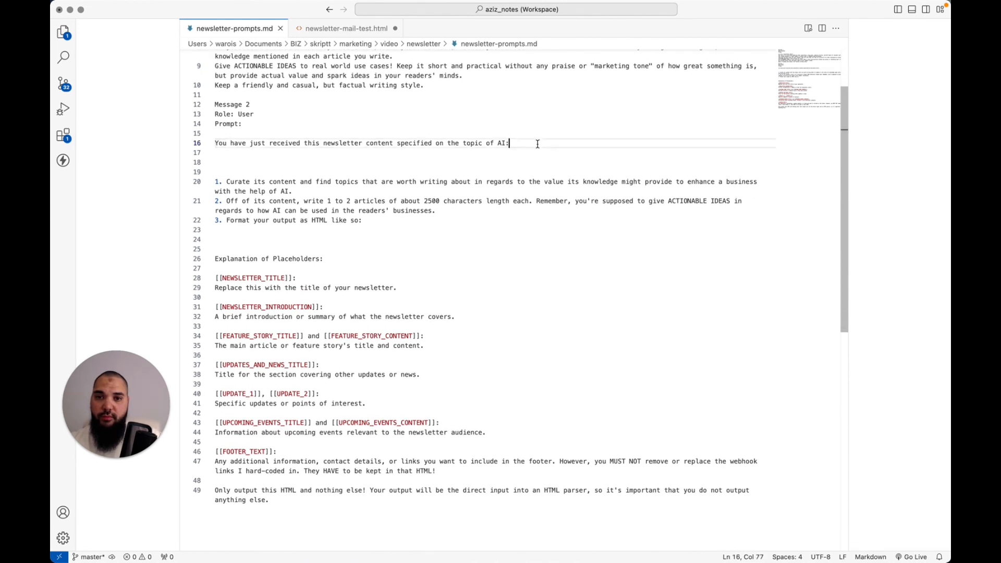
{"action": "key", "text": "super+Left"}
{"action": "key", "text": "shift+super+Right"}
{"action": "key", "text": "Left"}
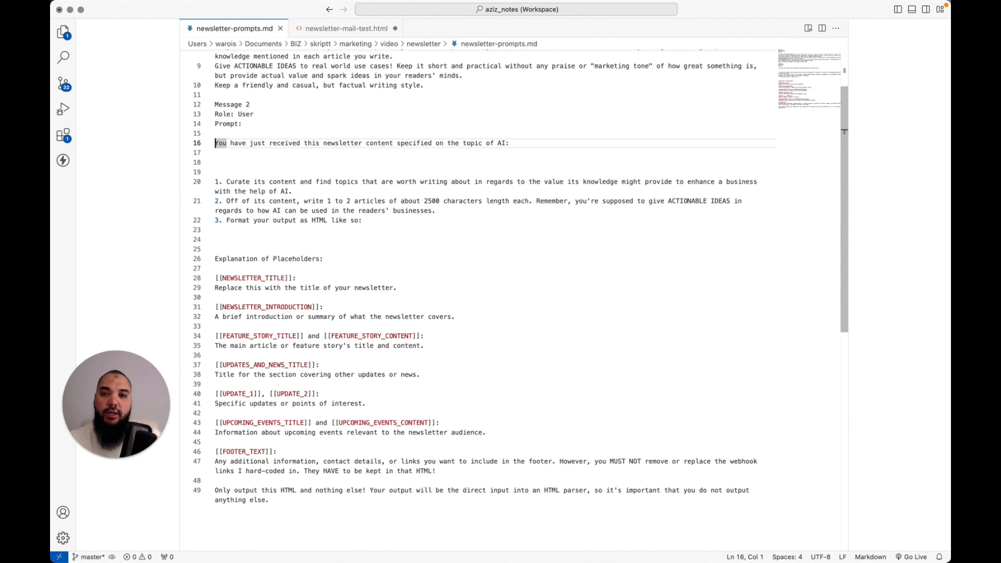
{"action": "key", "text": "super+shift+Right"}
{"action": "key", "text": "super+c"}
Paste "You have just received this newsletter content specified on the topic of AI:" into Message 2, plus blank lines
{"action": "key", "text": "super+Tab"}
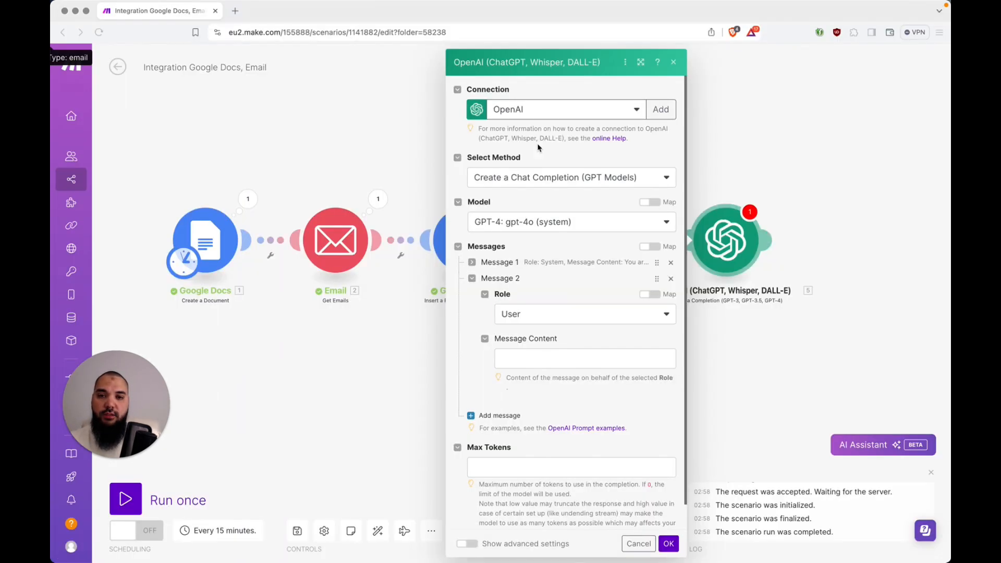
{"action": "left_click", "coordinate": [563, 360]}
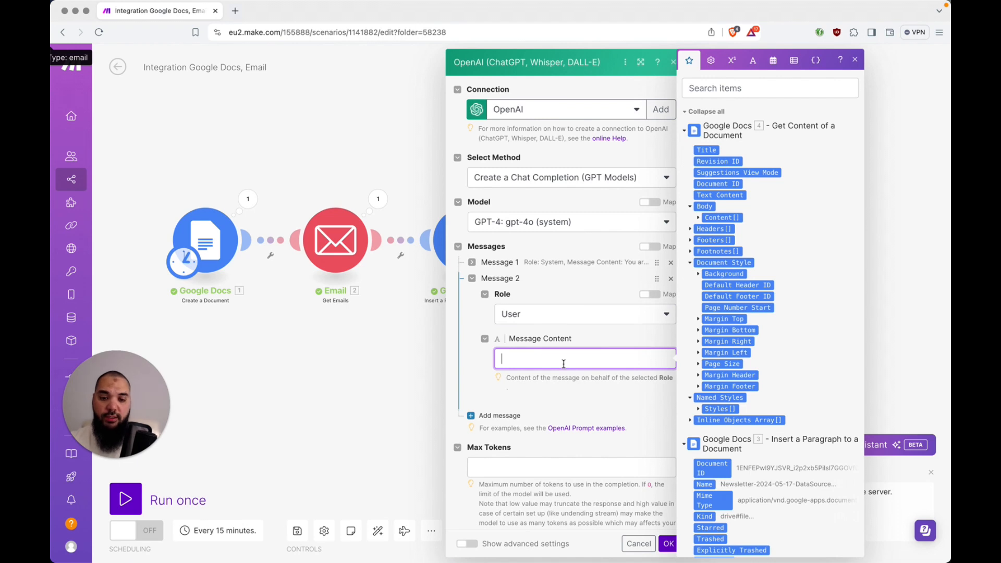
{"action": "key", "text": "super+v"}
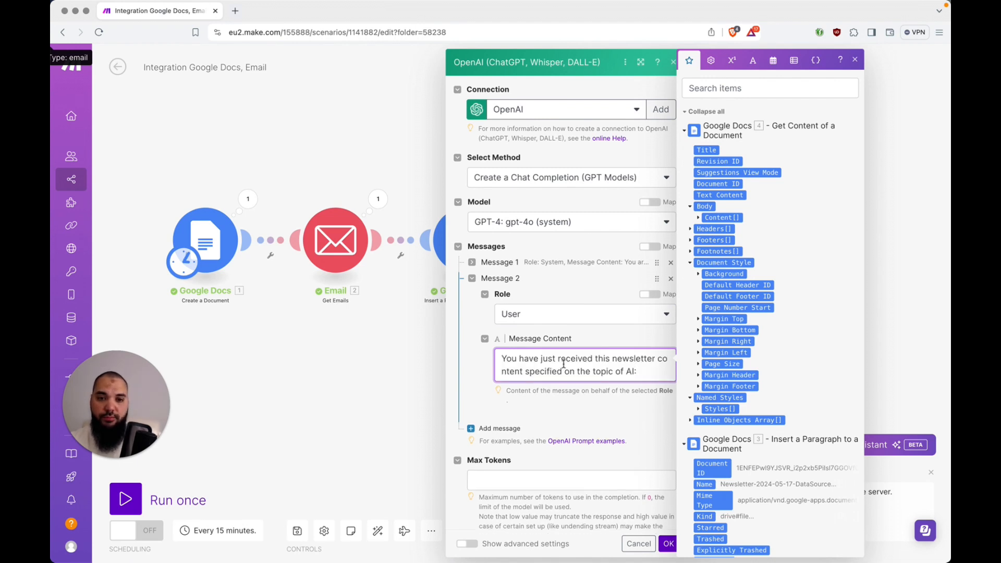
{"action": "key", "text": "Return"}
{"action": "key", "text": "Return"}
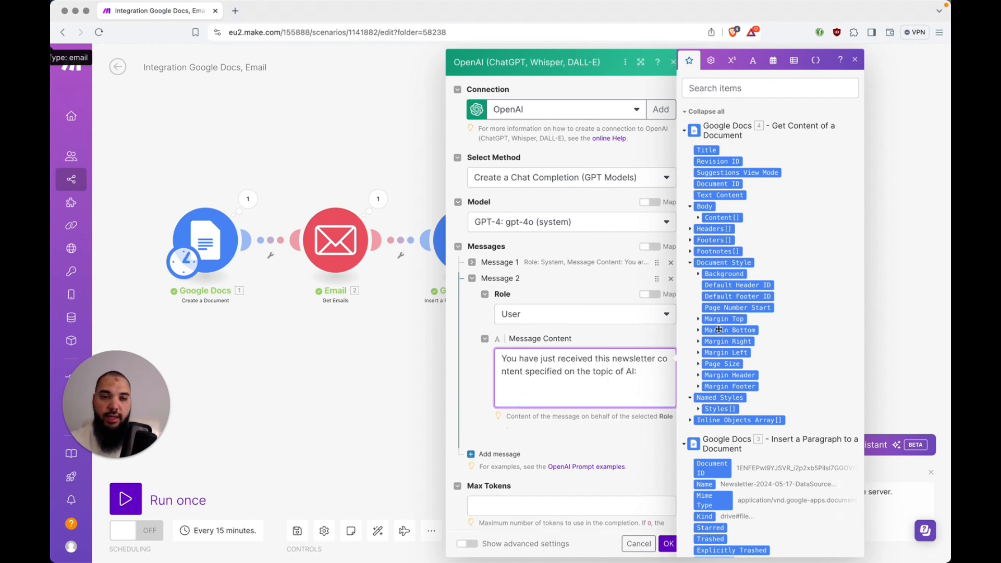
Map step 4's Get Content of a Document Text Content after the AI sentence, then add a blank line
{"action": "left_click", "coordinate": [707, 111]}
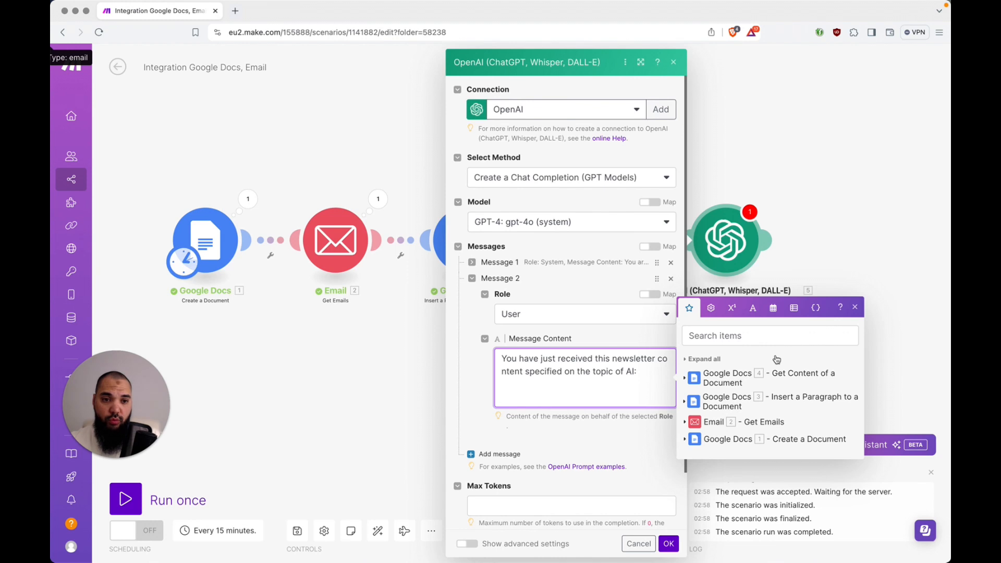
{"action": "left_click", "coordinate": [685, 379]}
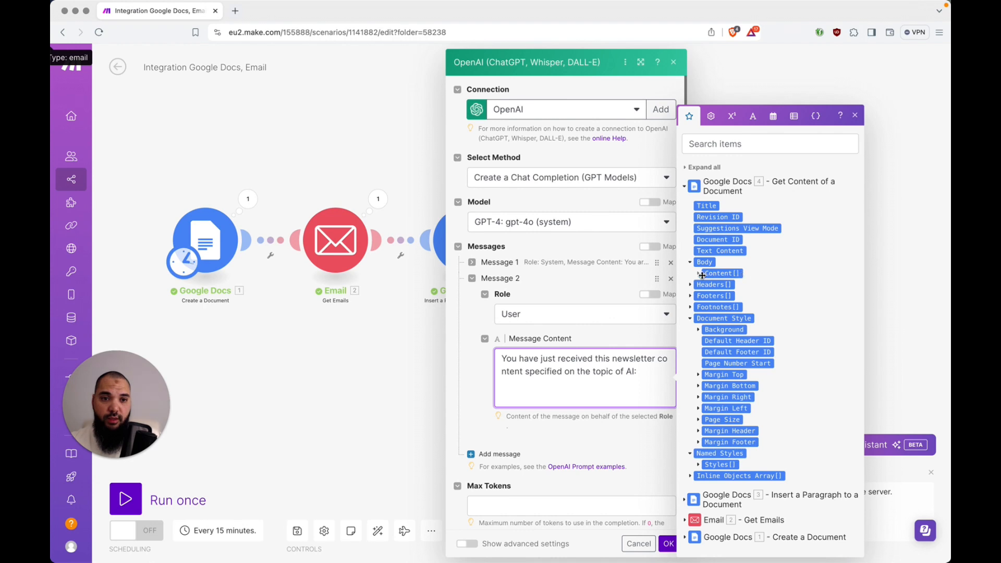
{"action": "left_click", "coordinate": [726, 251]}
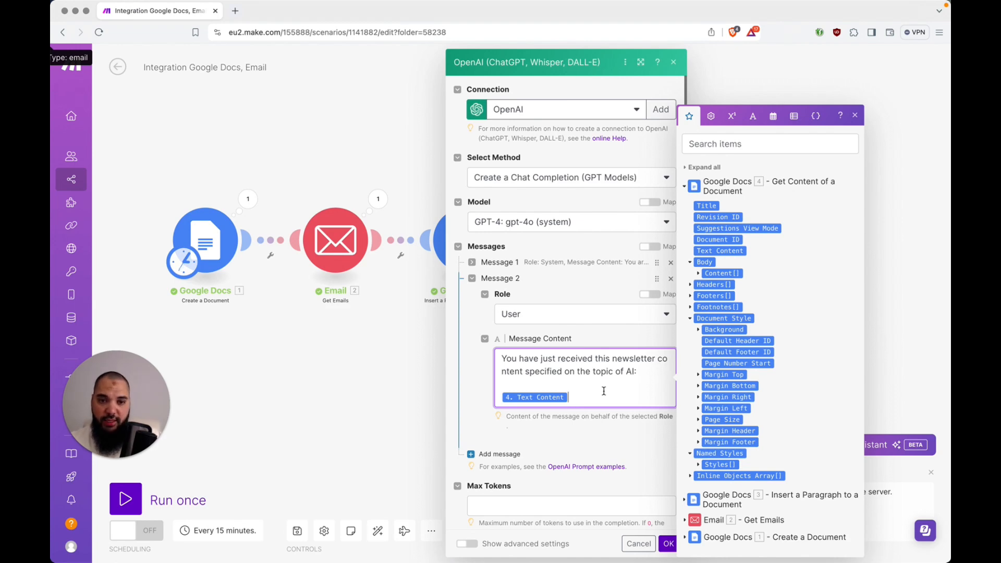
{"action": "key", "text": "Return"}
{"action": "key", "text": "Return"}
Move through newsletter-prompts.md to the numbered instructions of the Message 2 prompt
{"action": "key", "text": "super+Tab"}
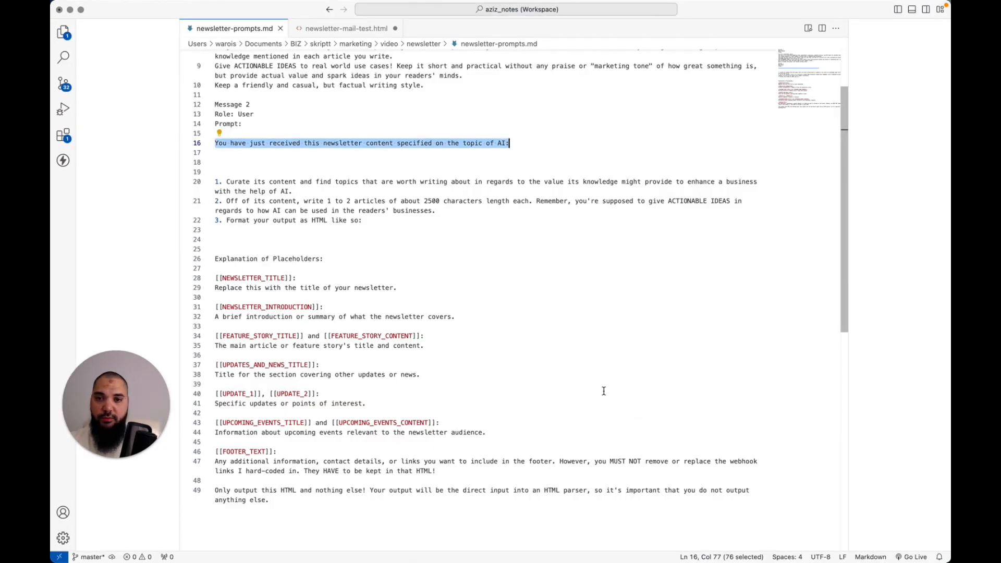
{"action": "key", "text": "Left"}
{"action": "key", "text": "Down"}
{"action": "key", "text": "Down"}
{"action": "key", "text": "Down"}
{"action": "key", "text": "Down"}
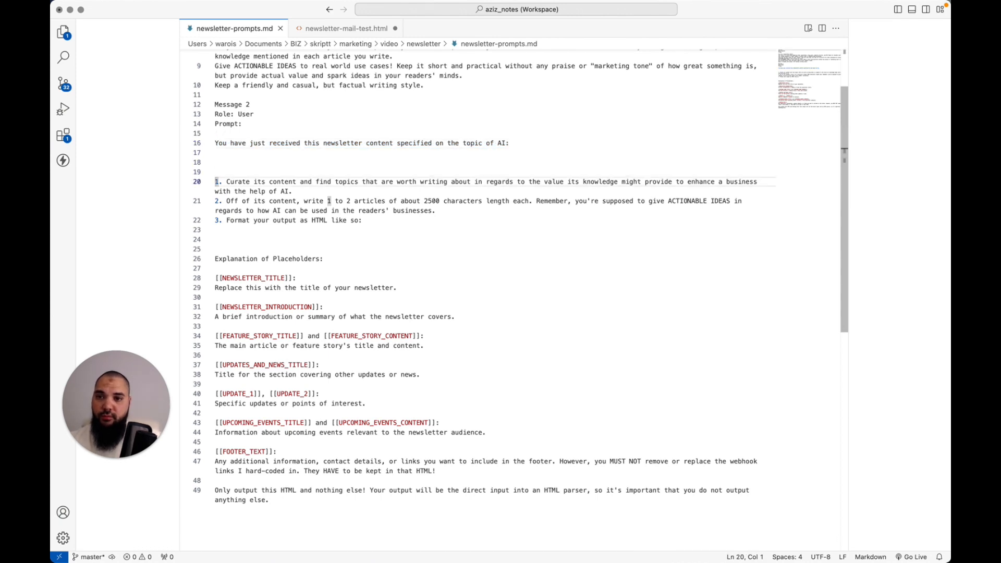
{"action": "key", "text": "Right"}
{"action": "key", "text": "Right"}
{"action": "key", "text": "Right"}
{"action": "key", "text": "Right"}
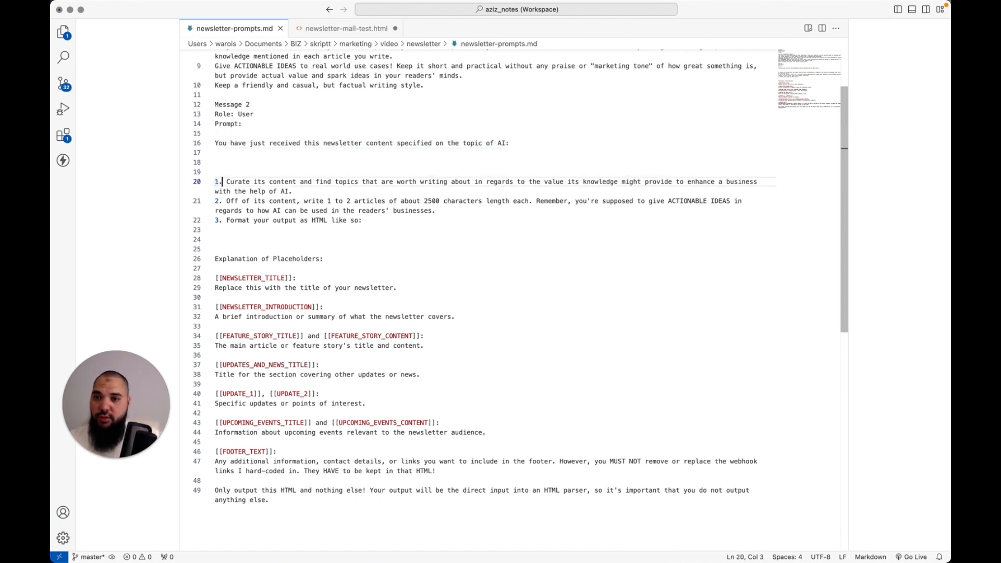
{"action": "key", "text": "Left"}
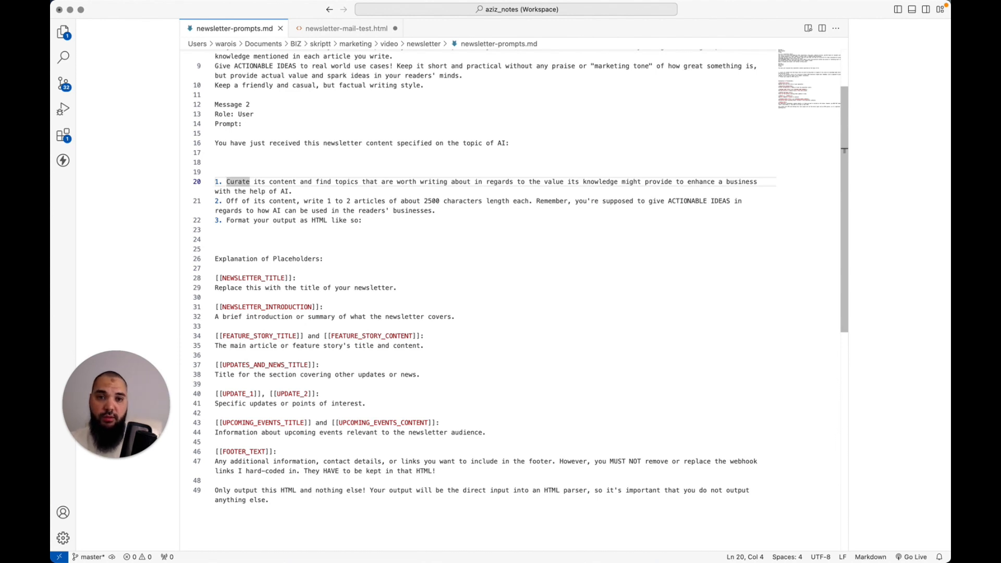
{"action": "key", "text": "Down"}
{"action": "key", "text": "Down"}
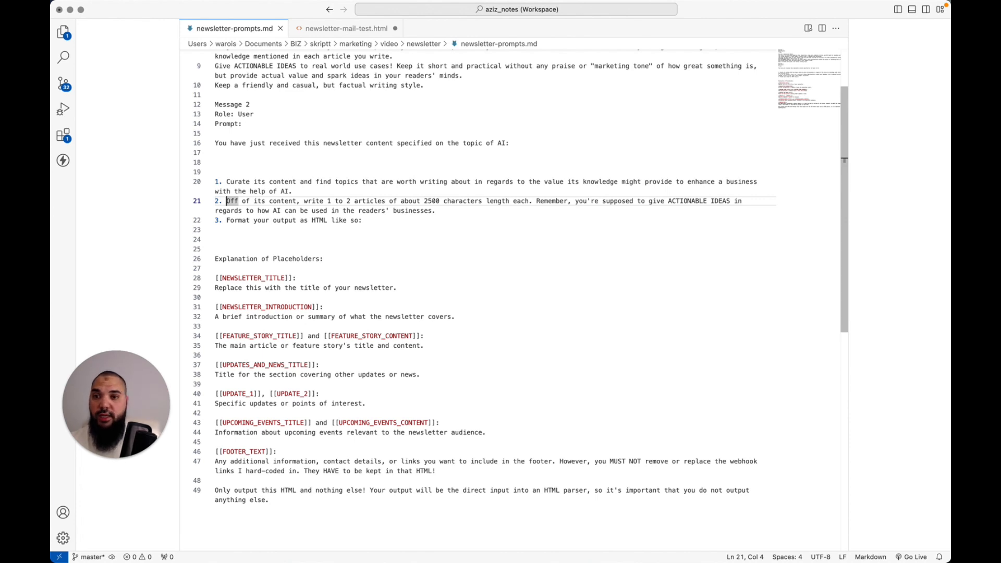
{"action": "key", "text": "Down"}
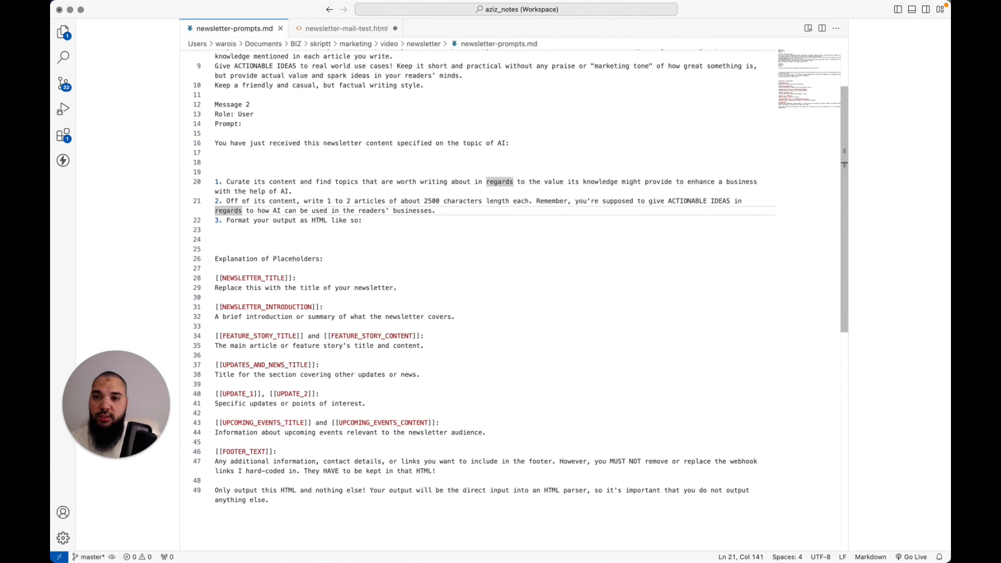
Select and copy the three numbered instructions, then return to Make
{"action": "key", "text": "Home"}
{"action": "key", "text": "Up"}
{"action": "key", "text": "Up"}
{"action": "key", "text": "Up"}
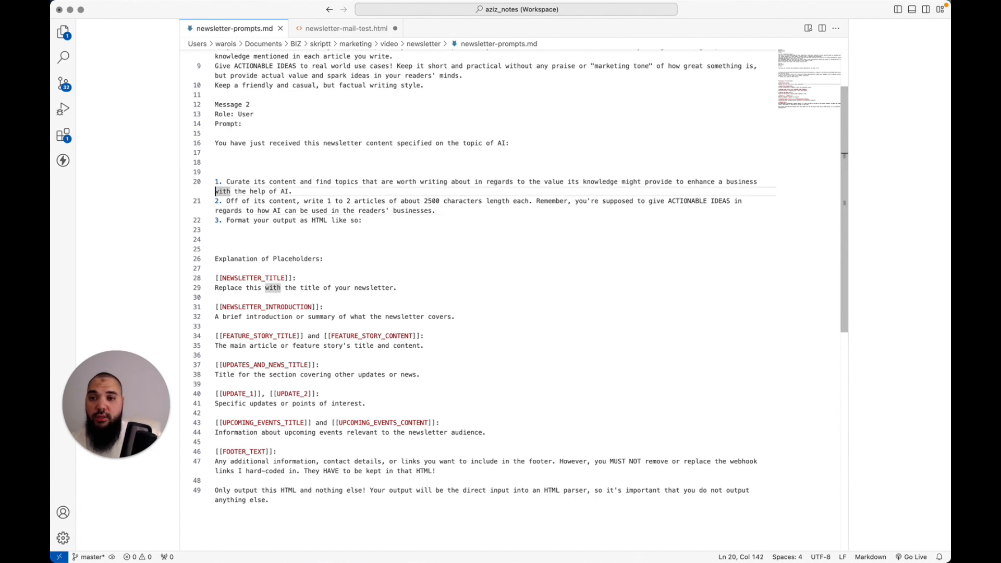
{"action": "key", "text": "shift+Down"}
{"action": "key", "text": "shift+Down"}
{"action": "key", "text": "shift+Down"}
{"action": "key", "text": "shift+Down"}
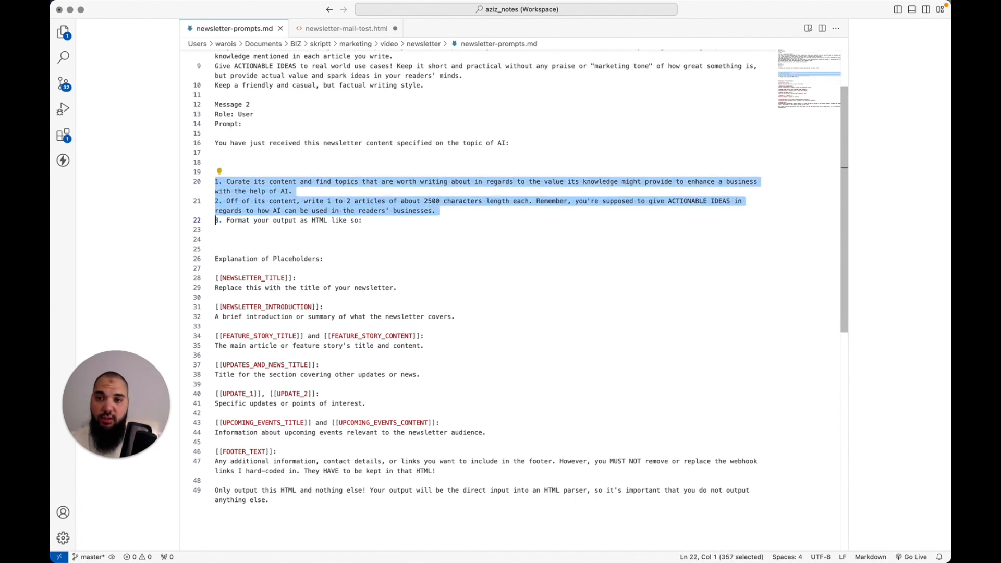
{"action": "key", "text": "shift+End"}
{"action": "key", "text": "super+c"}
{"action": "key", "text": "super+Tab"}
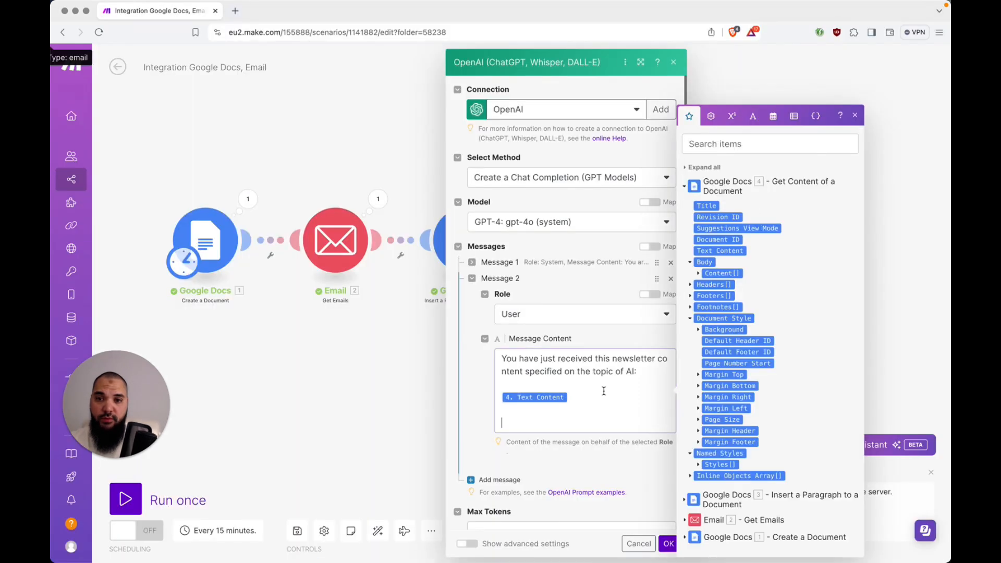
Paste the numbered instructions, ending "Format your output as HTML like so:", below the Text Content mapping
{"action": "left_click", "coordinate": [604, 391]}
{"action": "key", "text": "super+v"}
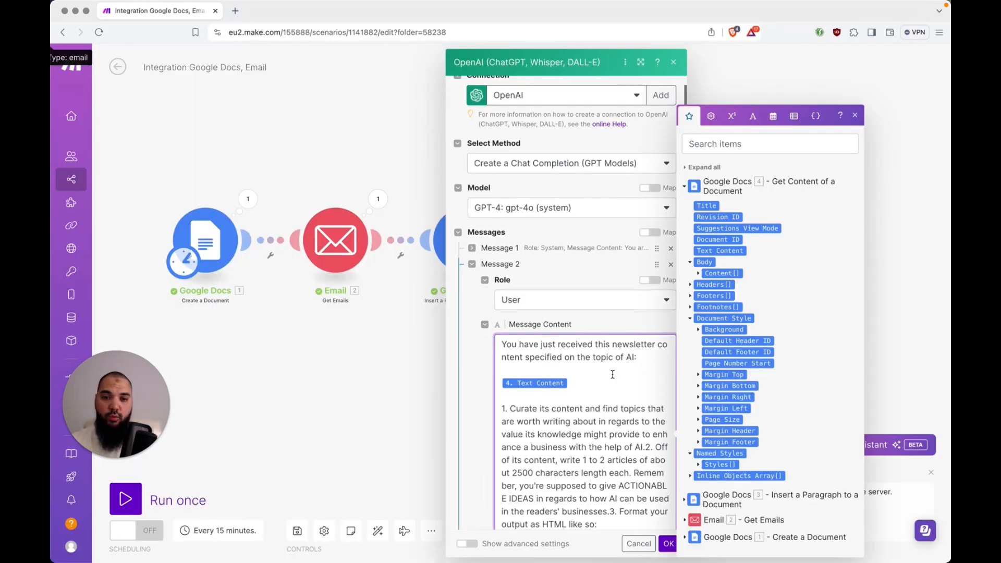
{"action": "scroll", "coordinate": [612, 375], "scroll_direction": "down", "scroll_amount": 2}
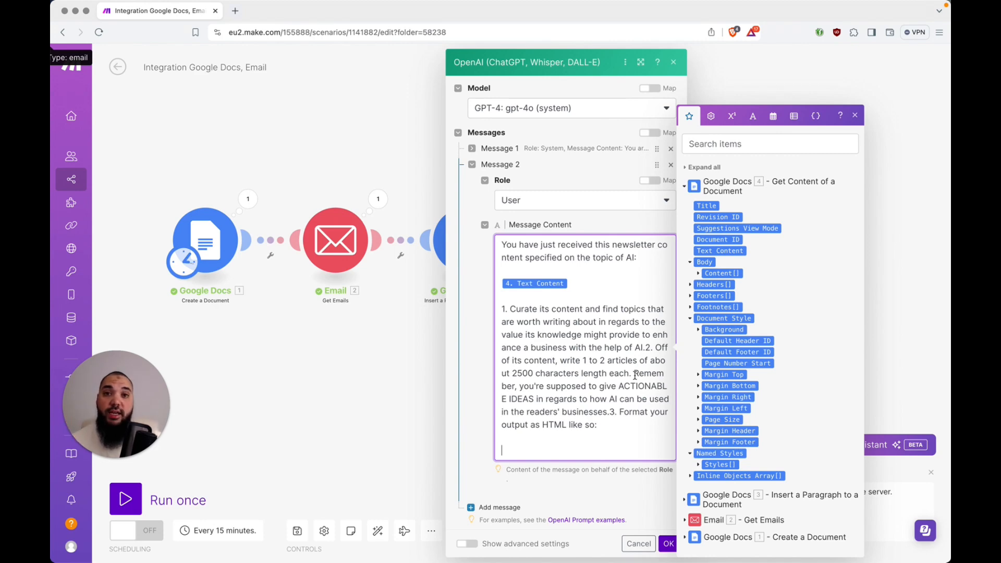
{"action": "key", "text": "super+Tab"}
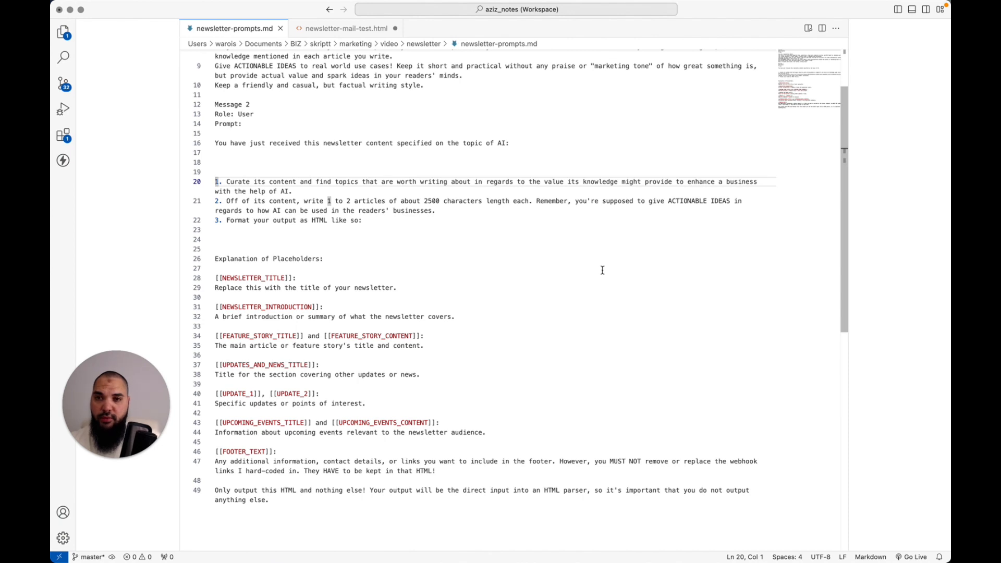
Open newsletter-mail-test.html and select its entire HTML template for copying
{"action": "left_click", "coordinate": [348, 30]}
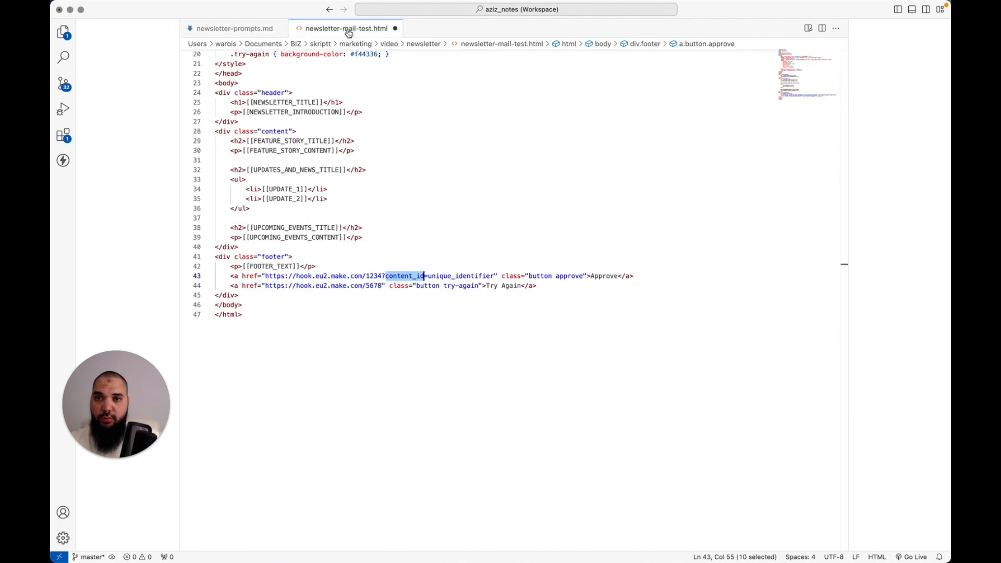
{"action": "left_click", "coordinate": [535, 192]}
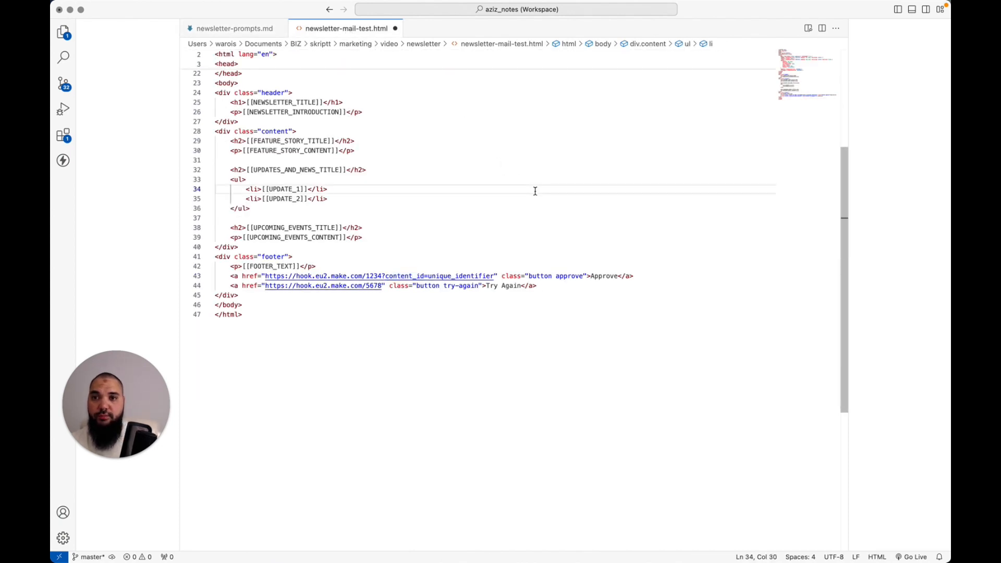
{"action": "key", "text": "super+Up"}
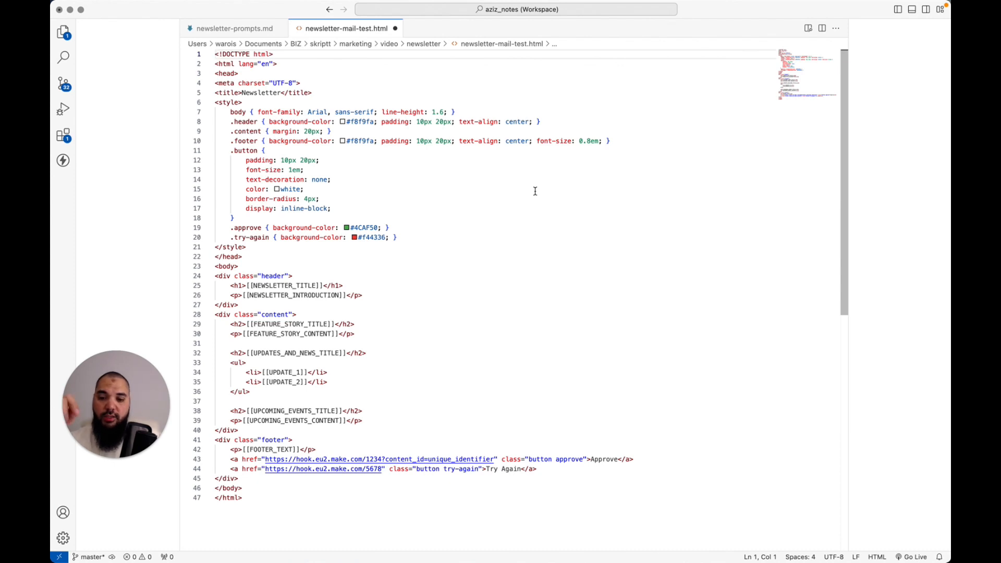
{"action": "key", "text": "super+a"}
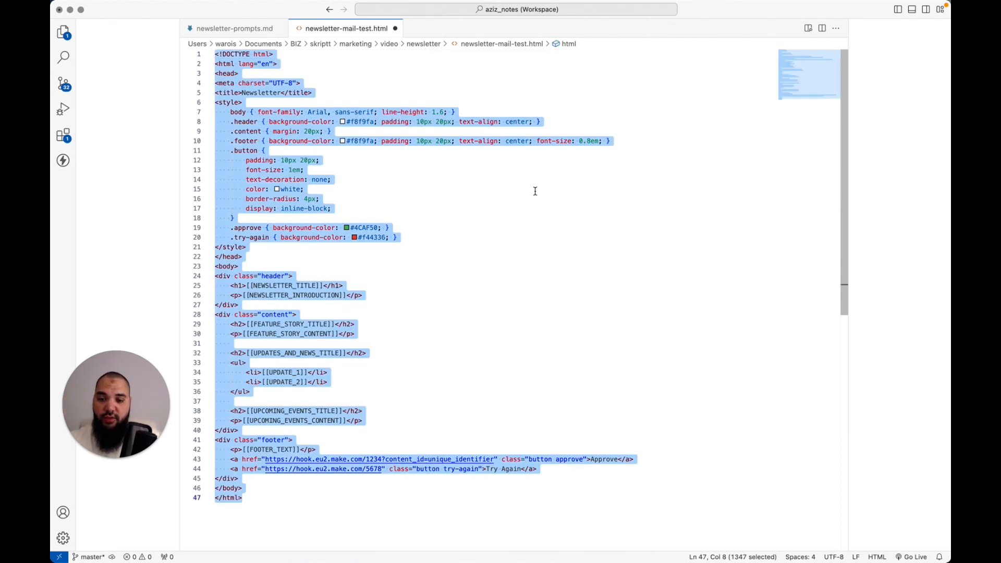
{"action": "key", "text": "Left"}
Paste the newsletter HTML template at the end of Message 2's content, followed by a new line
{"action": "key", "text": "super+Tab"}
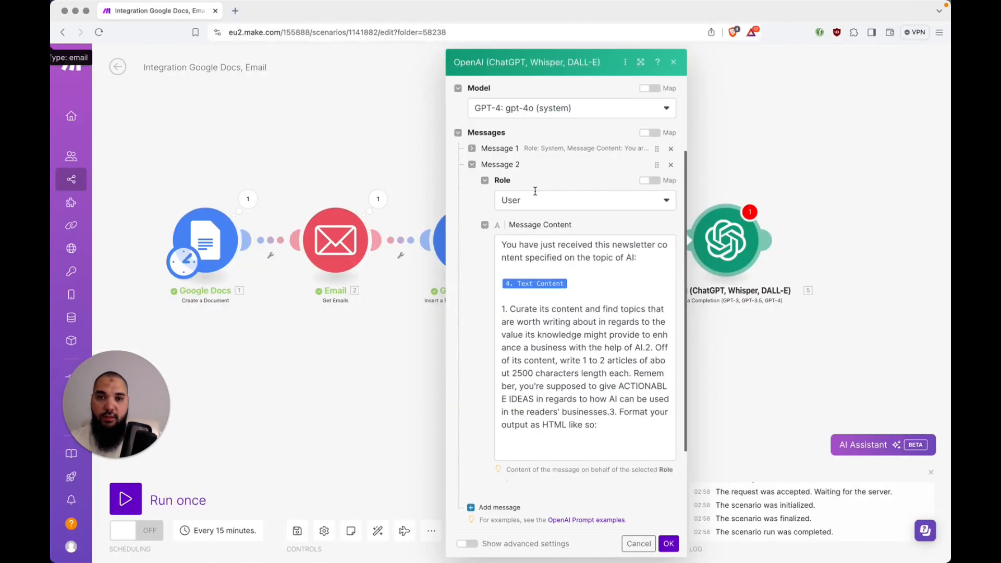
{"action": "scroll", "coordinate": [618, 339], "scroll_direction": "down", "scroll_amount": 2}
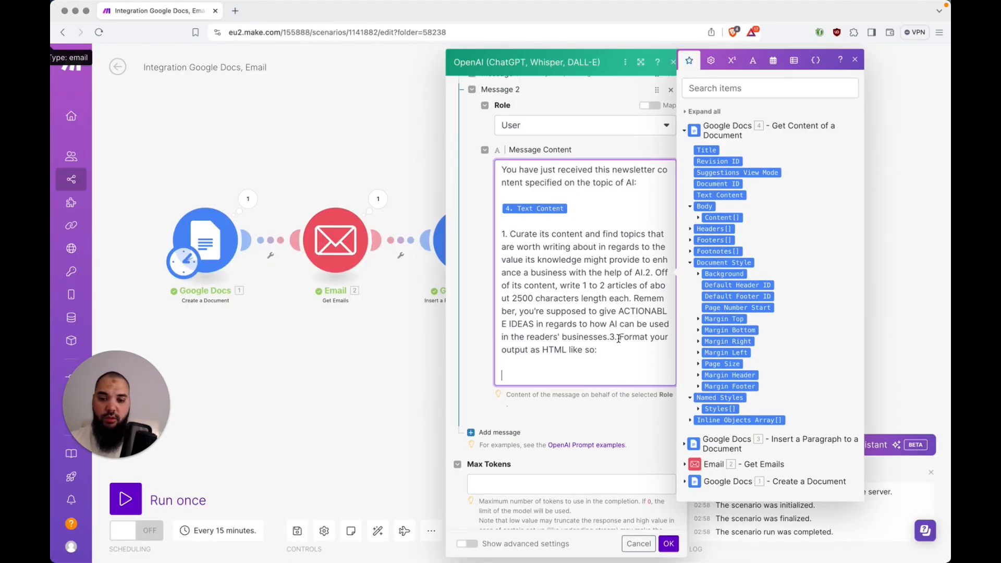
{"action": "key", "text": "super+v"}
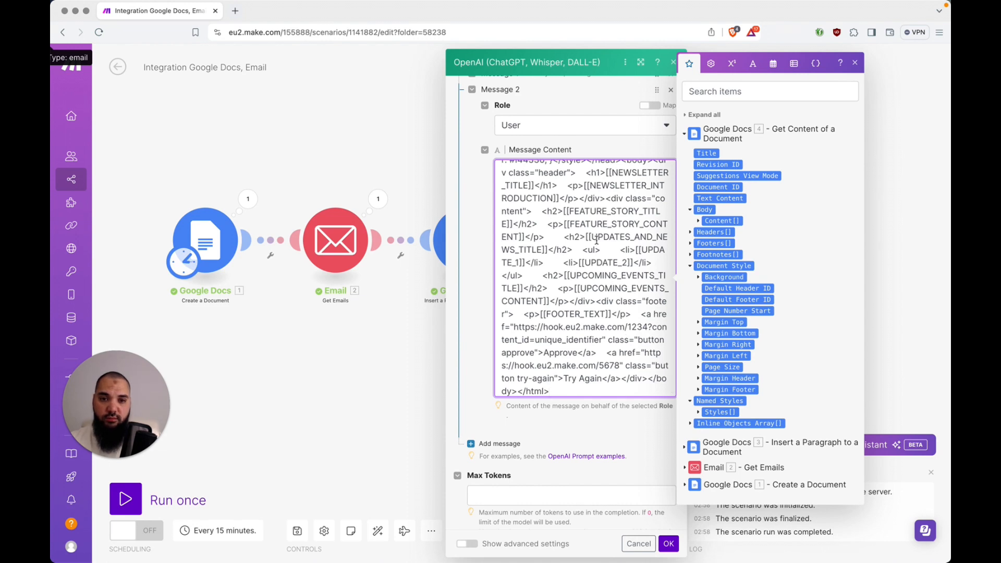
{"action": "scroll", "coordinate": [597, 240], "scroll_direction": "down", "scroll_amount": 1}
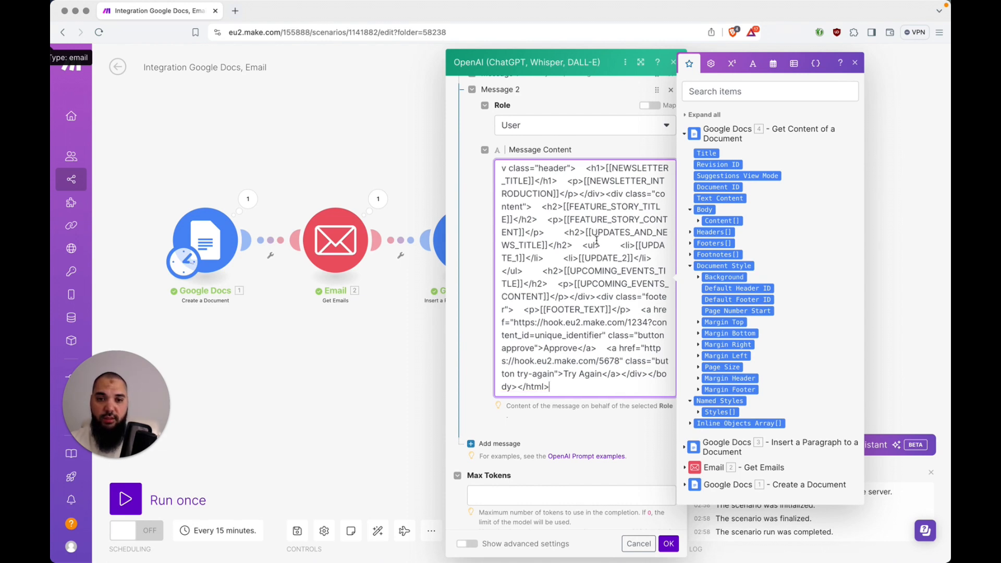
{"action": "key", "text": "Return"}
{"action": "scroll", "coordinate": [607, 268], "scroll_direction": "down", "scroll_amount": 2}
{"action": "key", "text": "super+Tab"}
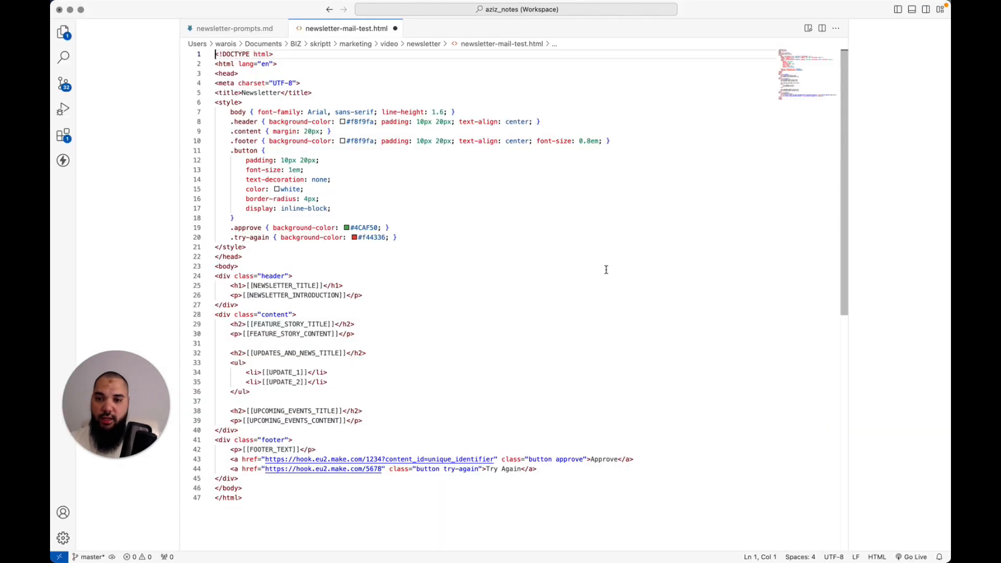
{"action": "key", "text": "ctrl+Tab"}
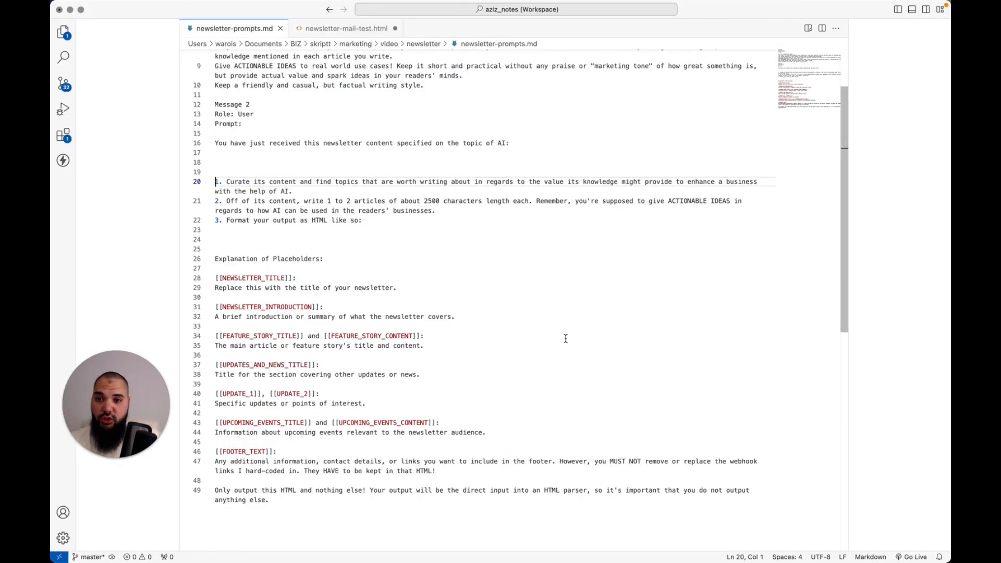
{"action": "left_click", "coordinate": [545, 259]}
{"action": "key", "text": "ctrl+Tab"}
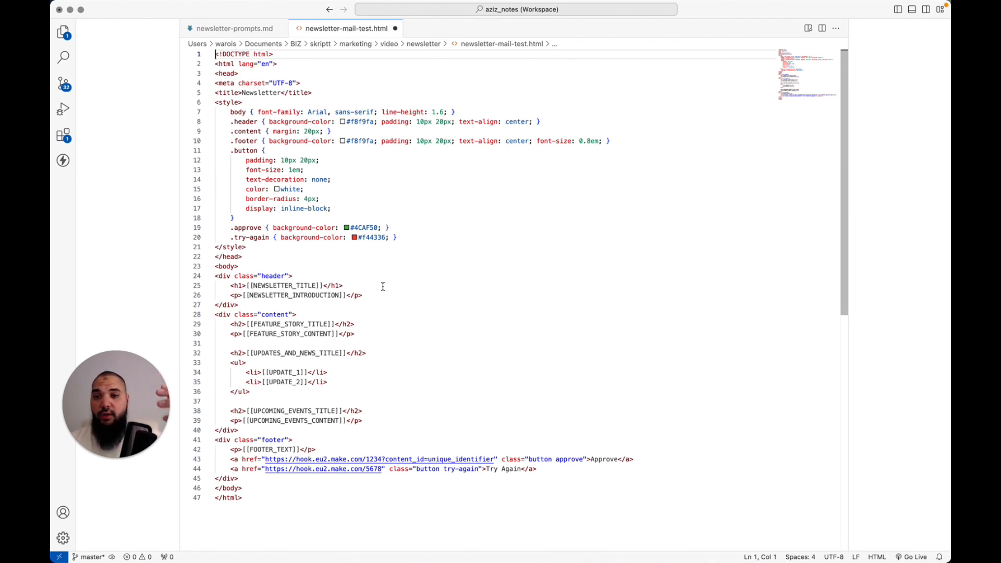
{"action": "left_click_drag", "start_coordinate": [246, 287], "coordinate": [253, 287]}
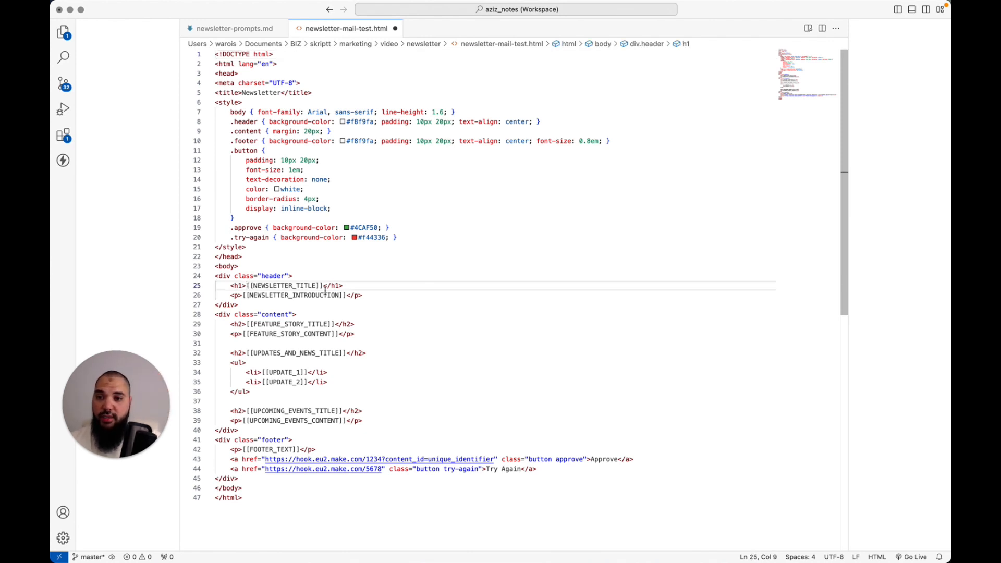
{"action": "left_click", "coordinate": [253, 286]}
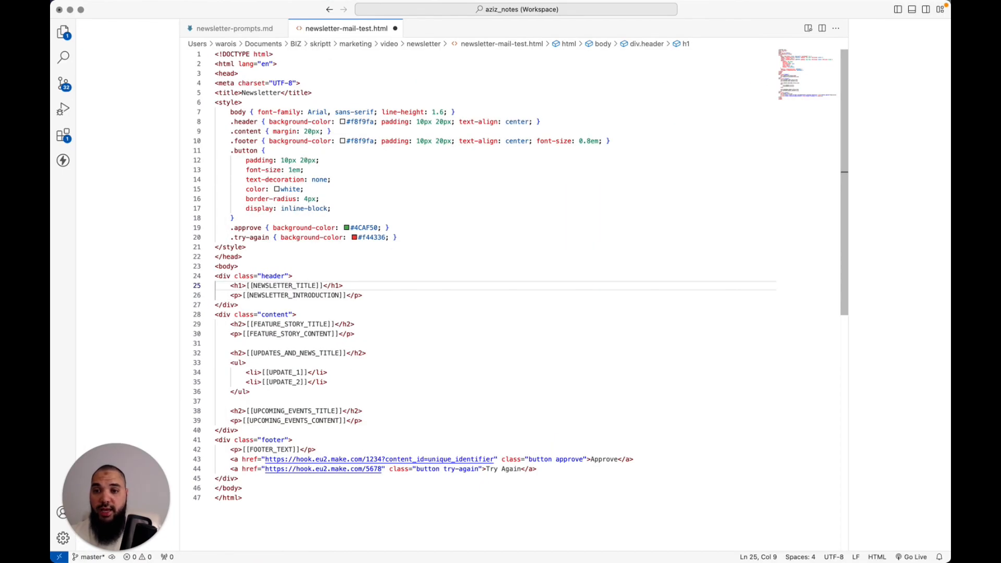
{"action": "left_click", "coordinate": [243, 498]}
{"action": "key", "text": "Home"}
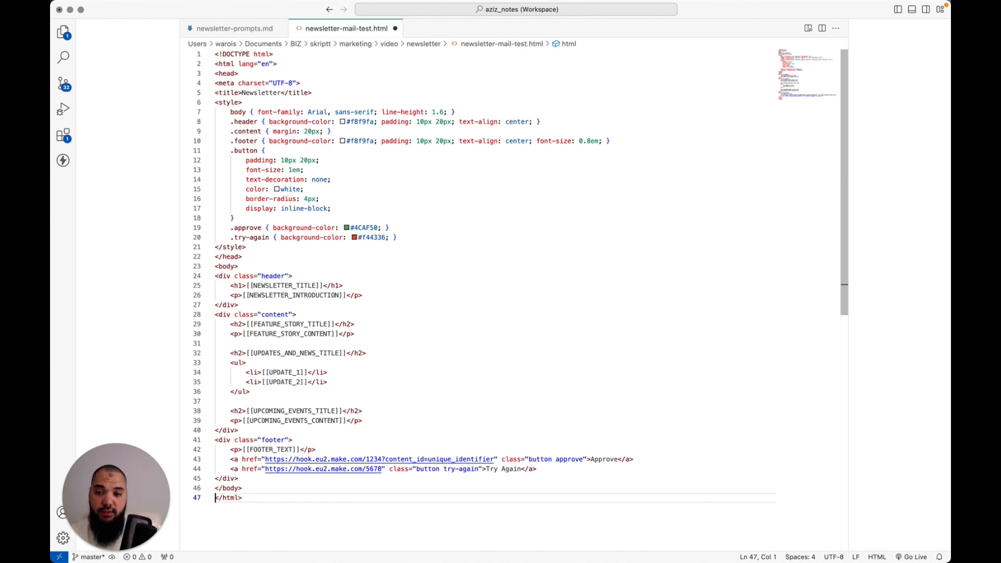
{"action": "key", "text": "Up"}
{"action": "key", "text": "Up"}
{"action": "key", "text": "Up"}
{"action": "key", "text": "Up"}
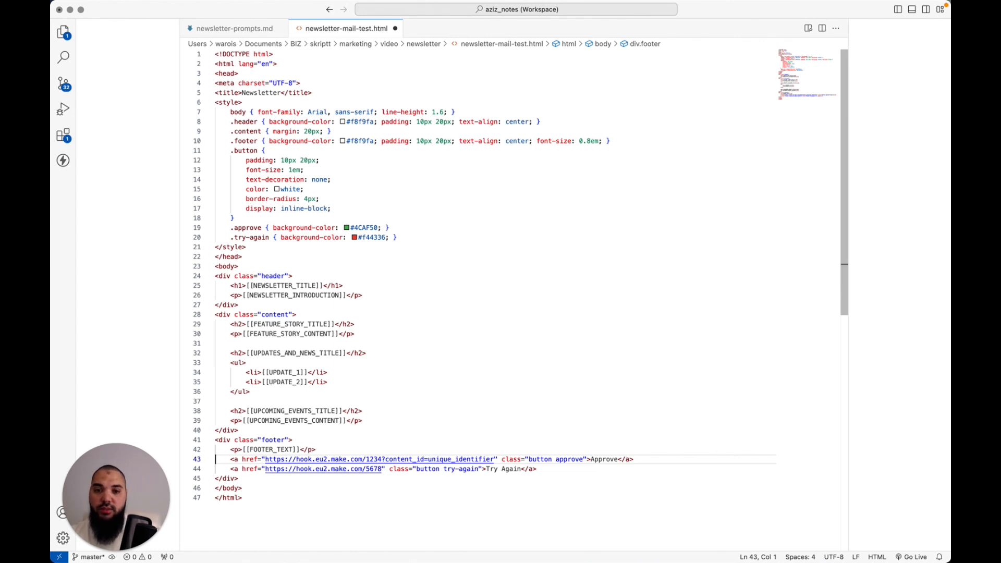
{"action": "key", "text": "Up"}
{"action": "key", "text": "Up"}
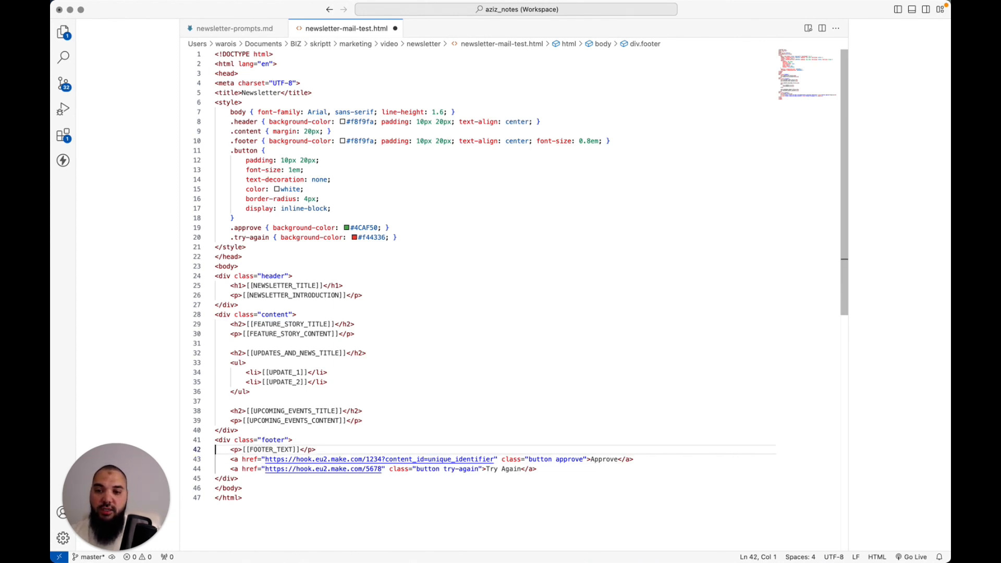
{"action": "key", "text": "shift+Down"}
{"action": "key", "text": "shift+Down"}
{"action": "key", "text": "shift+Down"}
{"action": "key", "text": "shift+Down"}
{"action": "key", "text": "shift+Down"}
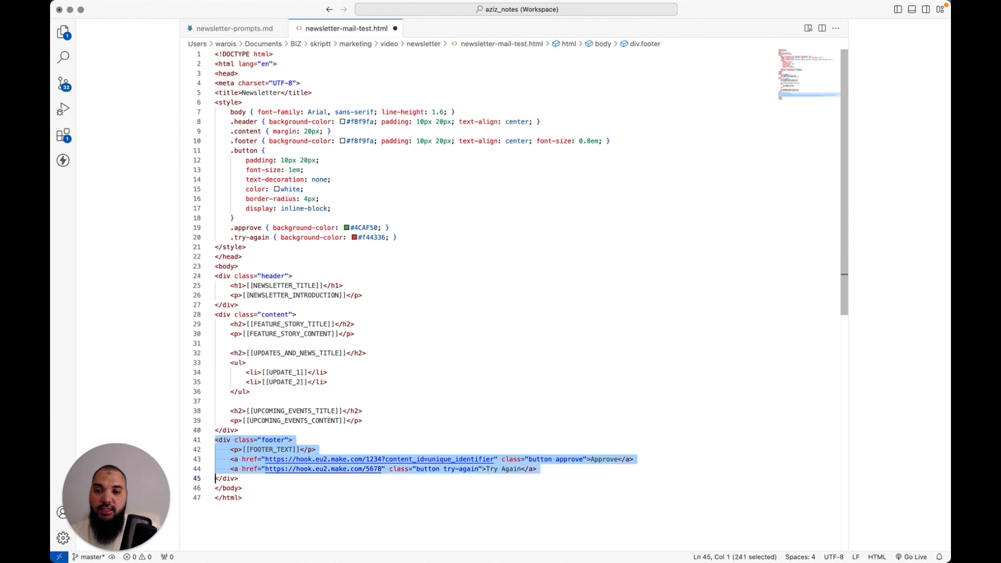
Check the footer's webhook links, then bring up newsletter-prompts.md at the Explanation of Placeholders
{"action": "key", "text": "Left"}
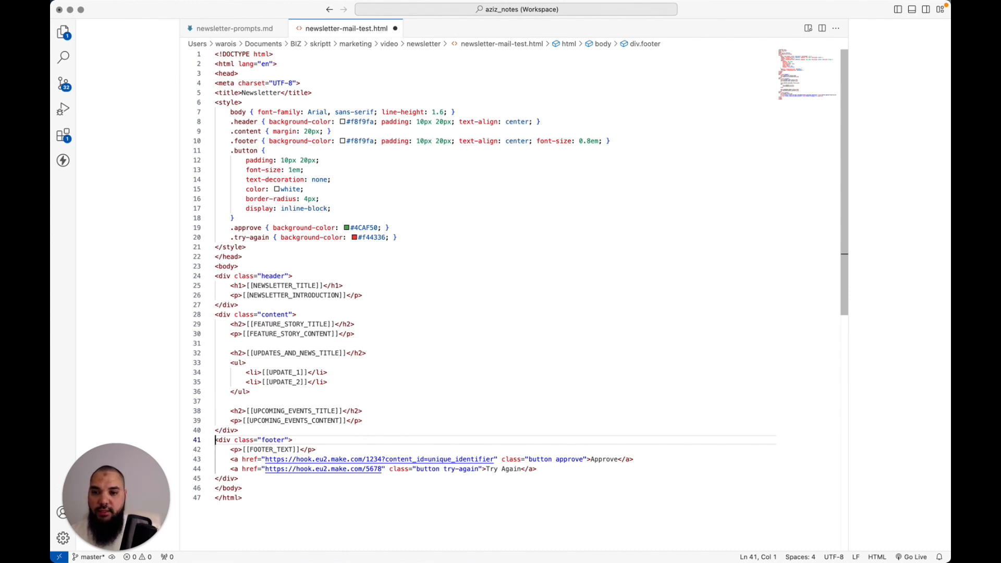
{"action": "key", "text": "Down"}
{"action": "key", "text": "Down"}
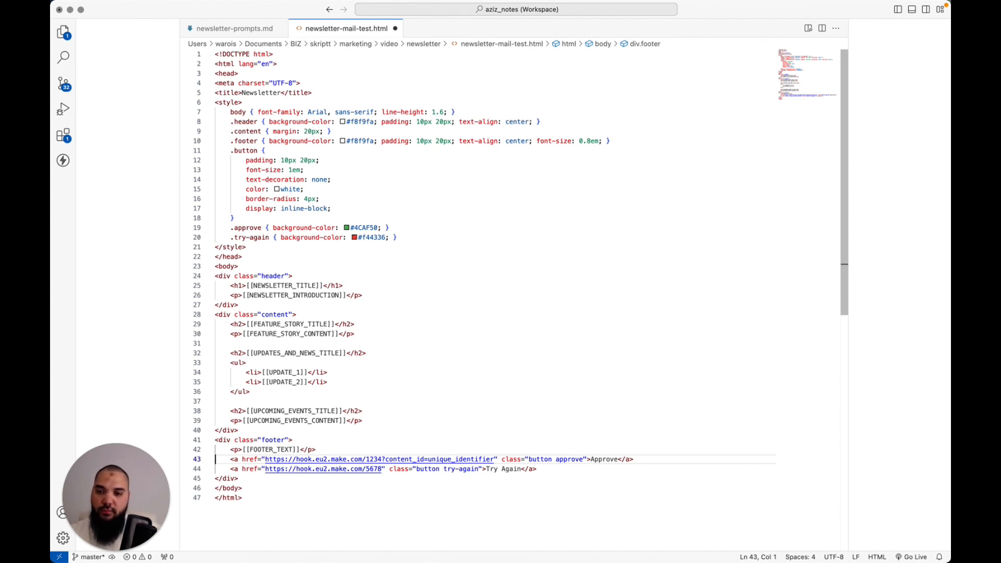
{"action": "key", "text": "ctrl+Tab"}
{"action": "key", "text": "Home"}
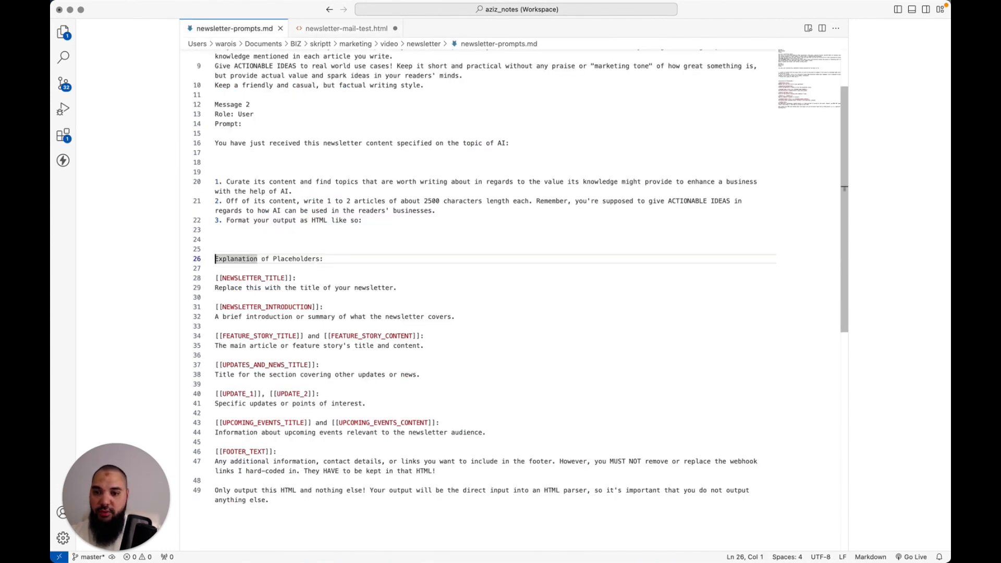
Copy the placeholder explanations (lines 26–47) into Message 2 of the OpenAI module
{"action": "key", "text": "super+shift+Down"}
{"action": "key", "text": "shift+Up"}
{"action": "key", "text": "shift+Up"}
{"action": "key", "text": "shift+Up"}
{"action": "key", "text": "shift+End"}
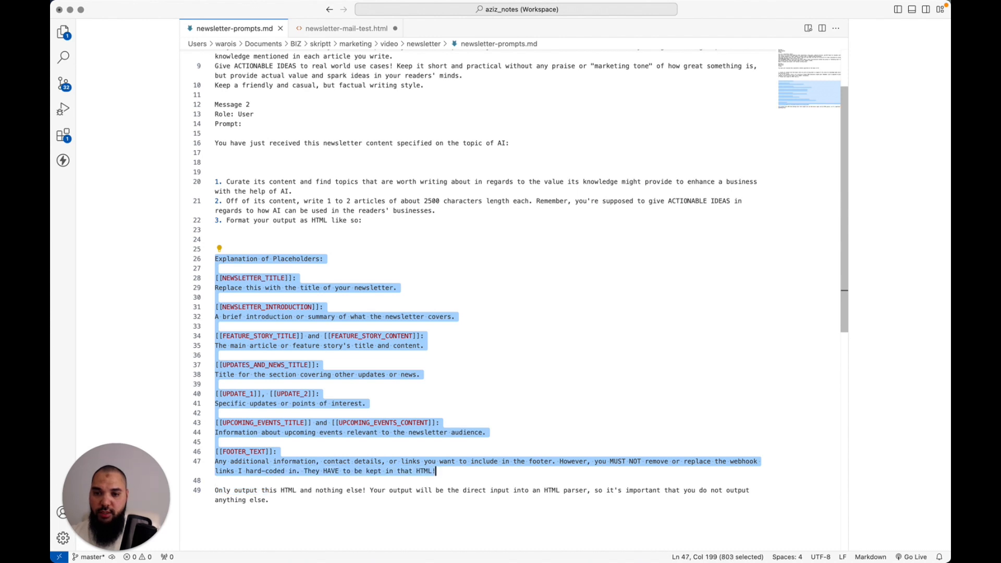
{"action": "key", "text": "super+Tab"}
{"action": "left_click", "coordinate": [582, 391]}
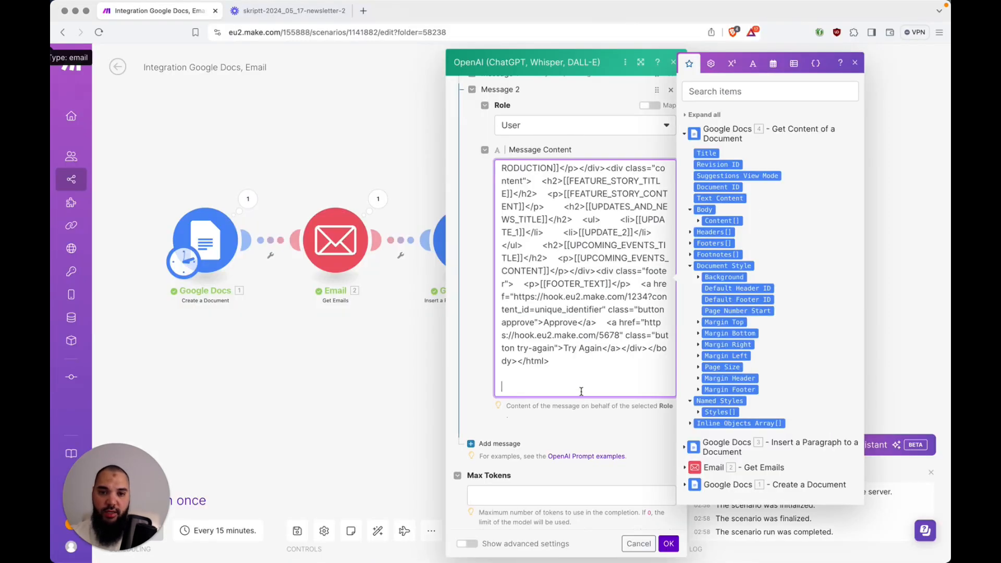
{"action": "key", "text": "super+v"}
Return to newsletter-prompts.md and move down to the output-only instruction on line 49
{"action": "key", "text": "super+Tab"}
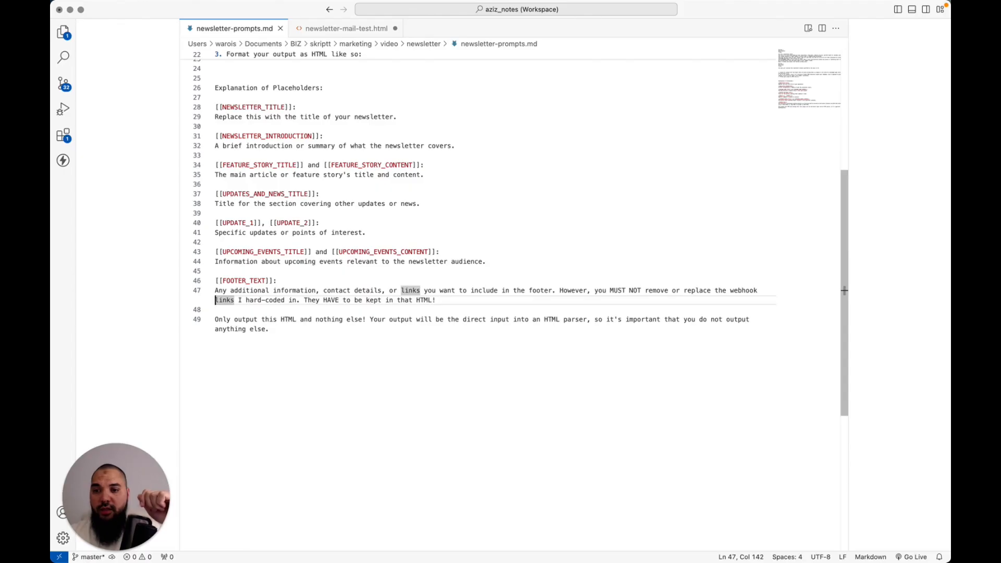
{"action": "key", "text": "Down"}
{"action": "key", "text": "Down"}
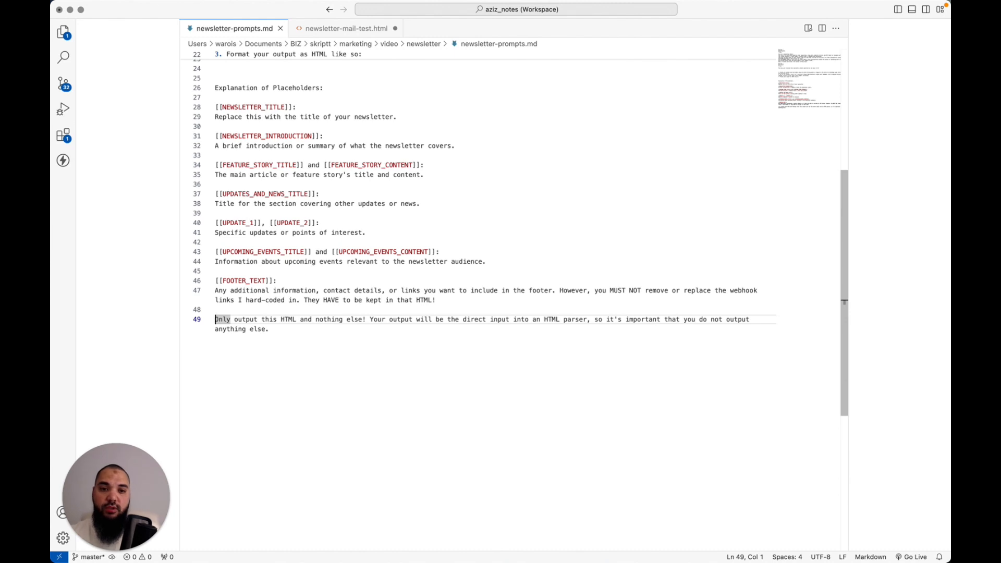
{"action": "key", "text": "Down"}
Append line 49's 'output only the HTML and nothing else' rule to Message 2, then collapse it
{"action": "key", "text": "super+Tab"}
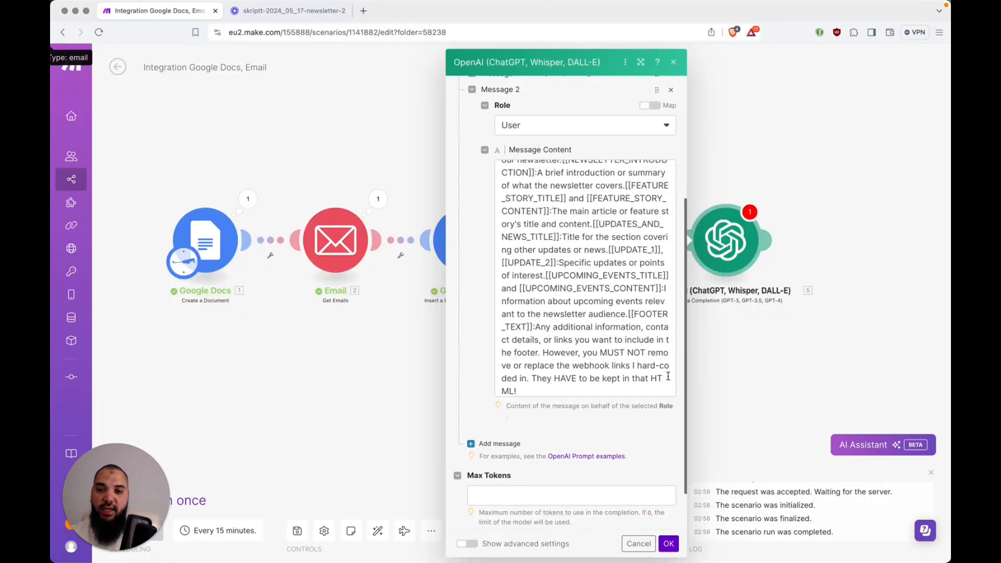
{"action": "left_click", "coordinate": [668, 376]}
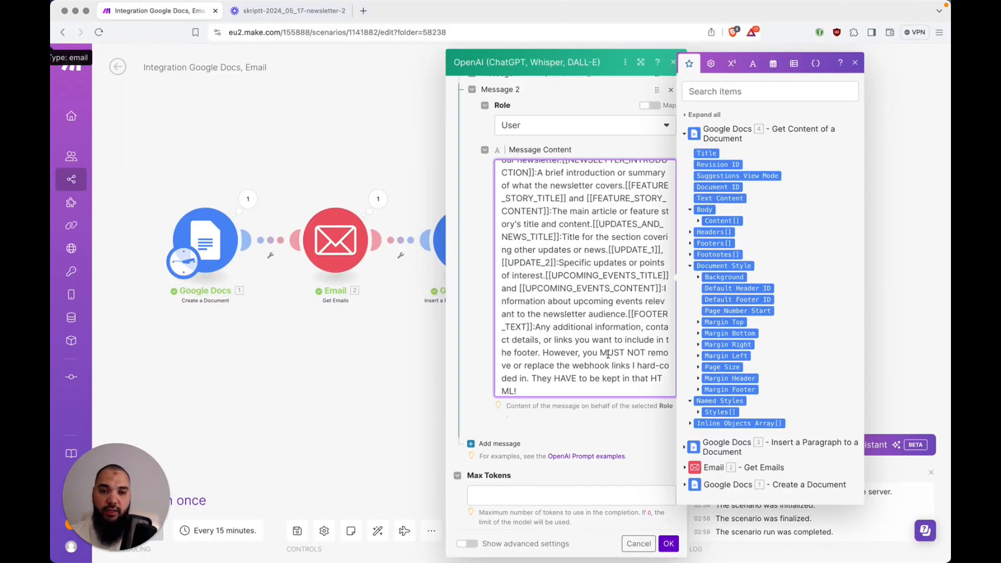
{"action": "key", "text": "super+Tab"}
{"action": "key", "text": "super+Left"}
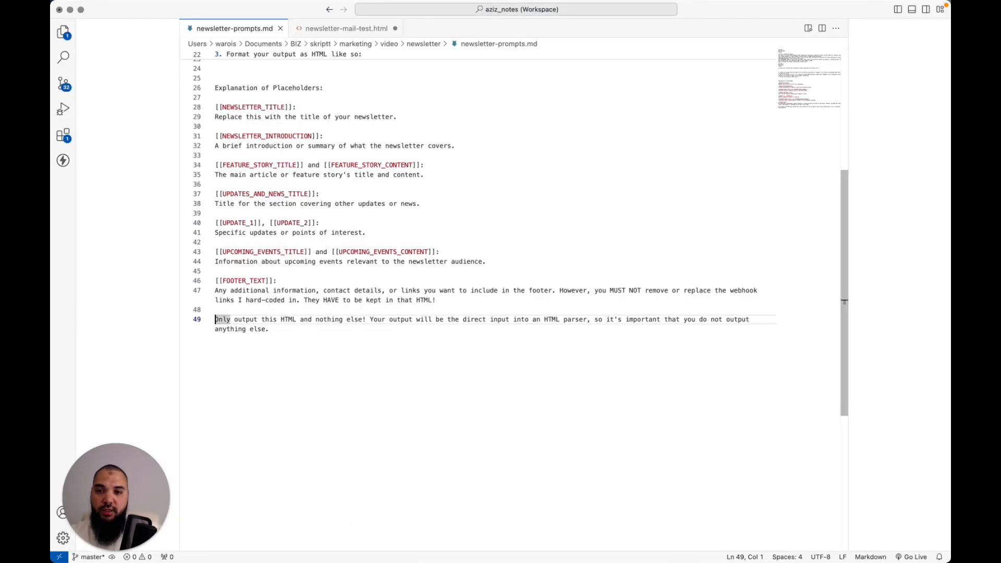
{"action": "key", "text": "super+shift+Down"}
{"action": "key", "text": "super+c"}
{"action": "key", "text": "super+Tab"}
{"action": "left_click", "coordinate": [607, 387]}
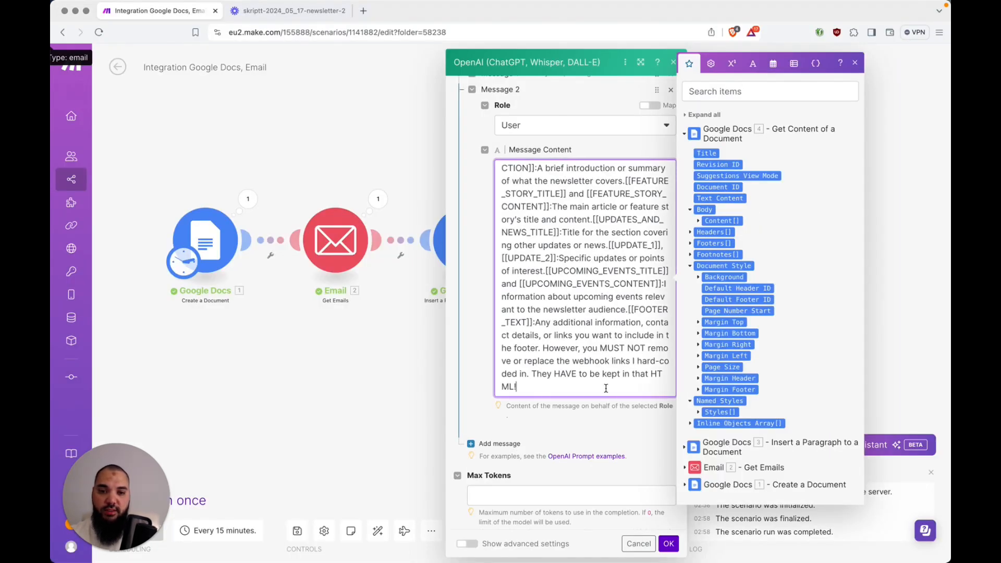
{"action": "key", "text": "super+v"}
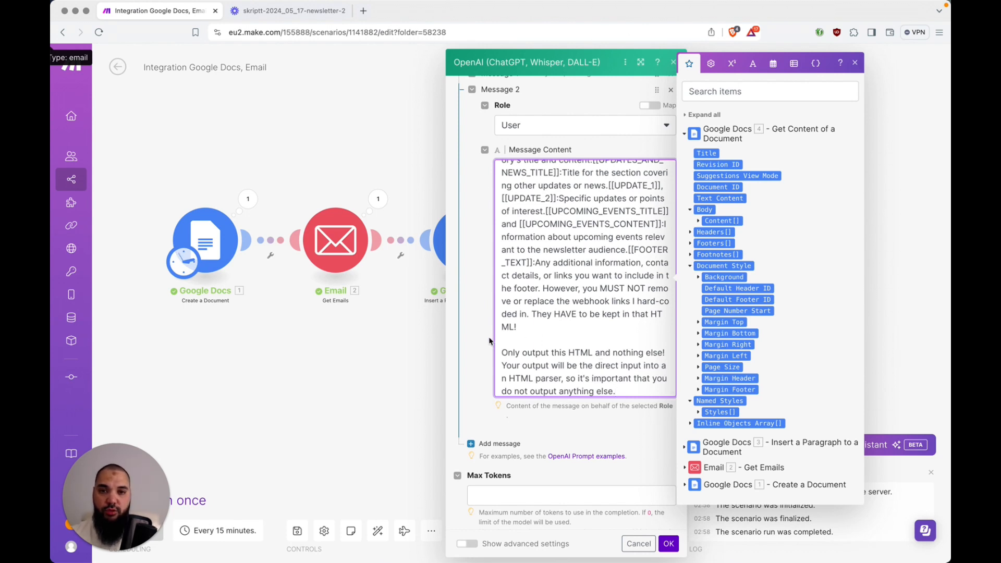
{"action": "scroll", "coordinate": [477, 340], "scroll_direction": "up", "scroll_amount": 3}
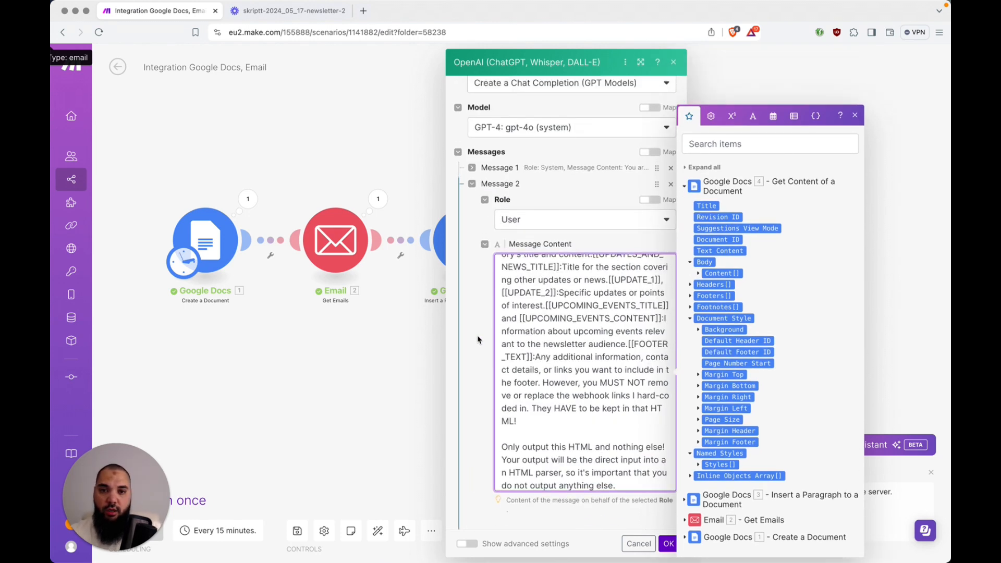
{"action": "left_click", "coordinate": [485, 244]}
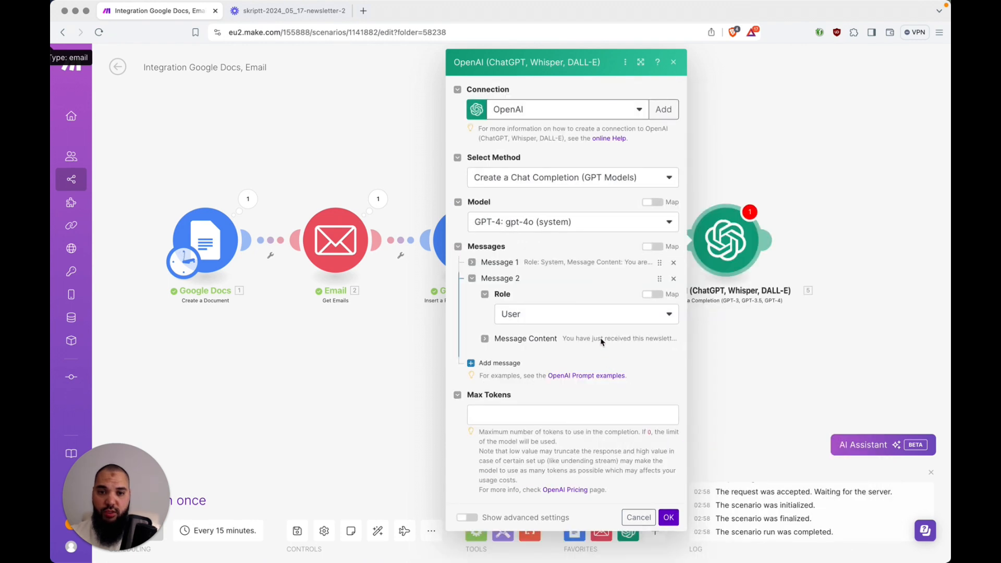
Collapse the message sections, set Max Tokens to 2500 and save the OpenAI module
{"action": "left_click", "coordinate": [473, 264]}
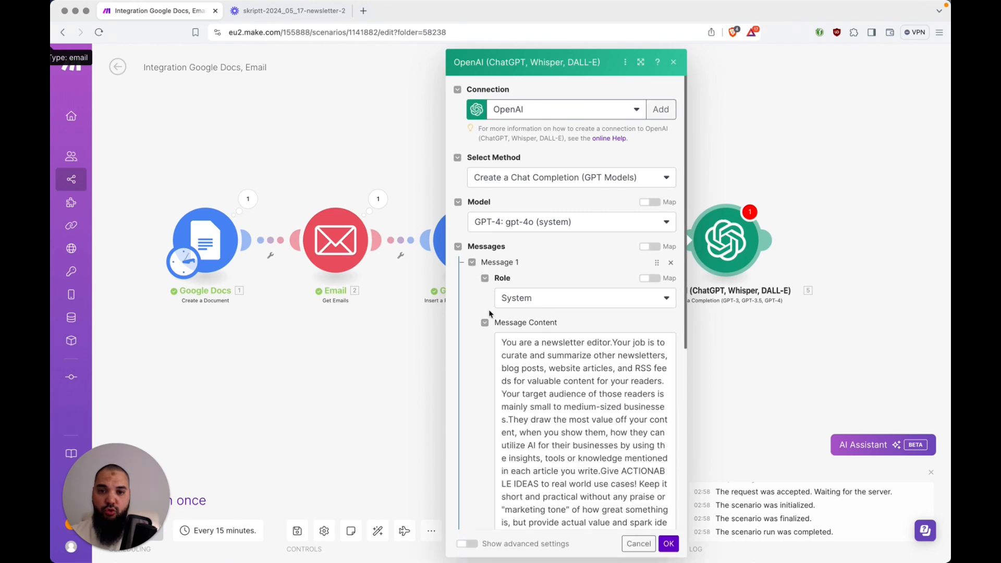
{"action": "left_click", "coordinate": [485, 323]}
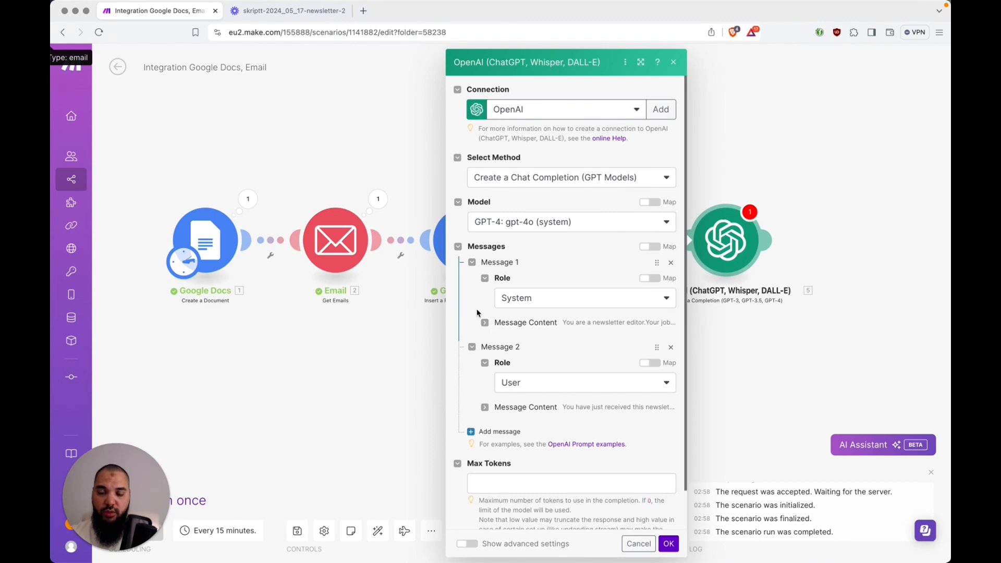
{"action": "left_click", "coordinate": [458, 247]}
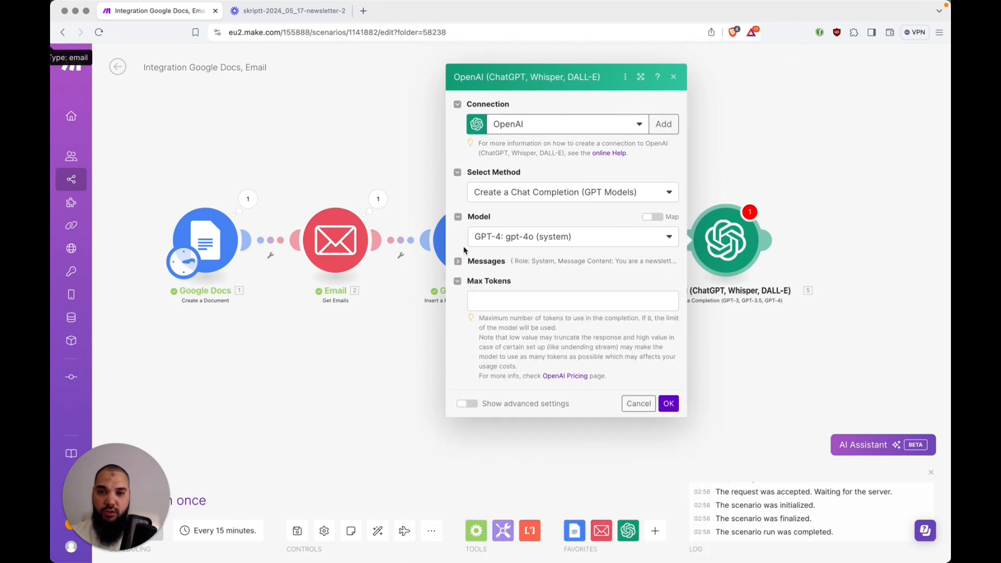
{"action": "left_click", "coordinate": [519, 303]}
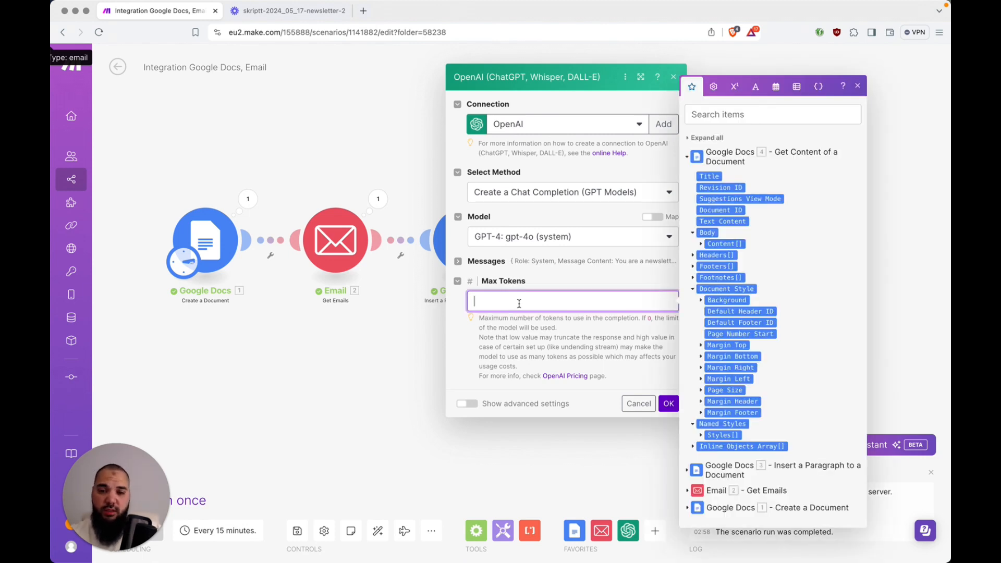
{"action": "type", "text": "2500"}
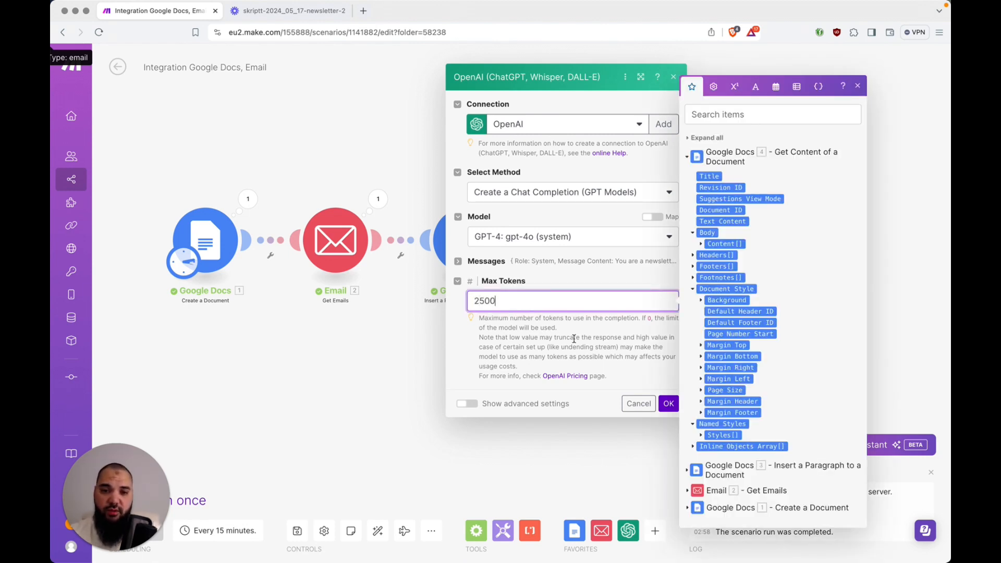
{"action": "left_click", "coordinate": [670, 404]}
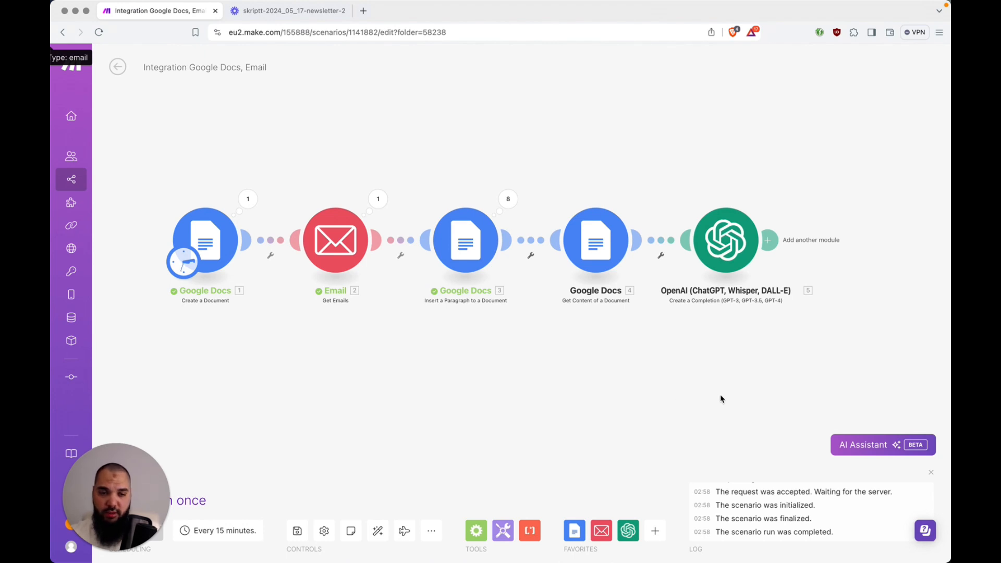
Add an Email 'Send an Email' module right after the OpenAI step
{"action": "left_click_drag", "start_coordinate": [724, 399], "coordinate": [597, 400]}
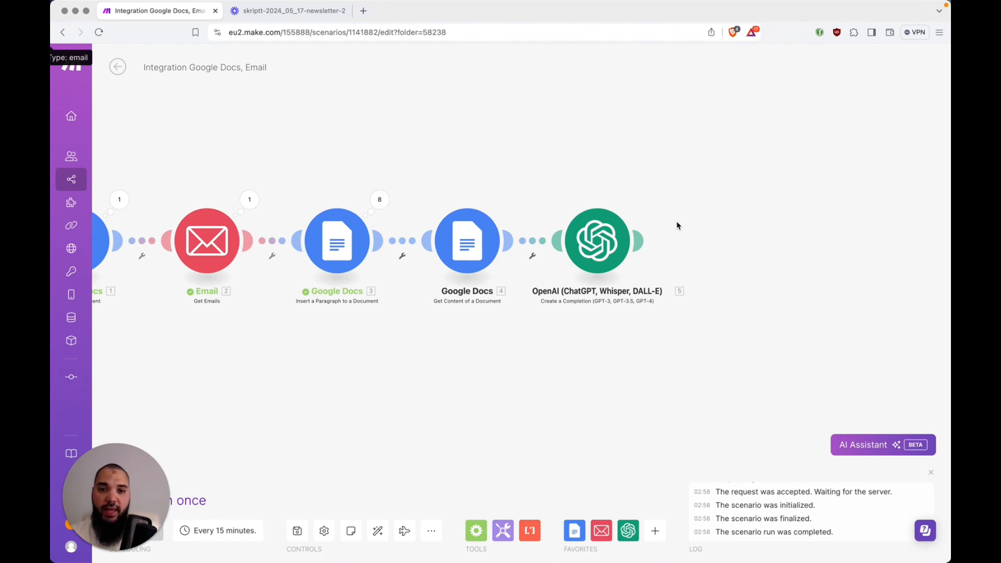
{"action": "left_click", "coordinate": [638, 243]}
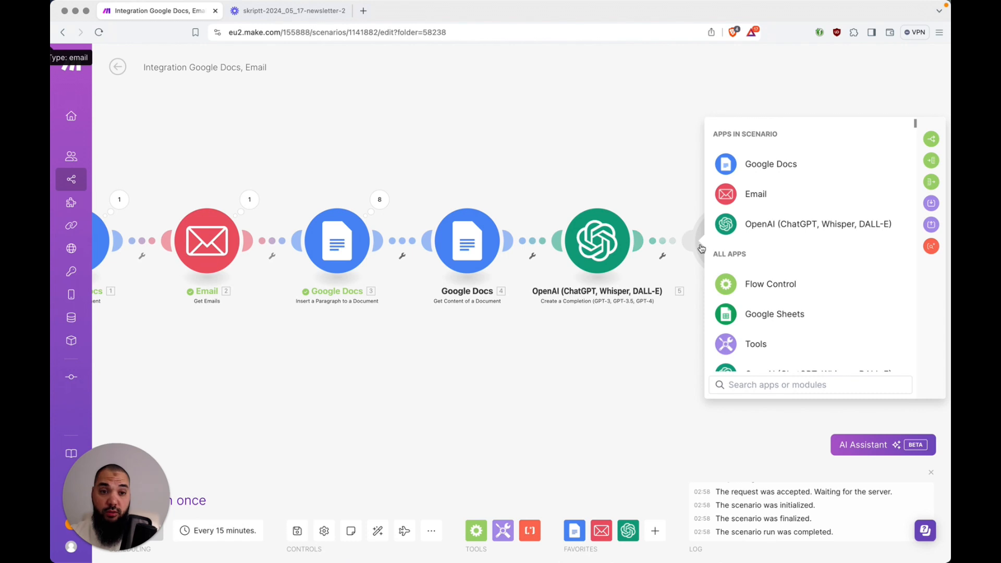
{"action": "left_click", "coordinate": [830, 200]}
{"action": "scroll", "coordinate": [778, 250], "scroll_direction": "down", "scroll_amount": 5}
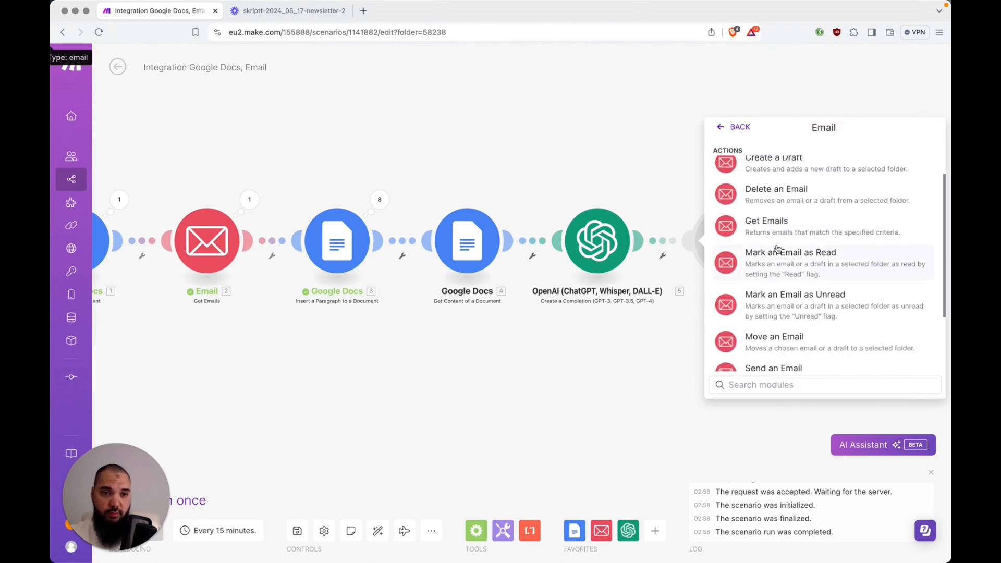
{"action": "scroll", "coordinate": [778, 248], "scroll_direction": "down", "scroll_amount": 1}
{"action": "left_click", "coordinate": [777, 282]}
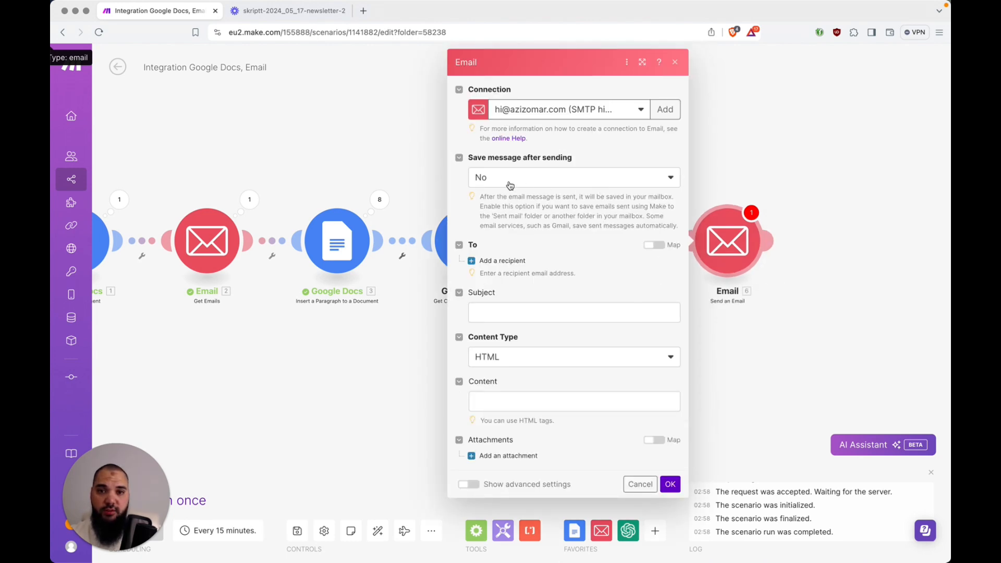
Set 'Save message after sending' to Yes so copies go to the Sent folder
{"action": "left_click", "coordinate": [544, 184]}
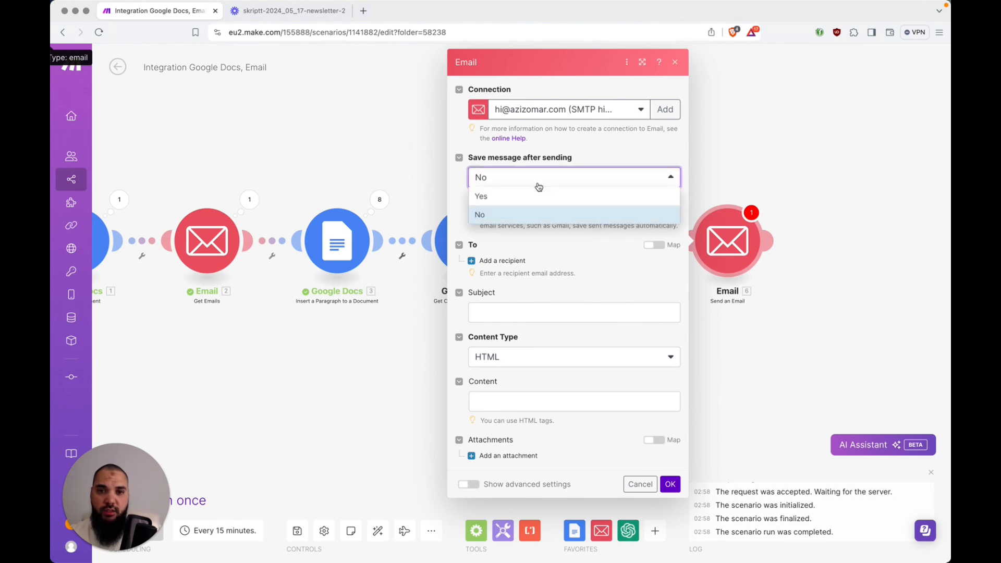
{"action": "left_click", "coordinate": [537, 199]}
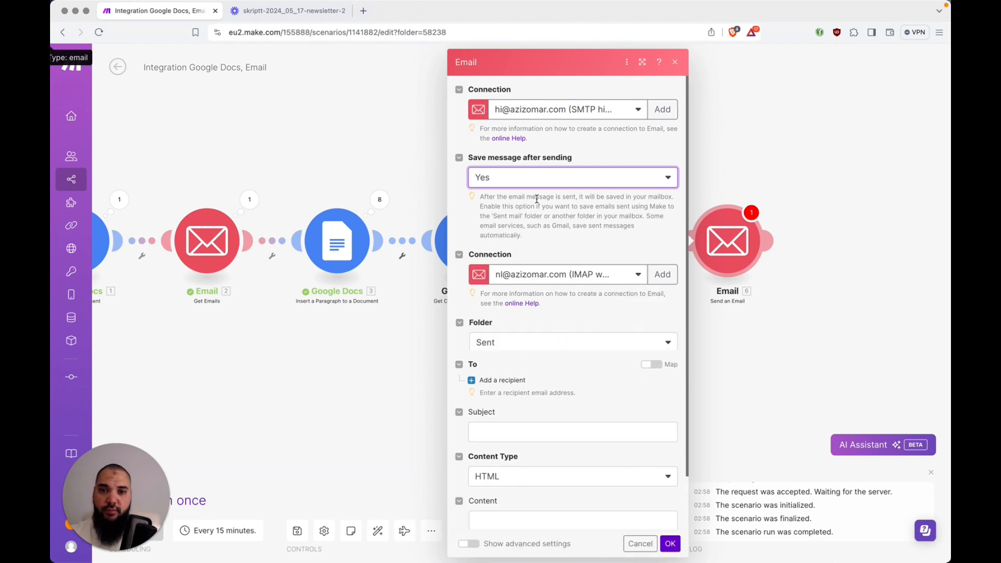
{"action": "scroll", "coordinate": [526, 292], "scroll_direction": "down", "scroll_amount": 2}
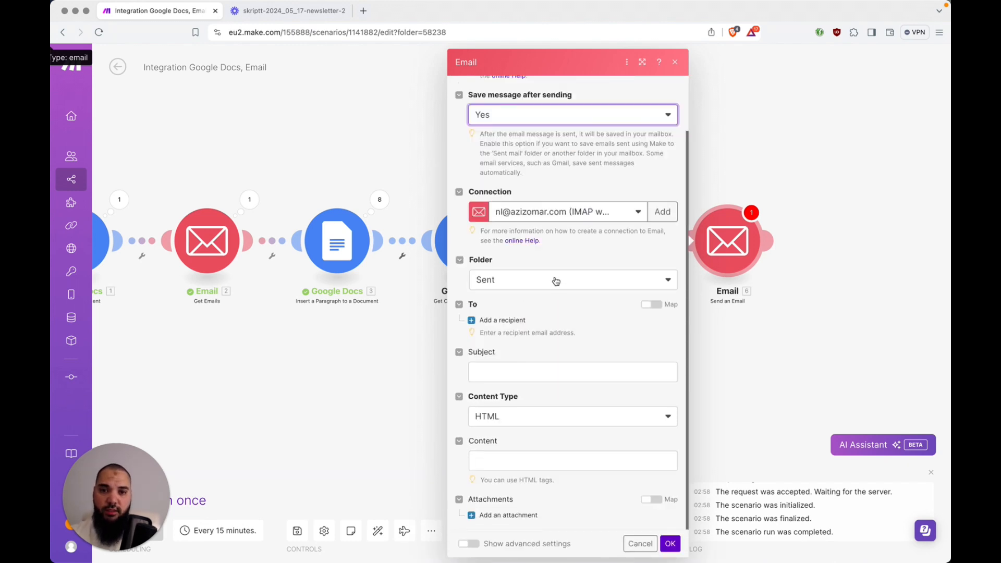
{"action": "scroll", "coordinate": [579, 348], "scroll_direction": "up", "scroll_amount": 2}
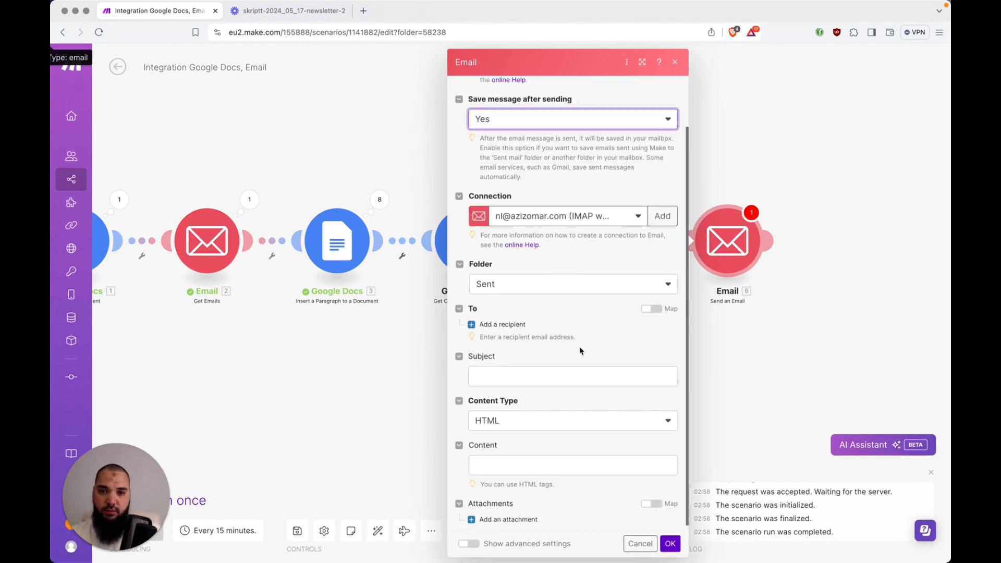
Choose the newsletter SMTP connection and add a first recipient entry under To
{"action": "left_click", "coordinate": [537, 114]}
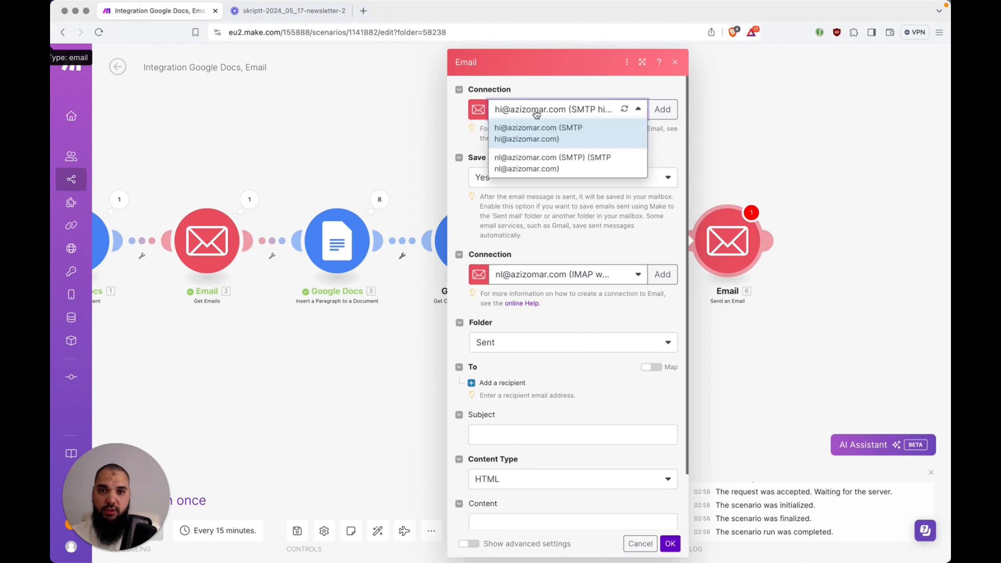
{"action": "left_click", "coordinate": [533, 164]}
{"action": "scroll", "coordinate": [536, 196], "scroll_direction": "down", "scroll_amount": 2}
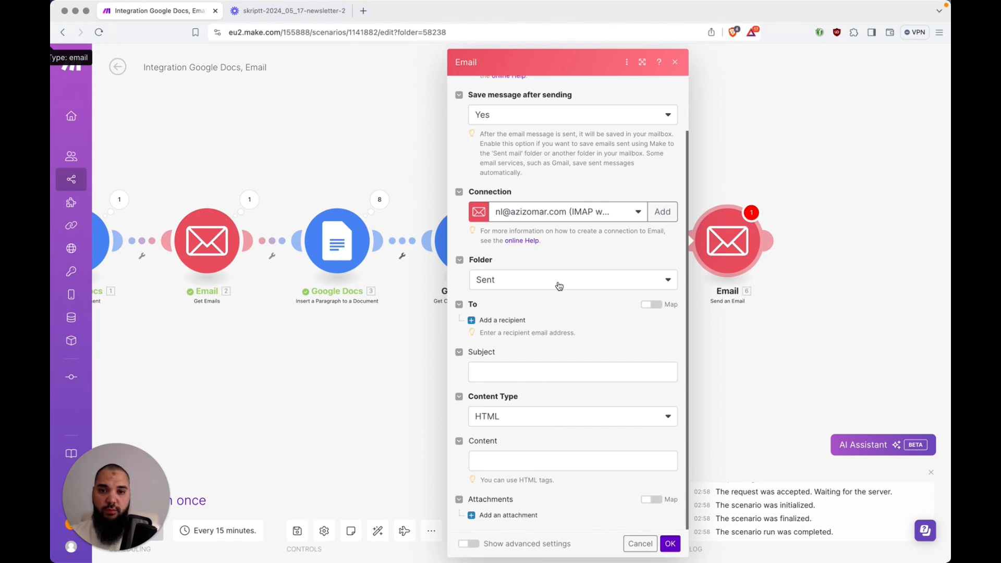
{"action": "left_click", "coordinate": [482, 321]}
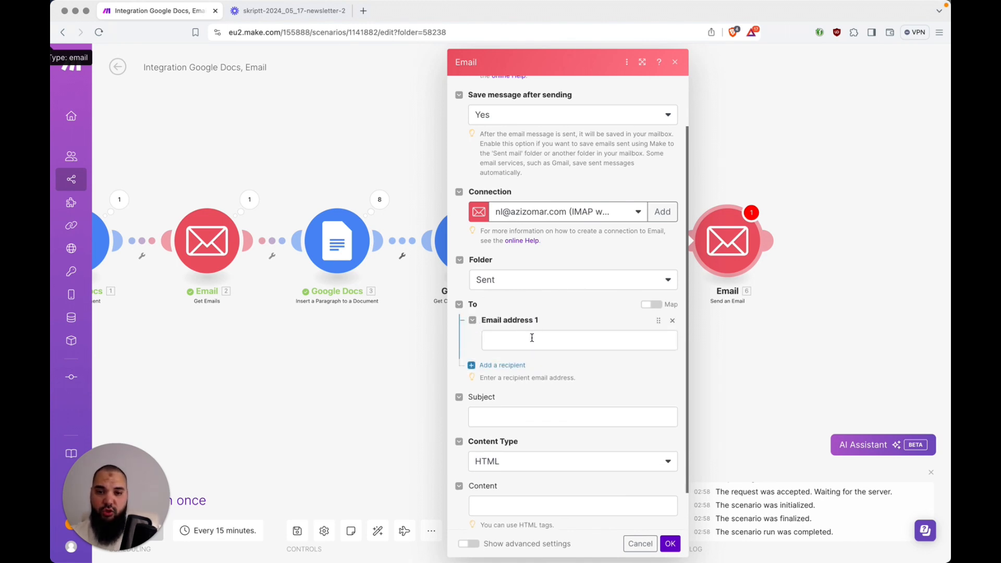
Enter the approval recipient's e-mail address and the subject 'Newsletter Draft Needs Approval'
{"action": "left_click", "coordinate": [532, 338]}
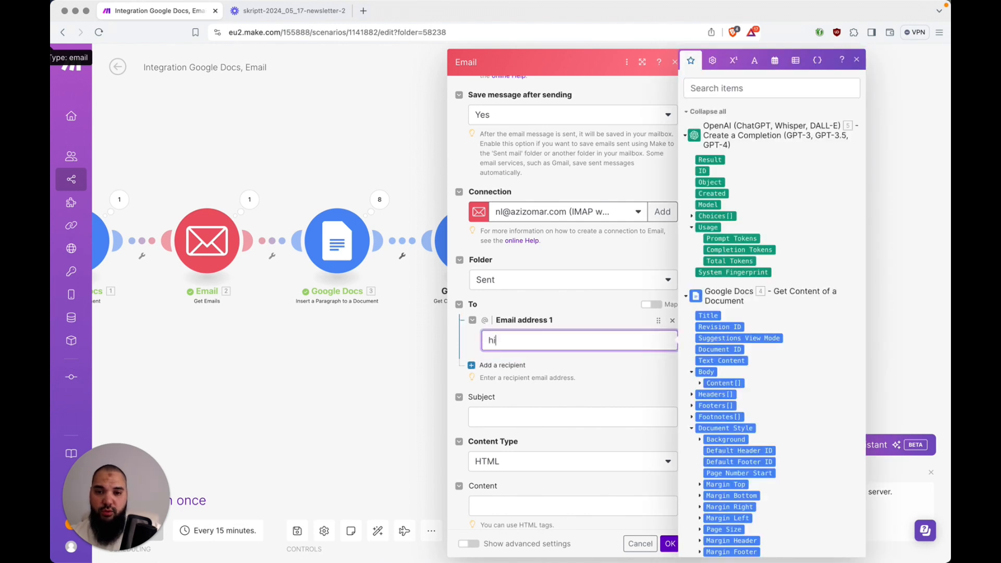
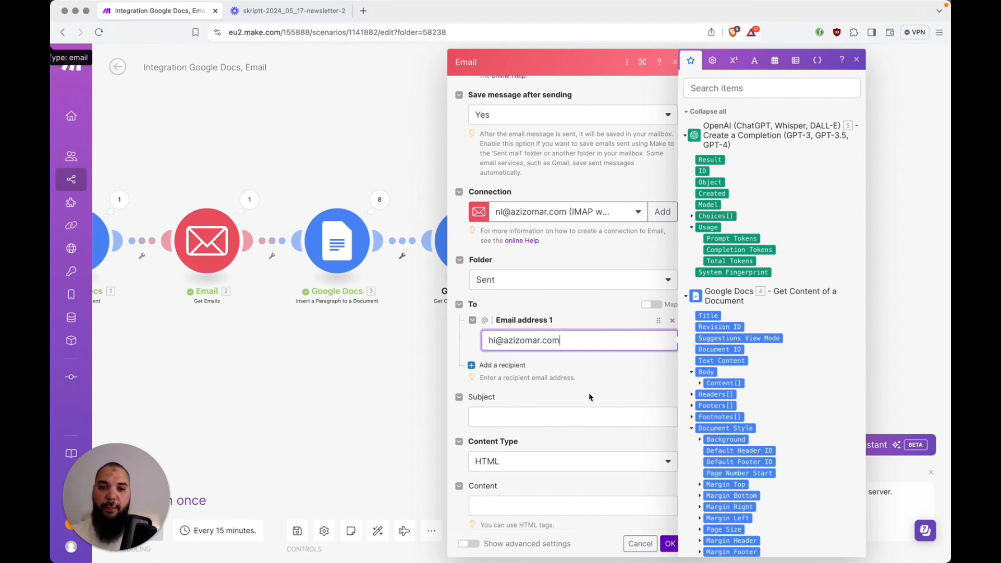
{"action": "left_click", "coordinate": [590, 418]}
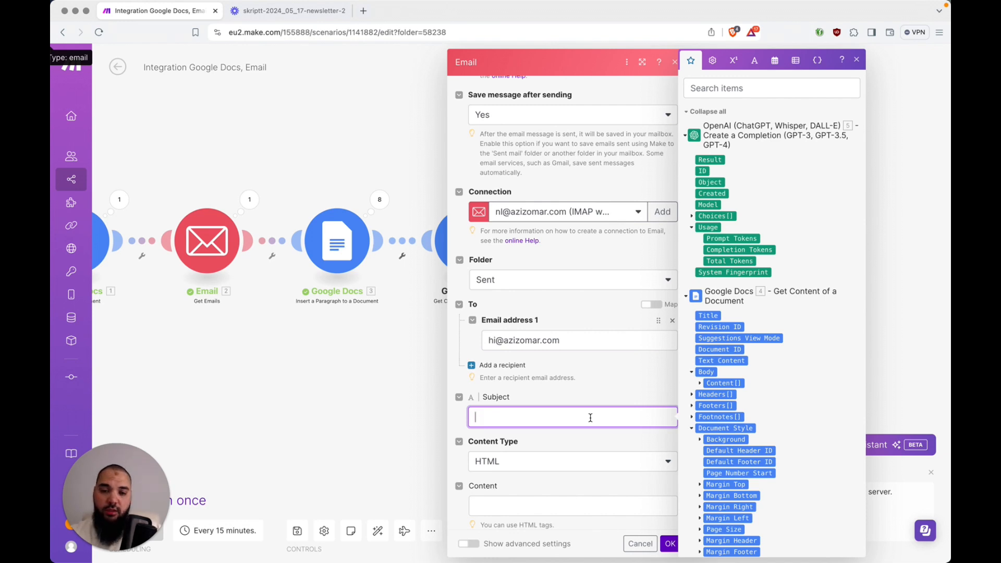
{"action": "type", "text": "Newslett"}
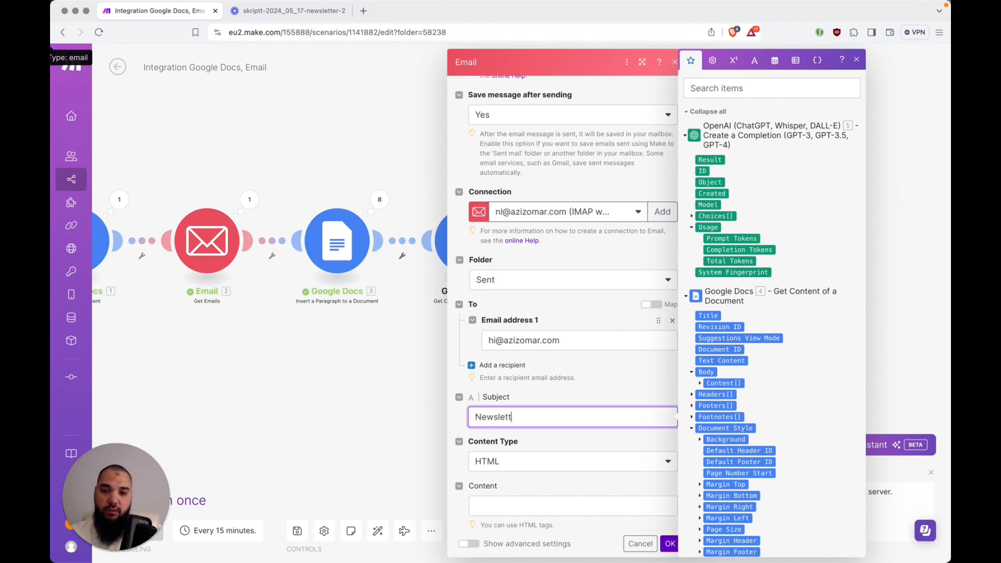
{"action": "type", "text": "er Draf"}
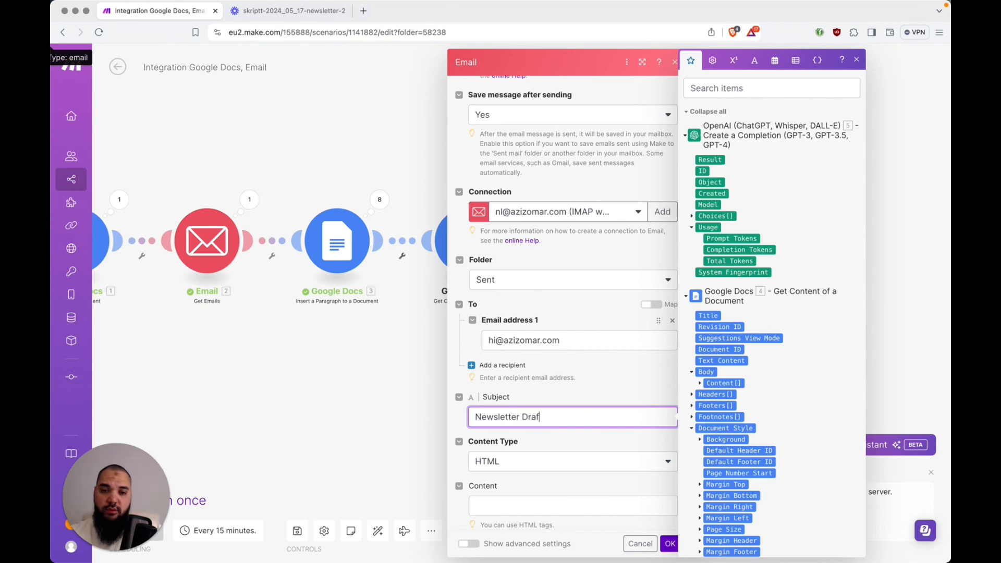
{"action": "type", "text": "t needs Approval"}
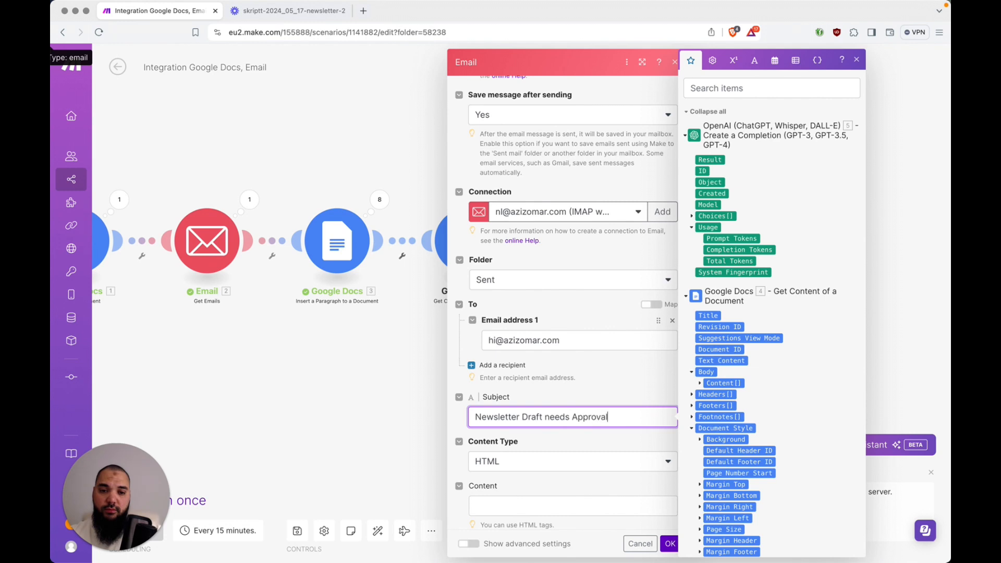
{"action": "key", "text": "shift+Right"}
{"action": "type", "text": "N"}
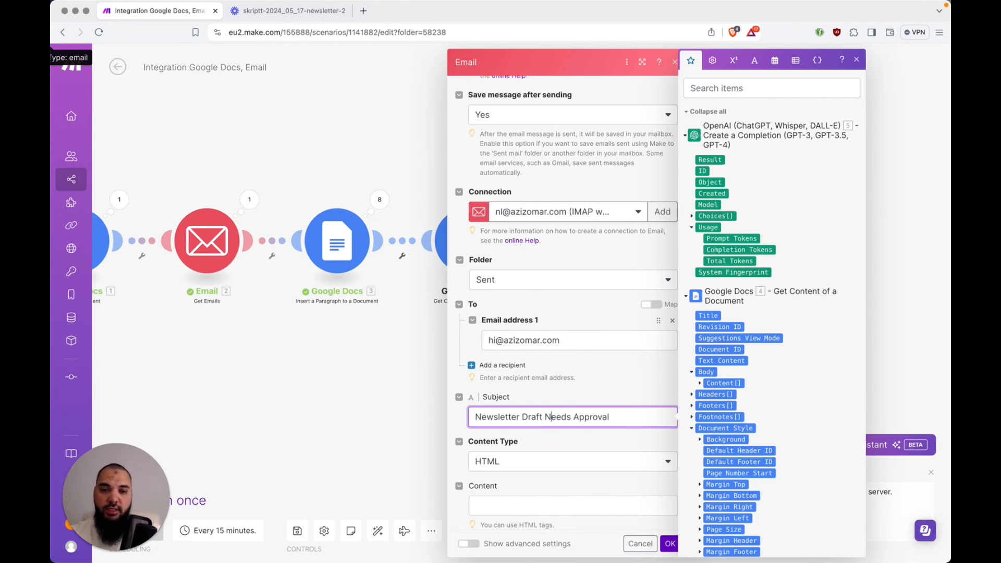
{"action": "scroll", "coordinate": [605, 407], "scroll_direction": "down", "scroll_amount": 2}
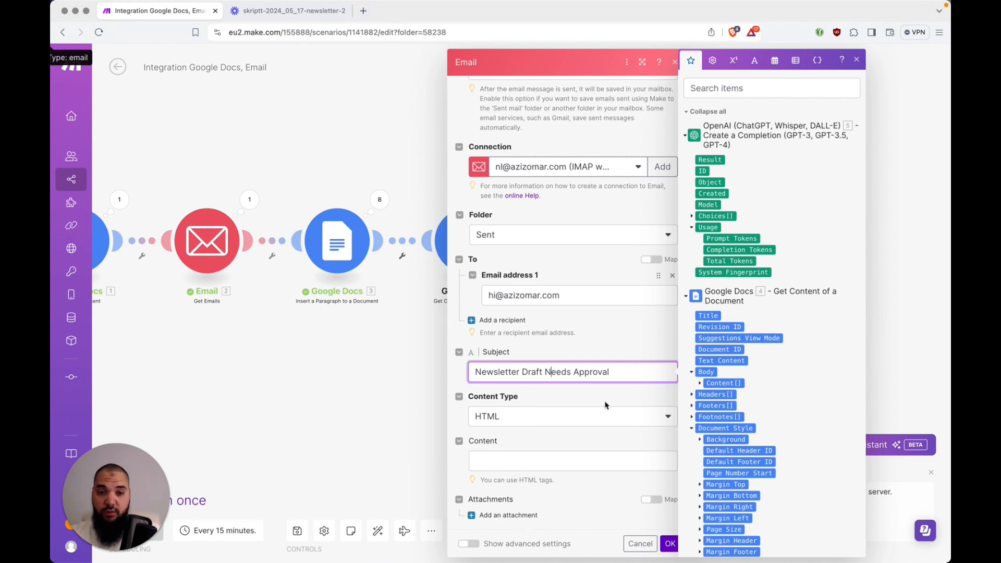
Map OpenAI's Result into the email Content field and save the module
{"action": "left_click", "coordinate": [603, 453]}
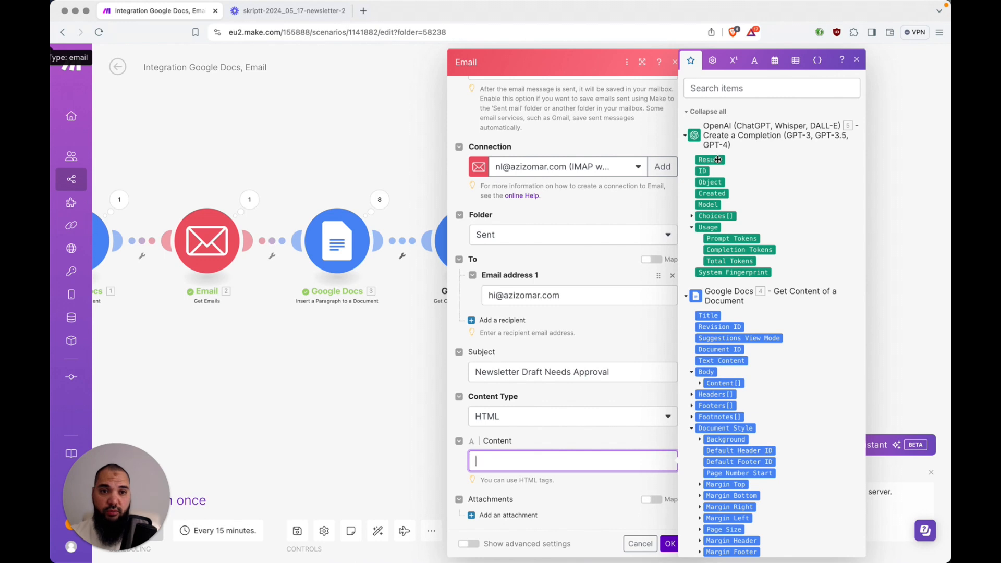
{"action": "left_click_drag", "start_coordinate": [718, 160], "coordinate": [582, 419]}
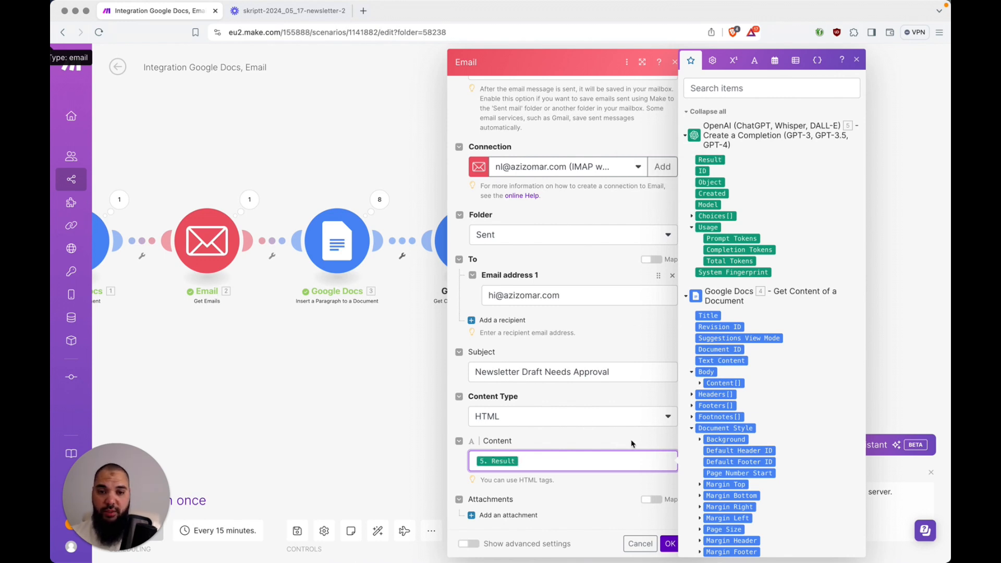
{"action": "left_click", "coordinate": [670, 543]}
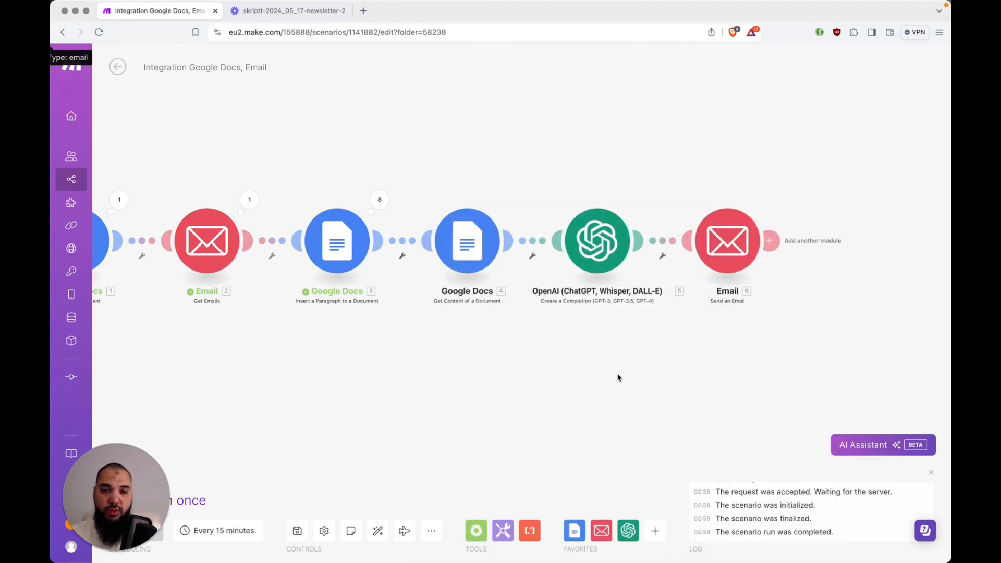
Auto-align the six-module scenario and open the context menu on the Google Docs 3–4 link
{"action": "left_click", "coordinate": [382, 534]}
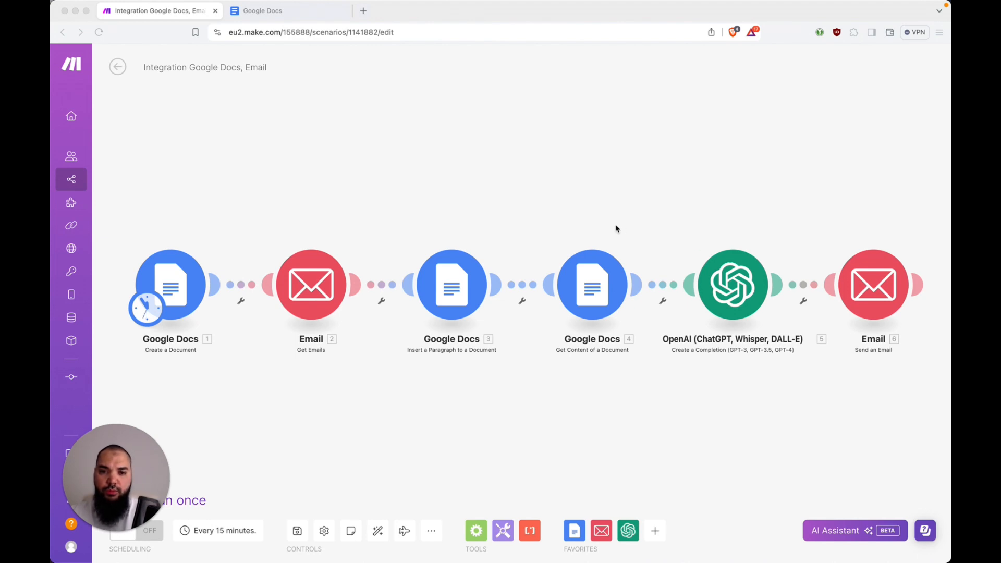
{"action": "left_click", "coordinate": [525, 287]}
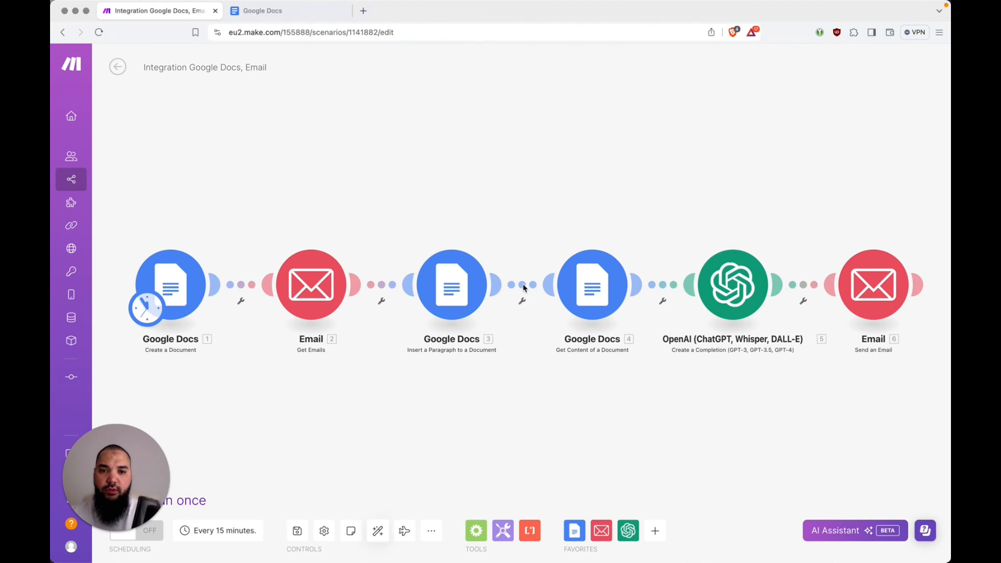
{"action": "right_click", "coordinate": [524, 287]}
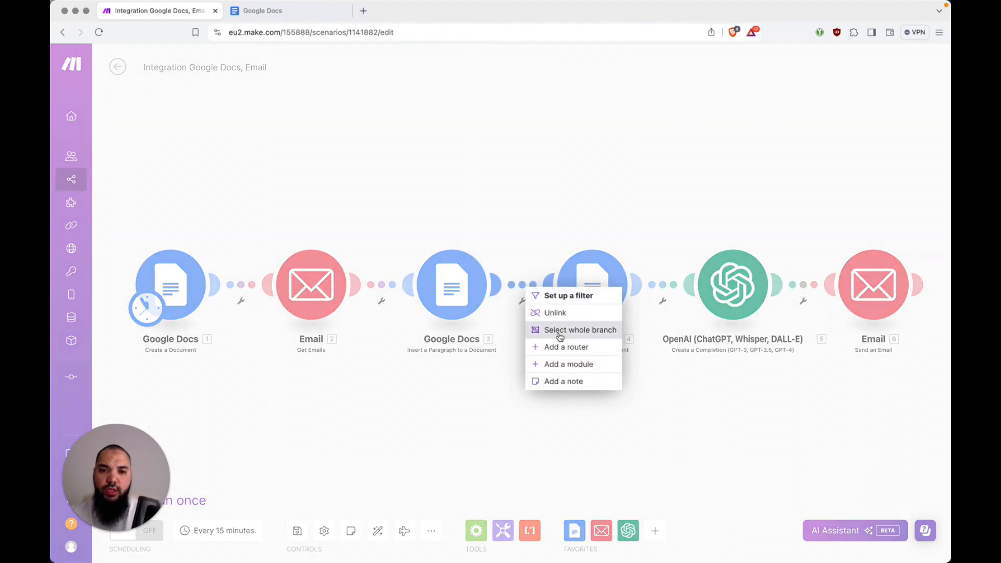
Insert an Array aggregator sourced from Email - Get Emails [2] with Text content, then auto-align
{"action": "left_click", "coordinate": [562, 364]}
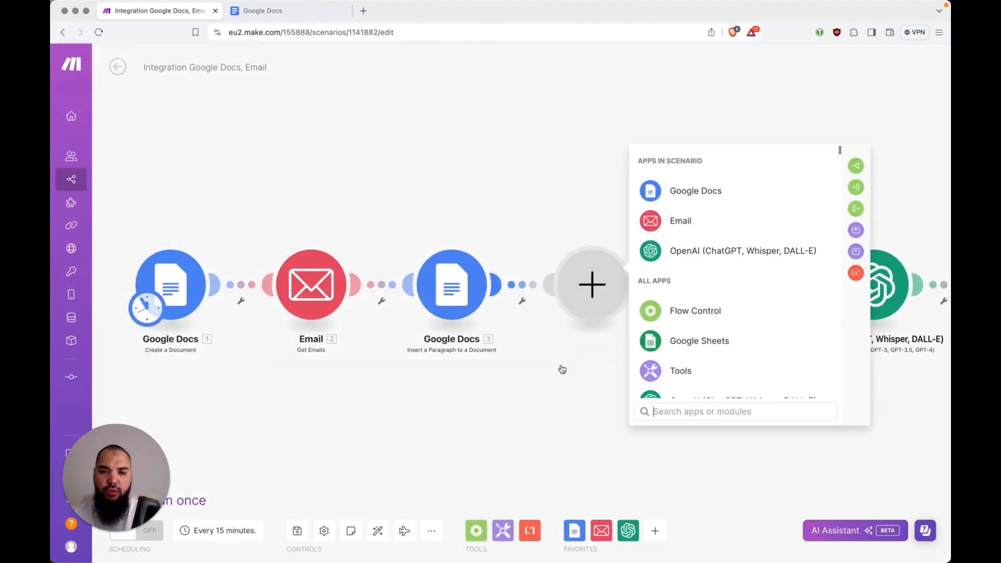
{"action": "left_click", "coordinate": [707, 312]}
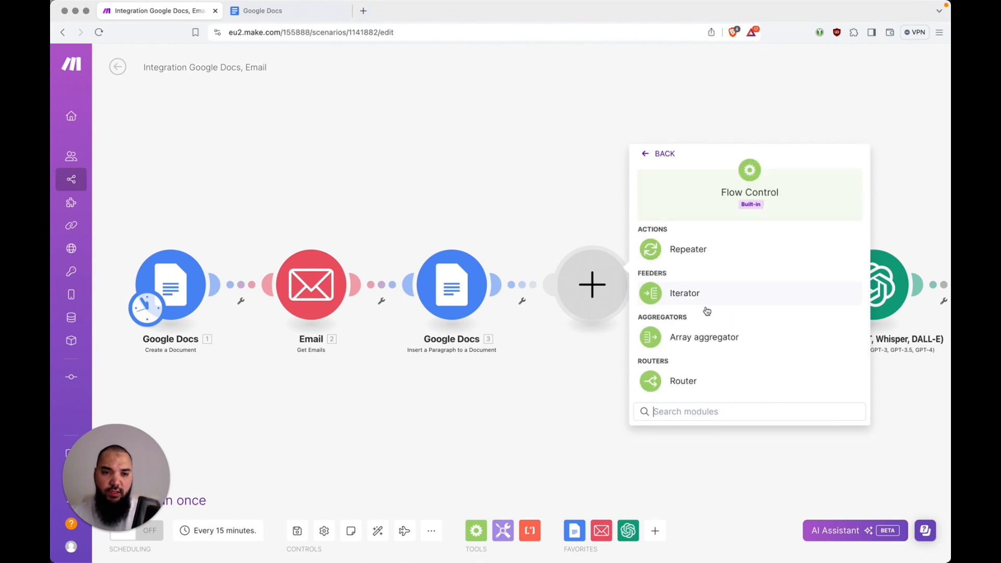
{"action": "left_click", "coordinate": [705, 340]}
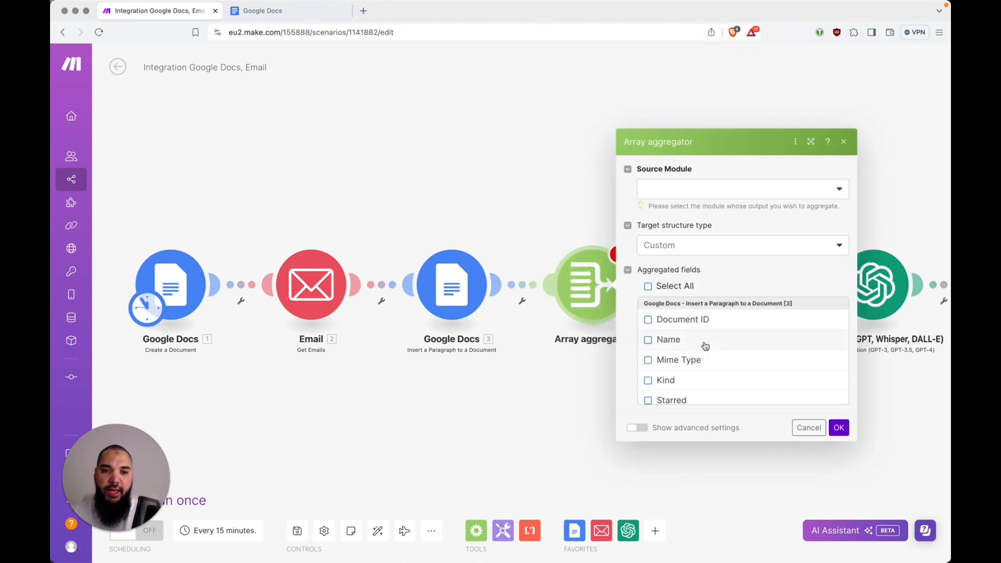
{"action": "left_click", "coordinate": [684, 196]}
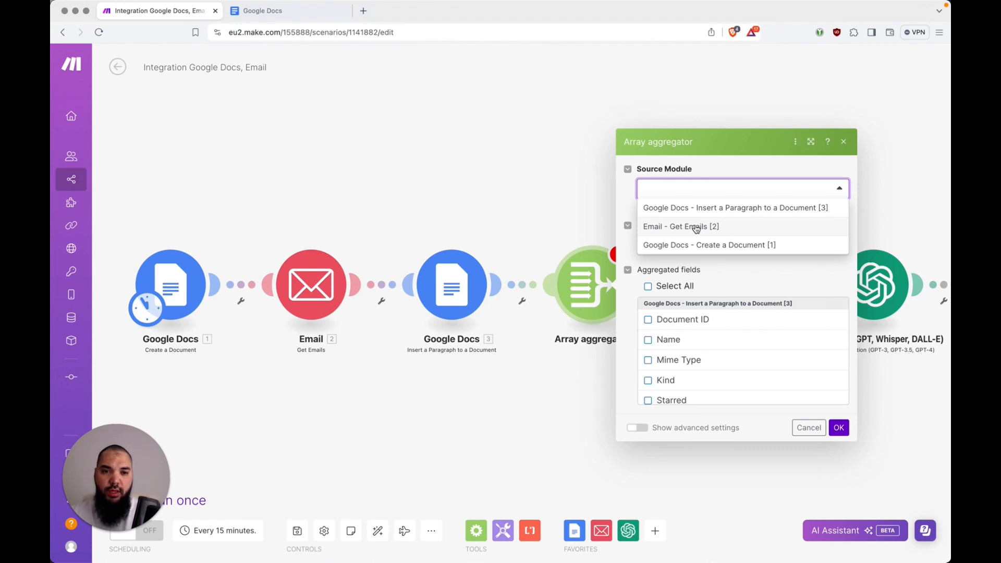
{"action": "left_click", "coordinate": [697, 227]}
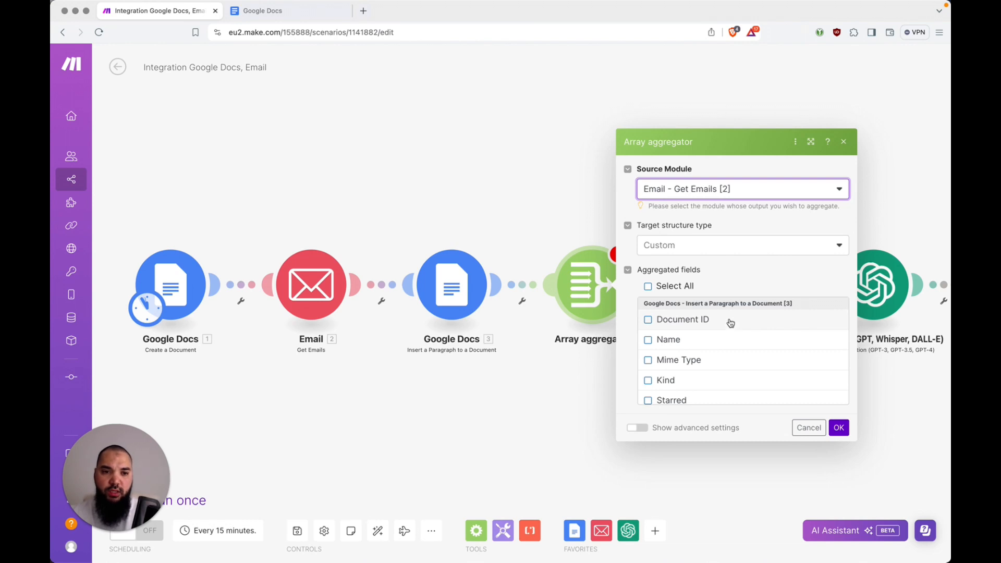
{"action": "scroll", "coordinate": [731, 332], "scroll_direction": "down", "scroll_amount": 10}
{"action": "scroll", "coordinate": [730, 323], "scroll_direction": "down", "scroll_amount": 10}
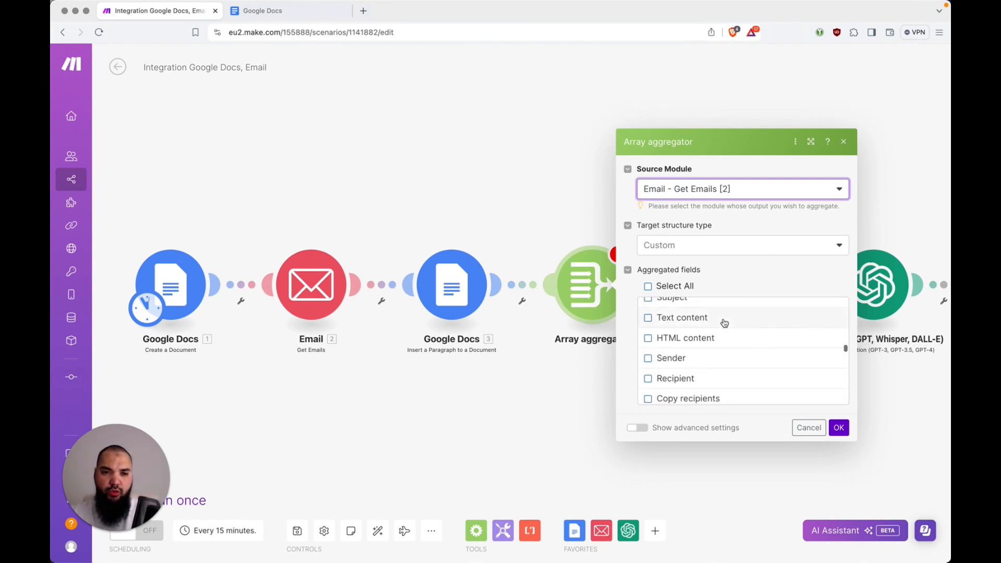
{"action": "left_click", "coordinate": [690, 319]}
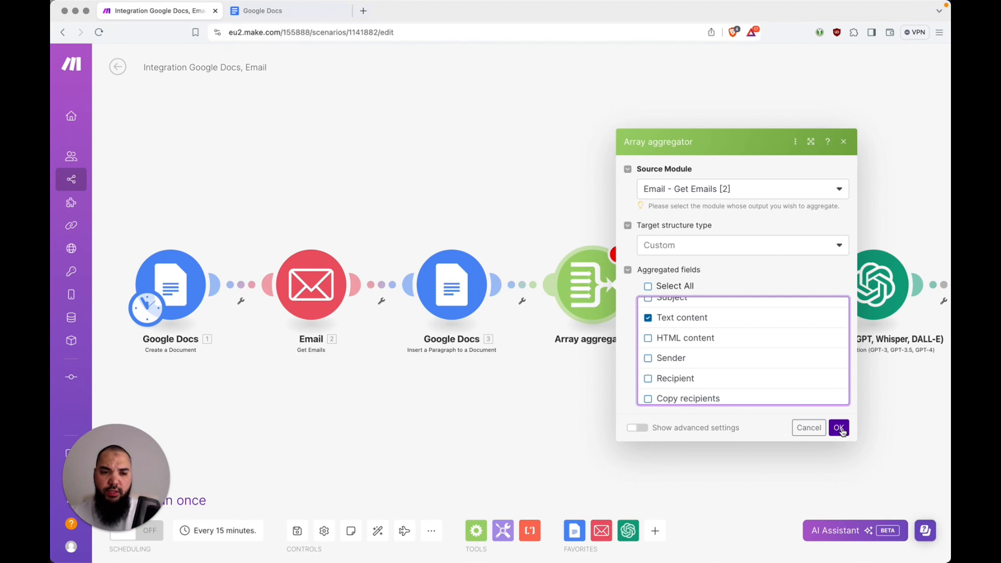
{"action": "left_click", "coordinate": [839, 428]}
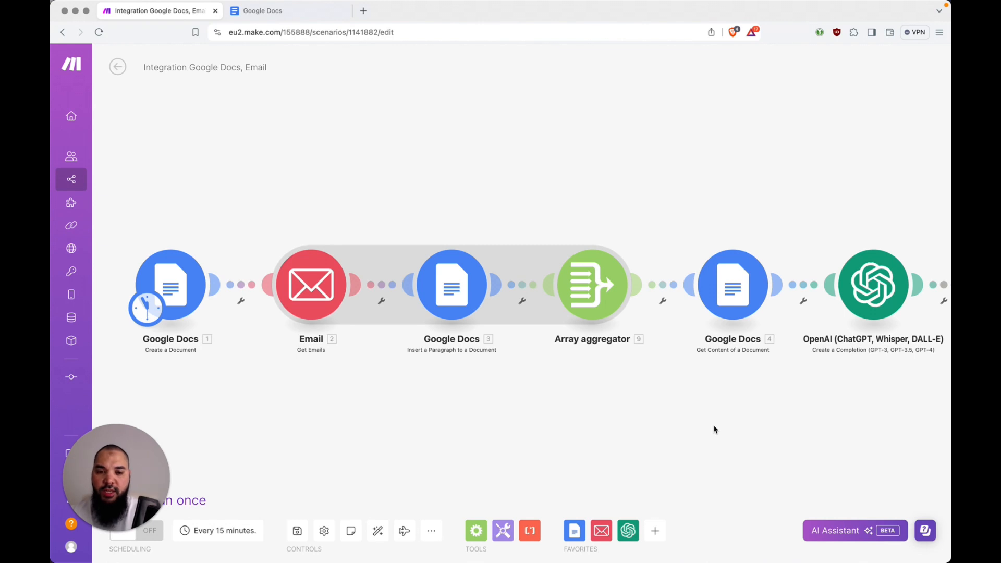
{"action": "left_click", "coordinate": [379, 531]}
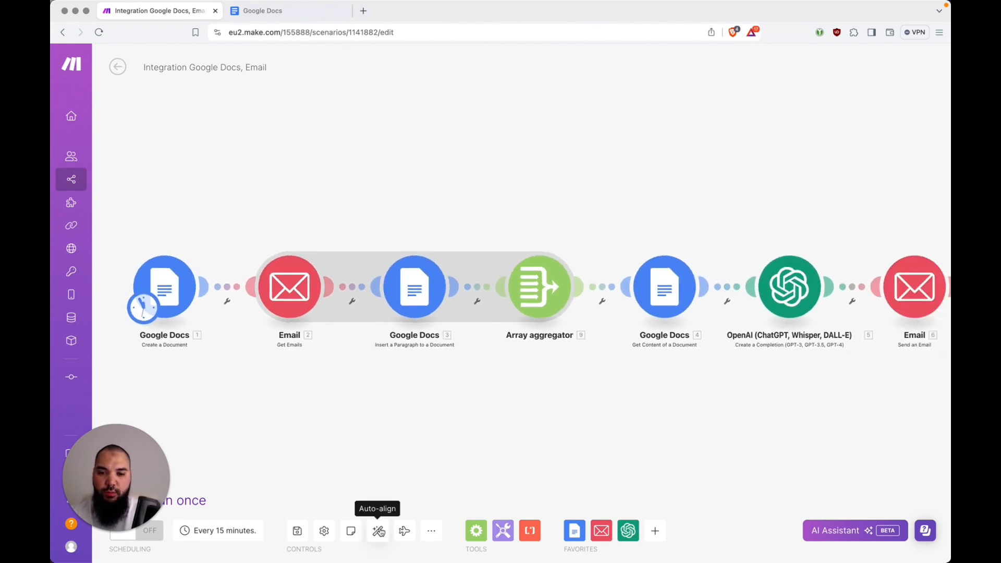
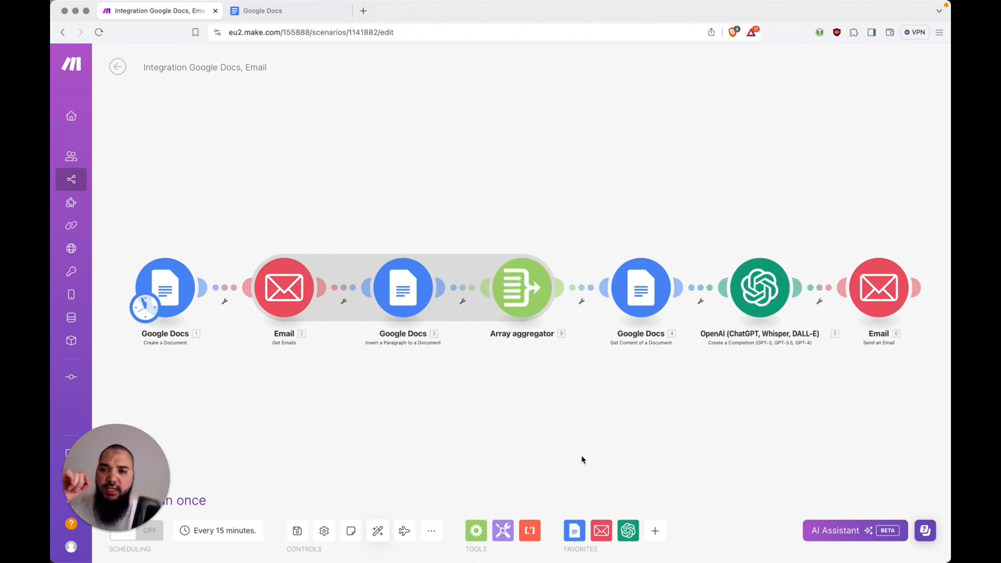
Save the scenario's changes while heading to the Data stores page
{"action": "mouse_move", "coordinate": [58, 281]}
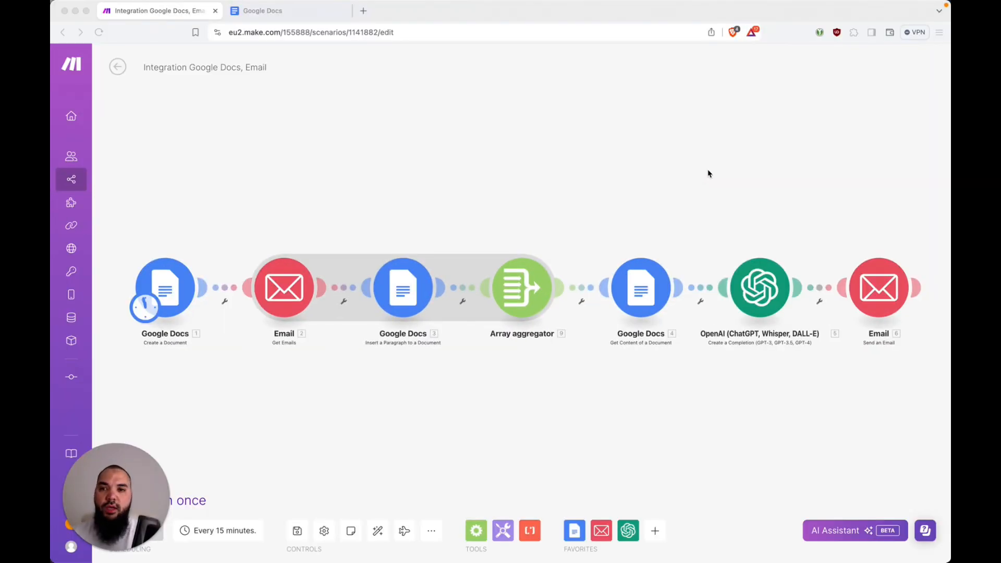
{"action": "mouse_move", "coordinate": [82, 177]}
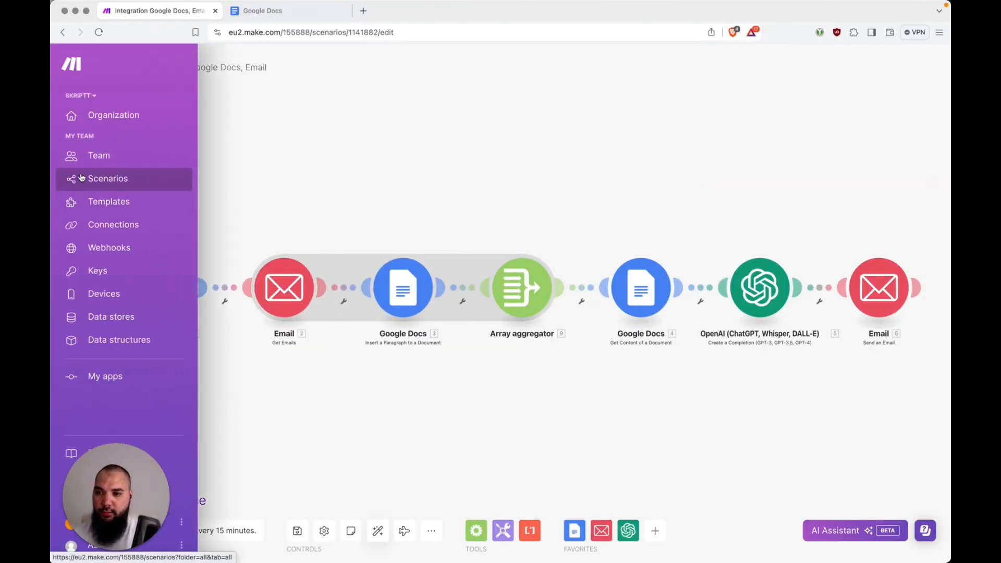
{"action": "left_click", "coordinate": [117, 313]}
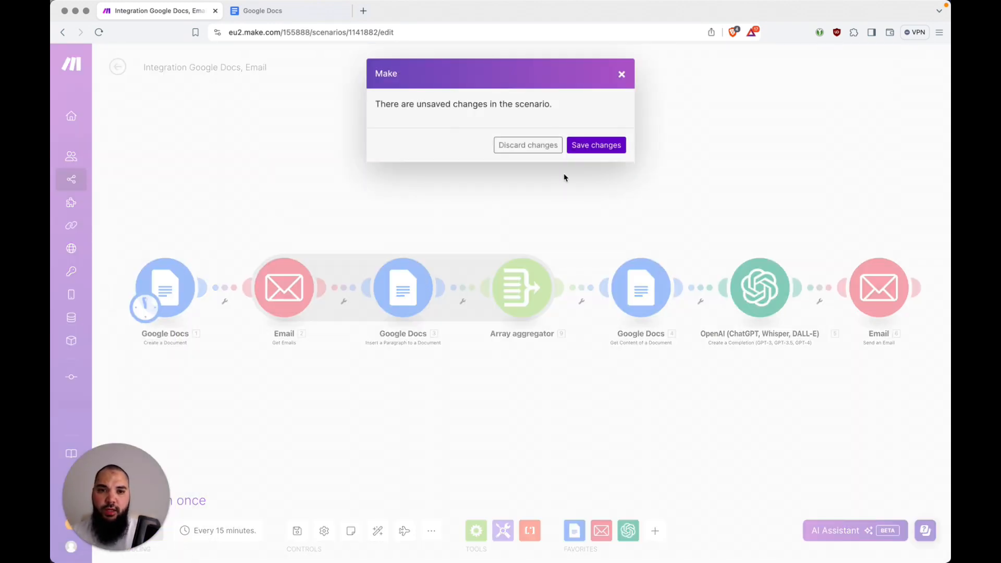
{"action": "left_click", "coordinate": [603, 147]}
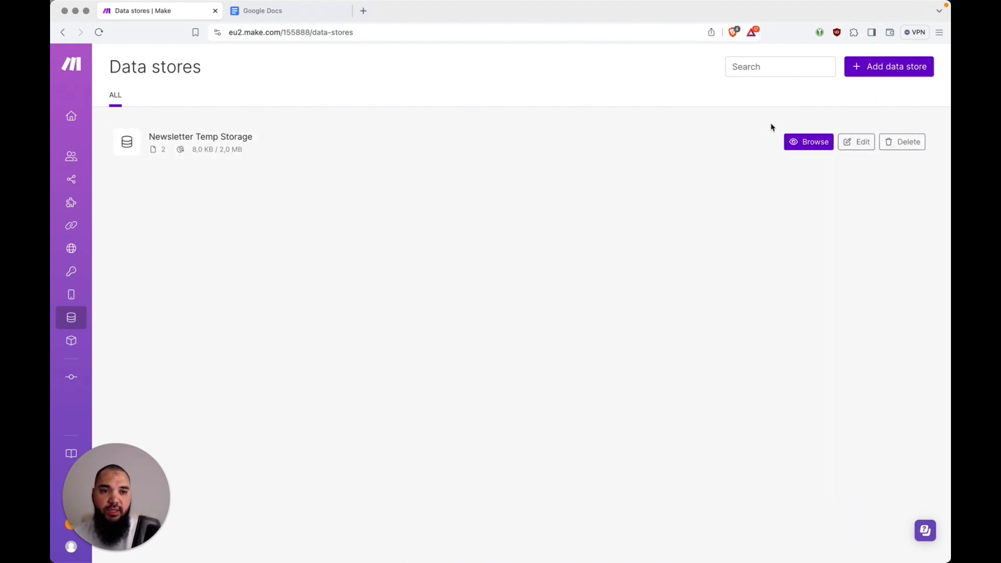
Start a new data store and name it 'Newsletter Temp Storage 2'
{"action": "left_click", "coordinate": [879, 75]}
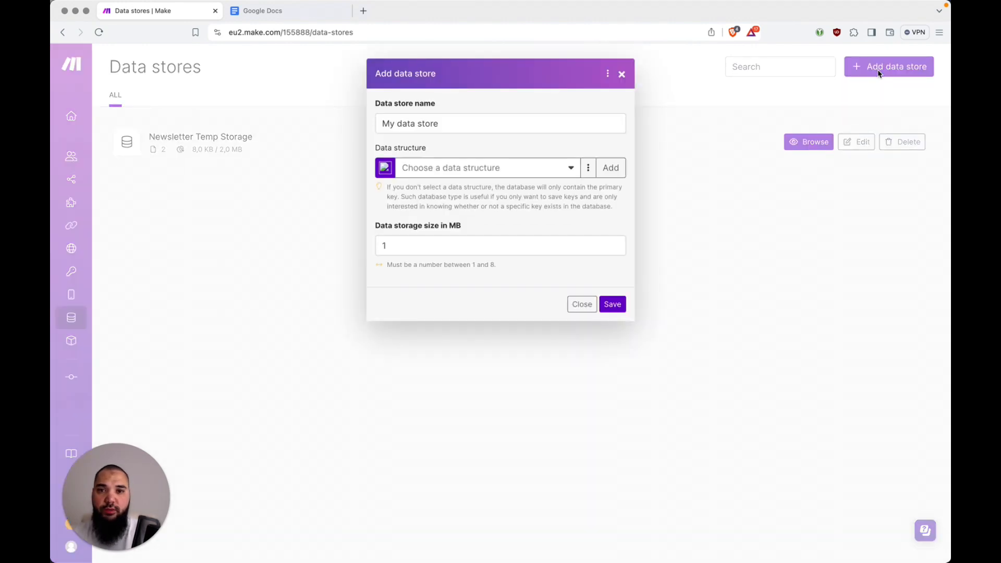
{"action": "triple_click", "coordinate": [554, 124]}
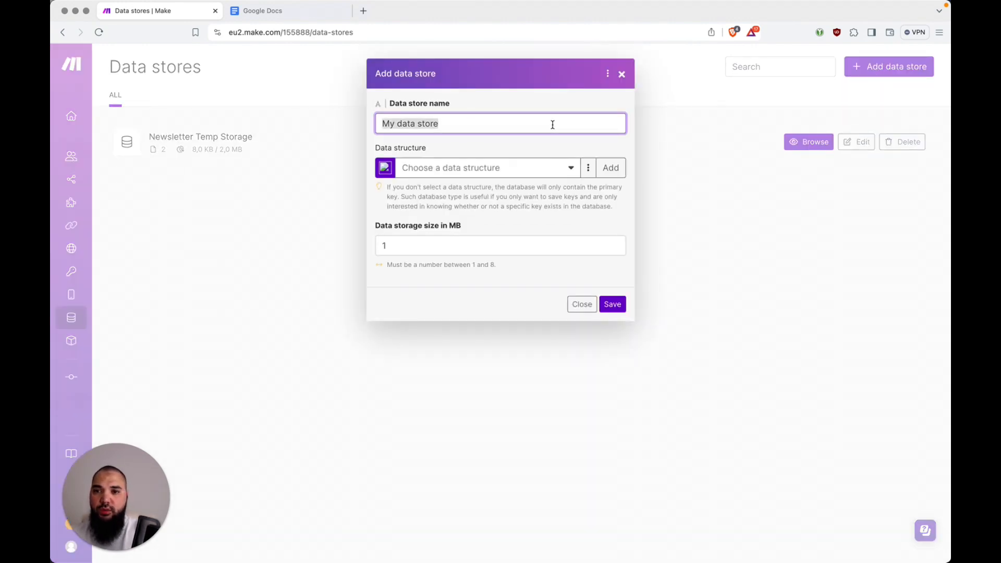
{"action": "type", "text": "Newsletter Automation Demo"}
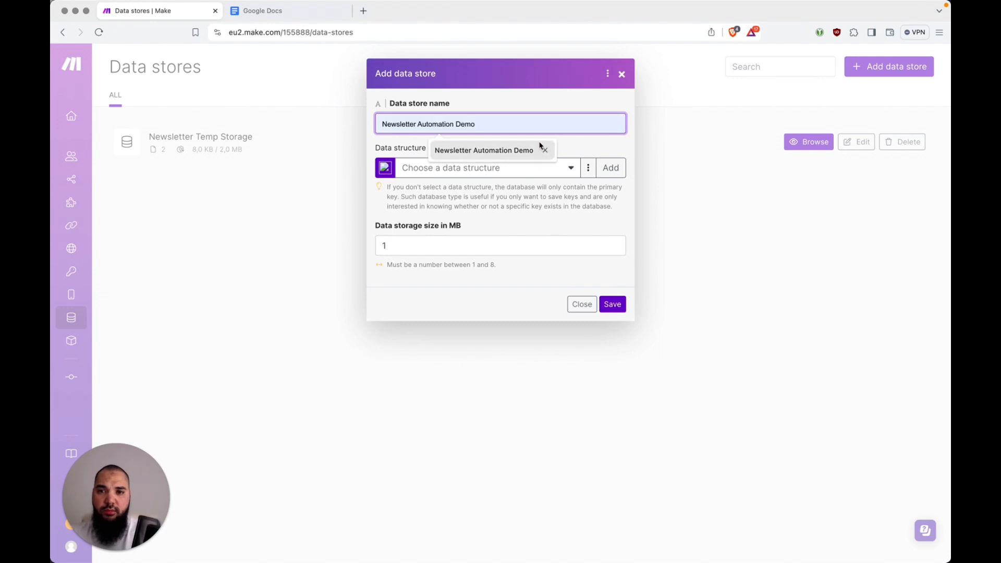
{"action": "left_click", "coordinate": [542, 150]}
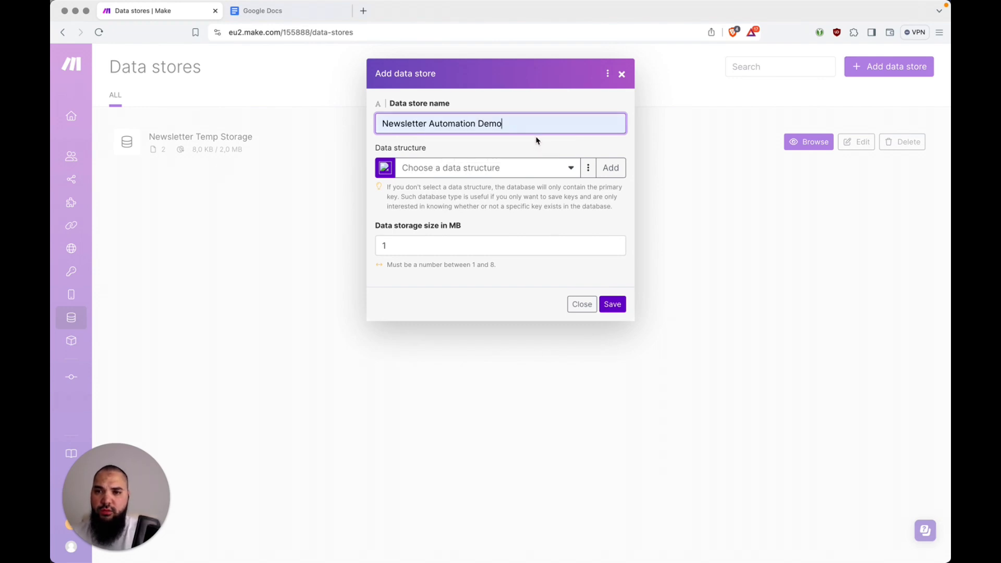
{"action": "key", "text": "alt+BackSpace"}
{"action": "key", "text": "alt+BackSpace"}
{"action": "type", "text": "Temp"}
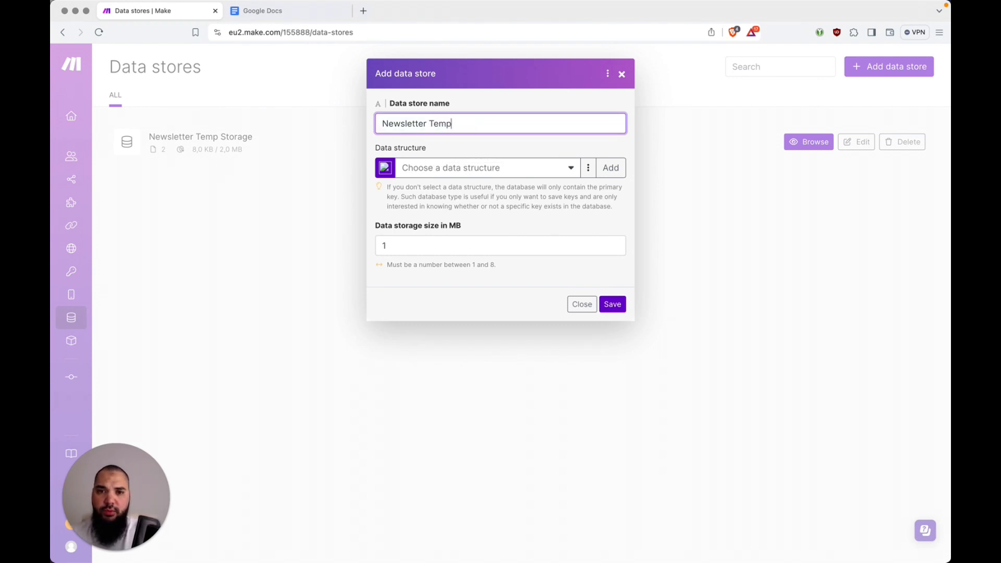
{"action": "type", "text": " Storage 2"}
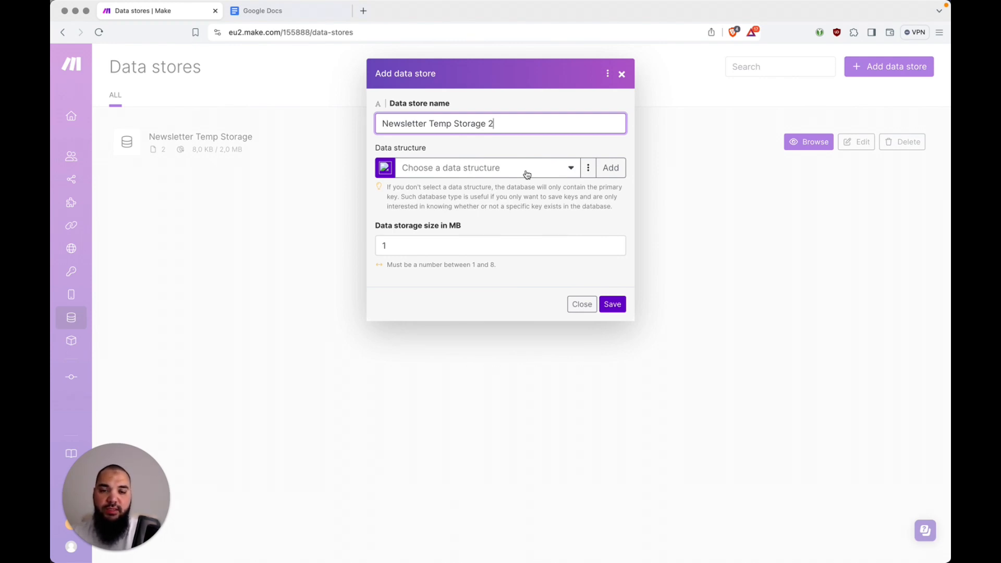
Begin a data structure for the store, then discard it and review the existing structures
{"action": "left_click", "coordinate": [609, 174]}
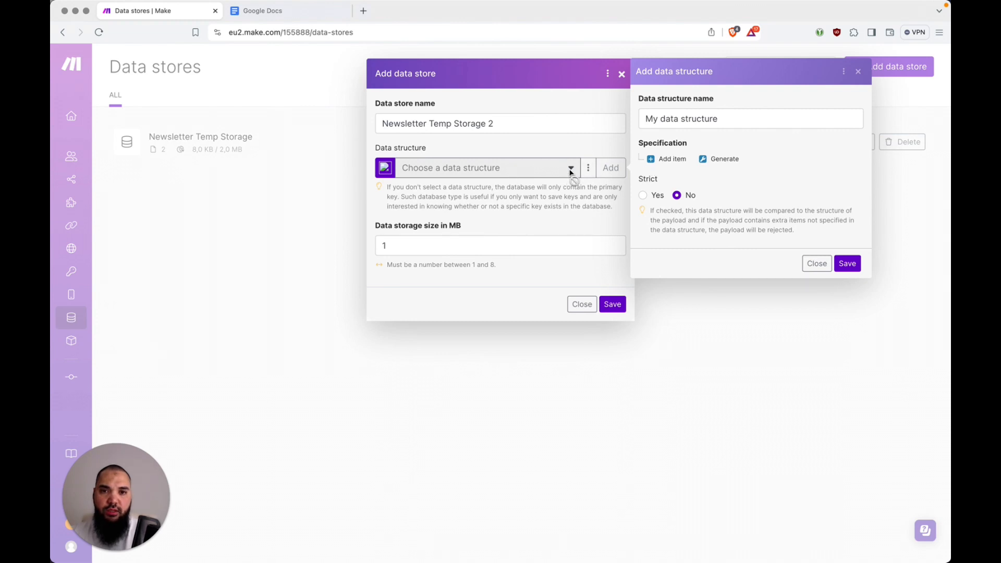
{"action": "left_click", "coordinate": [747, 123]}
{"action": "key", "text": "super+a"}
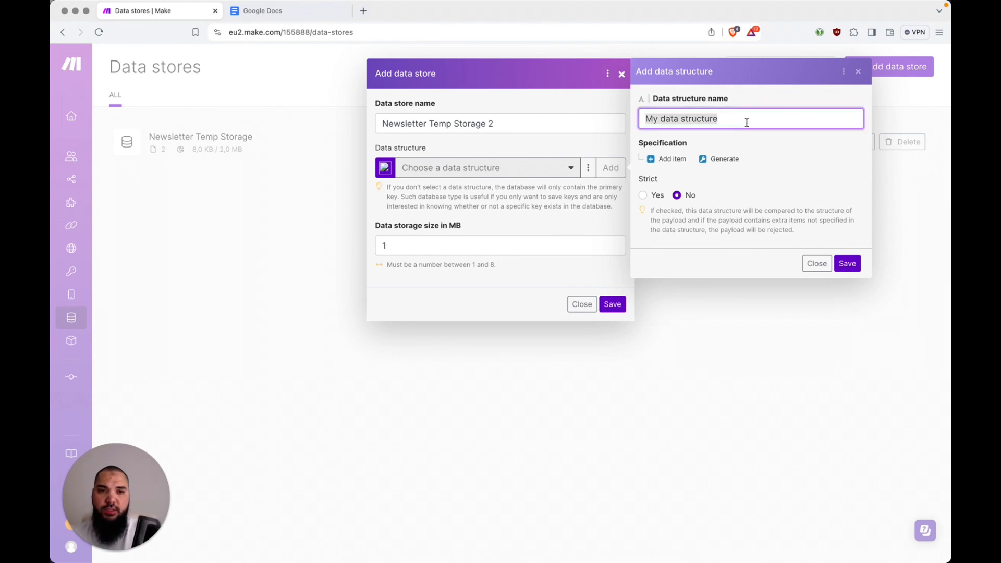
{"action": "left_click", "coordinate": [510, 145]}
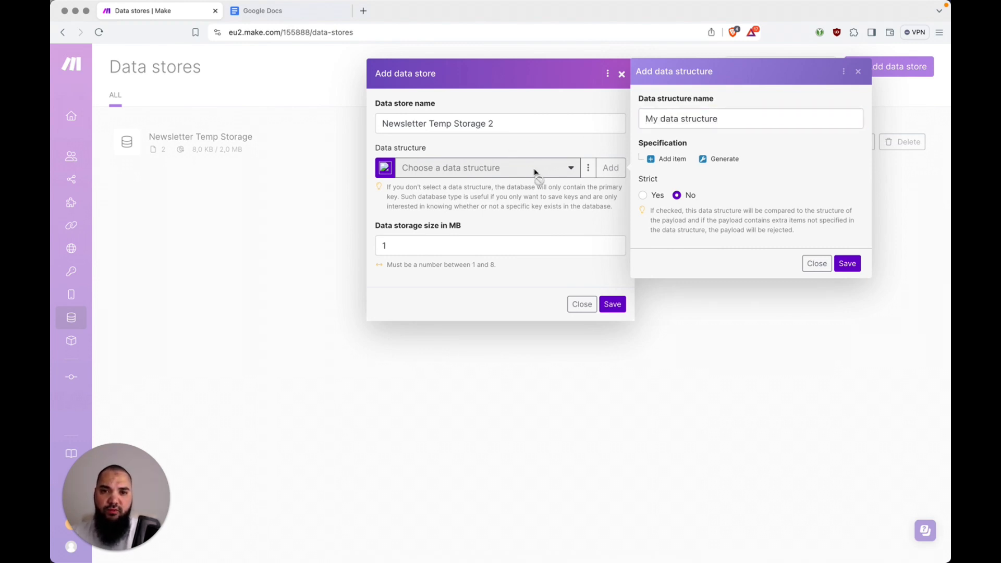
{"action": "left_click", "coordinate": [816, 263]}
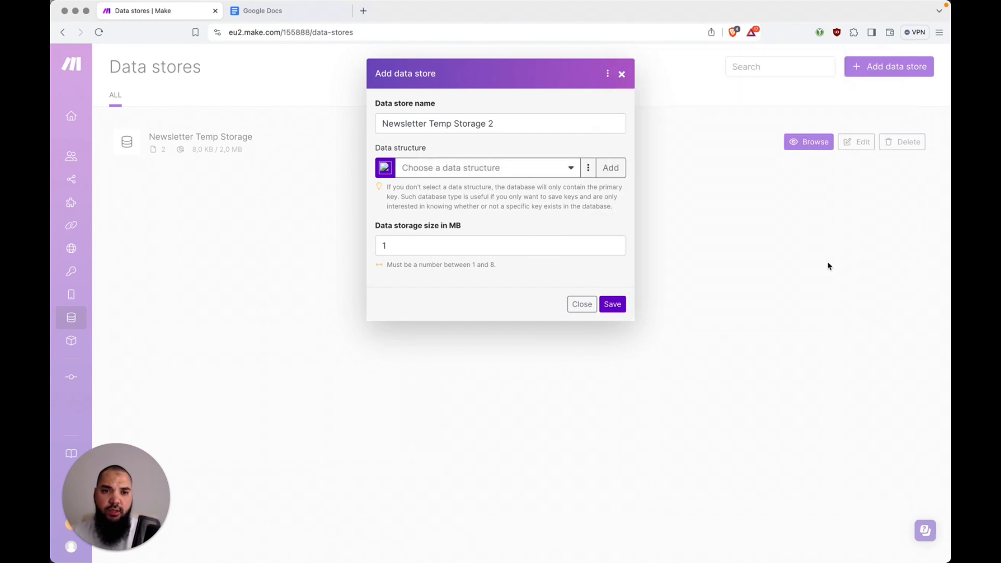
{"action": "left_click", "coordinate": [569, 168]}
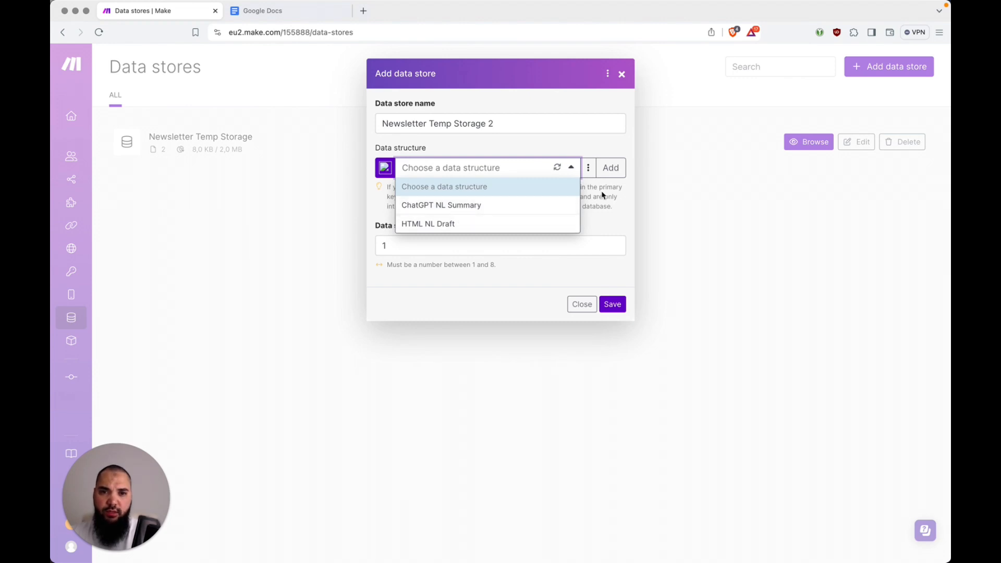
Name a fresh data structure 'HTML NL Draft 2' and add its first blank field
{"action": "left_click", "coordinate": [610, 168]}
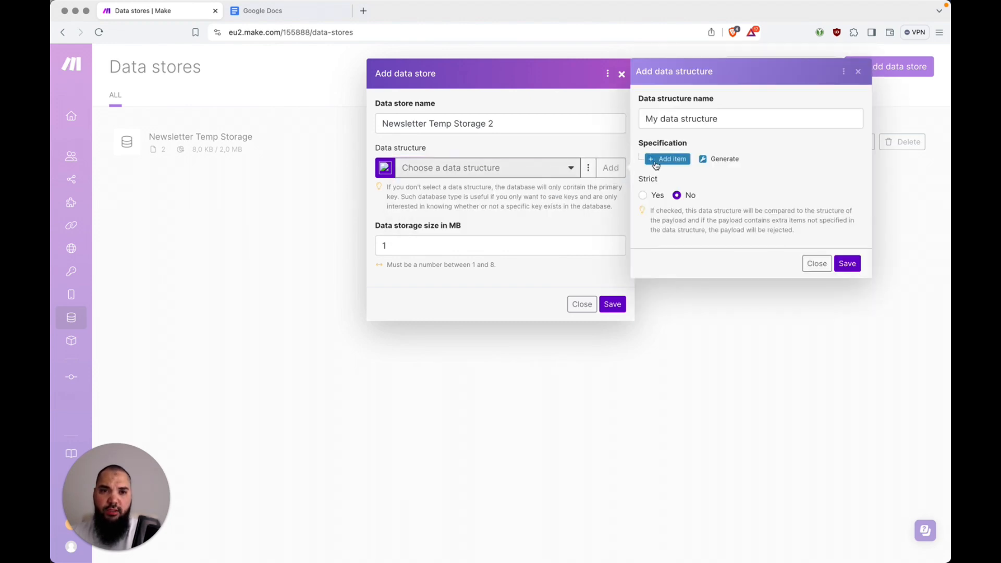
{"action": "triple_click", "coordinate": [727, 119]}
{"action": "type", "text": "HTML"}
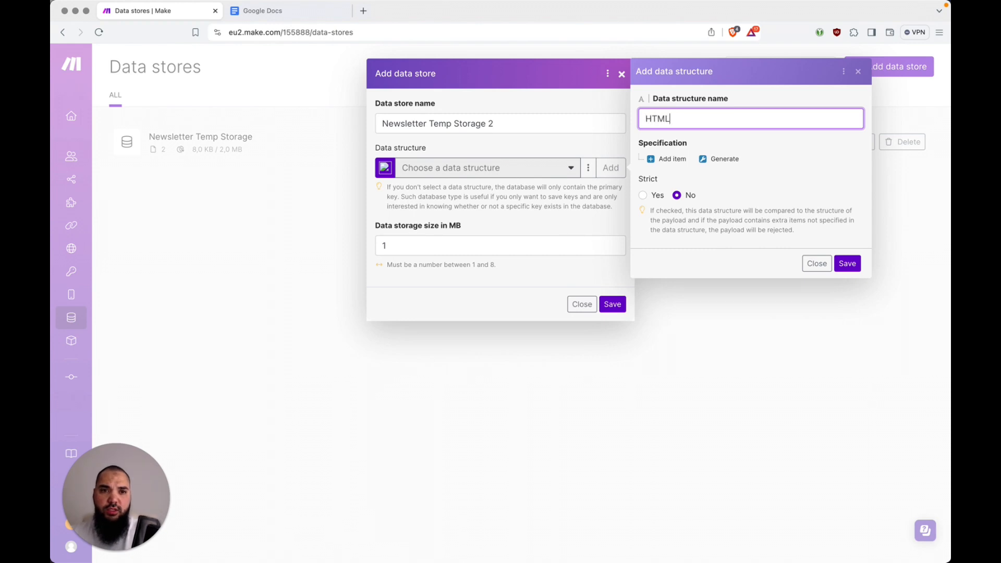
{"action": "type", "text": " NL "}
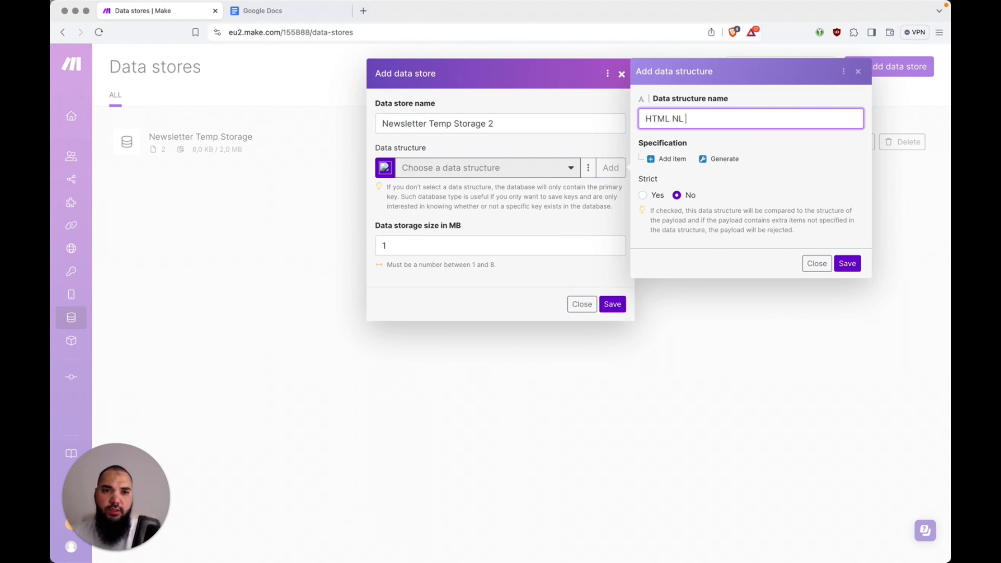
{"action": "type", "text": "Draft 2"}
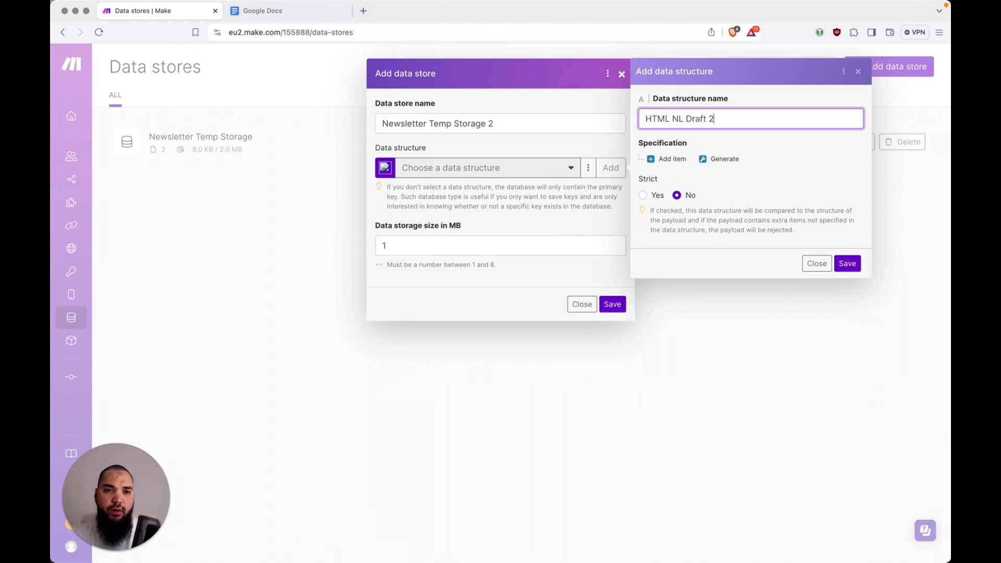
{"action": "left_click", "coordinate": [674, 159]}
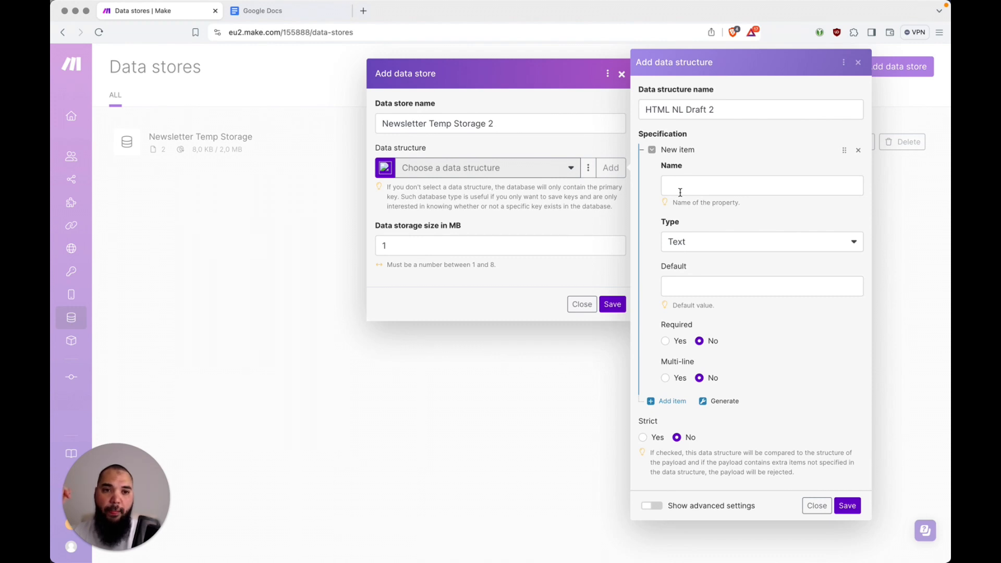
Define the first field as content_id with type Text
{"action": "left_click", "coordinate": [710, 183]}
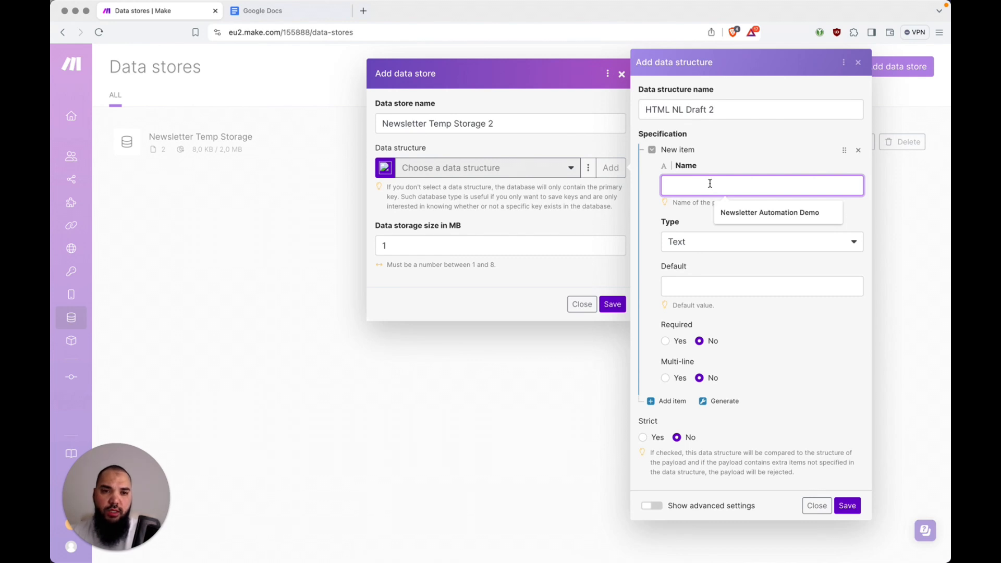
{"action": "type", "text": "content_id"}
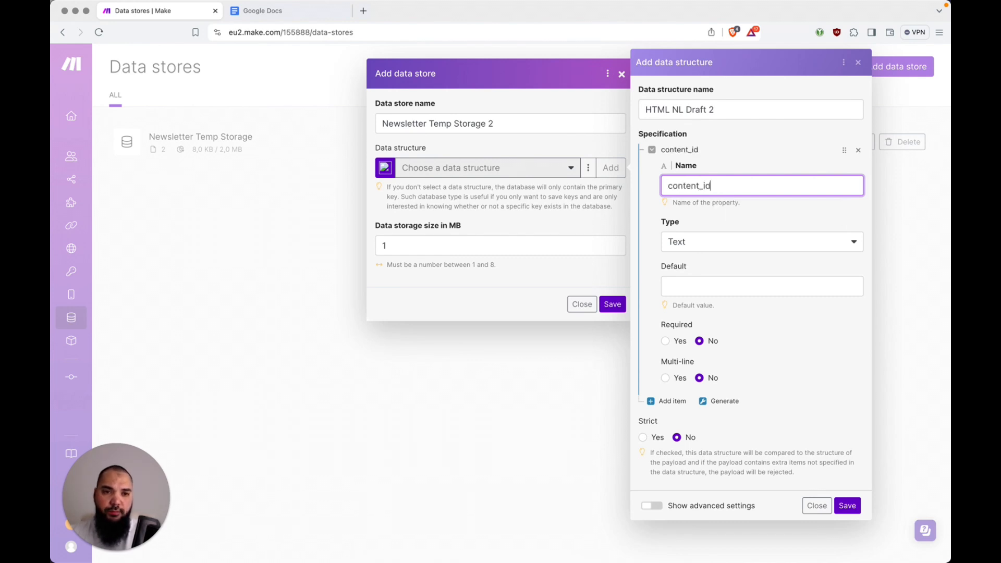
{"action": "left_click", "coordinate": [709, 243]}
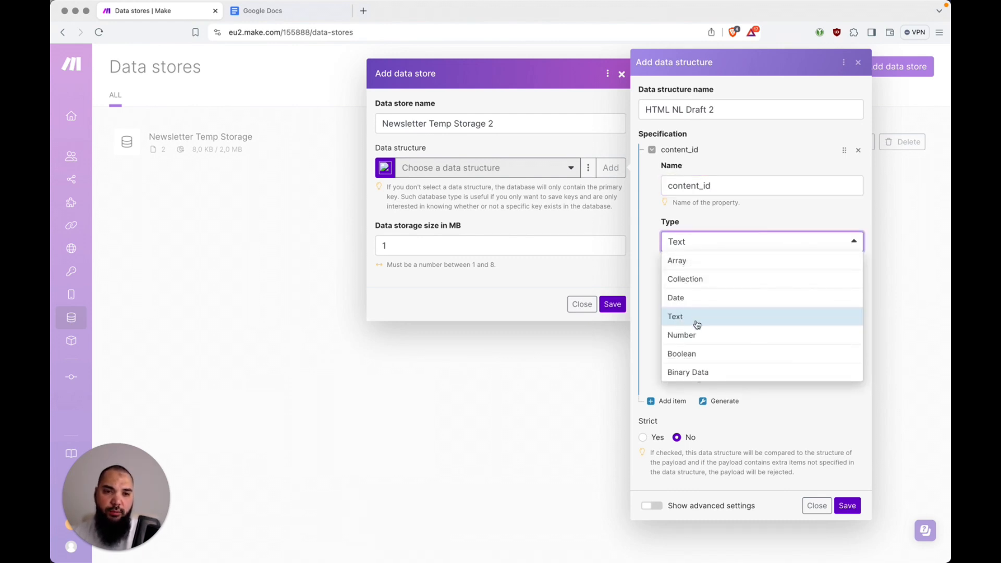
{"action": "left_click", "coordinate": [734, 221]}
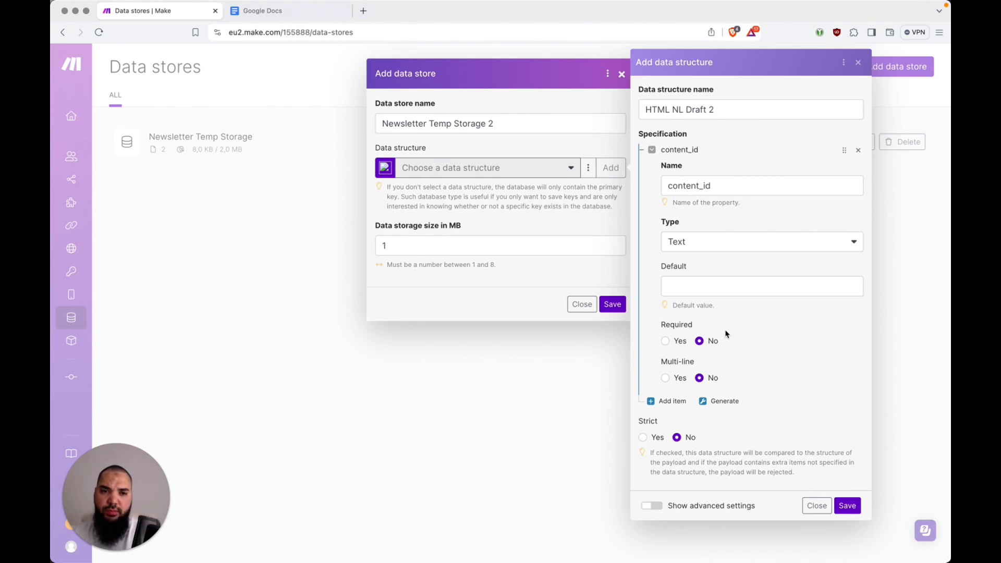
{"action": "left_click", "coordinate": [653, 154]}
Add a second Text field named html_content
{"action": "left_click", "coordinate": [656, 168]}
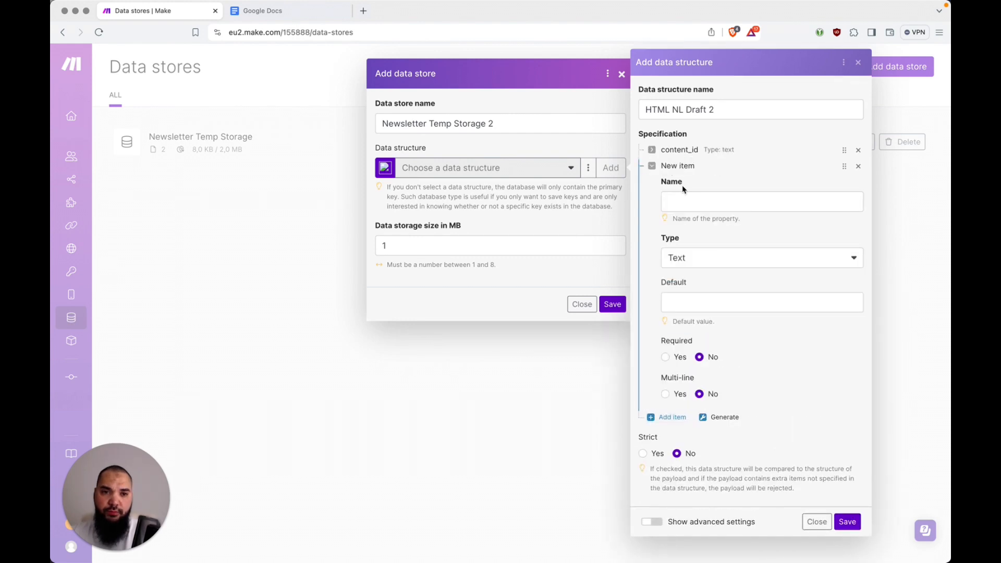
{"action": "left_click", "coordinate": [705, 204]}
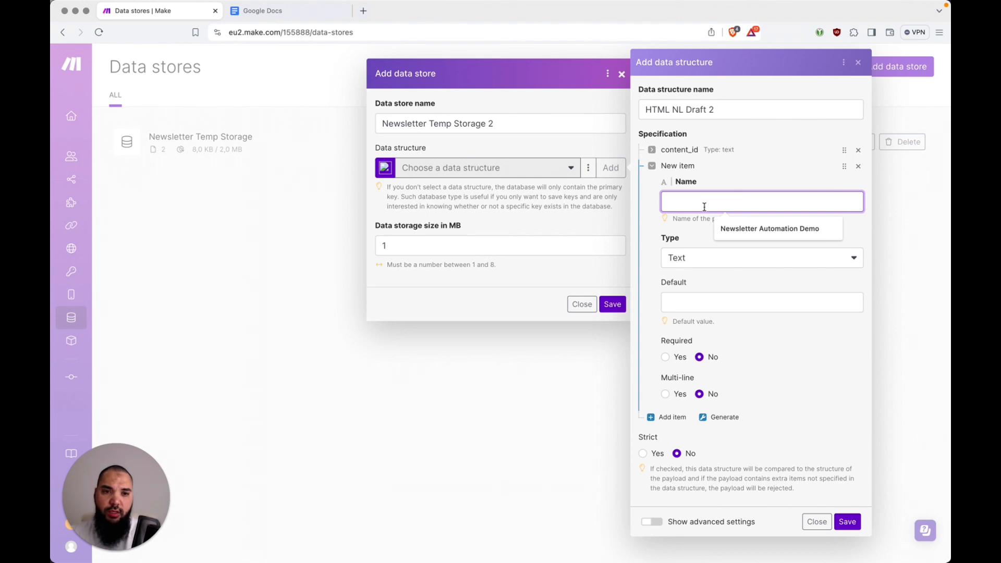
{"action": "type", "text": "htm"}
{"action": "key", "text": "BackSpace"}
{"action": "type", "text": "l"}
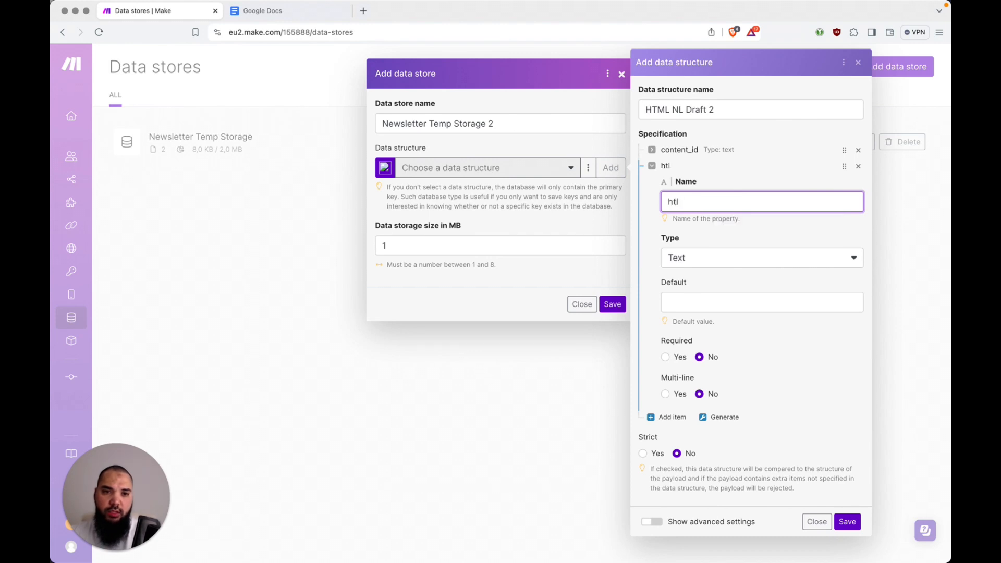
{"action": "key", "text": "BackSpace"}
{"action": "type", "text": "ml_content"}
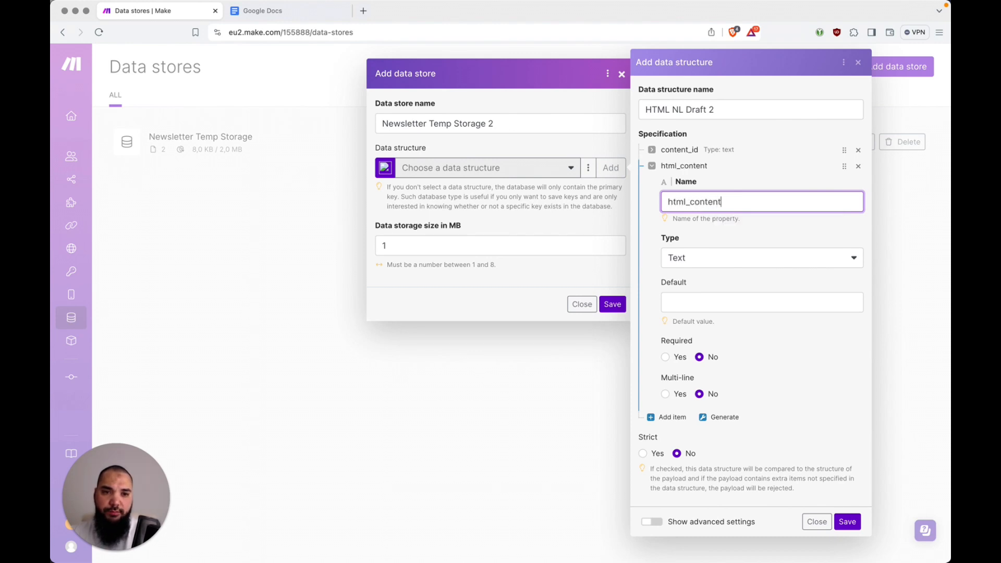
{"action": "left_click", "coordinate": [716, 267]}
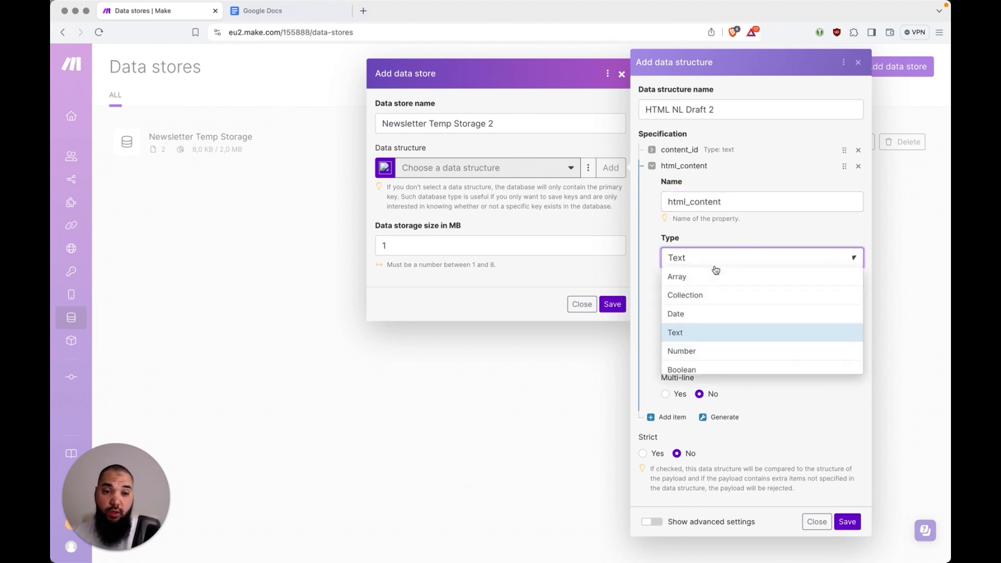
{"action": "left_click", "coordinate": [738, 263]}
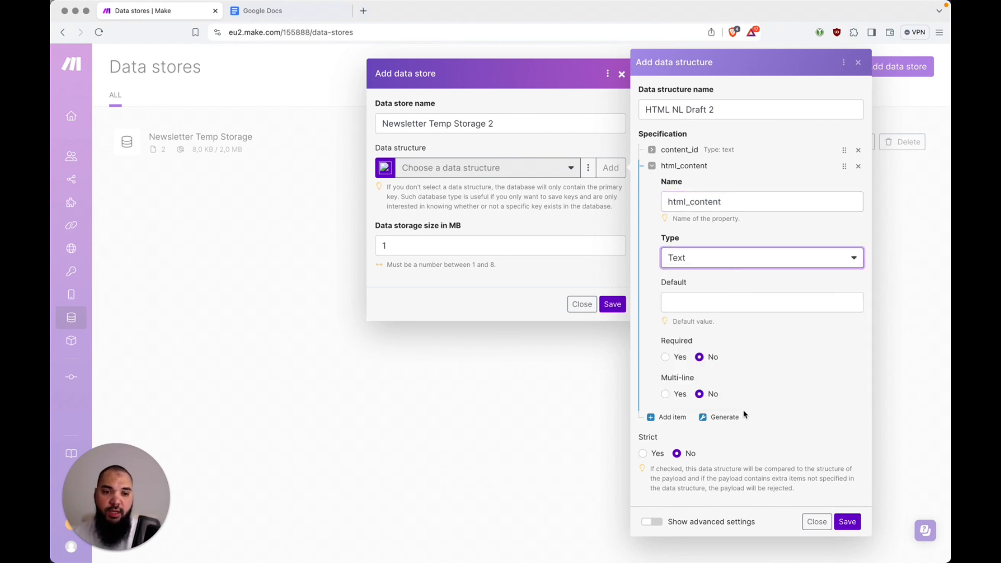
{"action": "left_click", "coordinate": [652, 165]}
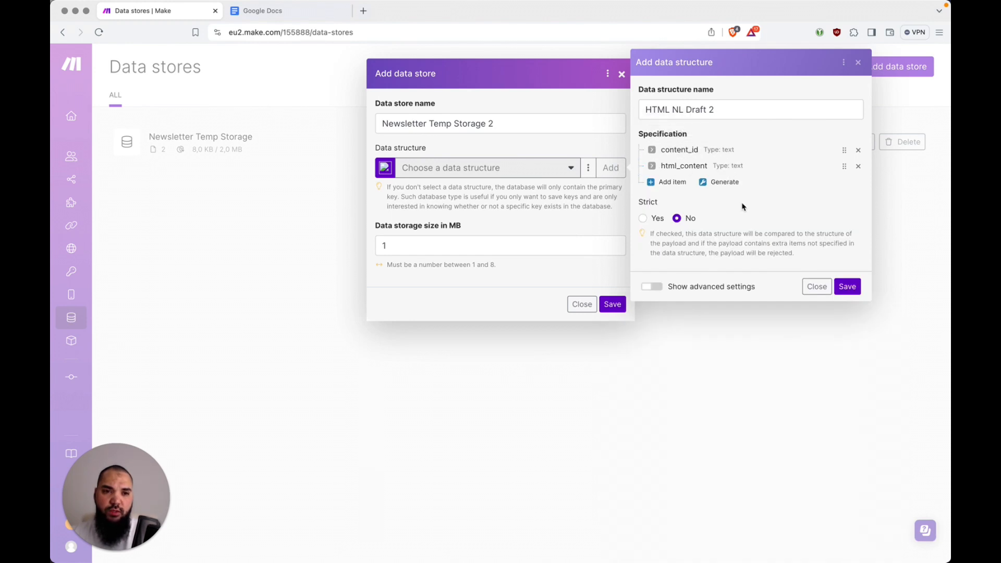
Save the HTML NL Draft 2 structure and create the data store with 2 MB storage size
{"action": "left_click", "coordinate": [847, 288]}
{"action": "left_click", "coordinate": [477, 251]}
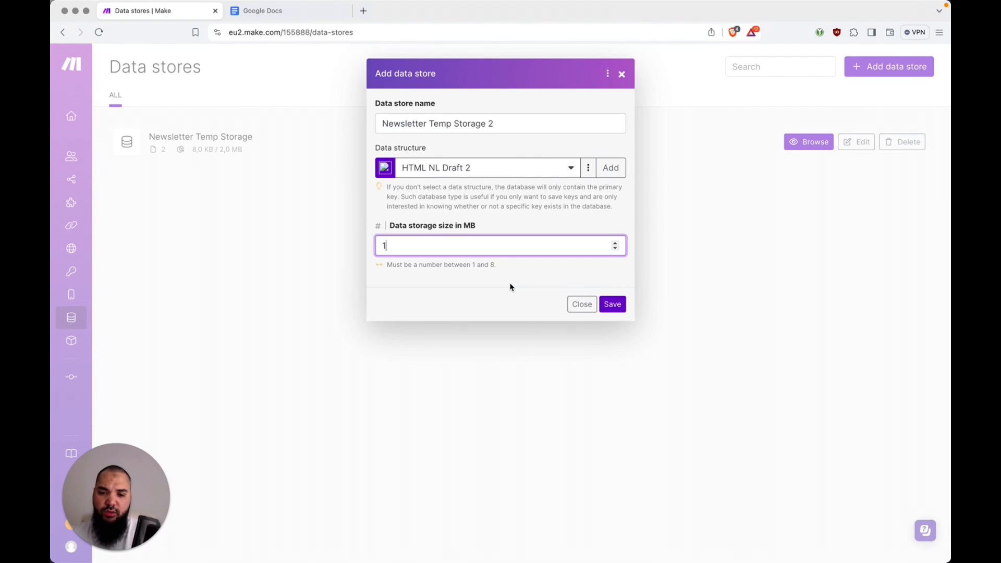
{"action": "key", "text": "BackSpace"}
{"action": "type", "text": "2"}
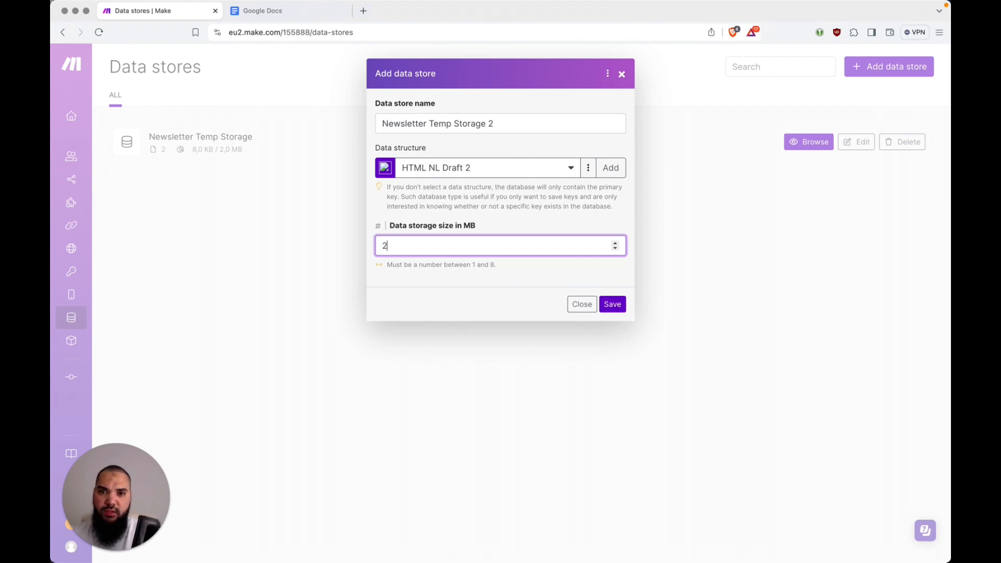
{"action": "left_click", "coordinate": [612, 306]}
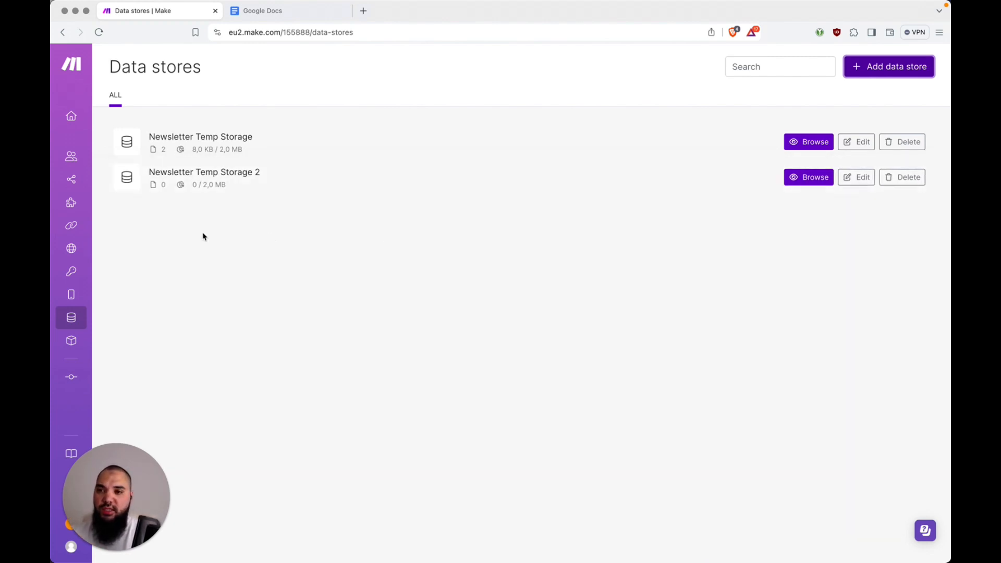
Open the Integration Google Docs, Email scenario in the Newsletter Automation Demo folder
{"action": "mouse_move", "coordinate": [79, 229]}
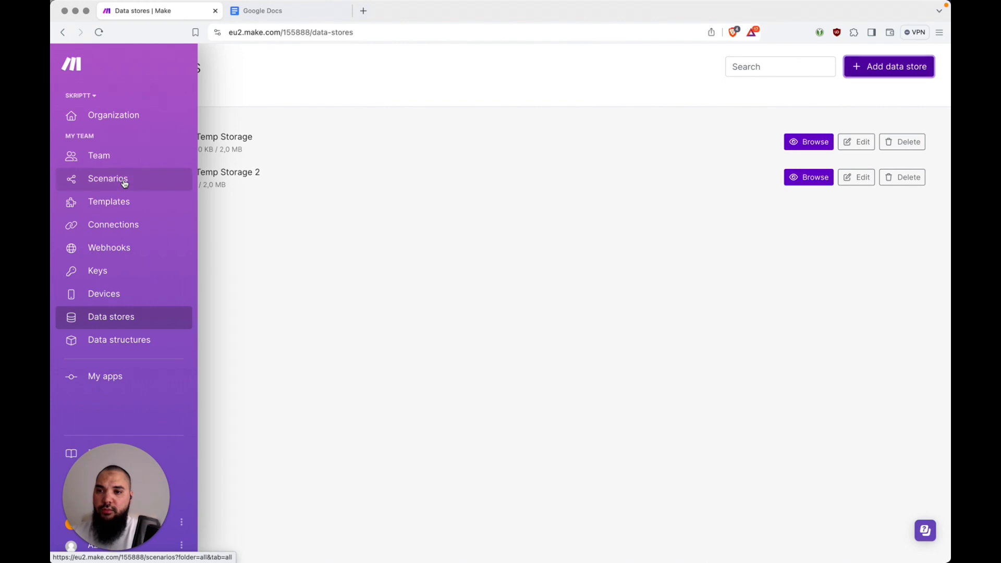
{"action": "left_click", "coordinate": [125, 183]}
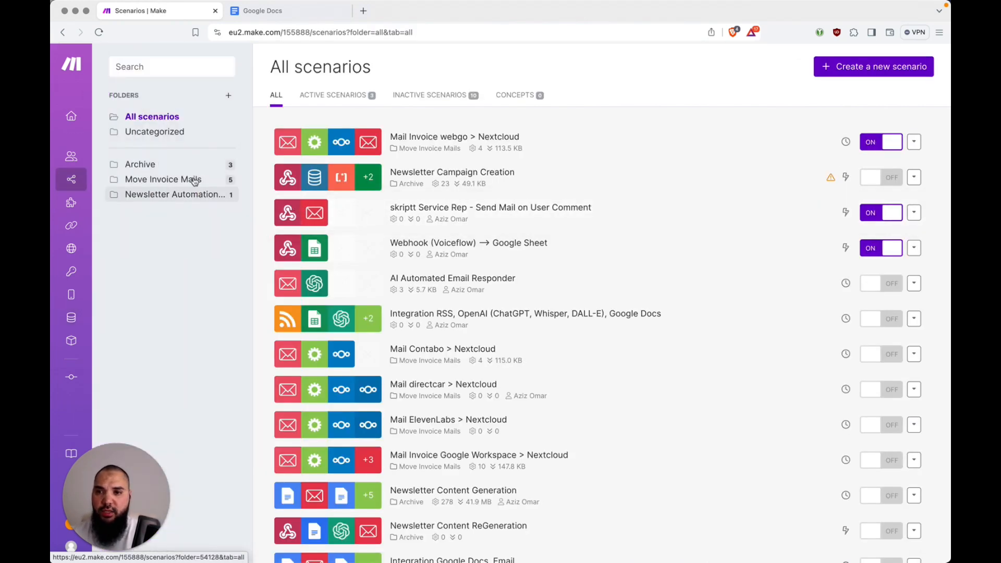
{"action": "left_click", "coordinate": [187, 194]}
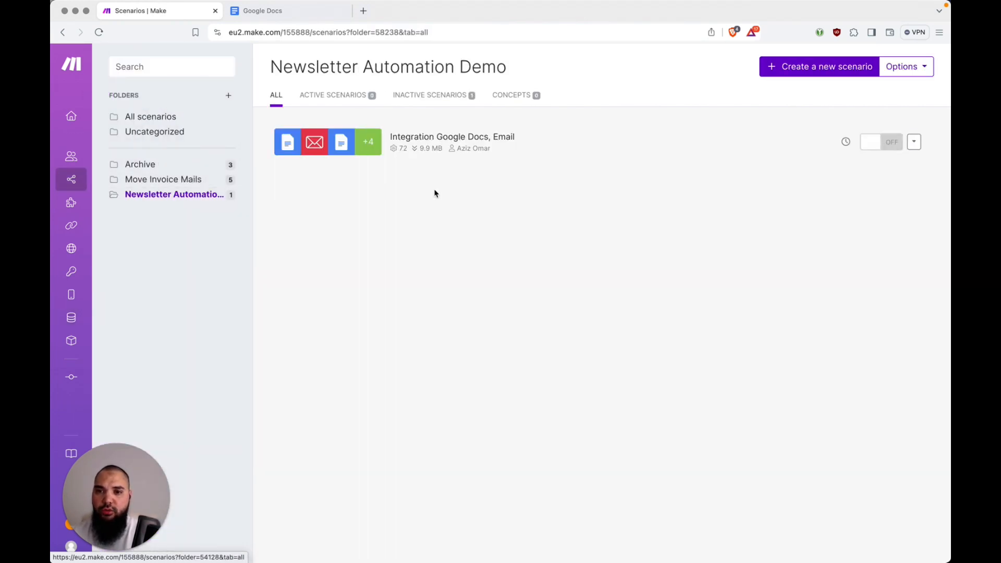
{"action": "left_click", "coordinate": [468, 147]}
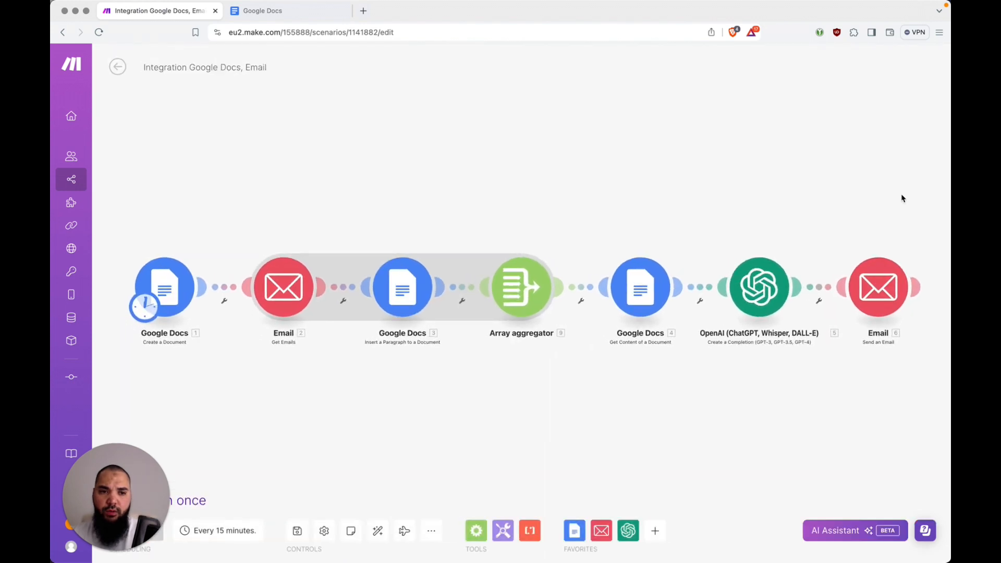
Add a Data store Add/replace a record module after Email, using Newsletter Temp Storage 2
{"action": "left_click", "coordinate": [917, 287]}
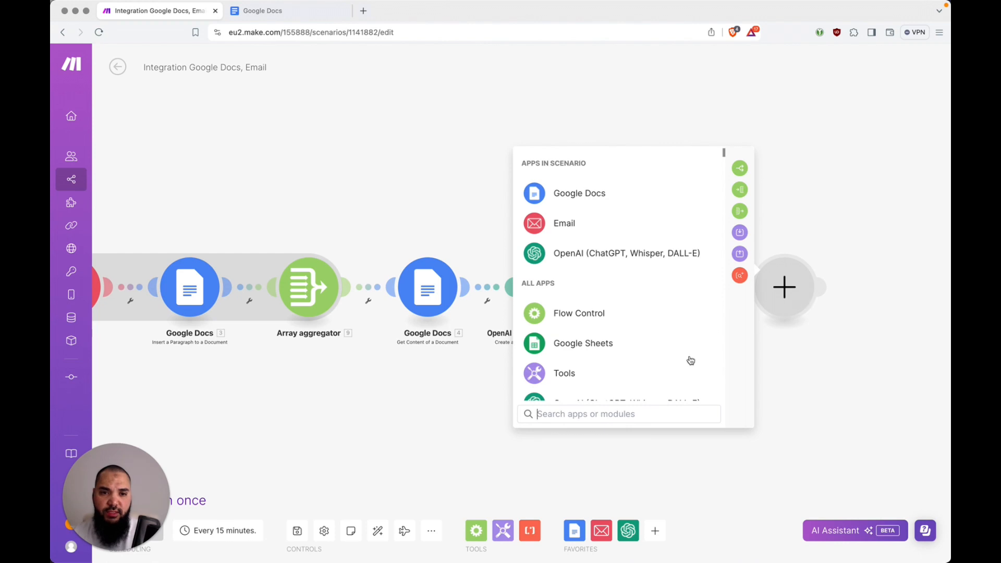
{"action": "left_click", "coordinate": [614, 414]}
{"action": "type", "text": "data"}
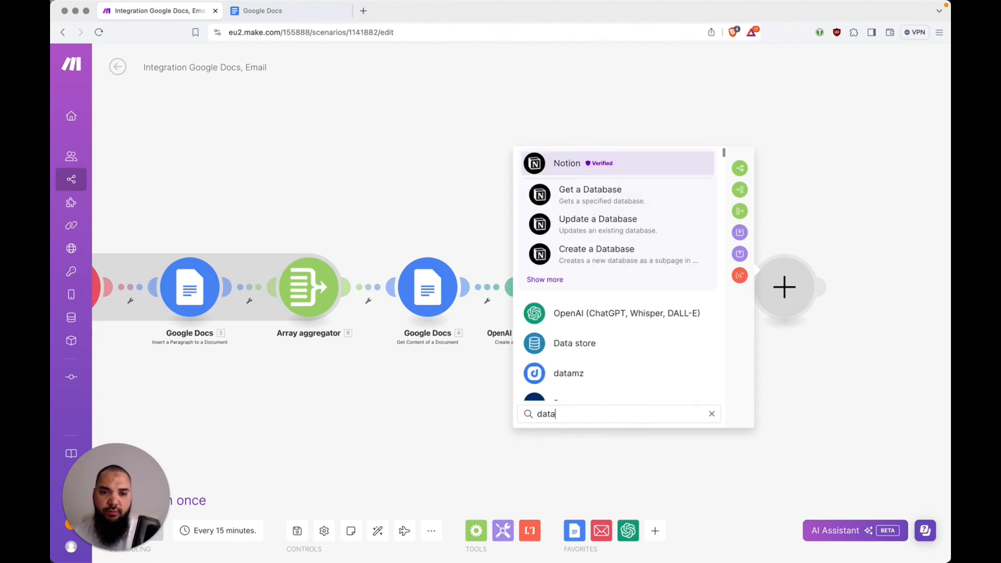
{"action": "left_click", "coordinate": [584, 349]}
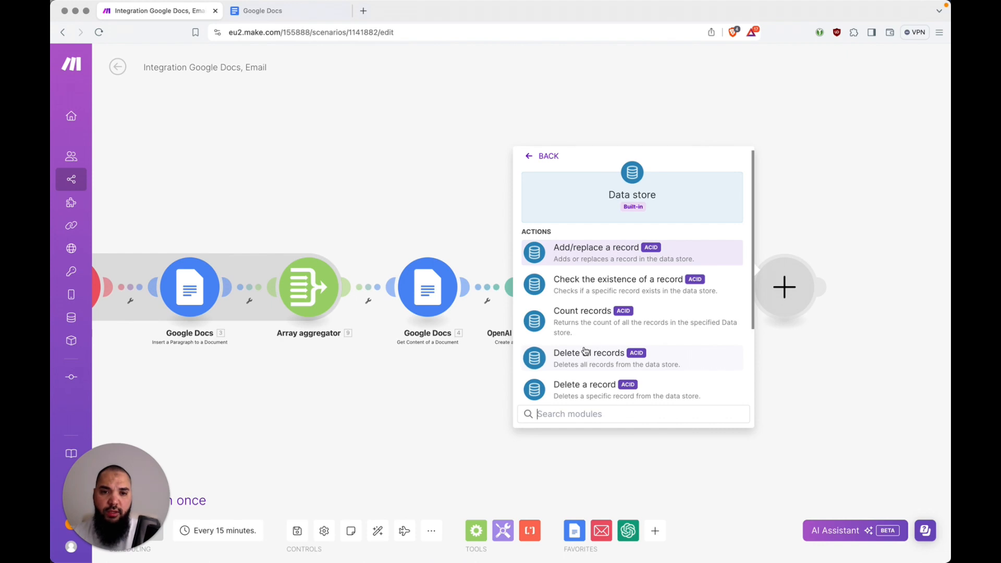
{"action": "left_click", "coordinate": [631, 259]}
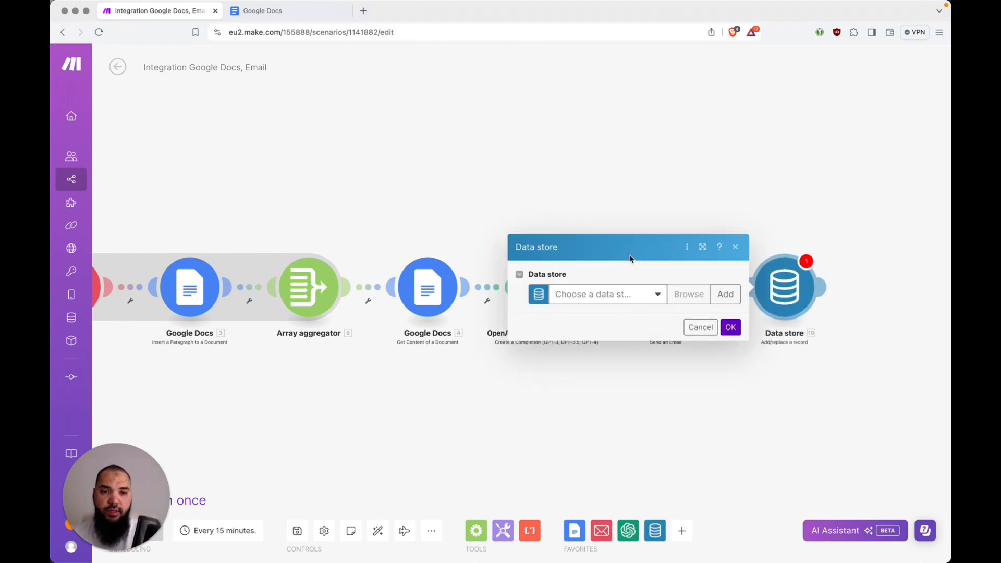
{"action": "left_click", "coordinate": [599, 305]}
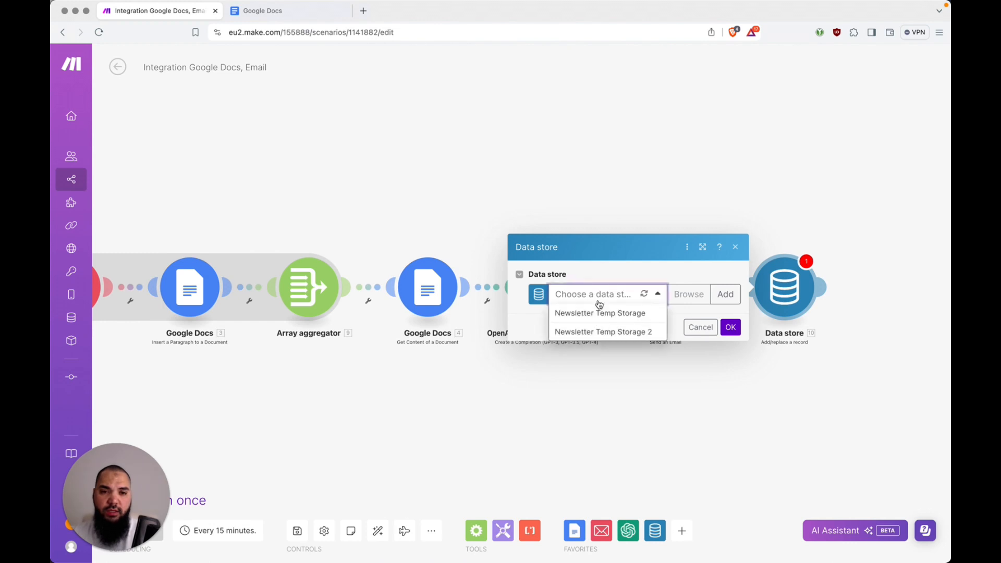
{"action": "left_click", "coordinate": [621, 333]}
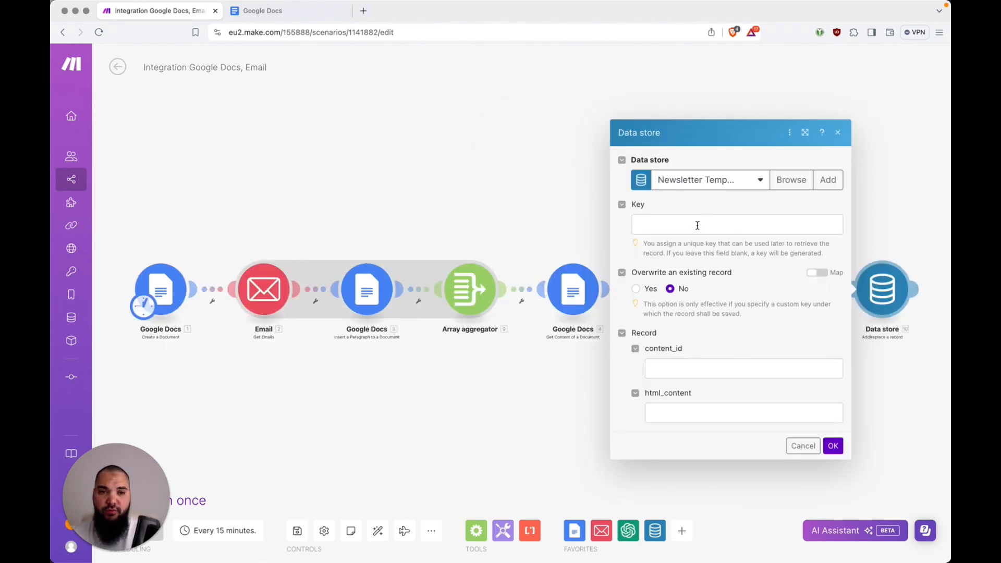
Map Document ID to the key and content_id, and the OpenAI Result to html_content
{"action": "left_click", "coordinate": [697, 225]}
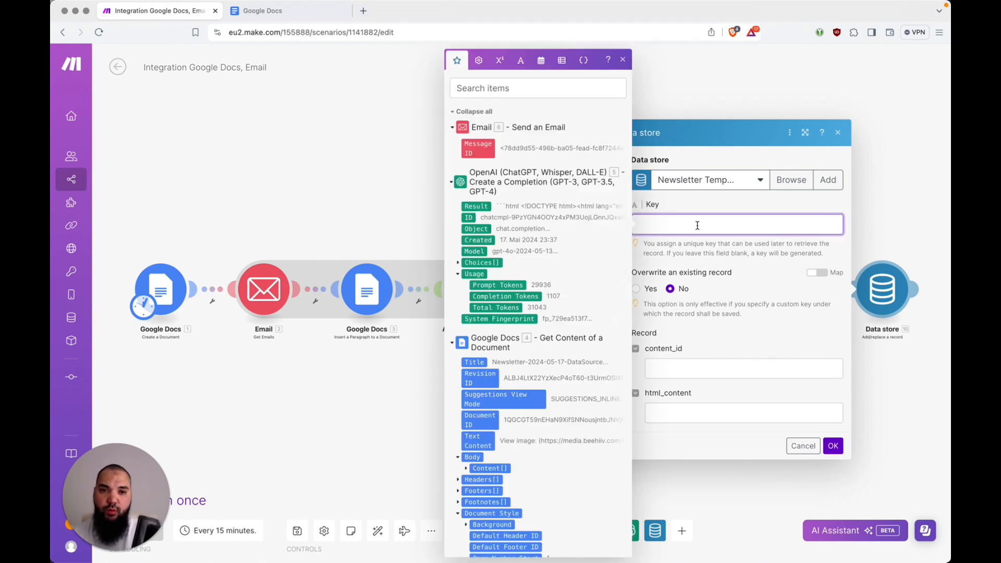
{"action": "left_click", "coordinate": [453, 185]}
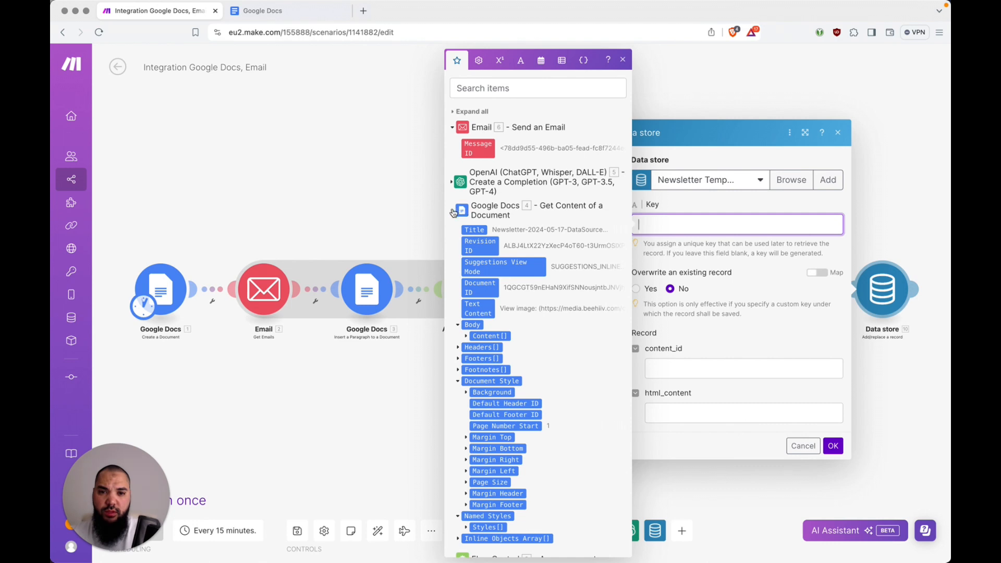
{"action": "left_click", "coordinate": [481, 294]}
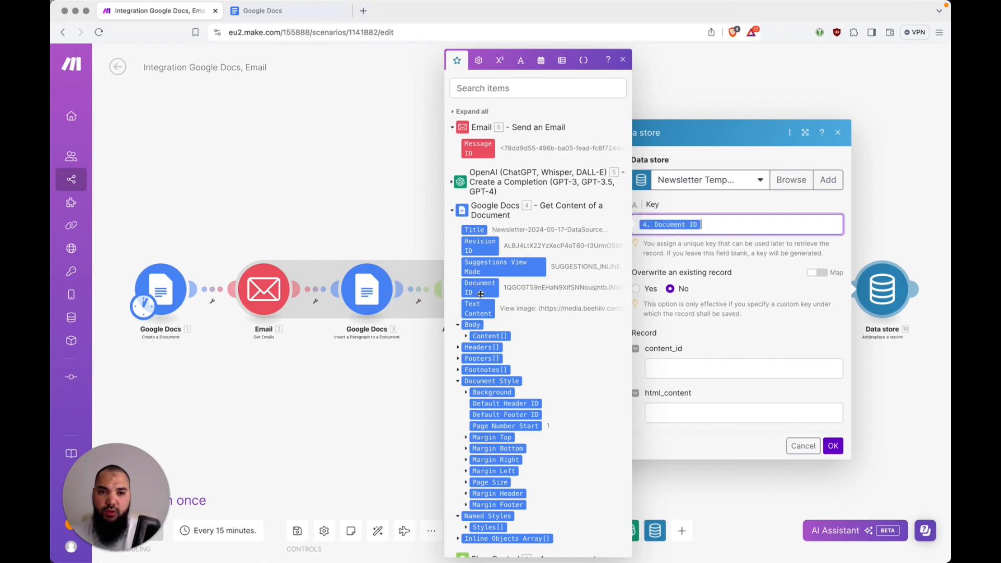
{"action": "left_click", "coordinate": [684, 368]}
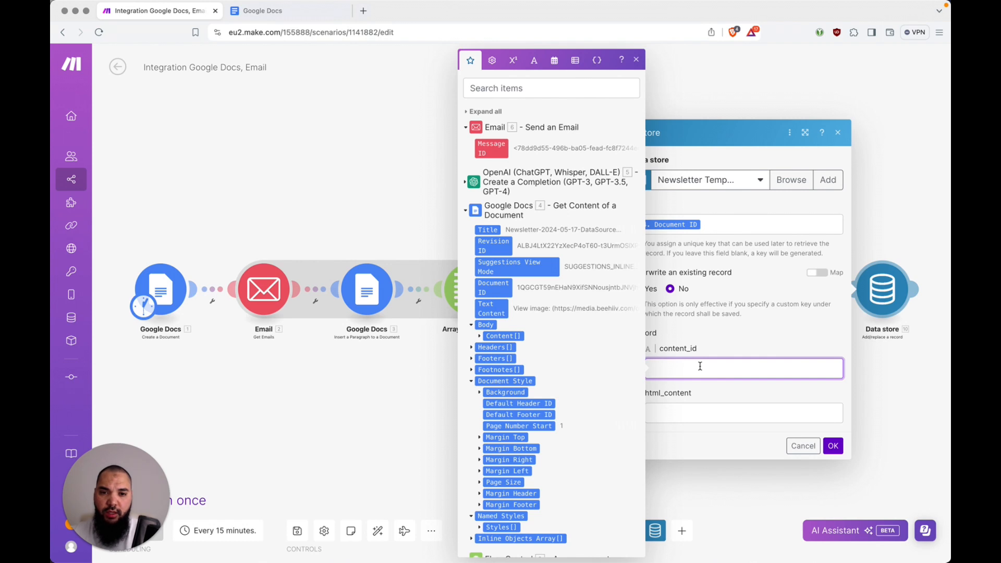
{"action": "left_click", "coordinate": [501, 294]}
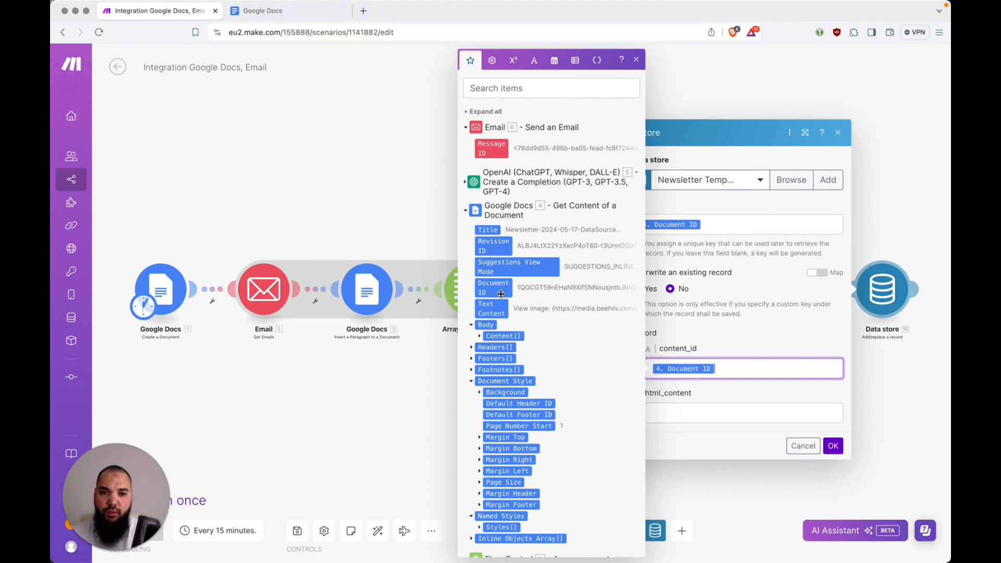
{"action": "left_click", "coordinate": [679, 417]}
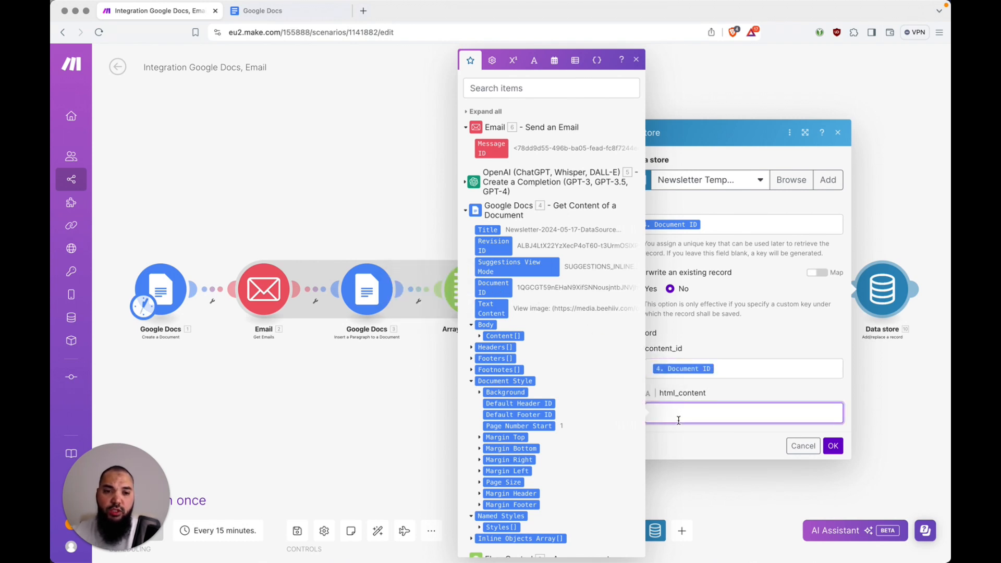
{"action": "left_click", "coordinate": [465, 183]}
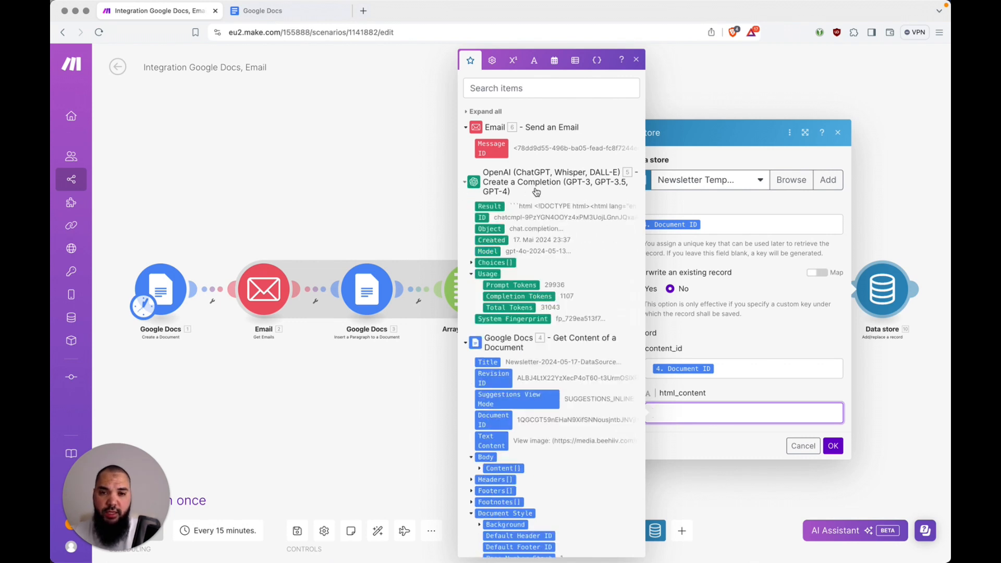
{"action": "left_click", "coordinate": [496, 205]}
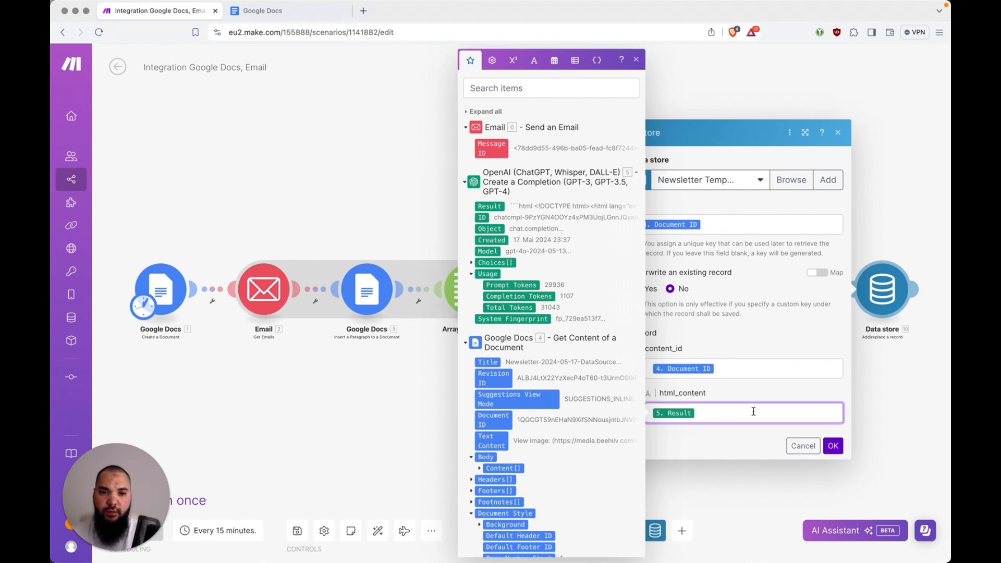
{"action": "left_click", "coordinate": [837, 448]}
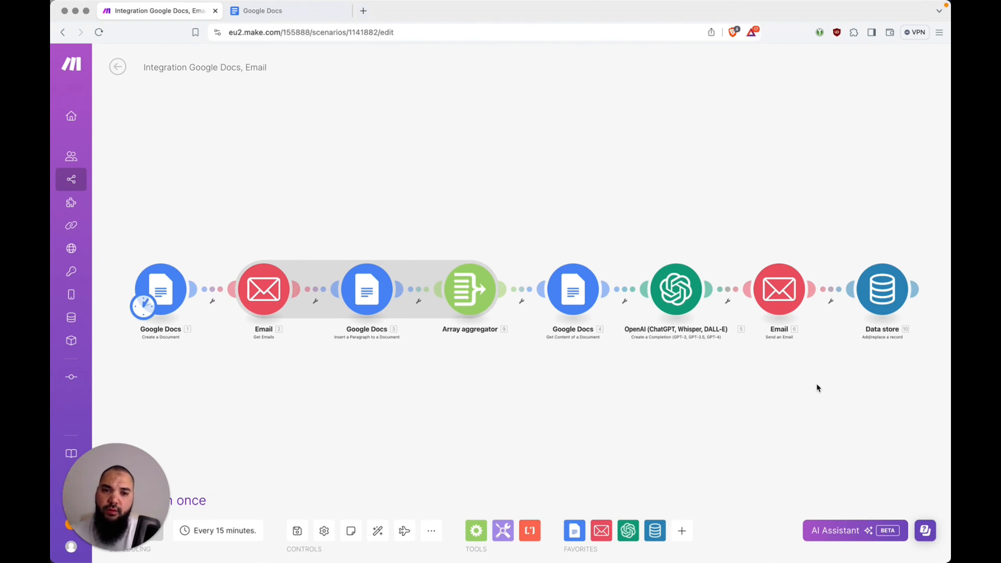
{"action": "key", "text": "super+s"}
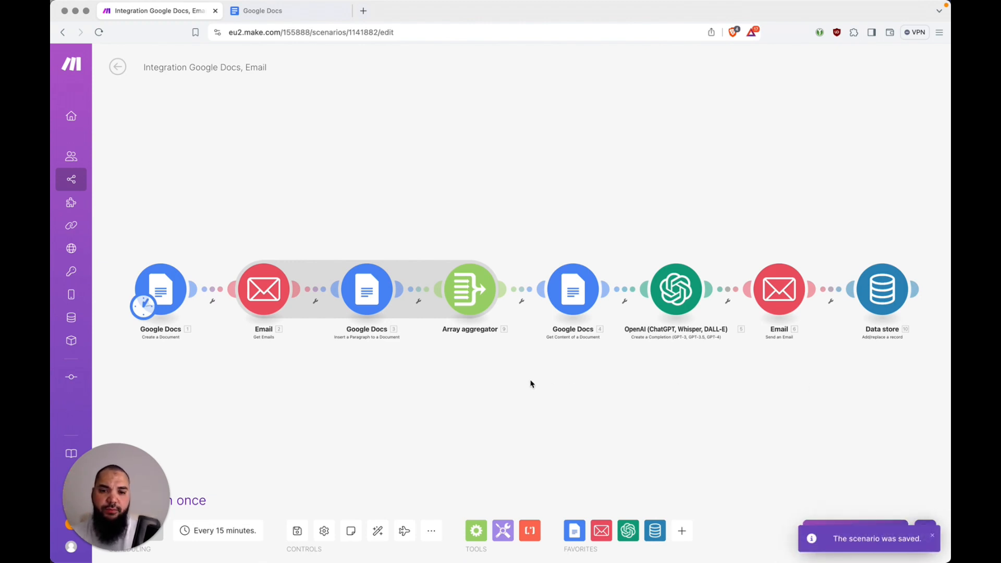
{"action": "left_click", "coordinate": [378, 531]}
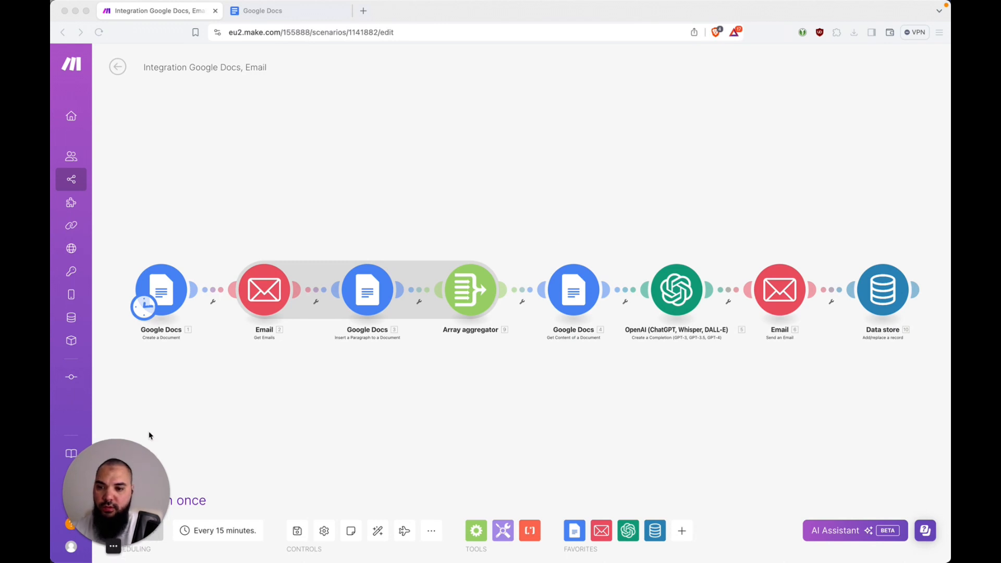
{"action": "left_click_drag", "start_coordinate": [143, 458], "coordinate": [142, 358]}
{"action": "left_click", "coordinate": [251, 447]}
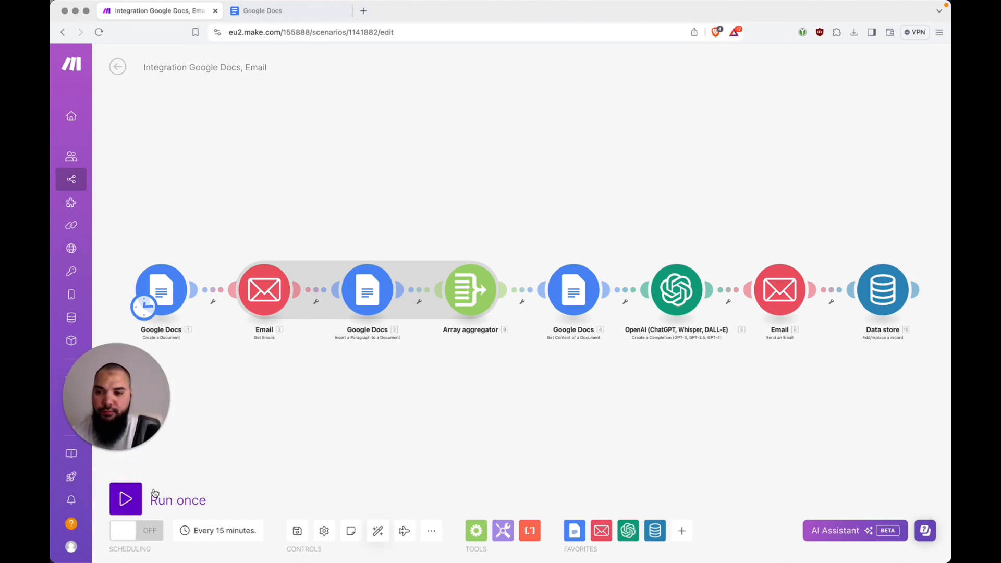
{"action": "left_click", "coordinate": [143, 501]}
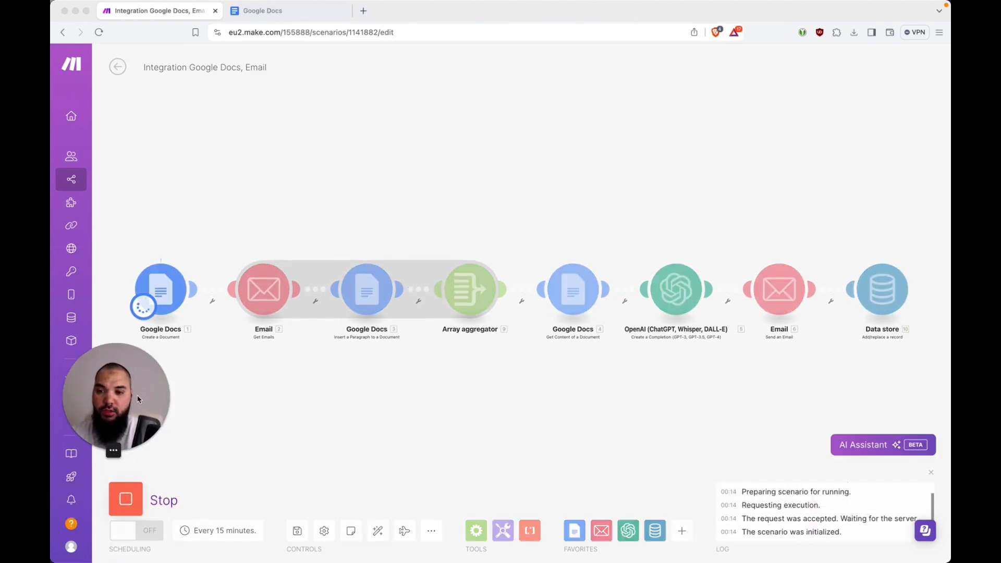
{"action": "left_click_drag", "start_coordinate": [131, 400], "coordinate": [132, 407]}
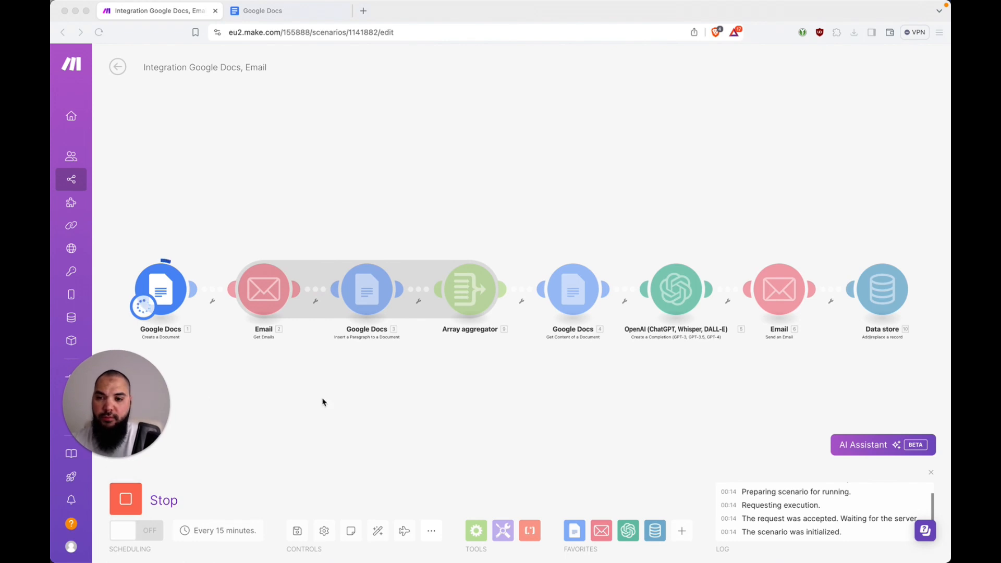
{"action": "left_click", "coordinate": [125, 501]}
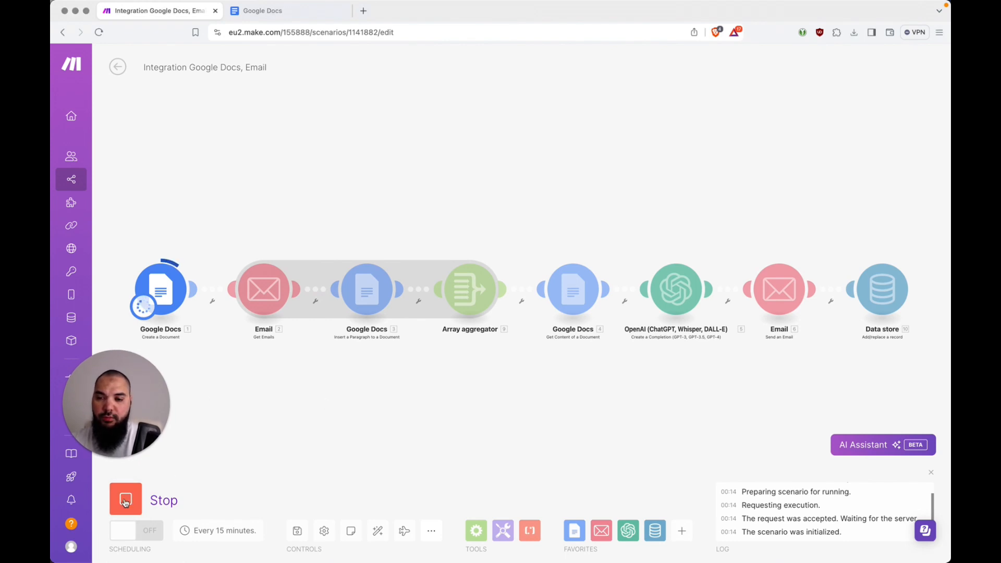
{"action": "left_click", "coordinate": [125, 502]}
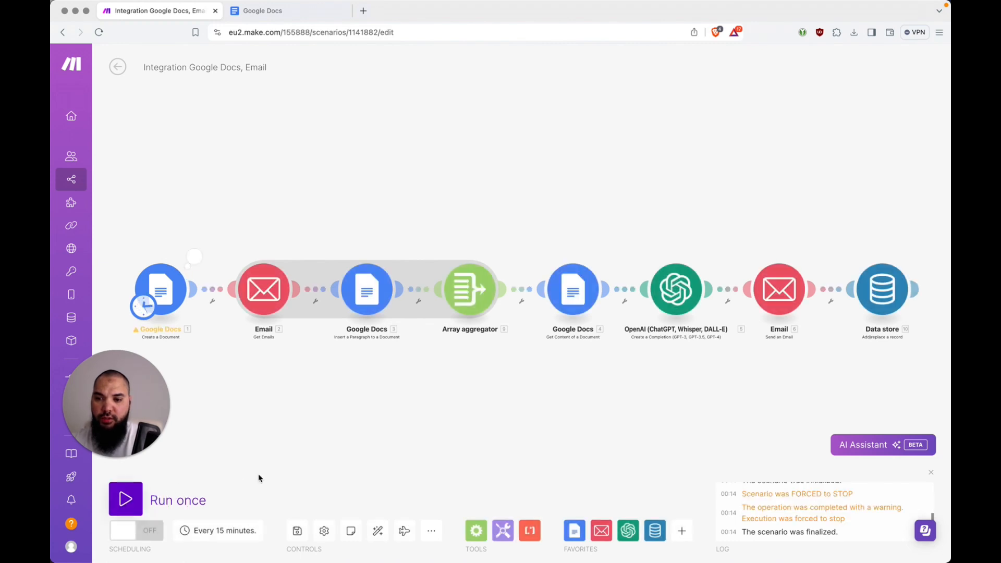
Trash the Newsletter-2024-05-18-DataSource document in Google Docs and return to the Make scenario
{"action": "left_click", "coordinate": [276, 16]}
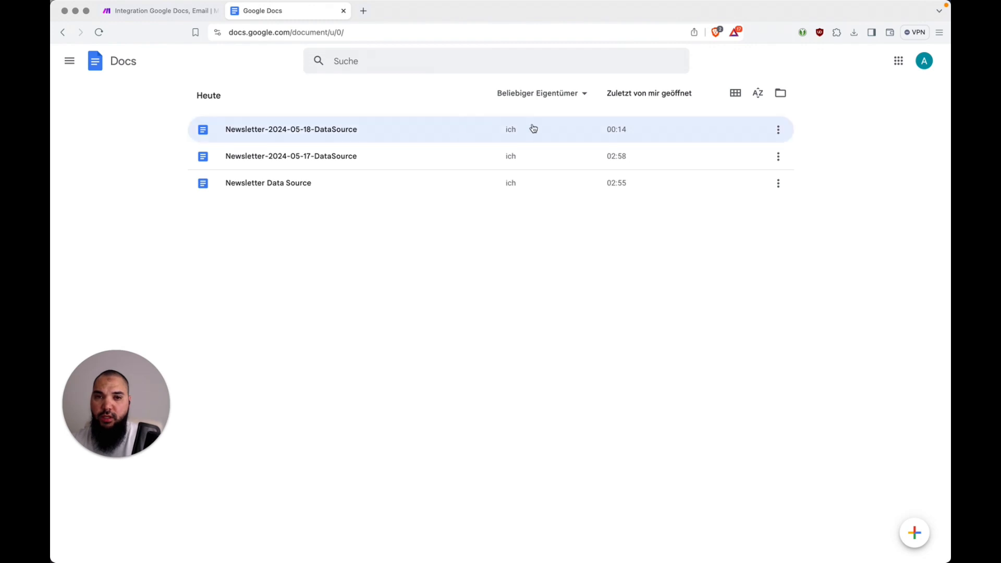
{"action": "left_click", "coordinate": [778, 130]}
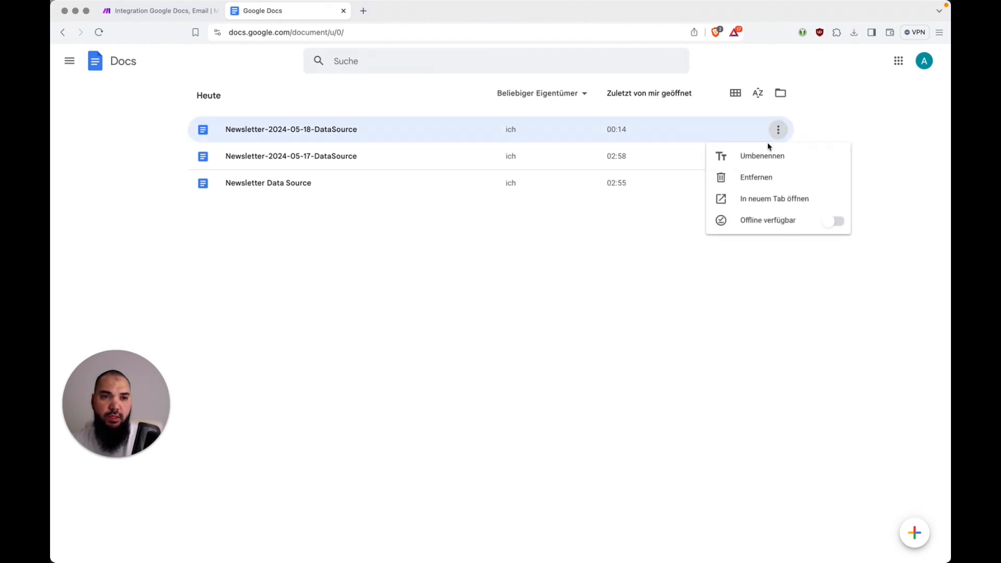
{"action": "left_click", "coordinate": [765, 186]}
{"action": "left_click", "coordinate": [684, 340]}
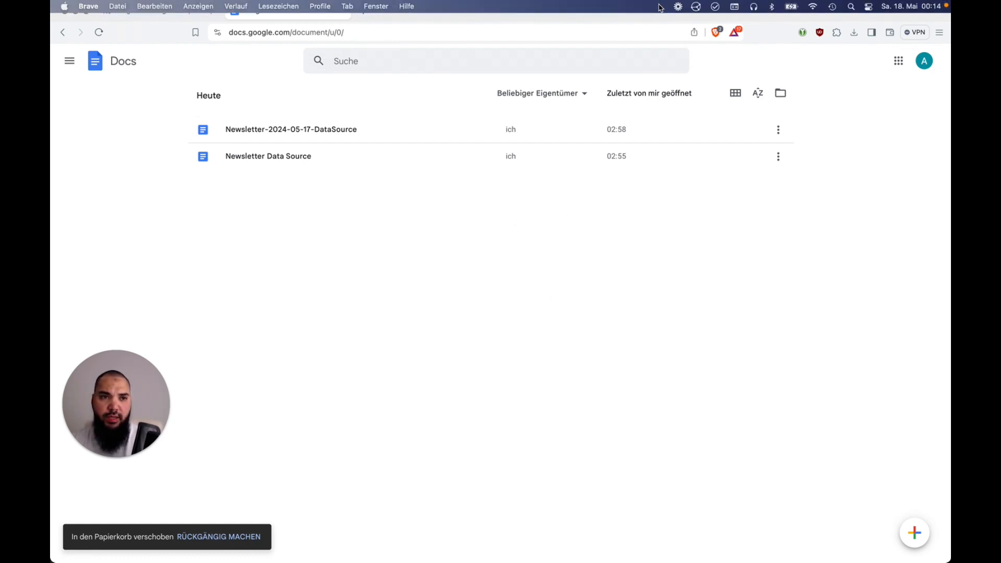
{"action": "key", "text": "ctrl+Tab"}
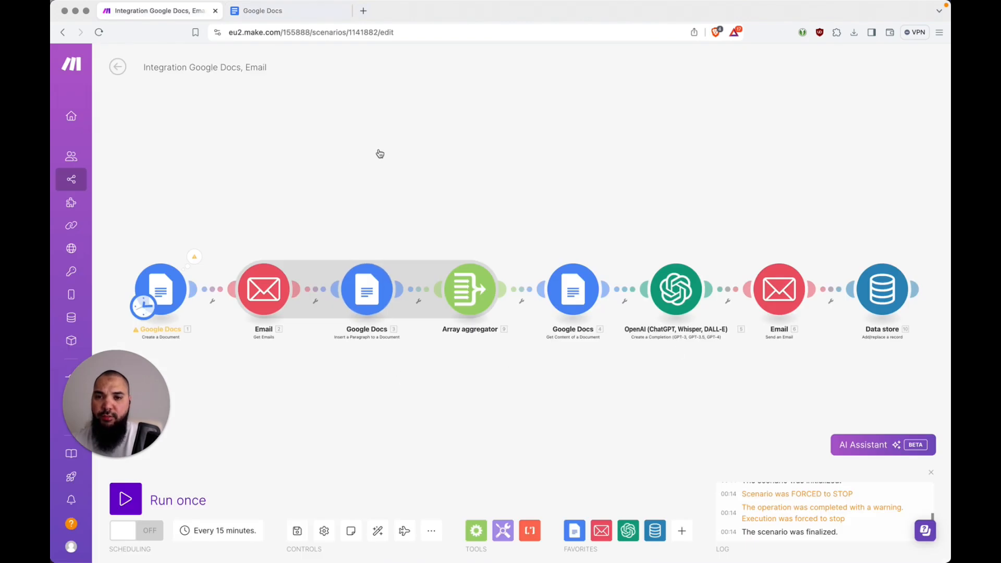
{"action": "key", "text": "ctrl+Tab"}
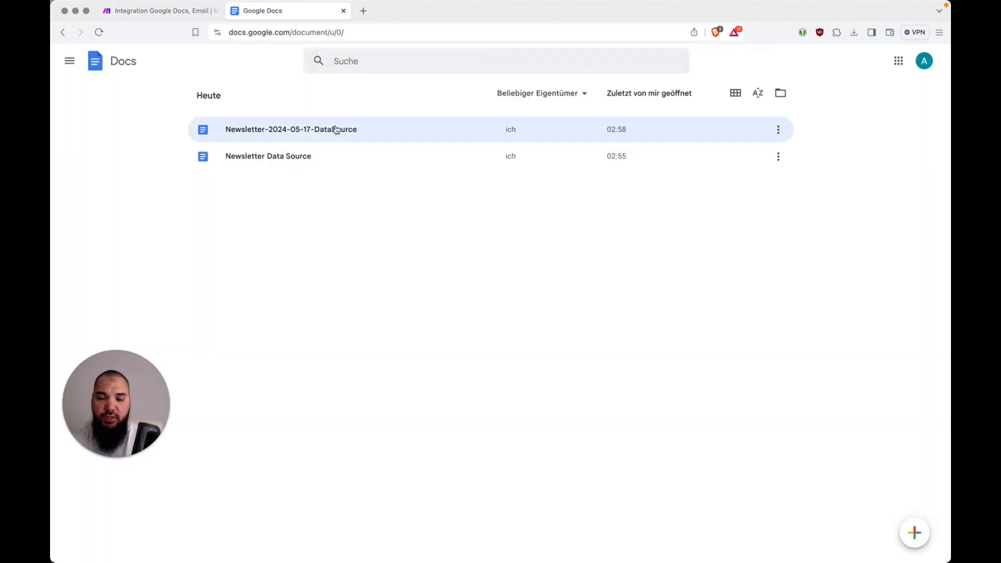
{"action": "key", "text": "ctrl+Tab"}
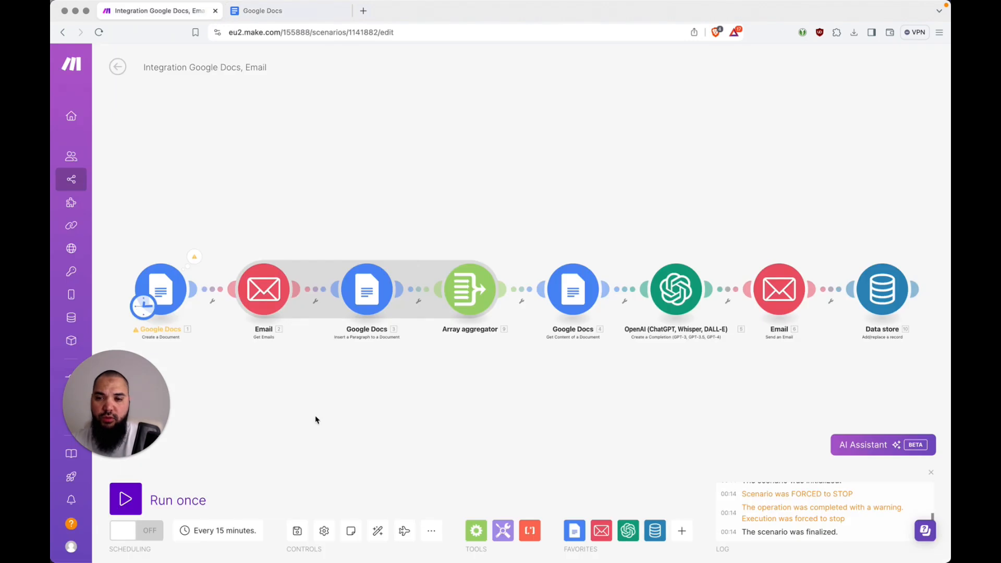
{"action": "left_click_drag", "start_coordinate": [129, 420], "coordinate": [129, 435]}
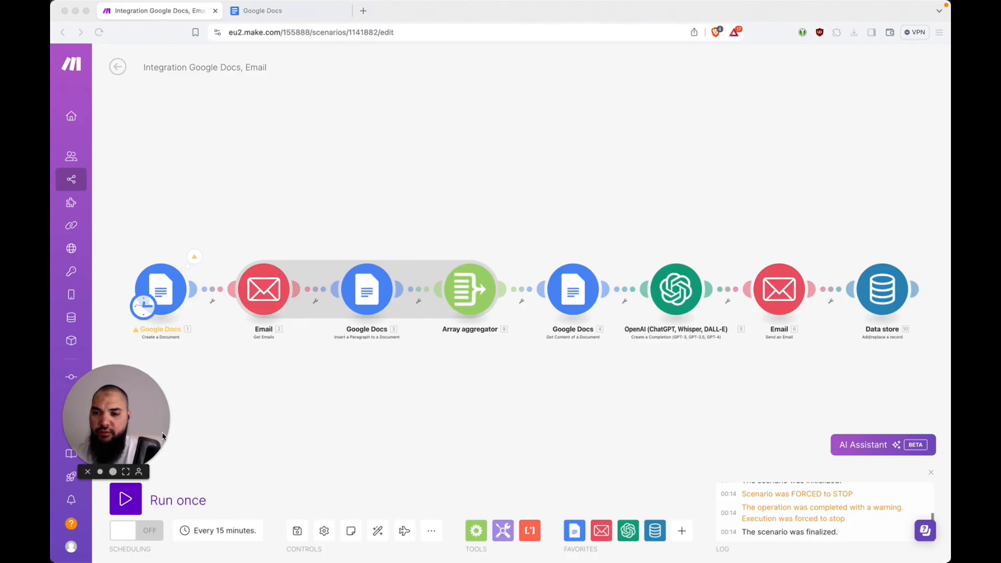
Append -v2 to the first Google Docs module's document name, then run the scenario once
{"action": "left_click", "coordinate": [163, 295]}
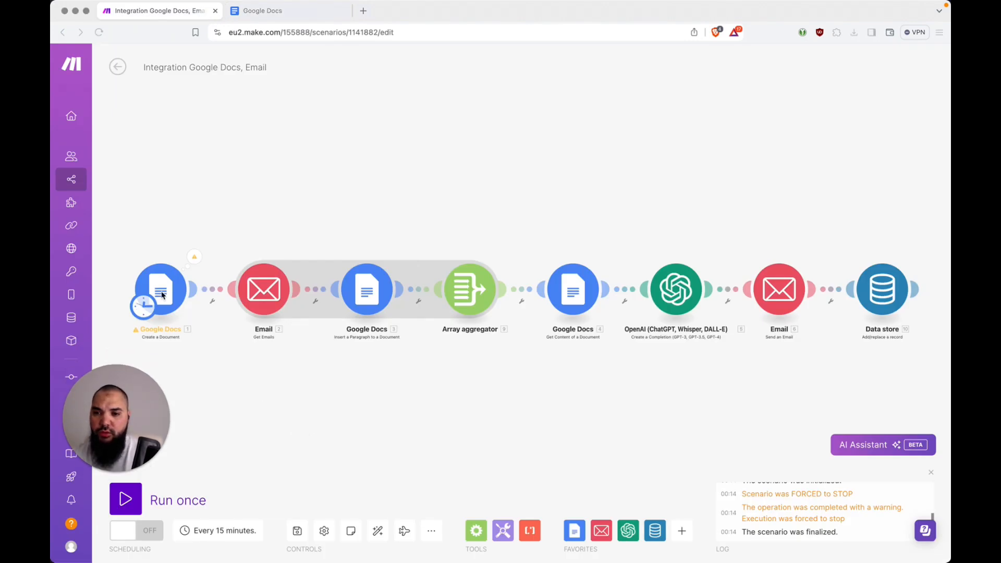
{"action": "left_click", "coordinate": [163, 295]}
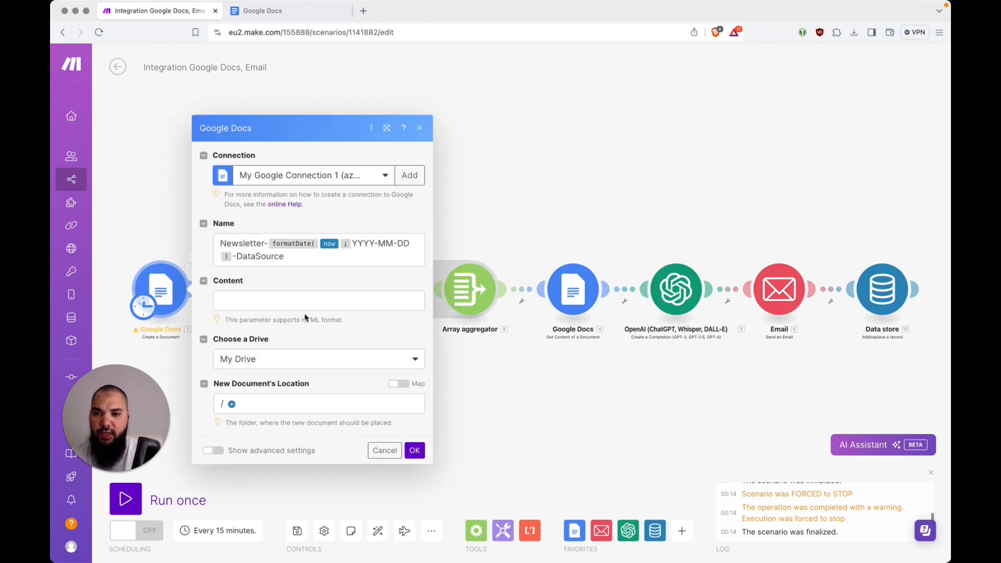
{"action": "left_click", "coordinate": [340, 265]}
{"action": "type", "text": "-v2"}
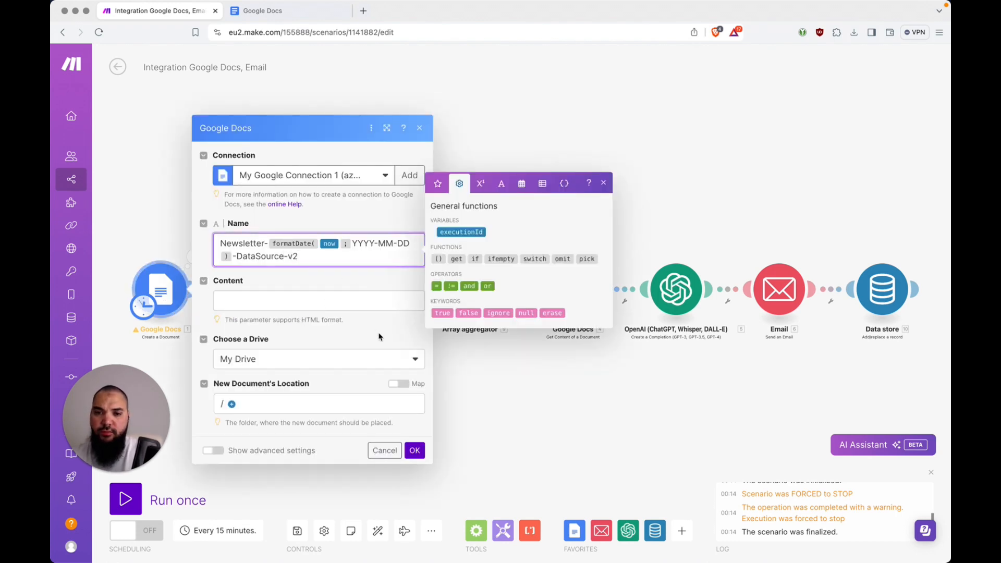
{"action": "left_click", "coordinate": [415, 451]}
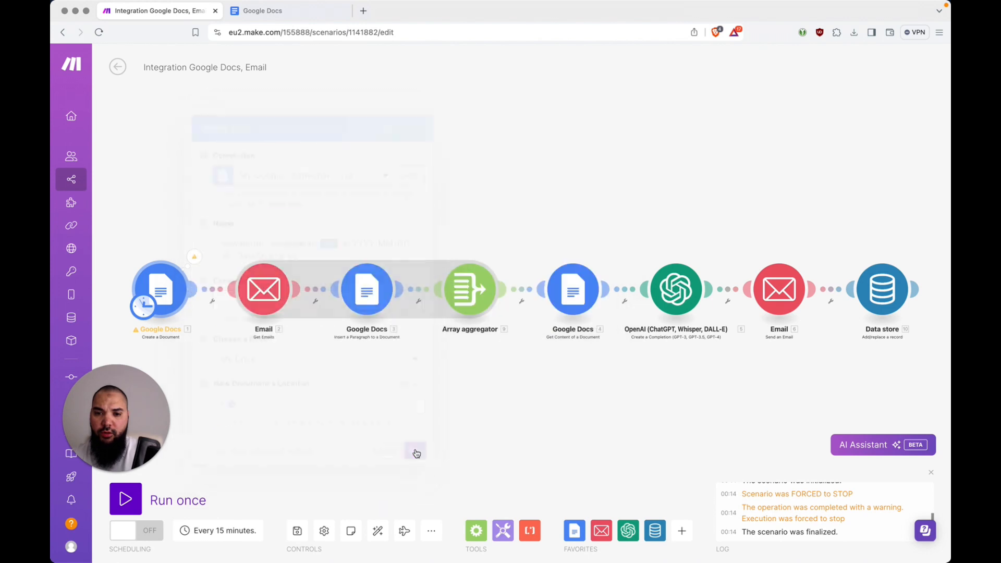
{"action": "left_click", "coordinate": [131, 508]}
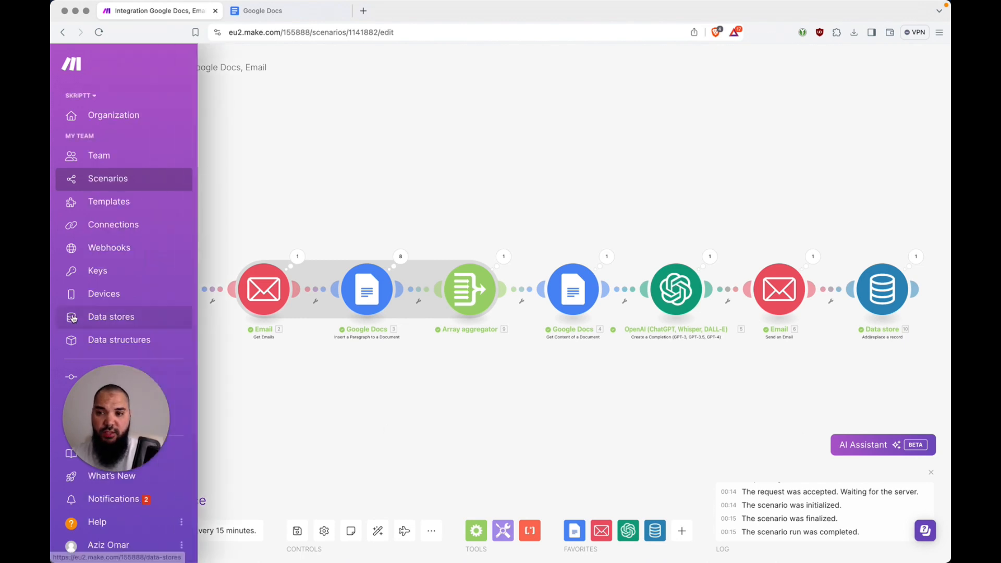
Save the scenario, browse the stored HTML record in Newsletter Temp Storage 2, then return to the list
{"action": "left_click", "coordinate": [103, 319]}
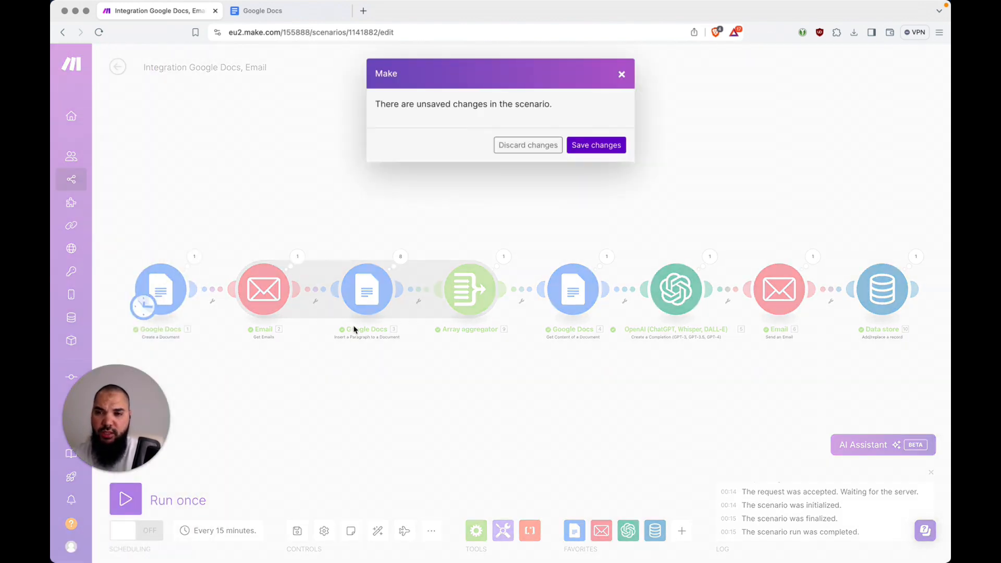
{"action": "left_click", "coordinate": [607, 143]}
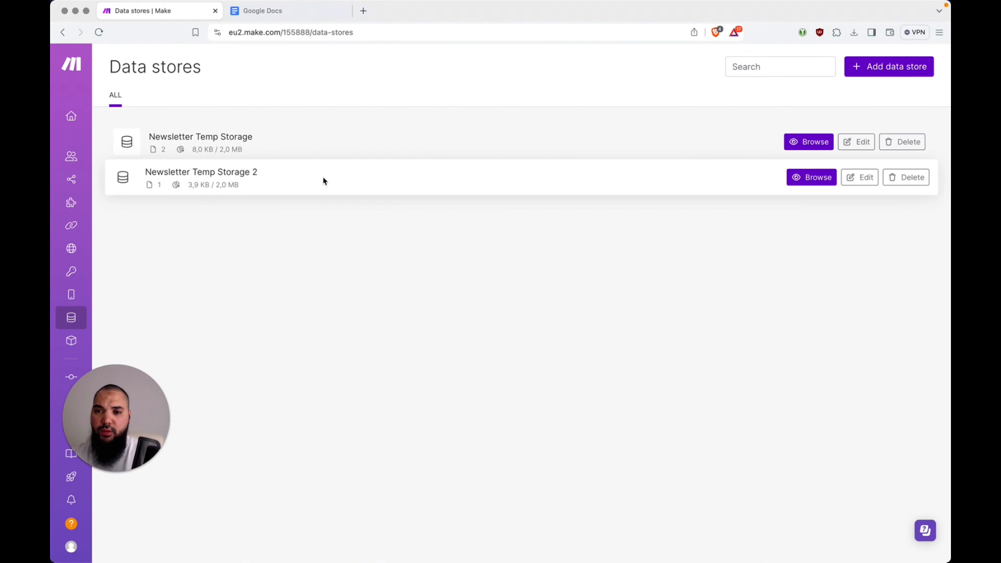
{"action": "left_click", "coordinate": [816, 186]}
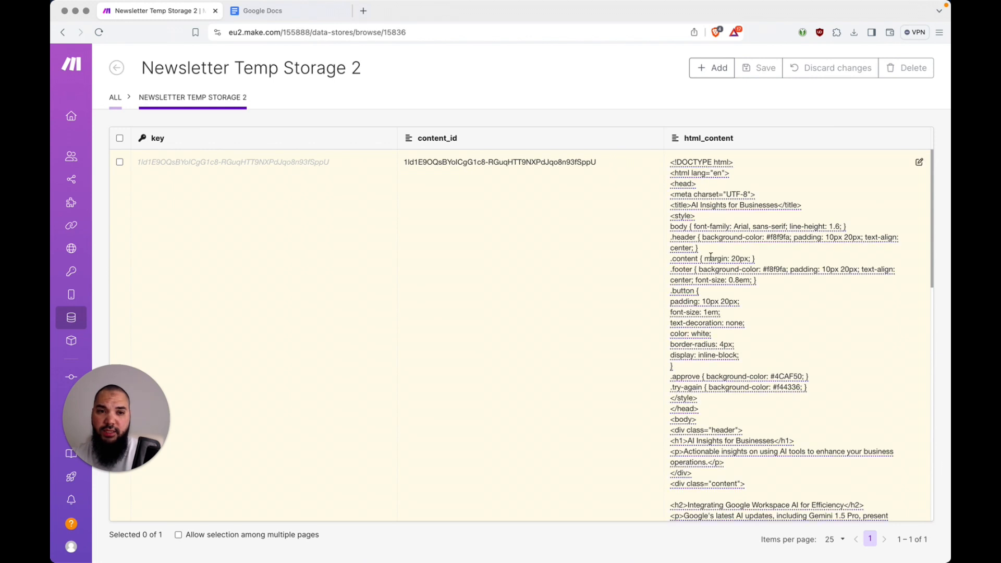
{"action": "scroll", "coordinate": [788, 238], "scroll_direction": "down", "scroll_amount": 15}
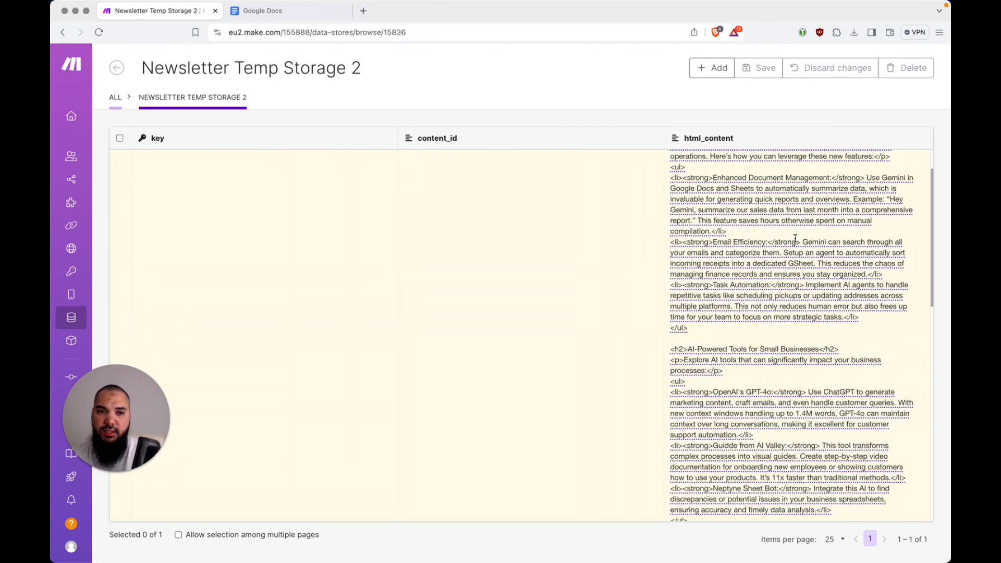
{"action": "scroll", "coordinate": [796, 238], "scroll_direction": "down", "scroll_amount": 8}
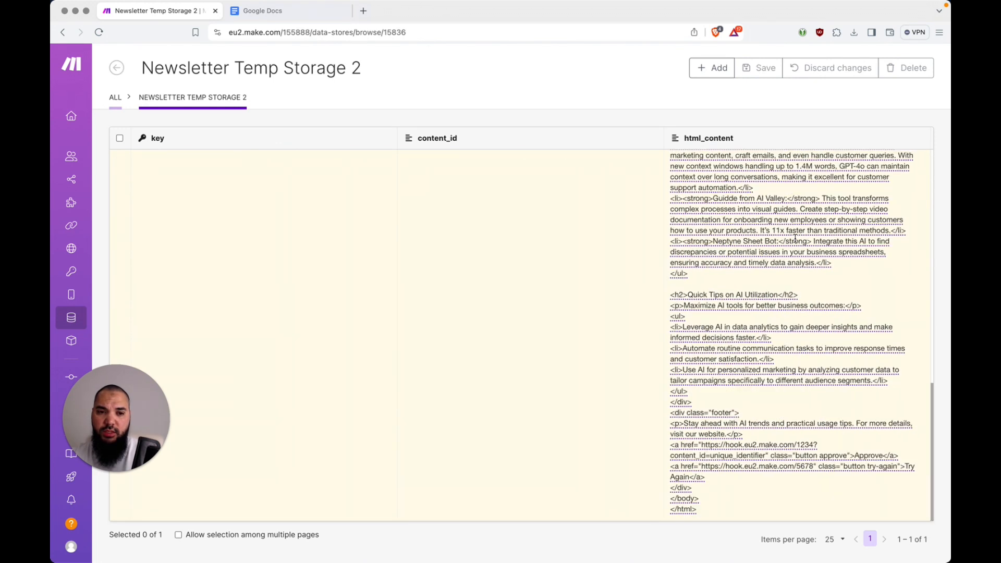
{"action": "scroll", "coordinate": [795, 238], "scroll_direction": "up", "scroll_amount": 15}
{"action": "scroll", "coordinate": [796, 239], "scroll_direction": "up", "scroll_amount": 5}
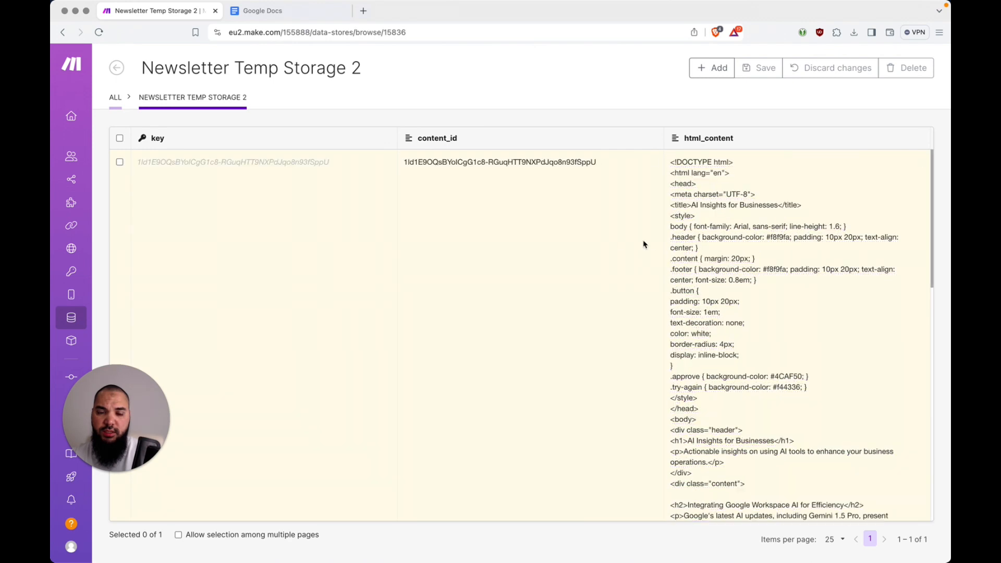
{"action": "left_click", "coordinate": [117, 68]}
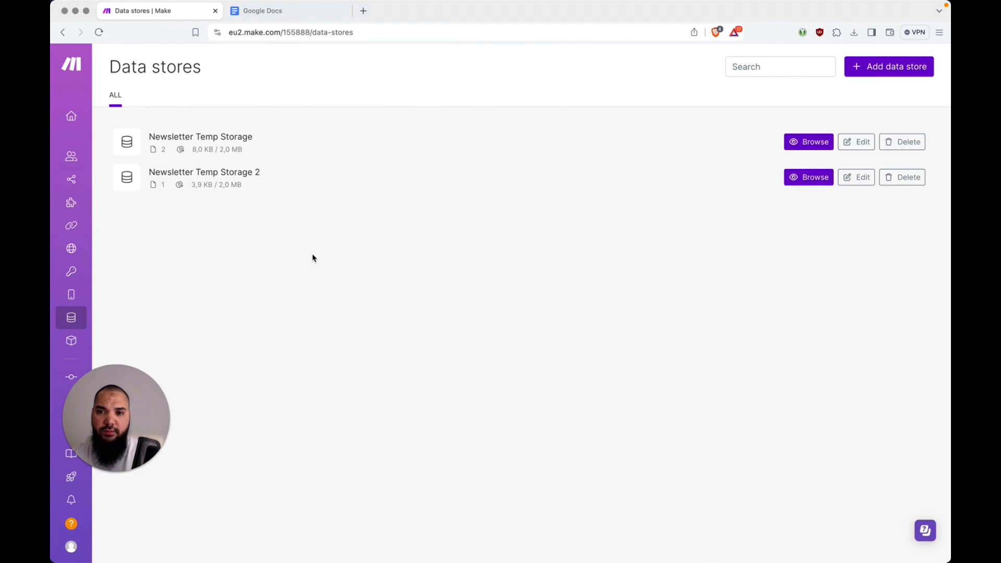
Review the Newsletter Draft Needs Approval email and its Approve/Try Again links, then switch to VS Code
{"action": "key", "text": "super+Tab"}
{"action": "left_click", "coordinate": [418, 284]}
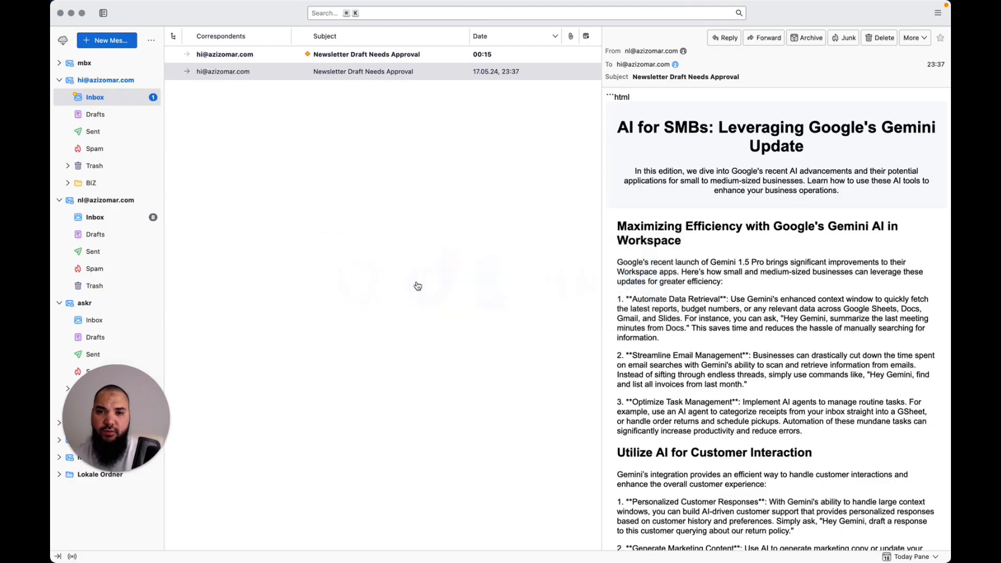
{"action": "left_click", "coordinate": [356, 55]}
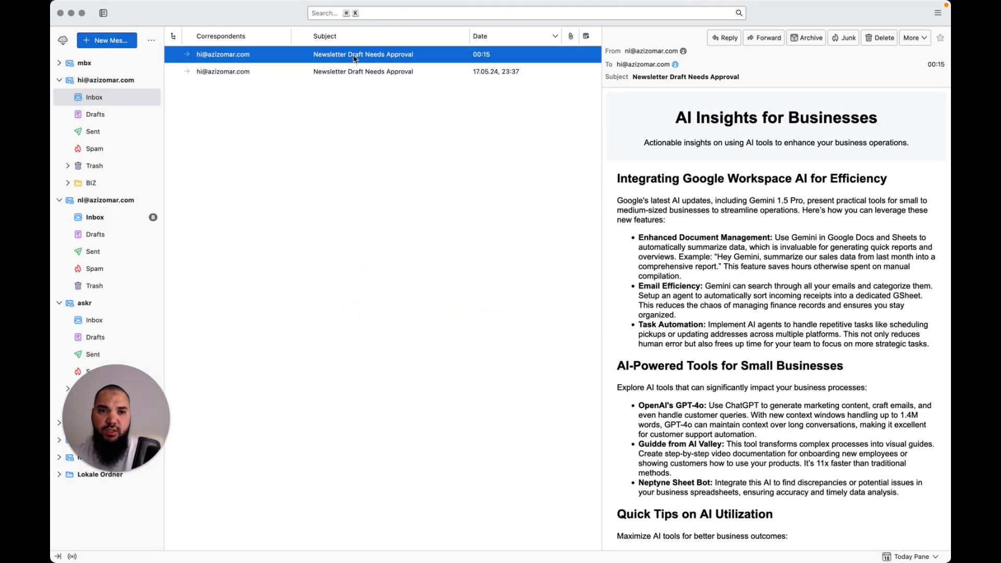
{"action": "scroll", "coordinate": [681, 259], "scroll_direction": "down", "scroll_amount": 5}
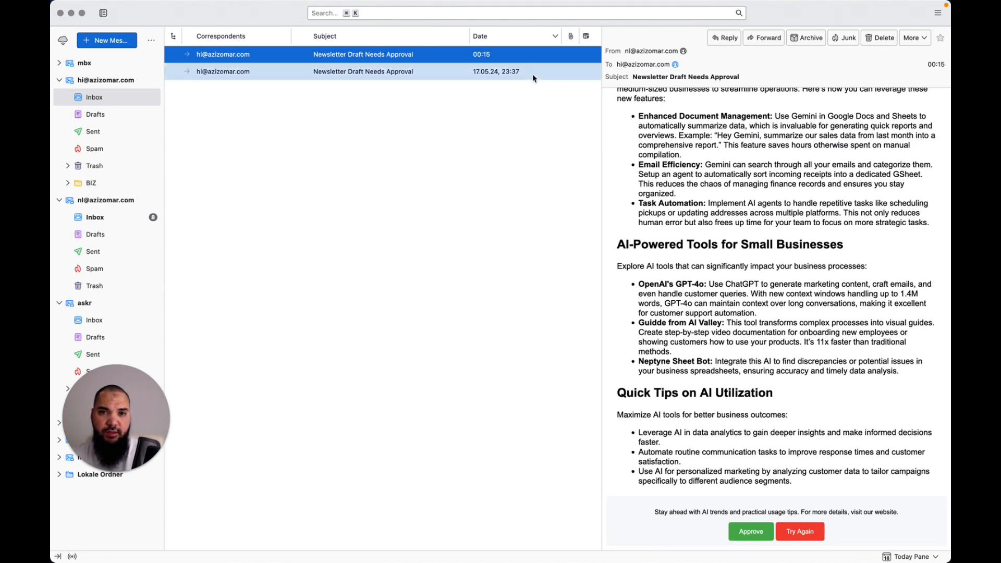
{"action": "scroll", "coordinate": [705, 232], "scroll_direction": "up", "scroll_amount": 5}
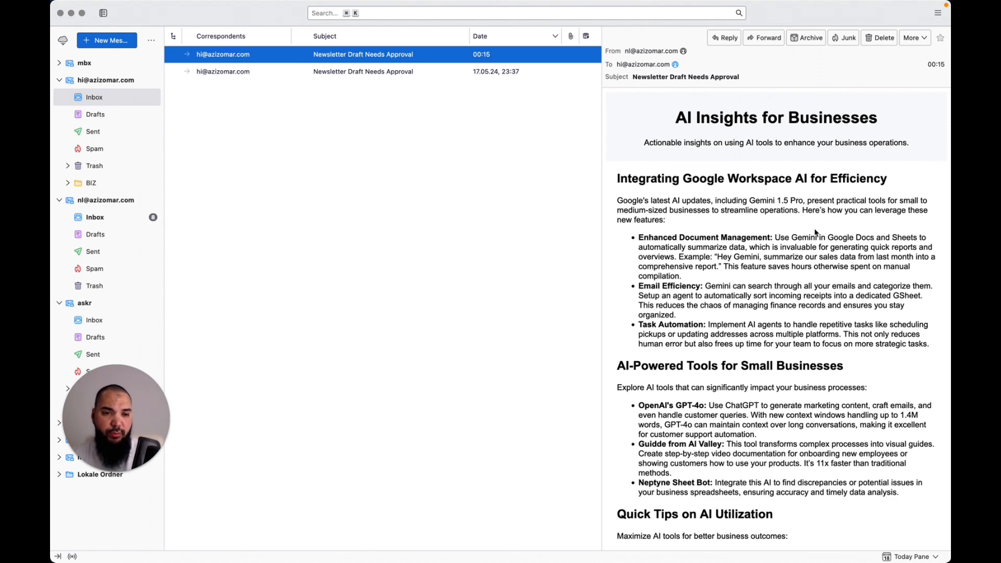
{"action": "scroll", "coordinate": [816, 233], "scroll_direction": "down", "scroll_amount": 5}
{"action": "scroll", "coordinate": [722, 241], "scroll_direction": "up", "scroll_amount": 5}
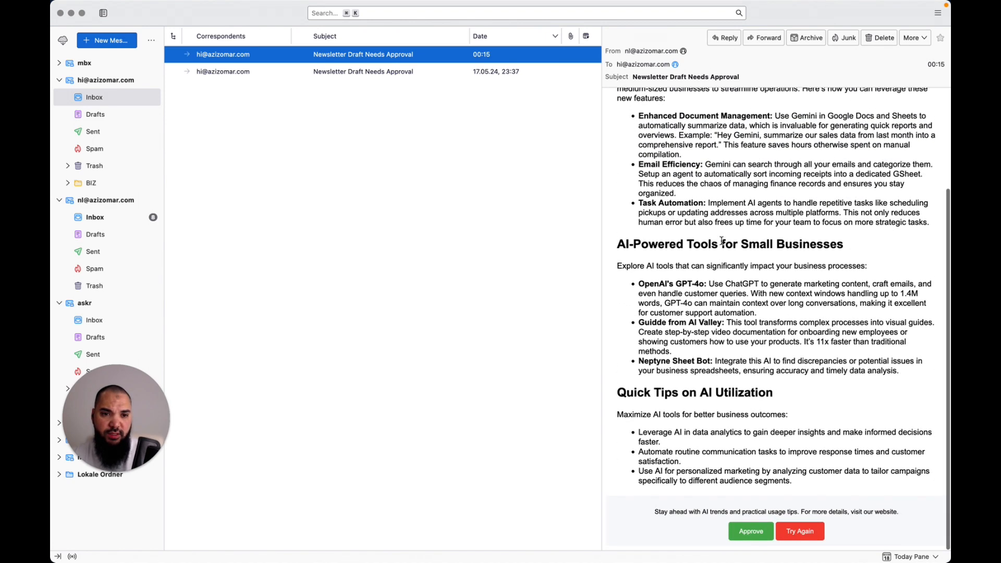
{"action": "scroll", "coordinate": [721, 240], "scroll_direction": "up", "scroll_amount": 1}
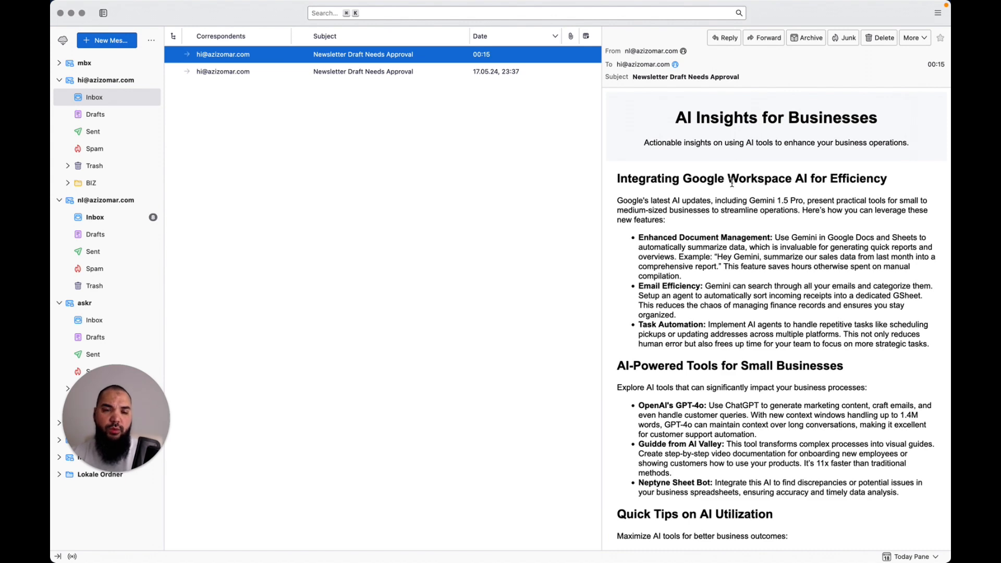
{"action": "scroll", "coordinate": [752, 203], "scroll_direction": "down", "scroll_amount": 5}
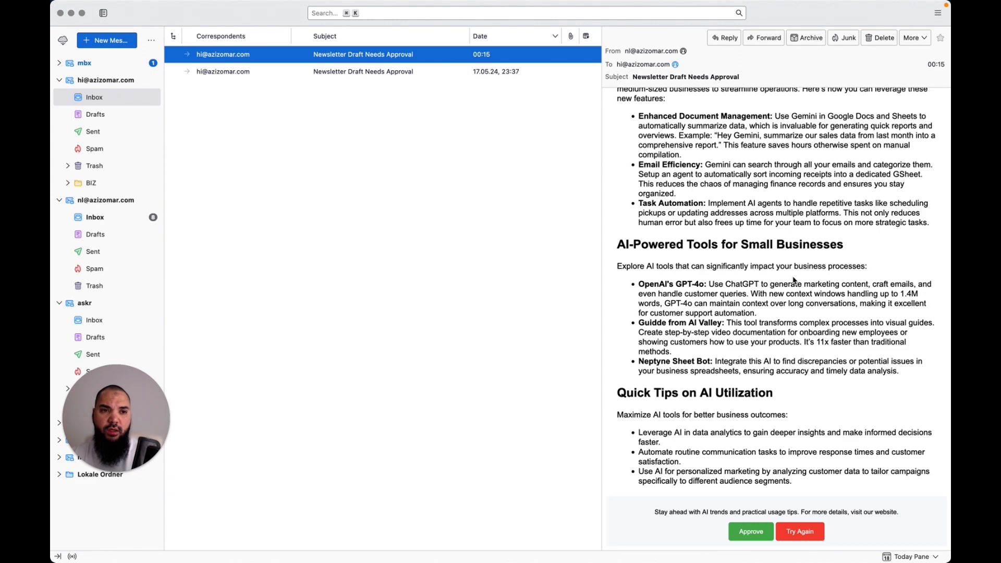
{"action": "scroll", "coordinate": [794, 281], "scroll_direction": "up", "scroll_amount": 5}
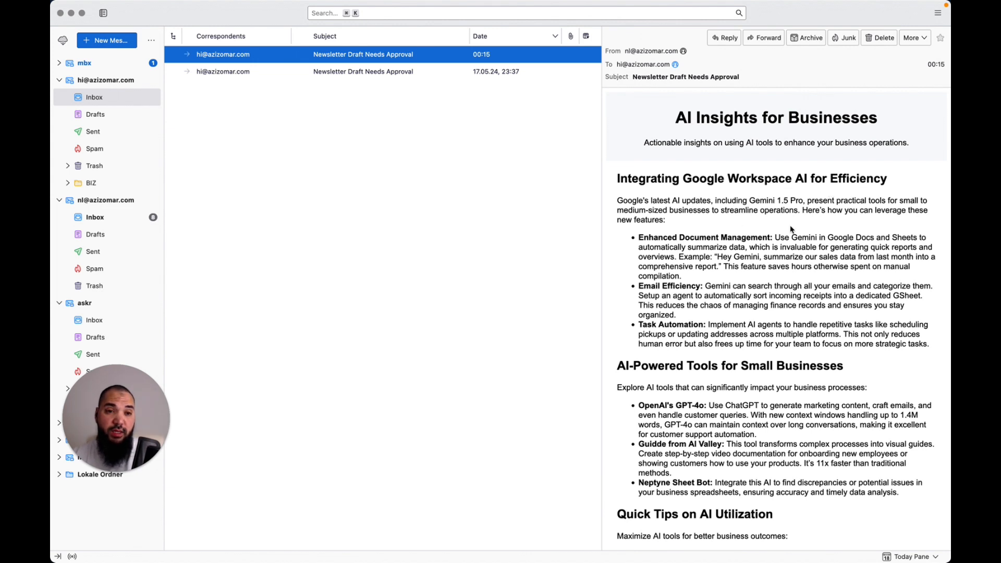
{"action": "left_click", "coordinate": [854, 224]}
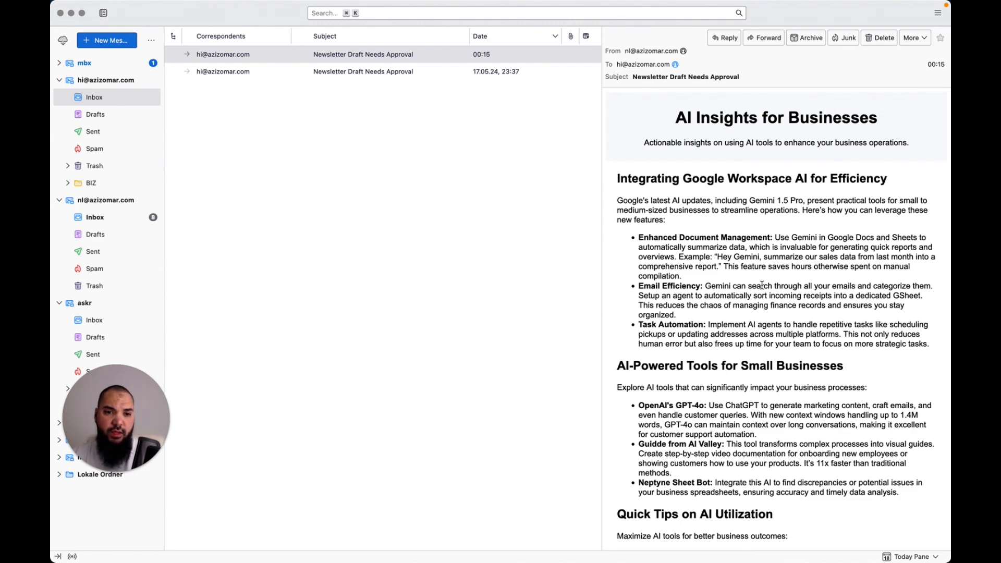
{"action": "scroll", "coordinate": [763, 297], "scroll_direction": "down", "scroll_amount": 3}
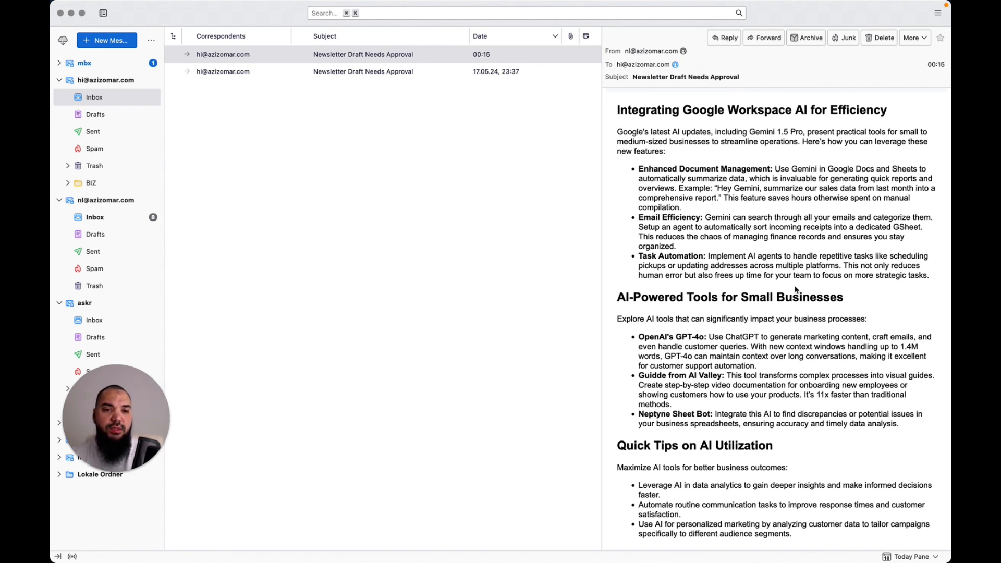
{"action": "scroll", "coordinate": [756, 295], "scroll_direction": "down", "scroll_amount": 3}
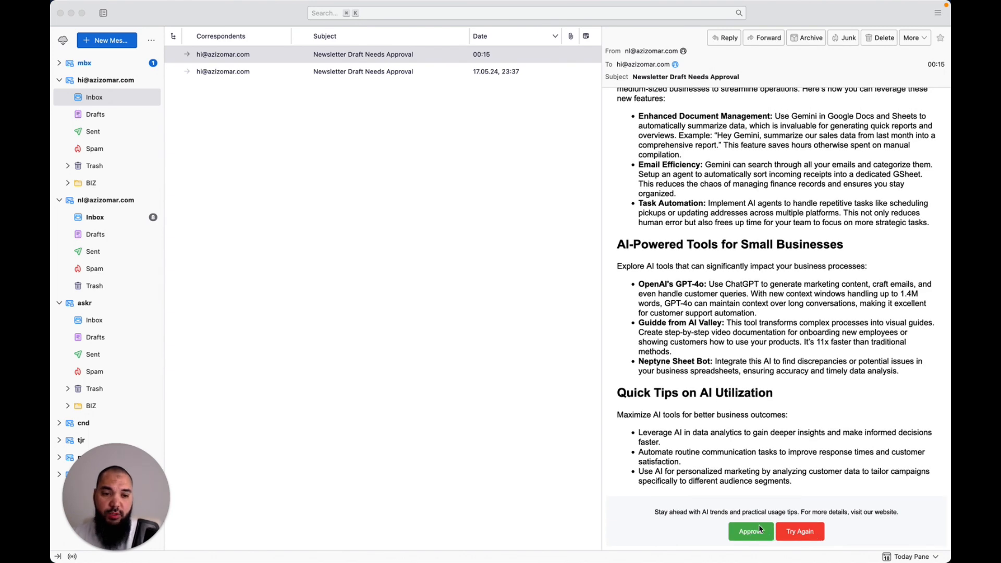
{"action": "left_click", "coordinate": [767, 484]}
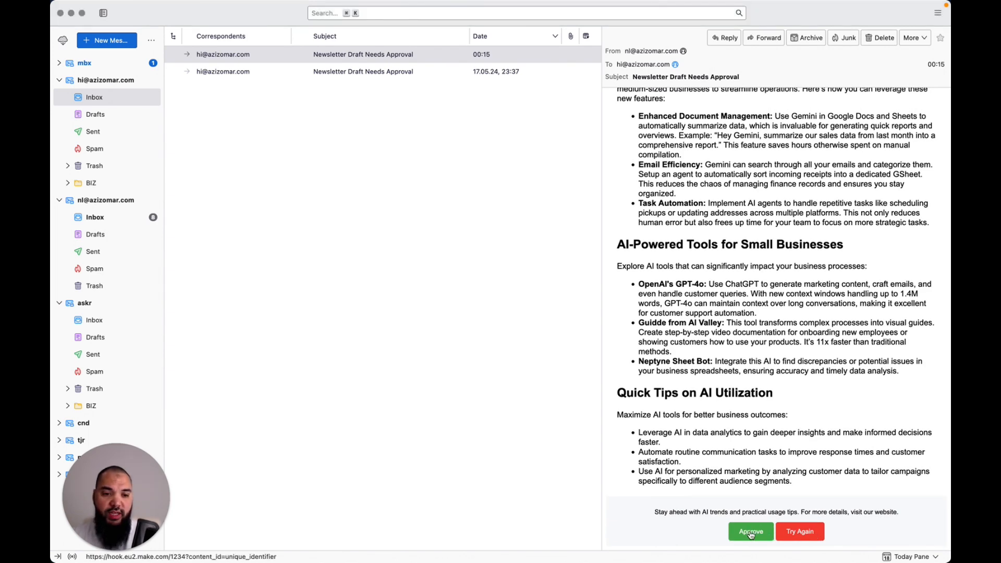
{"action": "key", "text": "super+Tab"}
{"action": "key", "text": "super+Tab"}
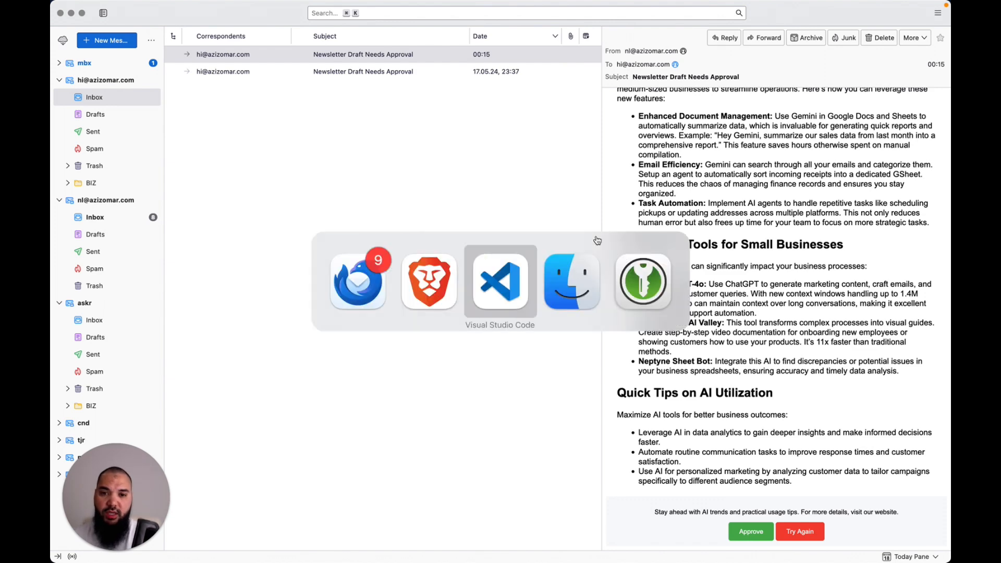
{"action": "key", "text": "super+Left"}
{"action": "key", "text": "Up"}
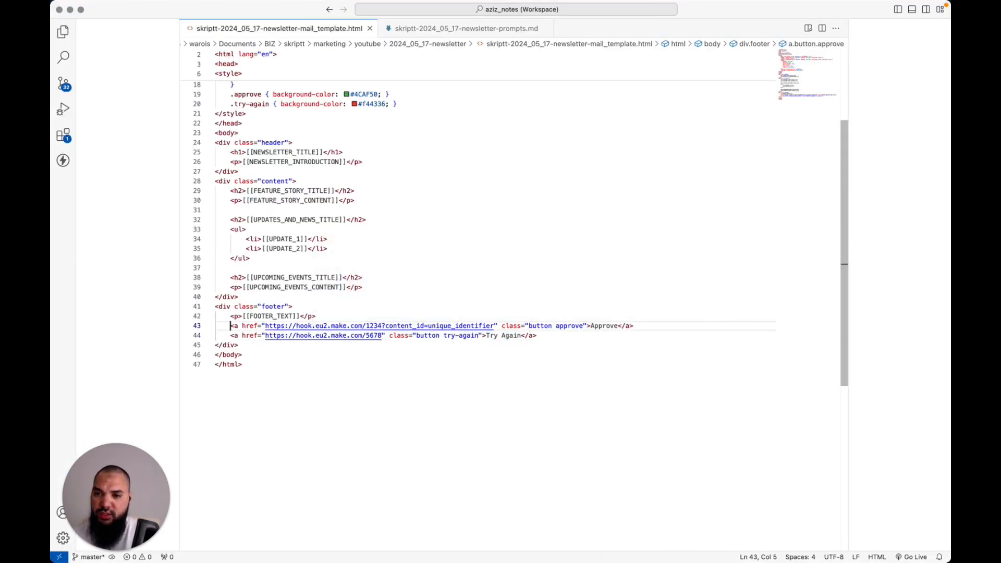
{"action": "key", "text": "alt+Right"}
{"action": "key", "text": "alt+Right"}
{"action": "key", "text": "shift+alt+Right"}
{"action": "key", "text": "shift+alt+Right"}
{"action": "key", "text": "shift+alt+Right"}
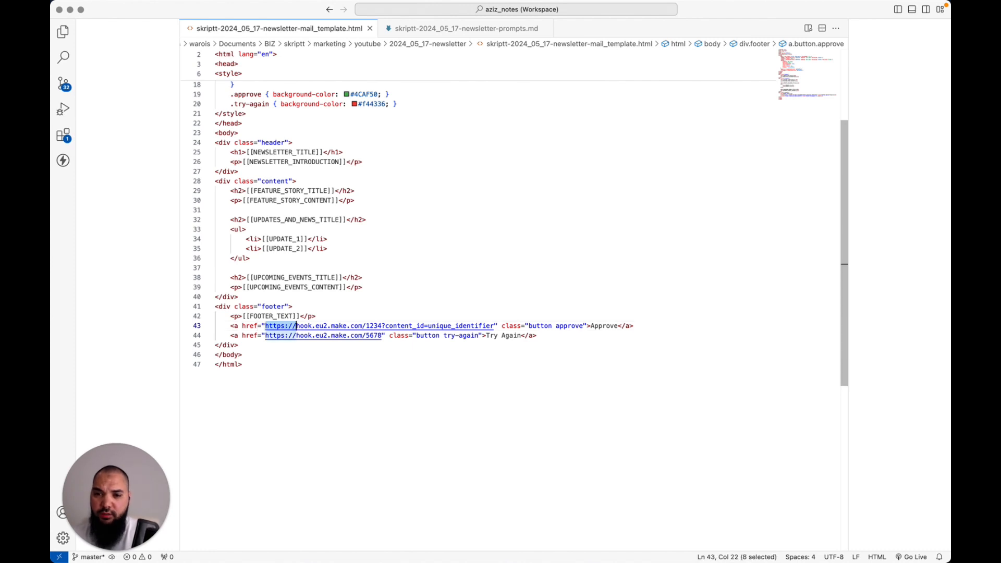
{"action": "key", "text": "shift+alt+Right"}
{"action": "key", "text": "shift+alt+Right"}
{"action": "key", "text": "shift+alt+Right"}
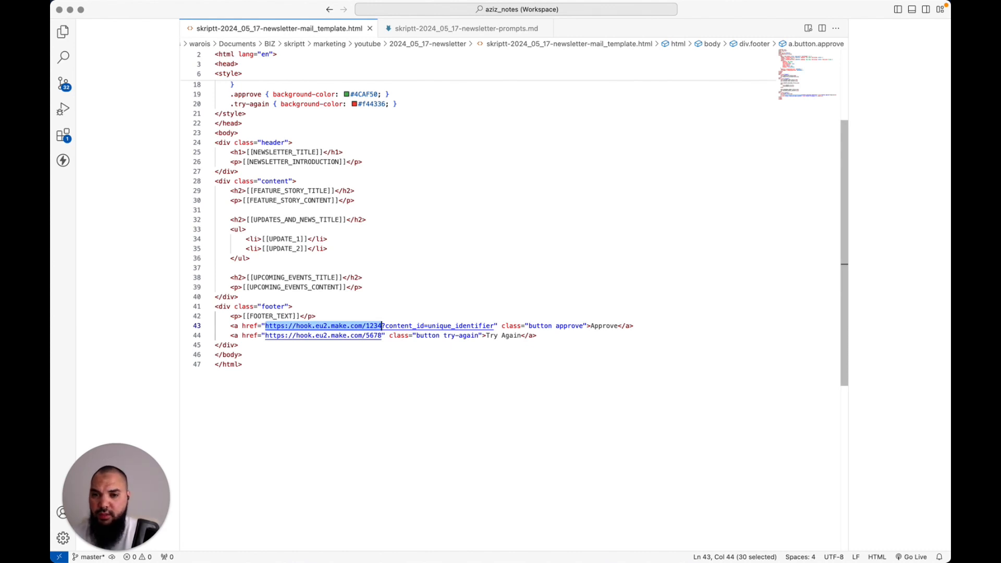
{"action": "key", "text": "Left"}
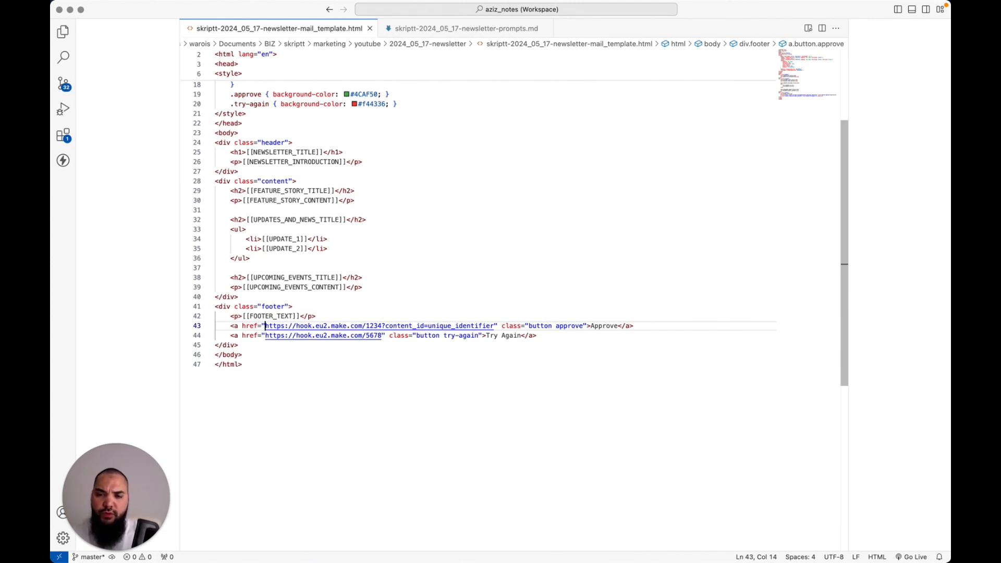
{"action": "key", "text": "super+Tab"}
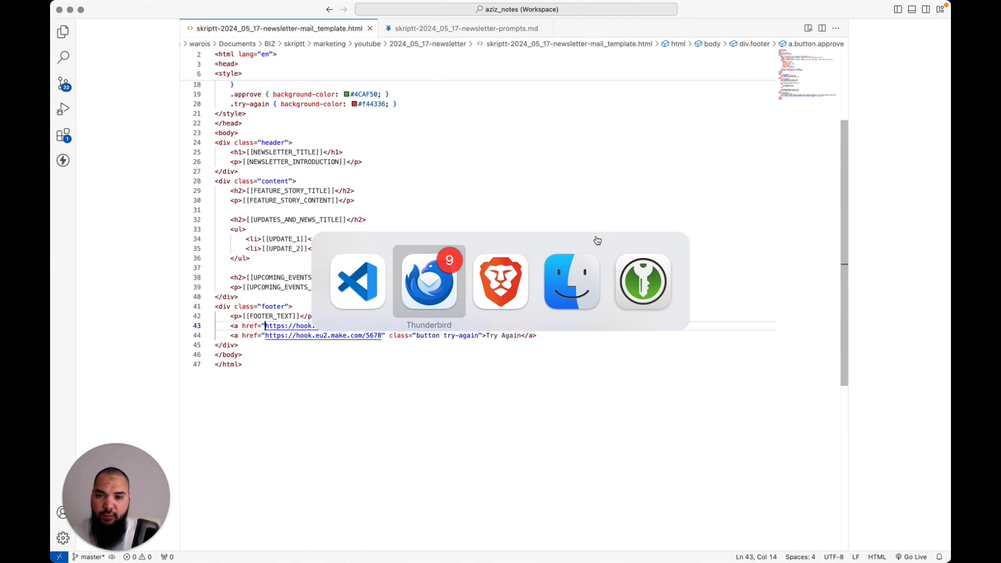
{"action": "key", "text": "super+shift+Tab"}
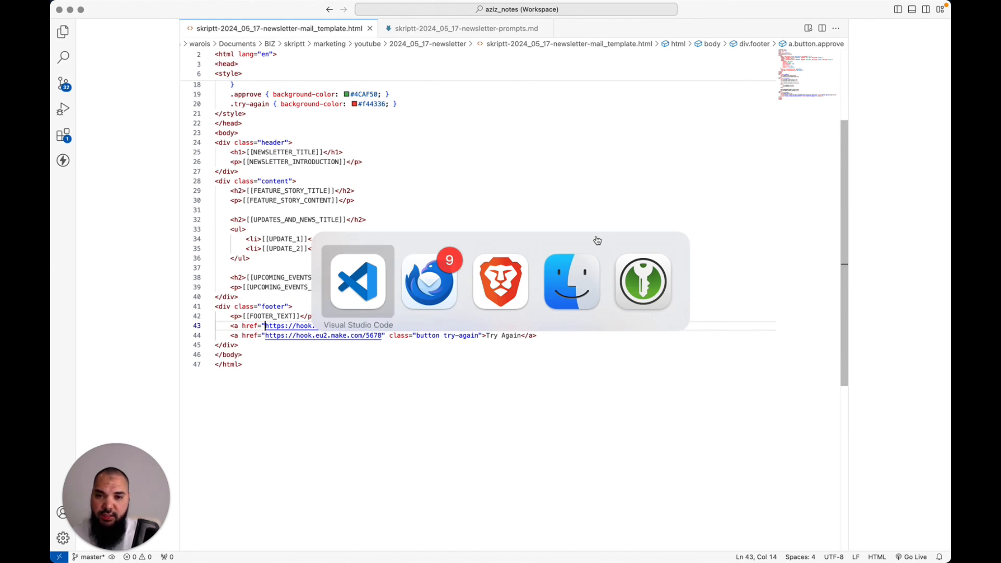
Create a new scenario in the Newsletter Automation Demo folder with a Custom webhook trigger
{"action": "key", "text": "super+Tab"}
{"action": "key", "text": "super+Tab"}
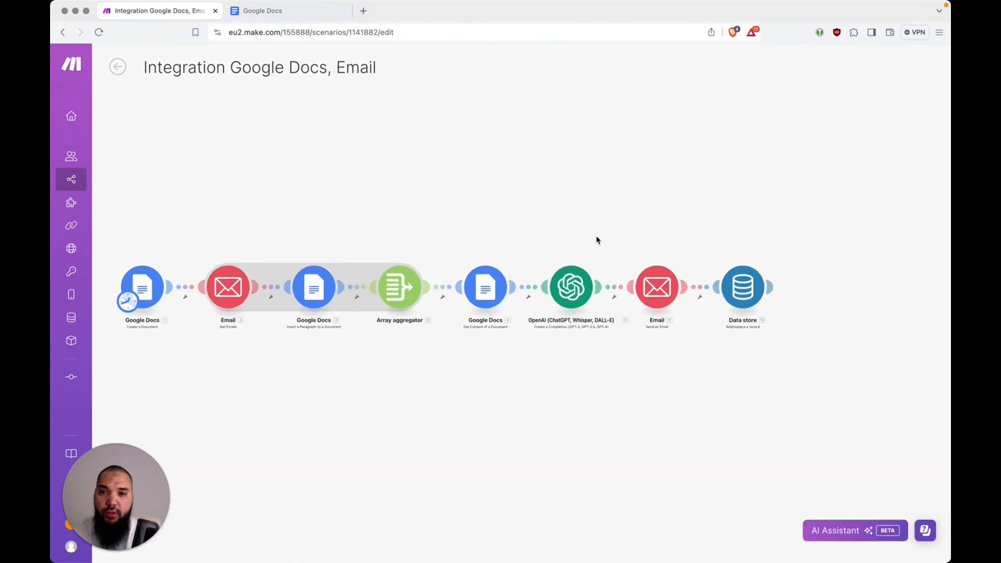
{"action": "left_click", "coordinate": [118, 68]}
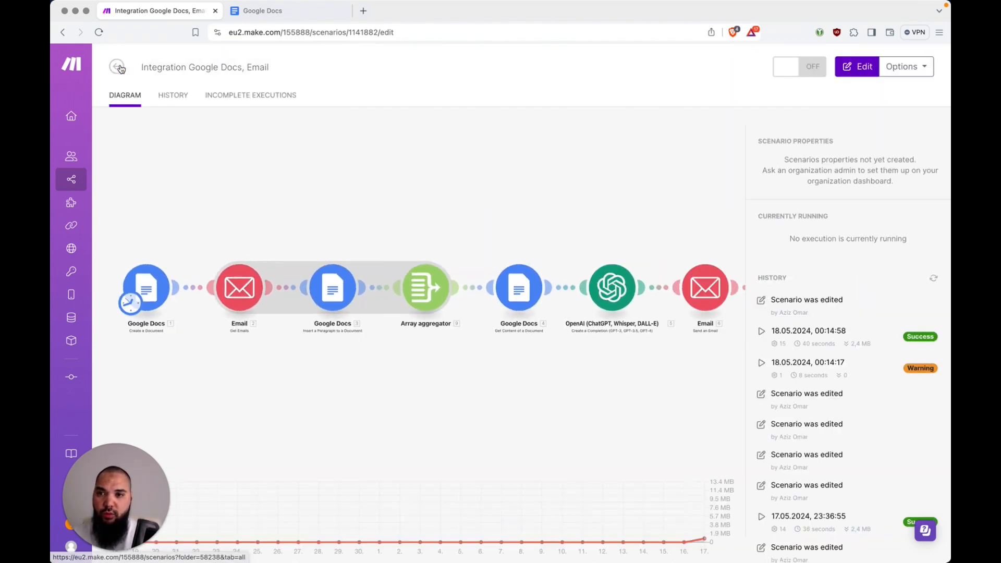
{"action": "left_click", "coordinate": [118, 67]}
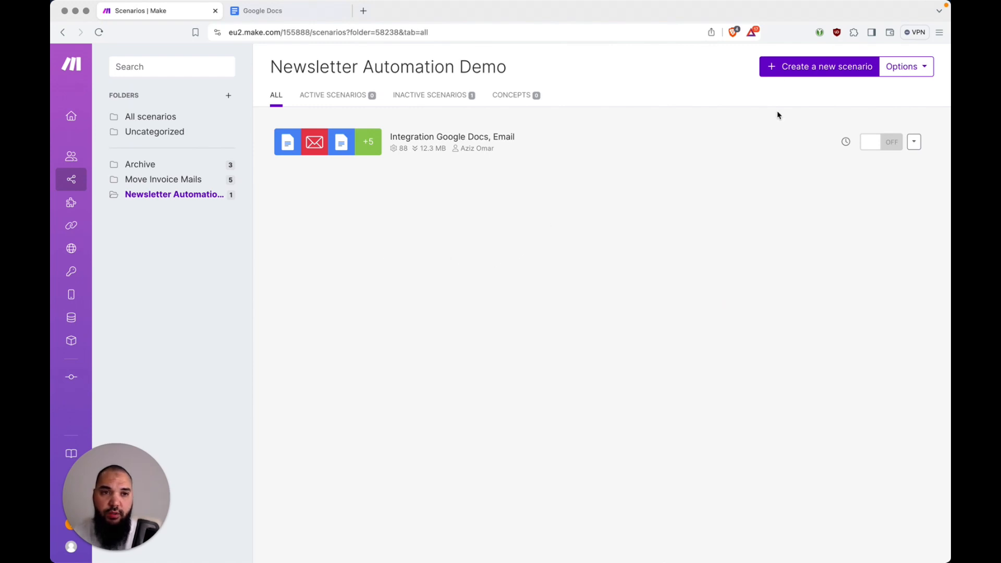
{"action": "left_click", "coordinate": [781, 67]}
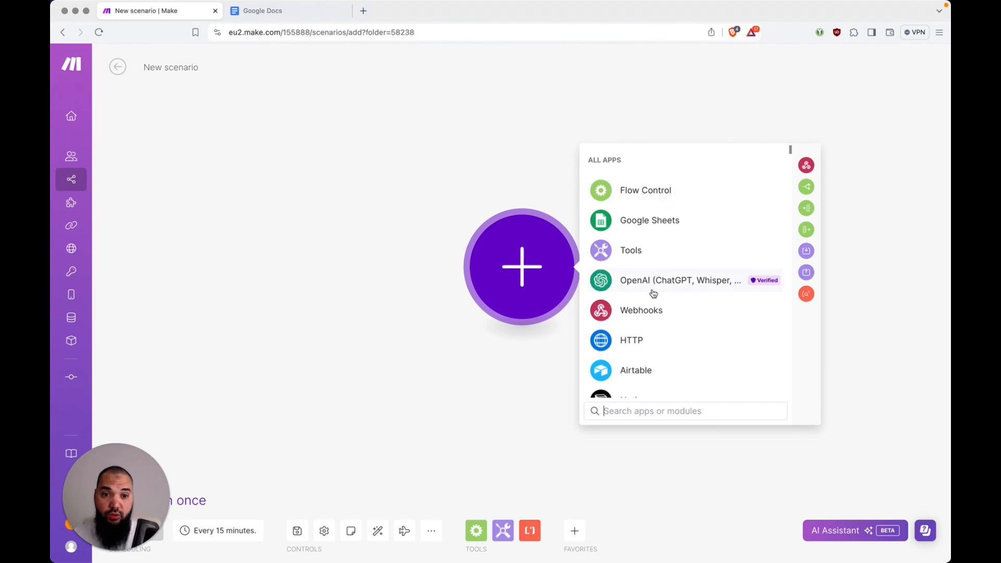
{"action": "left_click", "coordinate": [660, 311]}
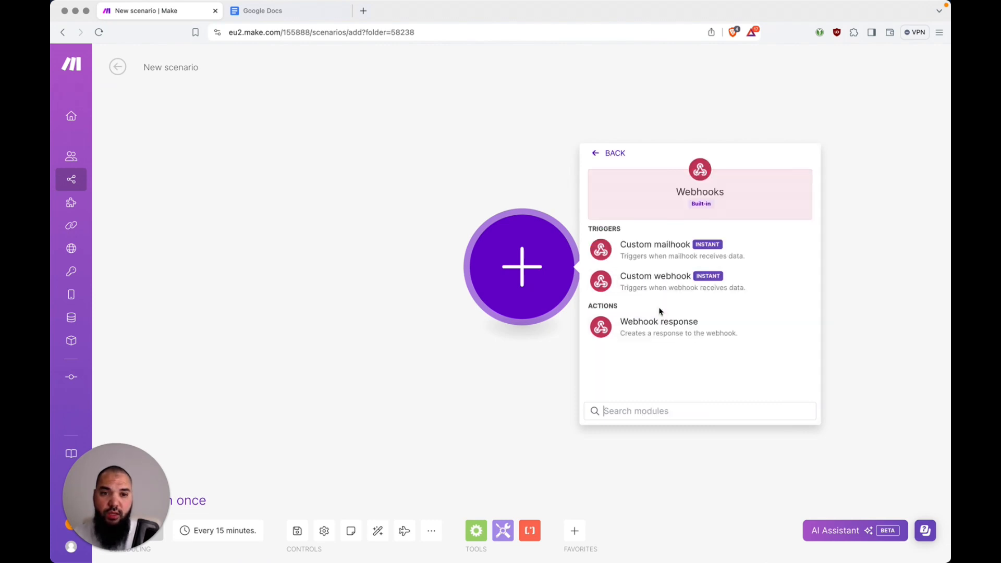
{"action": "left_click", "coordinate": [745, 290]}
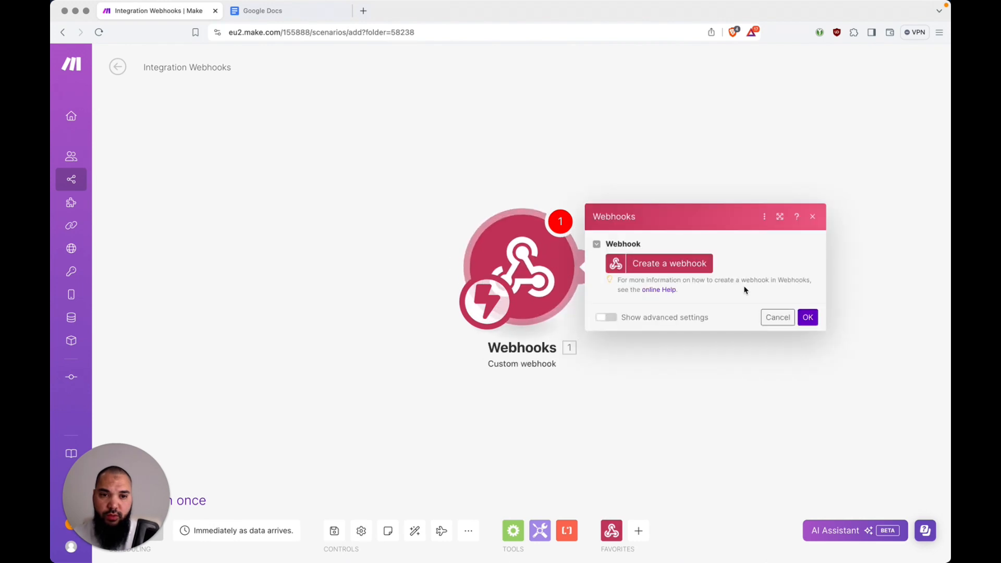
Create a new webhook named 'Newsletter Approved'
{"action": "left_click", "coordinate": [674, 268]}
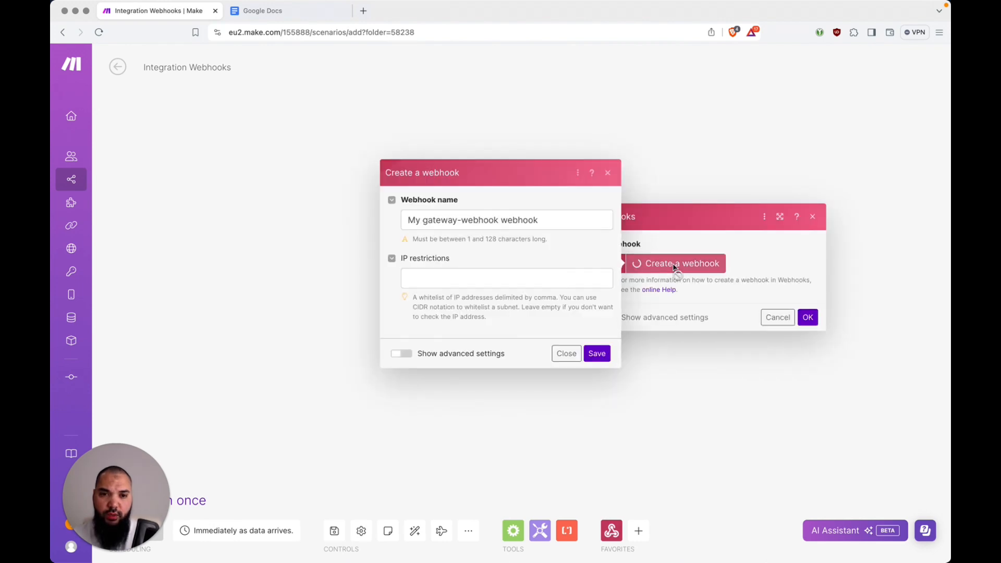
{"action": "left_click", "coordinate": [563, 221]}
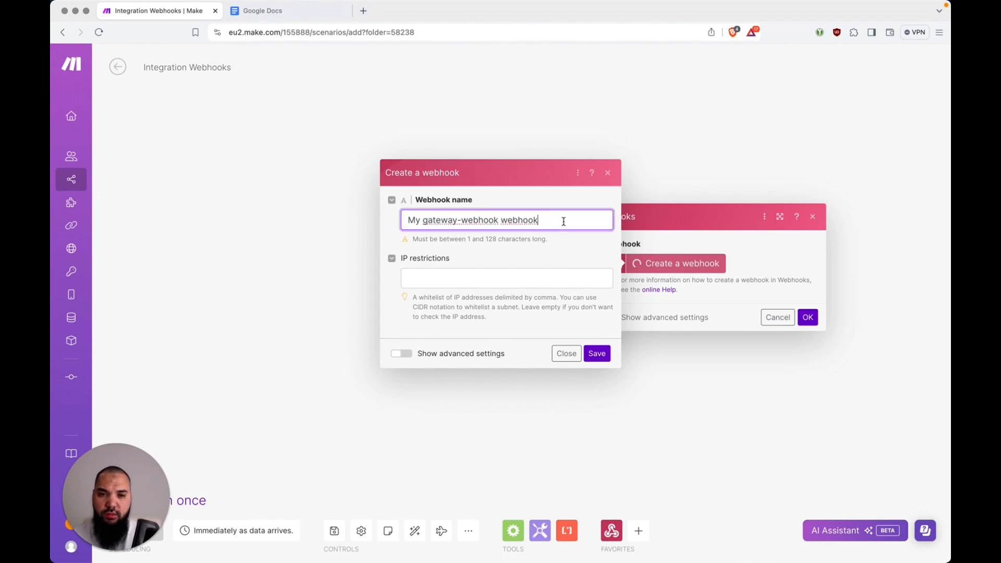
{"action": "key", "text": "super+a"}
{"action": "key", "text": "BackSpace"}
{"action": "key", "text": "Down"}
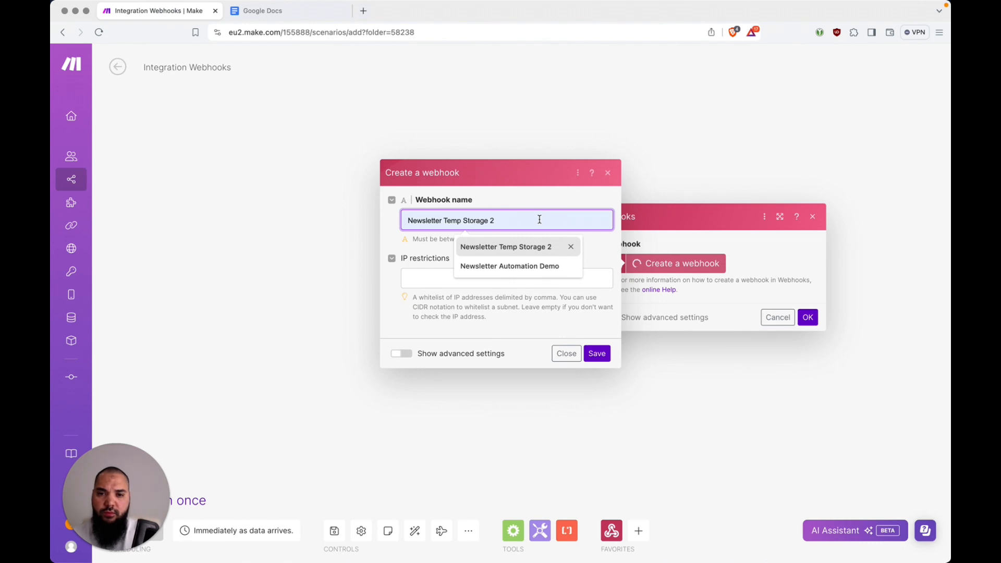
{"action": "type", "text": "Wb"}
{"action": "key", "text": "BackSpace"}
{"action": "type", "text": "eb"}
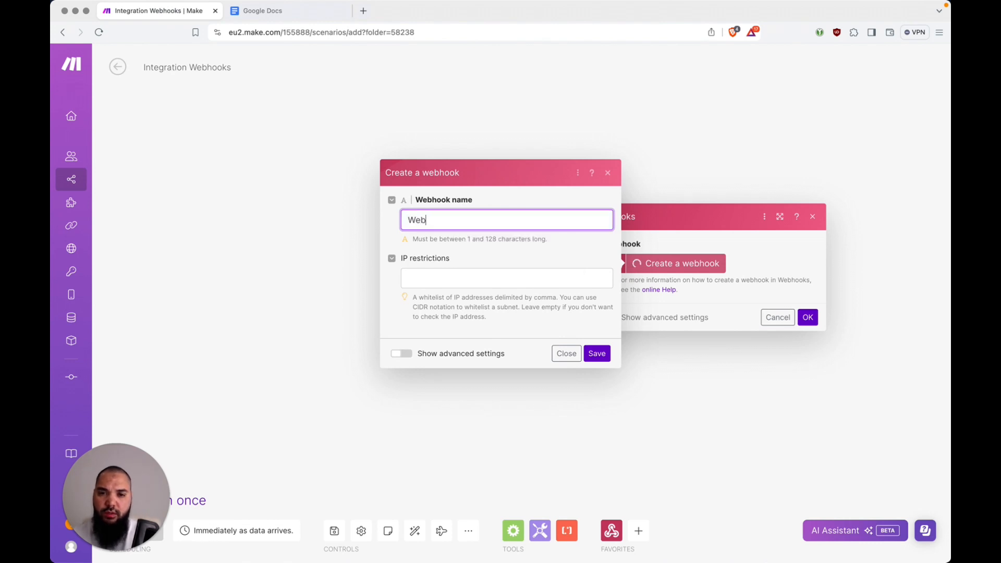
{"action": "key", "text": "BackSpace"}
{"action": "key", "text": "BackSpace"}
{"action": "key", "text": "BackSpace"}
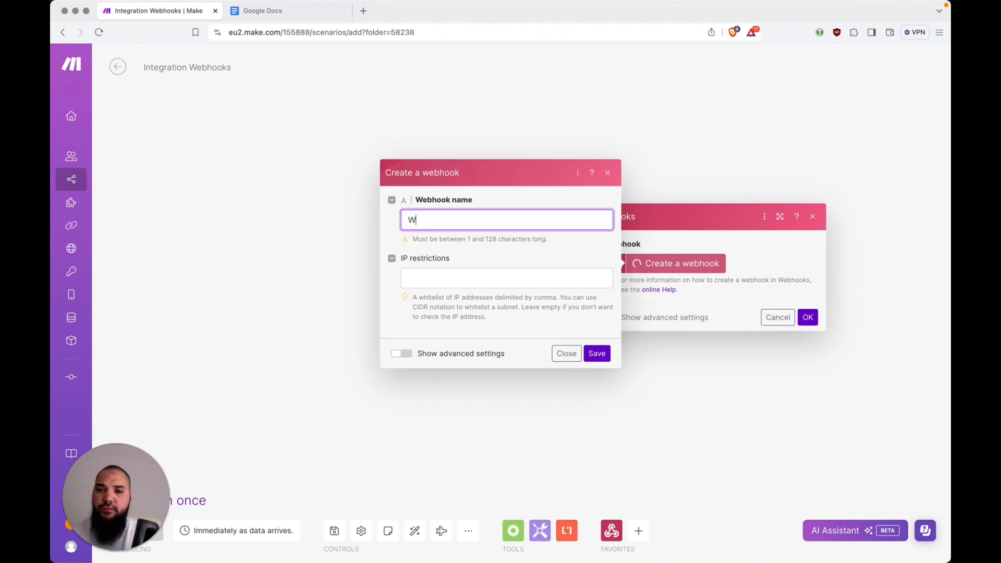
{"action": "type", "text": "Newsletter"}
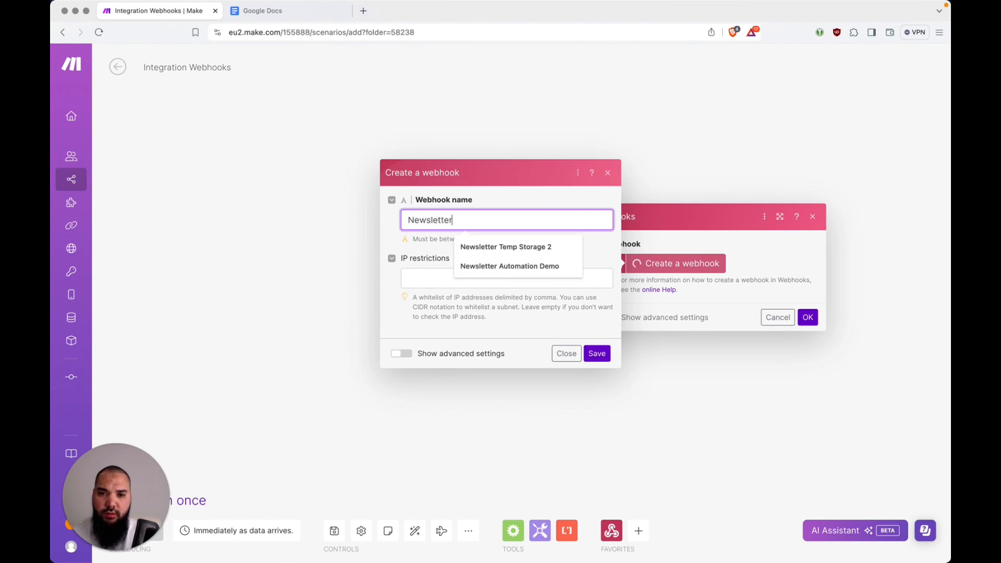
{"action": "type", "text": " Approved"}
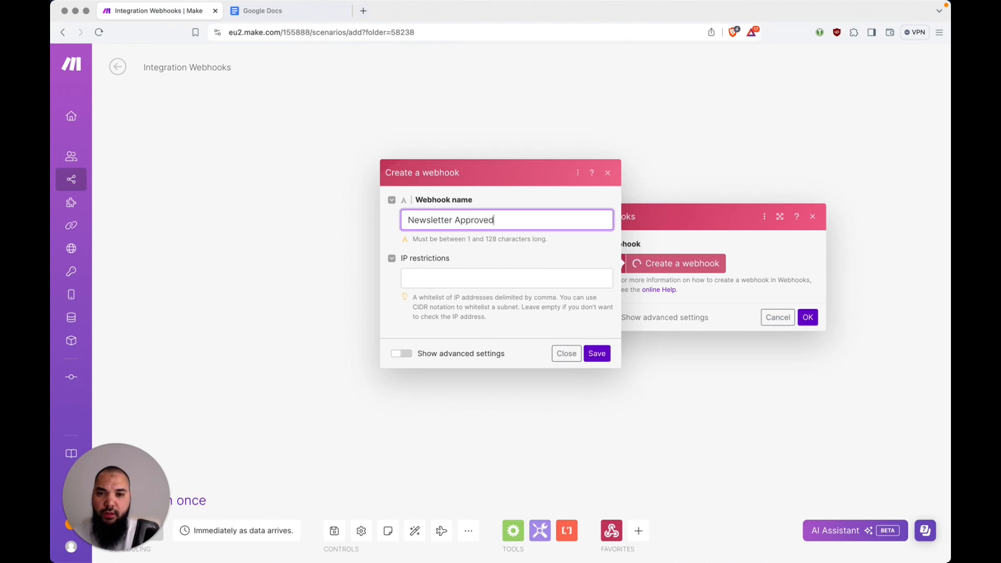
{"action": "key", "text": "Tab"}
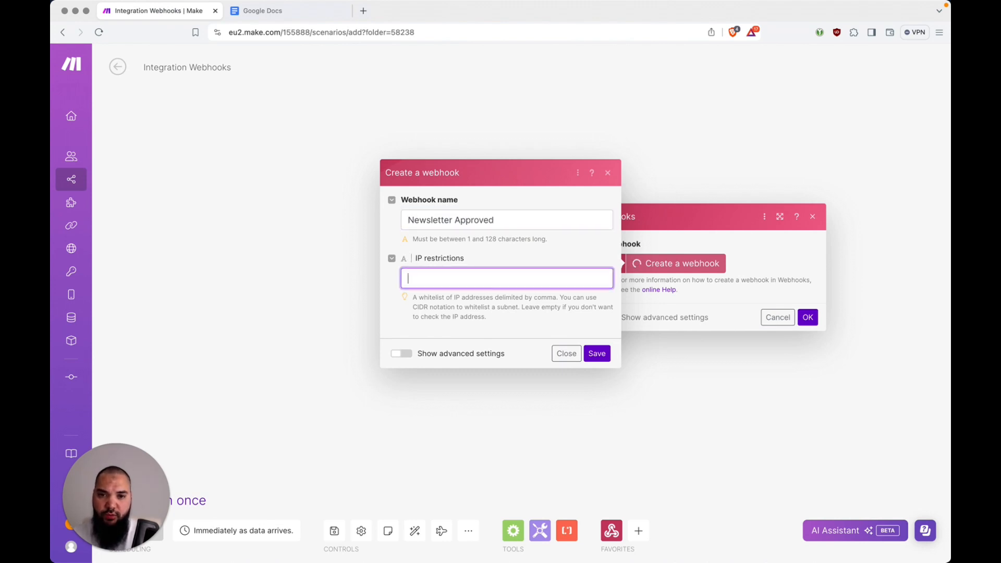
Save the Newsletter Approved webhook with the HTML NL Draft 2 data structure, copy its address, and confirm
{"action": "left_click", "coordinate": [413, 358]}
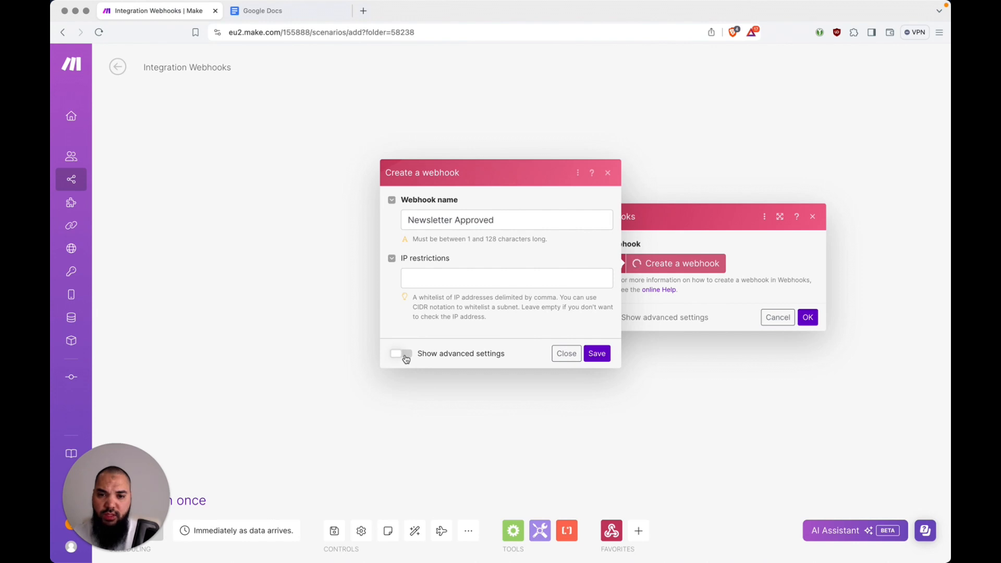
{"action": "left_click", "coordinate": [406, 356]}
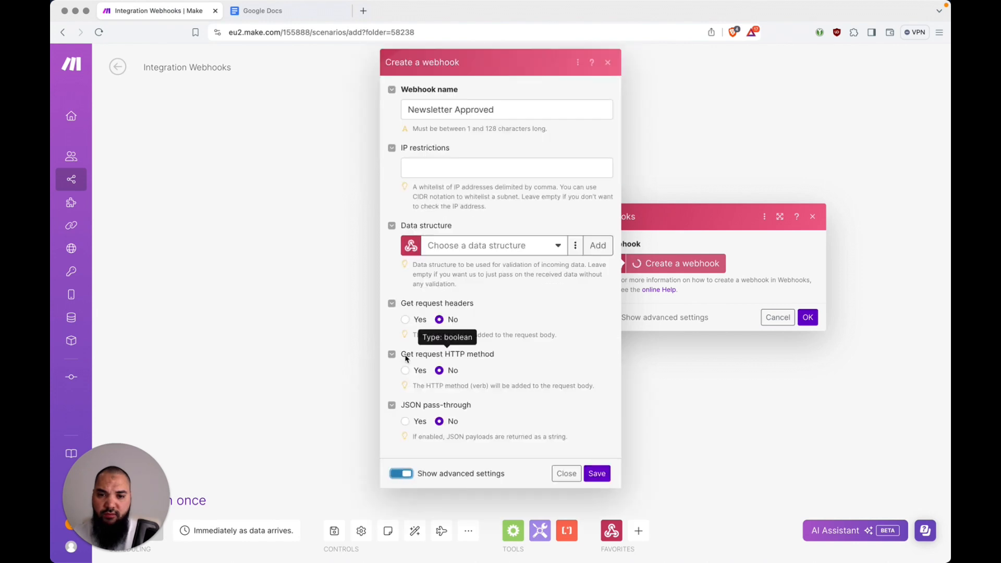
{"action": "left_click", "coordinate": [558, 255]}
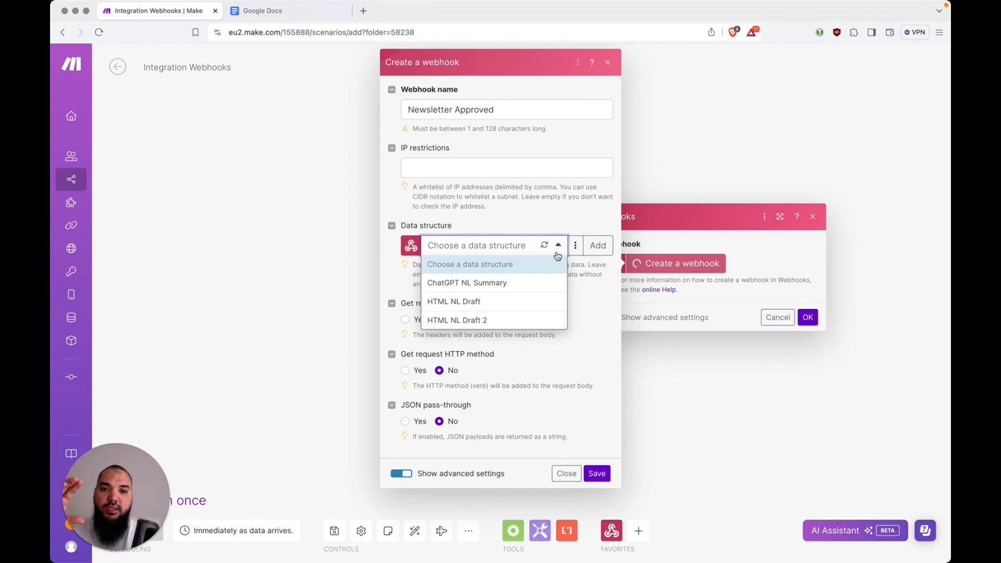
{"action": "left_click", "coordinate": [495, 321]}
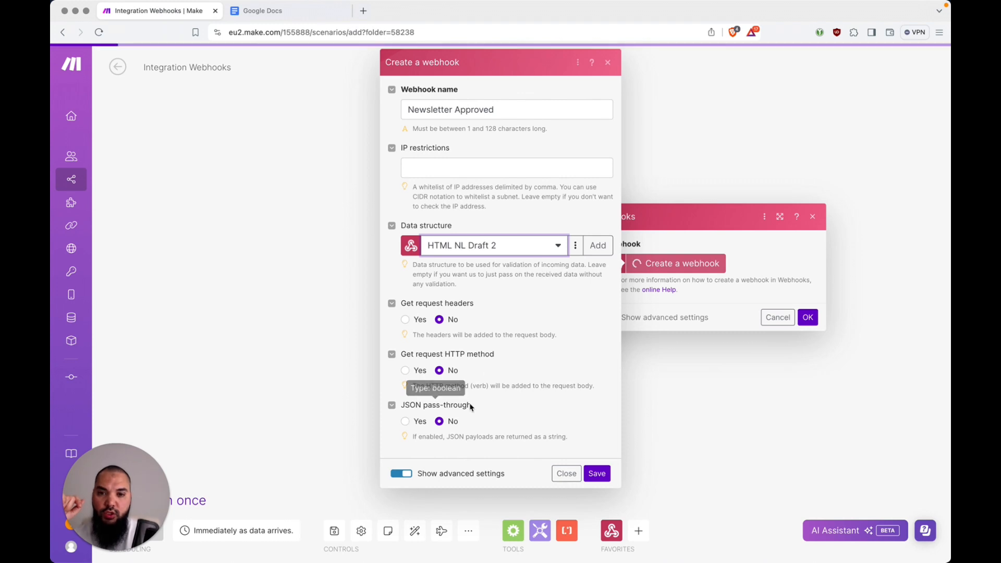
{"action": "left_click", "coordinate": [601, 473]}
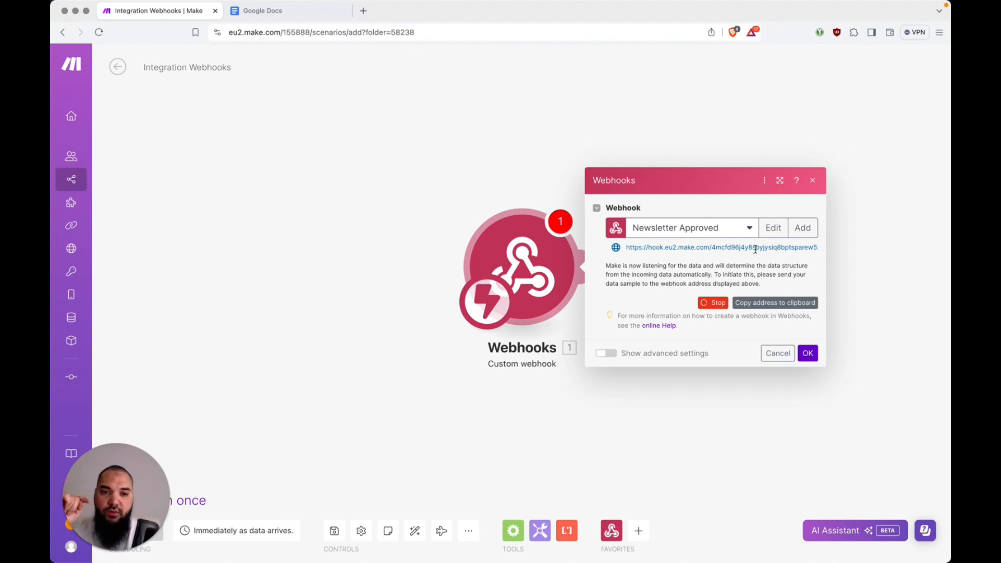
{"action": "left_click", "coordinate": [757, 305]}
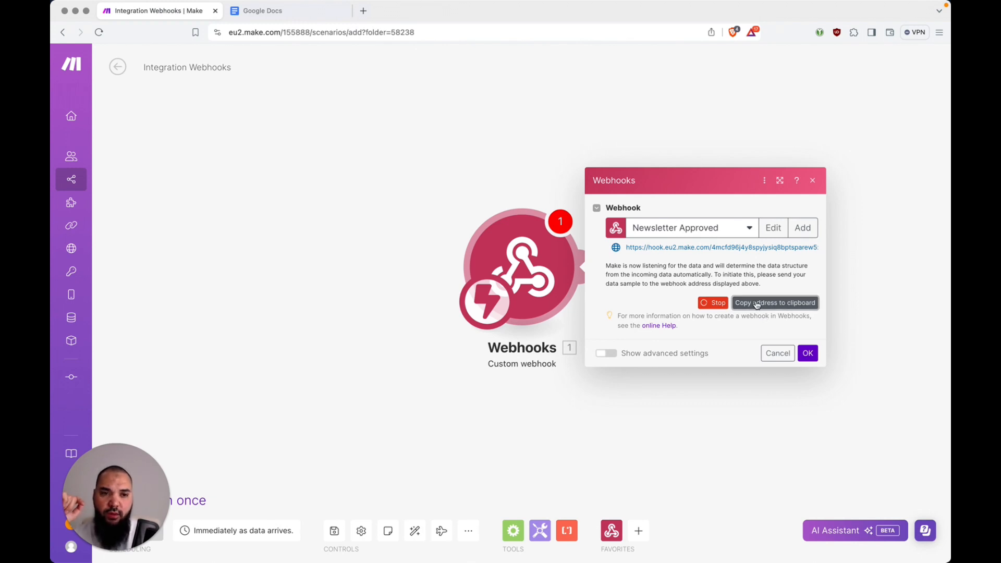
{"action": "left_click", "coordinate": [810, 353]}
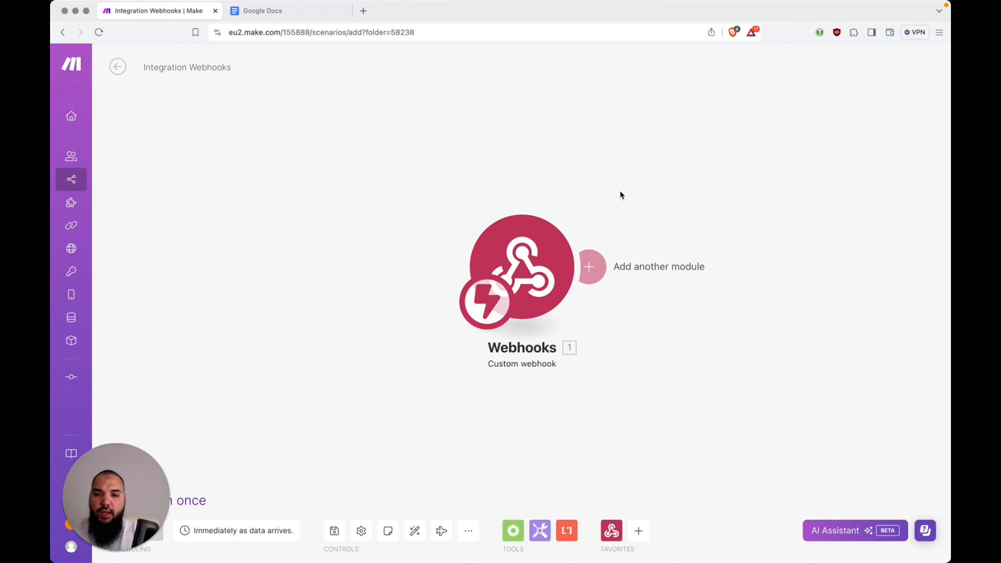
Replace the placeholder hook address in the template's line-43 Approve link with the copied Make webhook URL
{"action": "key", "text": "super+Tab"}
{"action": "key", "text": "shift+Right"}
{"action": "key", "text": "shift+Right"}
{"action": "key", "text": "shift+Right"}
{"action": "key", "text": "shift+Right"}
{"action": "key", "text": "shift+Right"}
{"action": "key", "text": "shift+Right"}
{"action": "key", "text": "shift+Right"}
{"action": "key", "text": "shift+Right"}
{"action": "key", "text": "shift+Right"}
{"action": "key", "text": "shift+Right"}
{"action": "key", "text": "shift+Right"}
{"action": "key", "text": "shift+Right"}
{"action": "key", "text": "shift+Right"}
{"action": "key", "text": "shift+Right"}
{"action": "key", "text": "shift+Right"}
{"action": "key", "text": "shift+Right"}
{"action": "key", "text": "shift+Right"}
{"action": "key", "text": "shift+Right"}
{"action": "key", "text": "shift+Right"}
{"action": "key", "text": "shift+Right"}
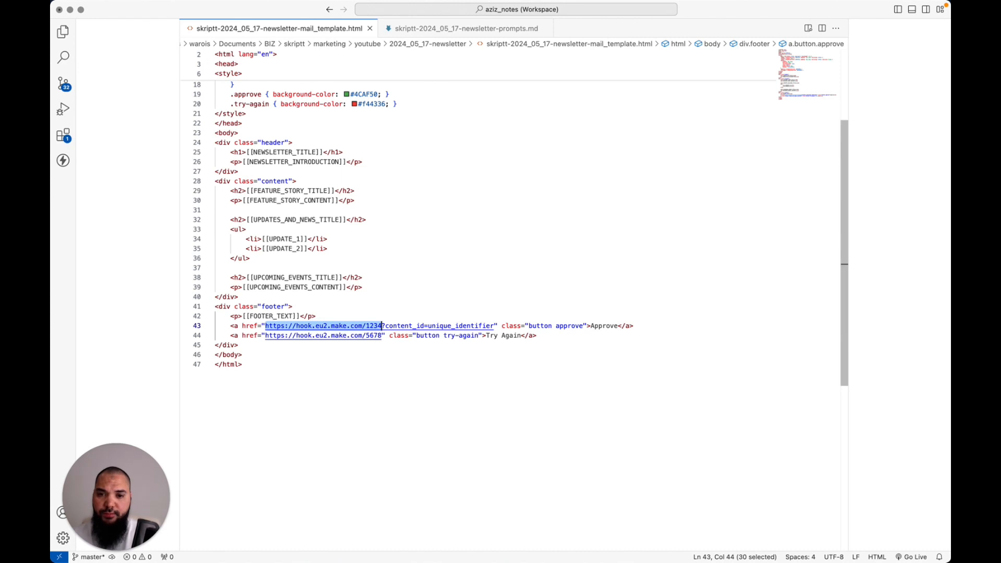
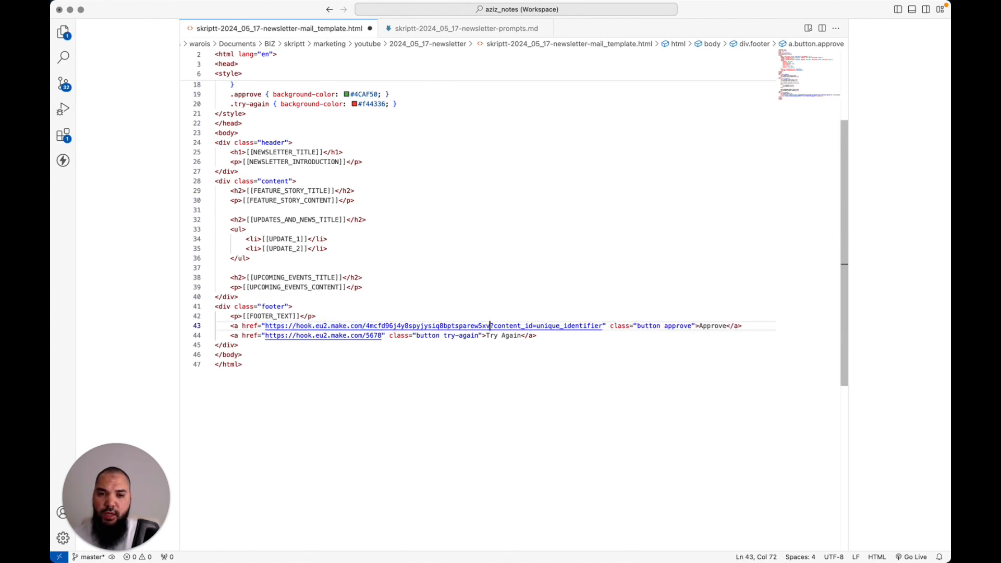
{"action": "key", "text": "Down"}
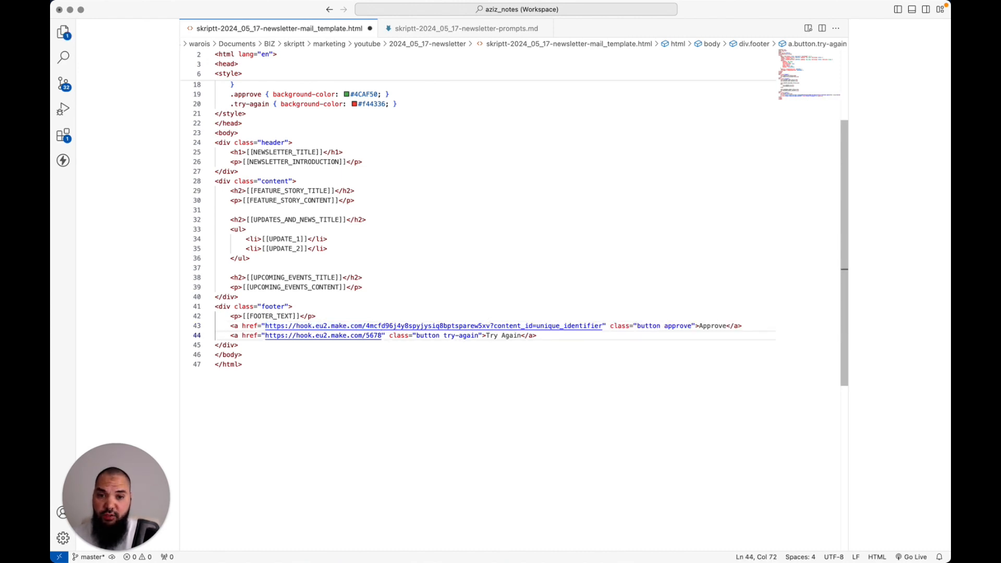
{"action": "key", "text": "Left"}
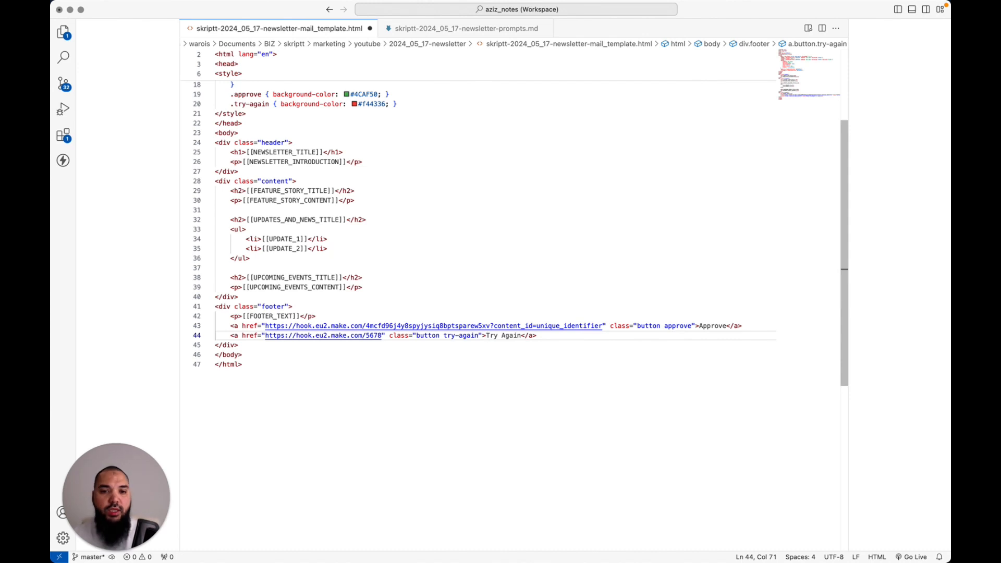
Place the cursor just after content_id= in the Approve link's webhook URL
{"action": "left_click", "coordinate": [486, 326]}
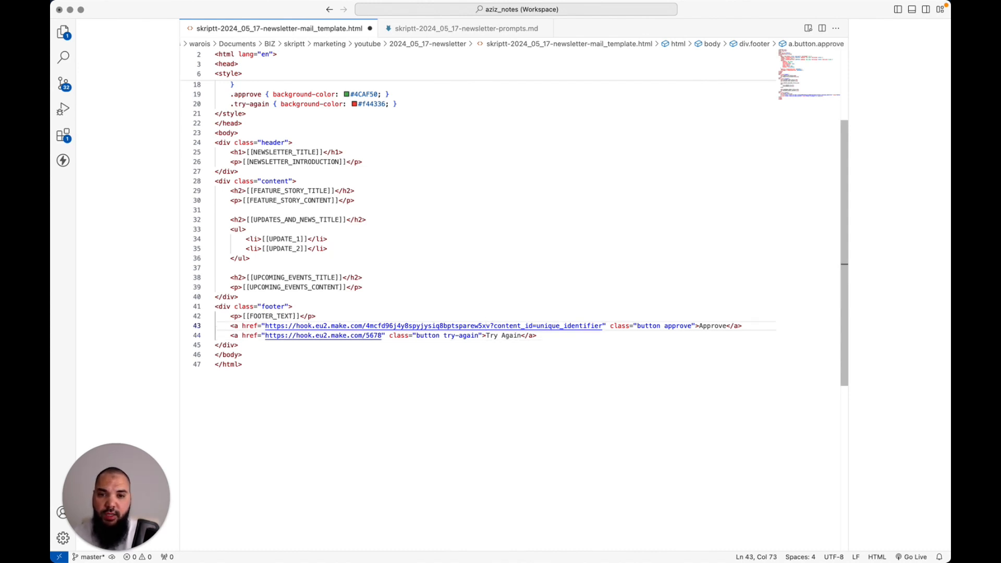
{"action": "key", "text": "shift+Right"}
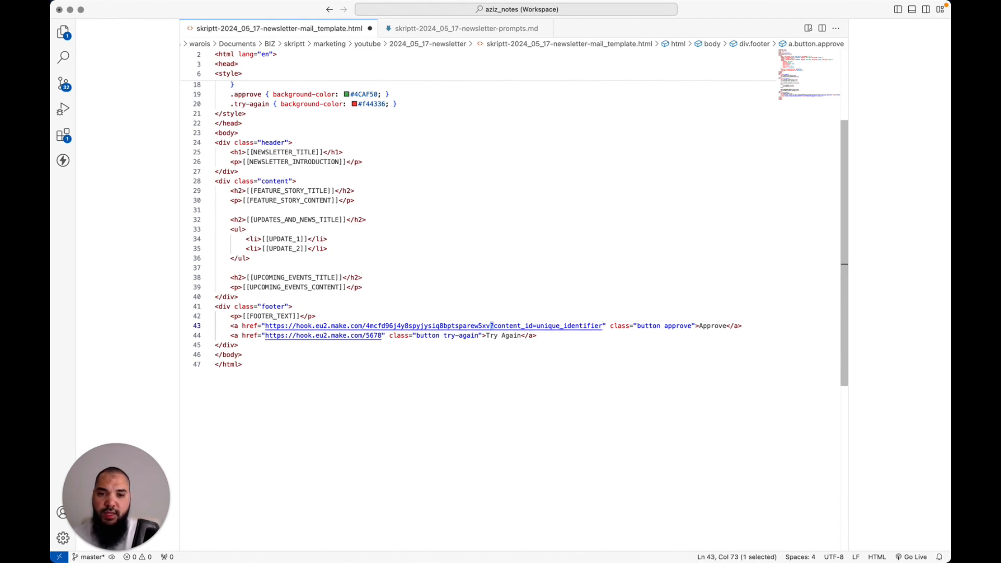
{"action": "key", "text": "Right"}
{"action": "key", "text": "Left"}
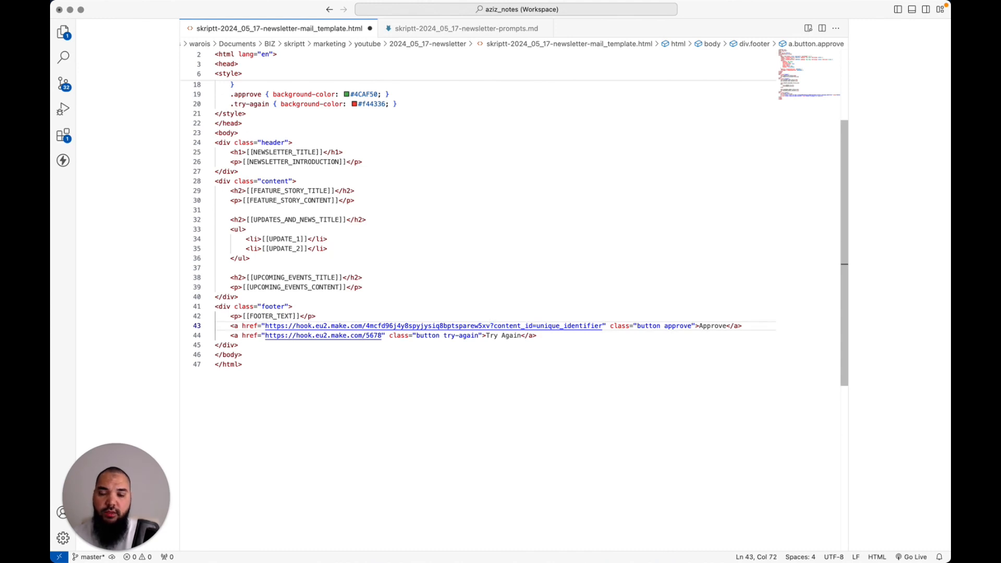
{"action": "key", "text": "shift+Right"}
{"action": "key", "text": "Right"}
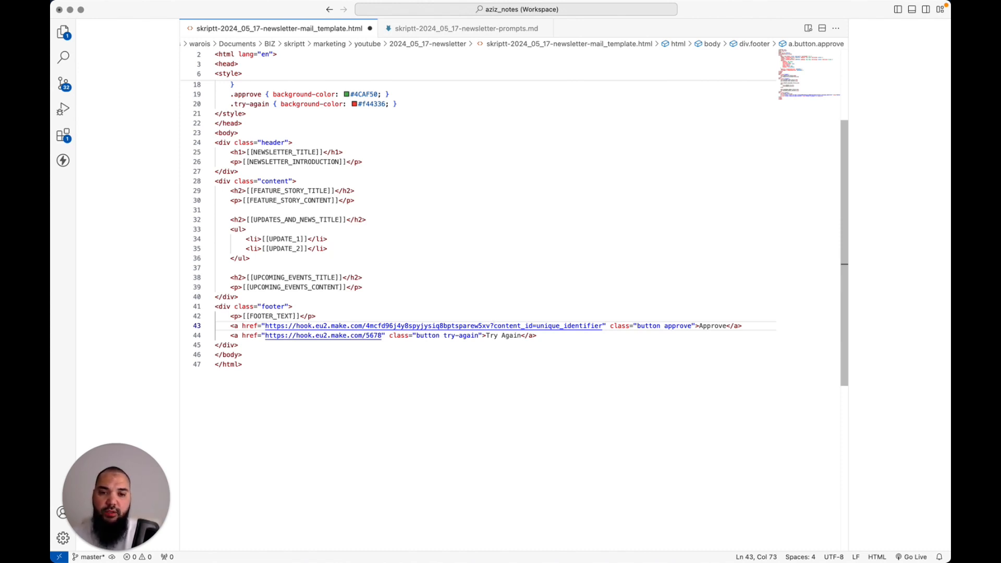
{"action": "key", "text": "alt+shift+Right"}
{"action": "key", "text": "shift+Right"}
{"action": "key", "text": "alt+shift+Right"}
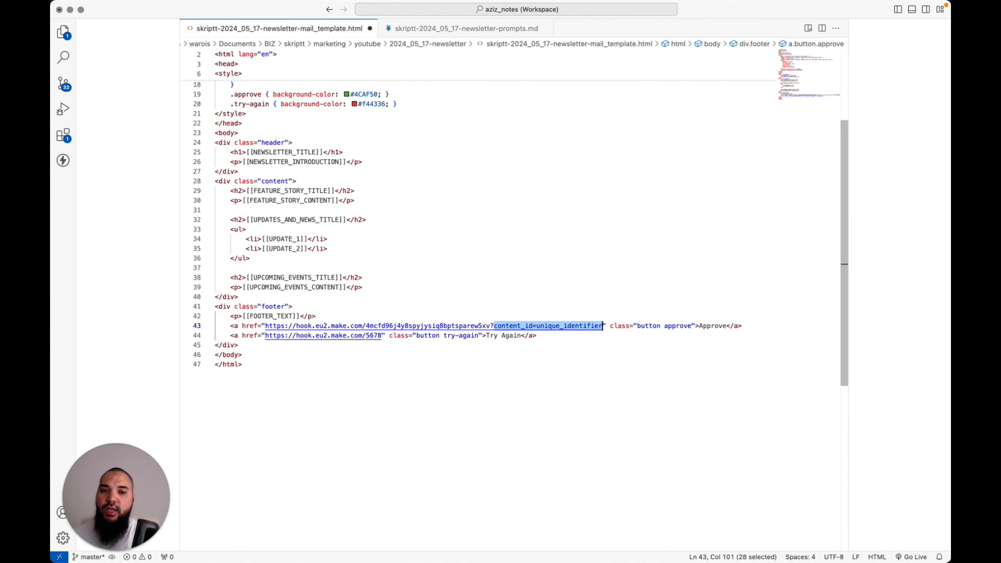
{"action": "key", "text": "Left"}
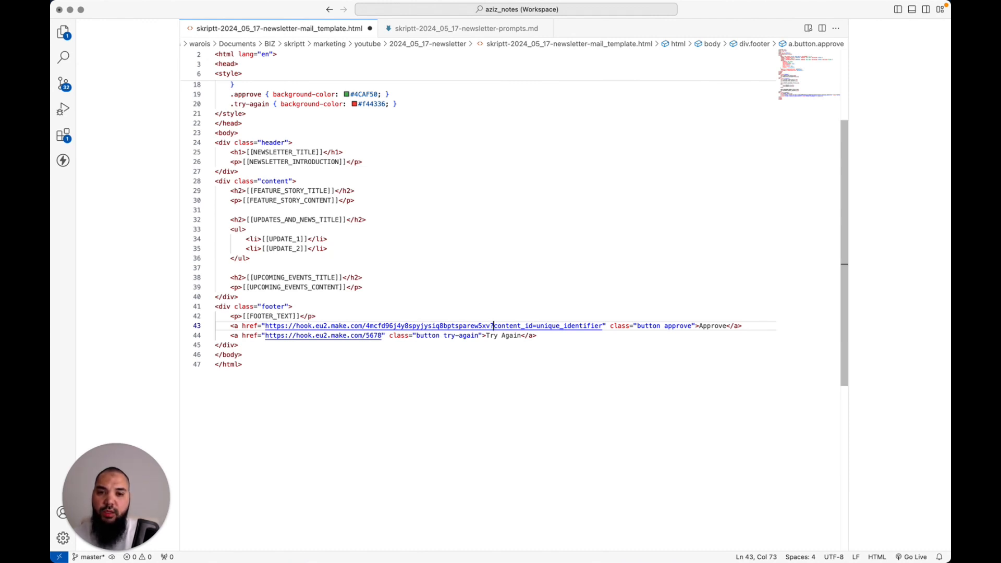
{"action": "key", "text": "alt+shift+Right"}
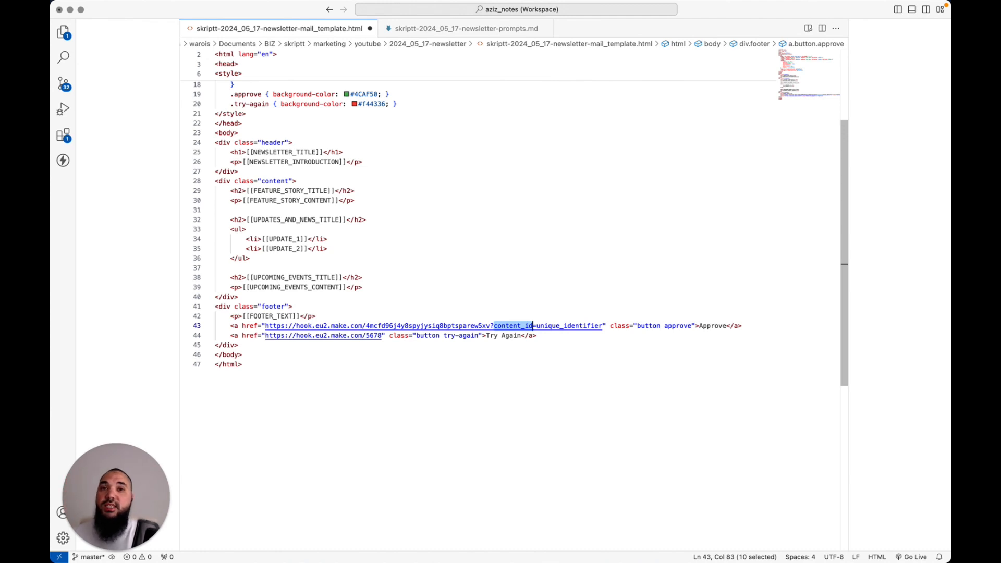
{"action": "key", "text": "Right"}
{"action": "key", "text": "Right"}
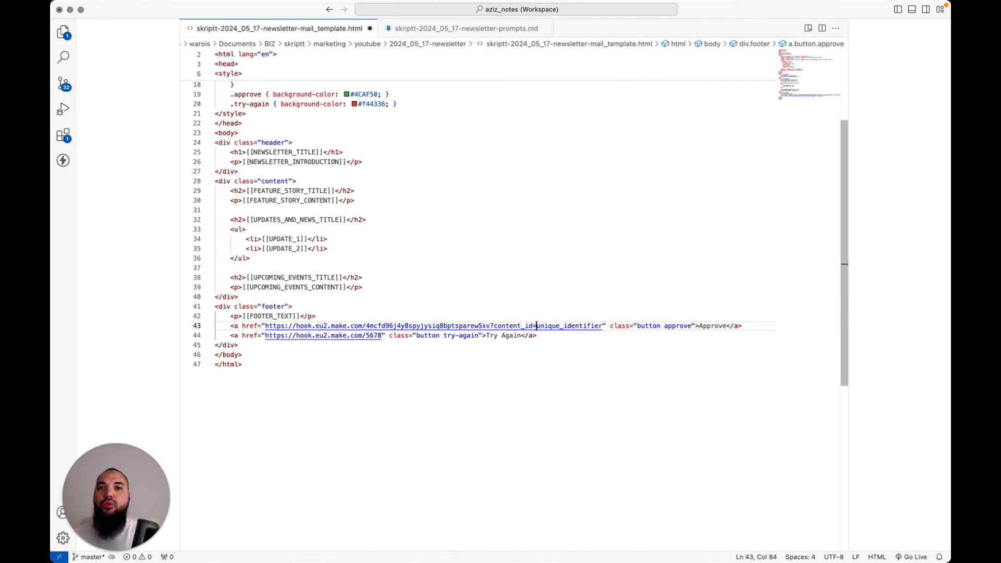
{"action": "key", "text": "Left"}
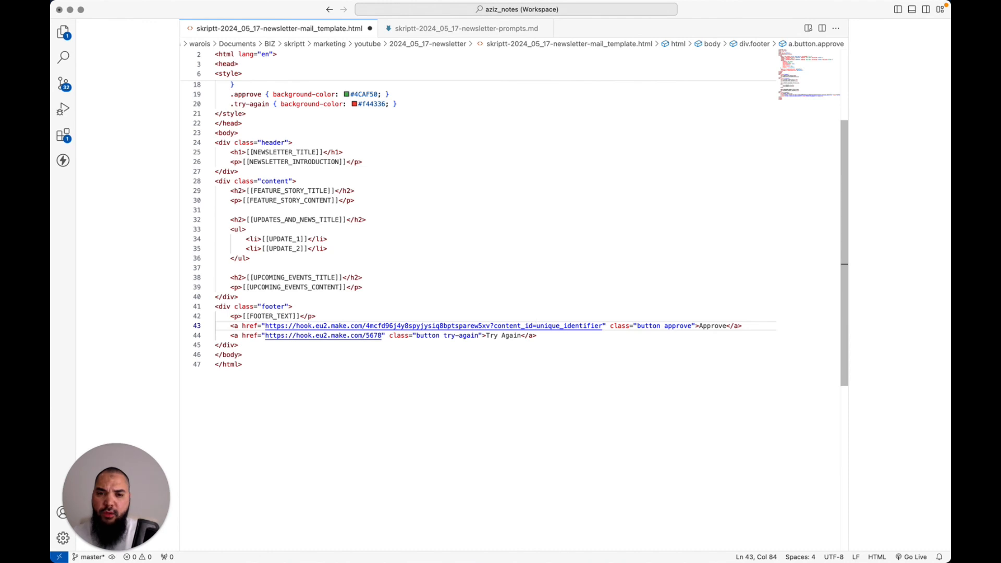
Select the Approve link URL up to content_id=, leaving out unique_identifier, and return to Make
{"action": "key", "text": "super+Left"}
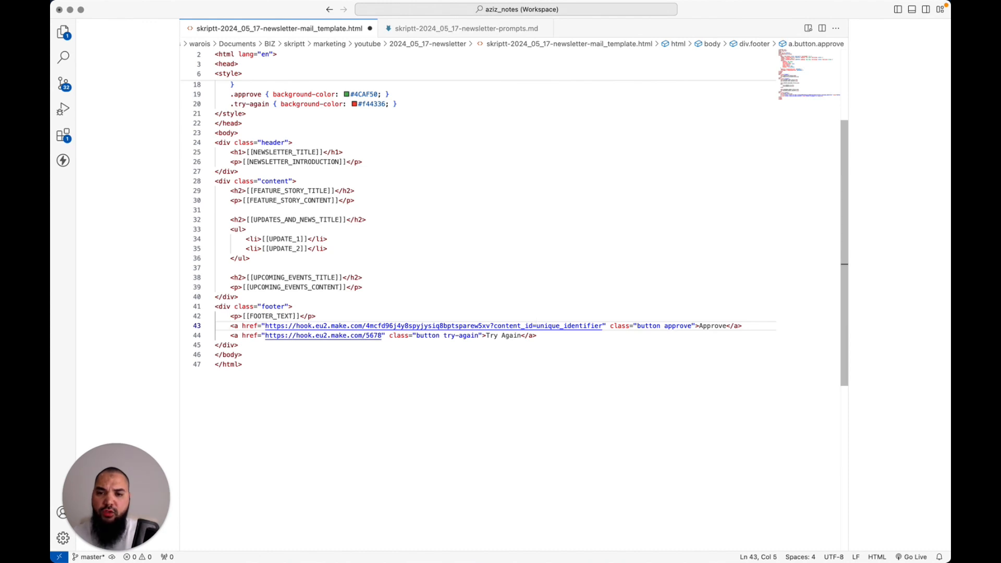
{"action": "key", "text": "alt+Right"}
{"action": "key", "text": "alt+Right"}
{"action": "key", "text": "Right"}
{"action": "key", "text": "Right"}
{"action": "key", "text": "shift+alt+Right"}
{"action": "key", "text": "shift+alt+Right"}
{"action": "key", "text": "shift+alt+Right"}
{"action": "key", "text": "shift+alt+Right"}
{"action": "key", "text": "shift+alt+Right"}
{"action": "key", "text": "shift+alt+Right"}
{"action": "key", "text": "shift+alt+Right"}
{"action": "key", "text": "shift+alt+Right"}
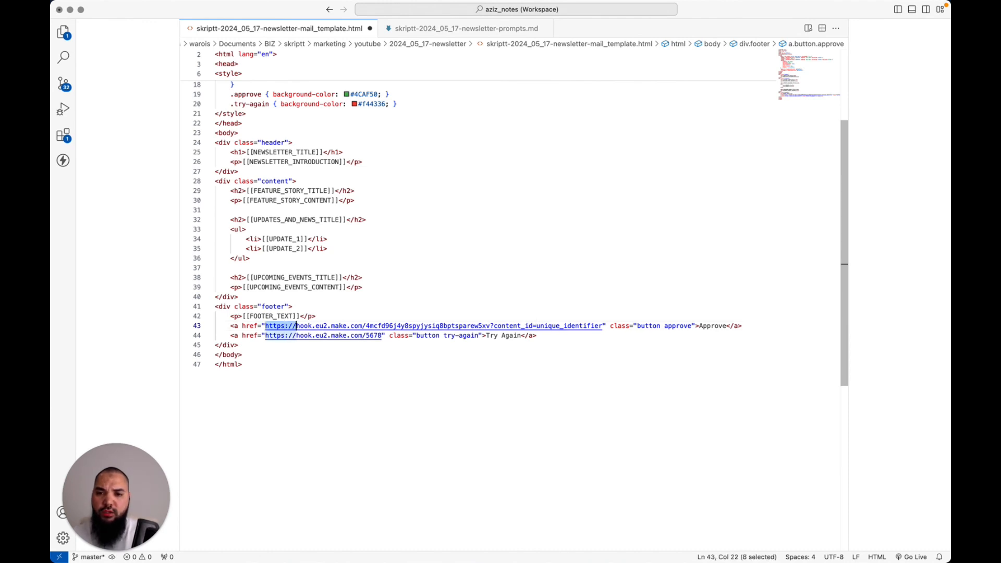
{"action": "key", "text": "shift+alt+Left"}
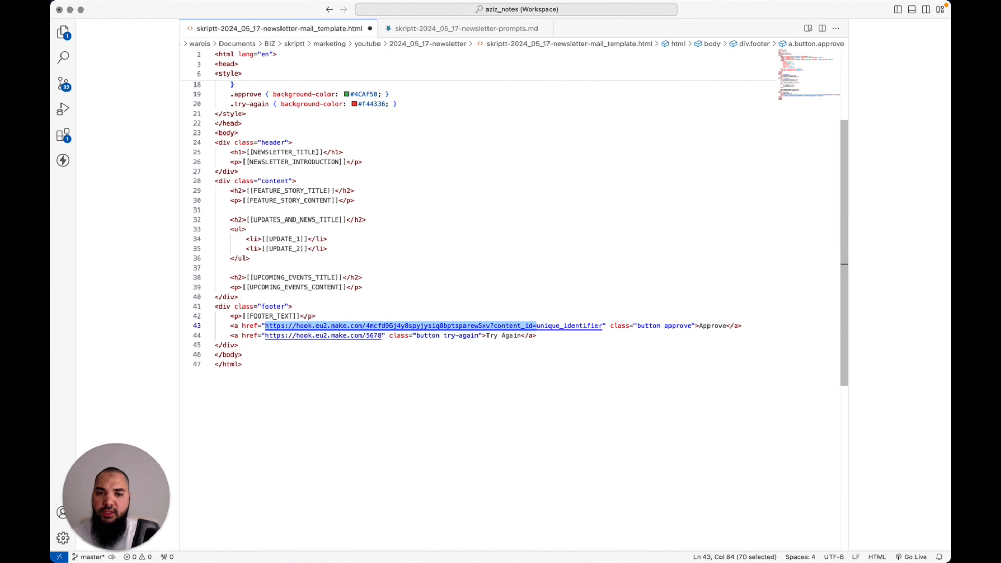
{"action": "key", "text": "super+Tab"}
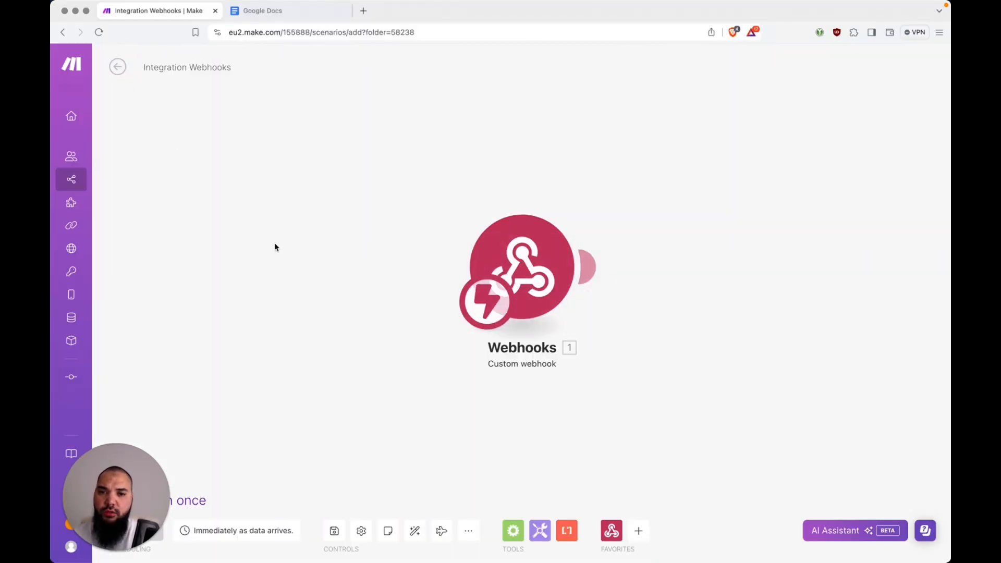
Save the webhook scenario, then open Integration Google Docs, Email from the Newsletter Automation folder
{"action": "key", "text": "super+s"}
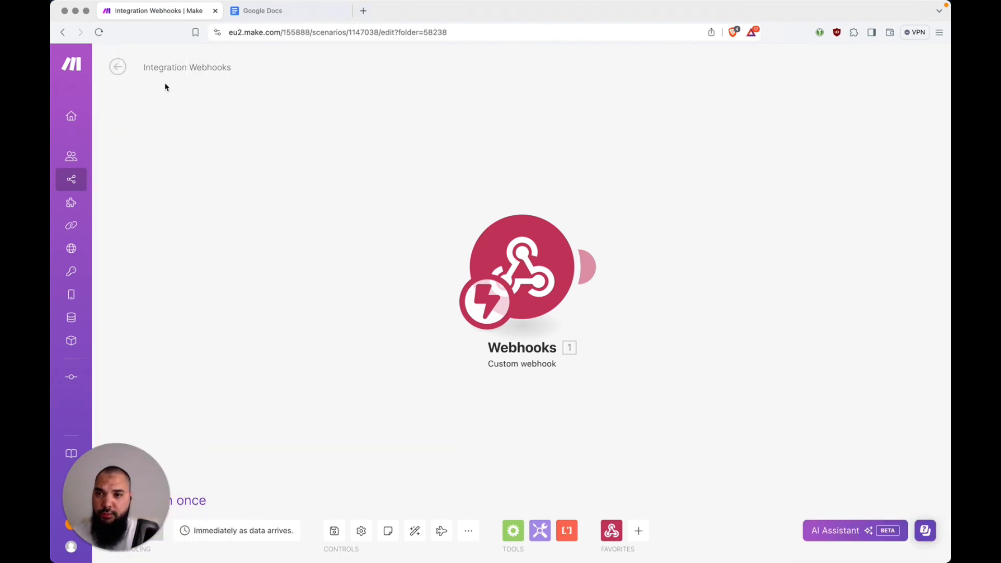
{"action": "left_click", "coordinate": [118, 68]}
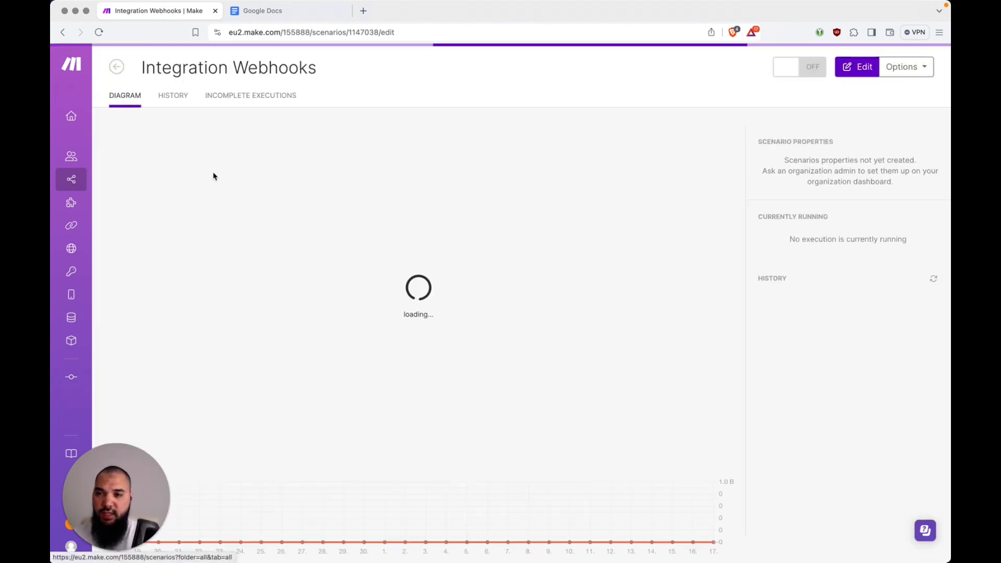
{"action": "left_click", "coordinate": [121, 69]}
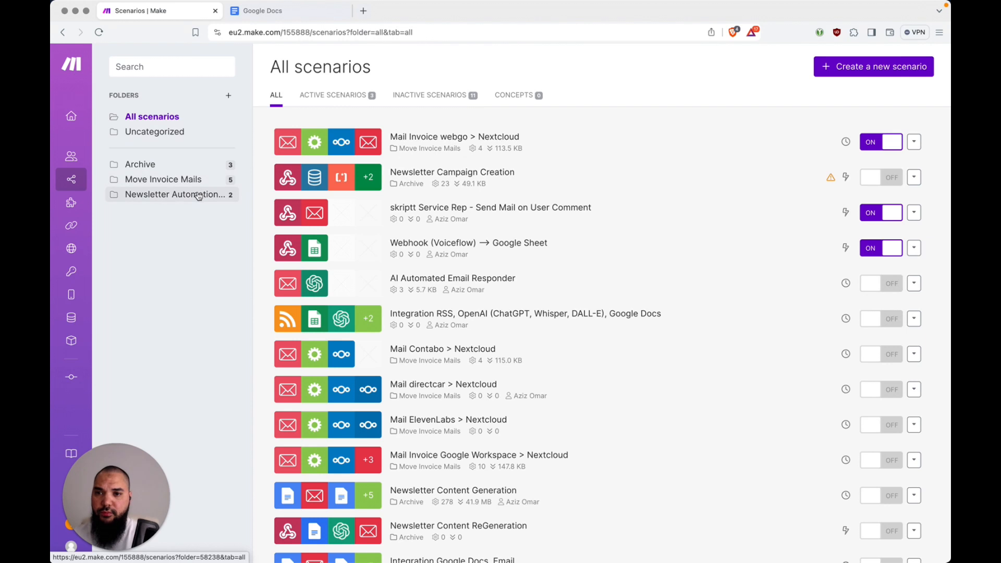
{"action": "left_click", "coordinate": [175, 195]}
{"action": "left_click", "coordinate": [487, 142]}
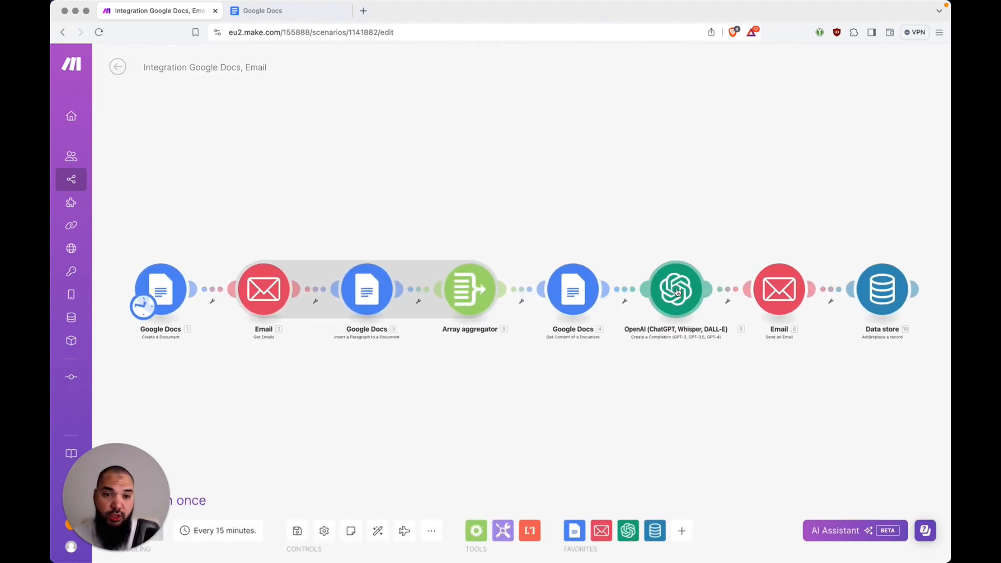
In the OpenAI module, open Message 2's content at the footer's placeholder Approve link
{"action": "left_click", "coordinate": [677, 290]}
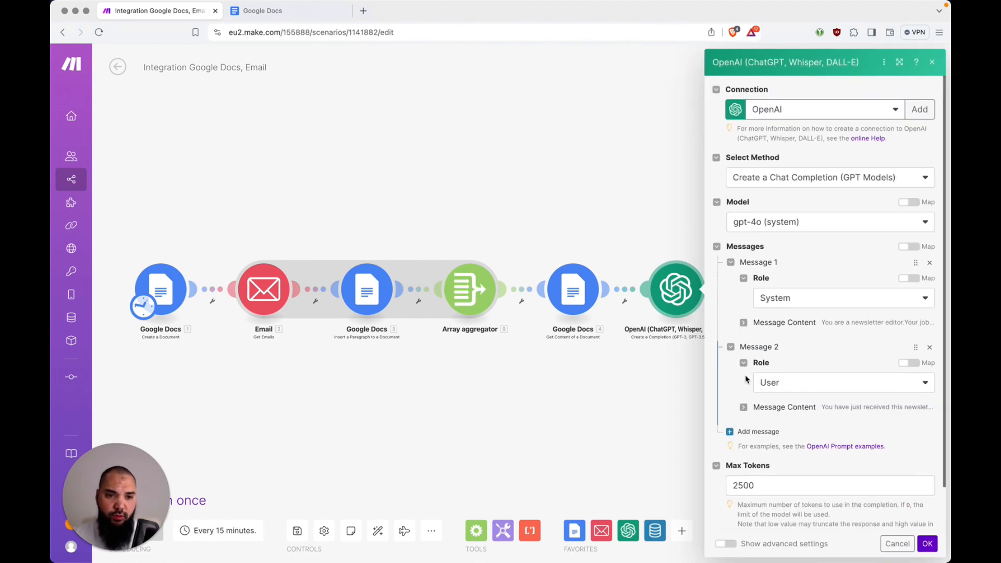
{"action": "left_click", "coordinate": [744, 407]}
{"action": "scroll", "coordinate": [728, 374], "scroll_direction": "down", "scroll_amount": 4}
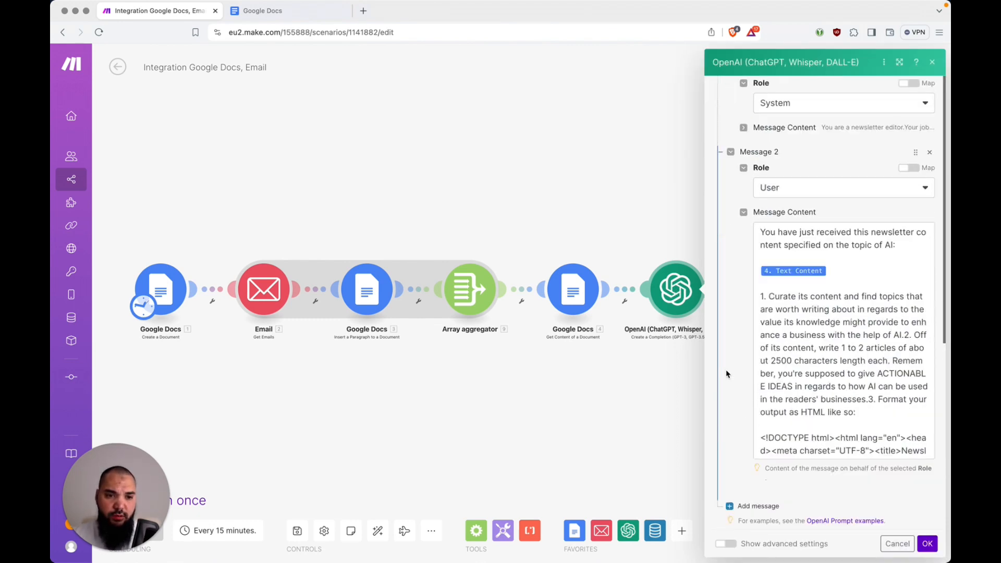
{"action": "scroll", "coordinate": [728, 374], "scroll_direction": "down", "scroll_amount": 3}
{"action": "scroll", "coordinate": [788, 201], "scroll_direction": "down", "scroll_amount": 10}
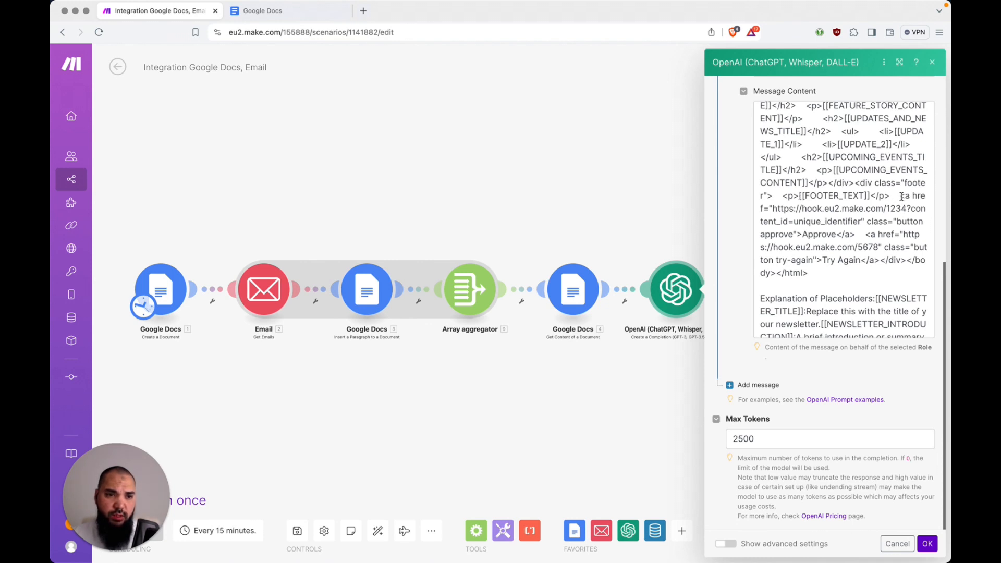
{"action": "left_click", "coordinate": [774, 207]}
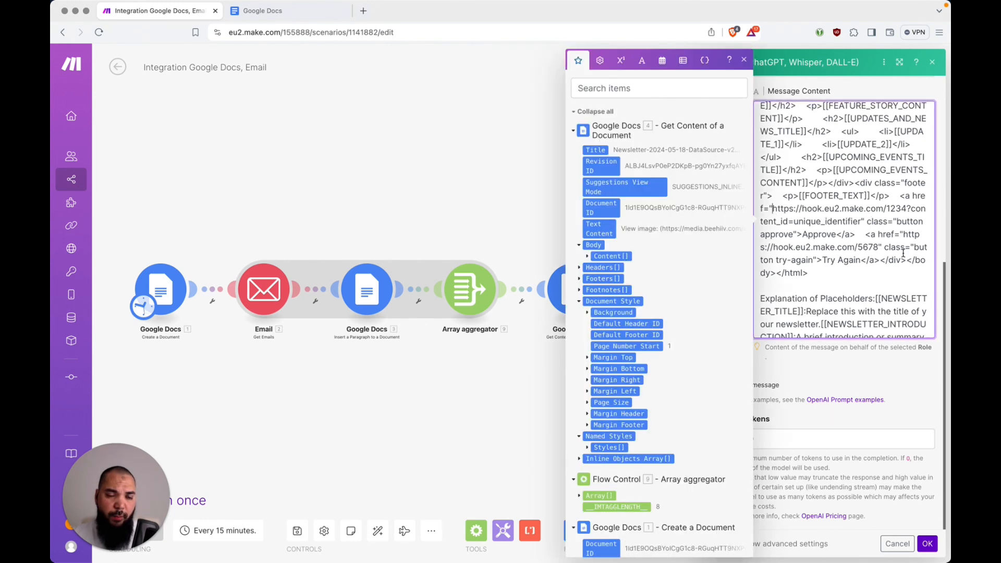
Paste the new webhook URL over the old hook.eu2.make.com/1234 address, then select unique_identifier
{"action": "left_click", "coordinate": [794, 221], "text": "shift"}
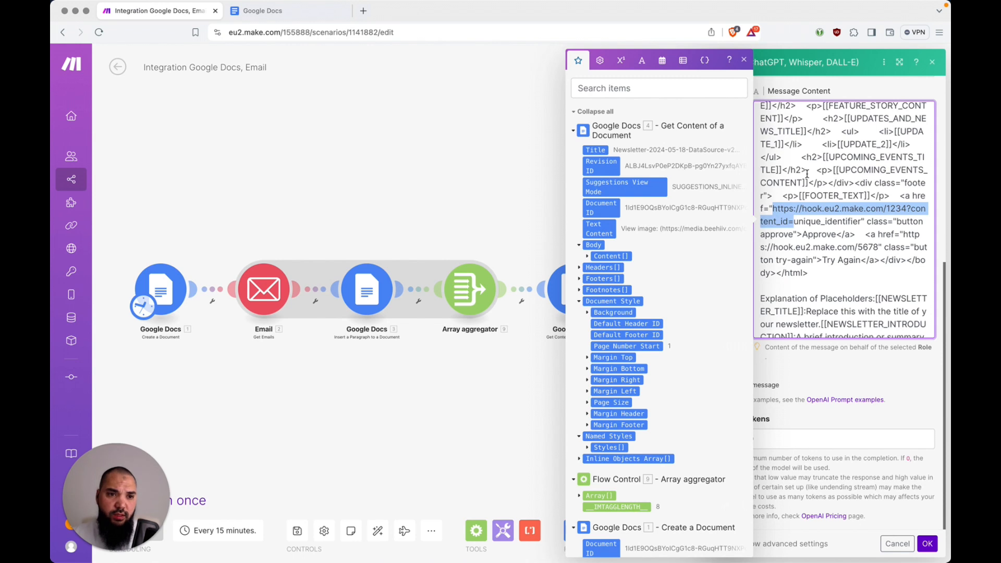
{"action": "key", "text": "super+v"}
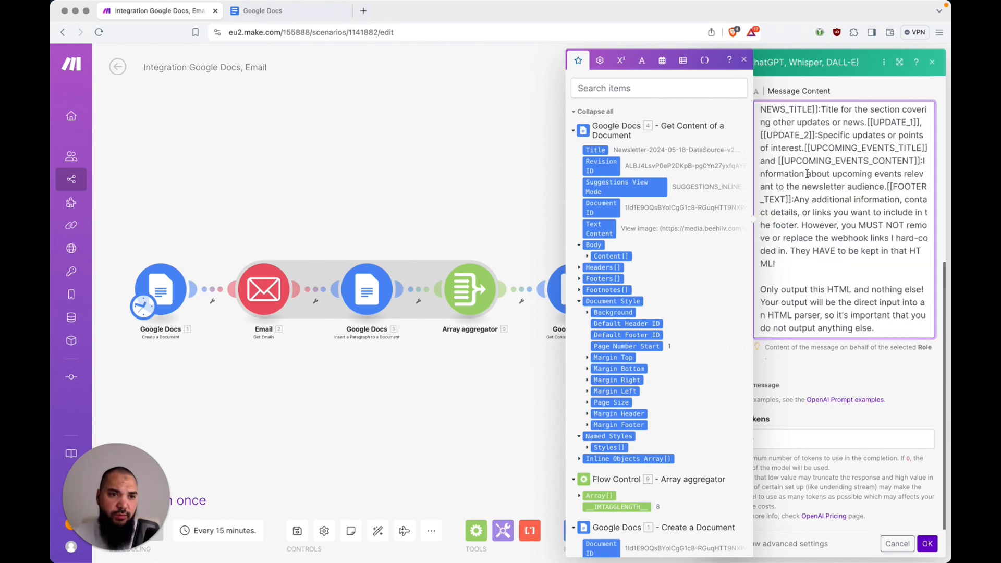
{"action": "scroll", "coordinate": [814, 172], "scroll_direction": "up", "scroll_amount": 8}
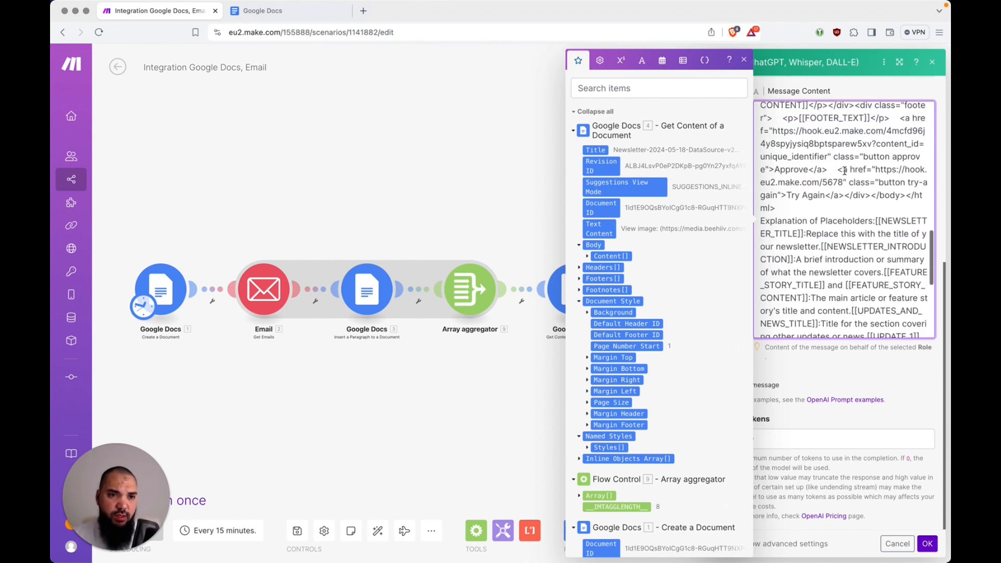
{"action": "scroll", "coordinate": [845, 170], "scroll_direction": "up", "scroll_amount": 3}
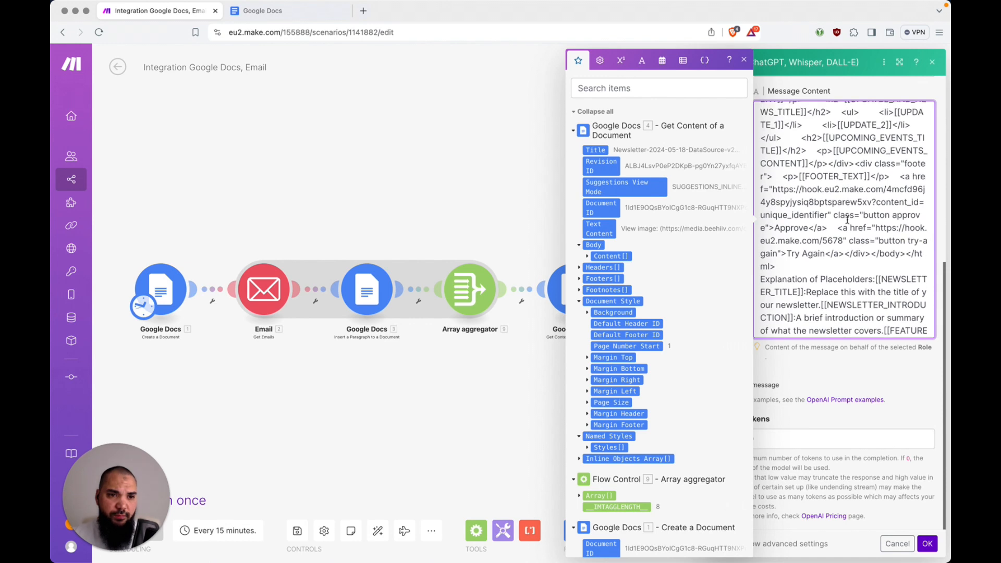
{"action": "left_click", "coordinate": [912, 203]}
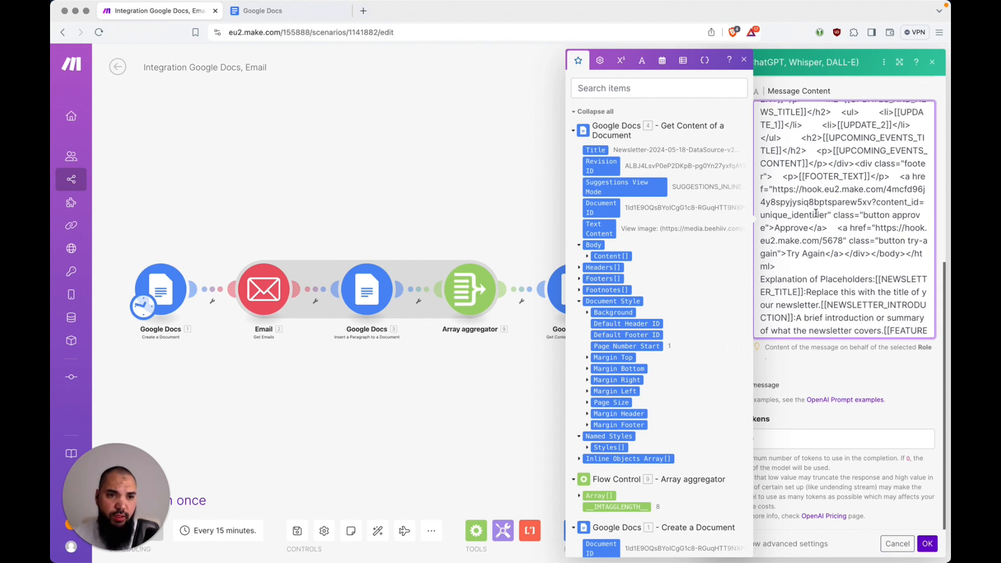
{"action": "double_click", "coordinate": [828, 215]}
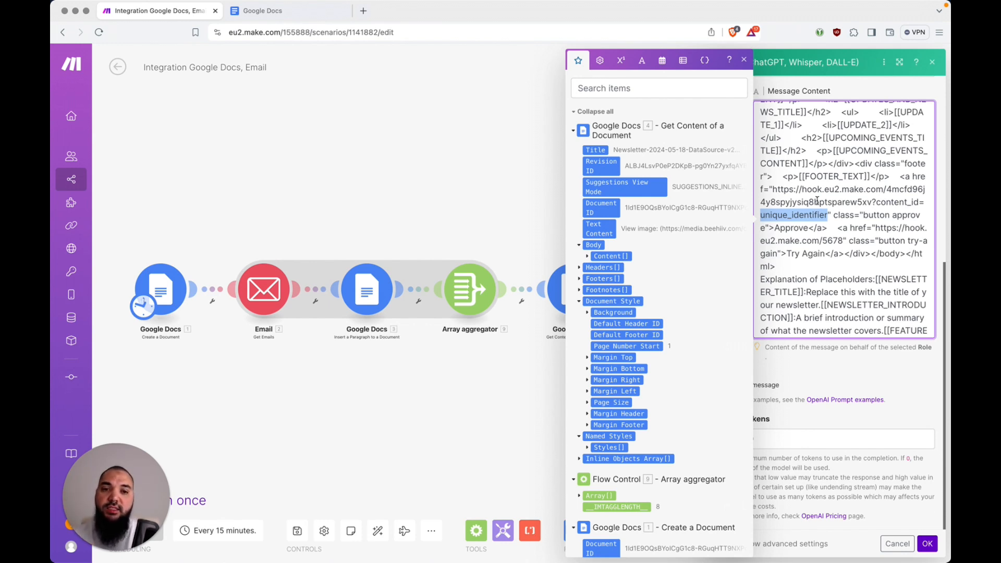
Map the Google Docs Document ID as the Approve link's content_id, delete unique_identifier, and confirm
{"action": "left_click", "coordinate": [608, 209]}
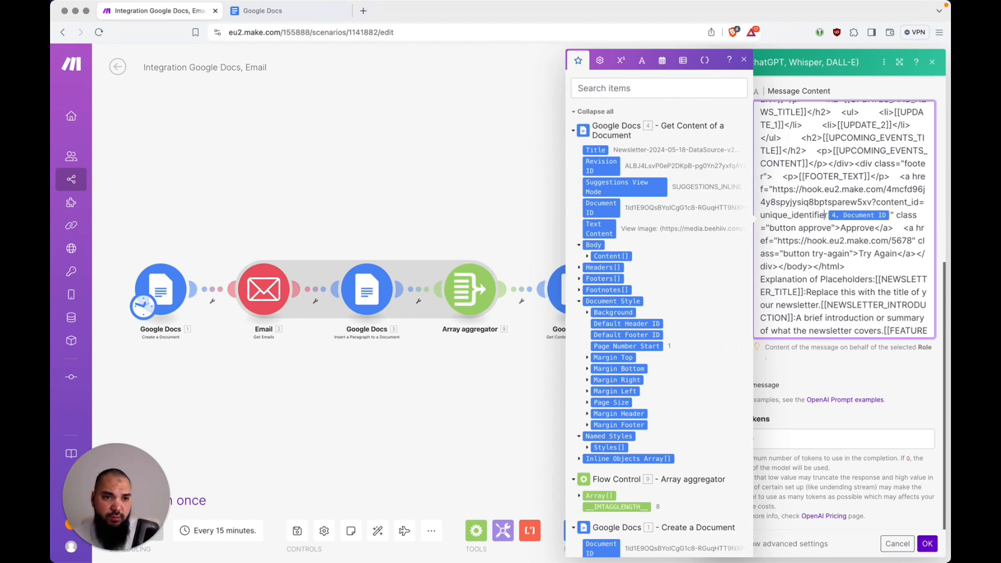
{"action": "key", "text": "alt+BackSpace"}
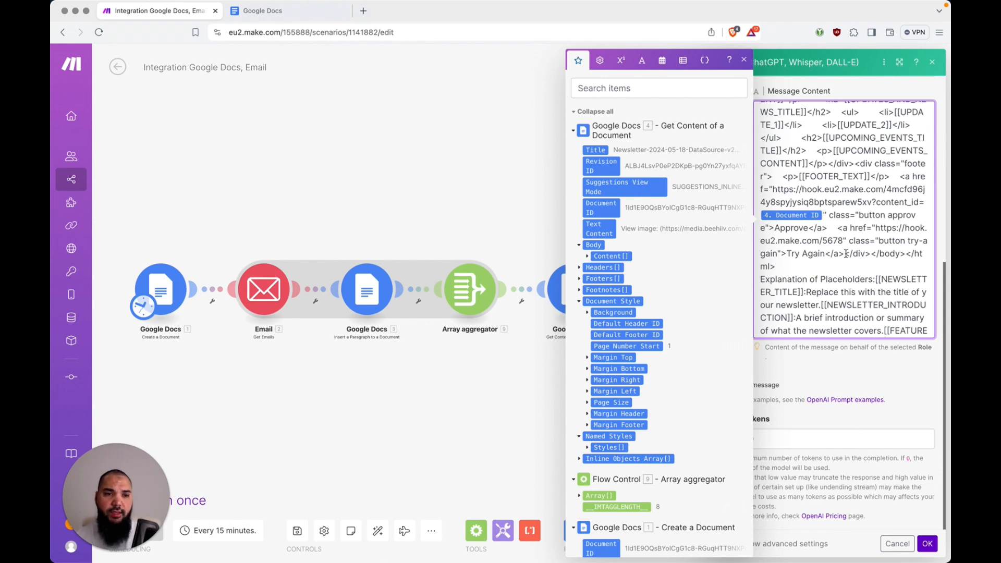
{"action": "scroll", "coordinate": [847, 239], "scroll_direction": "down", "scroll_amount": 10}
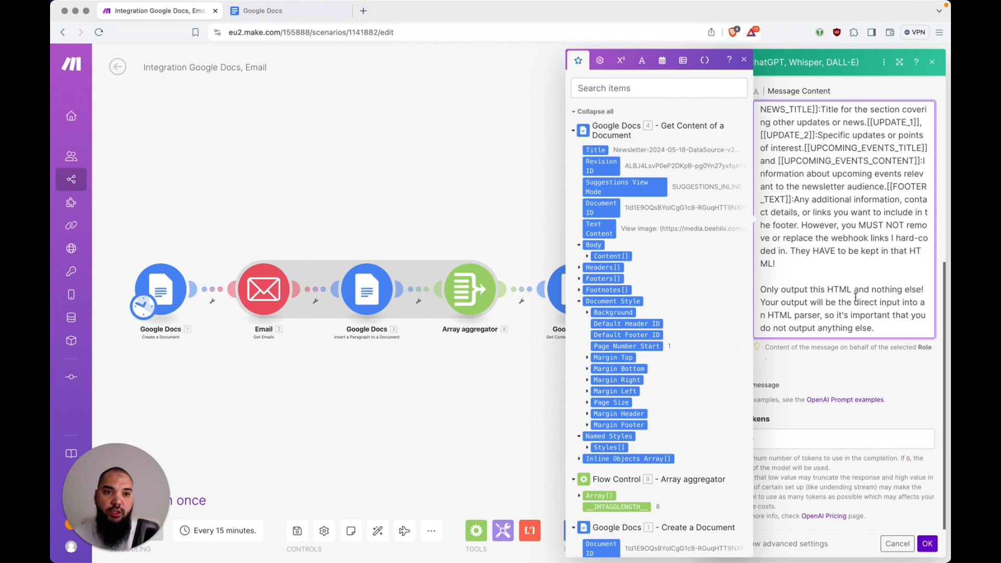
{"action": "scroll", "coordinate": [855, 298], "scroll_direction": "up", "scroll_amount": 8}
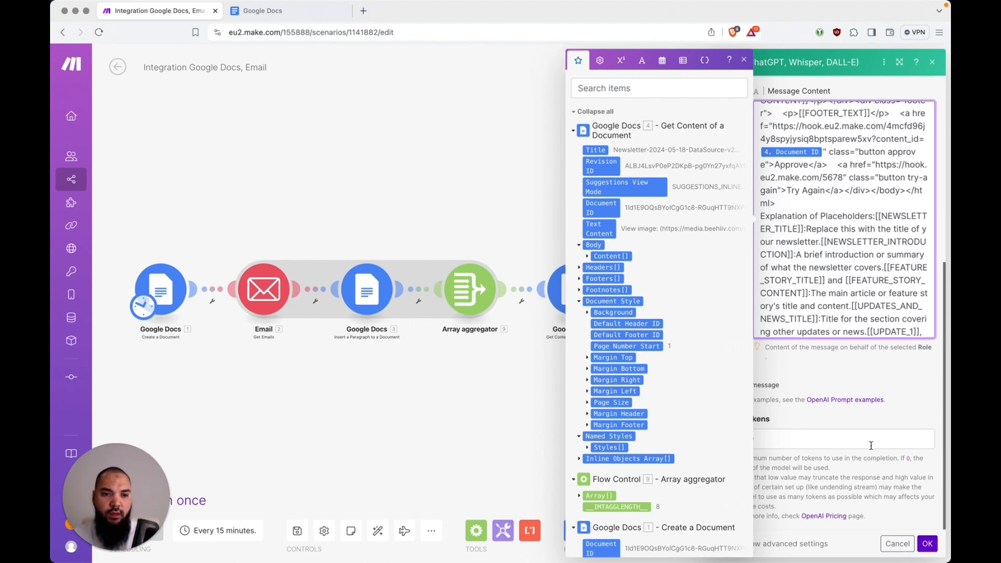
{"action": "left_click", "coordinate": [927, 544]}
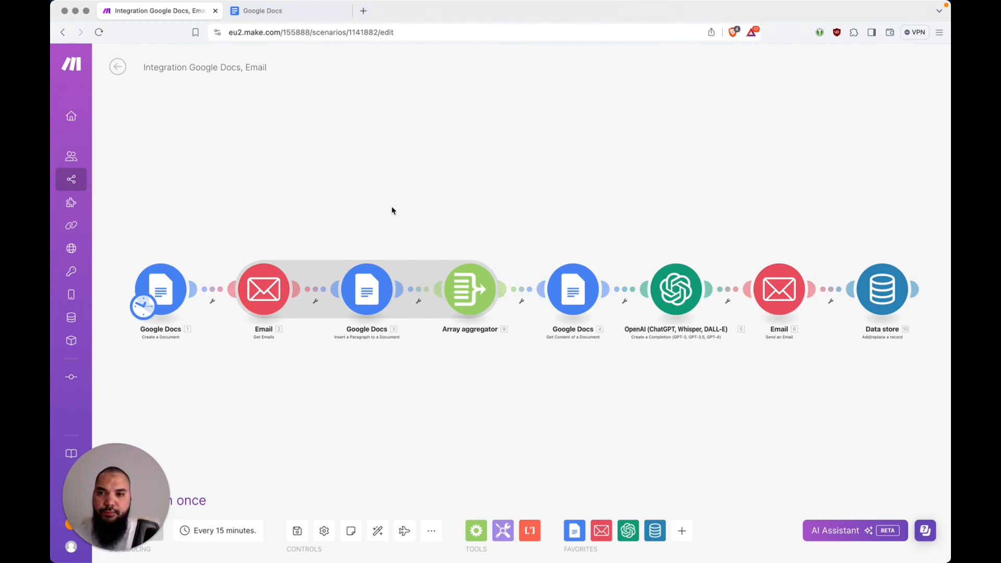
Save the Google Docs scenario, then open Integration Webhooks from the Newsletter Automation folder
{"action": "key", "text": "super+s"}
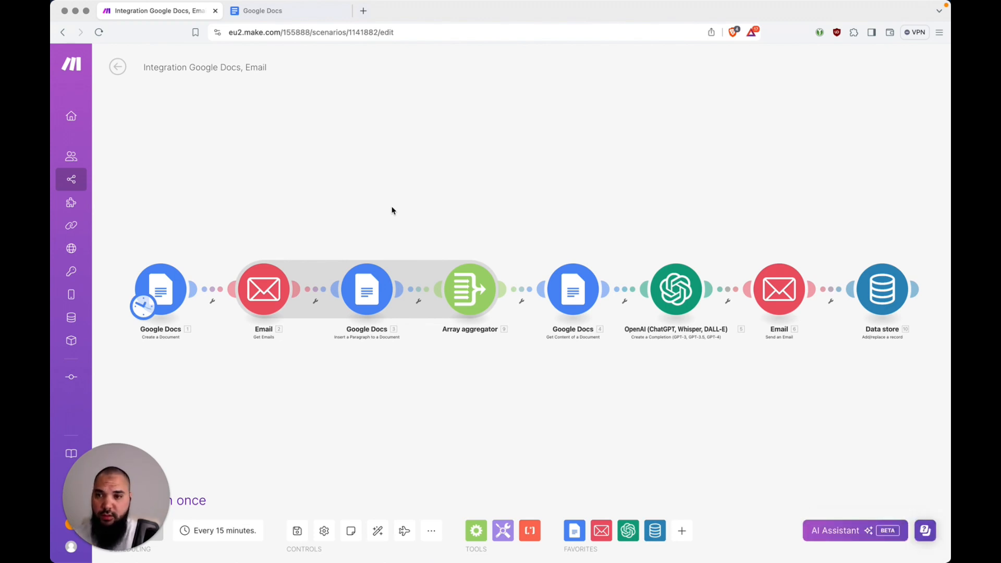
{"action": "mouse_move", "coordinate": [83, 181]}
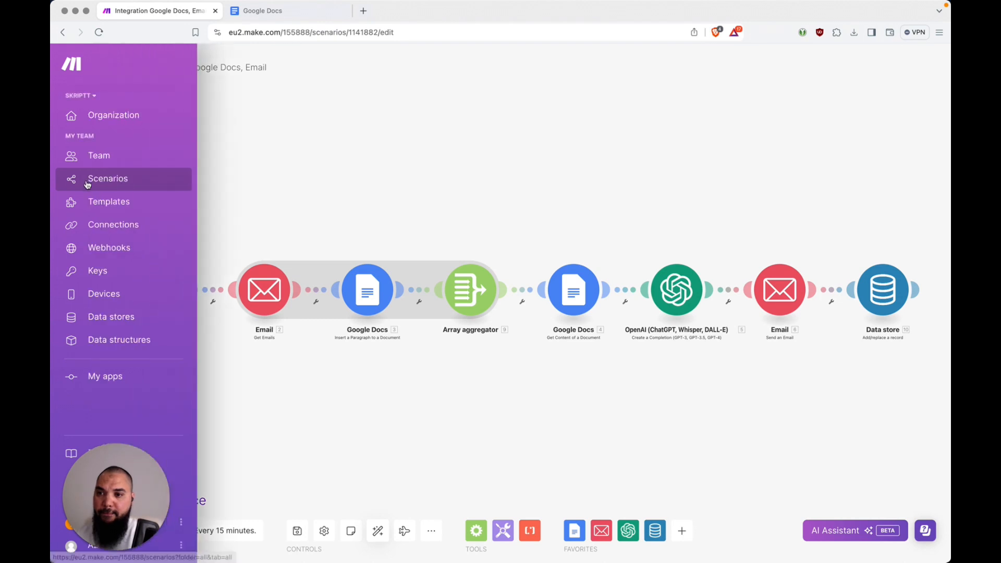
{"action": "left_click", "coordinate": [114, 181]}
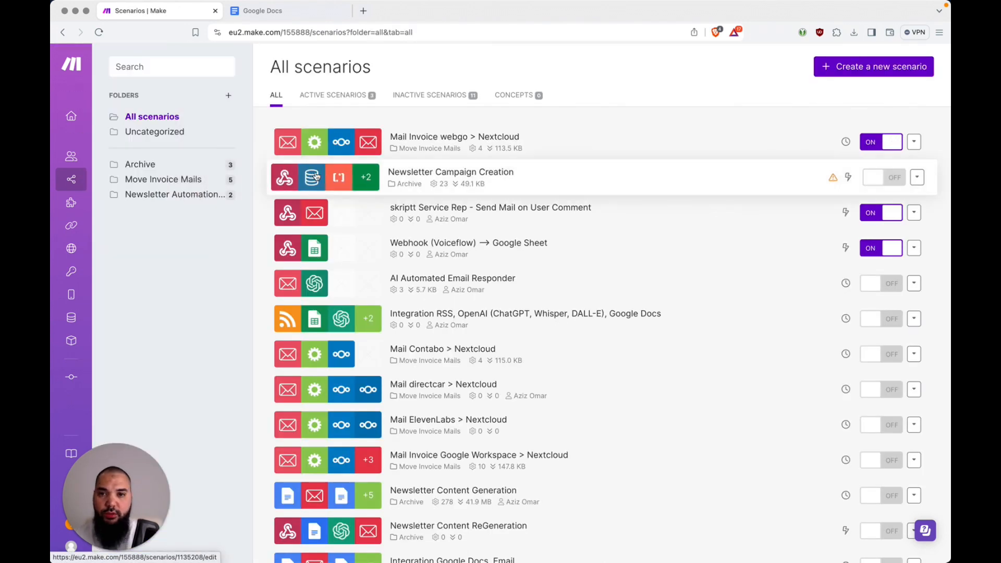
{"action": "left_click", "coordinate": [191, 194]}
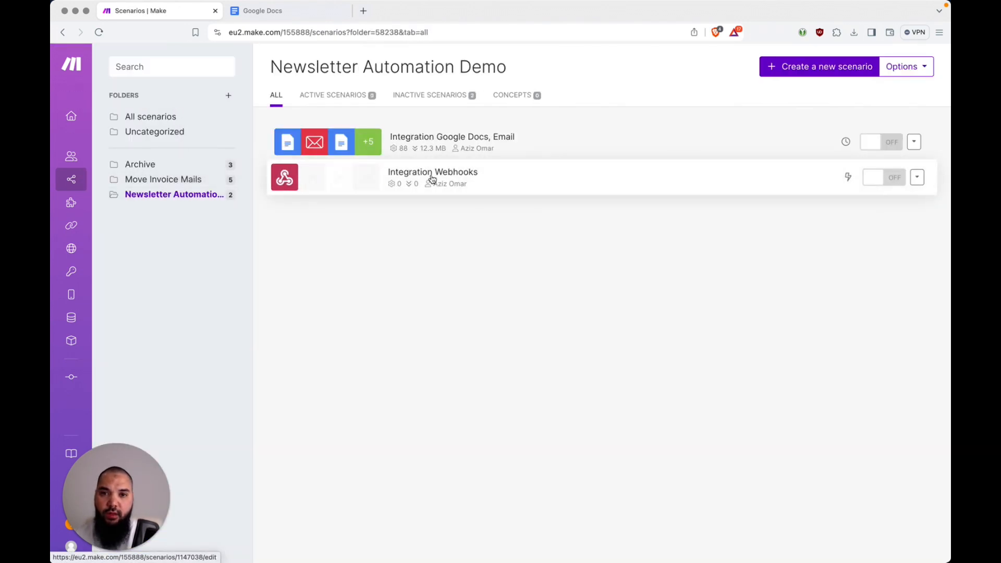
{"action": "left_click", "coordinate": [432, 177]}
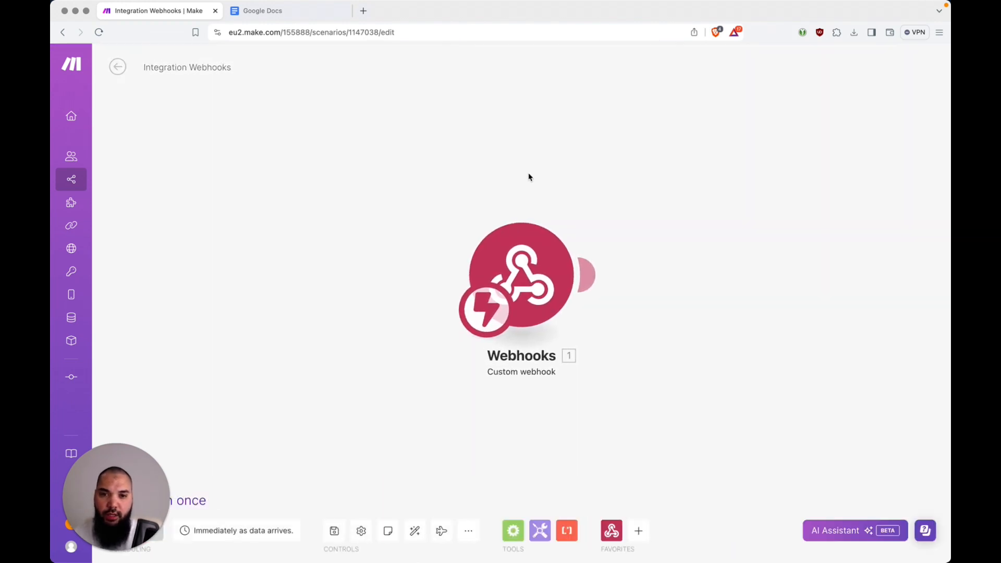
Add a Data store 'Get a record' module after the webhook trigger
{"action": "left_click", "coordinate": [591, 278]}
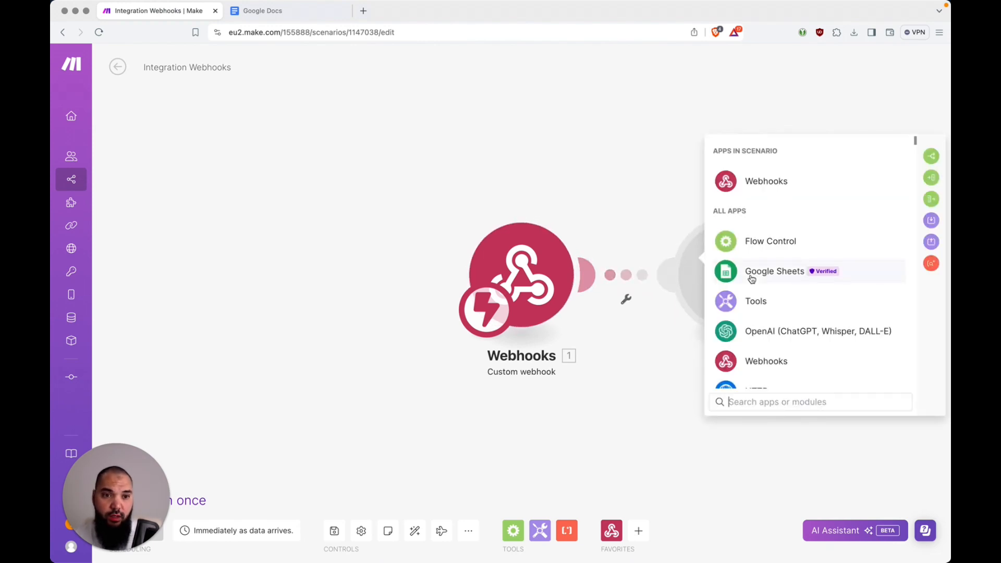
{"action": "type", "text": "data"}
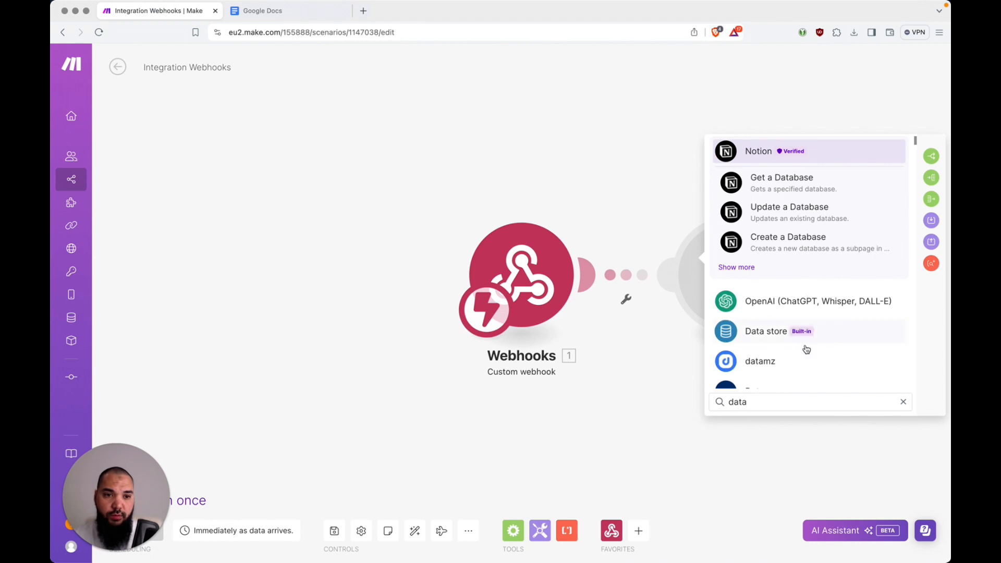
{"action": "left_click", "coordinate": [773, 338]}
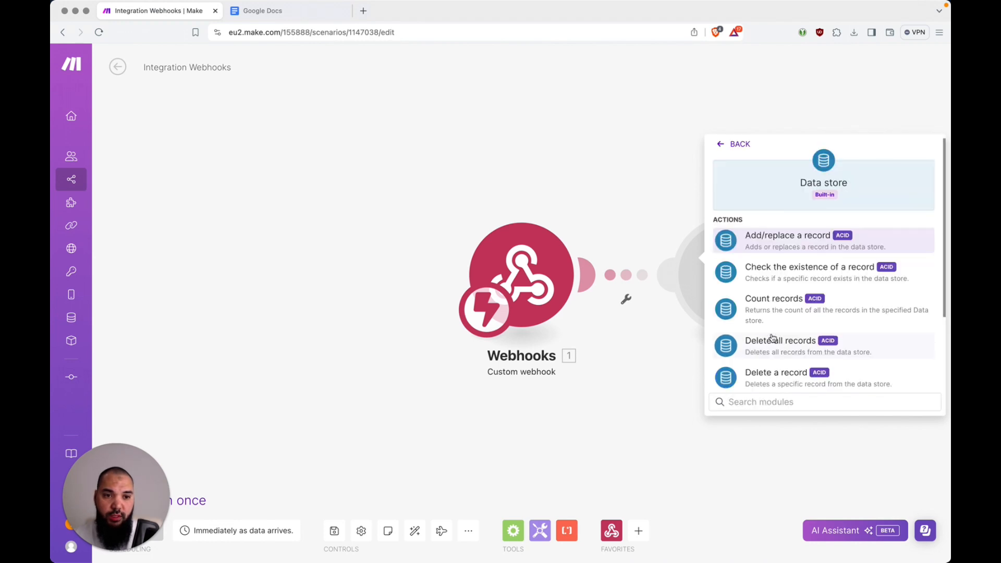
{"action": "scroll", "coordinate": [773, 338], "scroll_direction": "down", "scroll_amount": 2}
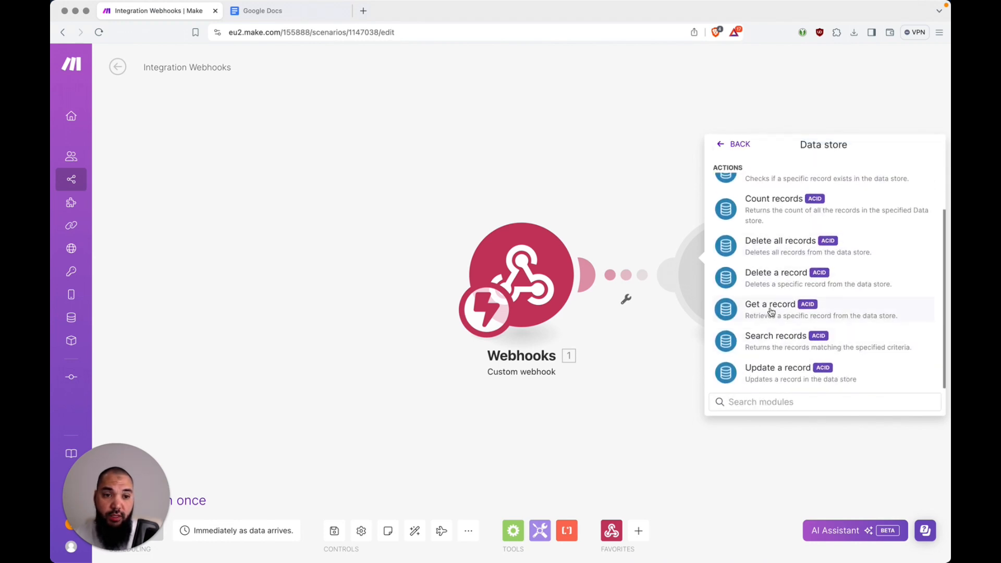
{"action": "left_click", "coordinate": [772, 311]}
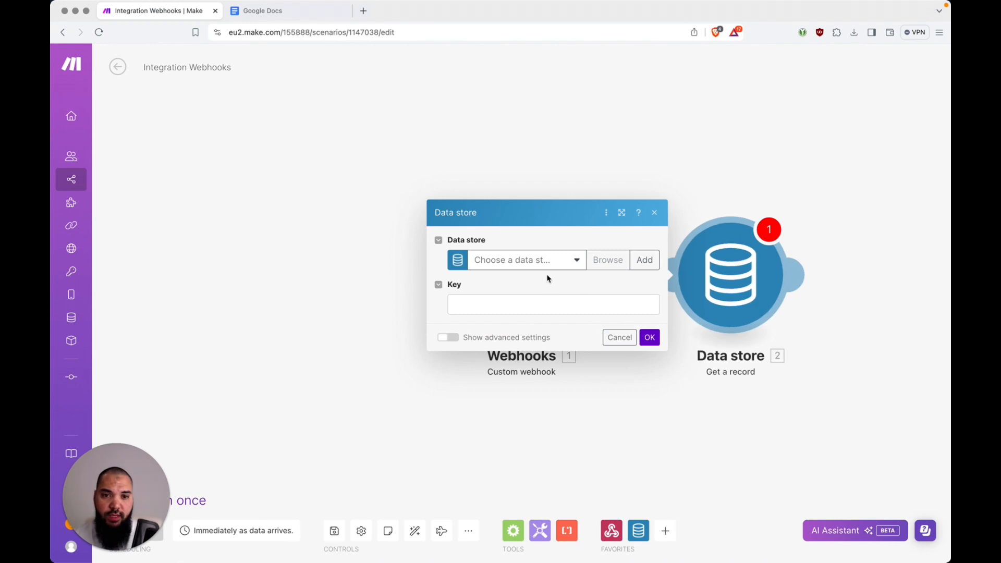
Point it at Newsletter Temp Storage with key 1. content_id, confirm, and auto-align
{"action": "left_click", "coordinate": [496, 261]}
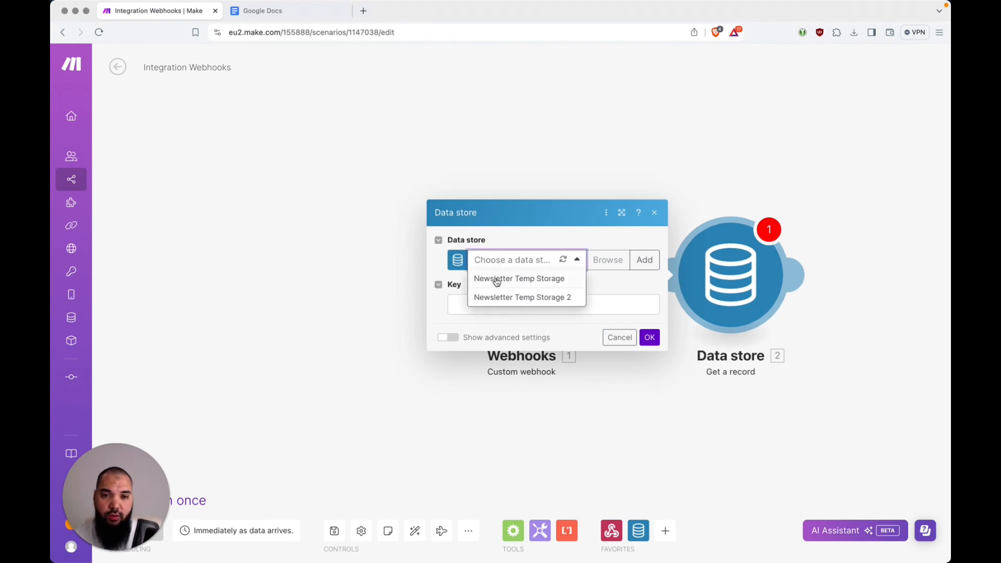
{"action": "left_click", "coordinate": [566, 297]}
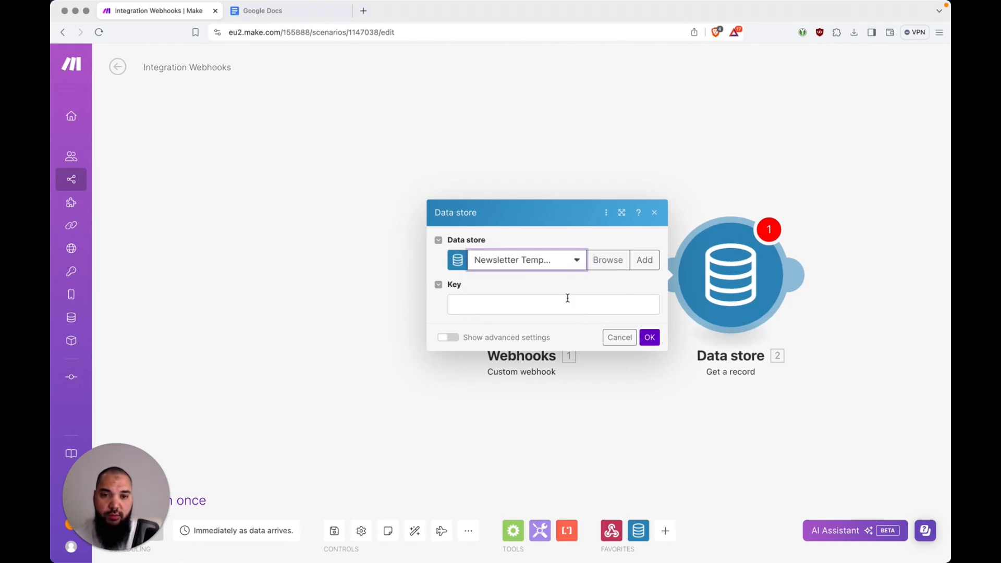
{"action": "left_click", "coordinate": [519, 302]}
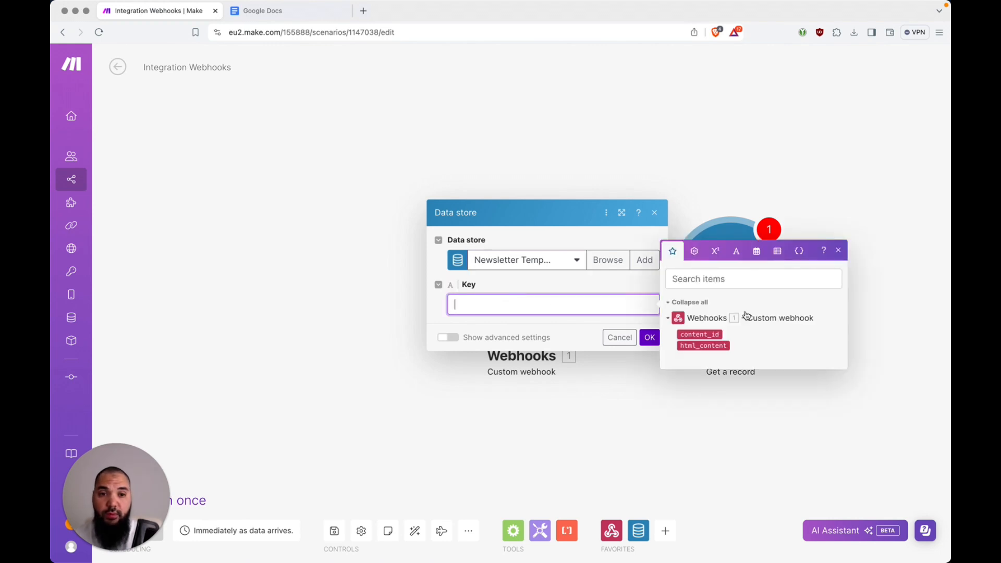
{"action": "left_click", "coordinate": [700, 335]}
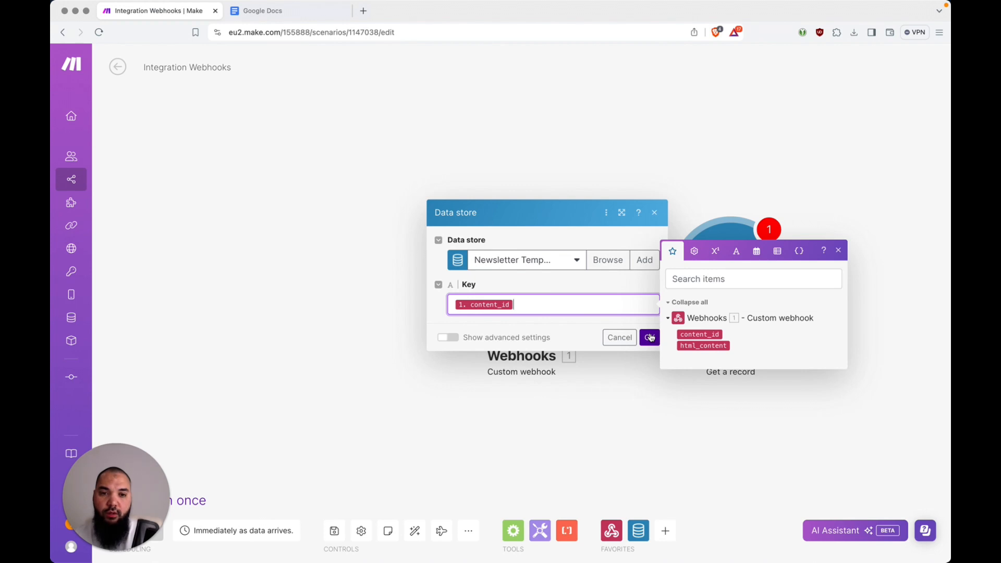
{"action": "left_click", "coordinate": [448, 337]}
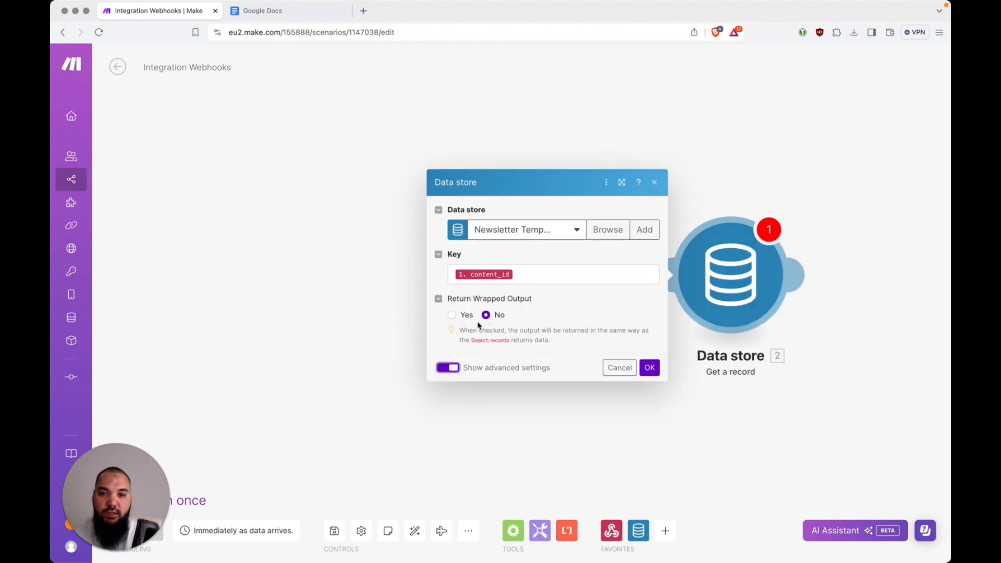
{"action": "left_click", "coordinate": [458, 367]}
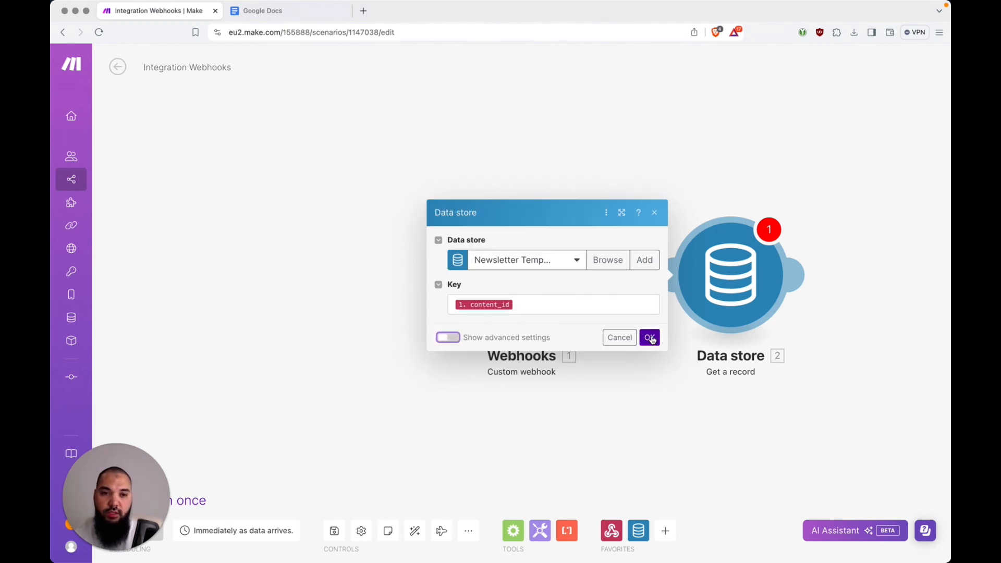
{"action": "left_click", "coordinate": [650, 338]}
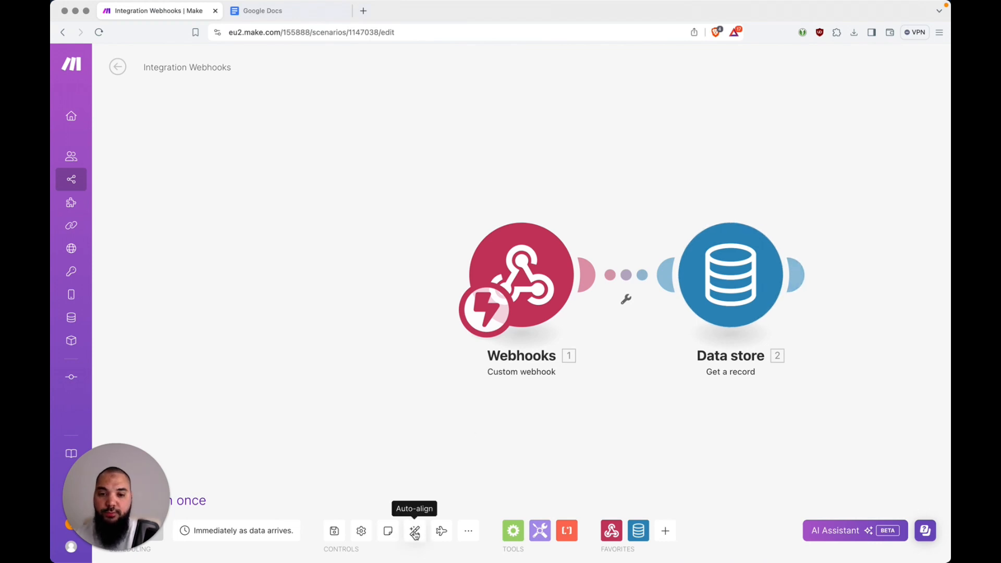
{"action": "left_click", "coordinate": [414, 531]}
Append a Text parser 'Replace' module after the Data store, found by searching 'repl'
{"action": "left_click", "coordinate": [691, 284]}
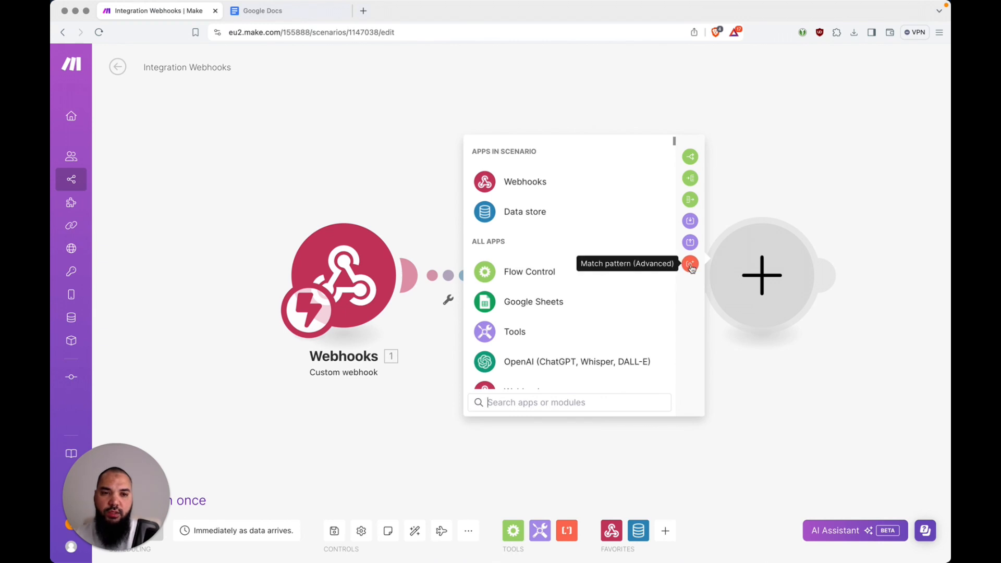
{"action": "type", "text": "repl"}
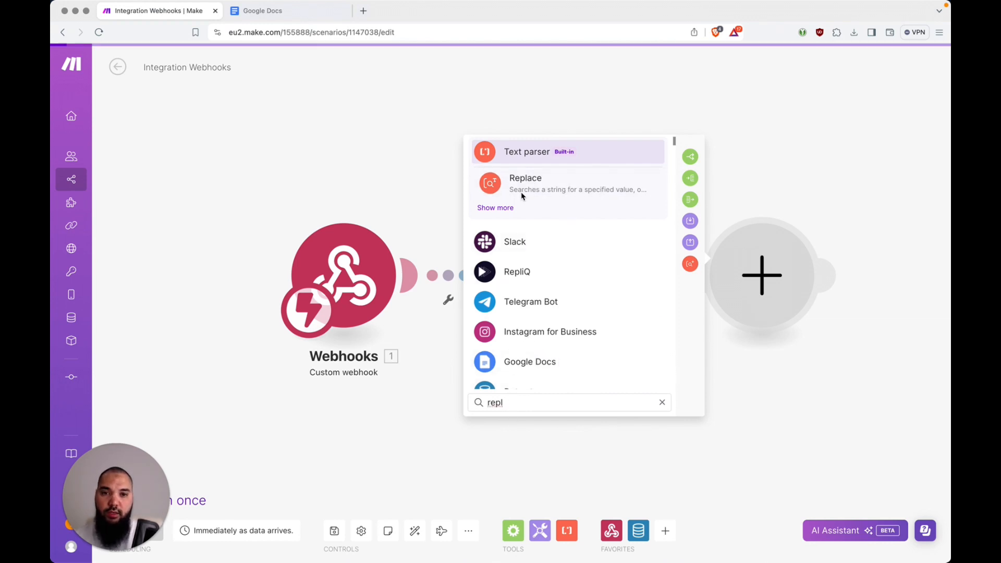
{"action": "left_click", "coordinate": [595, 186]}
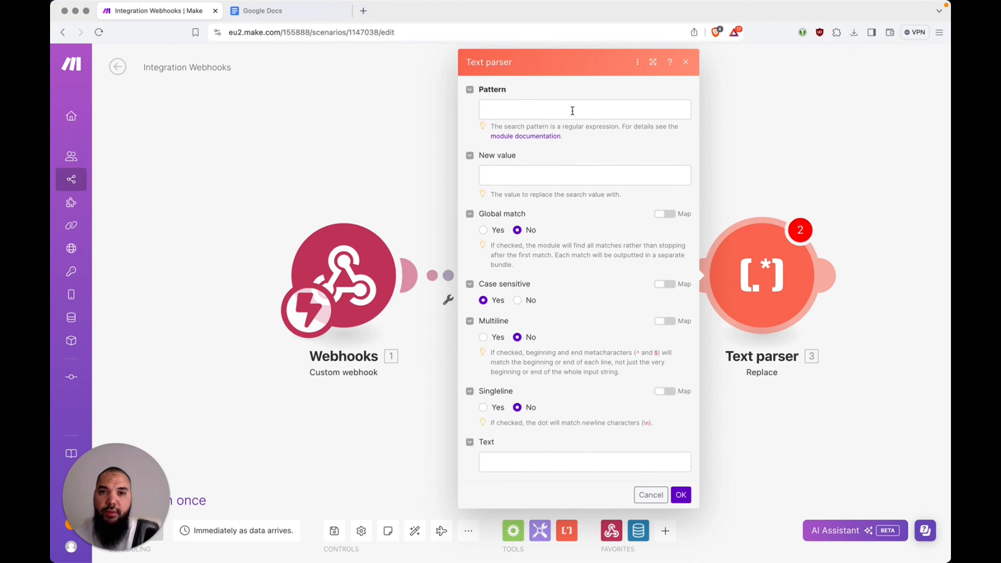
Select the opening <div class="footer"> line (line 41) of the mail template in VS Code
{"action": "key", "text": "super+Tab"}
{"action": "key", "text": "super+Tab"}
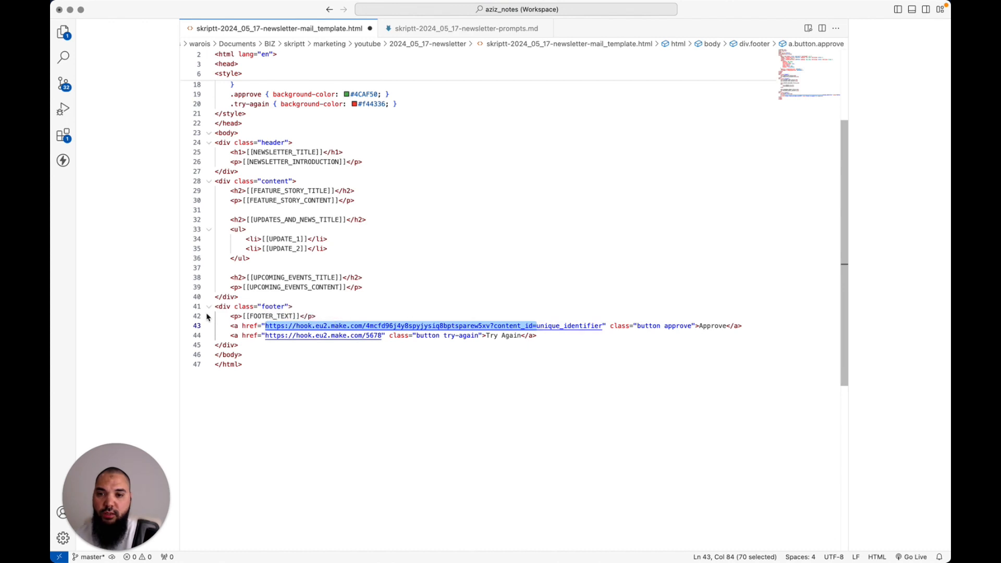
{"action": "left_click_drag", "start_coordinate": [217, 308], "coordinate": [272, 347]}
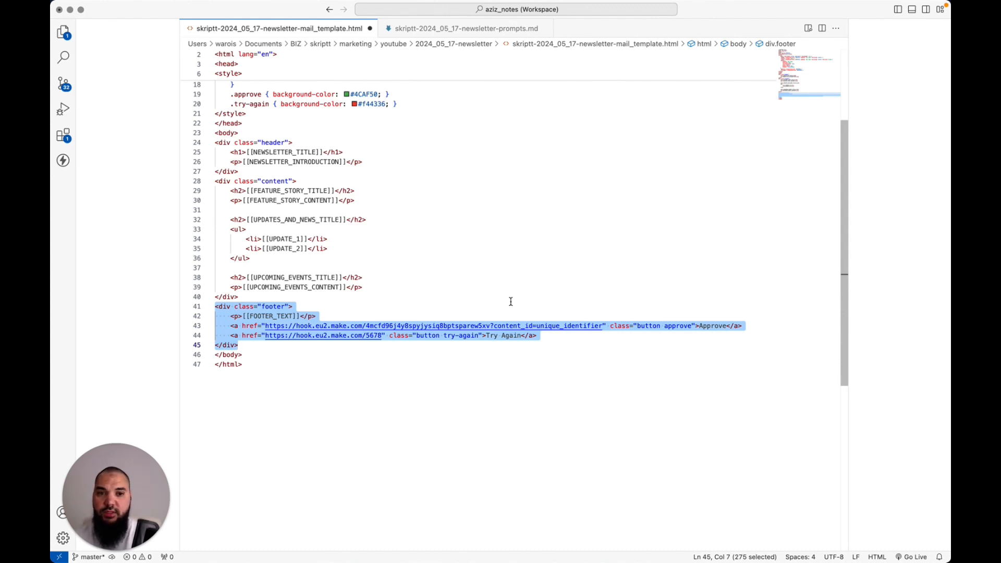
{"action": "key", "text": "super+Tab"}
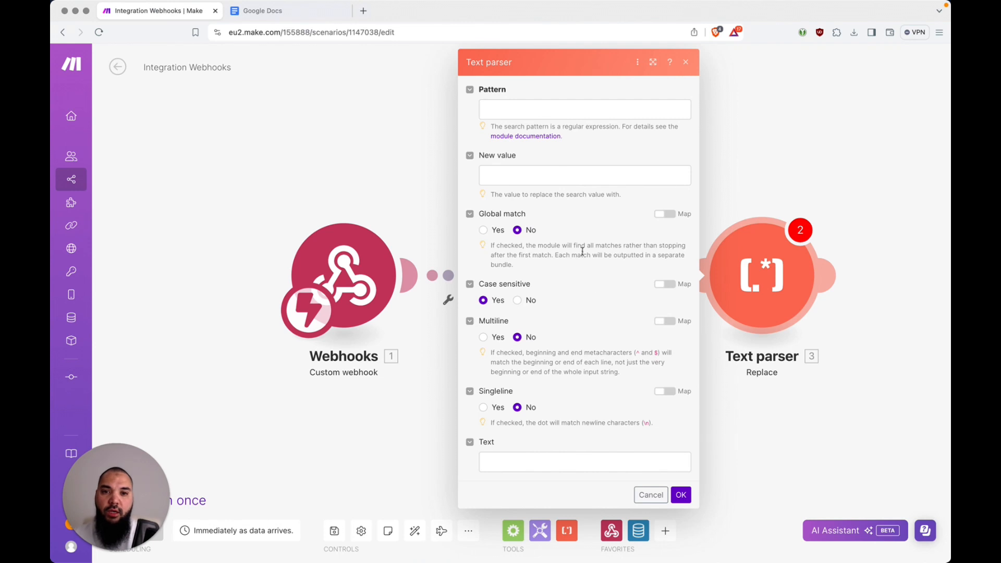
{"action": "key", "text": "super+Tab"}
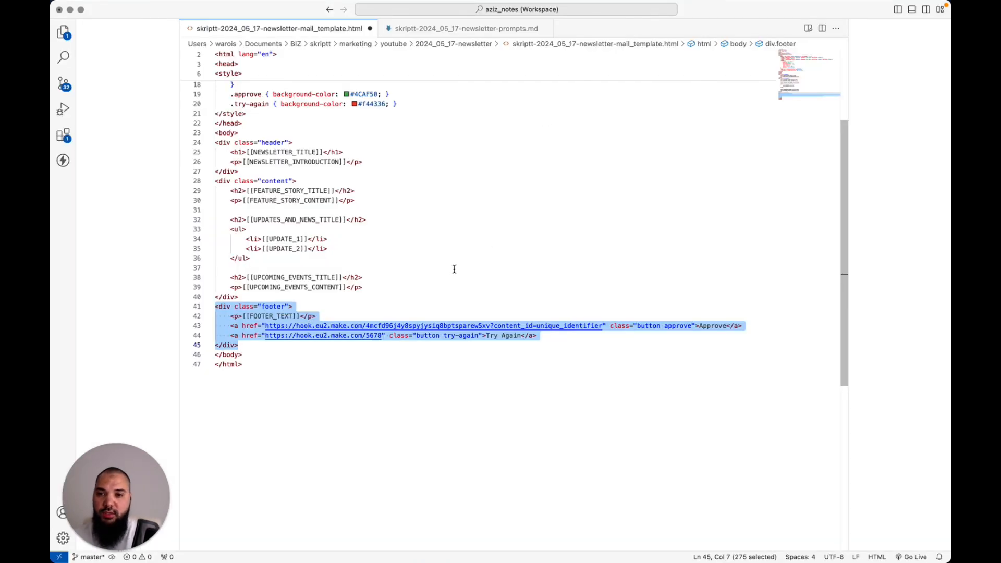
{"action": "key", "text": "Up"}
{"action": "key", "text": "Up"}
{"action": "key", "text": "Down"}
{"action": "key", "text": "Down"}
{"action": "key", "text": "shift+End"}
{"action": "key", "text": "super+c"}
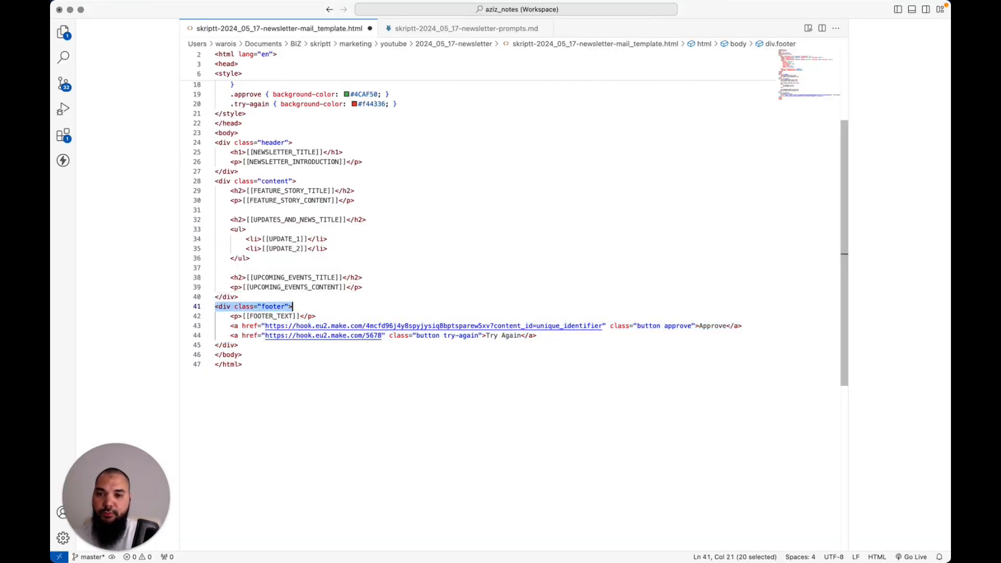
{"action": "key", "text": "super+Tab"}
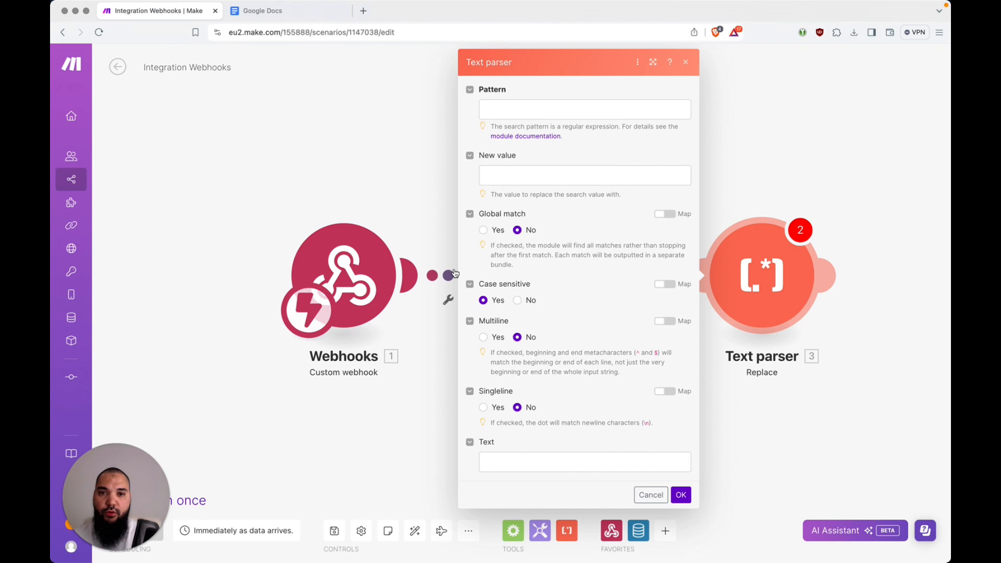
Paste <div class="footer"> into the Text parser Pattern field and follow it with the .?* wildcard
{"action": "left_click", "coordinate": [551, 109]}
{"action": "key", "text": "super+v"}
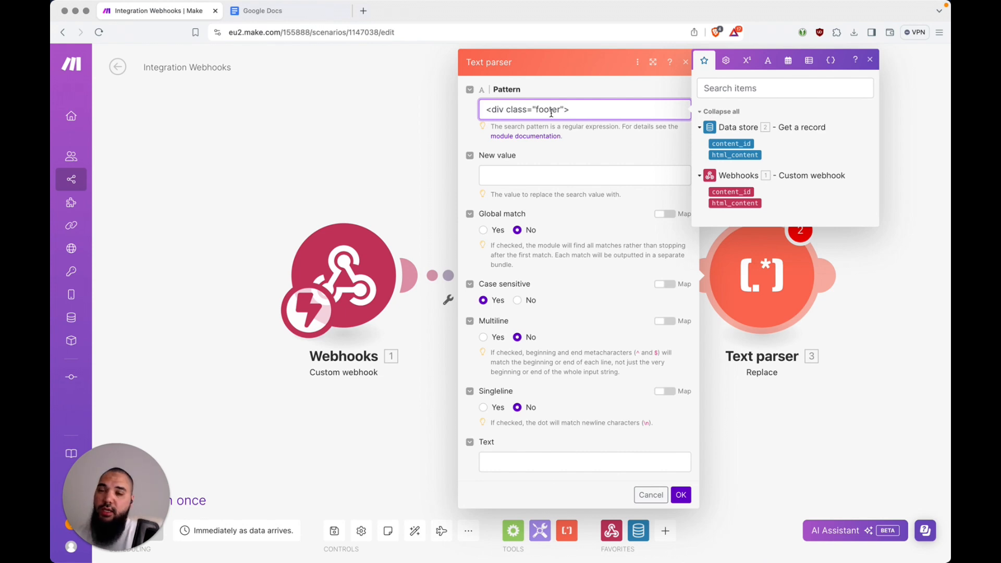
{"action": "type", "text": ".="}
{"action": "key", "text": "BackSpace"}
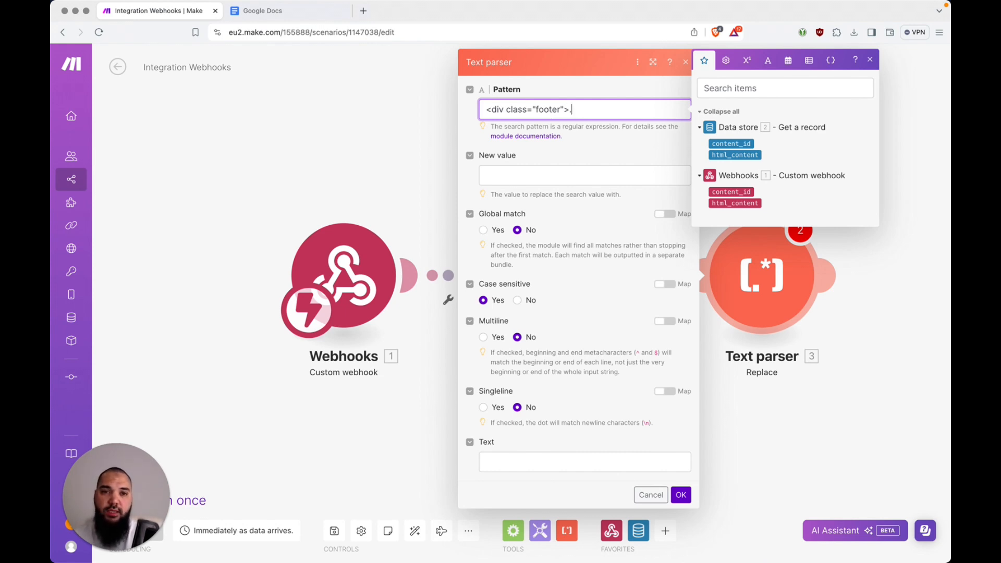
{"action": "type", "text": "?"}
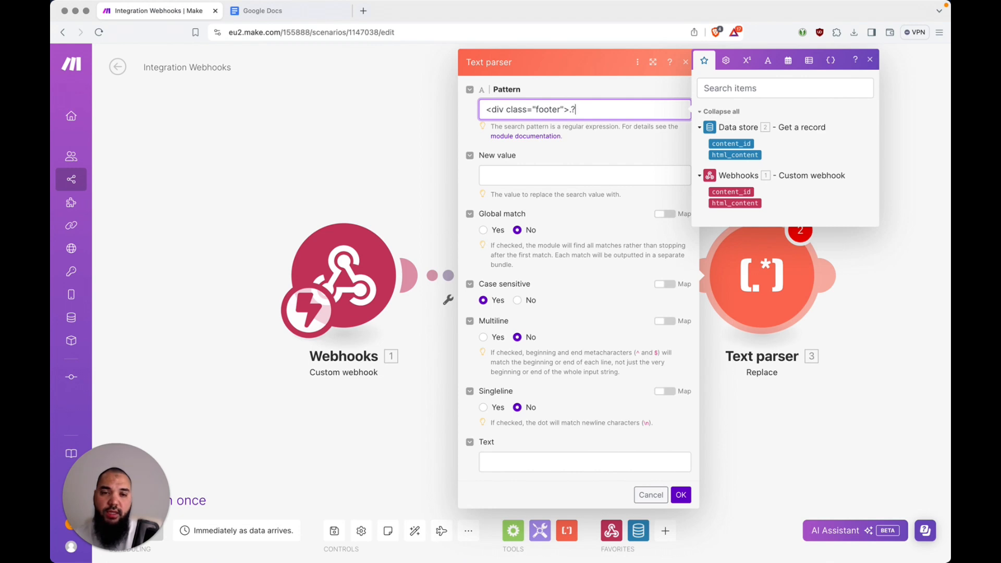
{"action": "type", "text": "*"}
{"action": "key", "text": "shift+Left"}
{"action": "key", "text": "shift+Left"}
{"action": "key", "text": "shift+Left"}
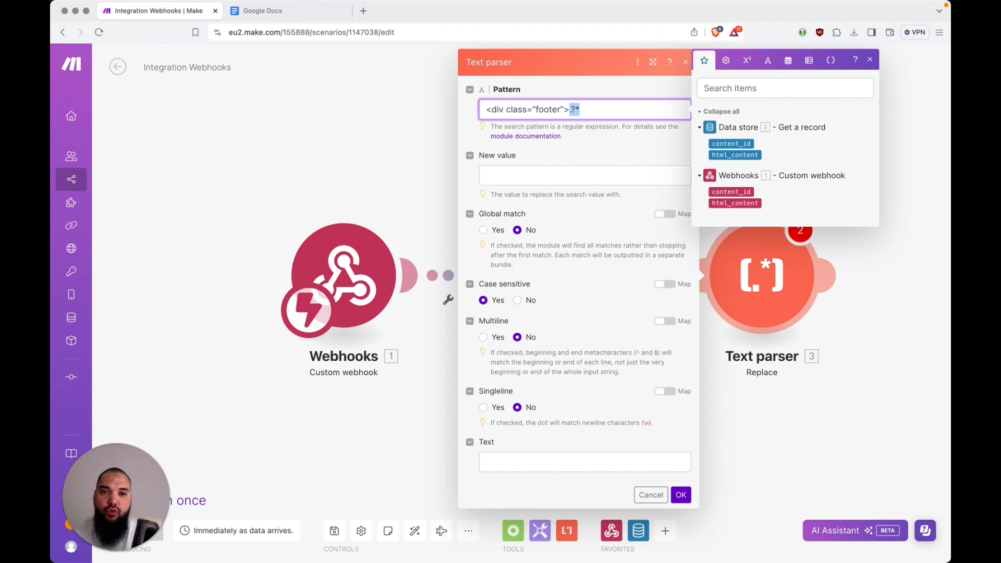
{"action": "key", "text": "Right"}
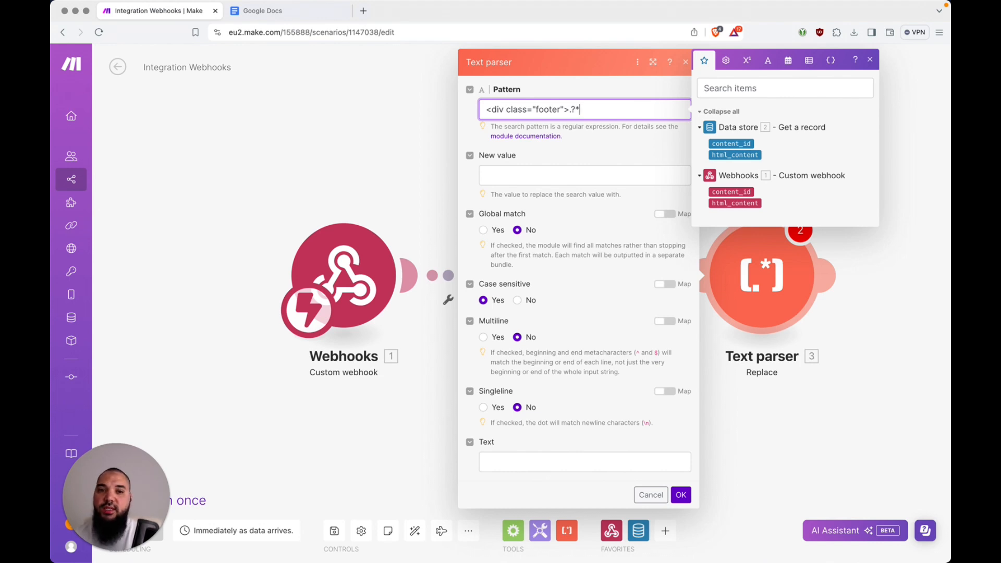
Copy the closing </div> from the template and append it to the end of the pattern
{"action": "key", "text": "super+Tab"}
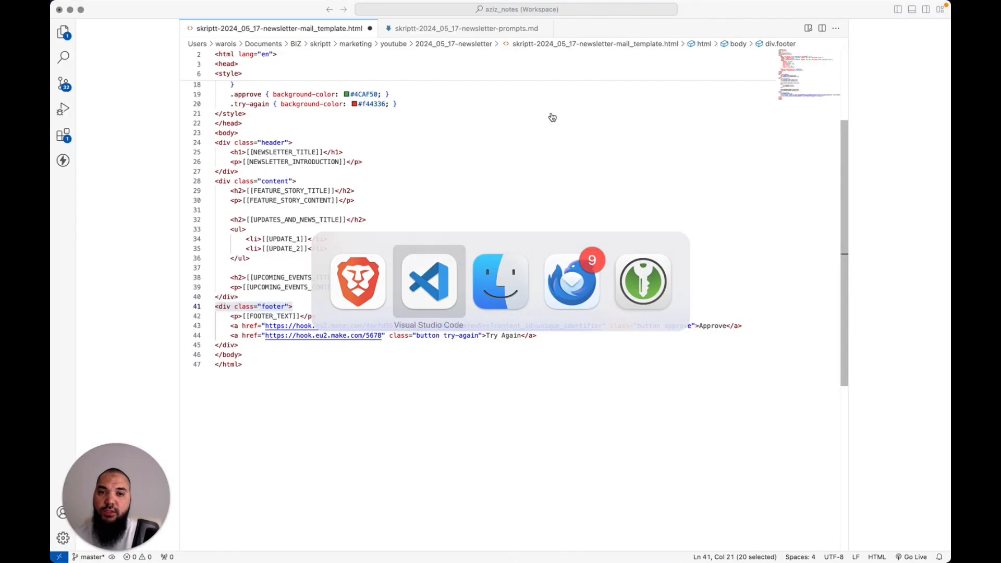
{"action": "key", "text": "Right"}
{"action": "key", "text": "shift+Left"}
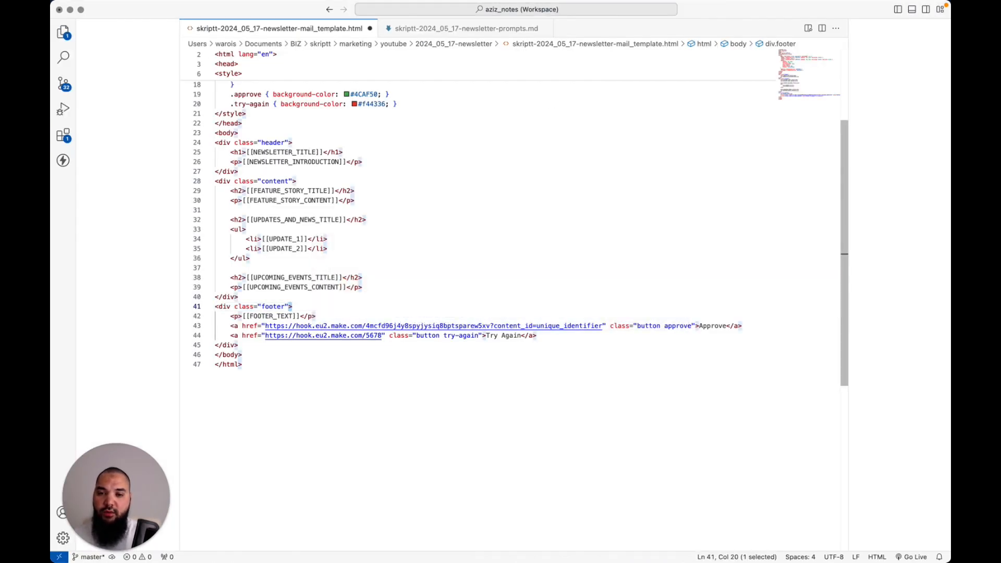
{"action": "key", "text": "Right"}
{"action": "key", "text": "Down"}
{"action": "key", "text": "Down"}
{"action": "key", "text": "Down"}
{"action": "key", "text": "Down"}
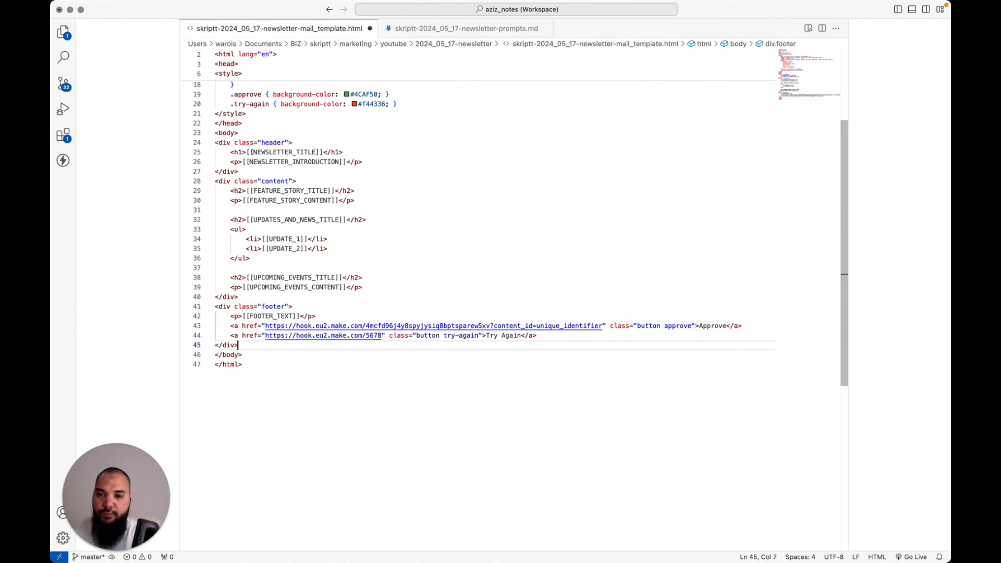
{"action": "key", "text": "super+shift+Left"}
{"action": "key", "text": "super+c"}
{"action": "key", "text": "super+Tab"}
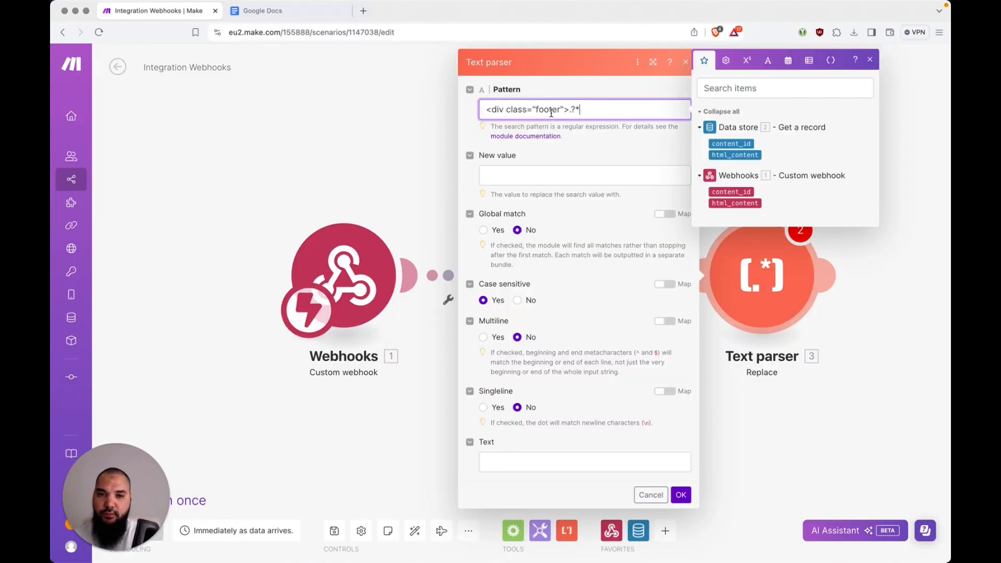
{"action": "key", "text": "super+v"}
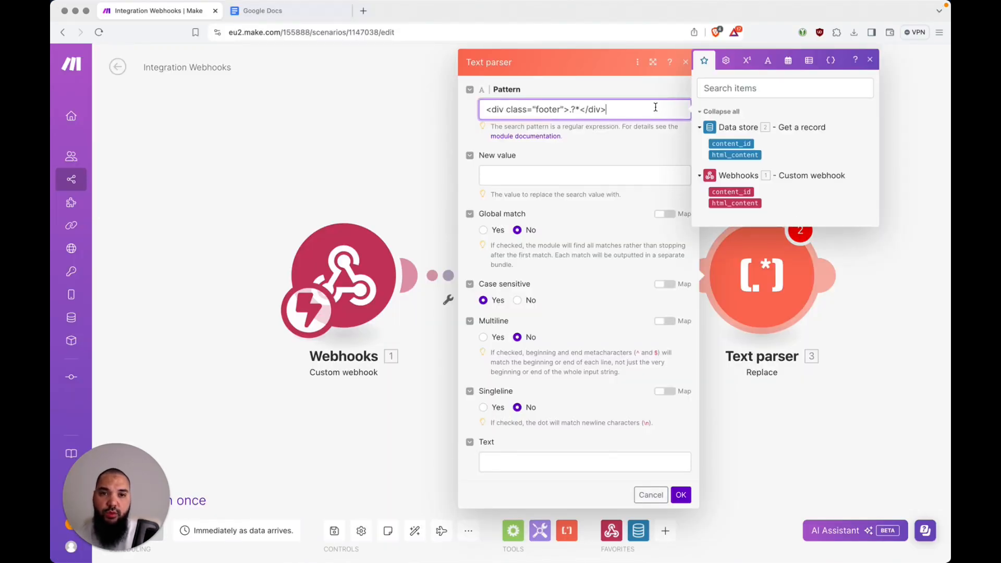
{"action": "key", "text": "Left"}
{"action": "key", "text": "Left"}
{"action": "key", "text": "Left"}
{"action": "key", "text": "Left"}
{"action": "key", "text": "Left"}
{"action": "key", "text": "Left"}
{"action": "key", "text": "shift+Left"}
{"action": "key", "text": "shift+Left"}
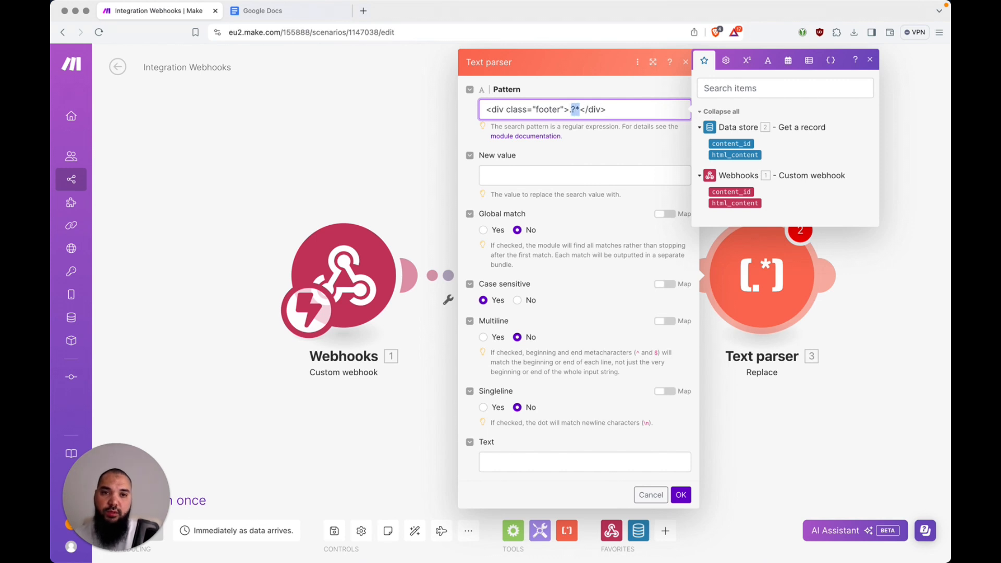
{"action": "key", "text": "super+Tab"}
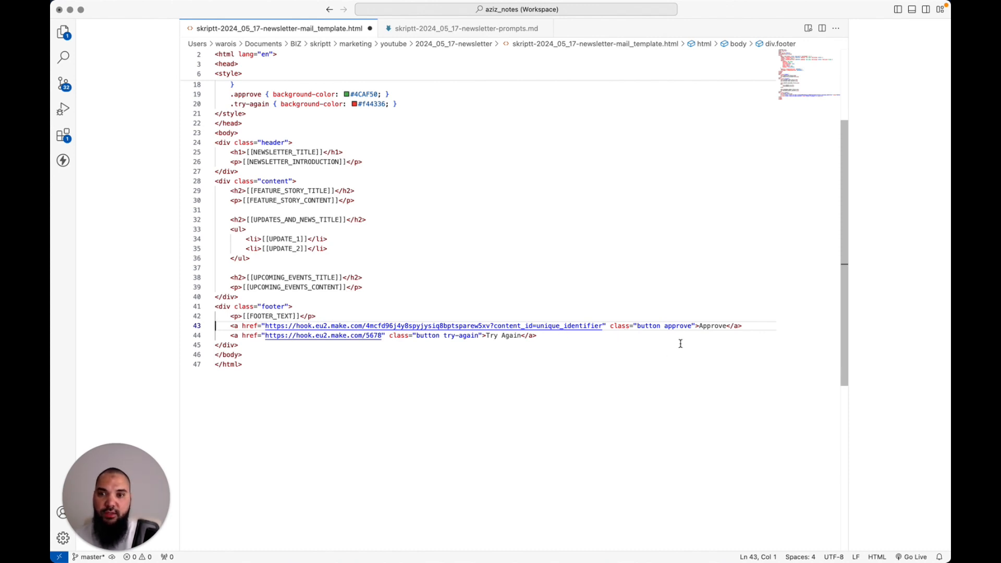
{"action": "key", "text": "super+Tab"}
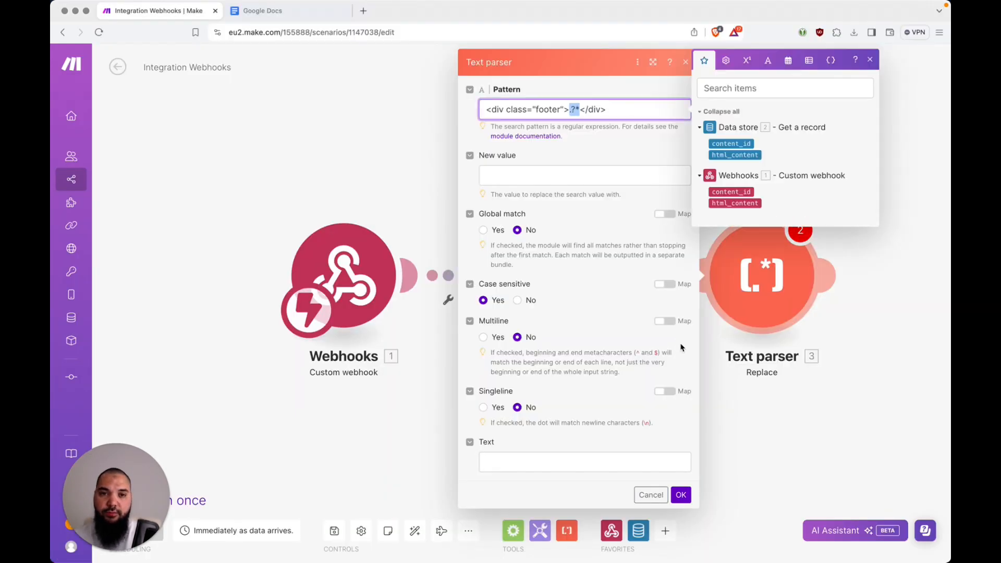
Leave the New value field empty so the matched footer is replaced with nothing
{"action": "left_click", "coordinate": [640, 179]}
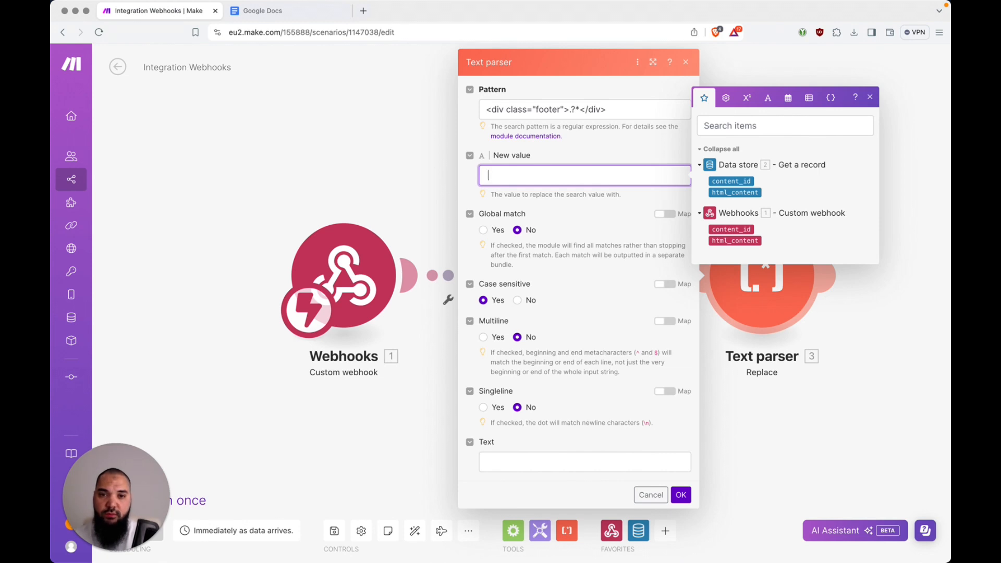
{"action": "key", "text": "super+Tab"}
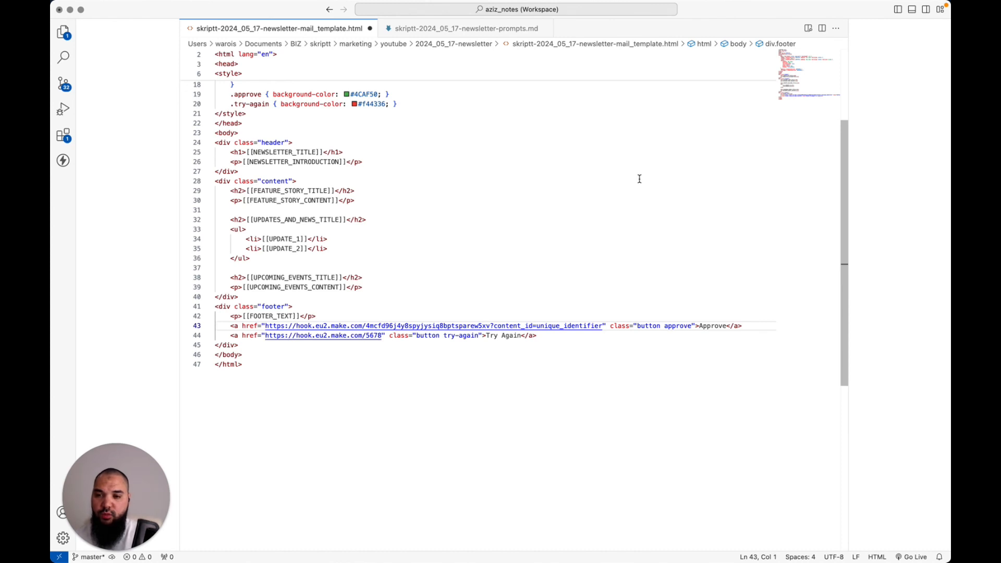
{"action": "key", "text": "Up"}
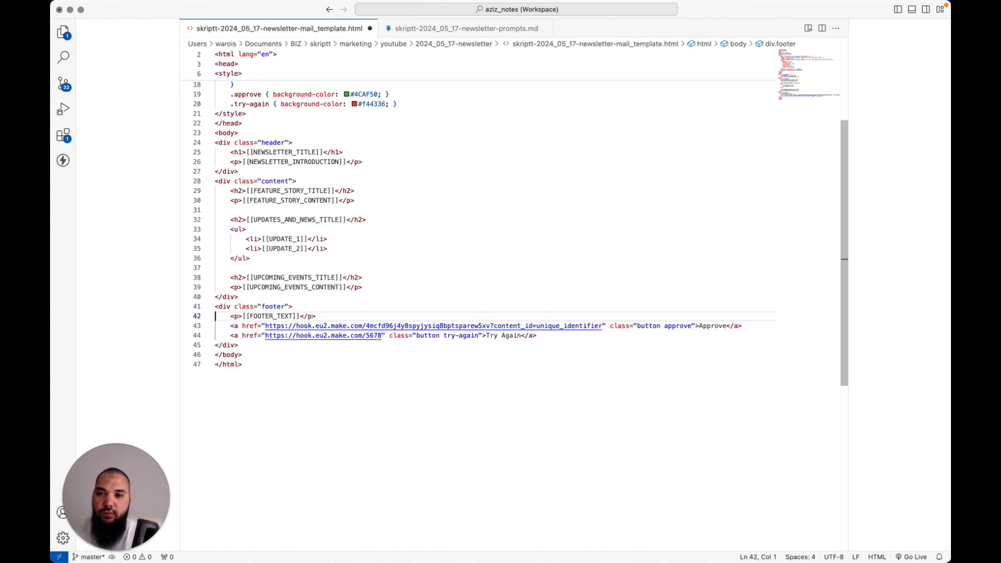
{"action": "key", "text": "Down"}
{"action": "key", "text": "Down"}
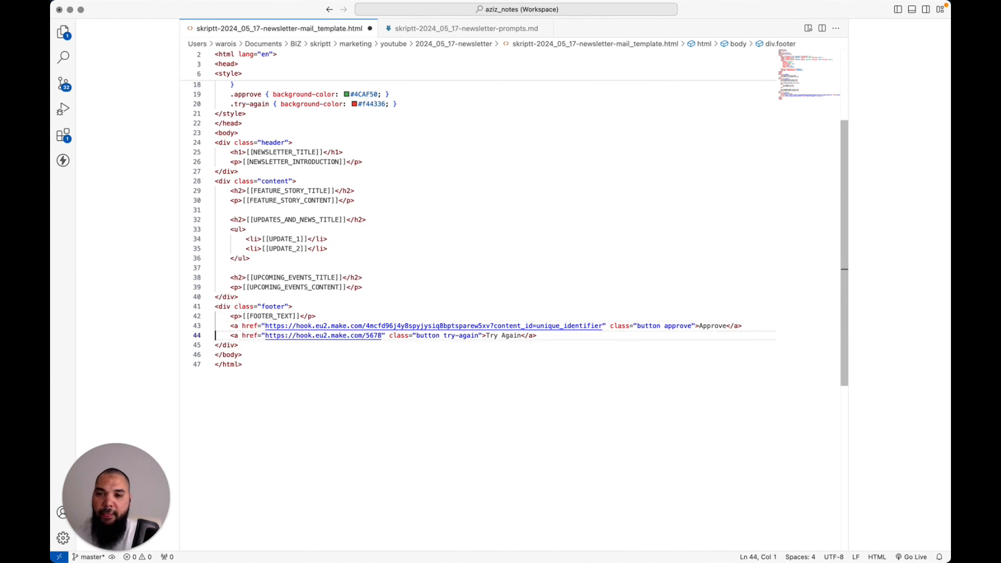
{"action": "key", "text": "Up"}
{"action": "key", "text": "Up"}
{"action": "key", "text": "Up"}
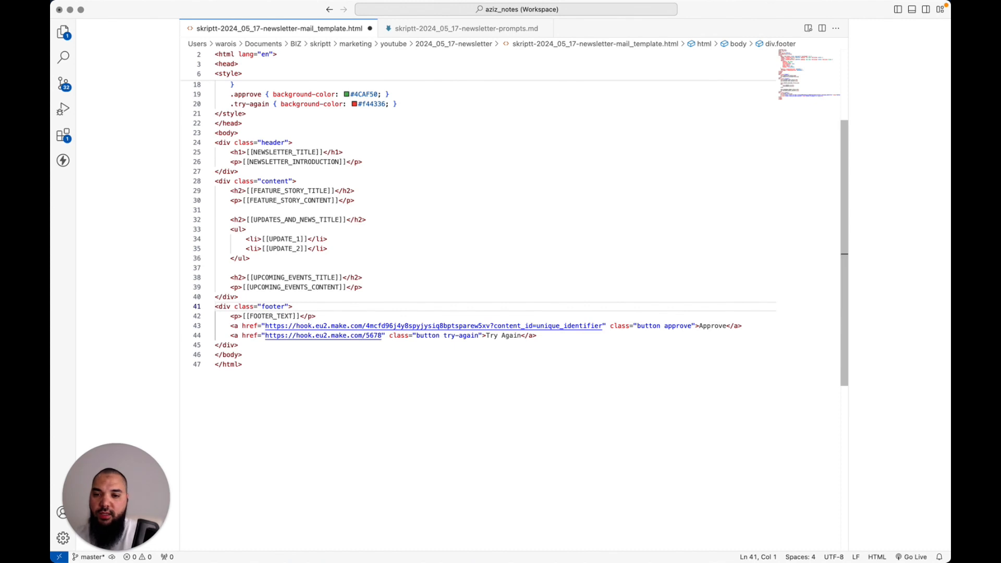
{"action": "key", "text": "super+Right"}
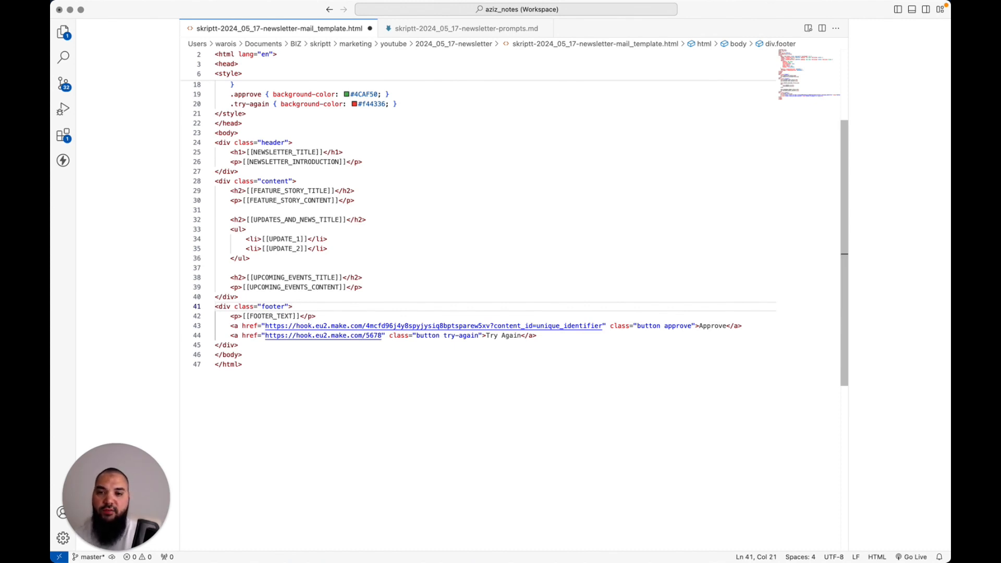
{"action": "key", "text": "super+Tab"}
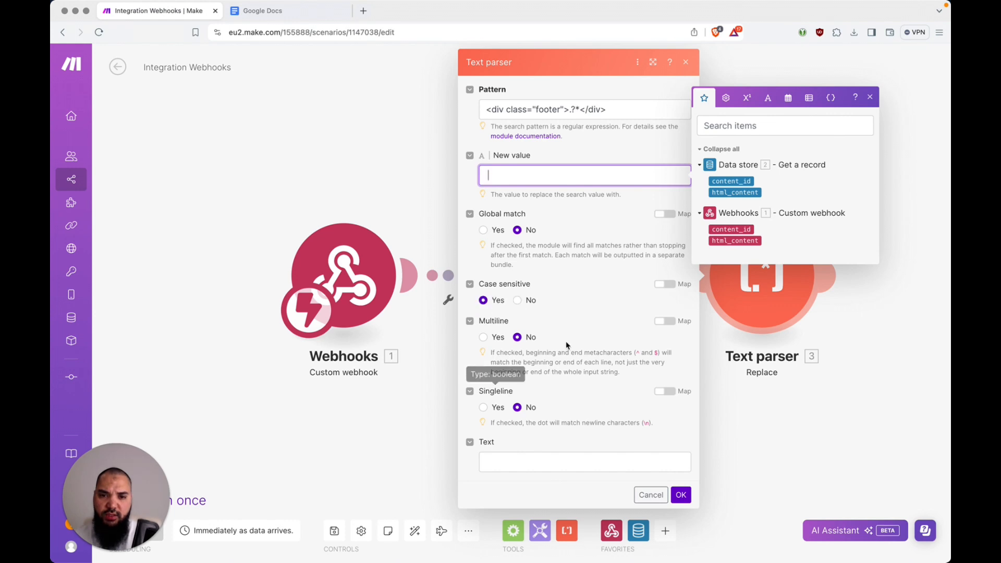
Map the Data store's html_content into the Text field and save the Text parser settings
{"action": "scroll", "coordinate": [583, 373], "scroll_direction": "down", "scroll_amount": 1}
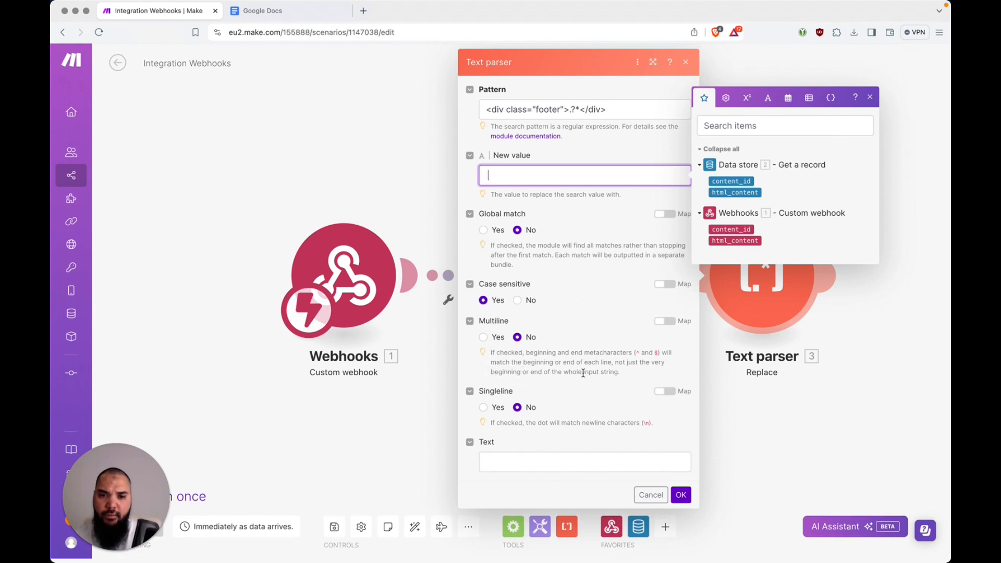
{"action": "scroll", "coordinate": [583, 373], "scroll_direction": "up", "scroll_amount": 1}
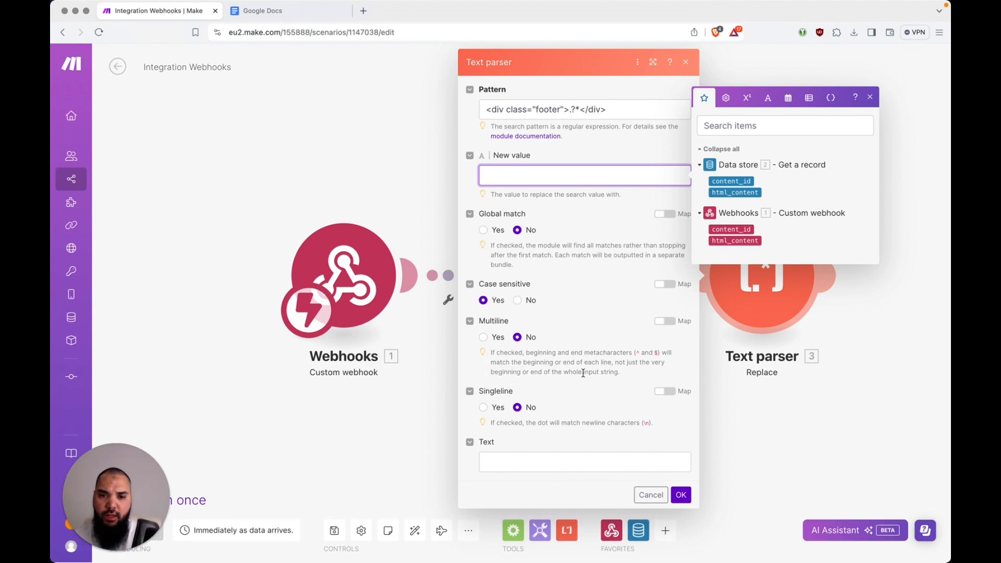
{"action": "left_click", "coordinate": [586, 463]}
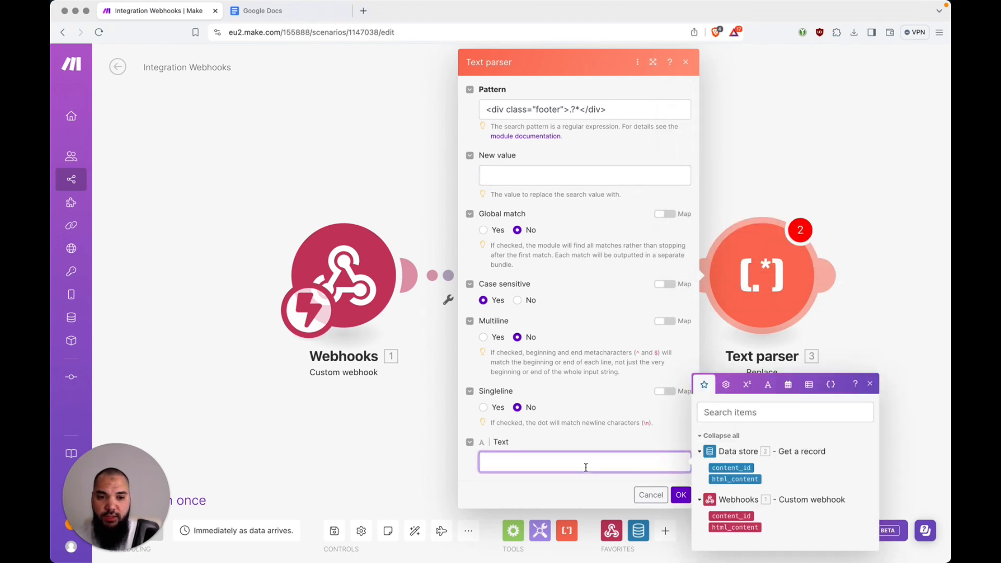
{"action": "left_click", "coordinate": [749, 480]}
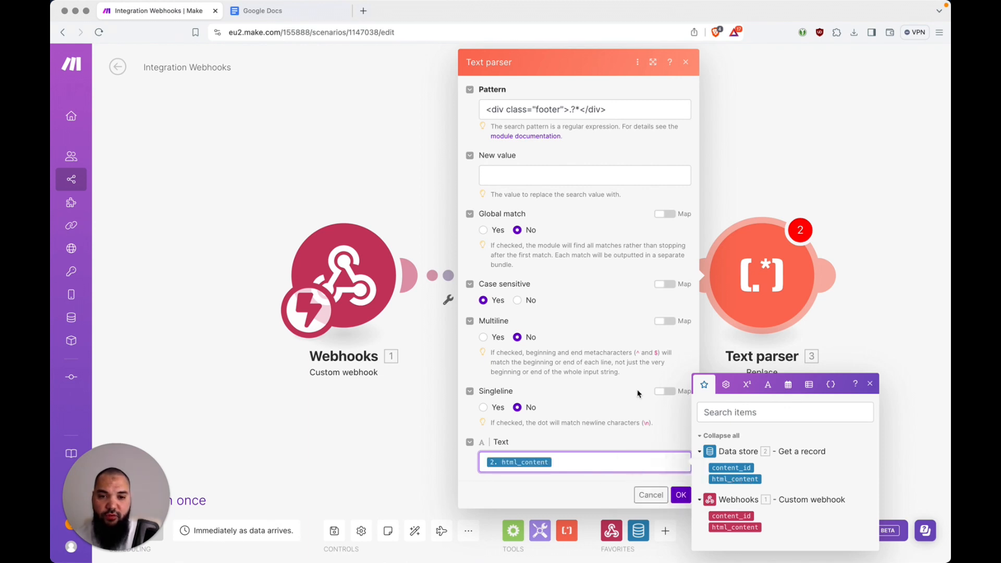
{"action": "left_click", "coordinate": [680, 496]}
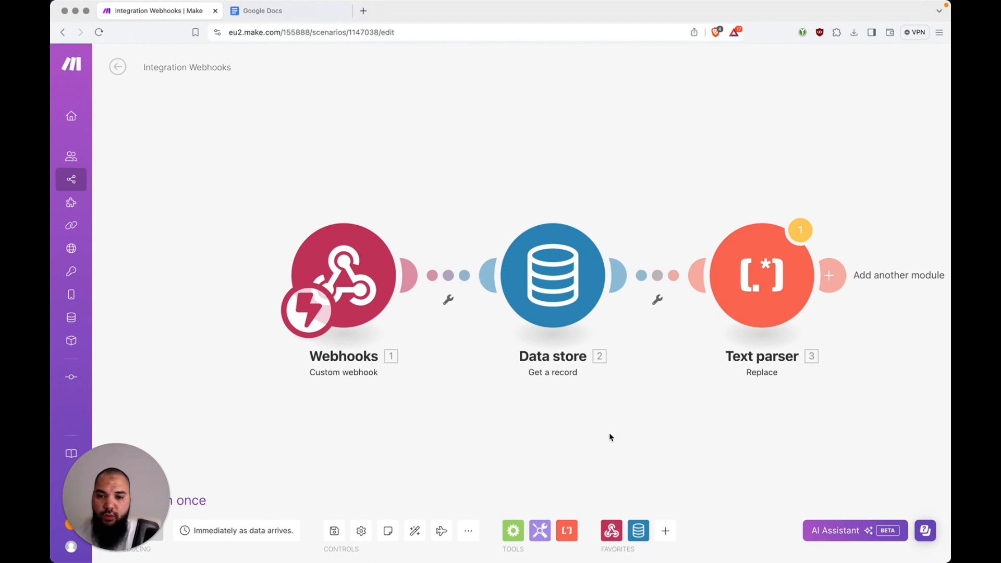
Auto-align the scenario so the Webhooks, Data store and Text parser modules are evenly spaced
{"action": "left_click", "coordinate": [415, 531]}
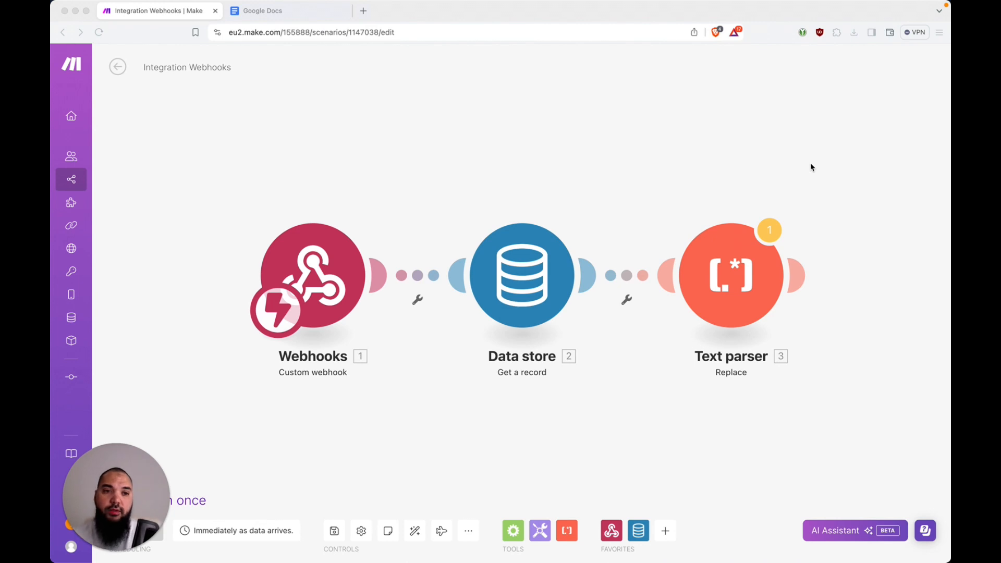
Add a MailerLite 'Create a Campaign' module after the Text parser
{"action": "left_click", "coordinate": [793, 278]}
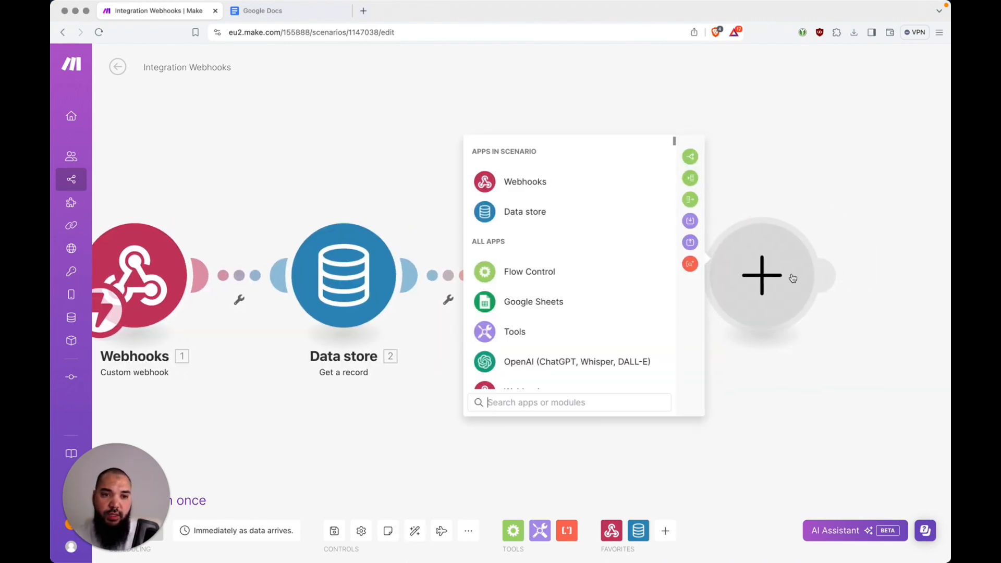
{"action": "type", "text": "mailer"}
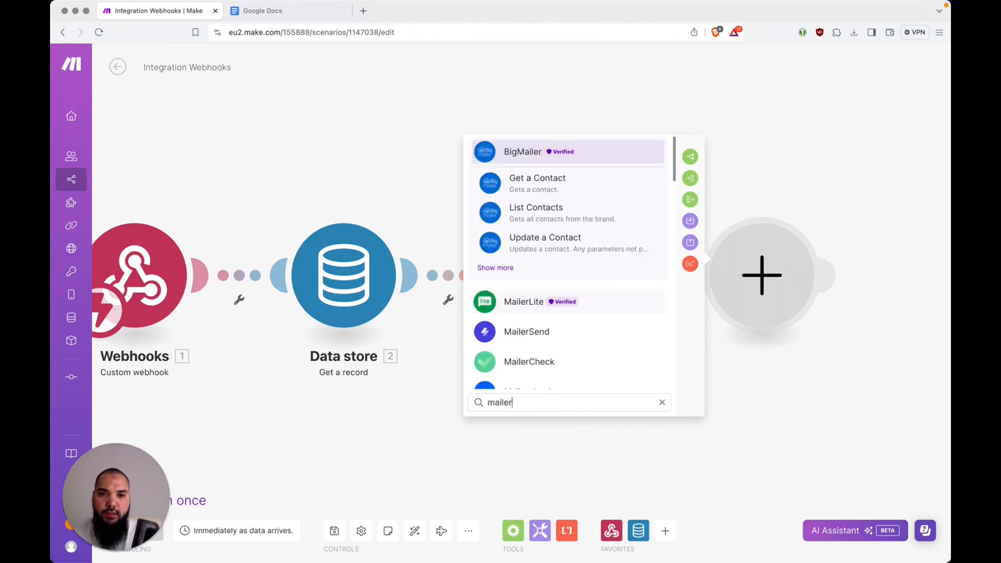
{"action": "left_click", "coordinate": [530, 300]}
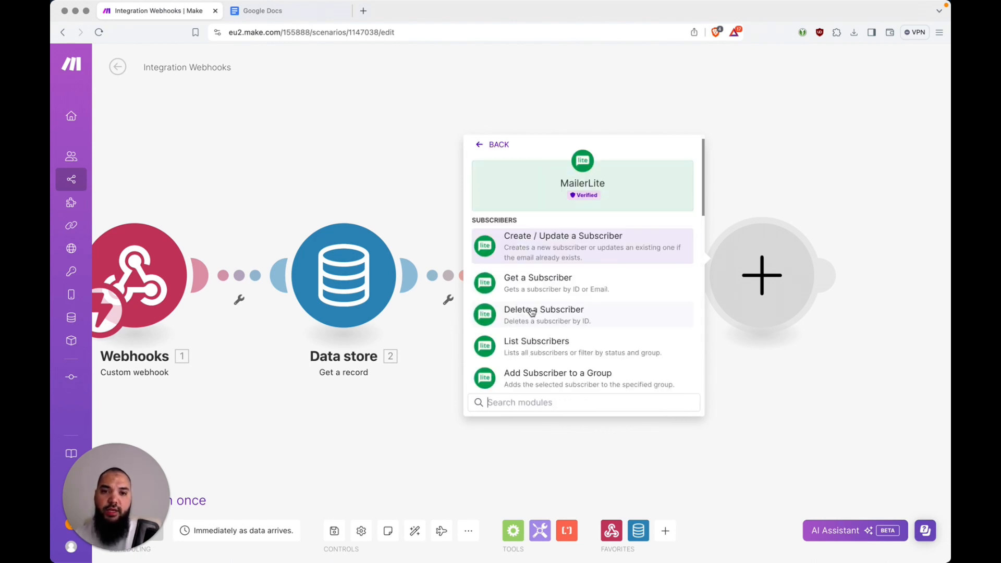
{"action": "type", "text": "creeat"}
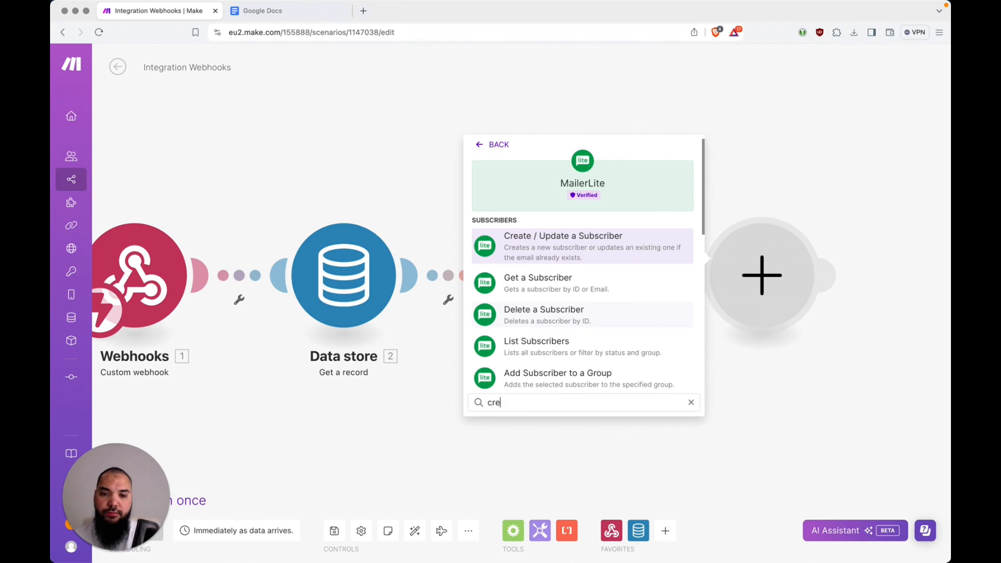
{"action": "key", "text": "BackSpace"}
{"action": "key", "text": "BackSpace"}
{"action": "key", "text": "BackSpace"}
{"action": "type", "text": "ate"}
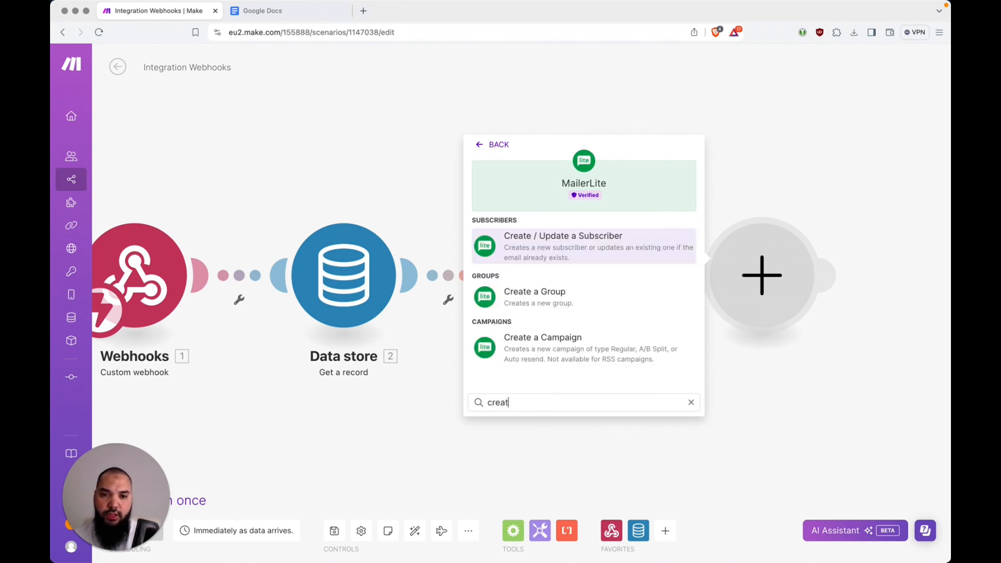
{"action": "left_click", "coordinate": [573, 346]}
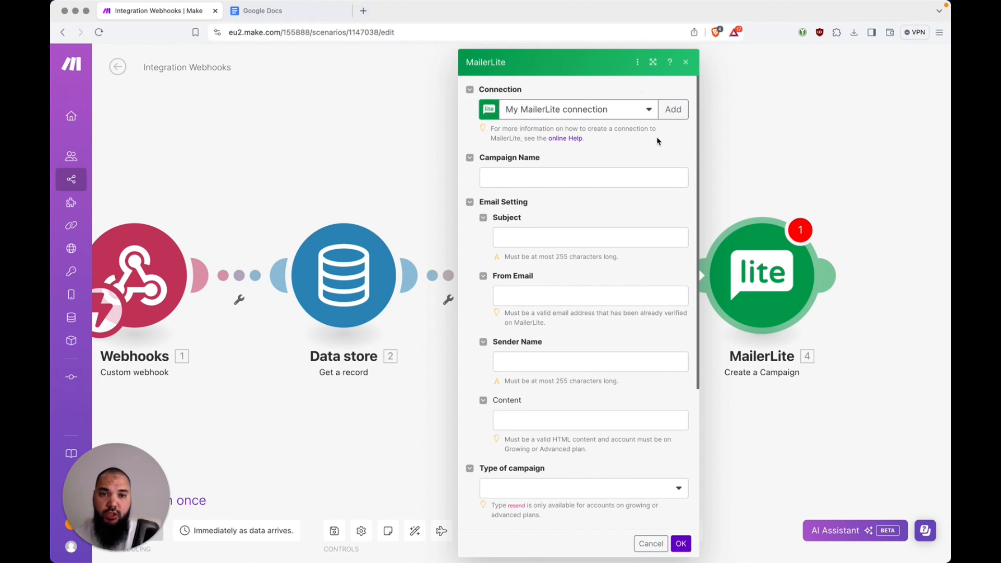
Dismiss the new-connection form and enter 'AI Super-Newsletter' as the Campaign Name
{"action": "left_click", "coordinate": [683, 113]}
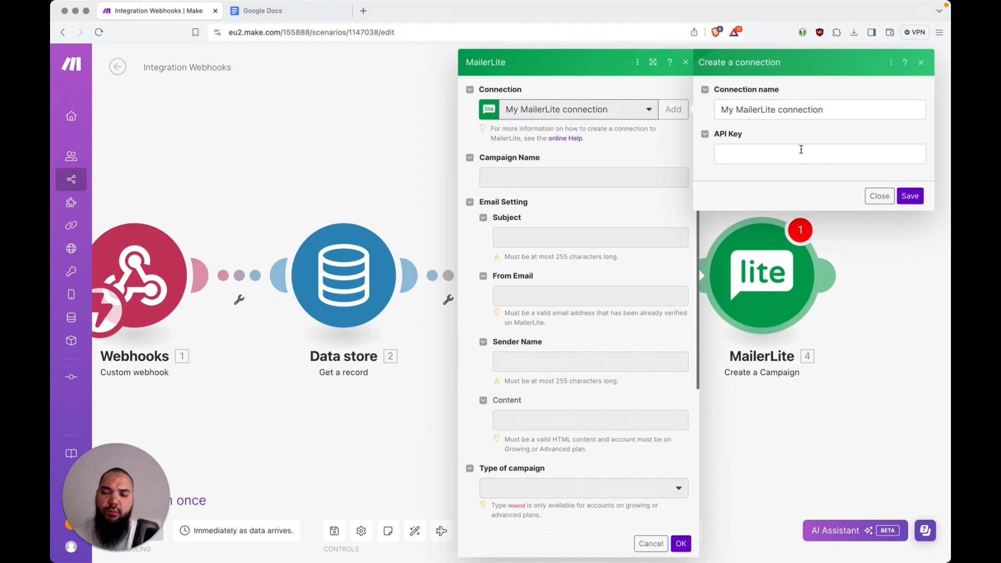
{"action": "left_click", "coordinate": [876, 197]}
{"action": "left_click", "coordinate": [550, 182]}
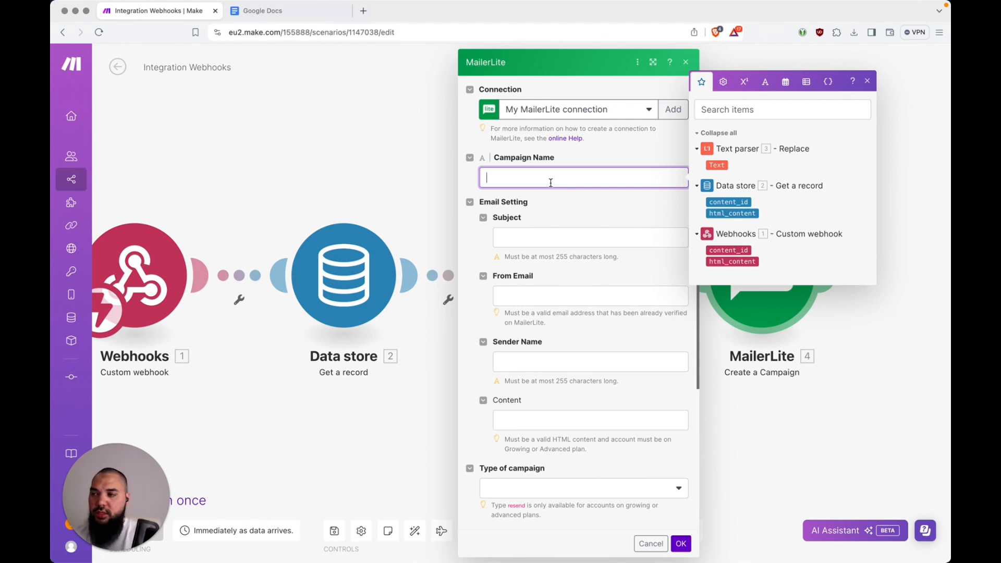
{"action": "type", "text": "AI "}
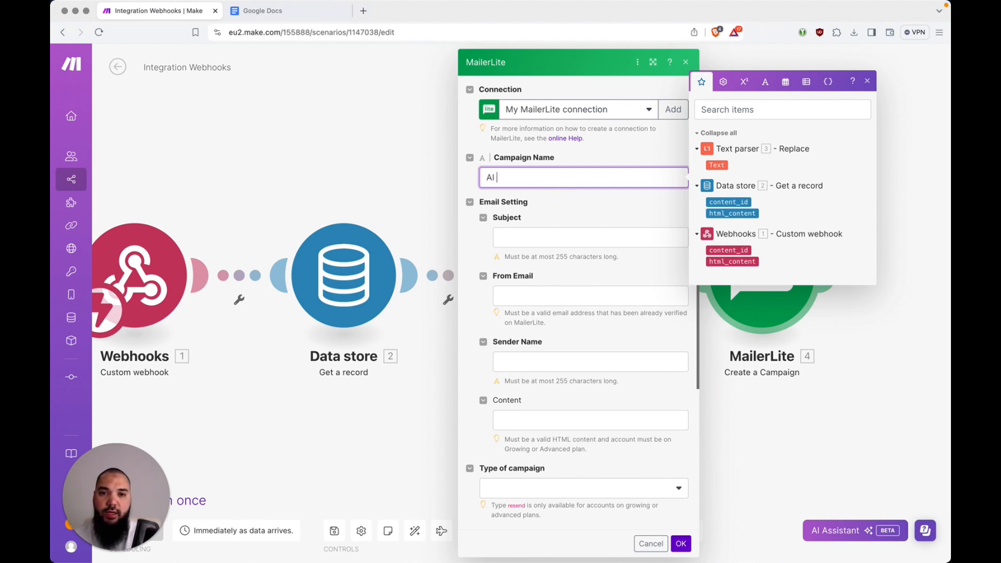
{"action": "type", "text": "Super"}
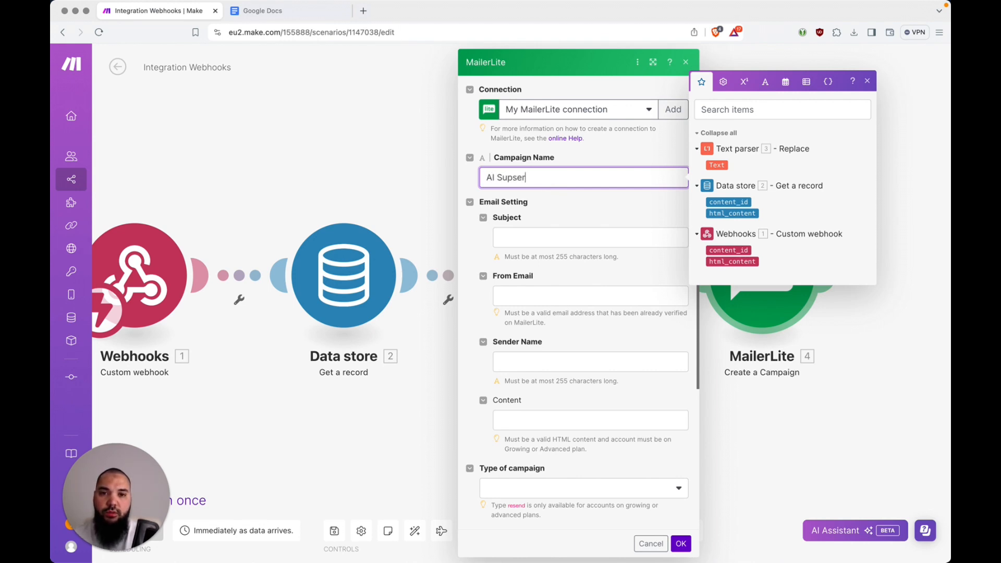
{"action": "type", "text": "-Newsletter"}
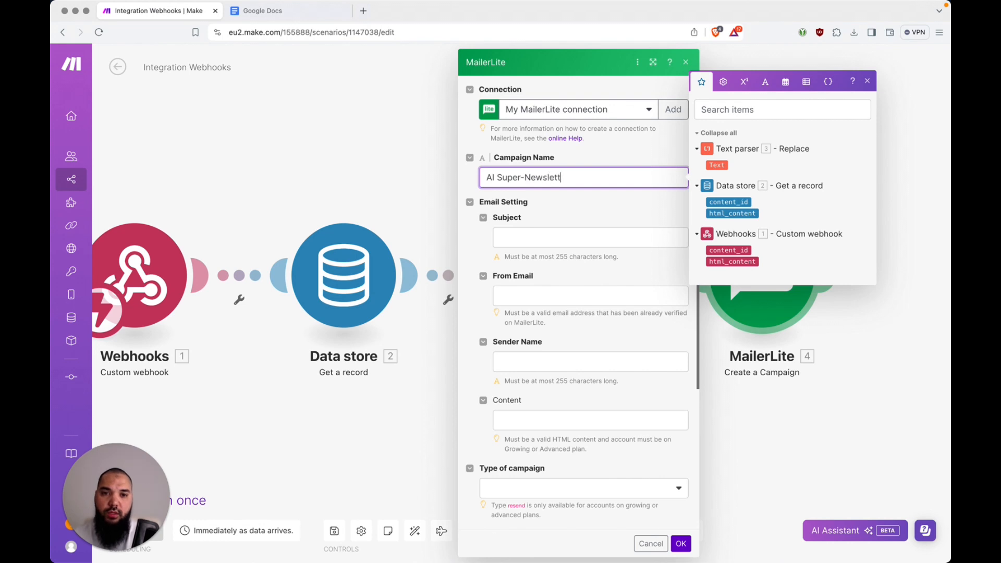
{"action": "left_click", "coordinate": [560, 233]}
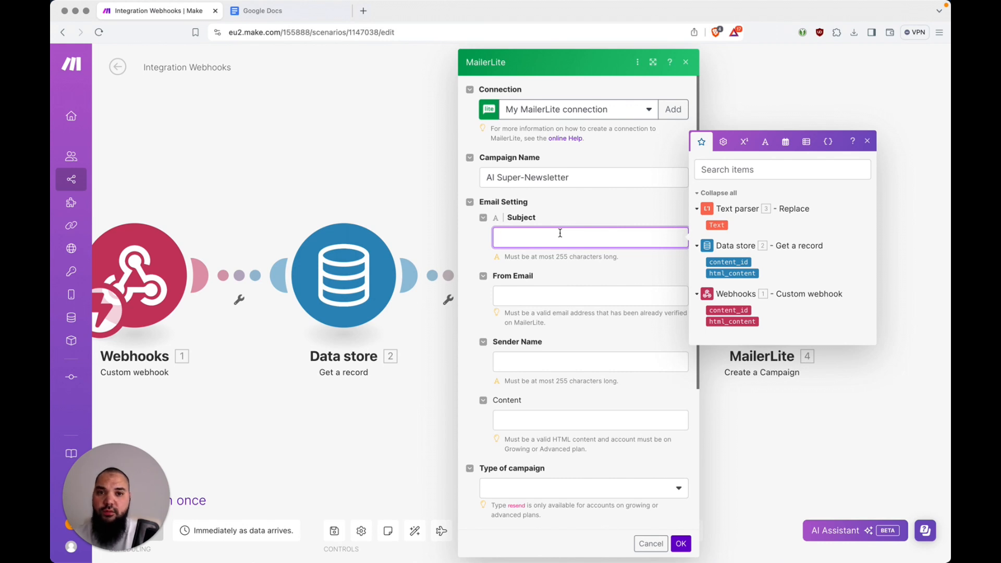
{"action": "key", "text": "super+Tab"}
{"action": "key", "text": "super+Tab"}
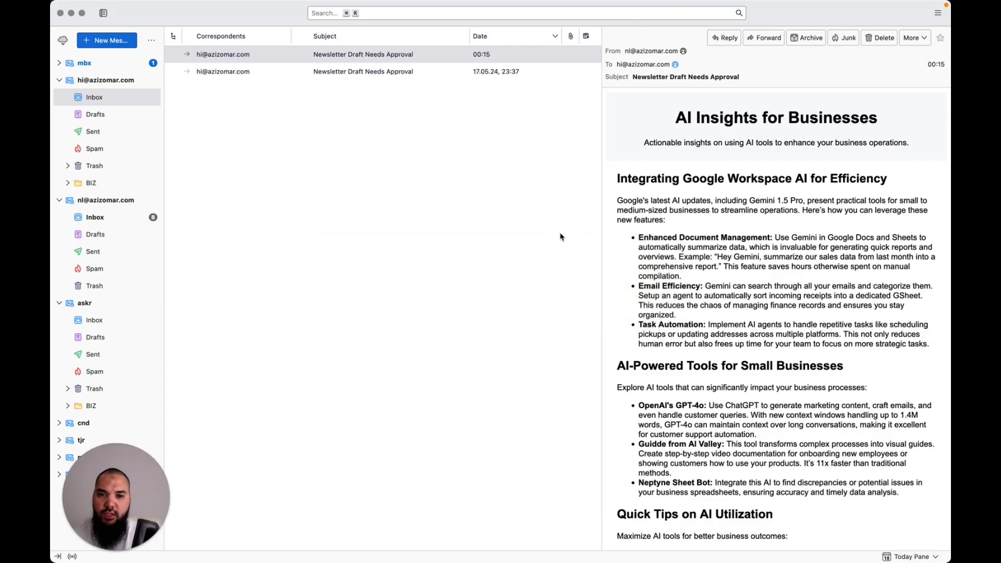
Open the newsletter account's Inbox in Thunderbird and scroll through its messages
{"action": "left_click", "coordinate": [108, 217]}
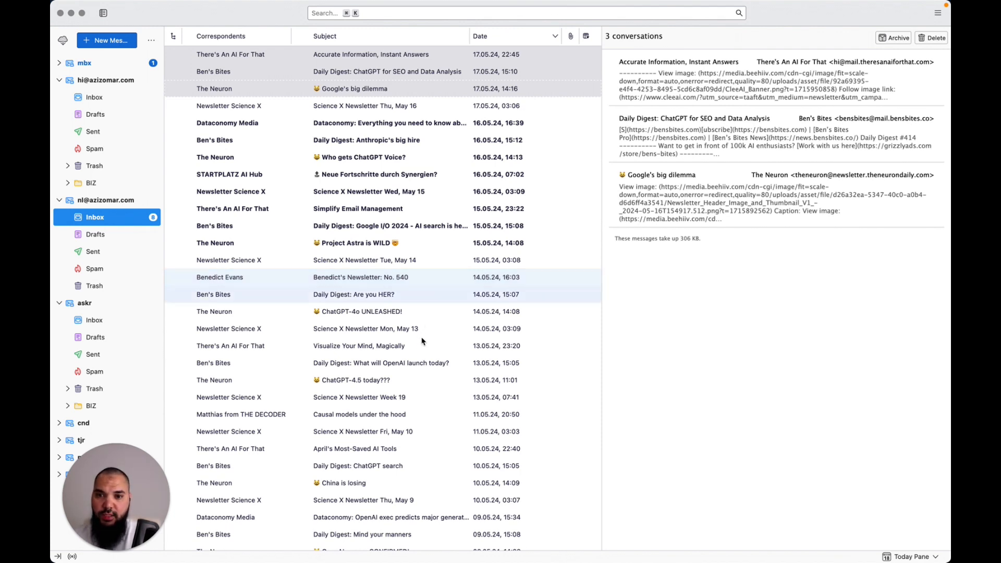
{"action": "scroll", "coordinate": [461, 329], "scroll_direction": "down", "scroll_amount": 2}
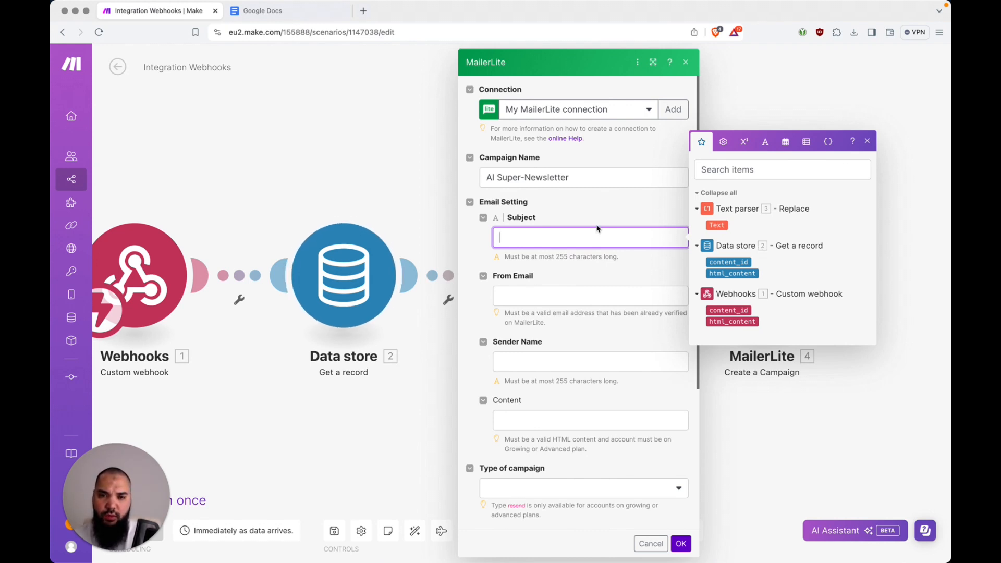
Enter 'Your AI Newsletter' as the campaign subject
{"action": "type", "text": "Newsl"}
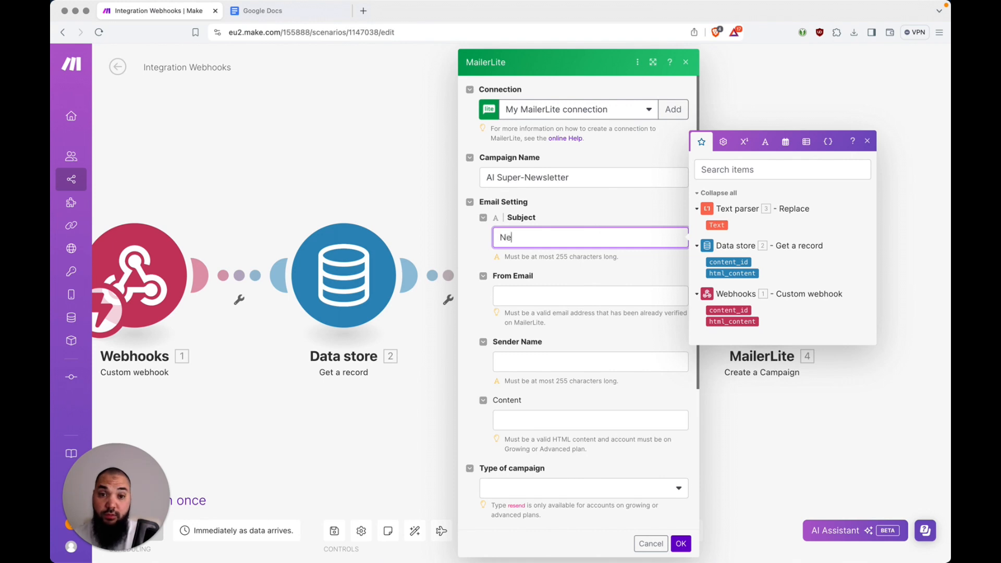
{"action": "key", "text": "BackSpace"}
{"action": "key", "text": "BackSpace"}
{"action": "key", "text": "BackSpace"}
{"action": "key", "text": "BackSpace"}
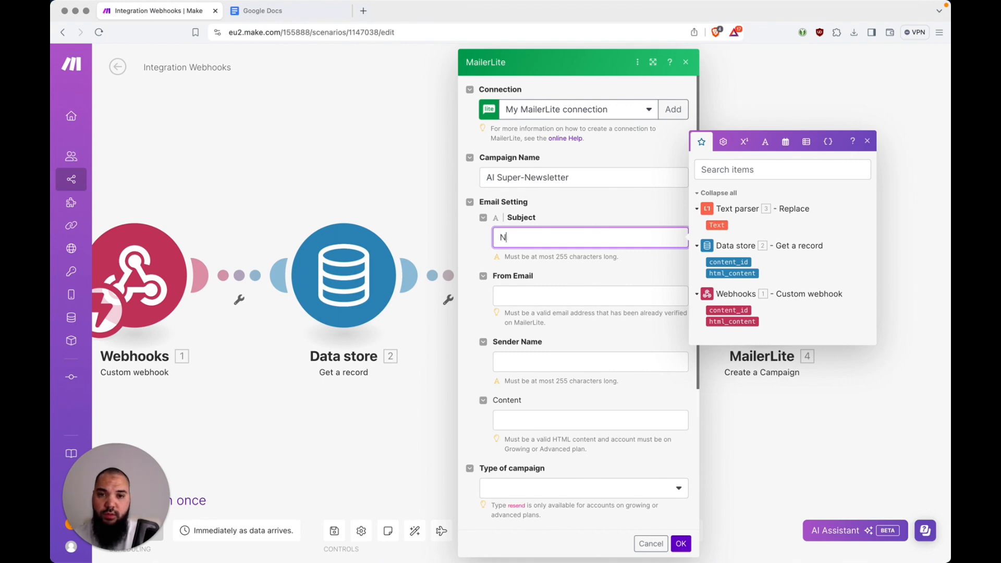
{"action": "key", "text": "BackSpace"}
{"action": "type", "text": "Your A"}
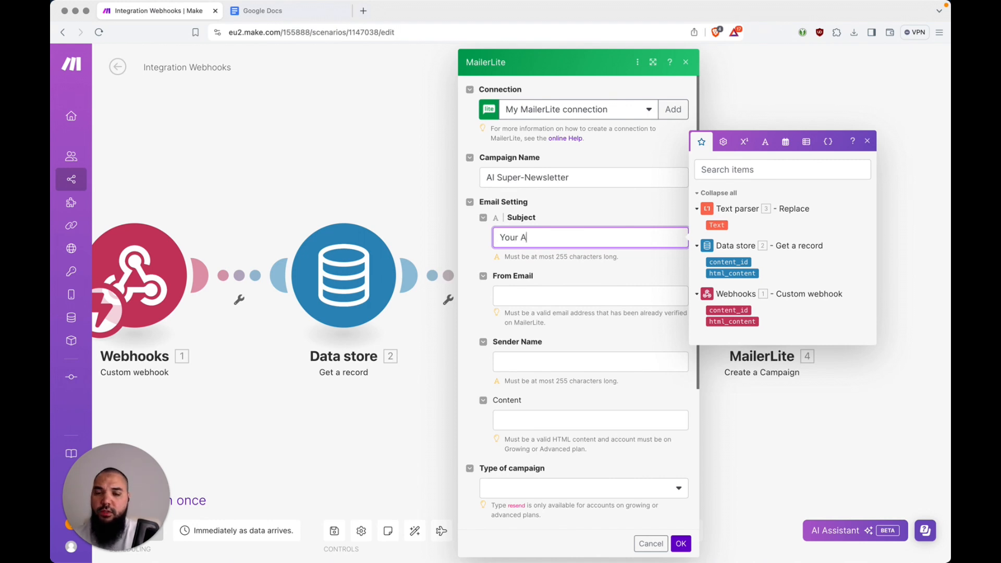
{"action": "type", "text": "I Newsletter"}
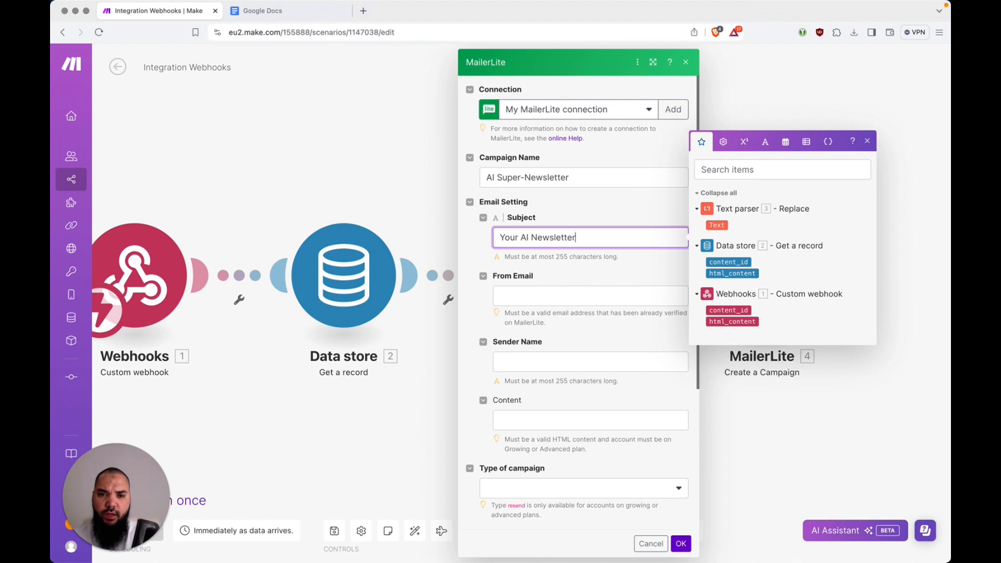
Fill in the sender's e-mail address in the From Email field
{"action": "left_click", "coordinate": [591, 296]}
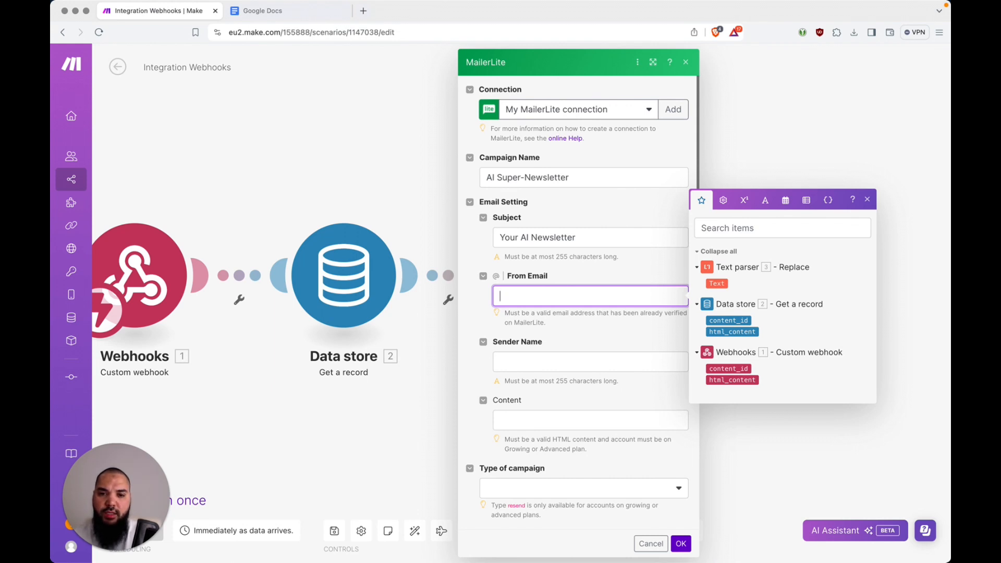
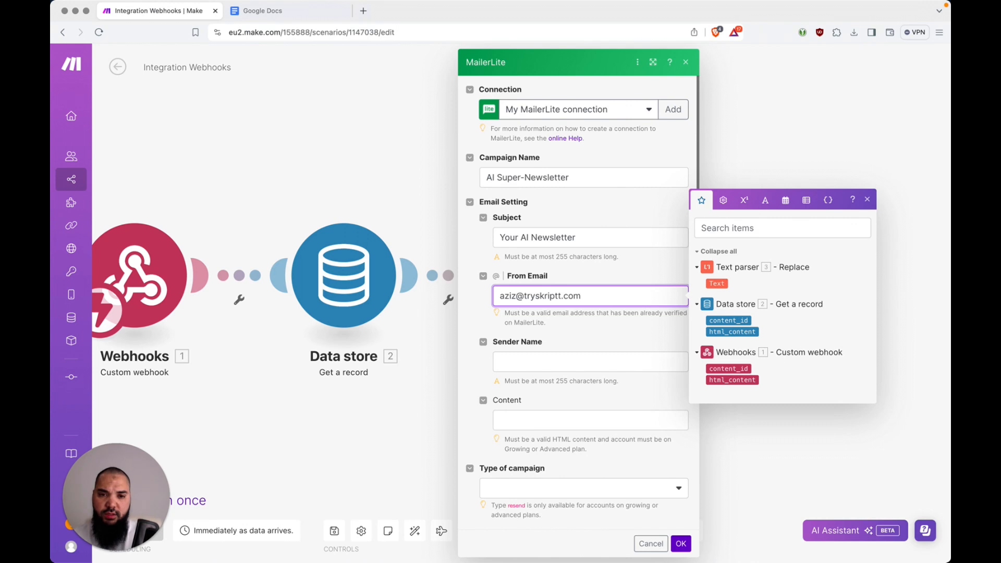
{"action": "key", "text": "Tab"}
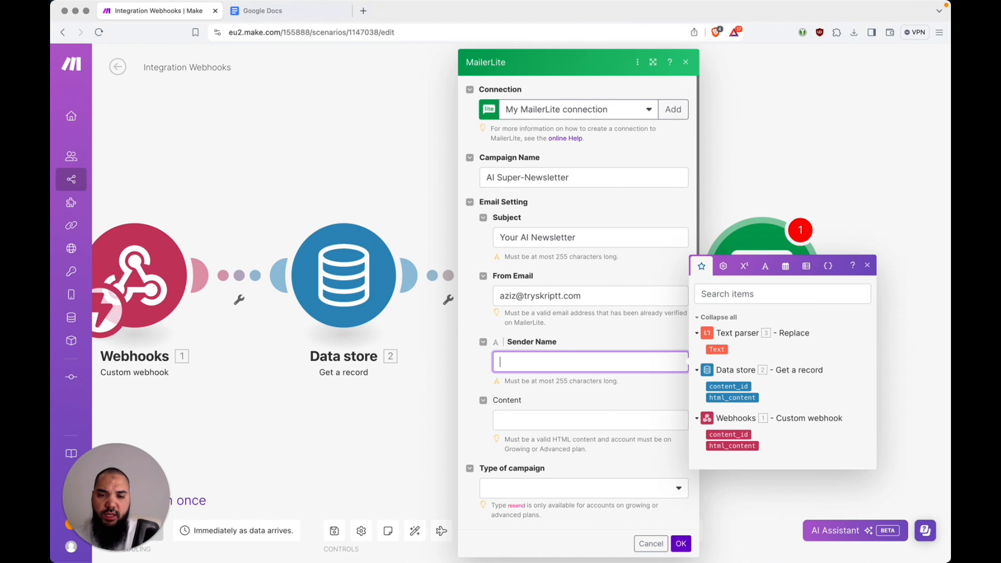
Enter the sender's name and map the Text parser's Text output as the campaign content
{"action": "type", "text": "Aziz Omar"}
{"action": "key", "text": "Tab"}
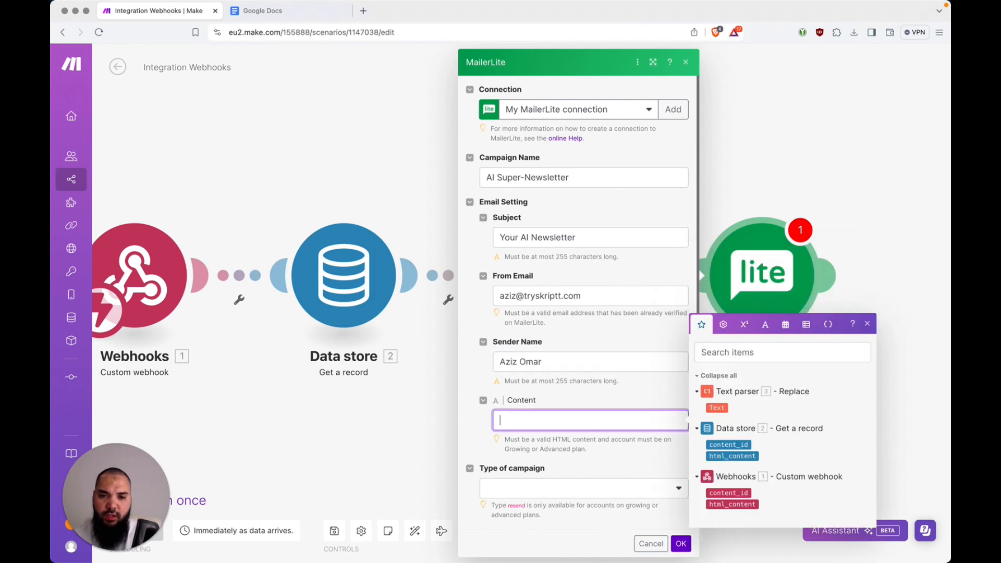
{"action": "scroll", "coordinate": [603, 292], "scroll_direction": "down", "scroll_amount": 3}
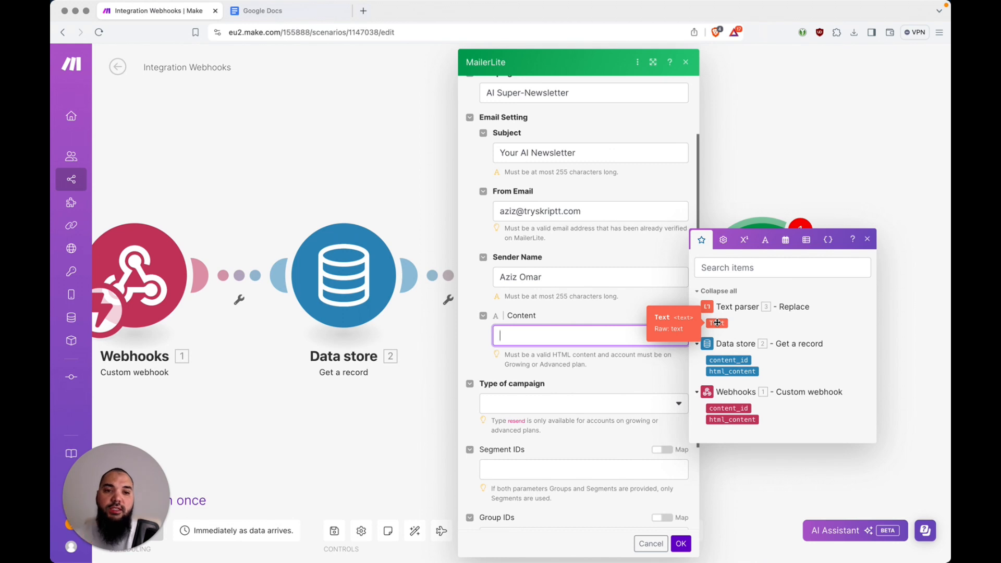
{"action": "left_click", "coordinate": [718, 323]}
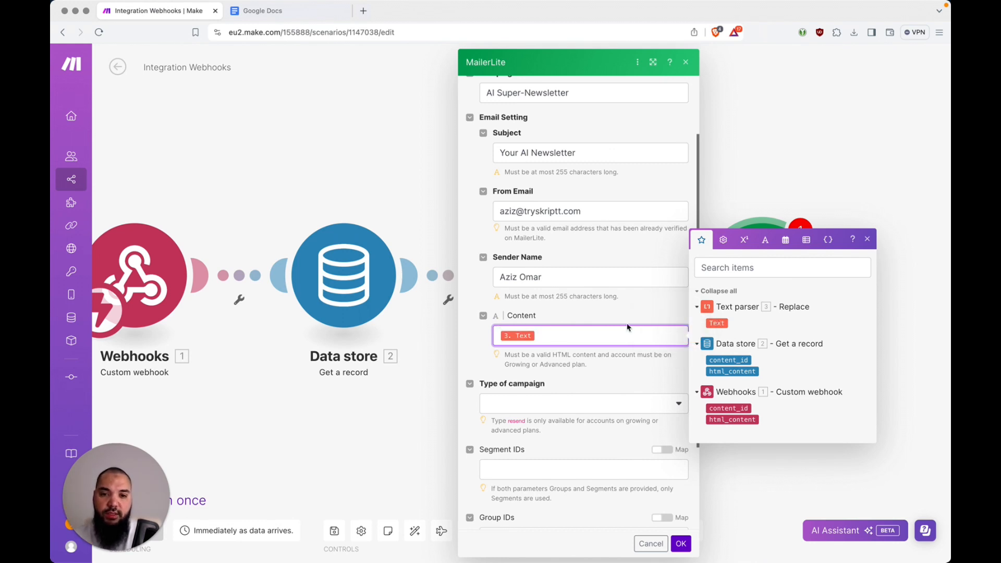
Set the campaign type to Regular and confirm the MailerLite module settings
{"action": "scroll", "coordinate": [628, 327], "scroll_direction": "down", "scroll_amount": 3}
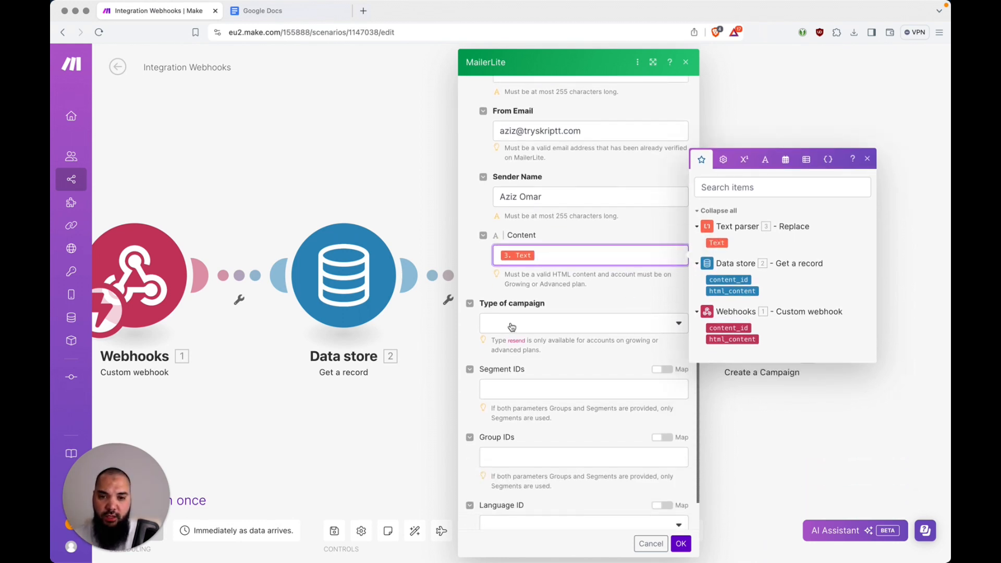
{"action": "left_click", "coordinate": [512, 327]}
{"action": "left_click", "coordinate": [513, 340]}
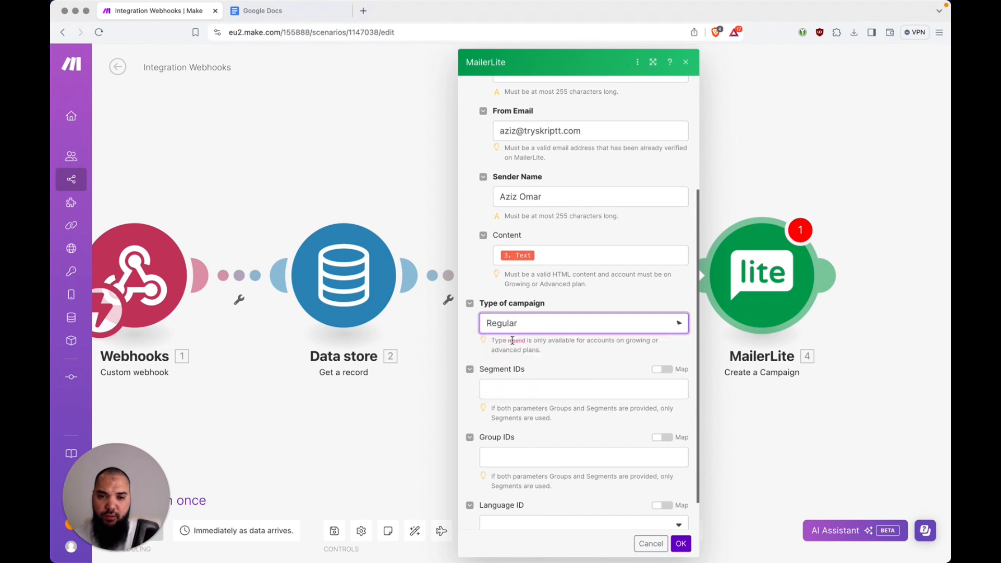
{"action": "left_click", "coordinate": [544, 326]}
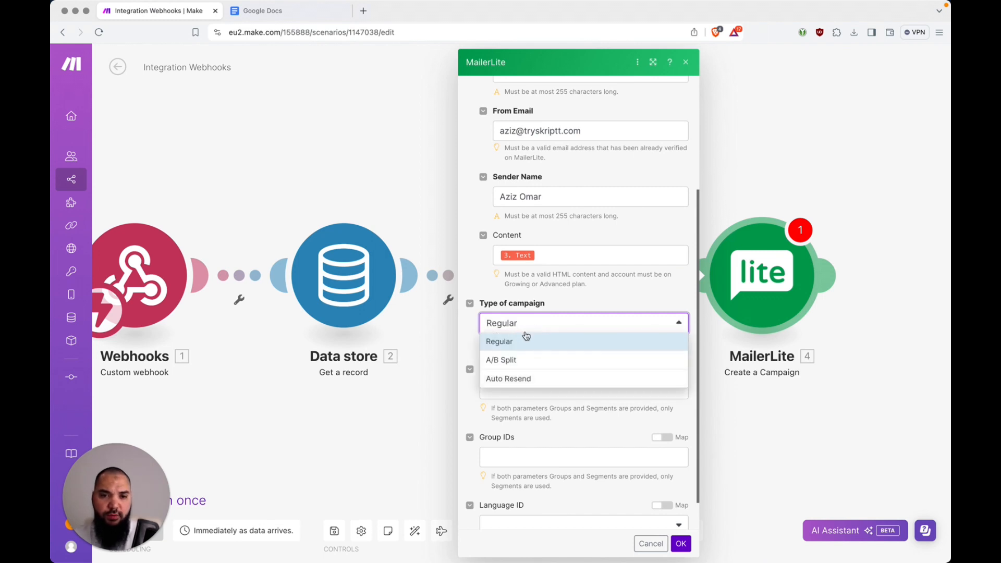
{"action": "left_click", "coordinate": [609, 297]}
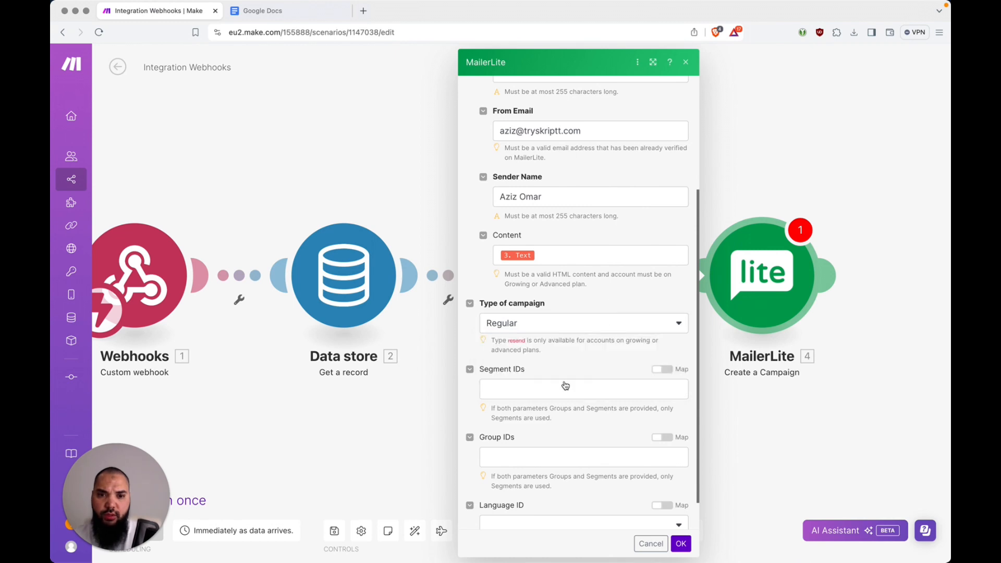
{"action": "scroll", "coordinate": [565, 385], "scroll_direction": "down", "scroll_amount": 2}
{"action": "scroll", "coordinate": [565, 386], "scroll_direction": "up", "scroll_amount": 5}
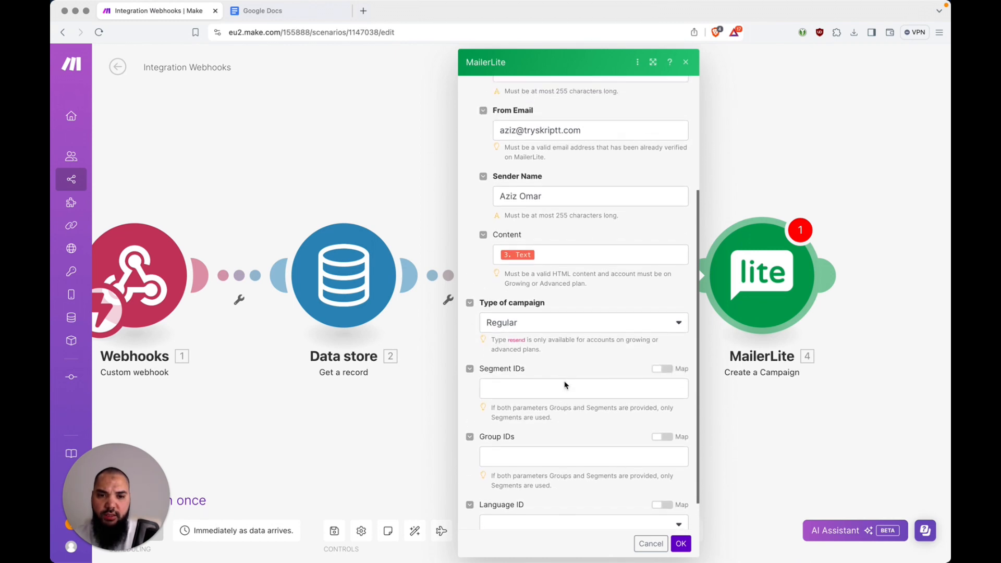
{"action": "left_click", "coordinate": [681, 544]}
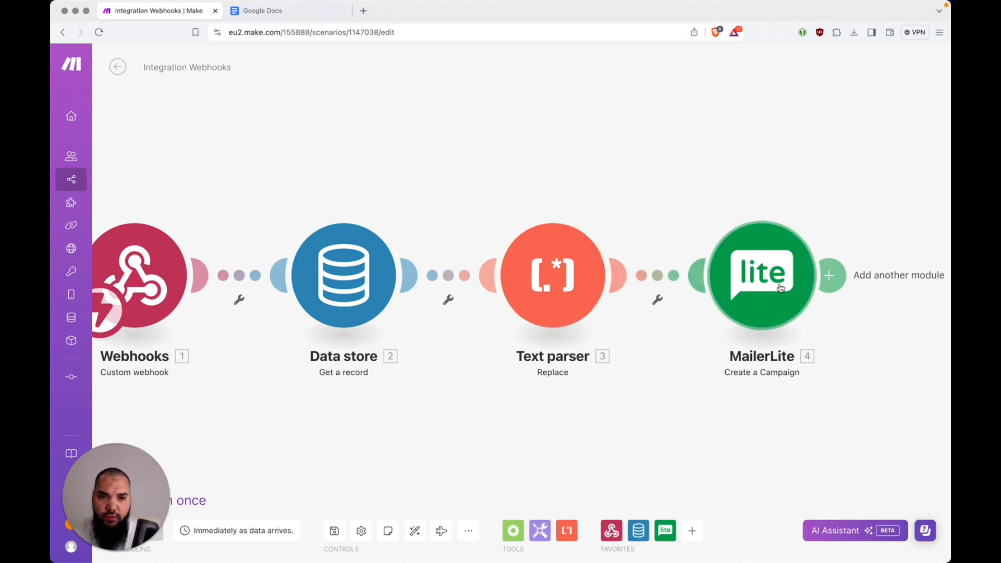
Change the pattern's .?* to .*? so it reads <div class="footer">.*?</div>, and confirm
{"action": "left_click", "coordinate": [555, 283]}
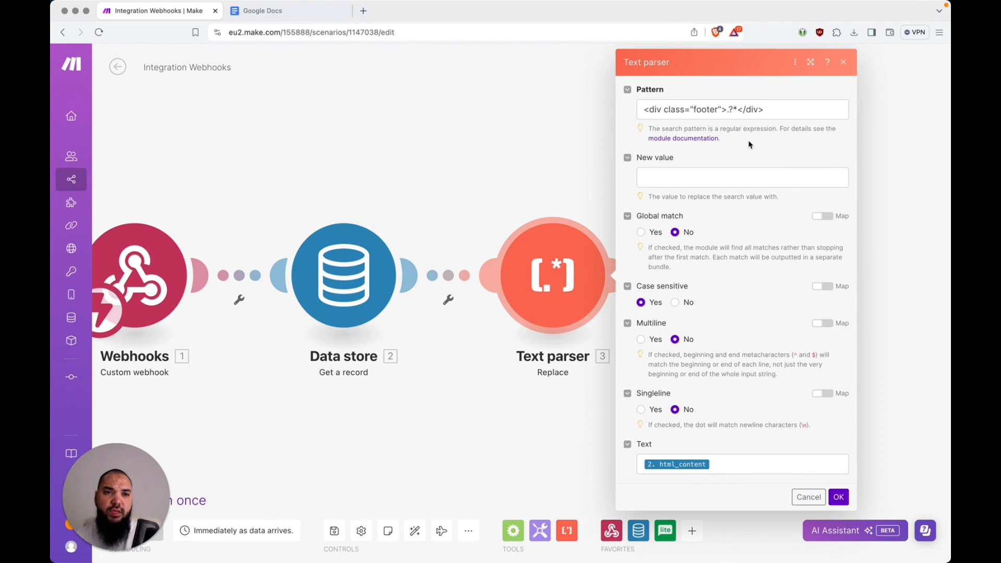
{"action": "left_click", "coordinate": [736, 108]}
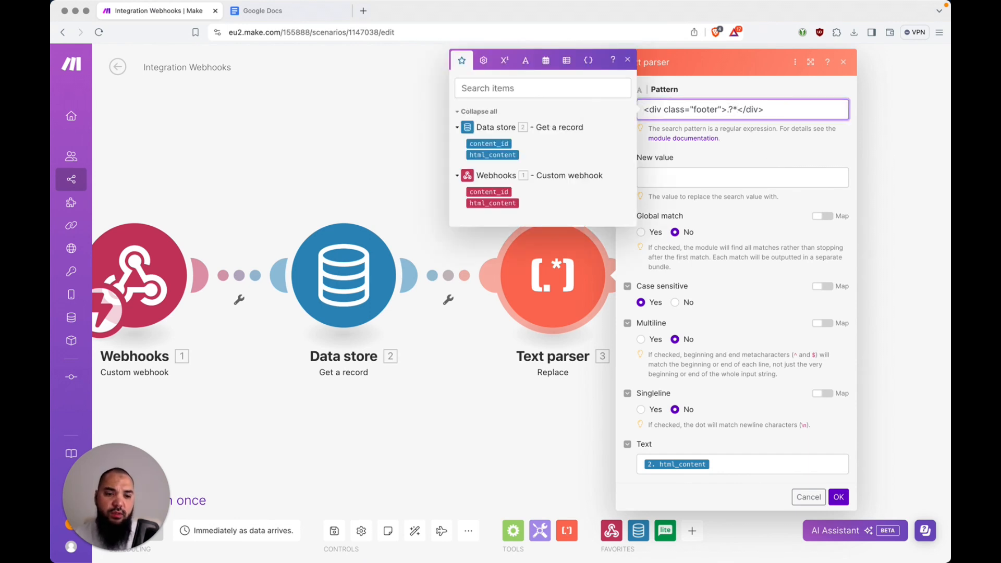
{"action": "key", "text": "BackSpace"}
{"action": "key", "text": "BackSpace"}
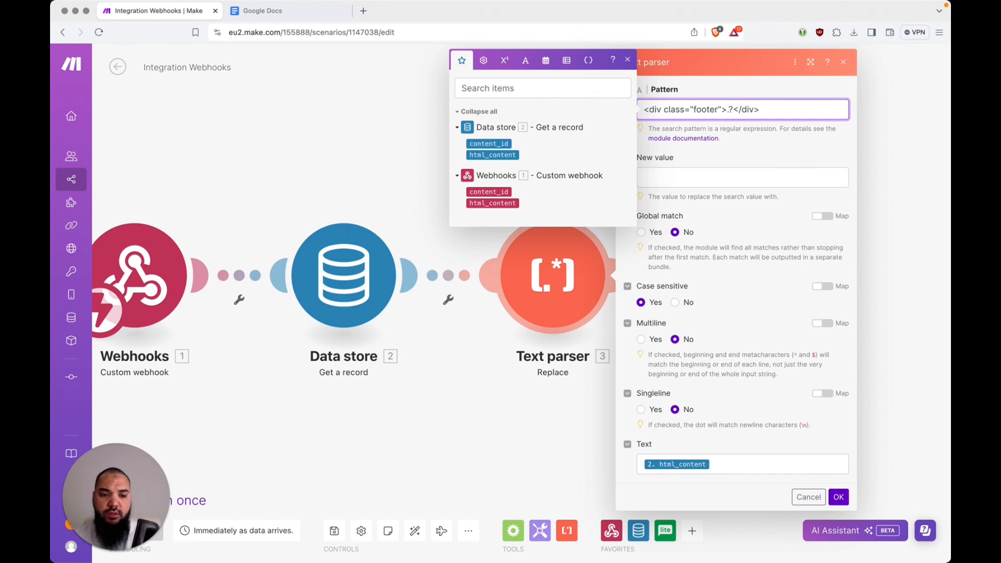
{"action": "type", "text": "*?"}
{"action": "key", "text": "Left"}
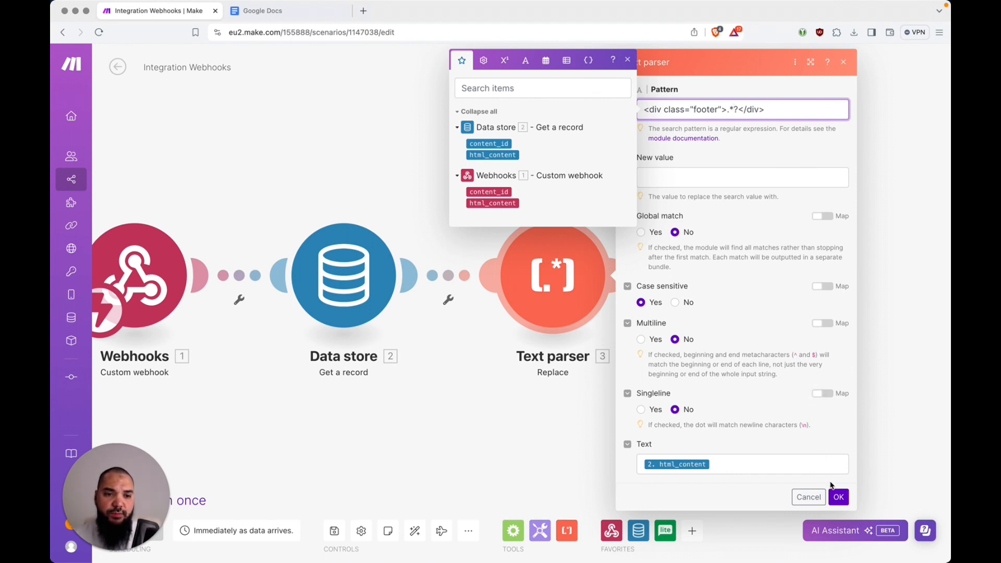
{"action": "left_click", "coordinate": [840, 497]}
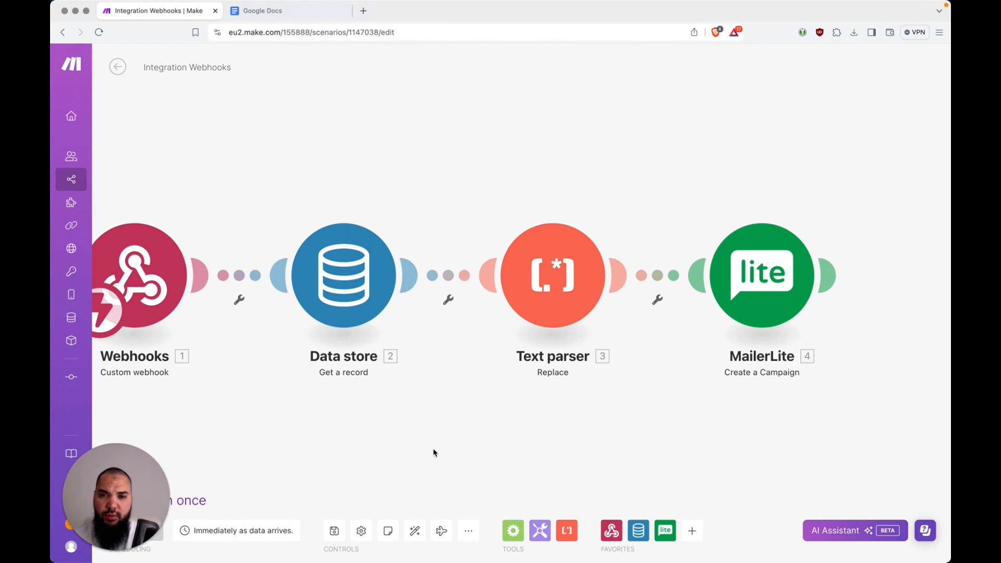
Save the four-module Integration Webhooks scenario with Cmd+S
{"action": "key", "text": "super+s"}
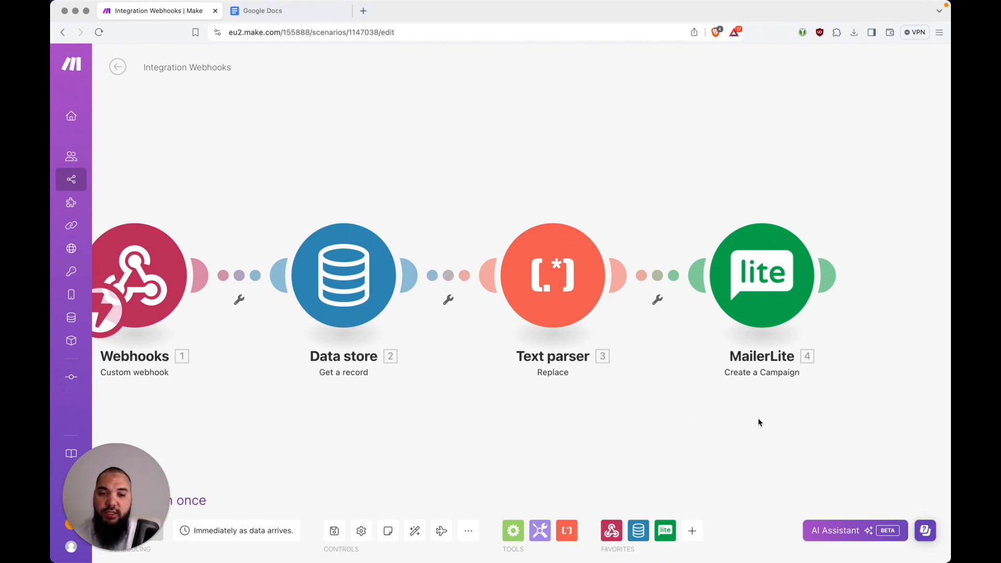
Append a fifth module, MailerLite's Schedule a Campaign, after Create a Campaign
{"action": "left_click", "coordinate": [830, 276]}
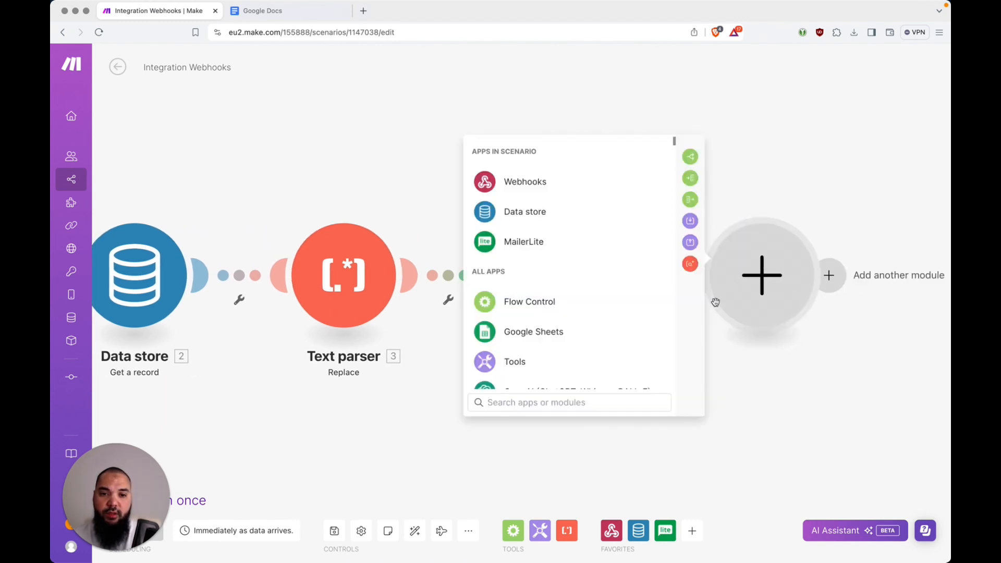
{"action": "type", "text": "sc"}
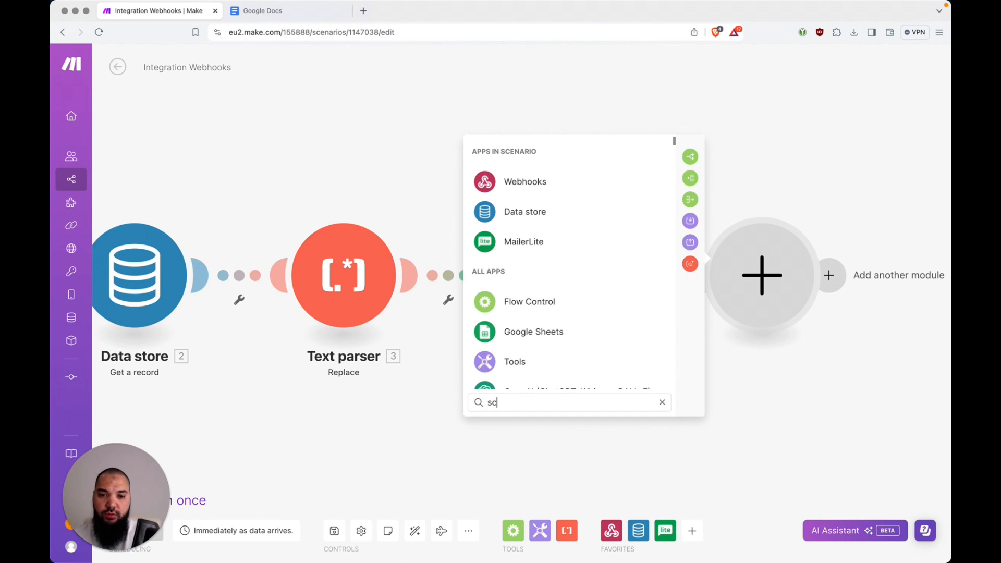
{"action": "type", "text": "hedul"}
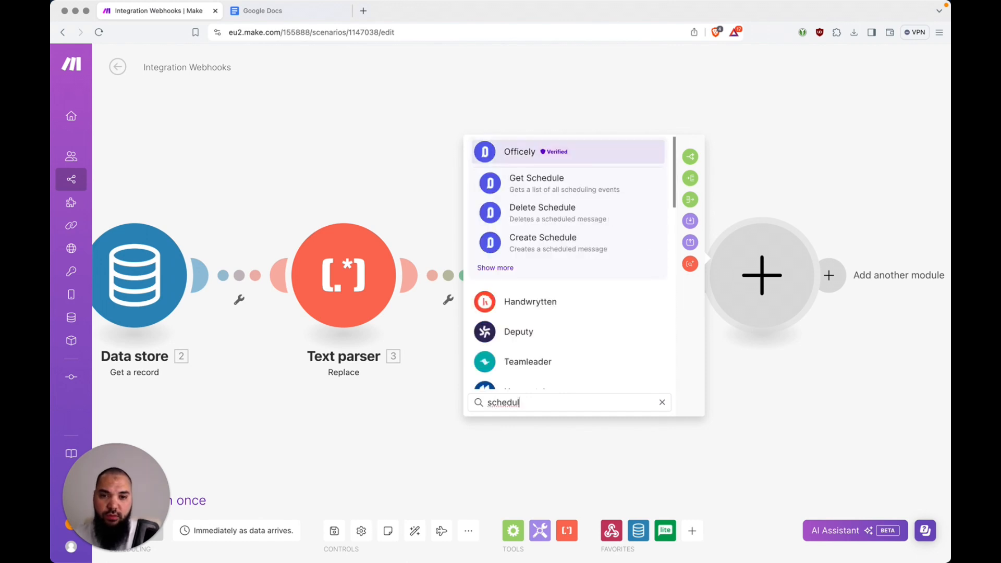
{"action": "key", "text": "alt+BackSpace"}
{"action": "type", "text": "maile"}
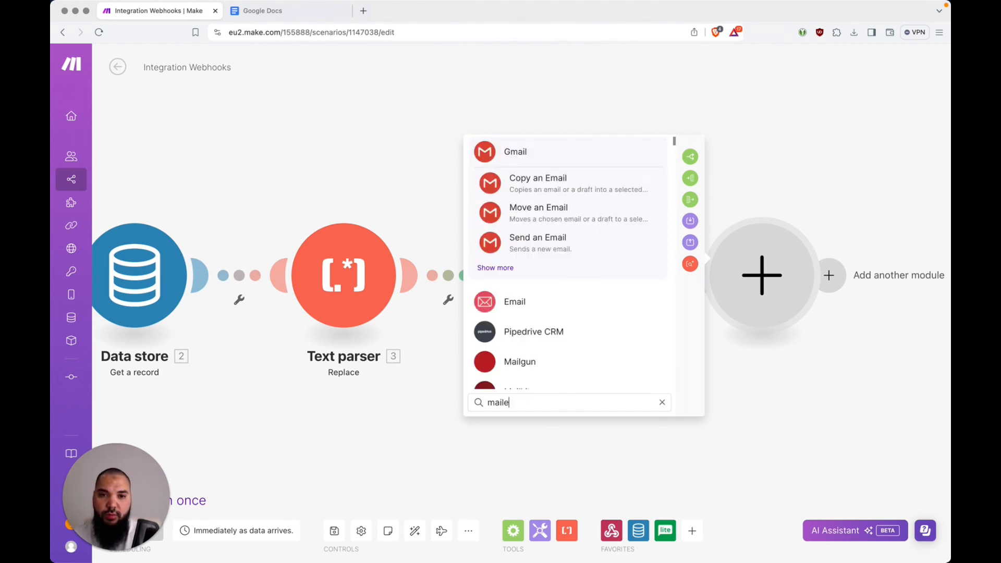
{"action": "type", "text": "r"}
{"action": "left_click", "coordinate": [547, 301]}
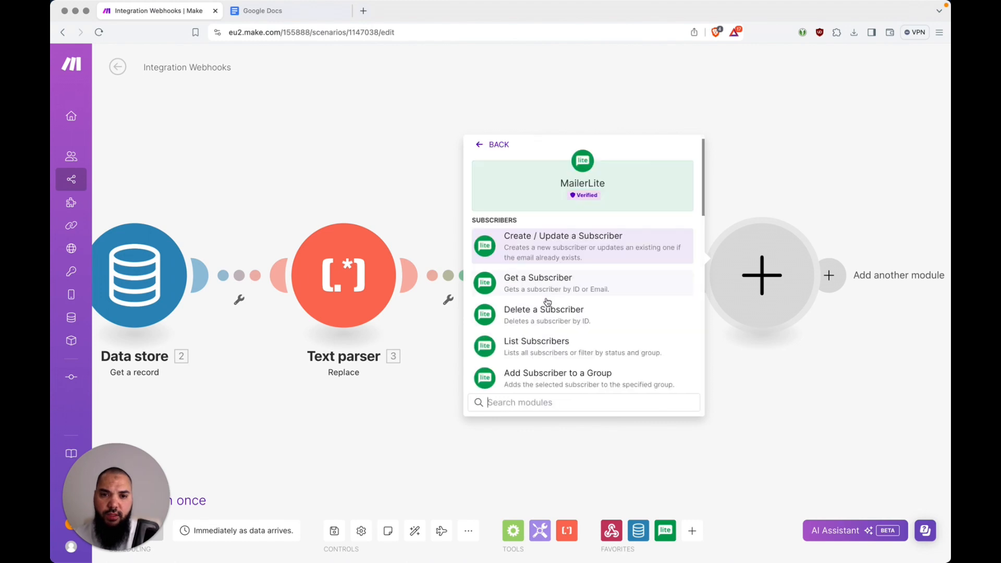
{"action": "scroll", "coordinate": [547, 301], "scroll_direction": "down", "scroll_amount": 5}
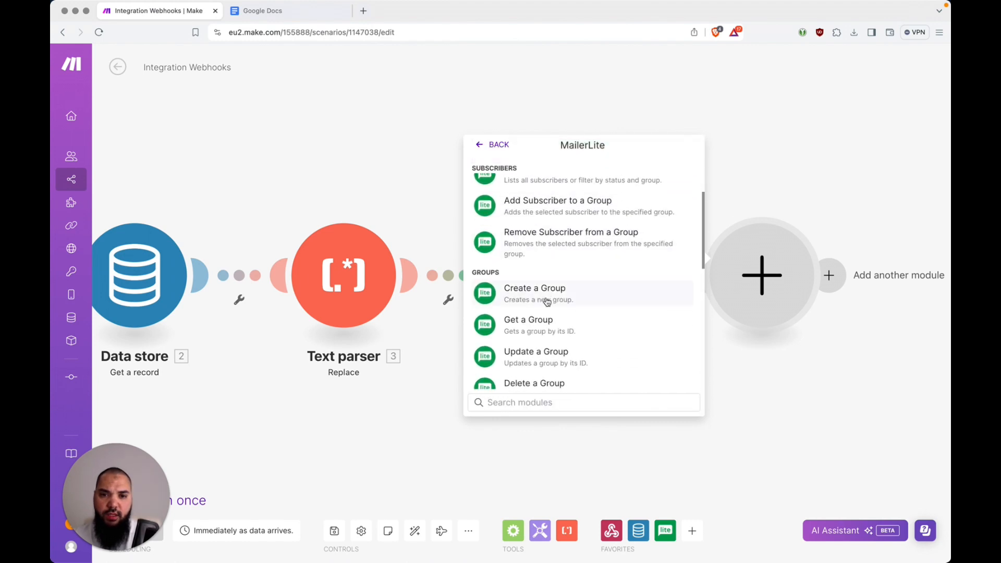
{"action": "scroll", "coordinate": [547, 301], "scroll_direction": "down", "scroll_amount": 3}
{"action": "scroll", "coordinate": [604, 308], "scroll_direction": "down", "scroll_amount": 3}
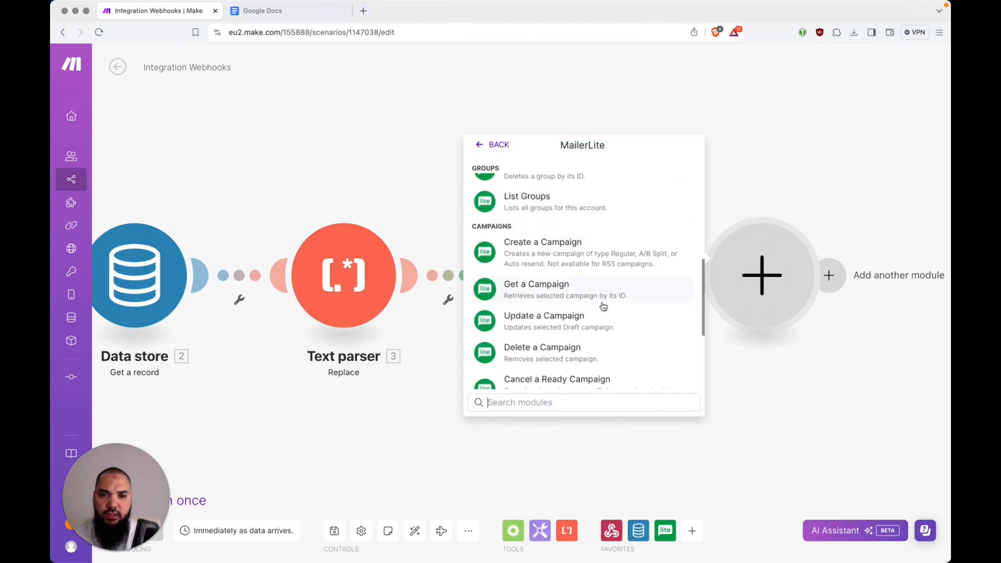
{"action": "scroll", "coordinate": [604, 307], "scroll_direction": "down", "scroll_amount": 2}
{"action": "type", "text": "sc"}
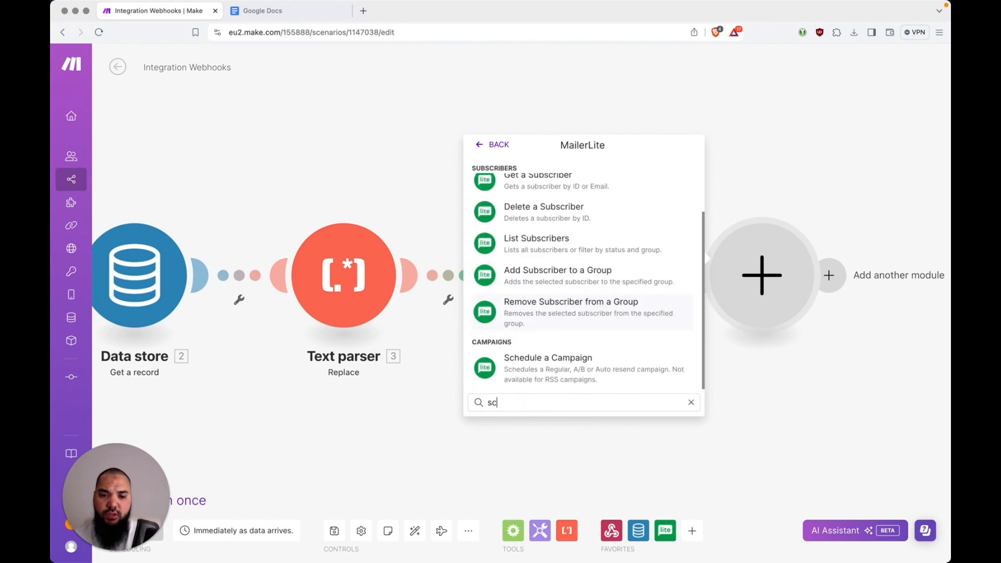
{"action": "type", "text": "he"}
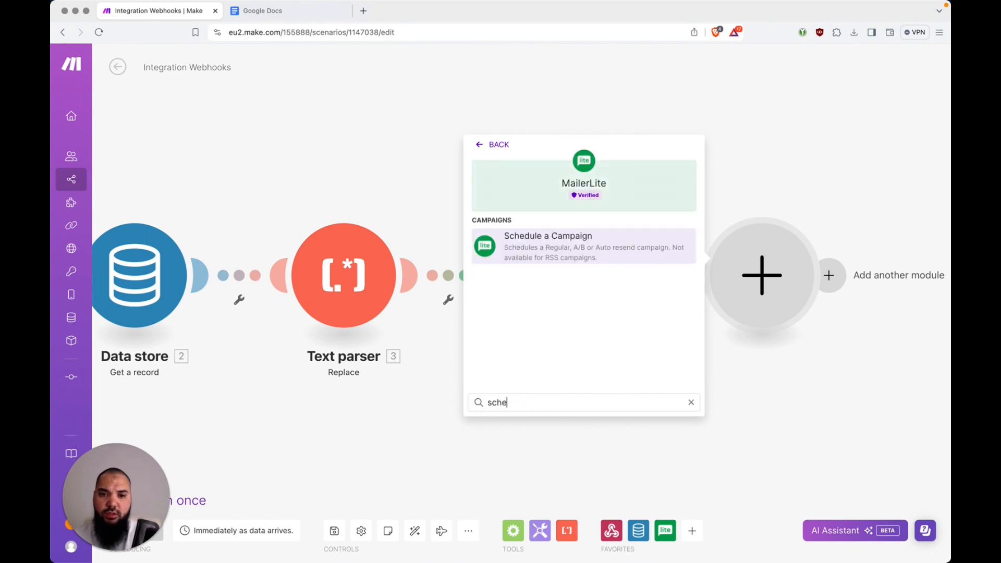
{"action": "left_click", "coordinate": [598, 241]}
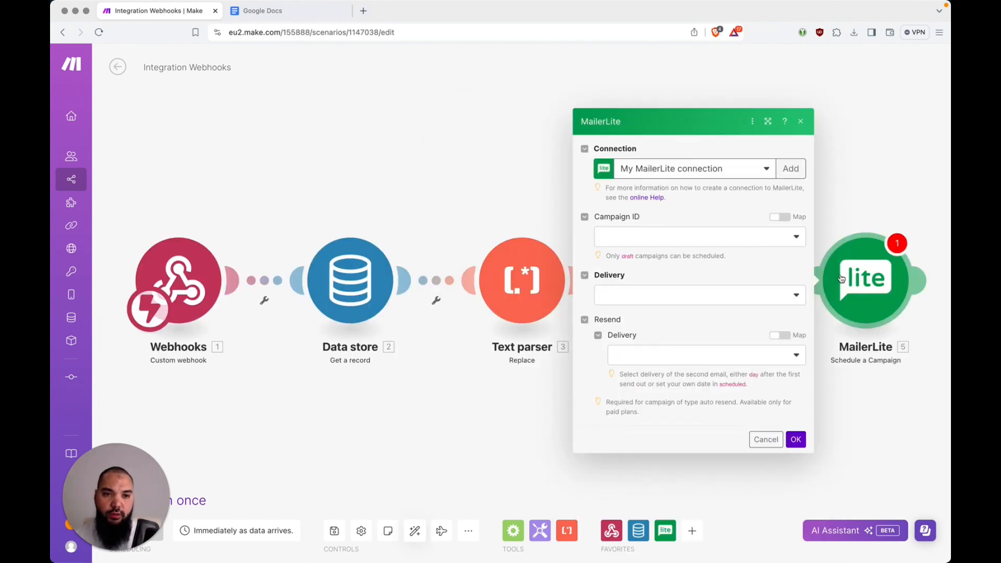
Turn on Map for Schedule a Campaign's Campaign ID and show the mappable outputs
{"action": "left_click", "coordinate": [652, 240]}
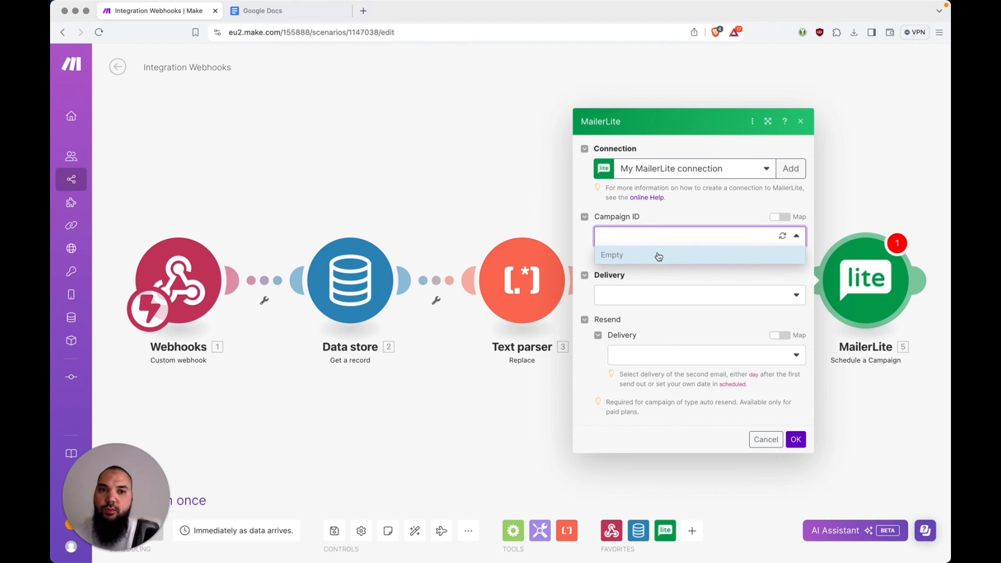
{"action": "left_click", "coordinate": [784, 218]}
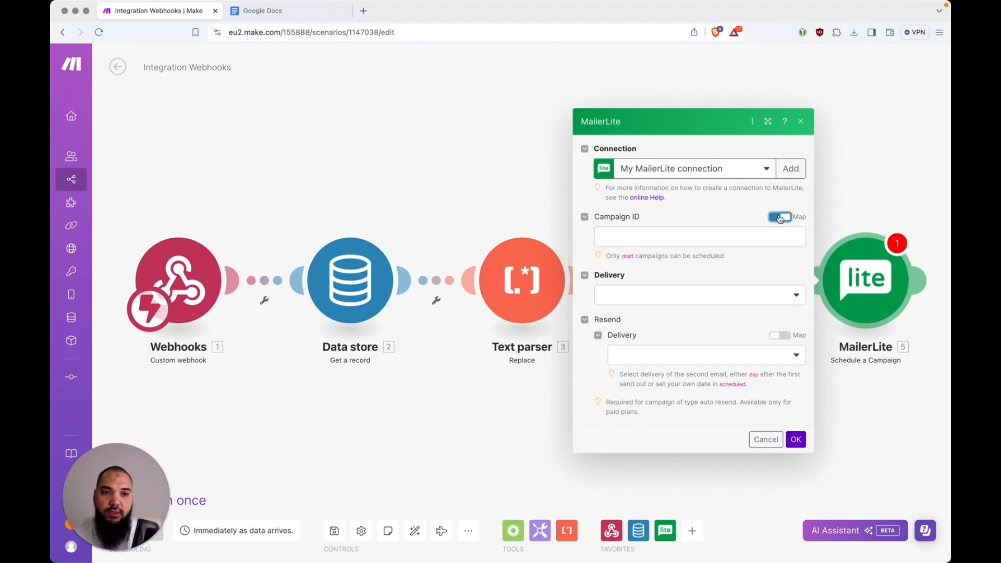
{"action": "left_click", "coordinate": [662, 235]}
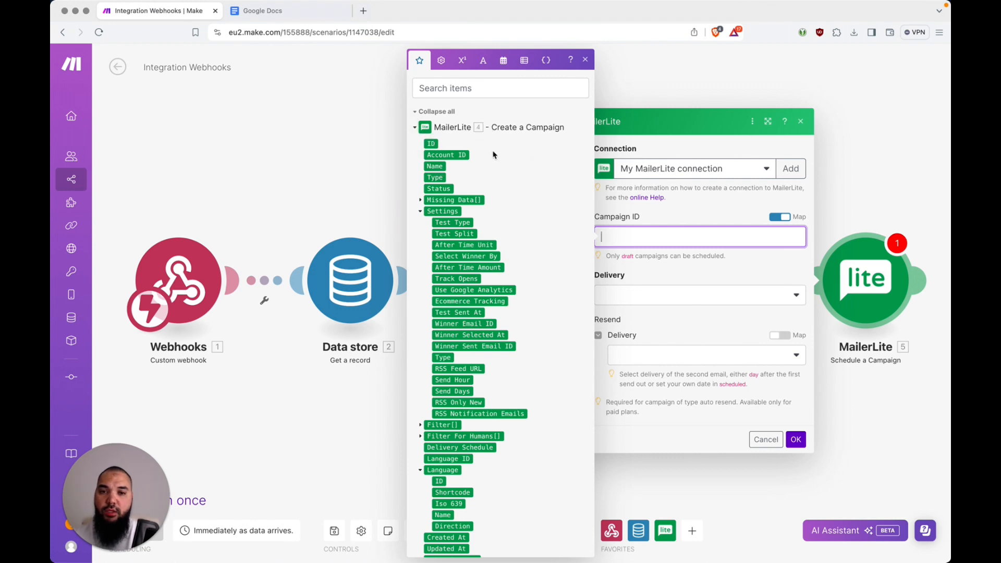
Map Create a Campaign's ID into Campaign ID and set Delivery to Schedule Delivery
{"action": "left_click", "coordinate": [431, 144]}
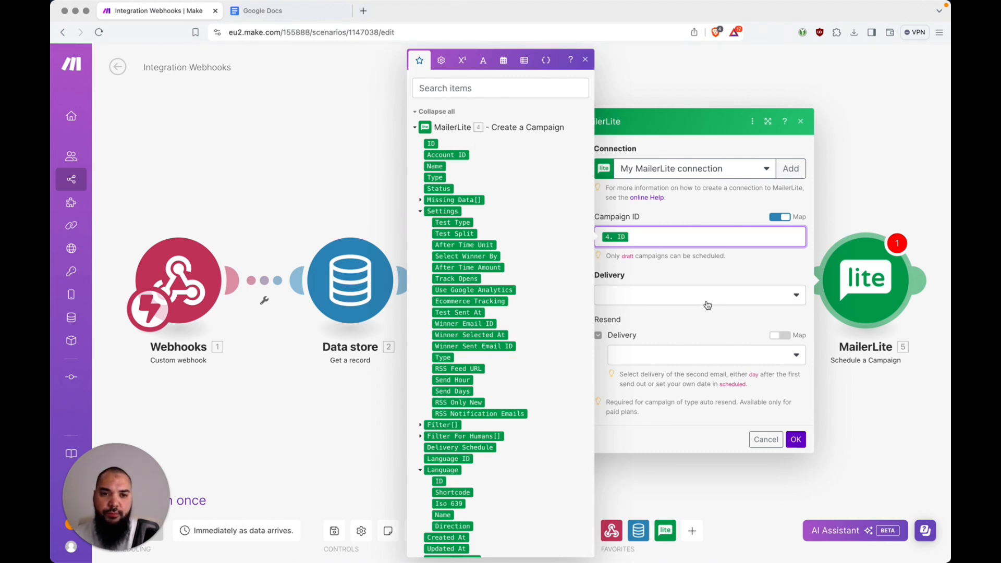
{"action": "left_click", "coordinate": [704, 273]}
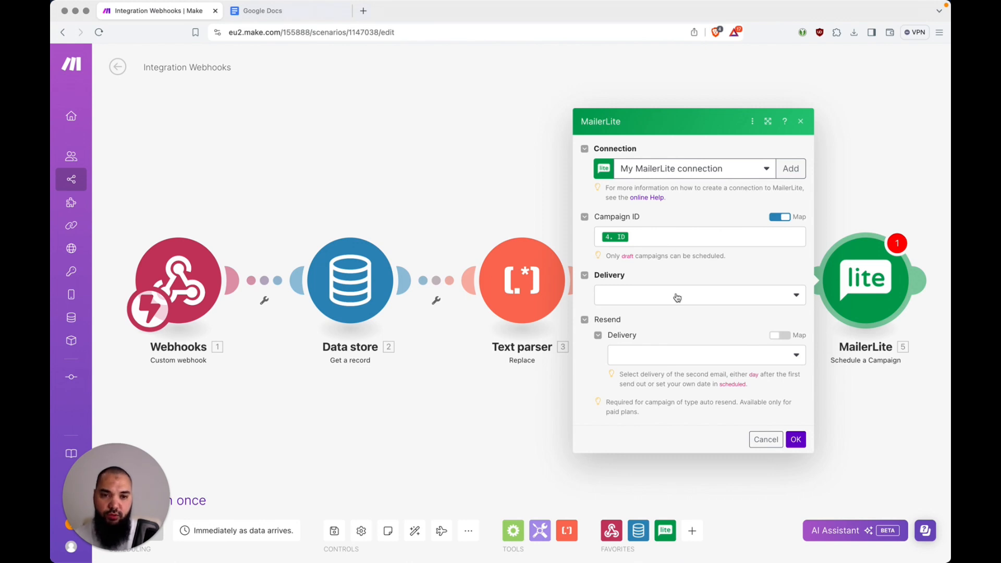
{"action": "left_click", "coordinate": [637, 297]}
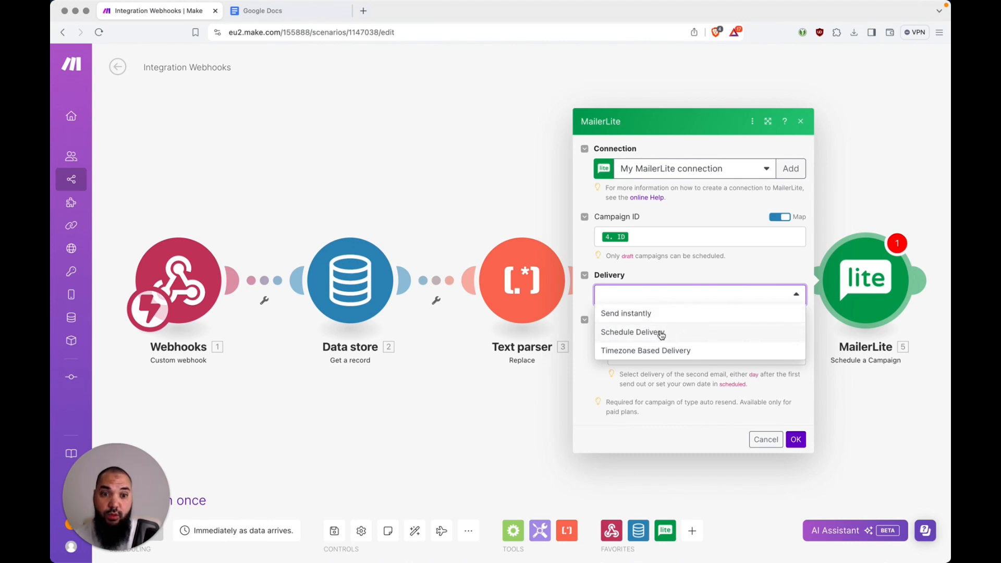
{"action": "left_click", "coordinate": [687, 333]}
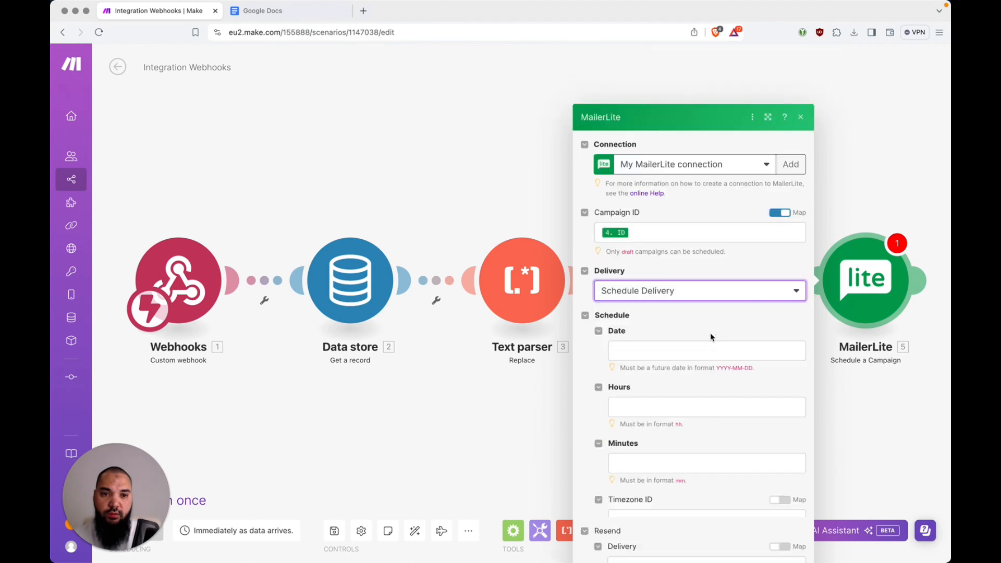
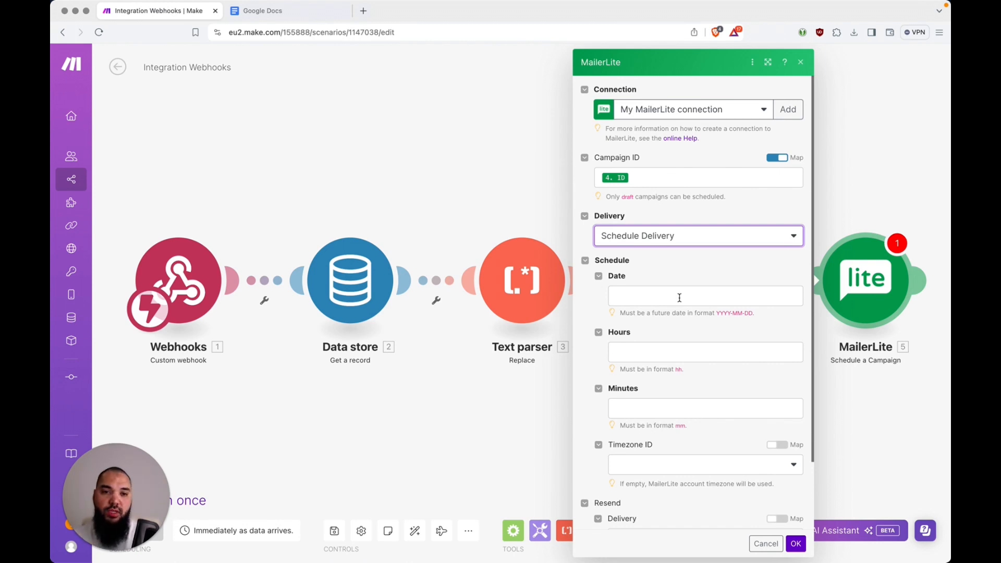
Set the schedule date to addDays(now; 4) from the Date and time functions
{"action": "left_click", "coordinate": [680, 298]}
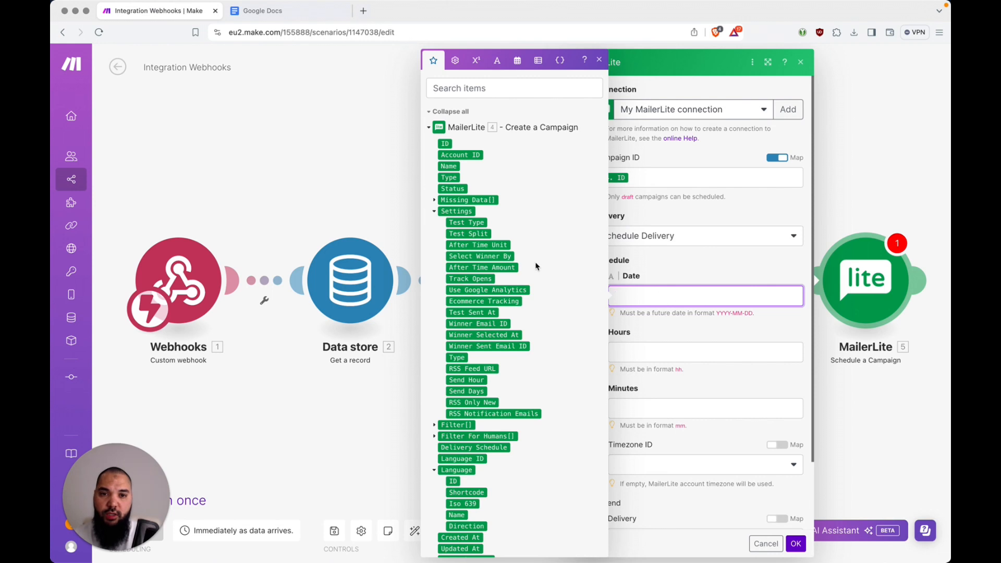
{"action": "left_click", "coordinate": [429, 128]}
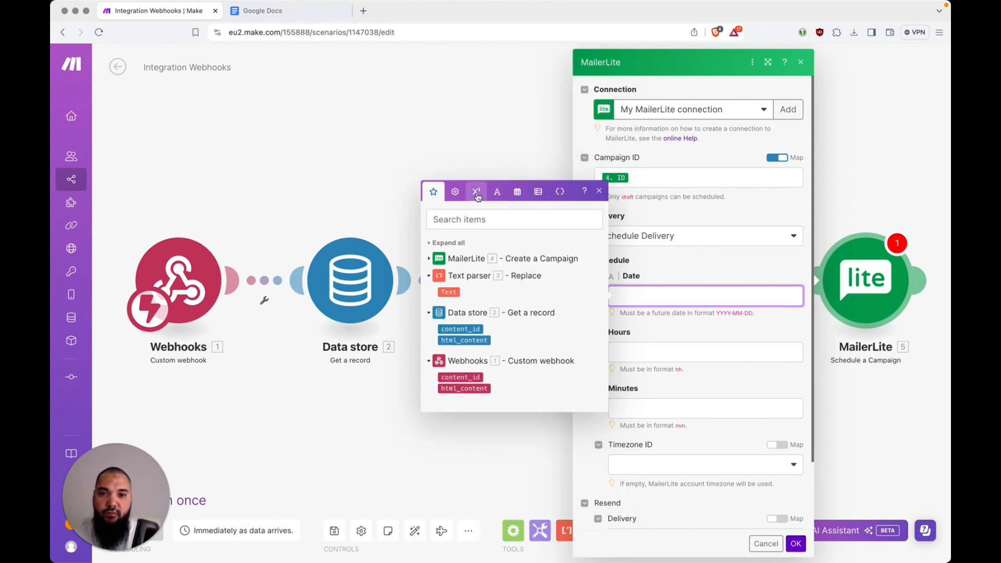
{"action": "left_click", "coordinate": [454, 192]}
{"action": "left_click", "coordinate": [480, 228]}
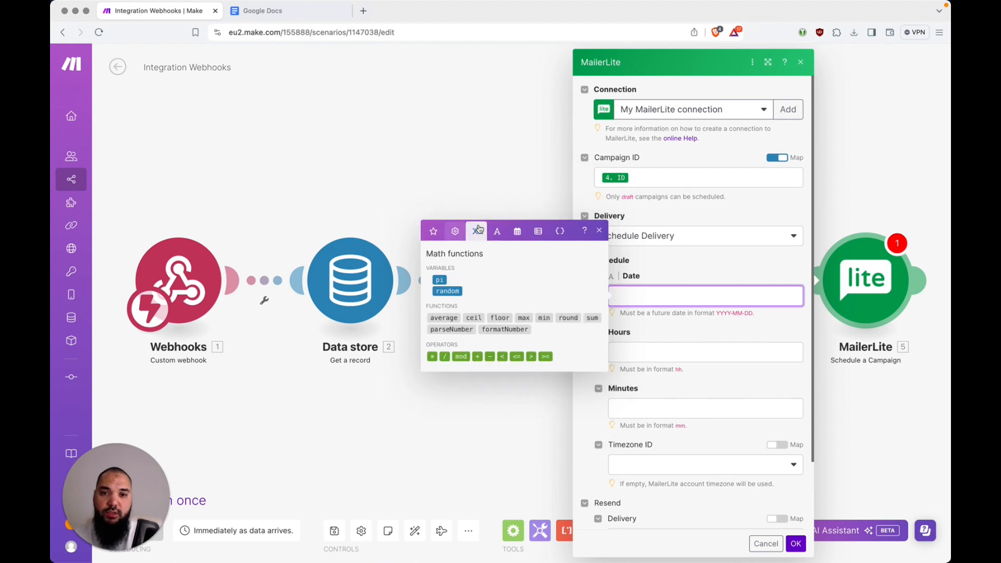
{"action": "left_click", "coordinate": [518, 235]}
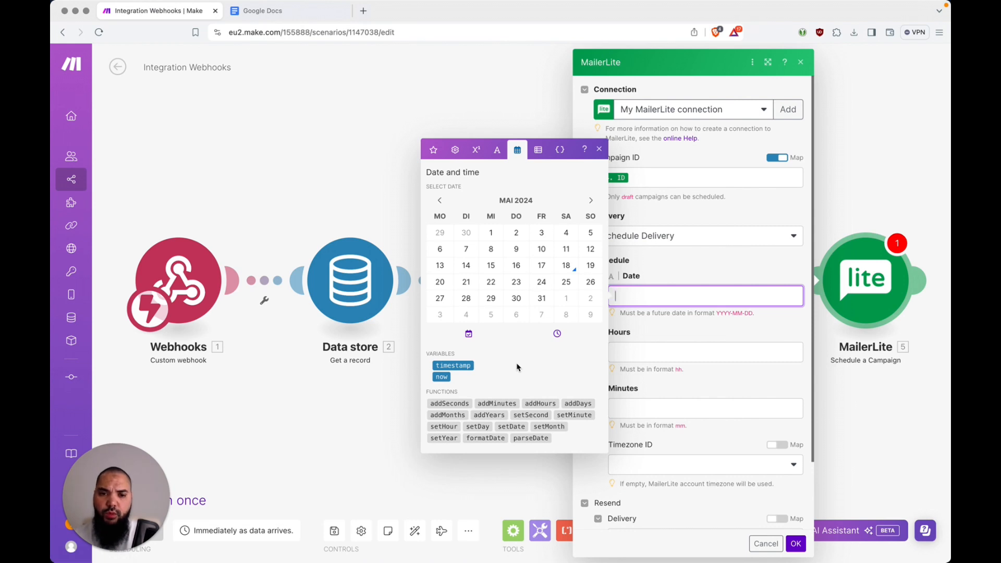
{"action": "left_click", "coordinate": [580, 403]}
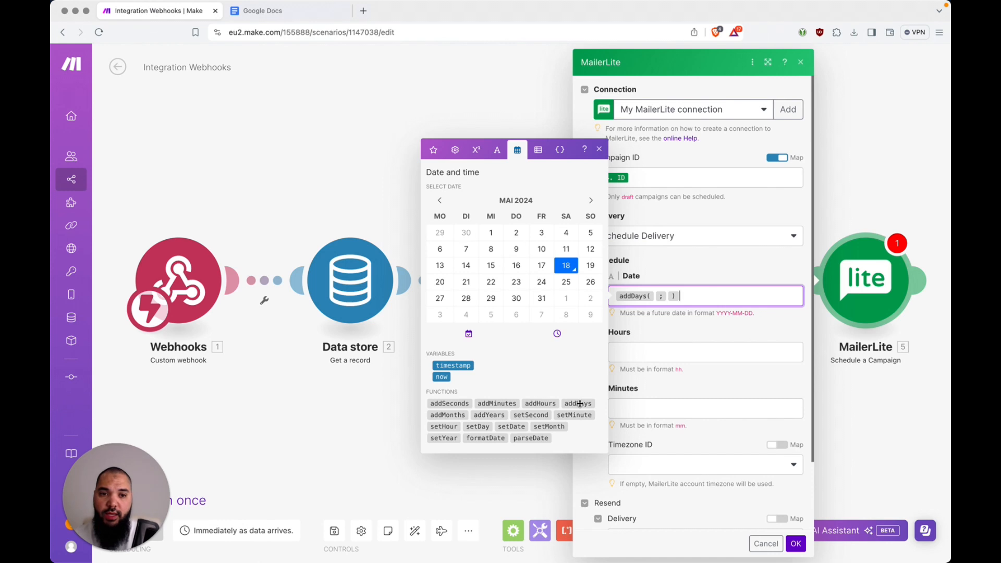
{"action": "key", "text": "Left"}
{"action": "key", "text": "Left"}
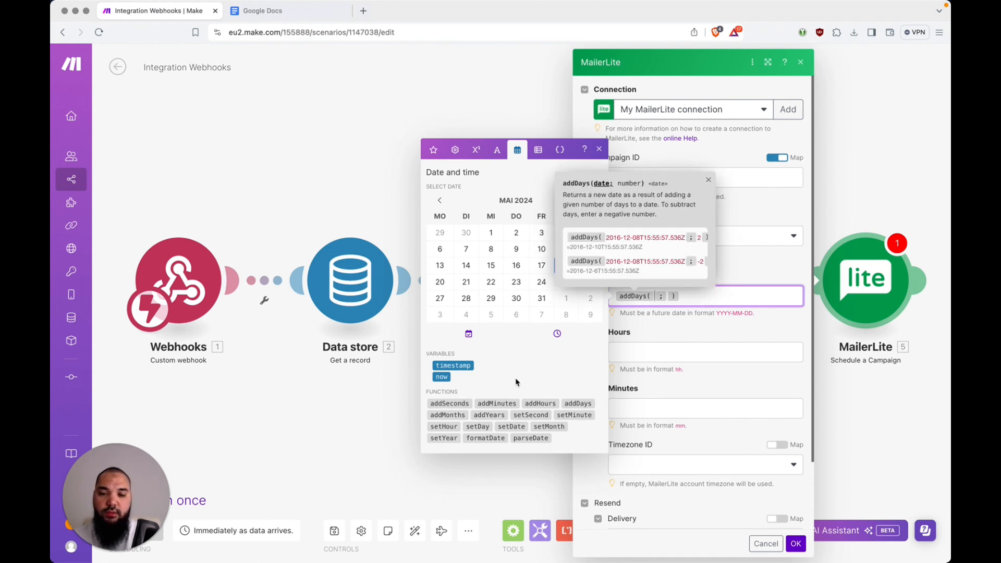
{"action": "left_click", "coordinate": [442, 376]}
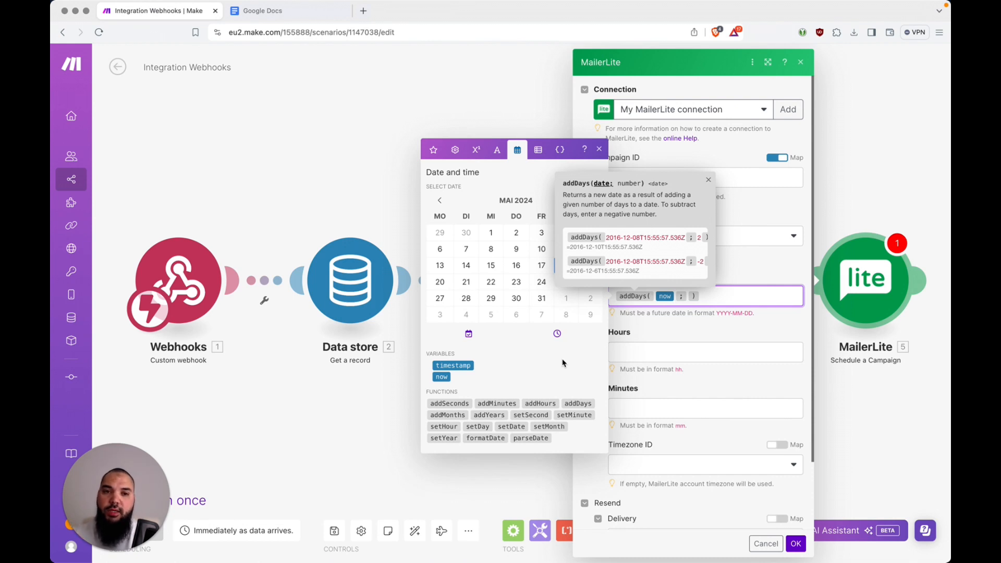
{"action": "key", "text": "Right"}
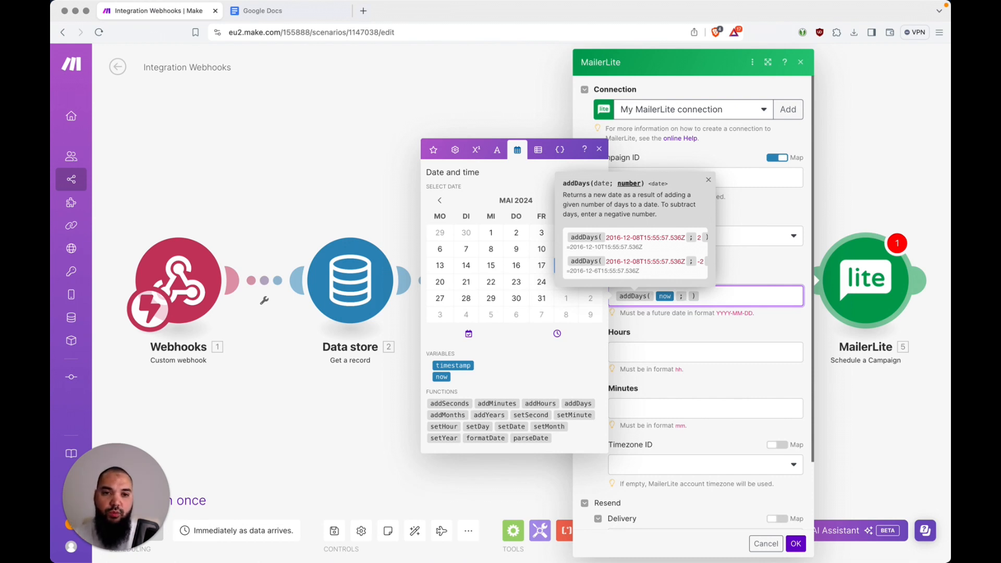
{"action": "type", "text": "4"}
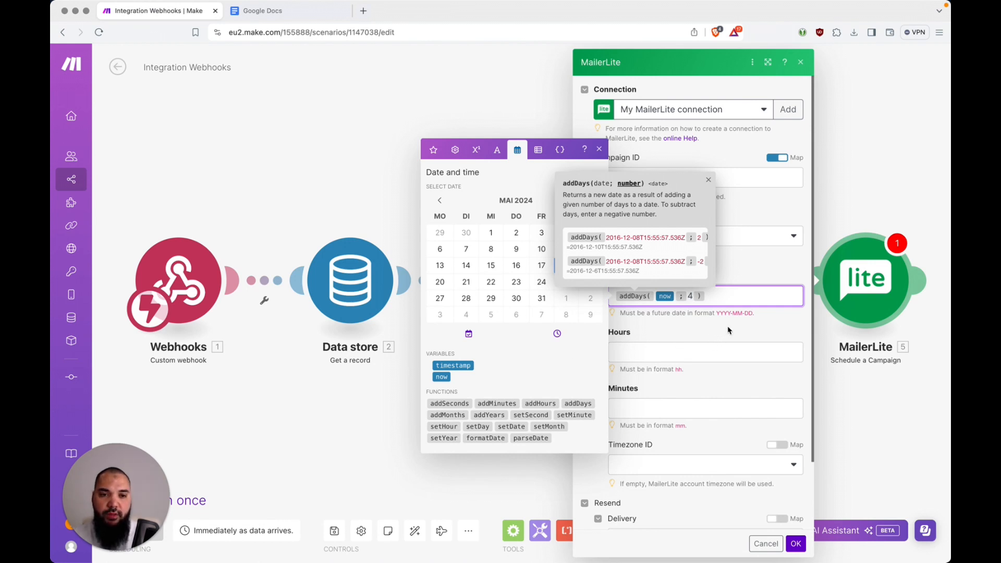
Check the field's required YYYY-MM-DD format and move to the start of the date expression
{"action": "left_click", "coordinate": [689, 259]}
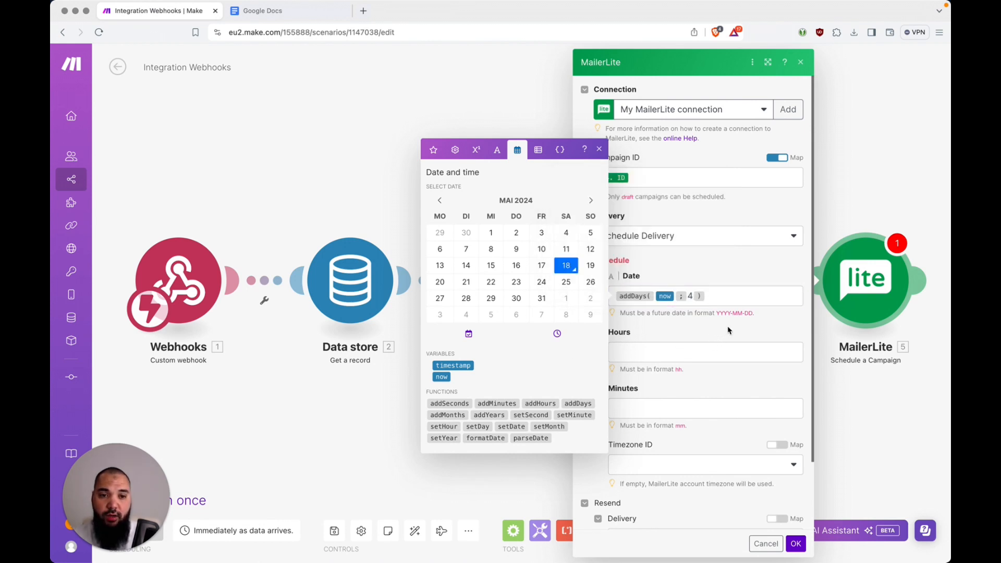
{"action": "left_click", "coordinate": [726, 294]}
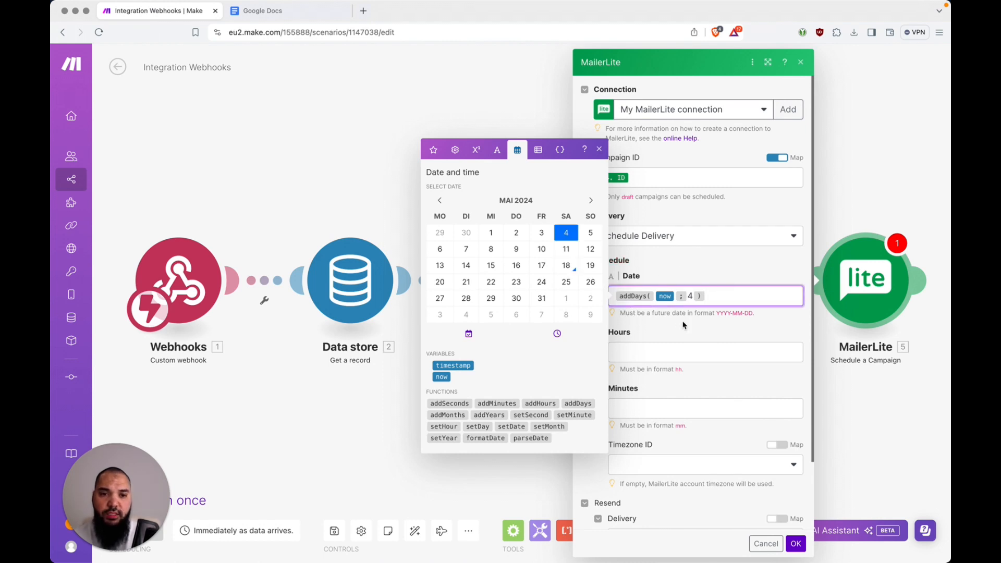
{"action": "left_click_drag", "start_coordinate": [717, 313], "coordinate": [744, 314]}
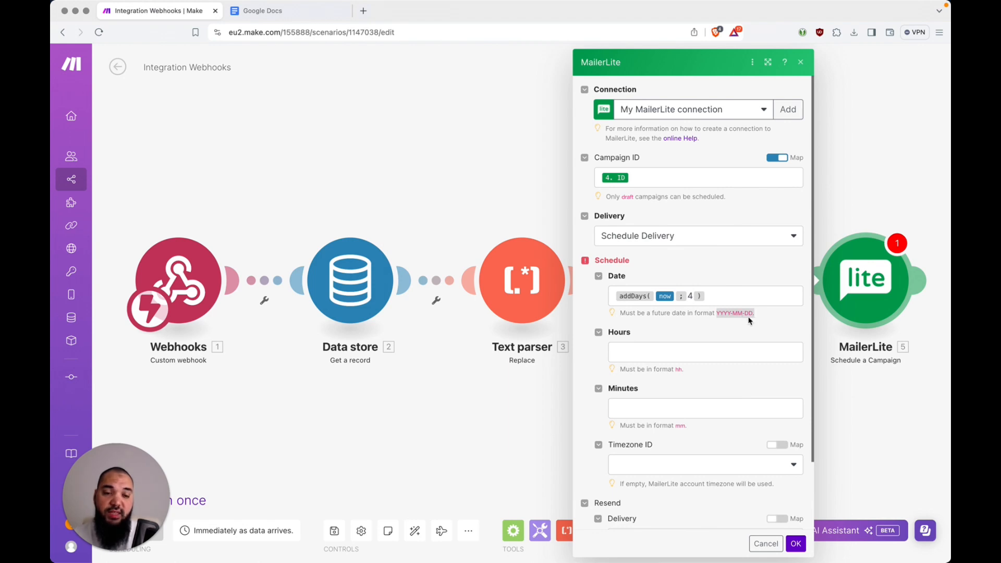
{"action": "left_click", "coordinate": [671, 299]}
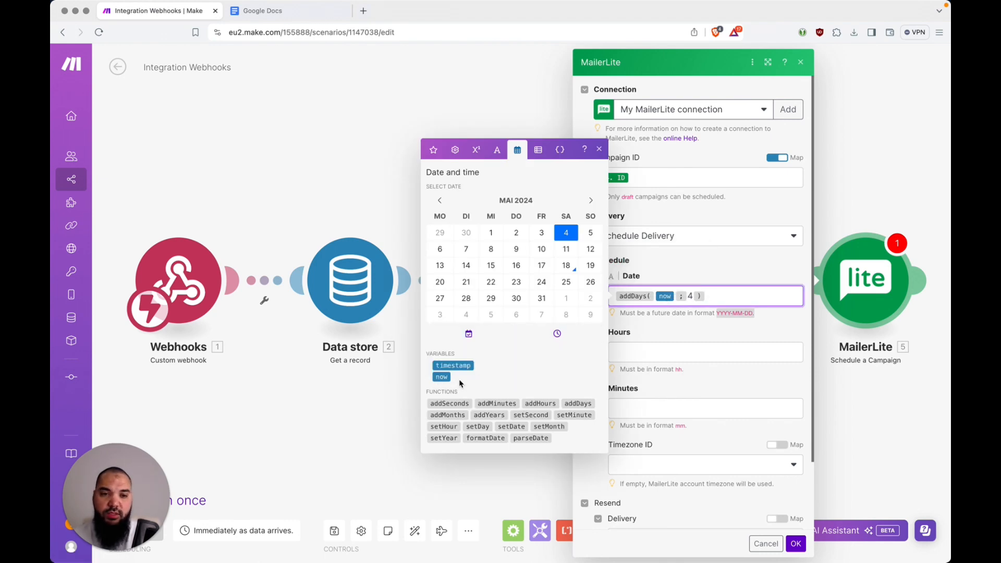
{"action": "left_click", "coordinate": [734, 300]}
{"action": "key", "text": "Left"}
{"action": "key", "text": "Left"}
{"action": "key", "text": "Left"}
{"action": "key", "text": "Left"}
{"action": "key", "text": "Left"}
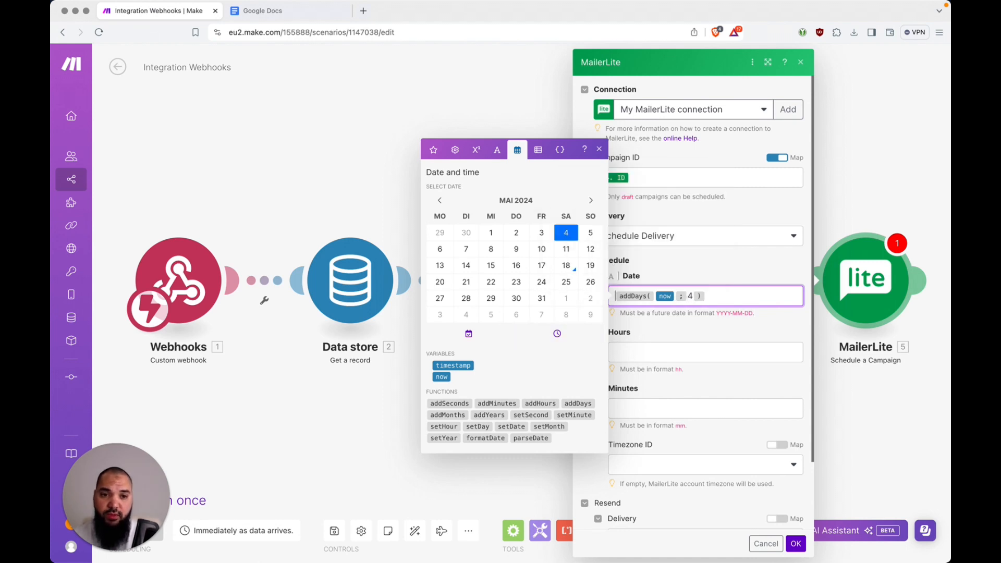
Wrap the date as formatDate(addDays(now; 4); YYYY-MM-DD)
{"action": "left_click", "coordinate": [492, 439]}
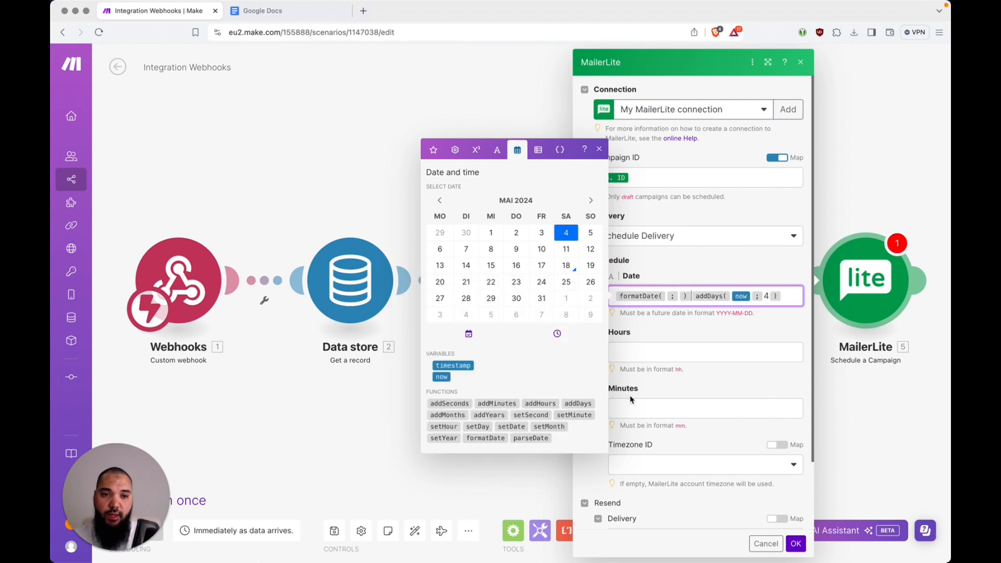
{"action": "key", "text": "shift+Right"}
{"action": "key", "text": "shift+Right"}
{"action": "key", "text": "shift+Right"}
{"action": "key", "text": "shift+Right"}
{"action": "key", "text": "shift+Right"}
{"action": "key", "text": "super+x"}
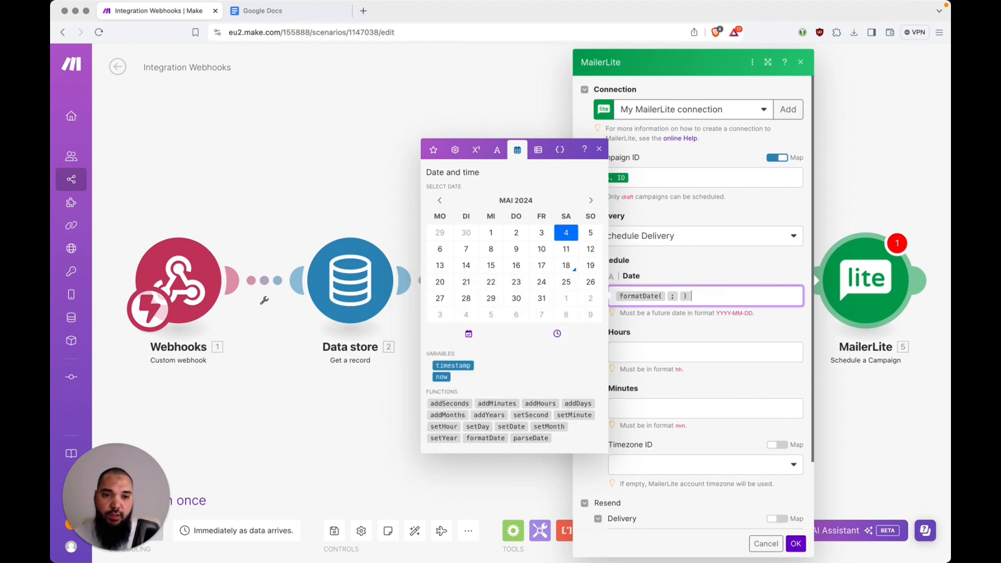
{"action": "key", "text": "Left"}
{"action": "key", "text": "Left"}
{"action": "key", "text": "super+v"}
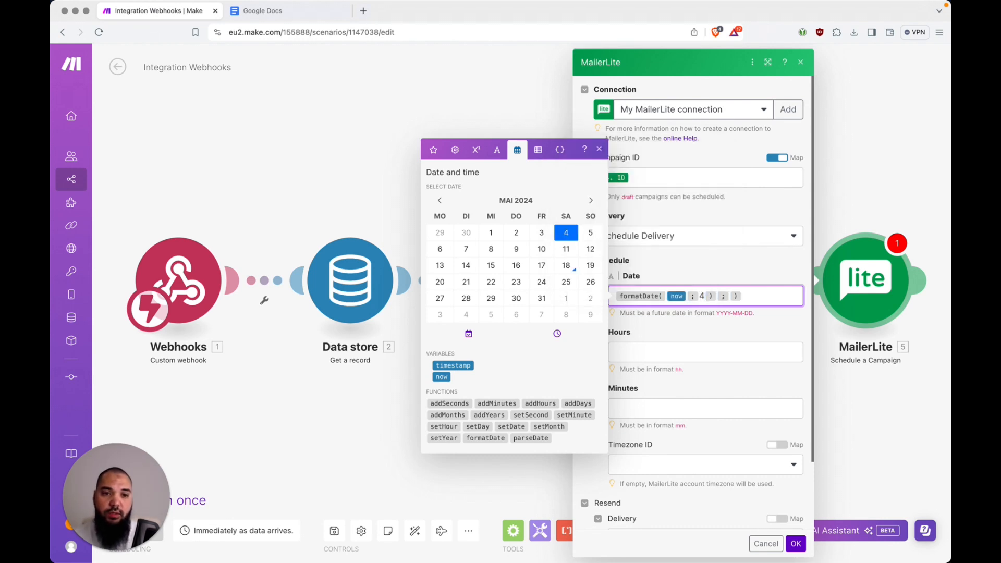
{"action": "type", "text": "YYYY- "}
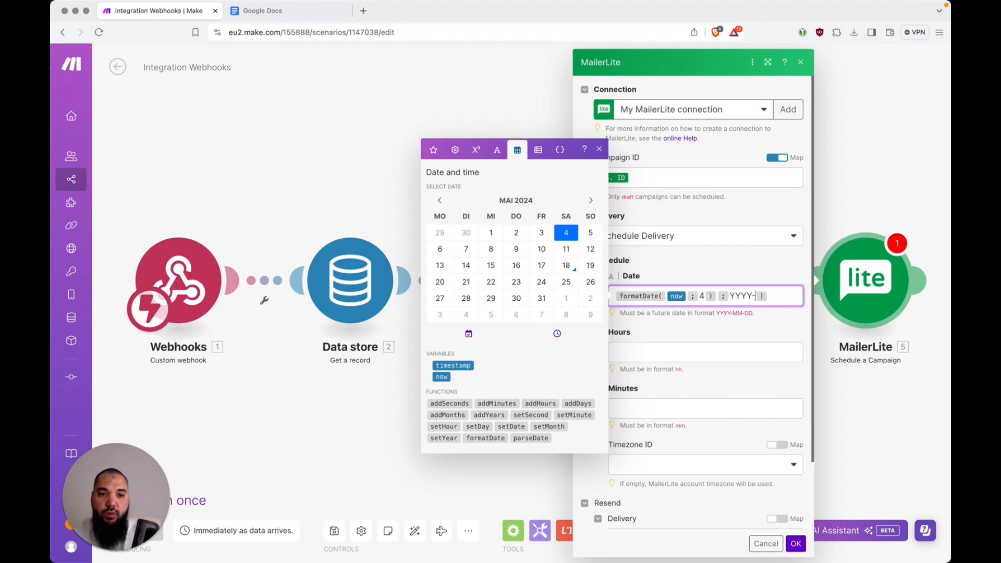
{"action": "type", "text": "MM-DD"}
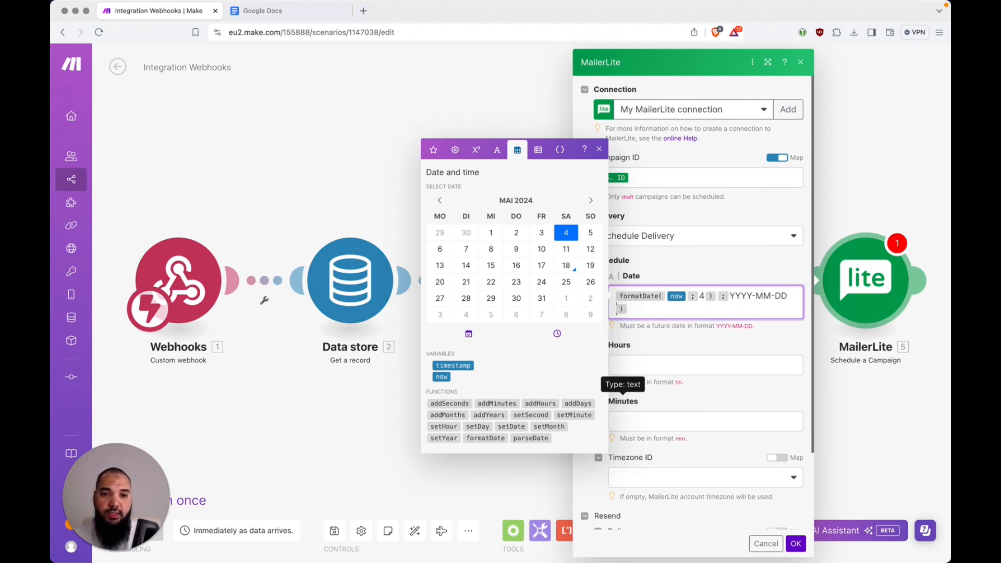
{"action": "key", "text": "Right"}
{"action": "key", "text": "Right"}
{"action": "key", "text": "Left"}
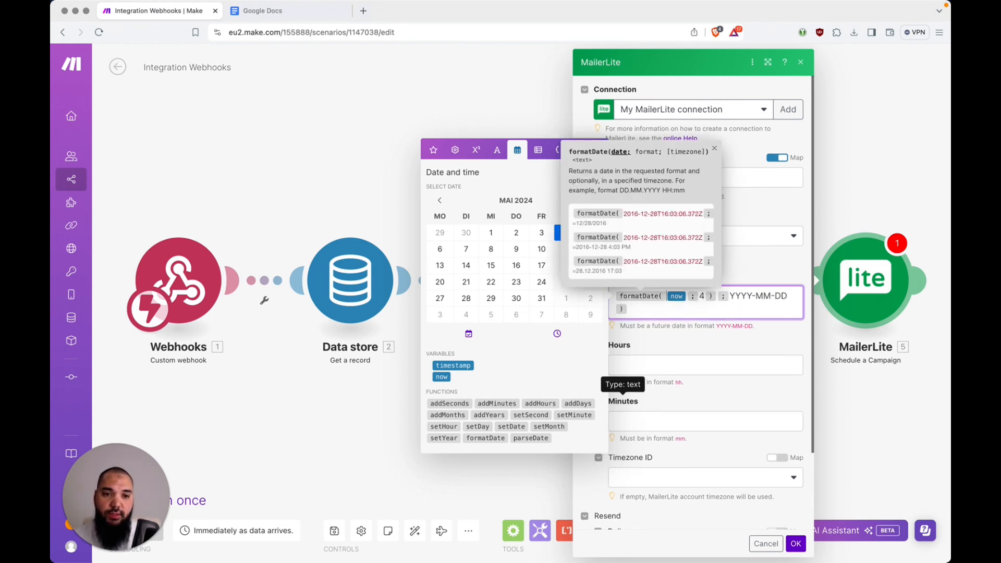
{"action": "key", "text": "Right"}
{"action": "key", "text": "Right"}
{"action": "key", "text": "Right"}
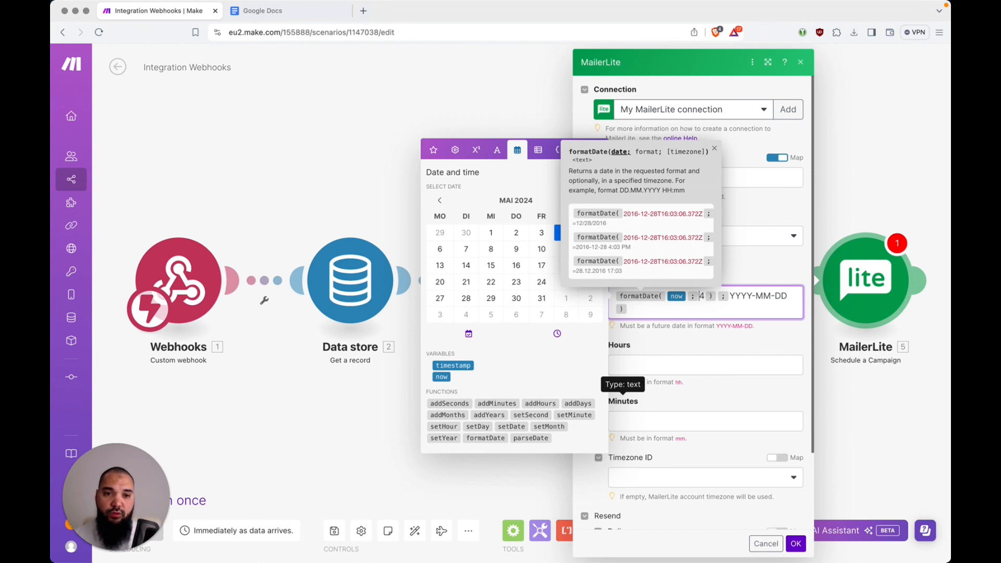
{"action": "key", "text": "Right"}
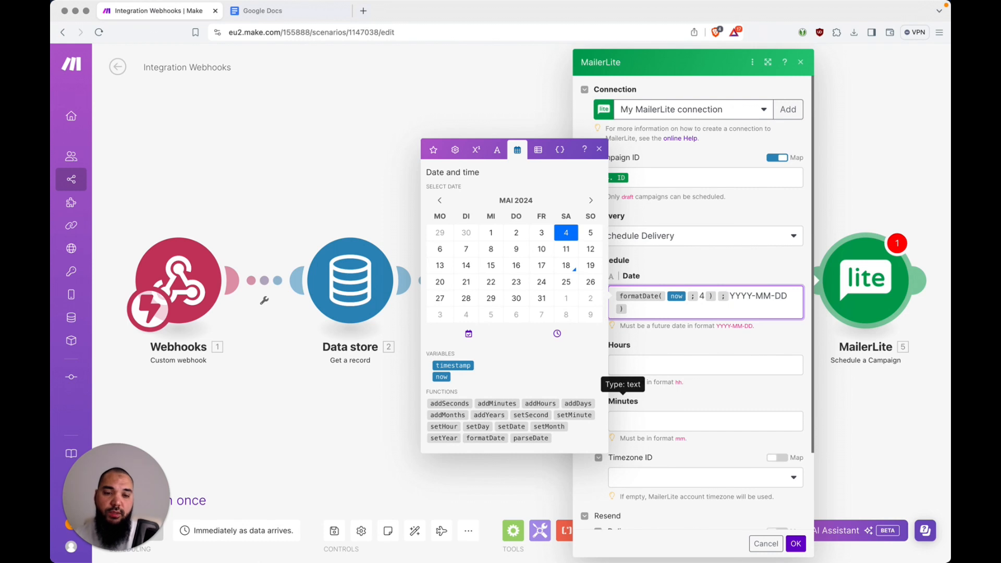
Set the delivery time to 08 hours and 00 minutes
{"action": "left_click", "coordinate": [726, 363]}
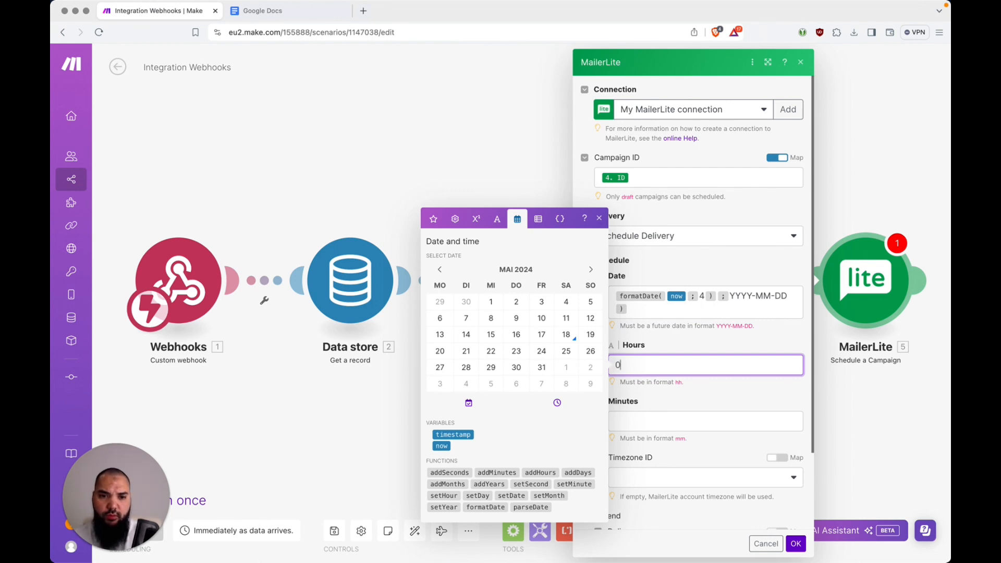
{"action": "key", "text": "Tab"}
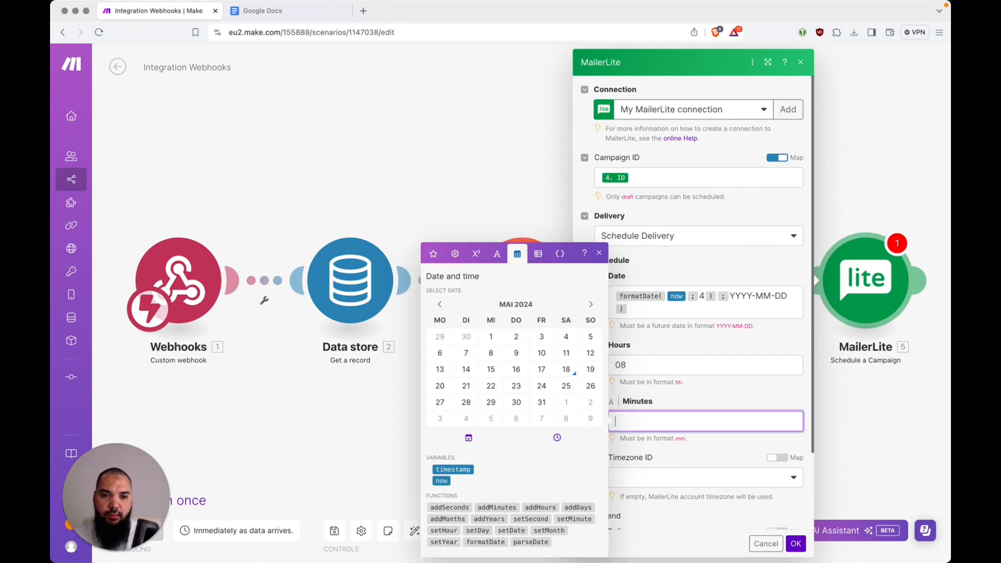
{"action": "type", "text": "00"}
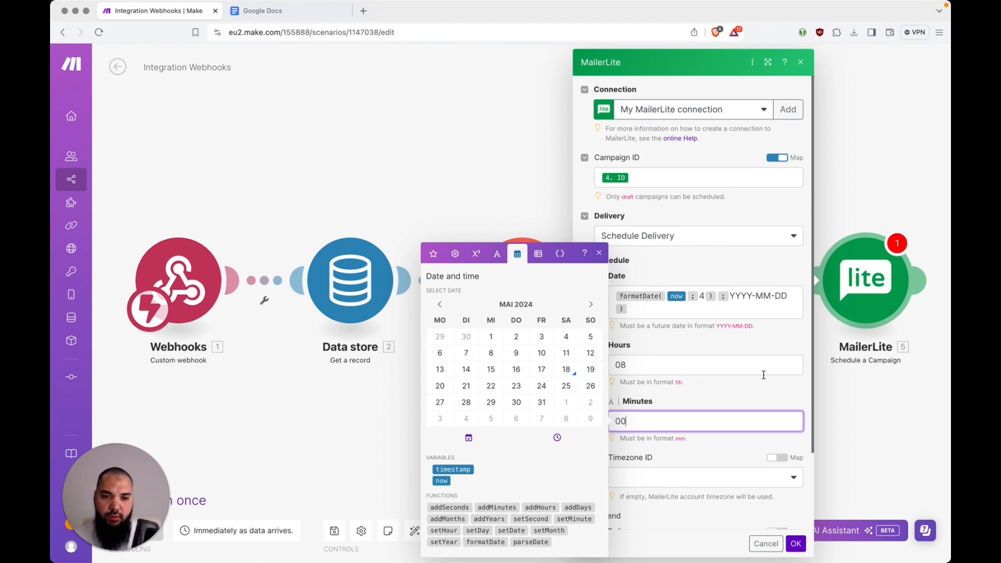
{"action": "scroll", "coordinate": [763, 375], "scroll_direction": "down", "scroll_amount": 3}
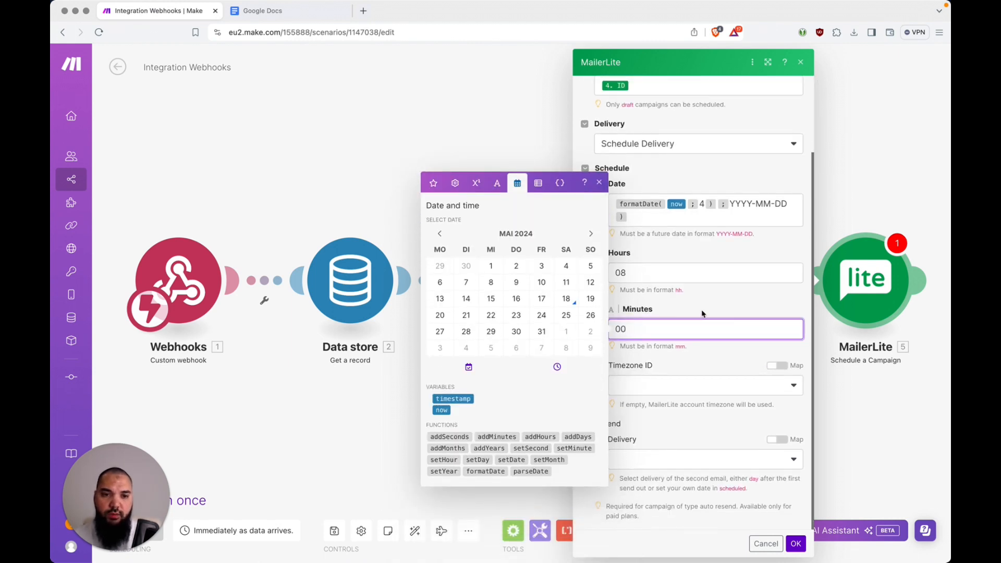
{"action": "left_click", "coordinate": [600, 182]}
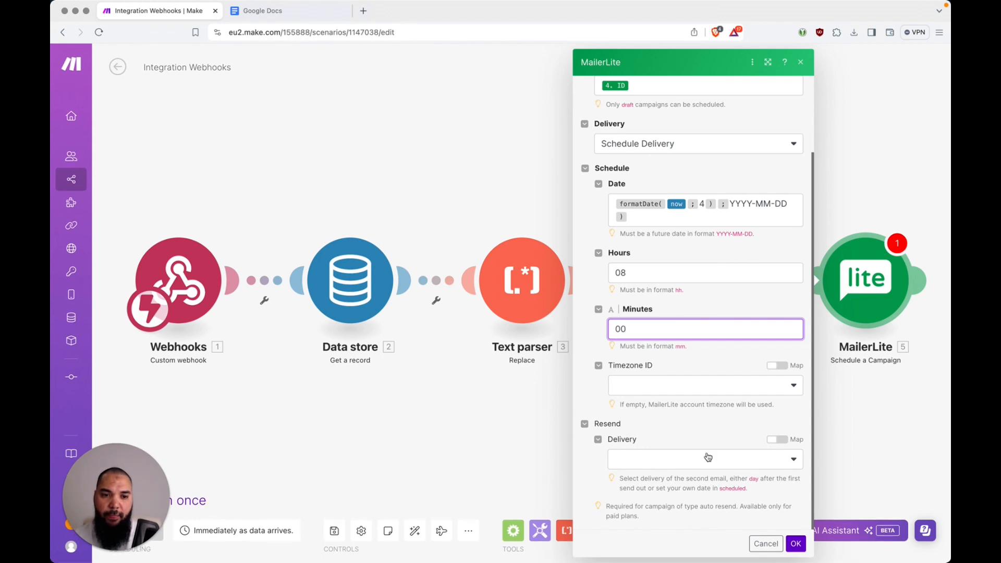
Leave the Resend delivery option empty and review the schedule fields
{"action": "left_click", "coordinate": [658, 462]}
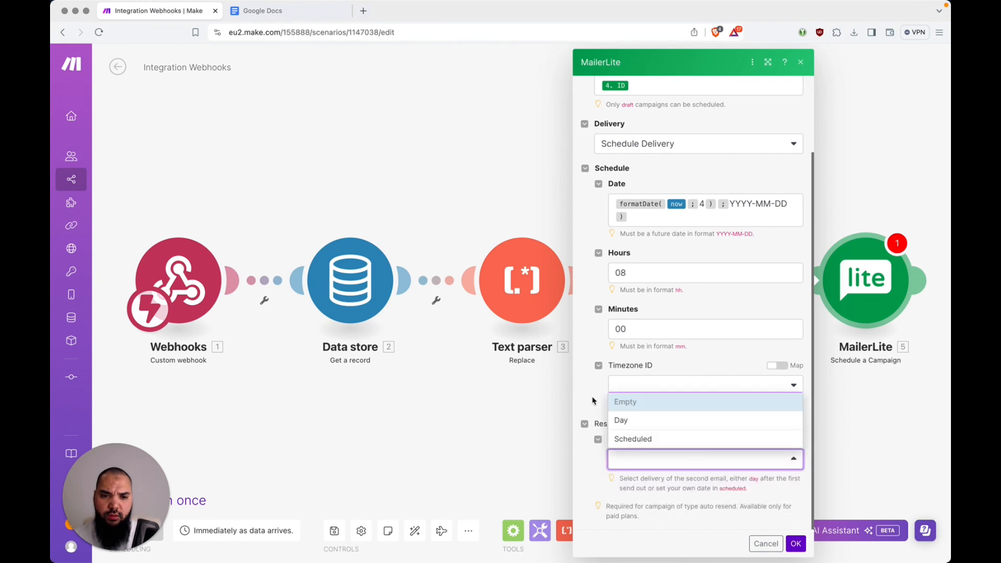
{"action": "left_click", "coordinate": [707, 457]}
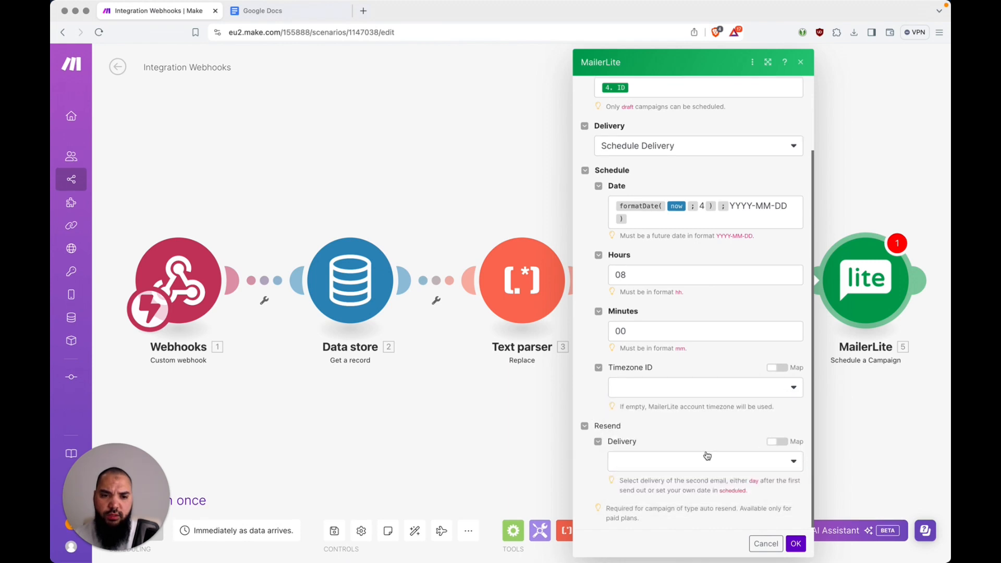
{"action": "scroll", "coordinate": [708, 457], "scroll_direction": "up", "scroll_amount": 3}
{"action": "scroll", "coordinate": [707, 455], "scroll_direction": "down", "scroll_amount": 1}
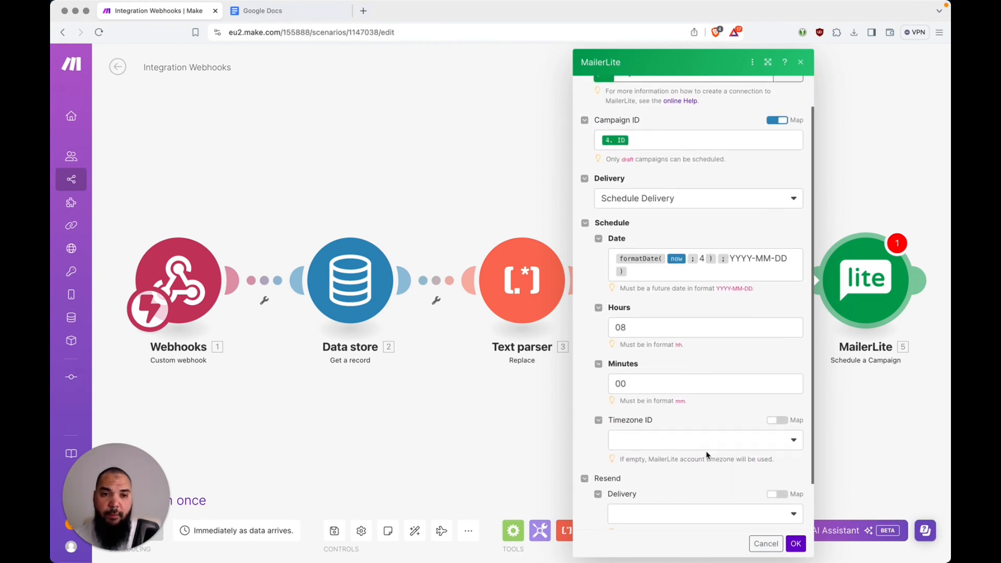
{"action": "scroll", "coordinate": [707, 455], "scroll_direction": "down", "scroll_amount": 2}
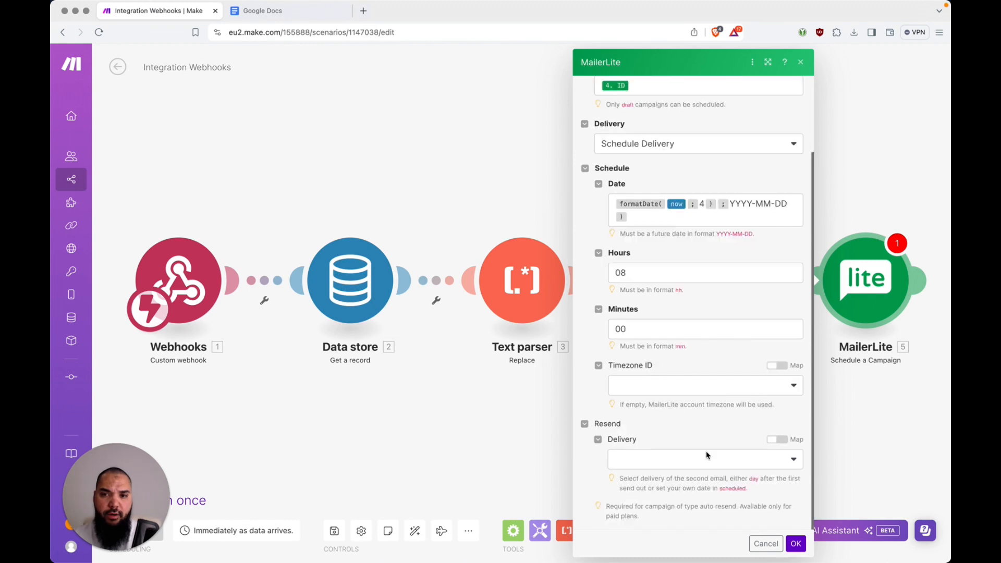
Save the module, then reopen Schedule a Campaign and clear the old date expression
{"action": "left_click", "coordinate": [793, 544]}
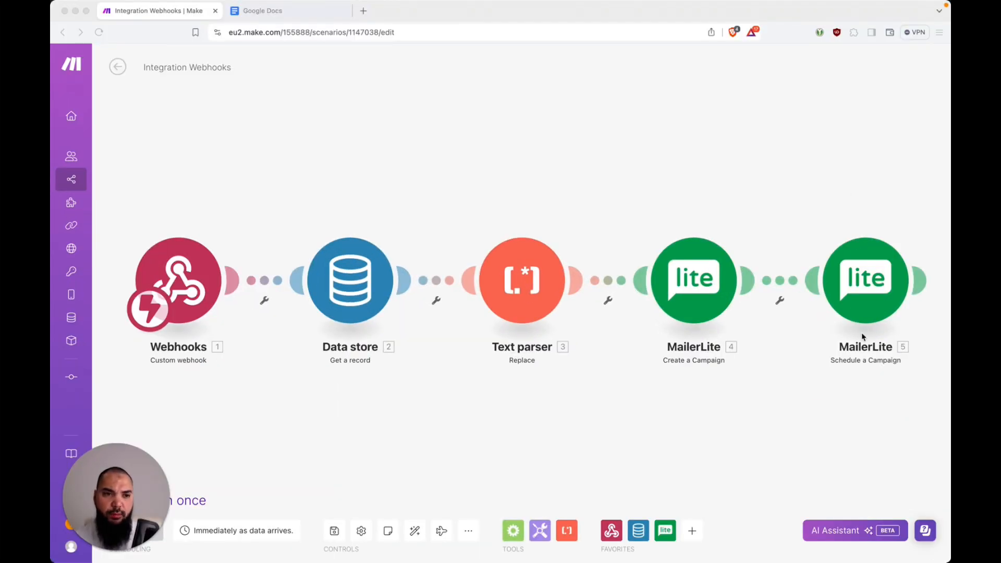
{"action": "left_click", "coordinate": [861, 286]}
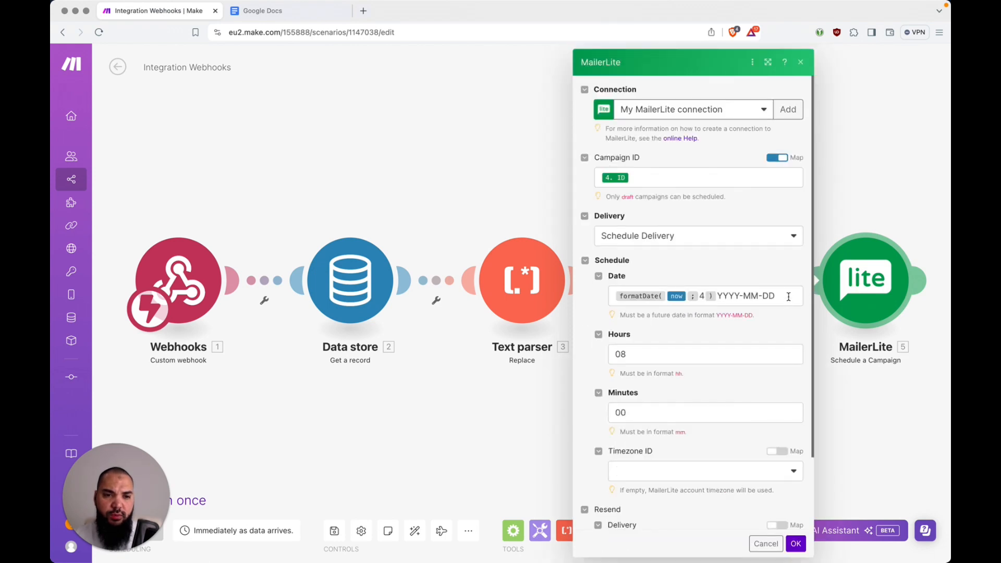
{"action": "left_click", "coordinate": [789, 297]}
{"action": "key", "text": "super+a"}
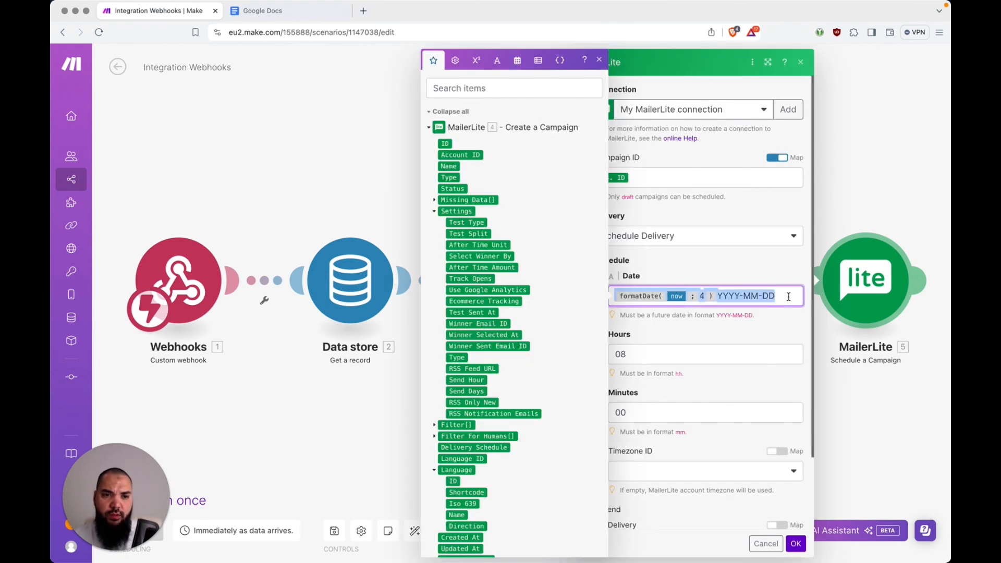
{"action": "key", "text": "BackSpace"}
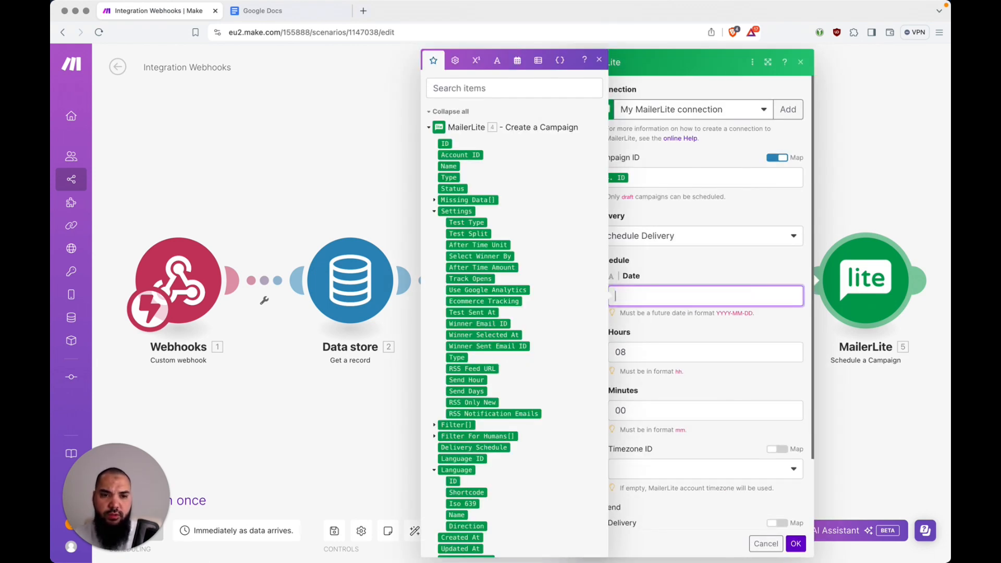
Rebuild the date as formatDate(addDays(now; 4); YYYY-MM-DD) and confirm the module
{"action": "left_click", "coordinate": [517, 60]}
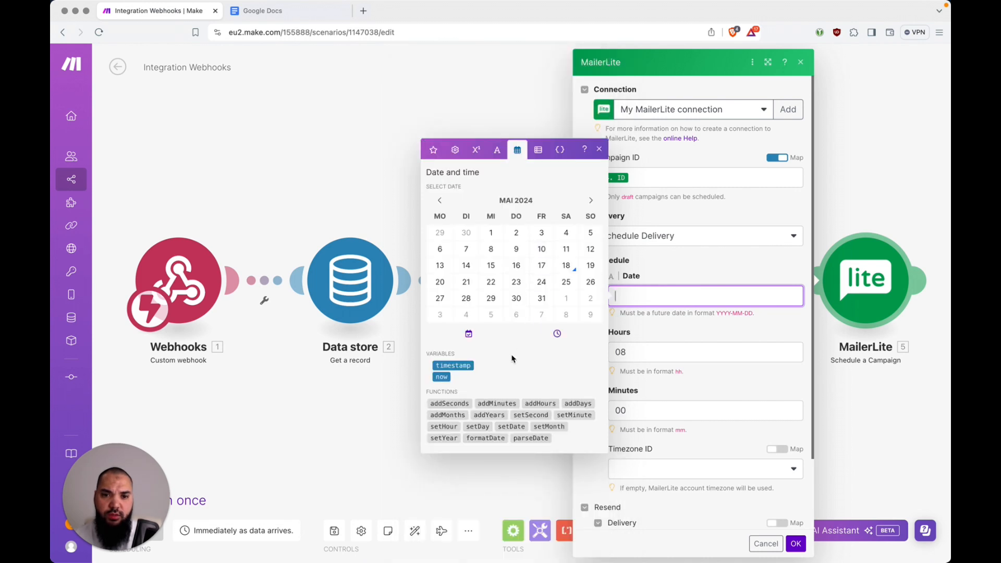
{"action": "left_click", "coordinate": [495, 440]}
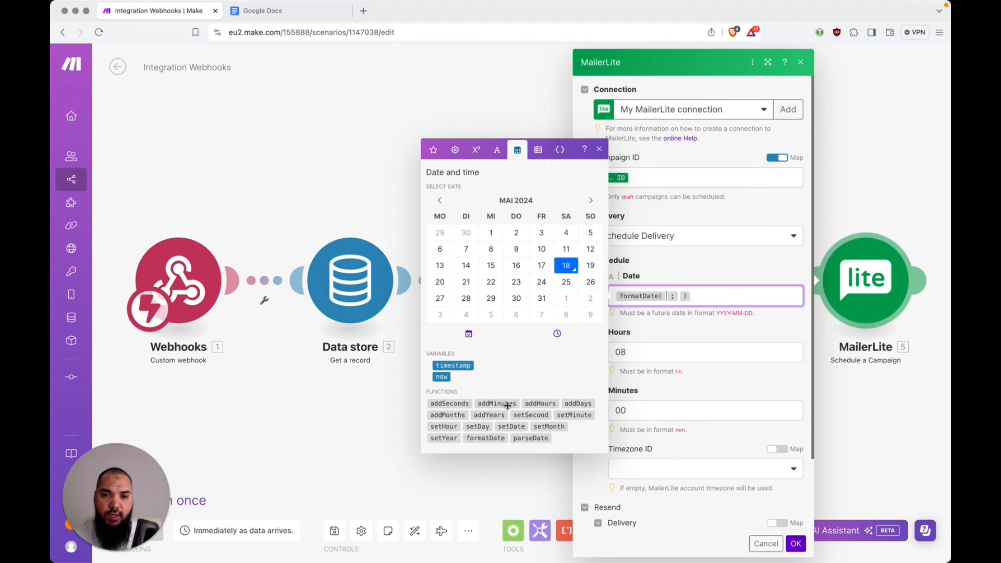
{"action": "left_click", "coordinate": [575, 402]}
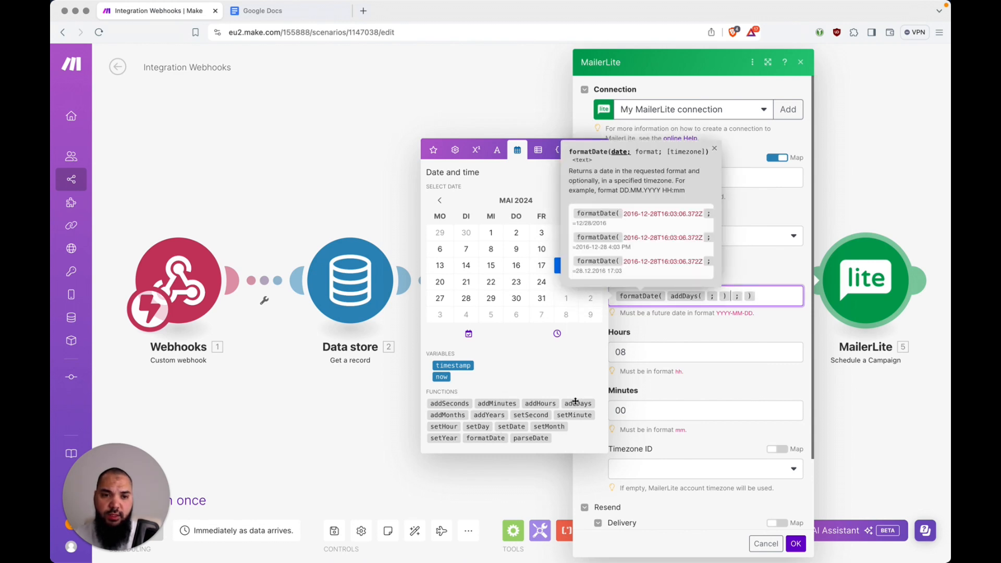
{"action": "left_click", "coordinate": [442, 377]}
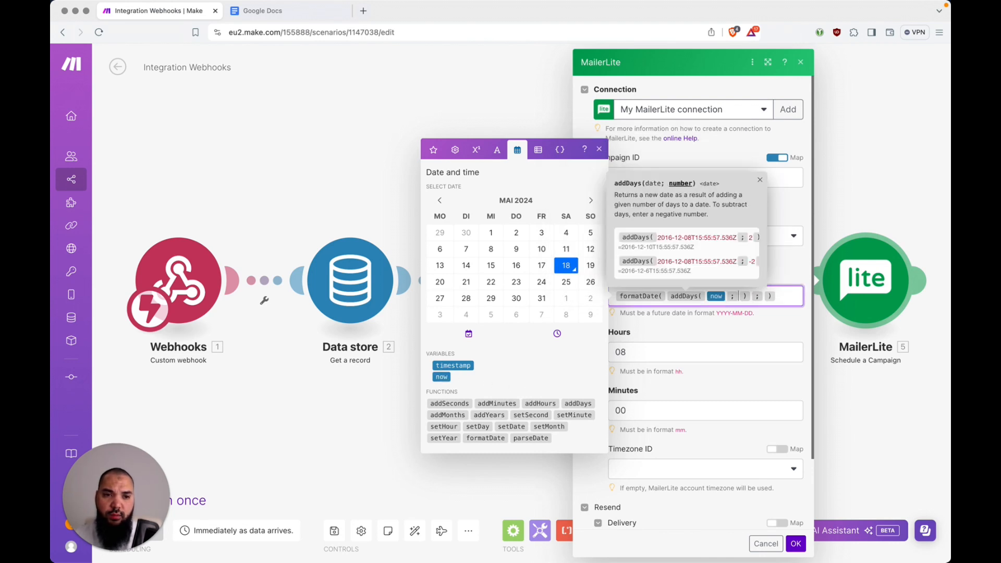
{"action": "type", "text": "4"}
{"action": "key", "text": "Right"}
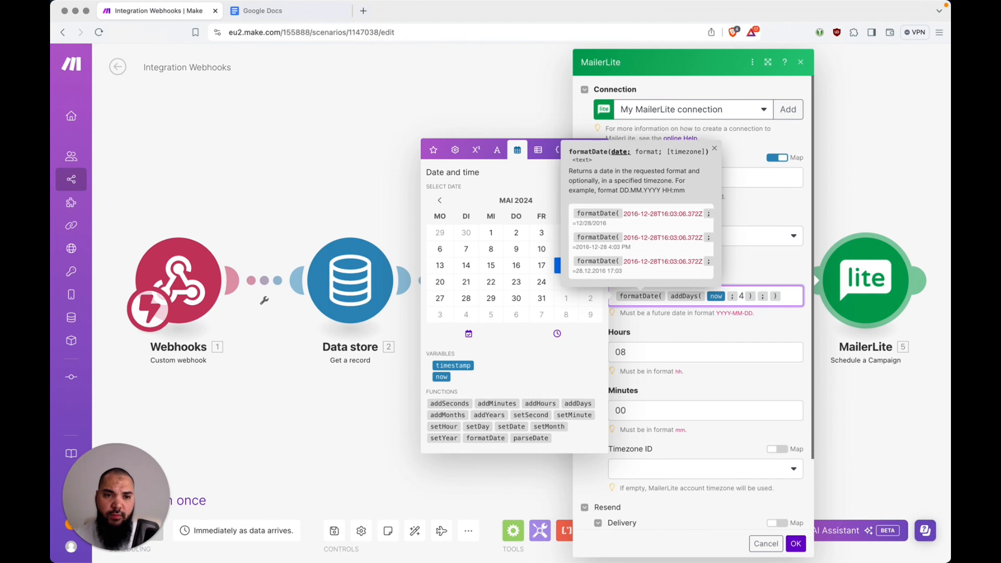
{"action": "key", "text": "Right"}
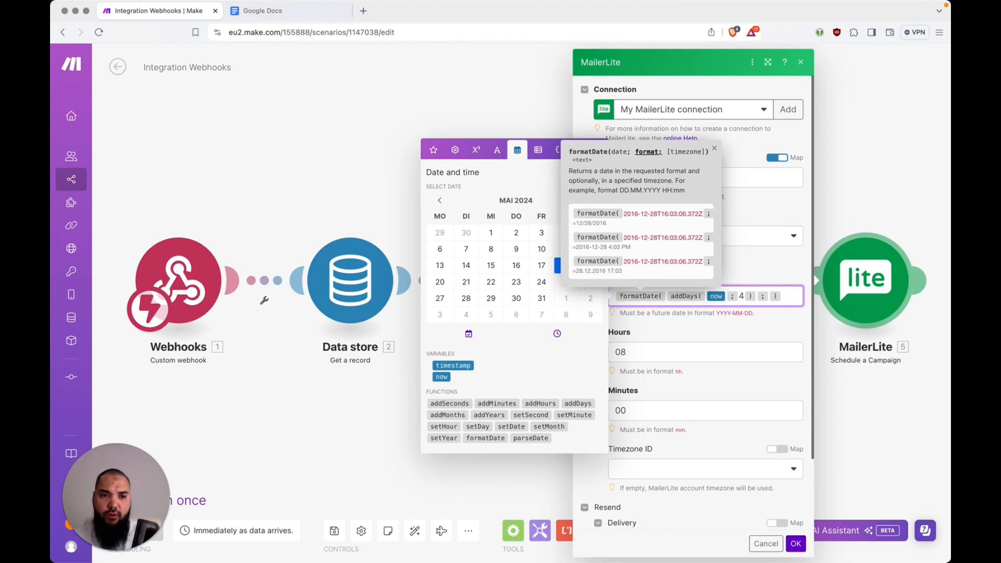
{"action": "type", "text": "YYYY"}
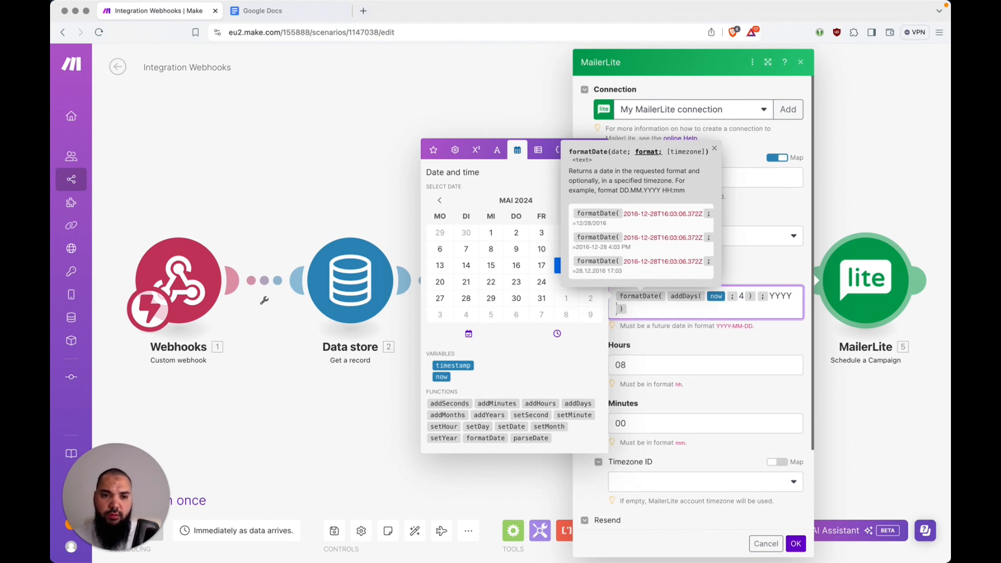
{"action": "type", "text": "-MM-DD"}
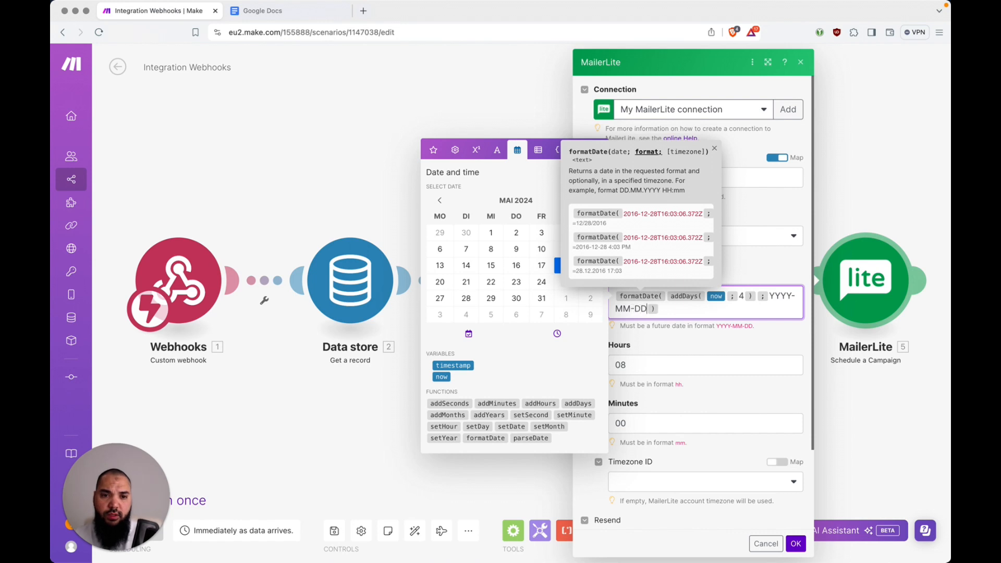
{"action": "key", "text": "Right"}
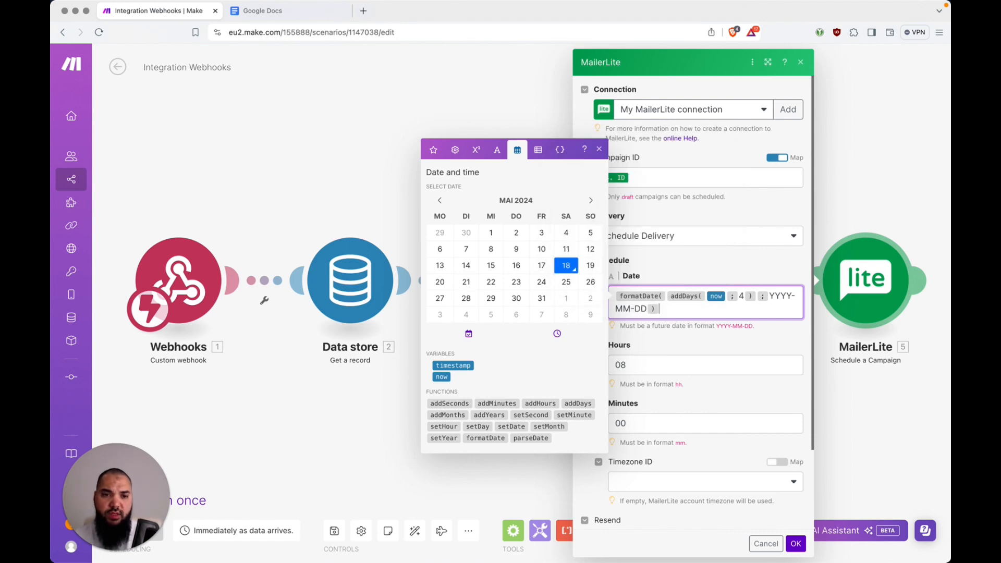
{"action": "left_click", "coordinate": [797, 544]}
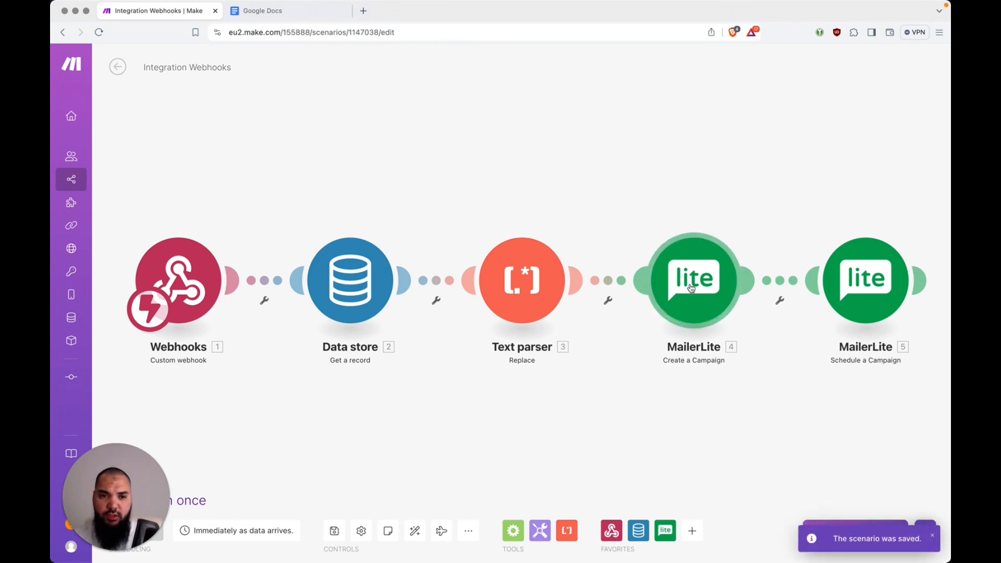
Open MailerLite's draft campaigns page in a new tab, then switch back to Make
{"action": "key", "text": "super+t"}
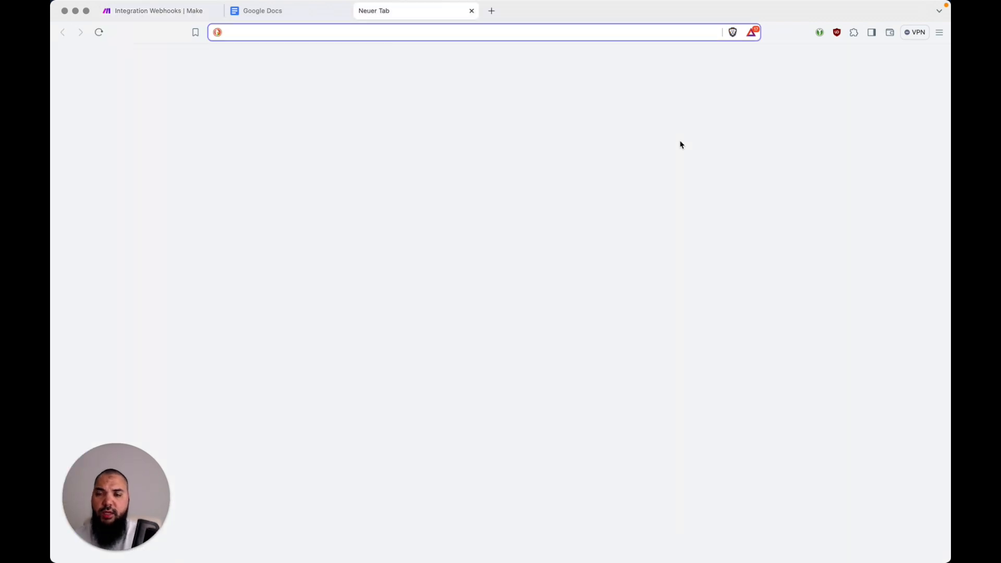
{"action": "type", "text": "mailer"}
{"action": "key", "text": "Down"}
{"action": "key", "text": "Down"}
{"action": "key", "text": "Down"}
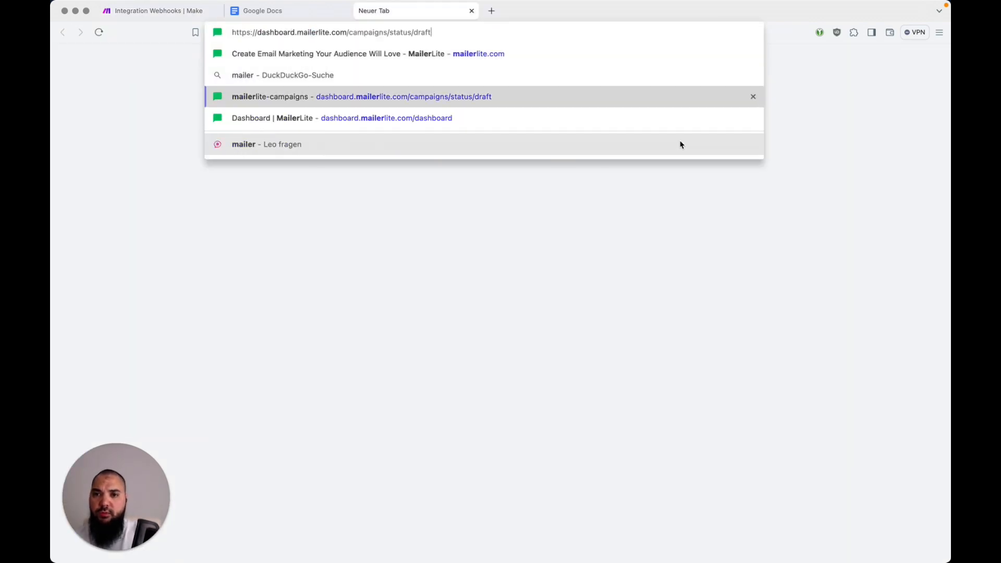
{"action": "key", "text": "Up"}
{"action": "key", "text": "Return"}
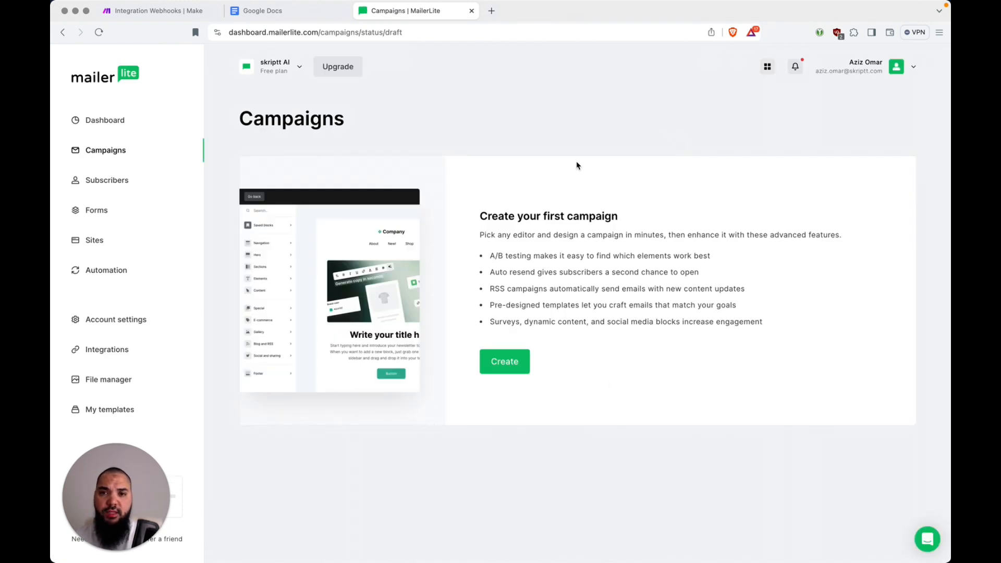
{"action": "key", "text": "ctrl+Tab"}
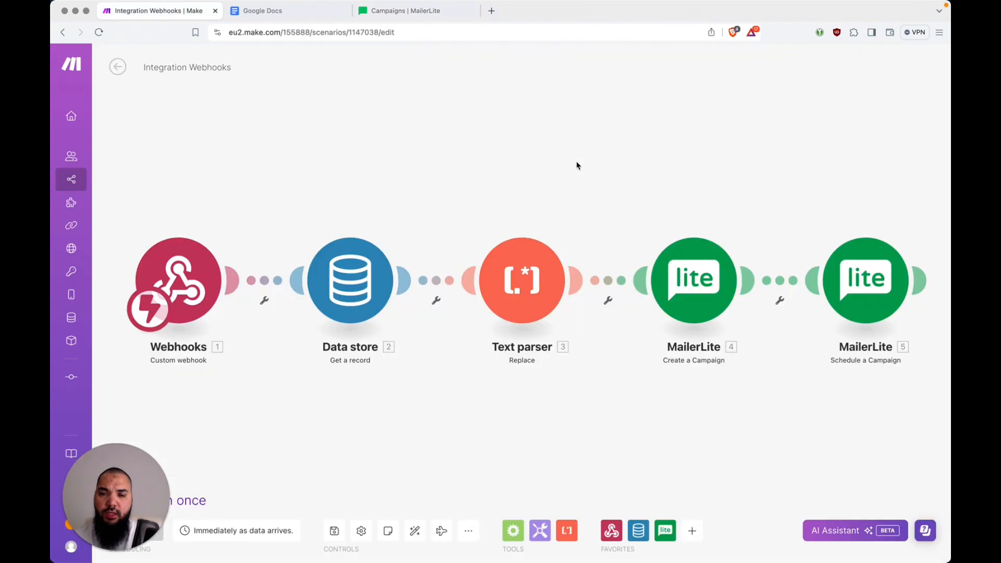
Run only the Create a Campaign module with the test text <h1>hello world</h1>
{"action": "left_click", "coordinate": [712, 275]}
{"action": "right_click", "coordinate": [709, 274]}
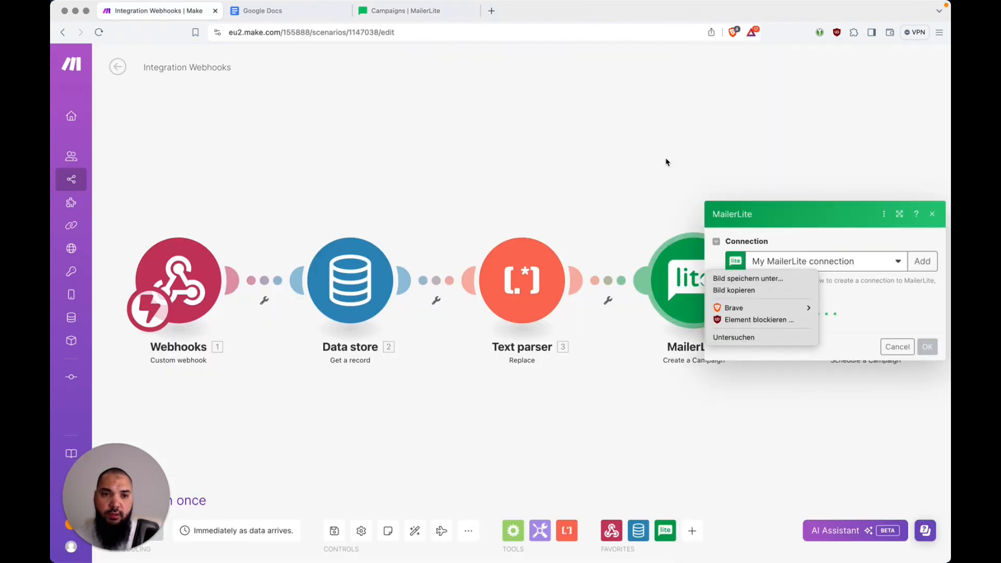
{"action": "left_click", "coordinate": [666, 162]}
{"action": "left_click", "coordinate": [642, 202]}
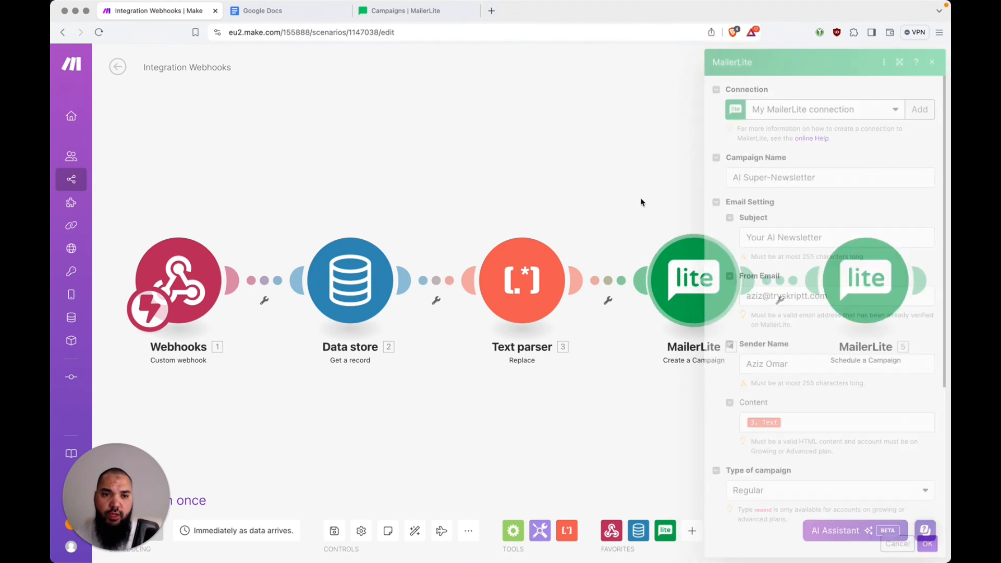
{"action": "right_click", "coordinate": [712, 274]}
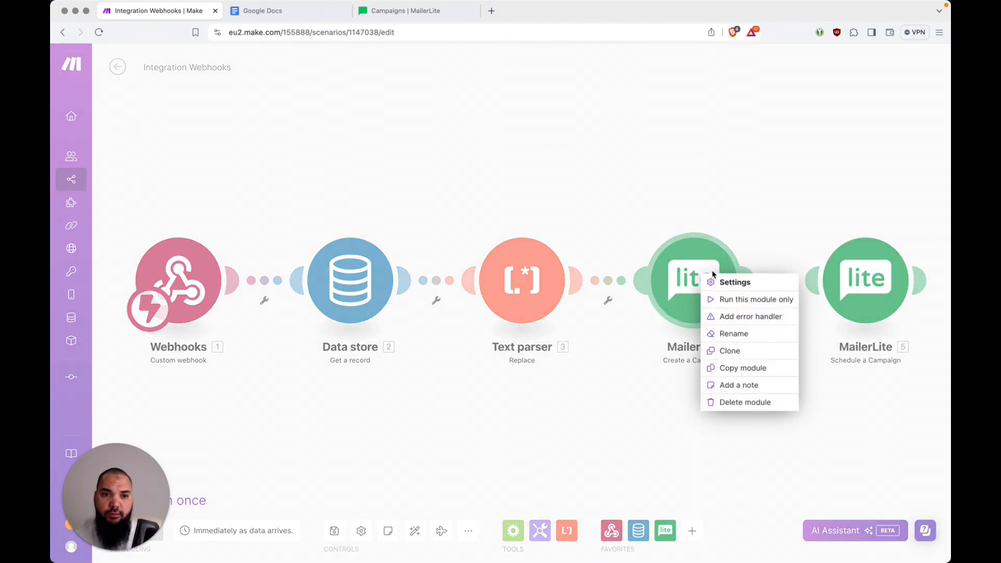
{"action": "left_click", "coordinate": [760, 301]}
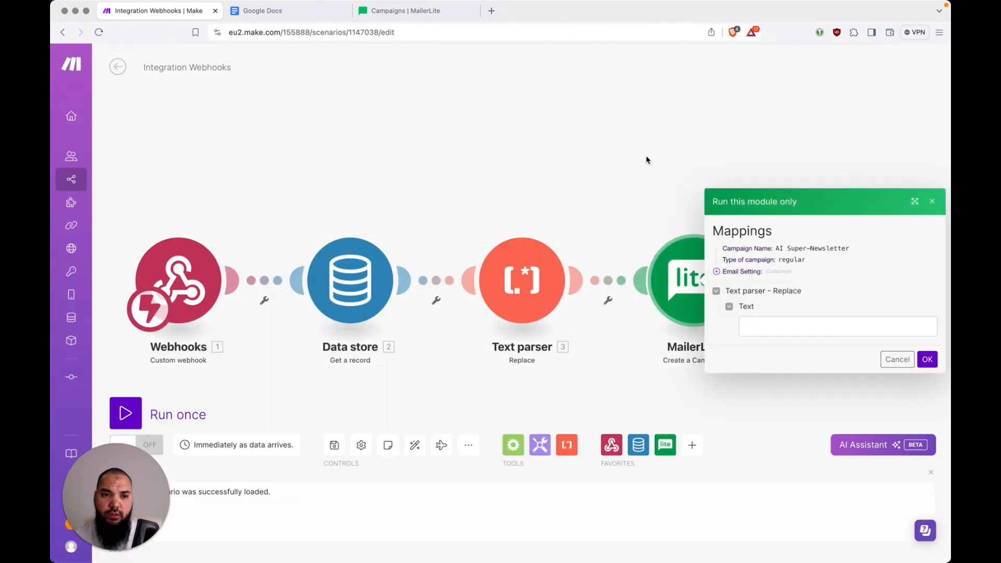
{"action": "left_click", "coordinate": [803, 330]}
{"action": "left_click", "coordinate": [833, 354]}
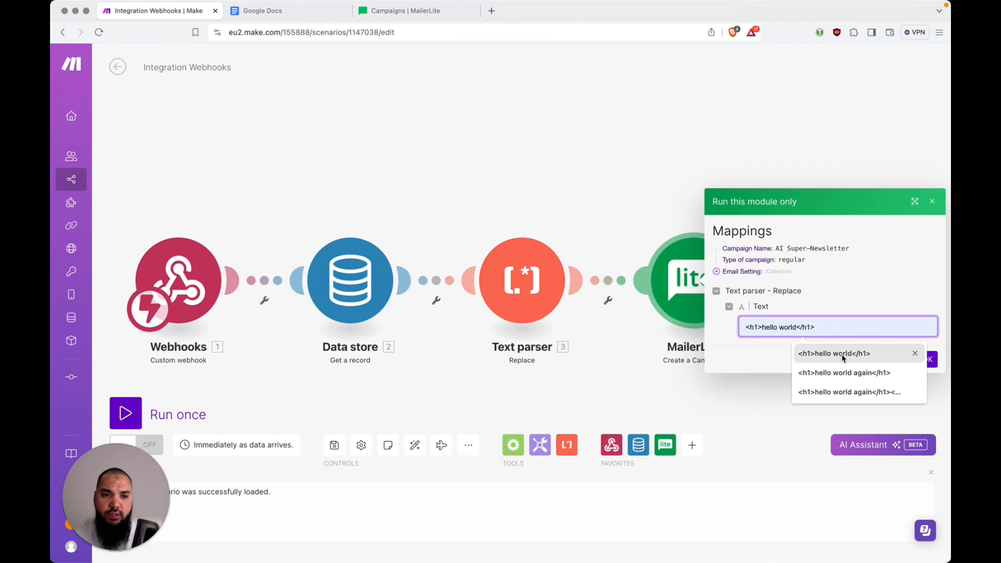
{"action": "left_click", "coordinate": [860, 359]}
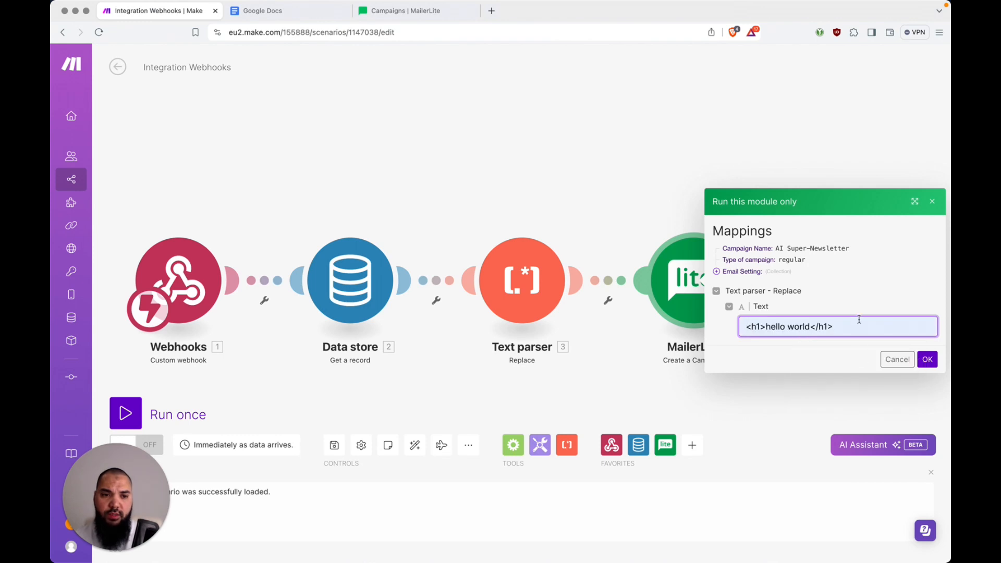
{"action": "left_click", "coordinate": [928, 360]}
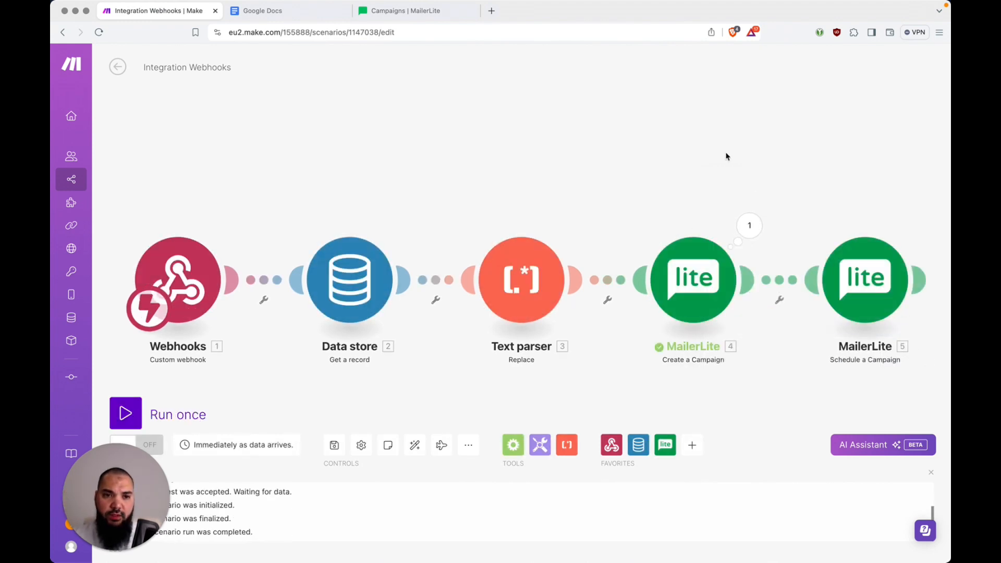
Reload MailerLite campaigns, preview the AI Super-Newsletter draft reading hello world, and close the tab
{"action": "key", "text": "super+3"}
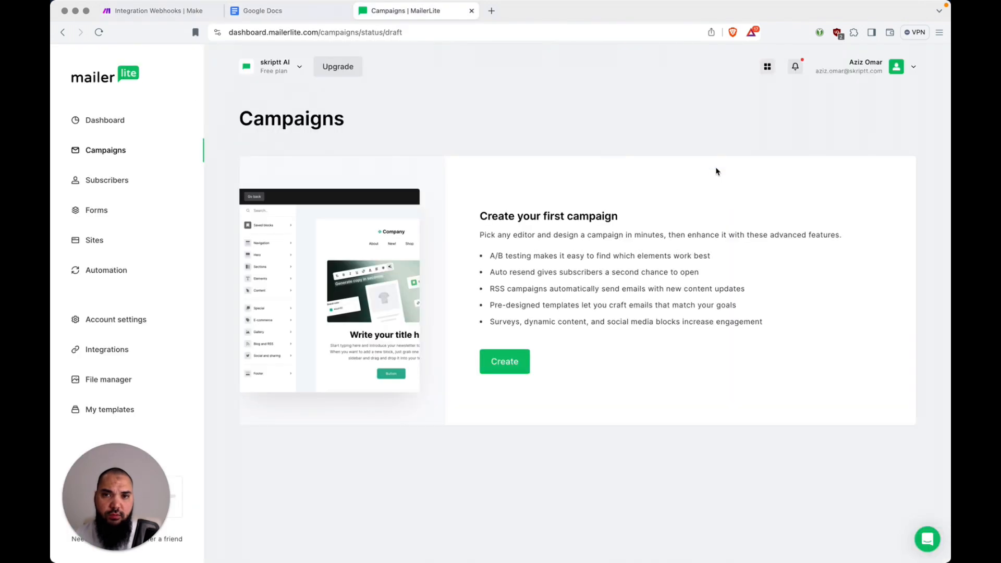
{"action": "key", "text": "super+r"}
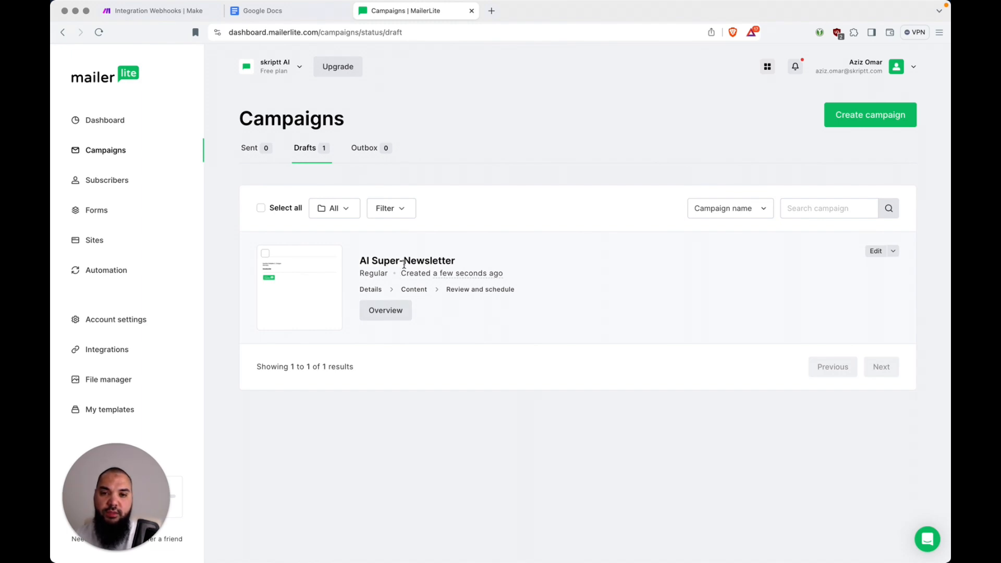
{"action": "left_click", "coordinate": [317, 285]}
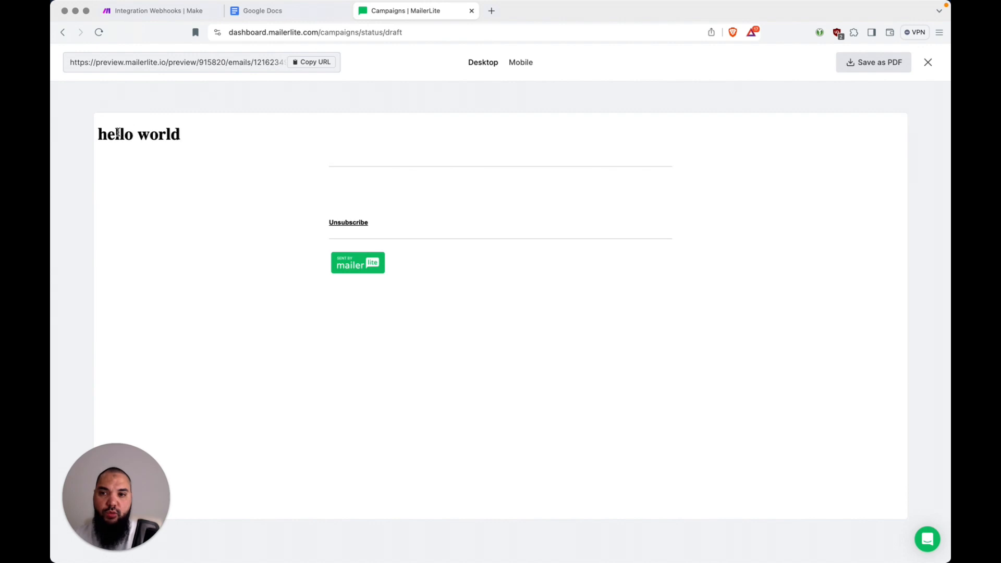
{"action": "triple_click", "coordinate": [154, 134]}
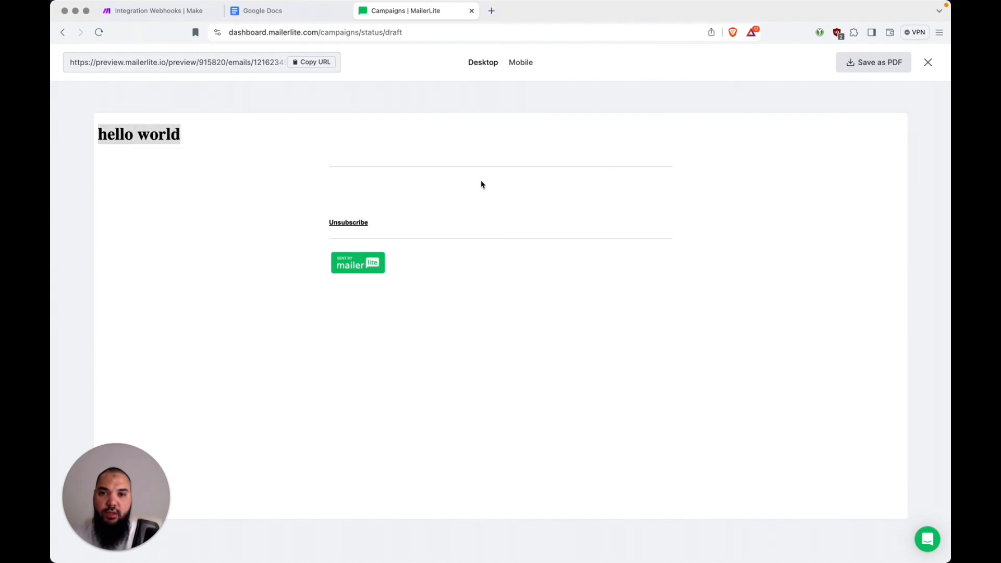
{"action": "key", "text": "super+w"}
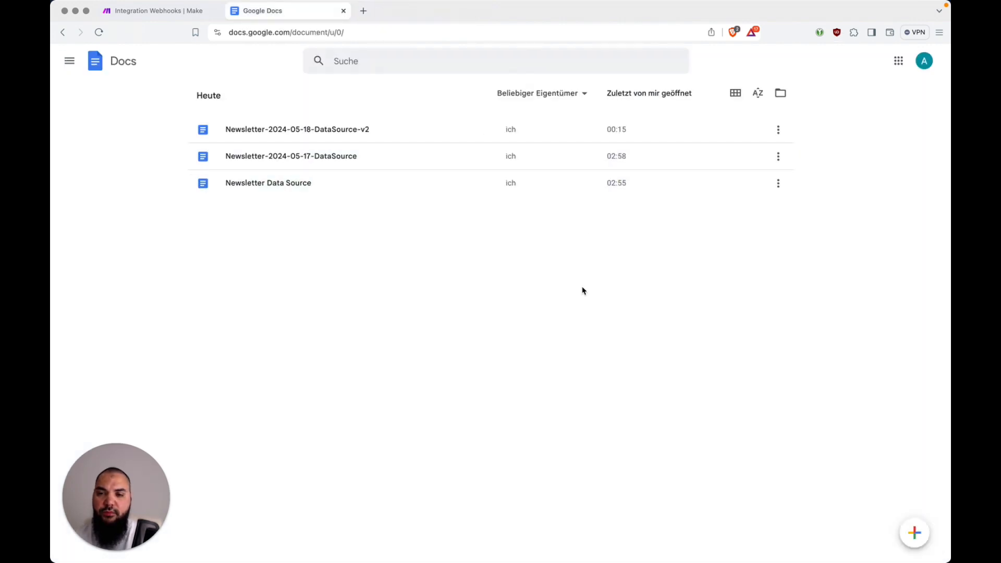
Switch from Google Docs back to the Make Integration Webhooks scenario
{"action": "key", "text": "ctrl+shift+Tab"}
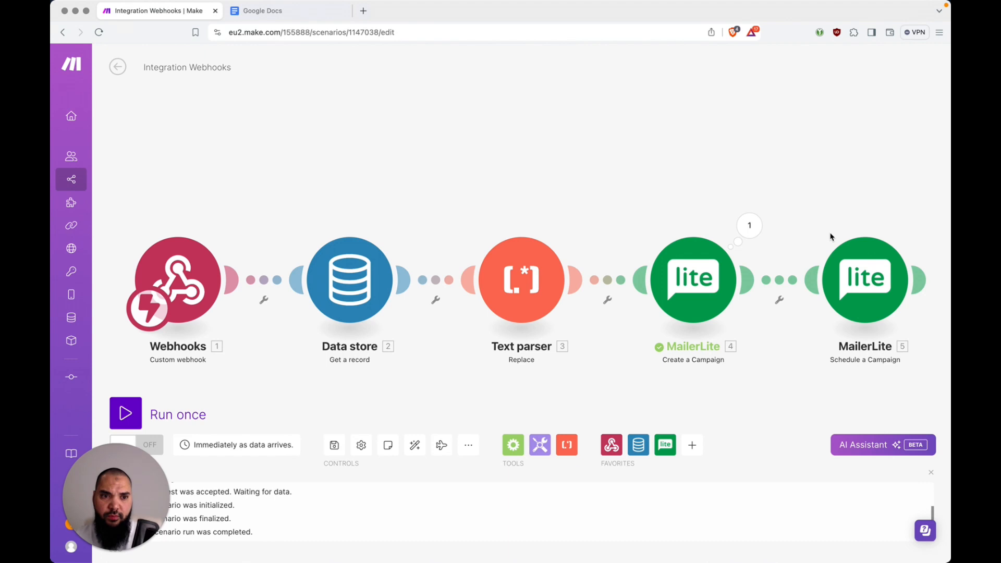
Start a single run of Schedule a Campaign, then cancel it
{"action": "right_click", "coordinate": [854, 266]}
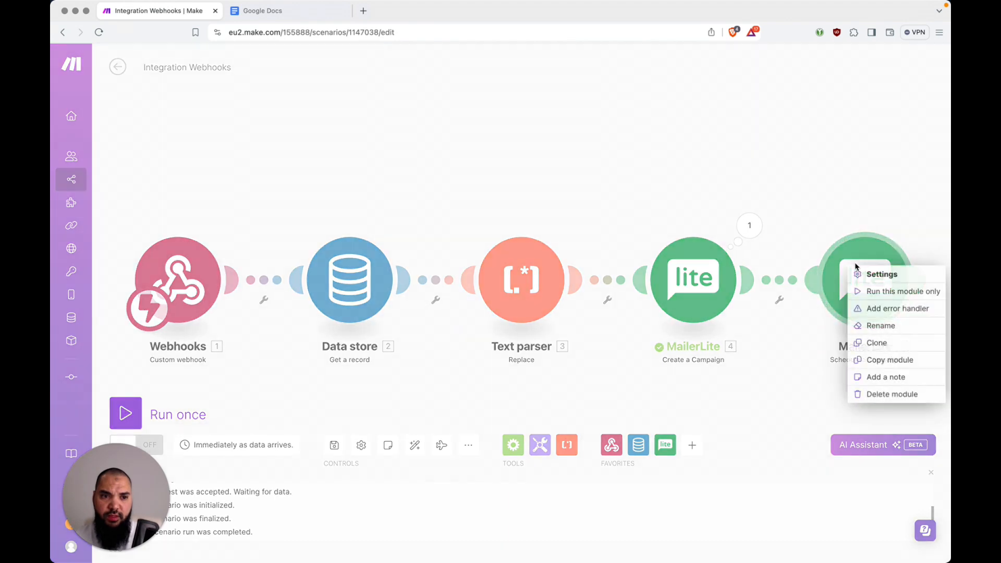
{"action": "left_click", "coordinate": [871, 290]}
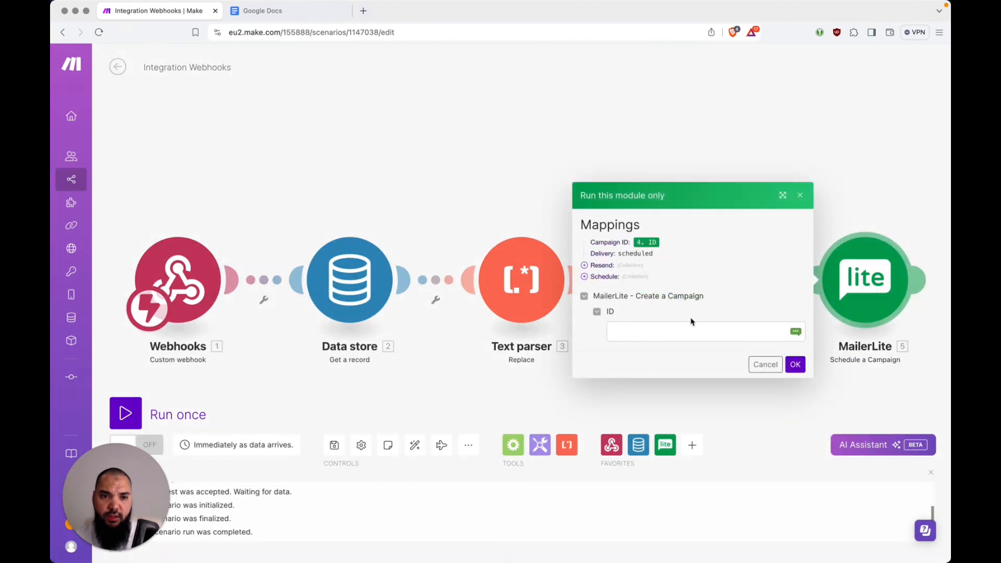
{"action": "left_click", "coordinate": [692, 330]}
{"action": "left_click", "coordinate": [710, 350]}
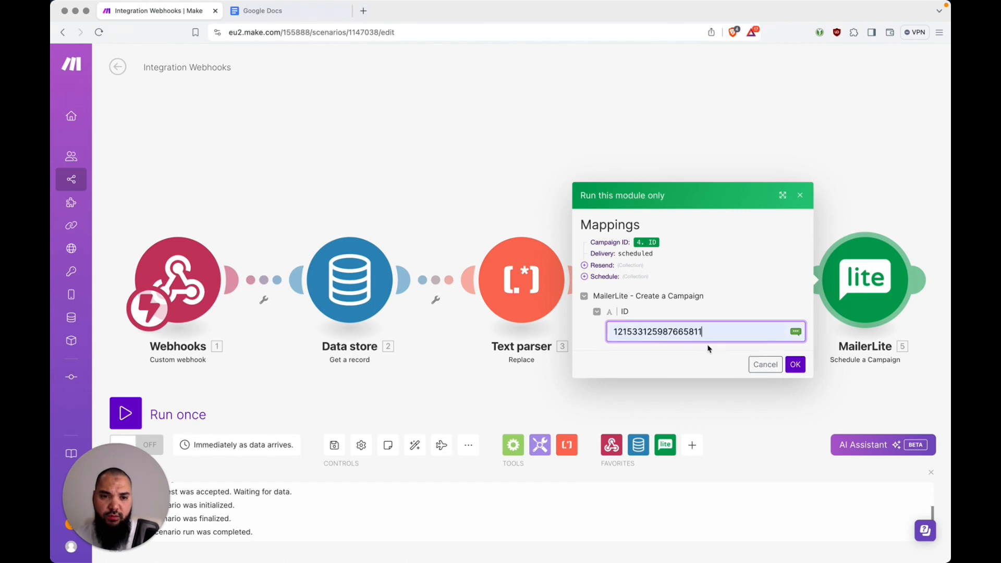
{"action": "left_click", "coordinate": [765, 364]}
Copy the new campaign's ID from Create a Campaign's last output
{"action": "left_click", "coordinate": [705, 287]}
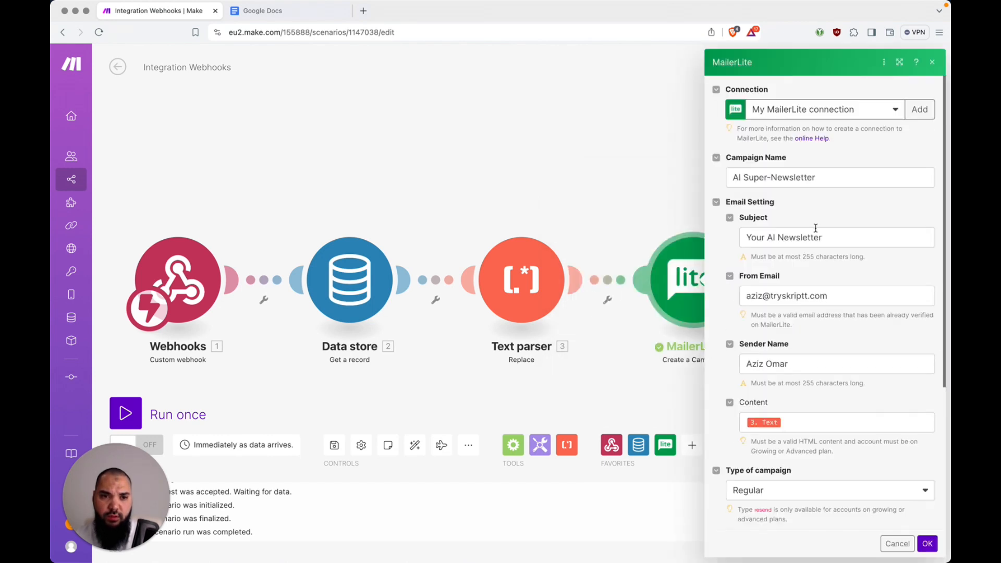
{"action": "left_click", "coordinate": [640, 199]}
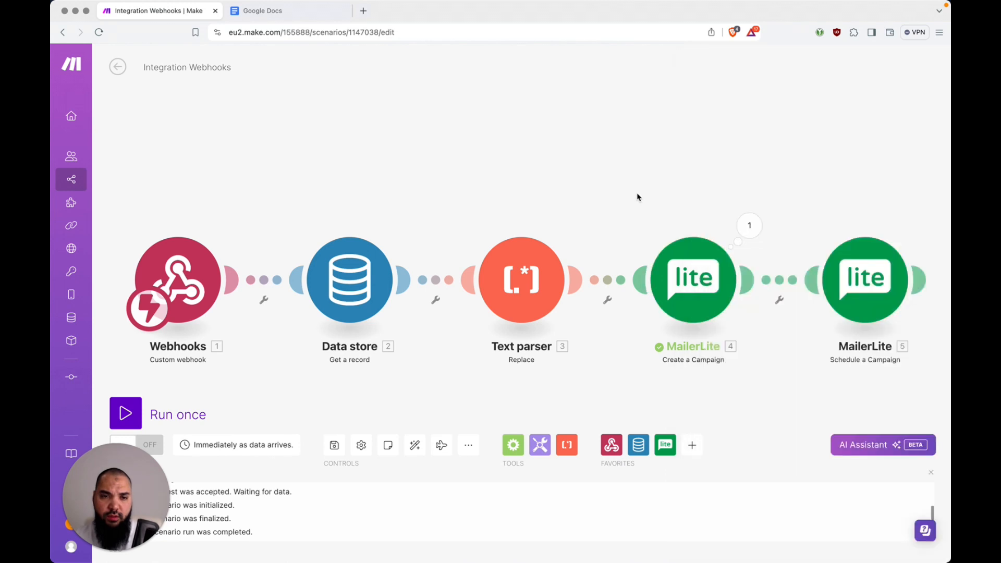
{"action": "left_click", "coordinate": [688, 271]}
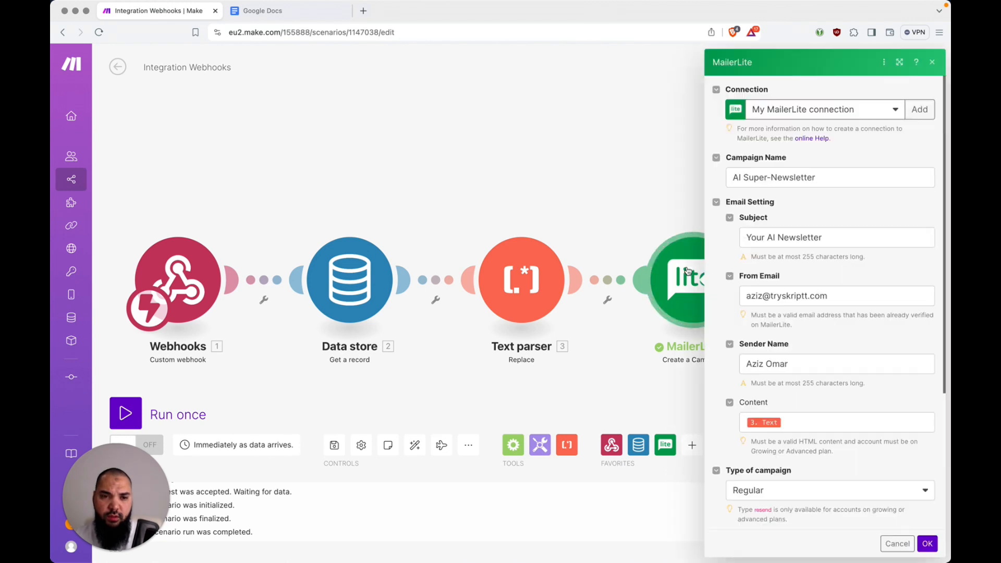
{"action": "left_click", "coordinate": [671, 188]}
{"action": "left_click", "coordinate": [743, 223]}
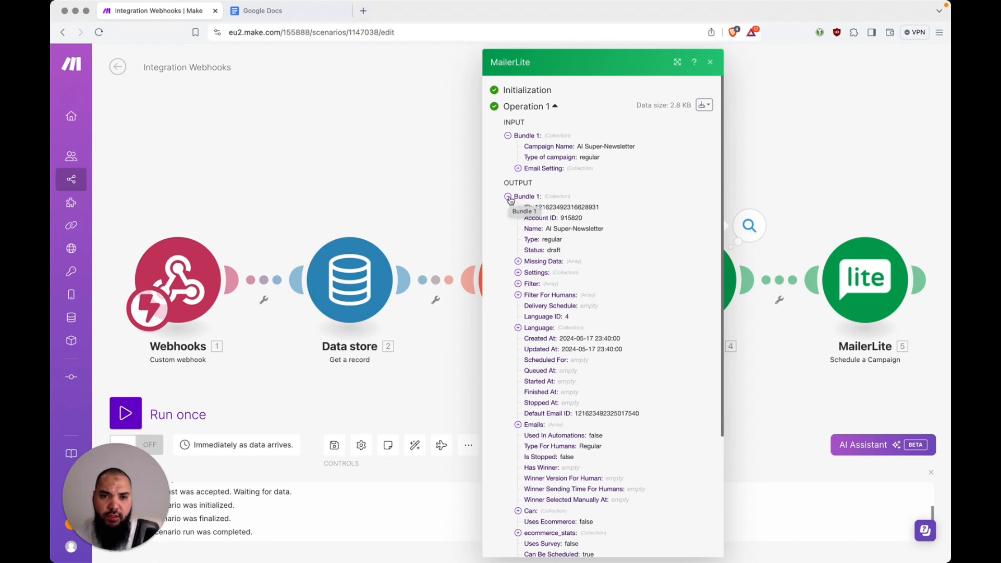
{"action": "double_click", "coordinate": [563, 208]}
{"action": "key", "text": "super+c"}
{"action": "left_click", "coordinate": [781, 171]}
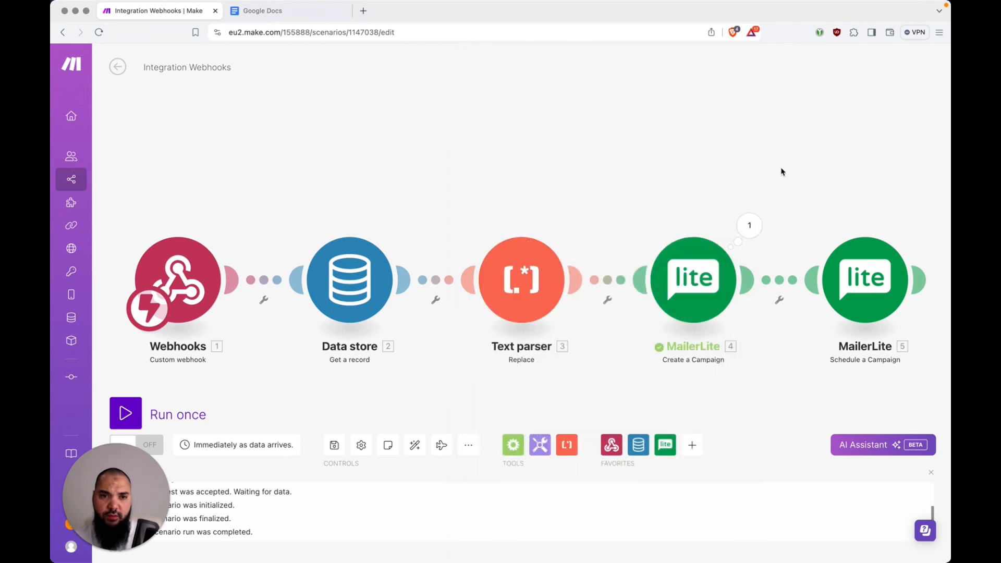
Run only Schedule a Campaign with the pasted campaign ID
{"action": "right_click", "coordinate": [876, 270]}
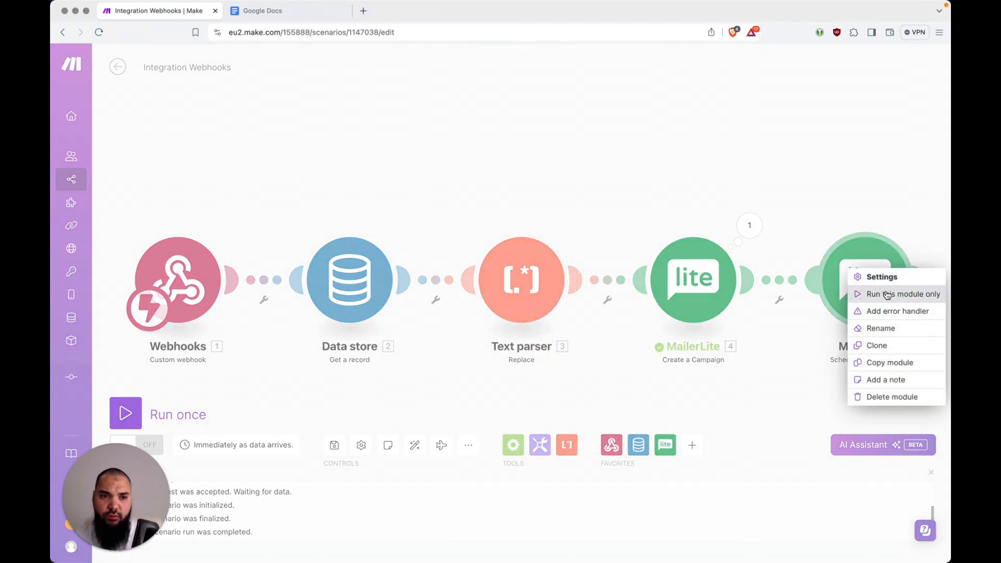
{"action": "left_click", "coordinate": [915, 296]}
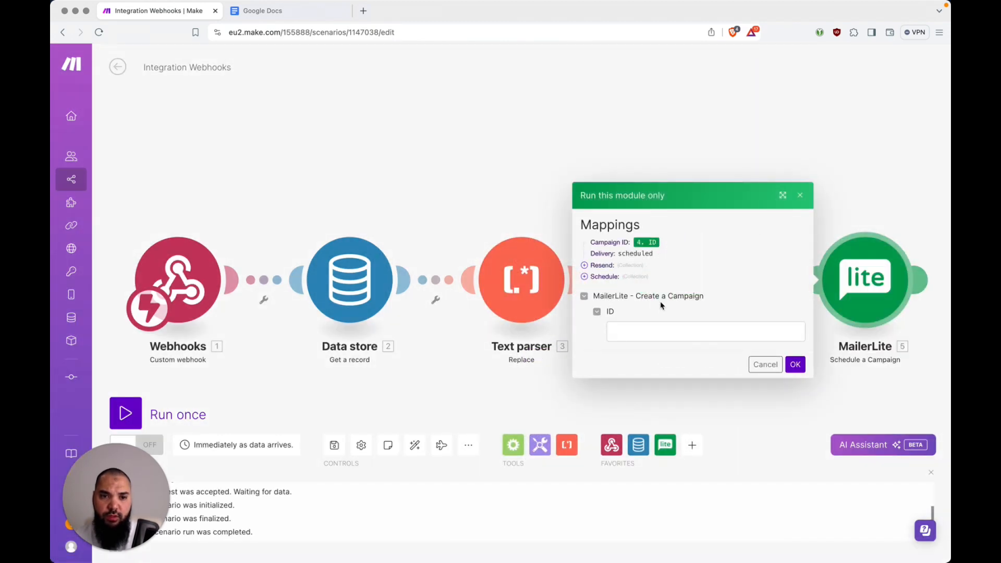
{"action": "left_click", "coordinate": [658, 329]}
{"action": "key", "text": "super+v"}
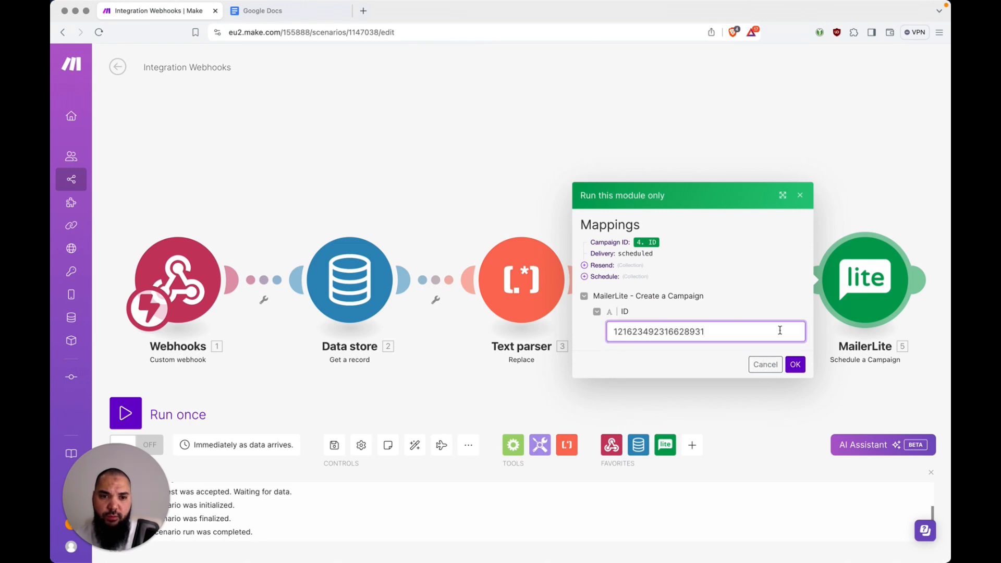
{"action": "left_click", "coordinate": [796, 364]}
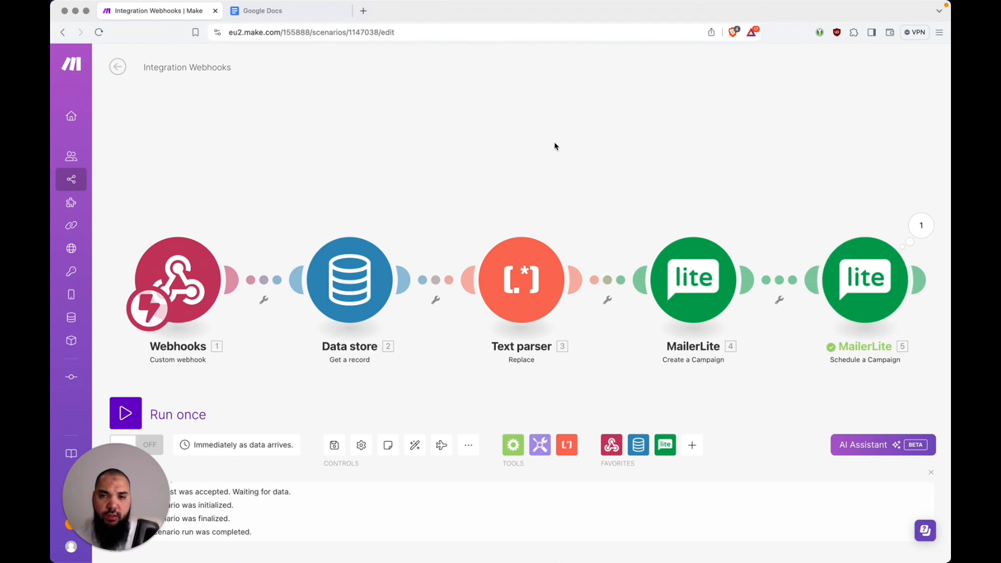
{"action": "key", "text": "super+shift+t"}
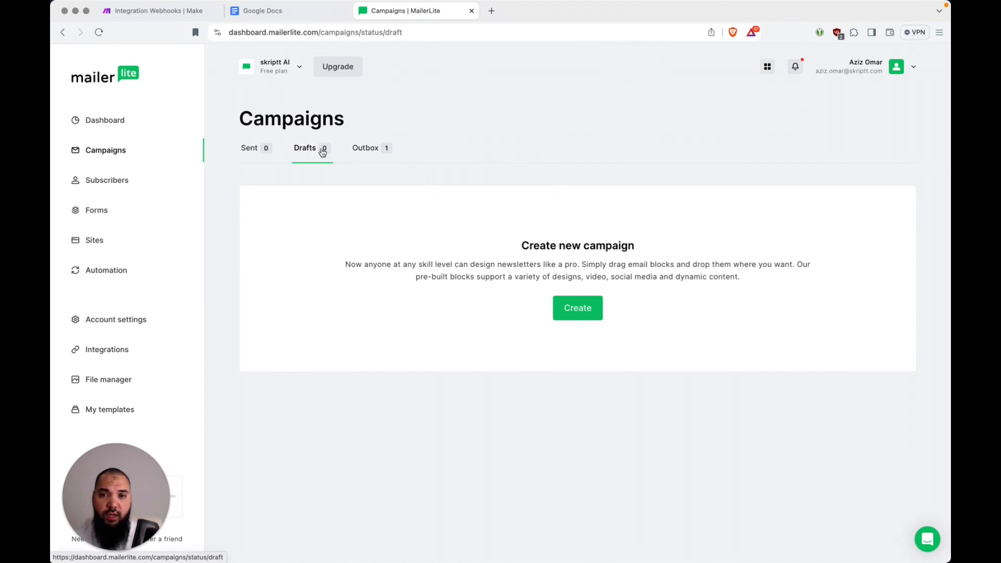
Confirm in the Outbox that AI Super-Newsletter begins sending in 4 days, then close the tab
{"action": "left_click", "coordinate": [374, 150]}
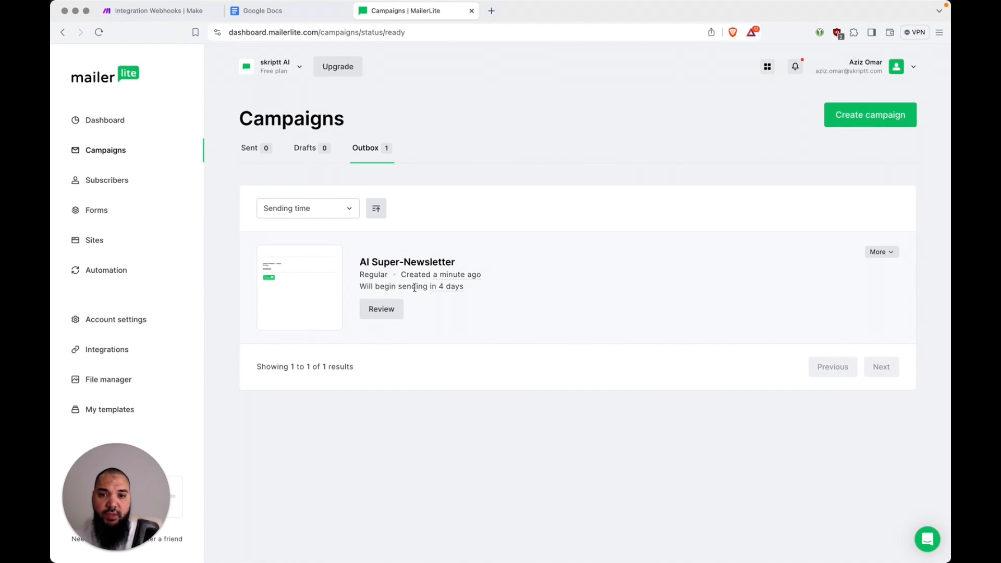
{"action": "mouse_move", "coordinate": [444, 289]}
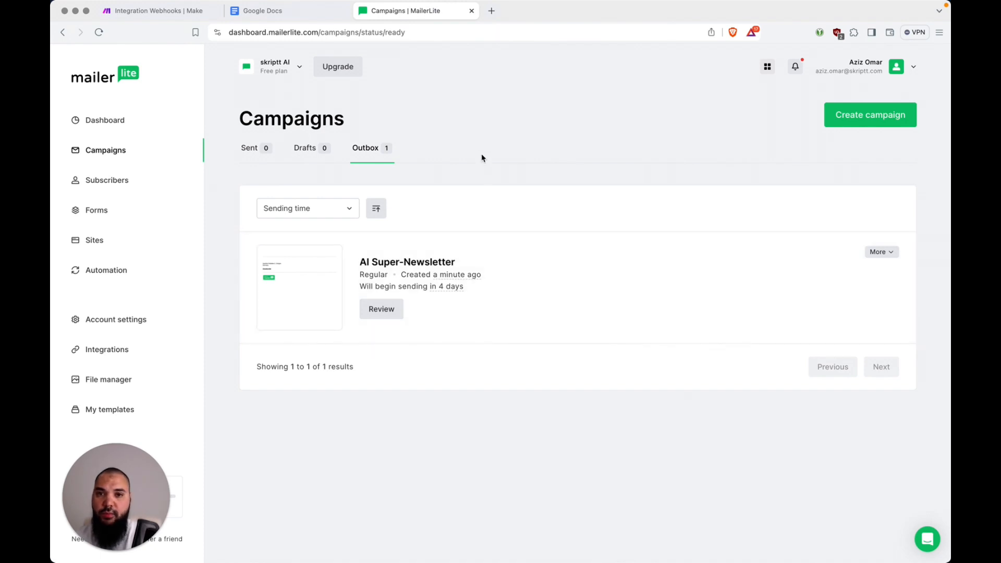
{"action": "key", "text": "super+w"}
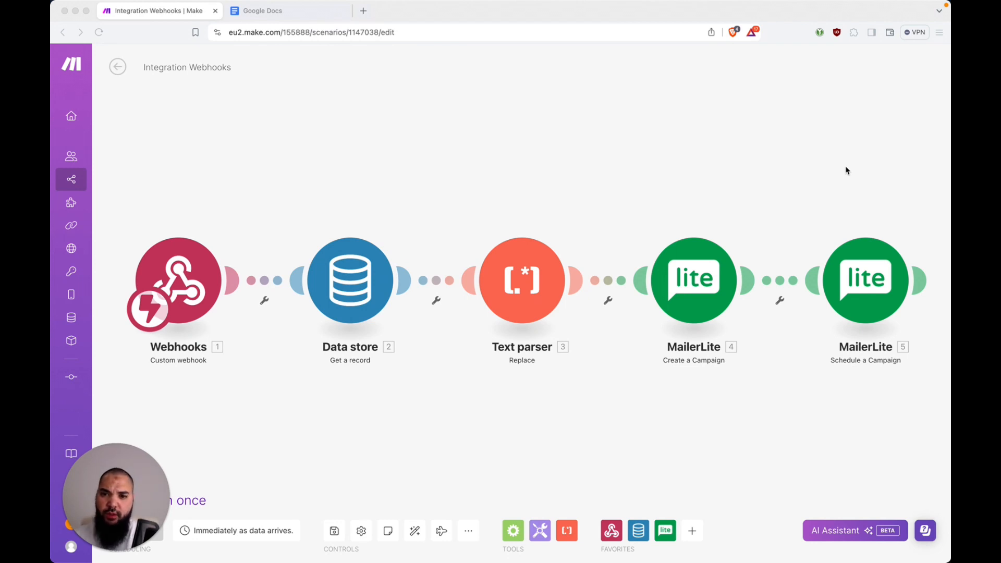
Glance at the Google Docs file list, then back out of Integration Webhooks to the Newsletter Automation Demo folder
{"action": "key", "text": "ctrl+Tab"}
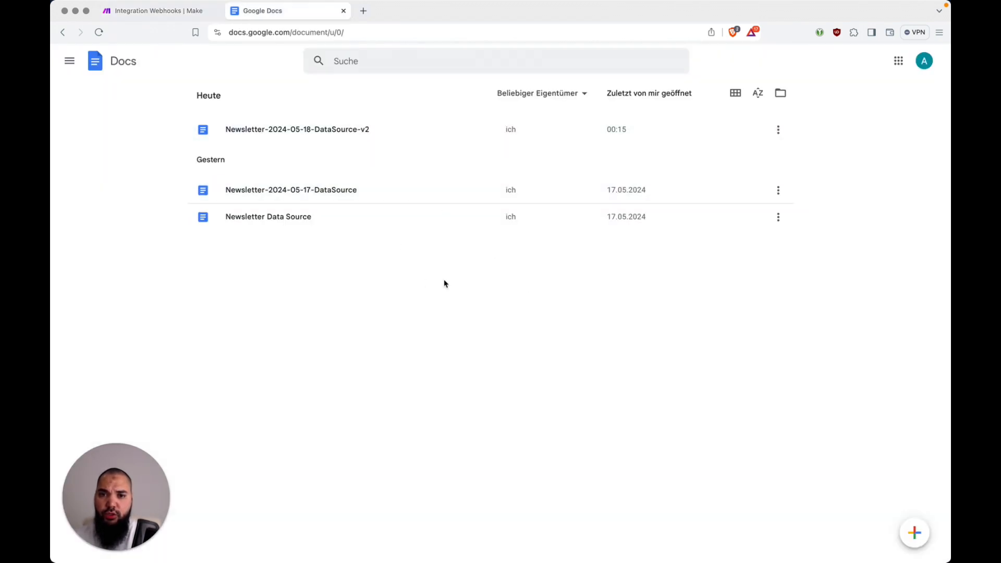
{"action": "key", "text": "ctrl+Tab"}
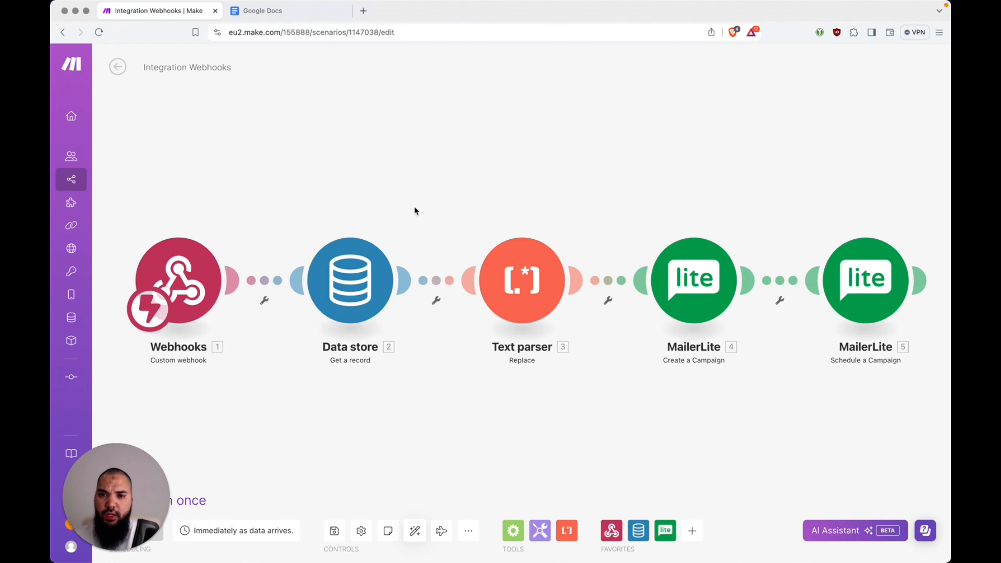
{"action": "left_click", "coordinate": [118, 67]}
{"action": "left_click", "coordinate": [116, 67]}
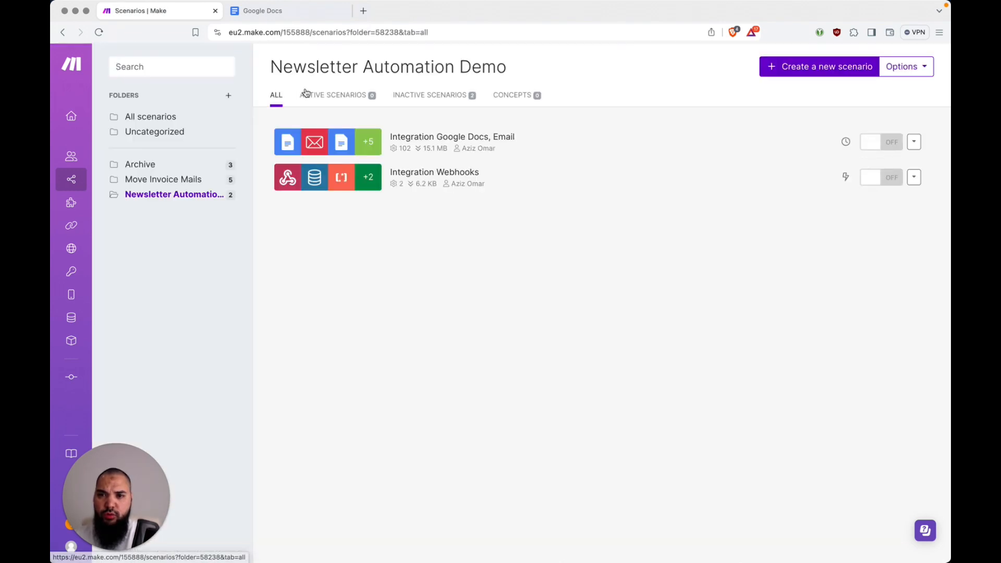
Open Integration Google Docs, Email and check the Create a Document module's Name formula
{"action": "left_click", "coordinate": [516, 134]}
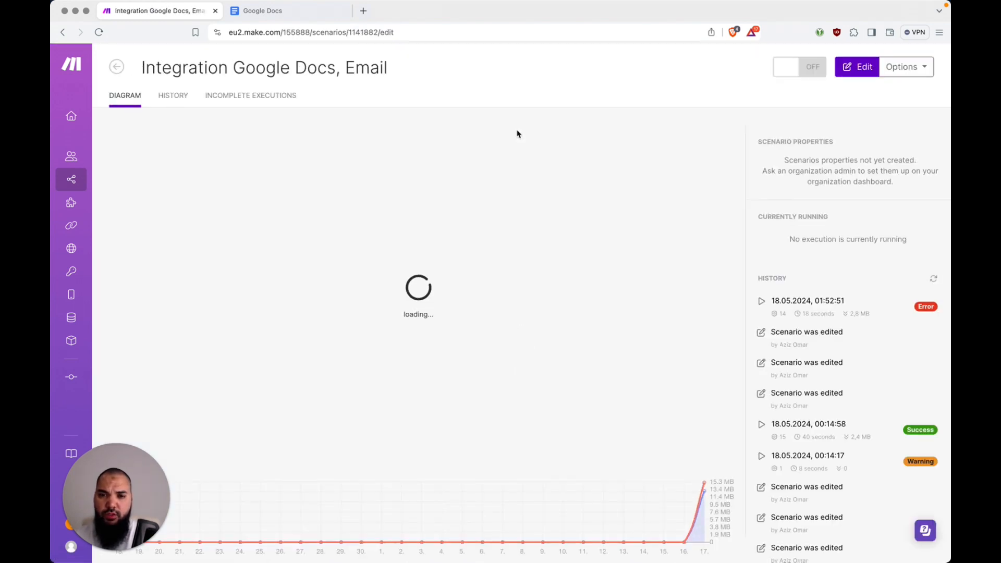
{"action": "left_click_drag", "start_coordinate": [117, 472], "coordinate": [117, 410]}
{"action": "left_click", "coordinate": [175, 336]}
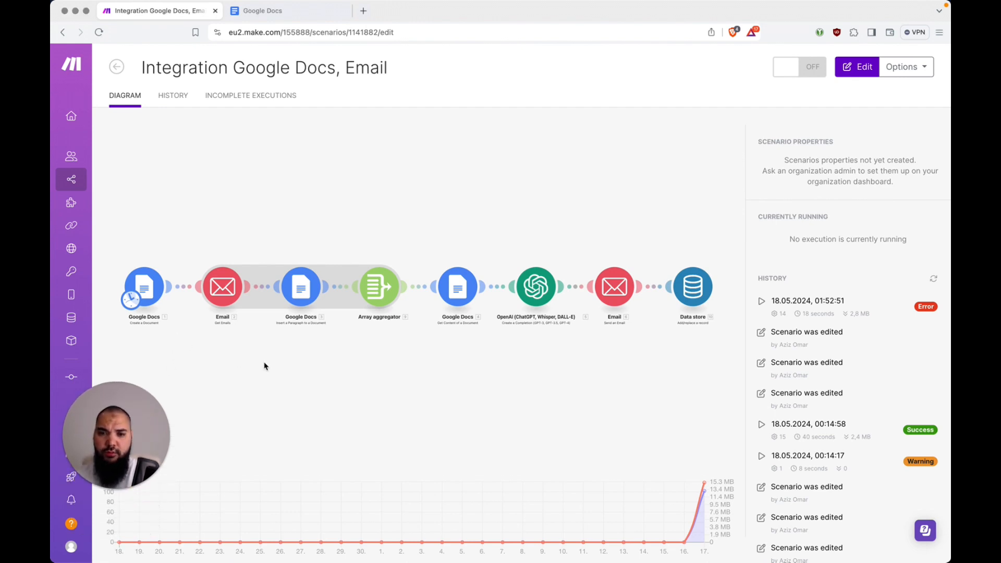
{"action": "left_click", "coordinate": [159, 291]}
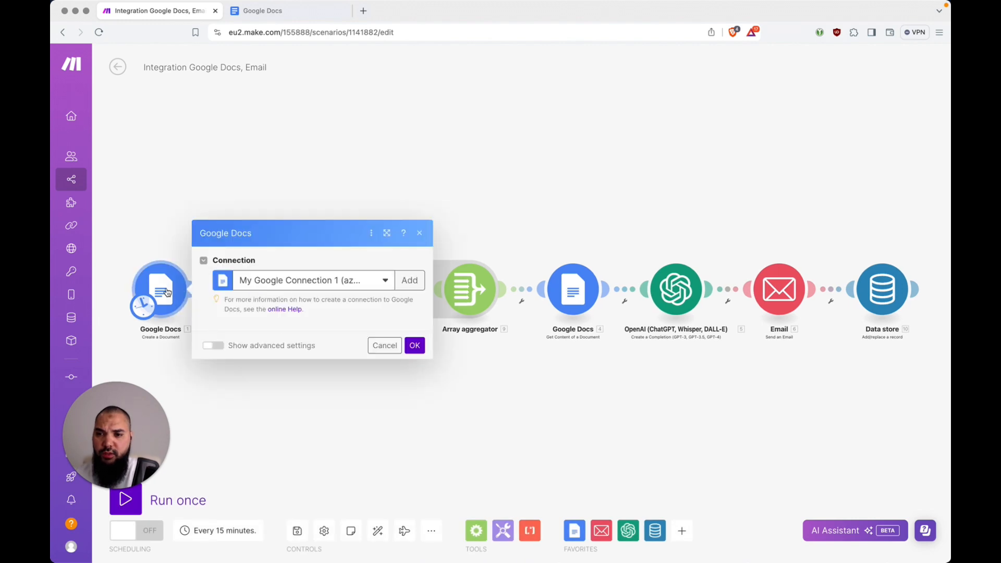
{"action": "left_click", "coordinate": [335, 260]}
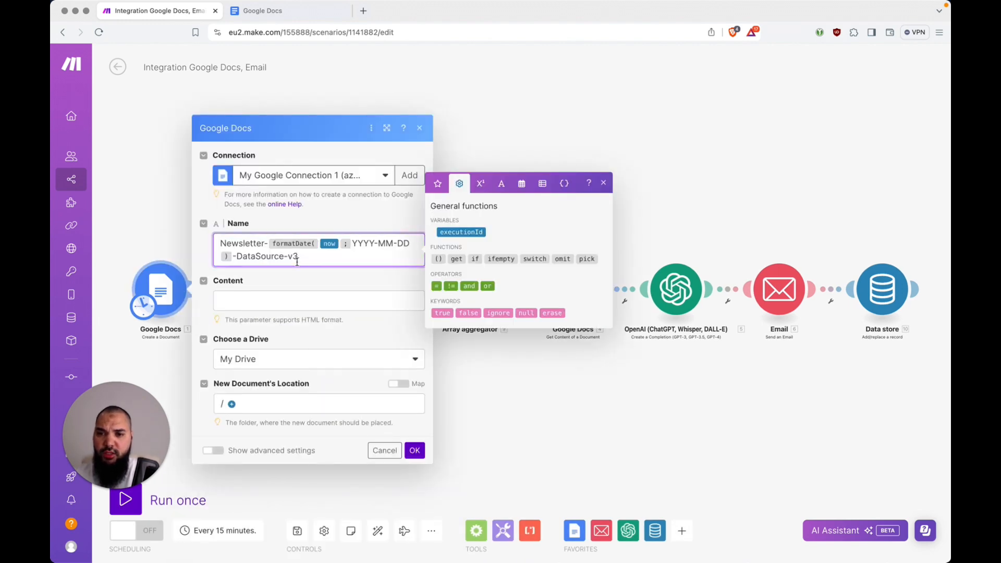
{"action": "left_click", "coordinate": [416, 452]}
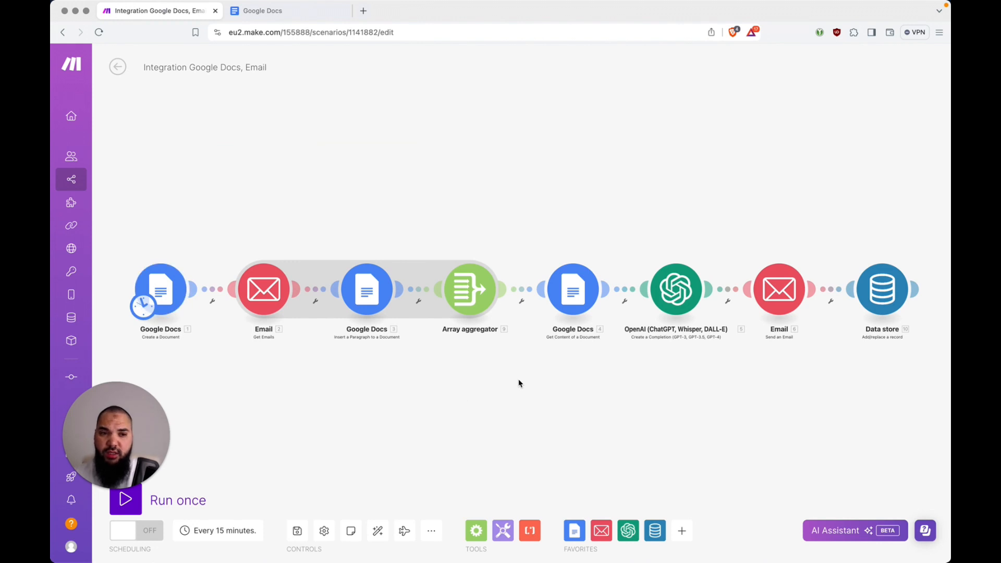
Browse the records stored in the Newsletter Temp Storage 2 data store
{"action": "mouse_move", "coordinate": [99, 296]}
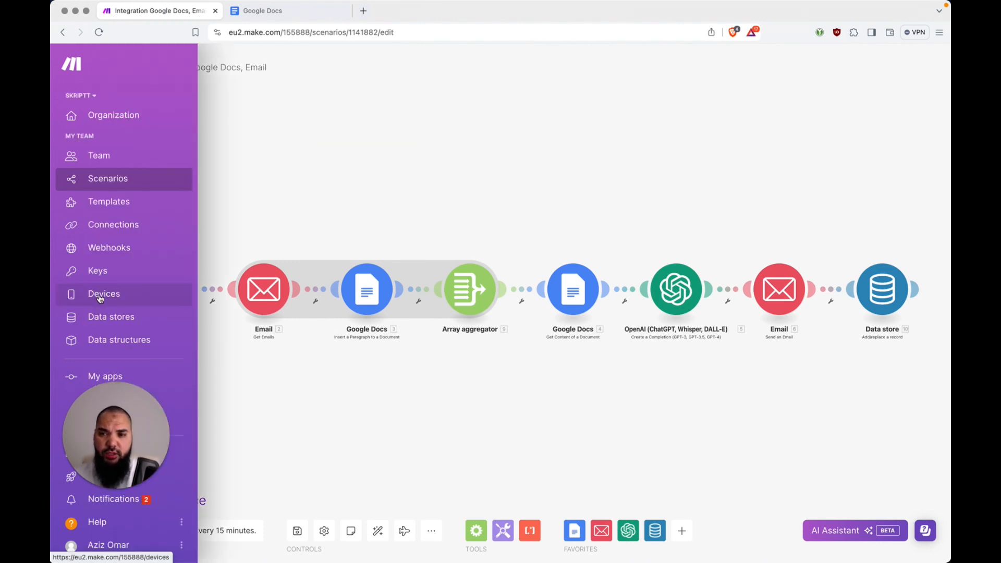
{"action": "left_click", "coordinate": [111, 317]}
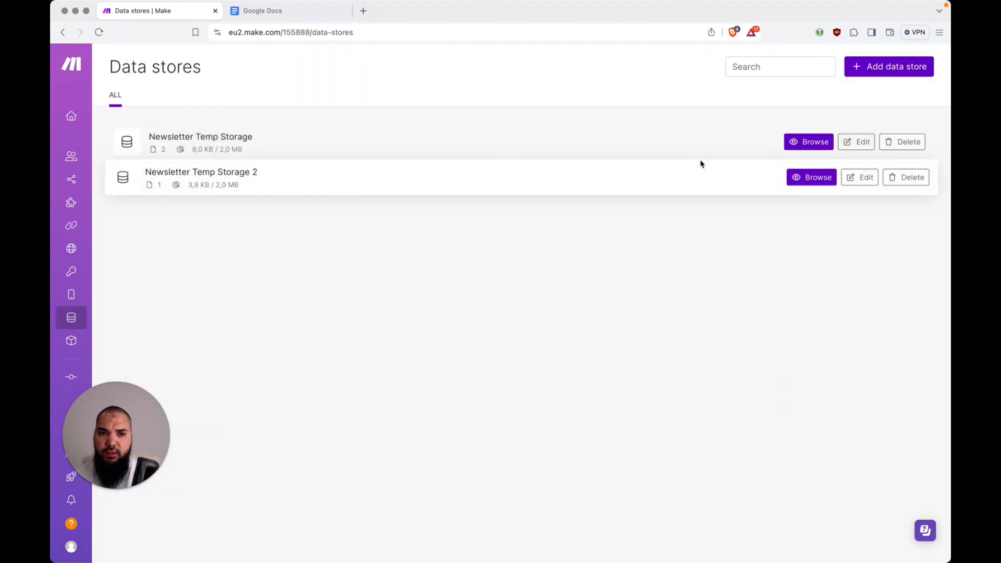
{"action": "left_click", "coordinate": [795, 177]}
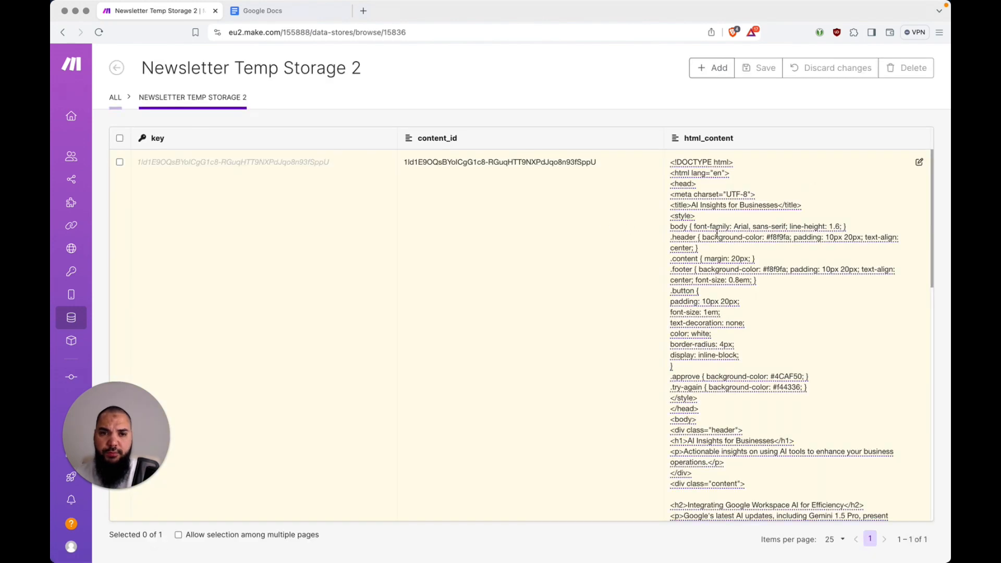
{"action": "scroll", "coordinate": [718, 233], "scroll_direction": "down", "scroll_amount": 15}
{"action": "scroll", "coordinate": [717, 234], "scroll_direction": "up", "scroll_amount": 15}
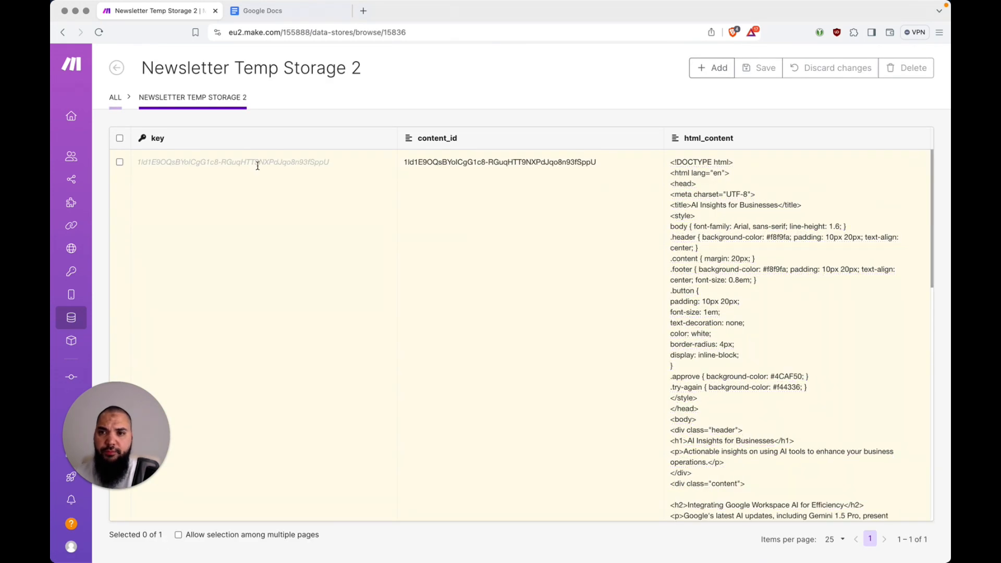
{"action": "left_click", "coordinate": [116, 68]}
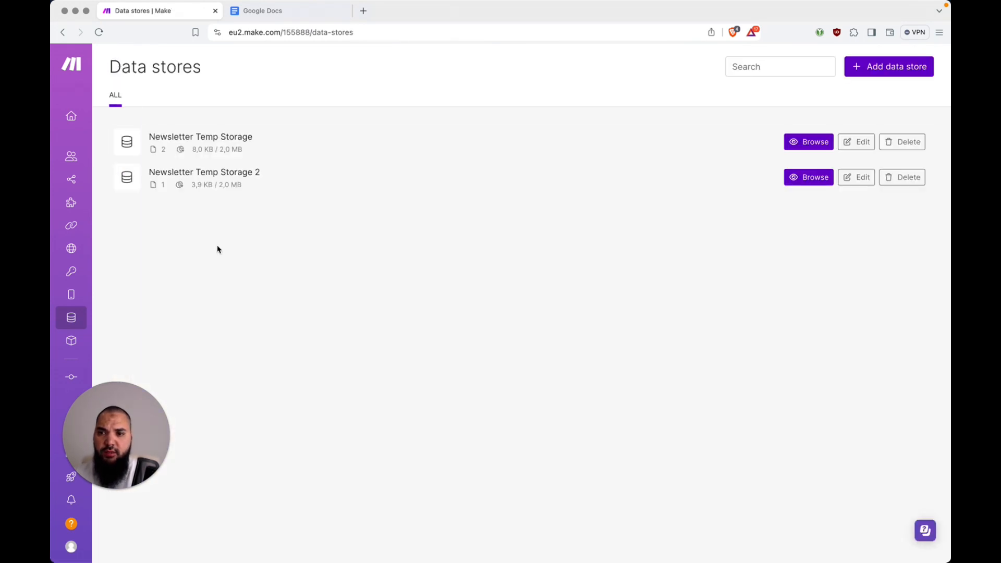
Go to the Newsletter Automation Demo folder and switch Integration Webhooks on
{"action": "mouse_move", "coordinate": [96, 229]}
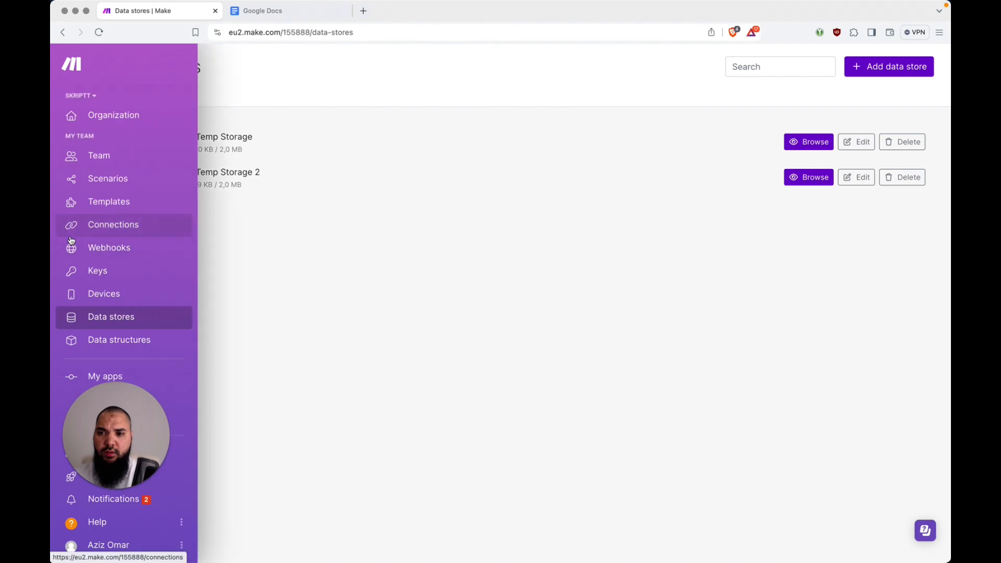
{"action": "left_click", "coordinate": [110, 181]}
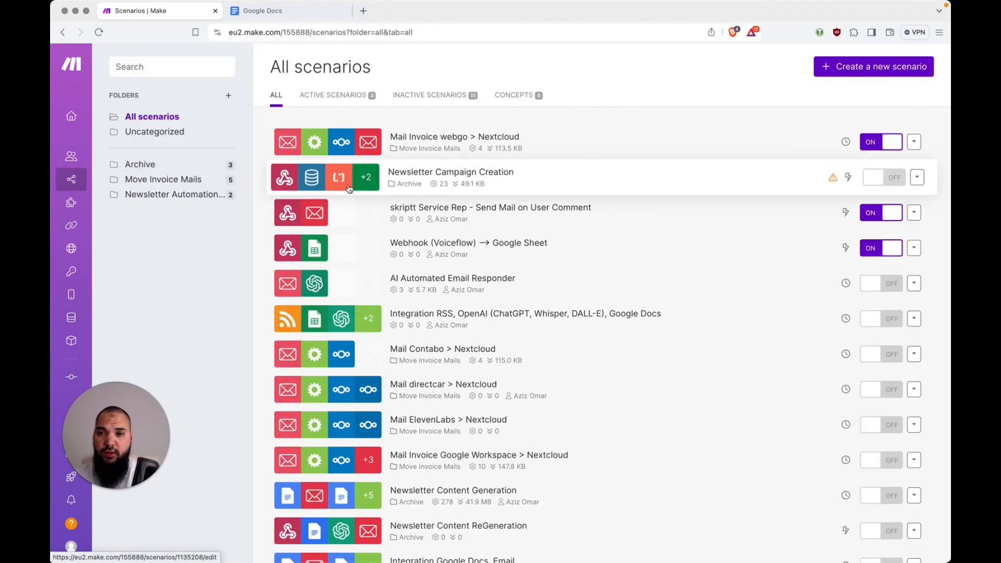
{"action": "left_click", "coordinate": [181, 195]}
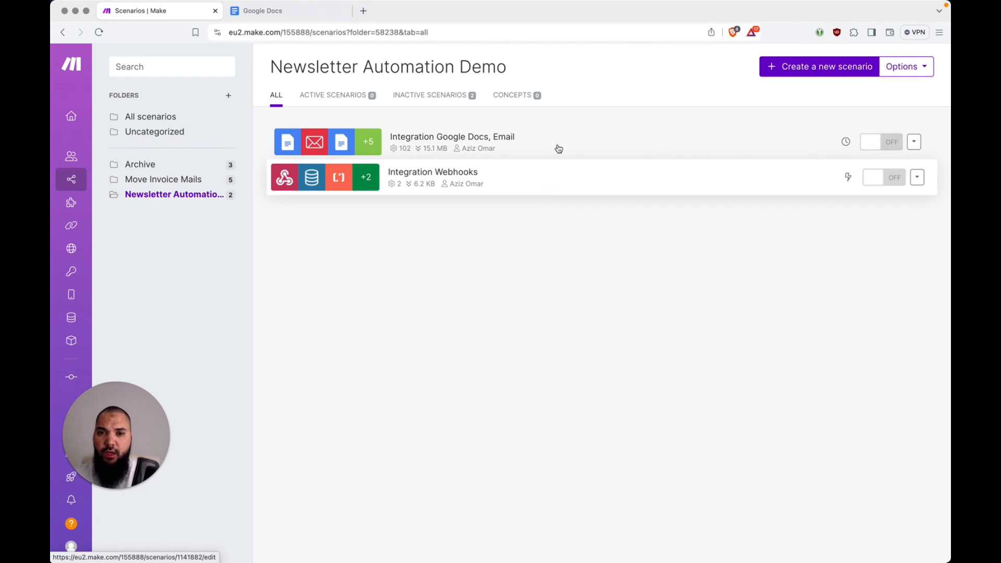
{"action": "left_click", "coordinate": [883, 184]}
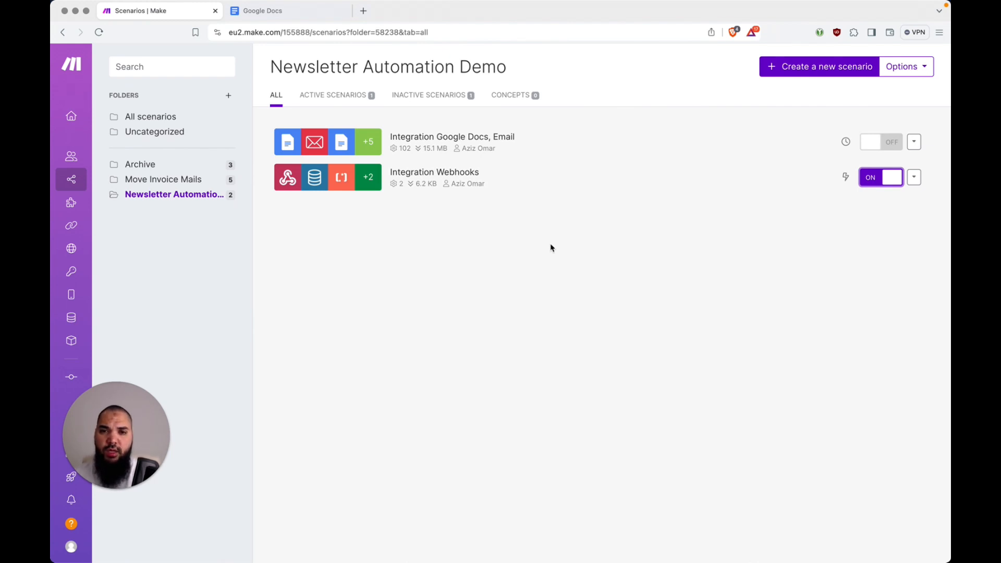
Mark the five Science X and ChatGPT-4o newsletter messages unread in Thunderbird, then return to Make
{"action": "key", "text": "super+Tab"}
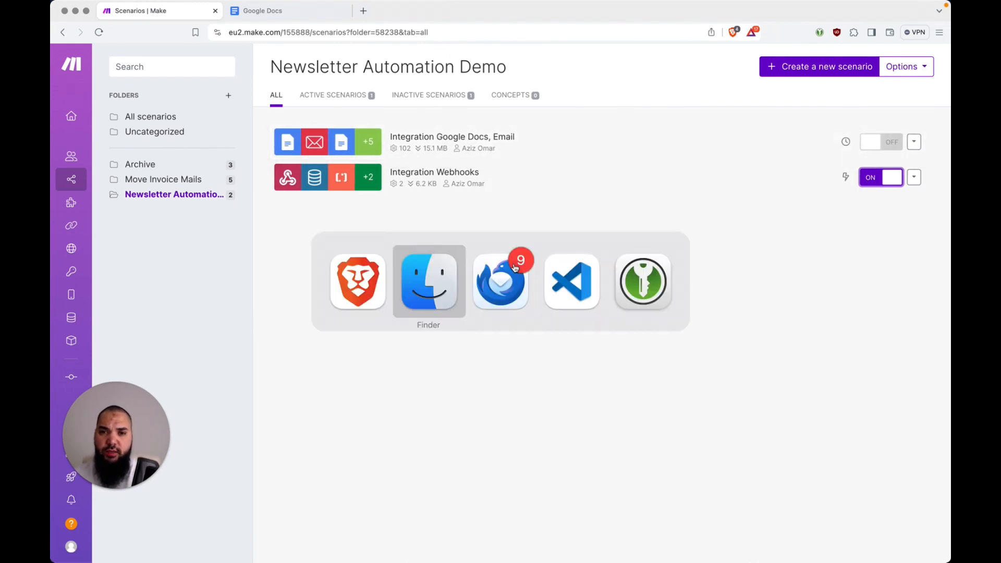
{"action": "left_click", "coordinate": [506, 279]}
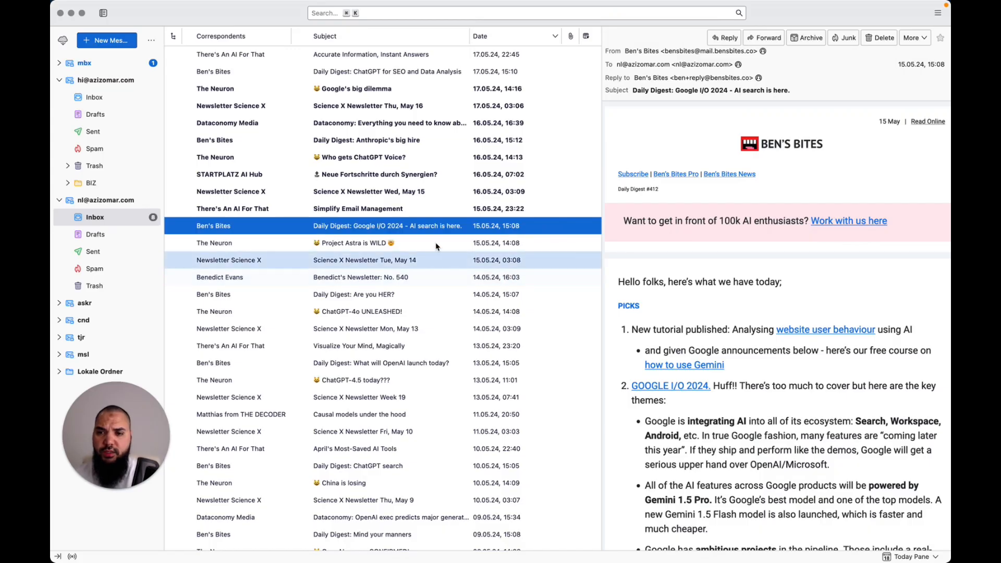
{"action": "left_click", "coordinate": [423, 90], "text": "shift"}
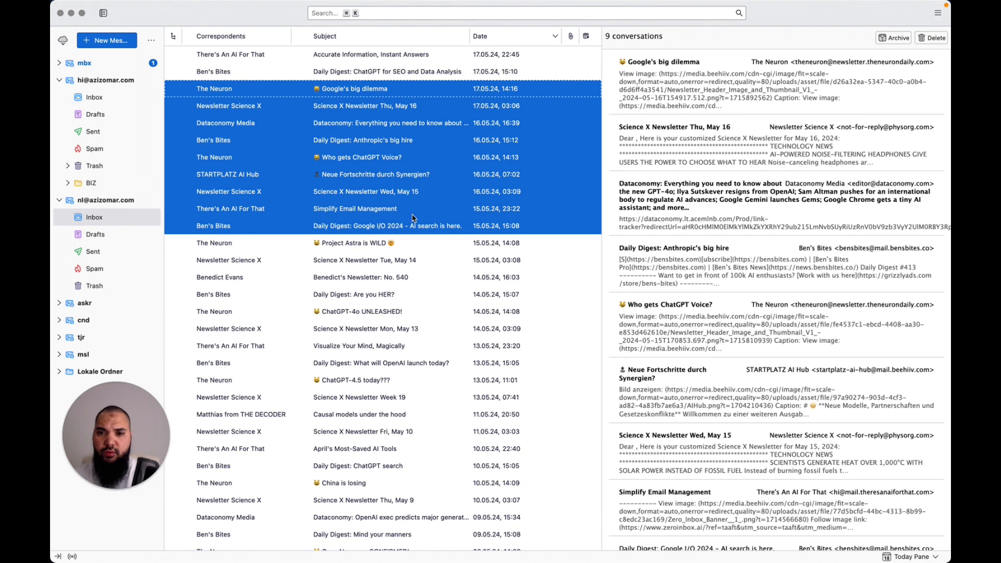
{"action": "scroll", "coordinate": [414, 219], "scroll_direction": "down", "scroll_amount": 3}
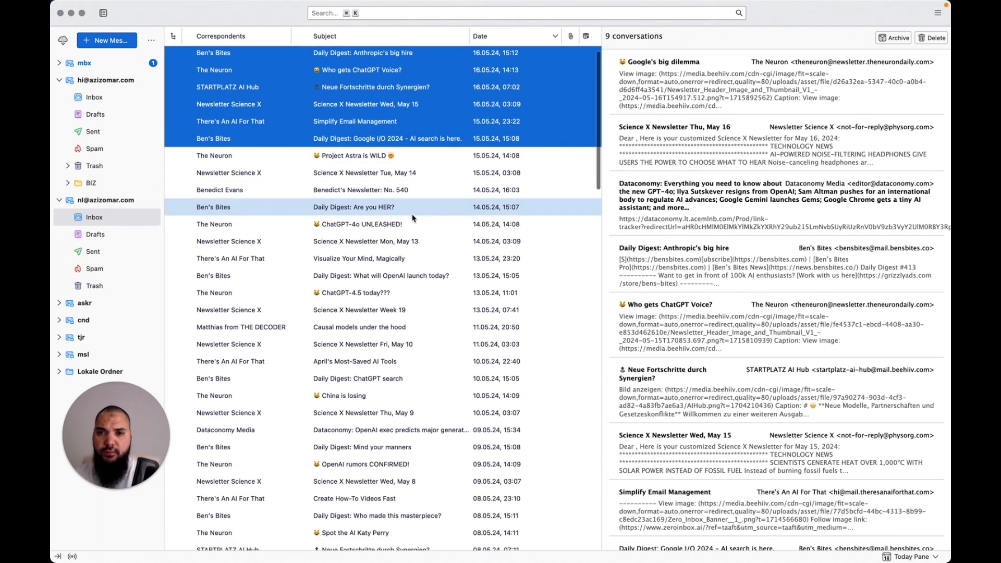
{"action": "left_click", "coordinate": [406, 179]}
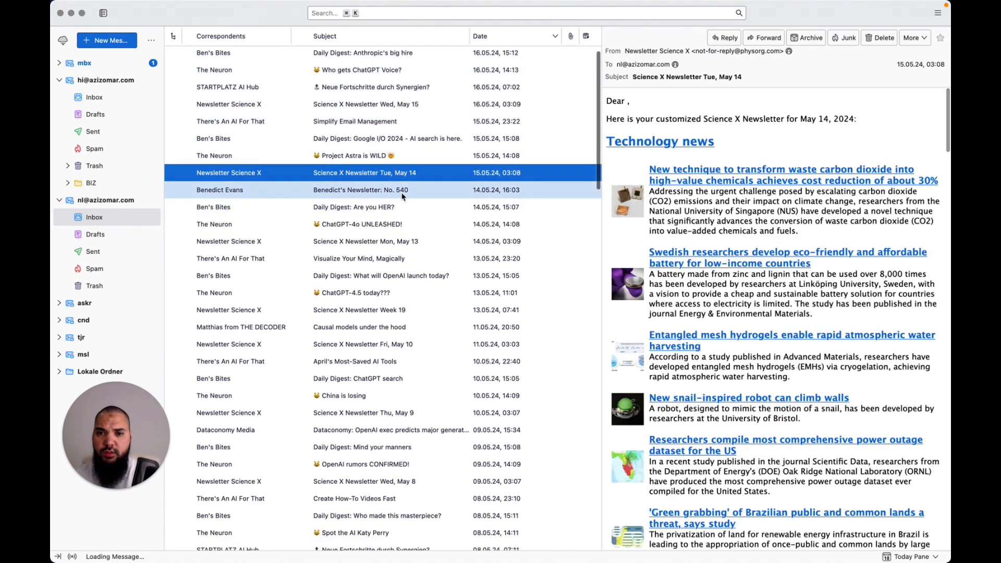
{"action": "left_click", "coordinate": [396, 224], "text": "shift"}
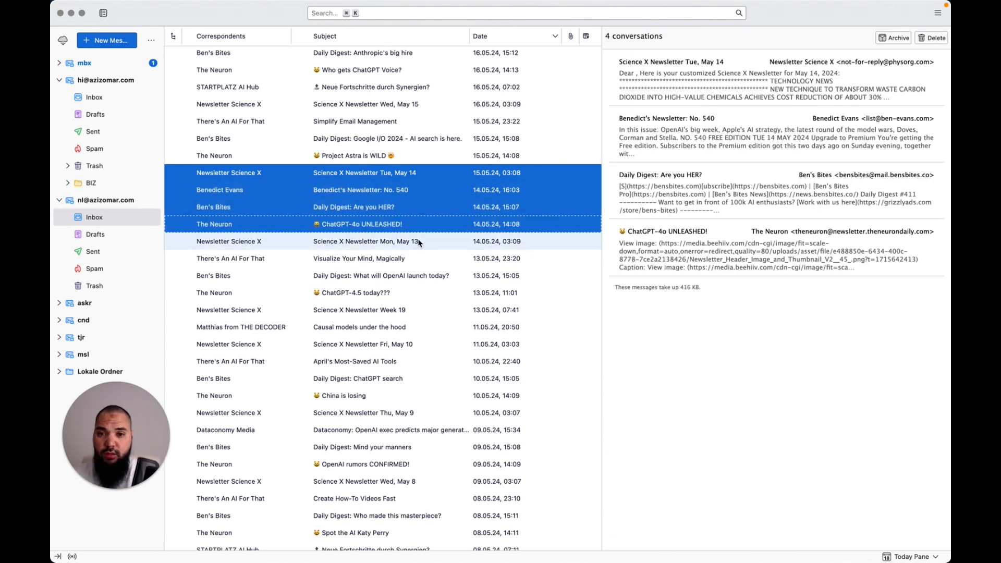
{"action": "left_click", "coordinate": [417, 243], "text": "shift"}
{"action": "key", "text": "m"}
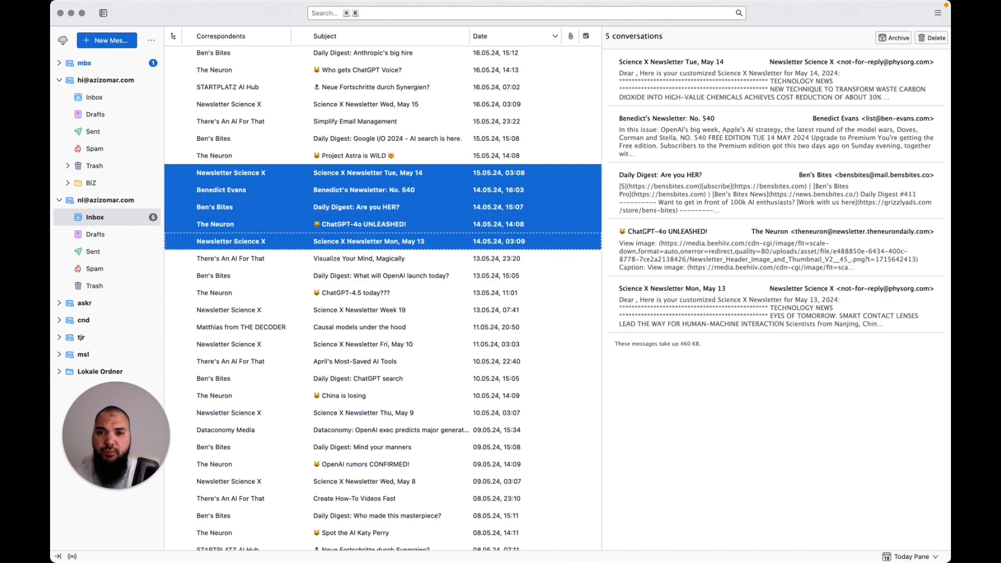
{"action": "left_click", "coordinate": [723, 373]}
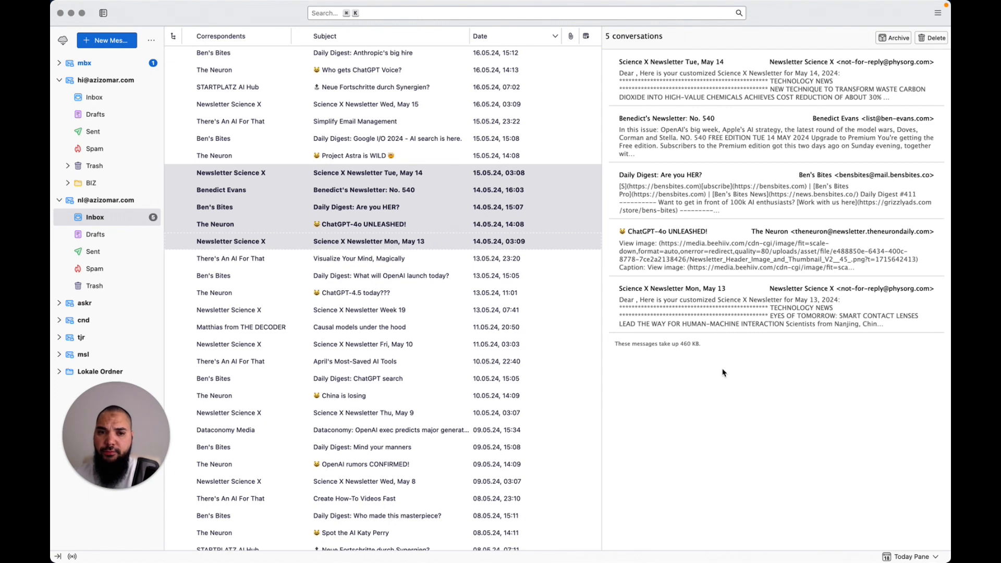
{"action": "key", "text": "super+Tab"}
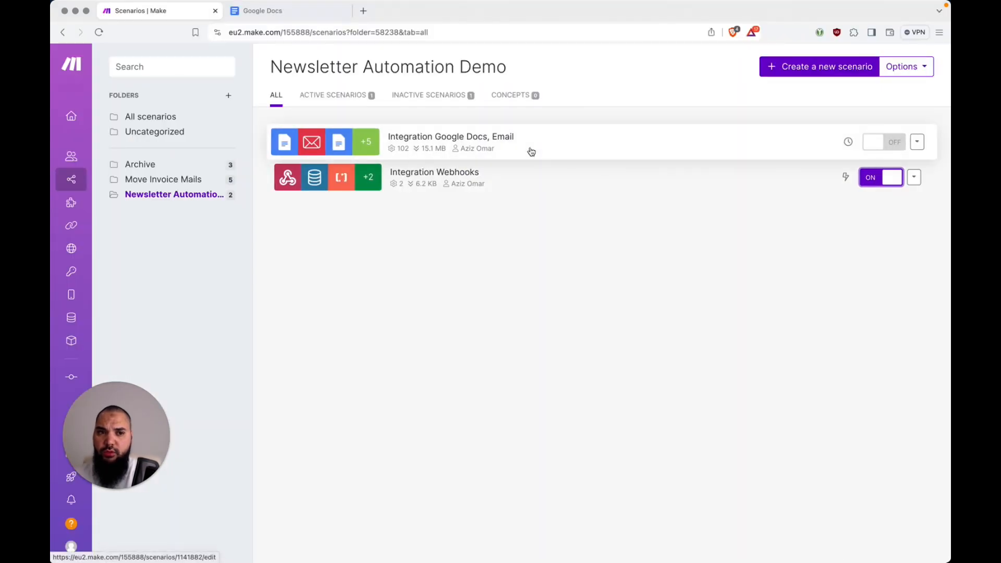
Open Integration Google Docs, Email and run it once through to the Data store module
{"action": "left_click", "coordinate": [919, 145]}
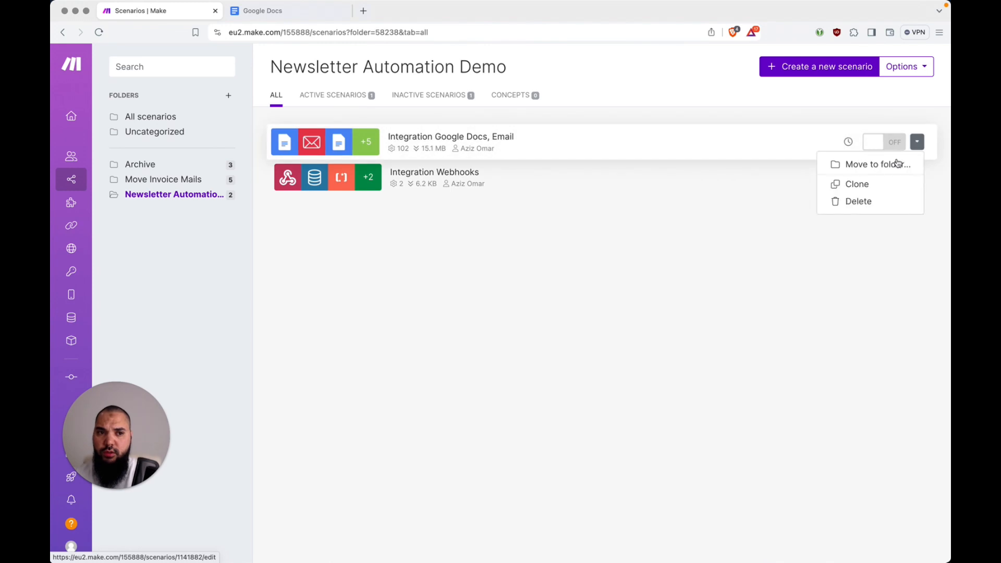
{"action": "left_click", "coordinate": [750, 280]}
{"action": "left_click", "coordinate": [531, 144]}
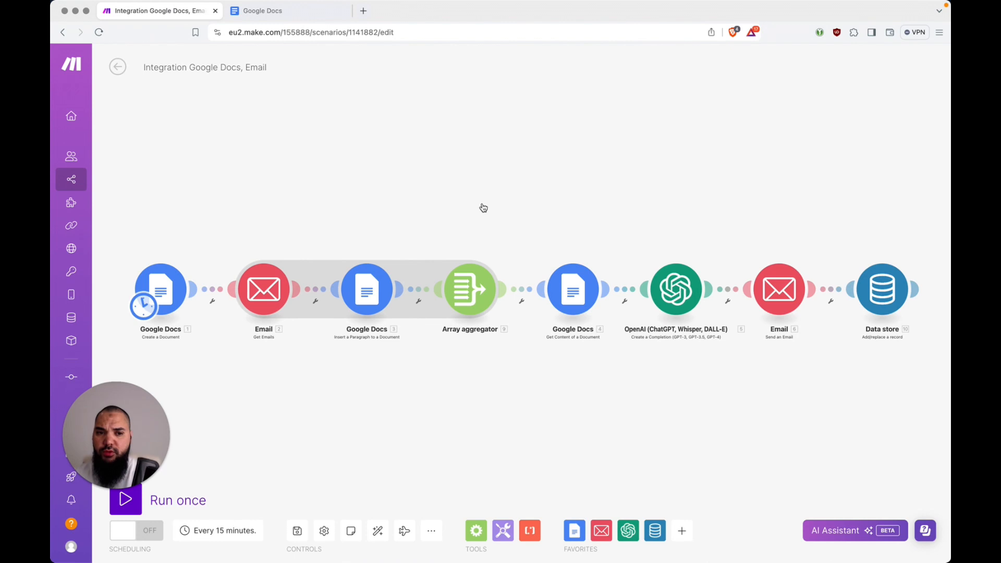
{"action": "left_click", "coordinate": [128, 502]}
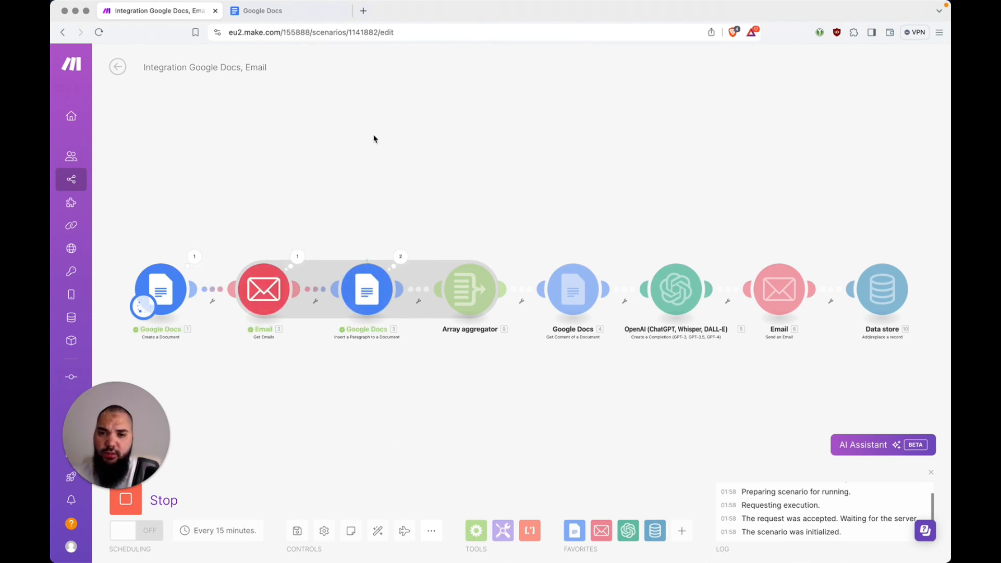
{"action": "key", "text": "ctrl+Tab"}
{"action": "key", "text": "ctrl+shift+Tab"}
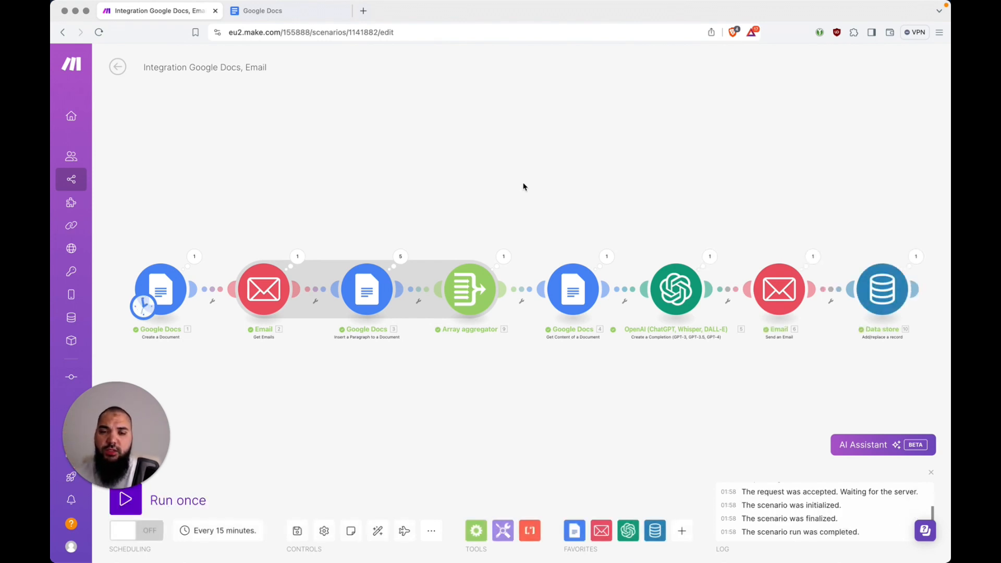
Open the newest Newsletter Draft Needs Approval email, comparing it with the earlier 00:15 one
{"action": "key", "text": "super+Tab"}
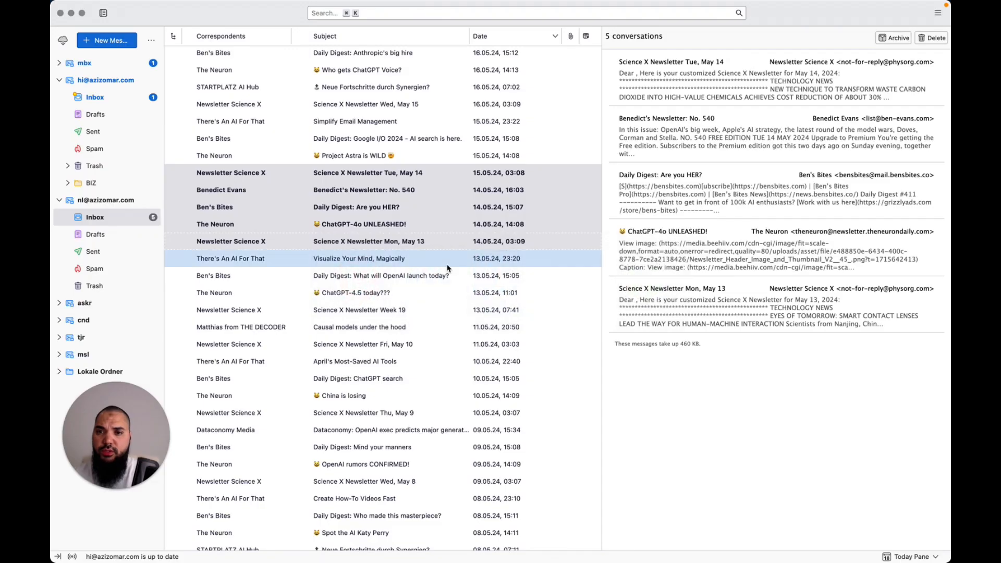
{"action": "left_click", "coordinate": [94, 97]}
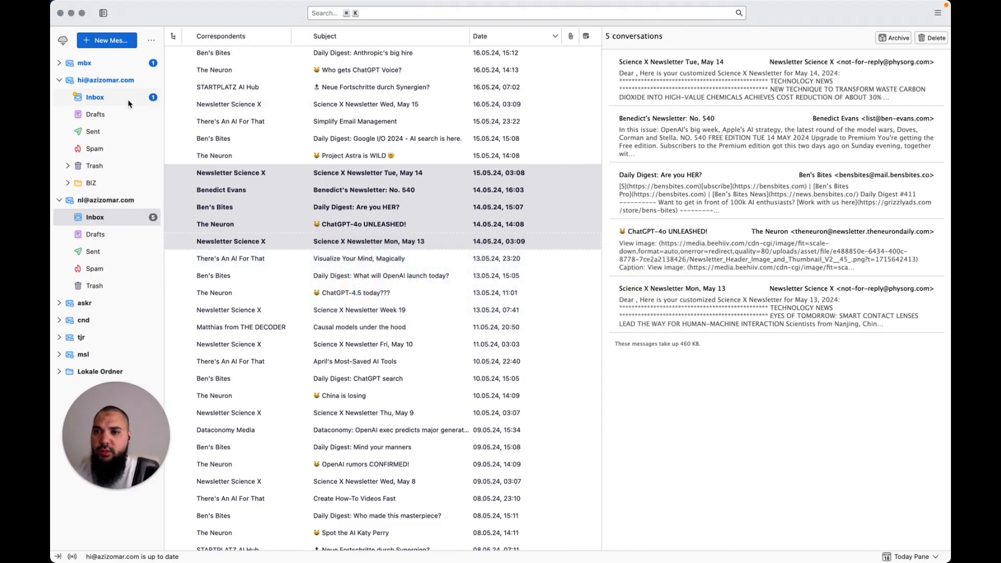
{"action": "left_click", "coordinate": [362, 89]}
{"action": "left_click", "coordinate": [386, 55]}
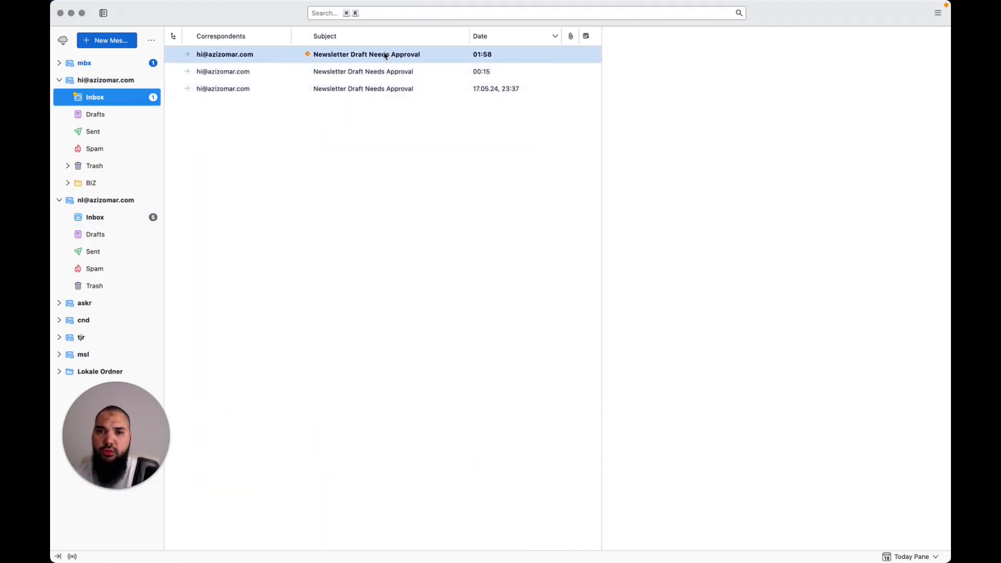
{"action": "left_click", "coordinate": [385, 55]}
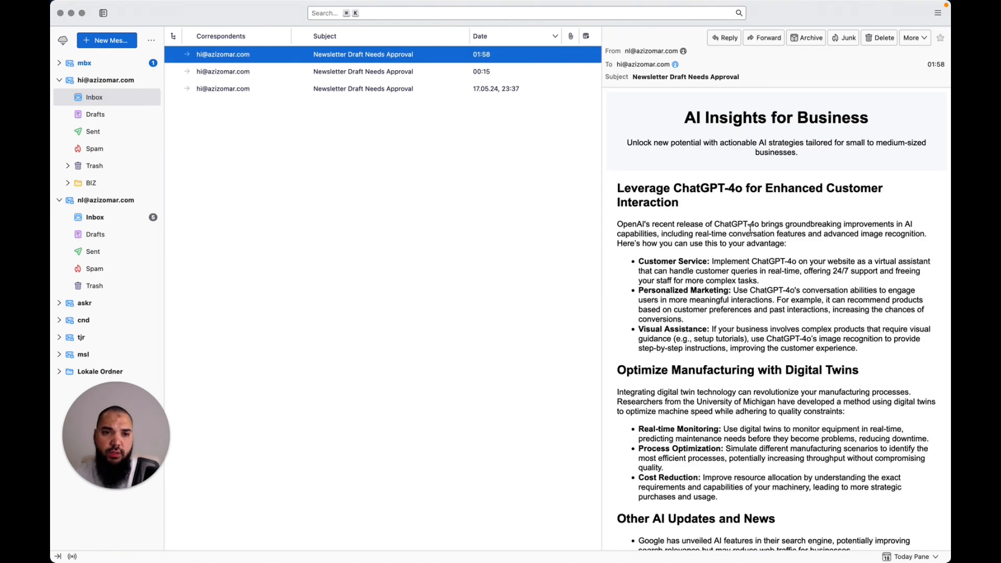
{"action": "scroll", "coordinate": [798, 230], "scroll_direction": "down", "scroll_amount": 5}
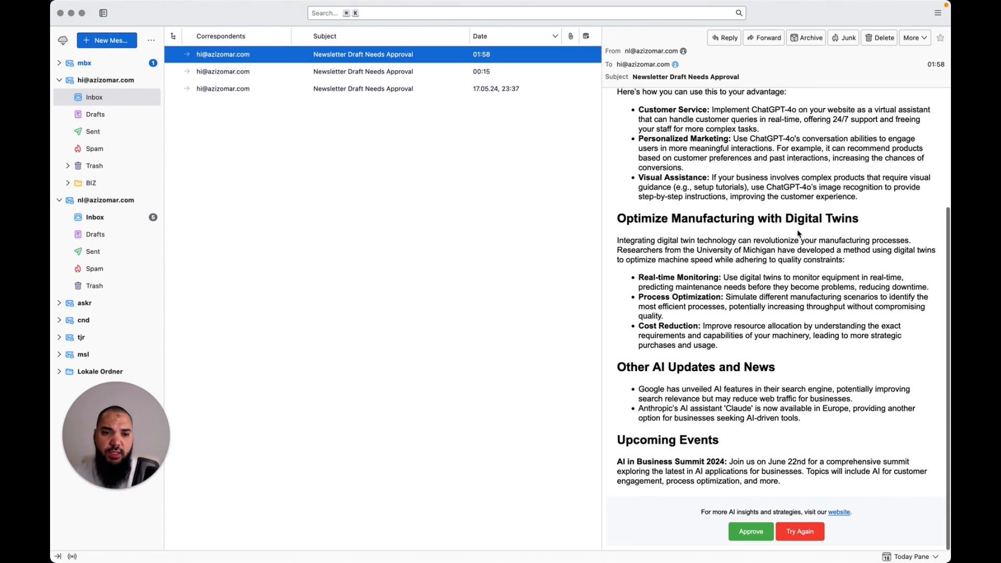
{"action": "scroll", "coordinate": [745, 218], "scroll_direction": "up", "scroll_amount": 5}
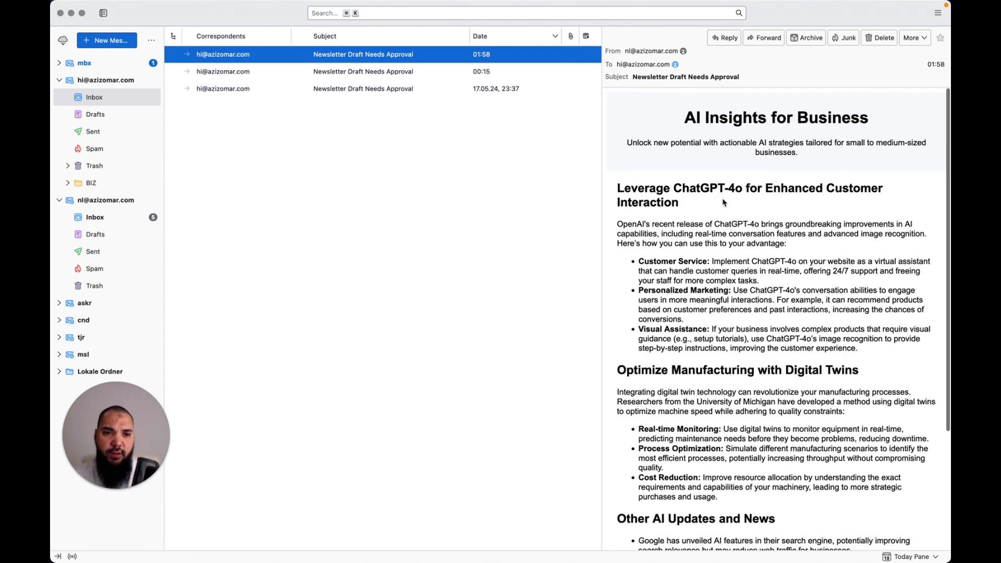
{"action": "left_click", "coordinate": [478, 75]}
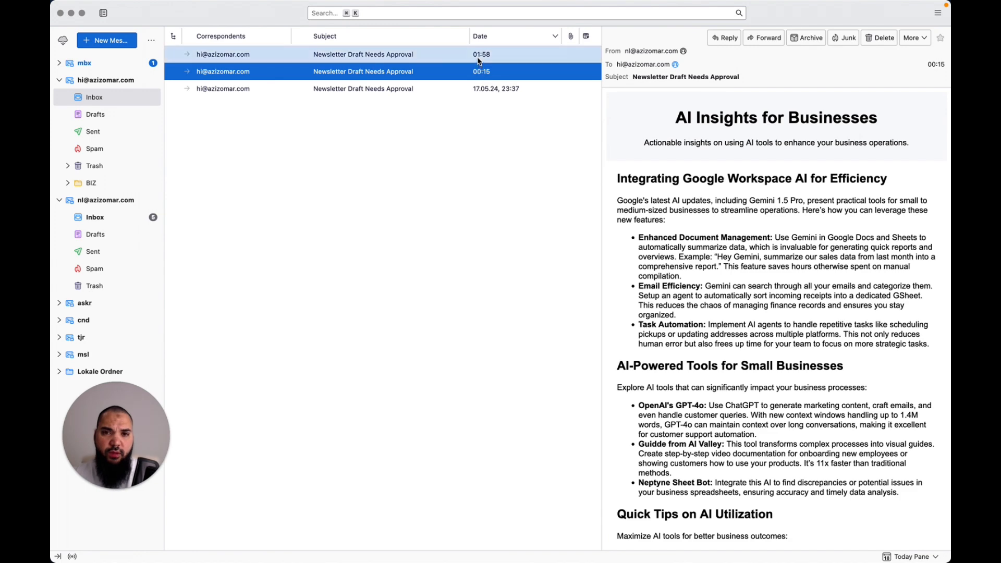
{"action": "left_click", "coordinate": [479, 61]}
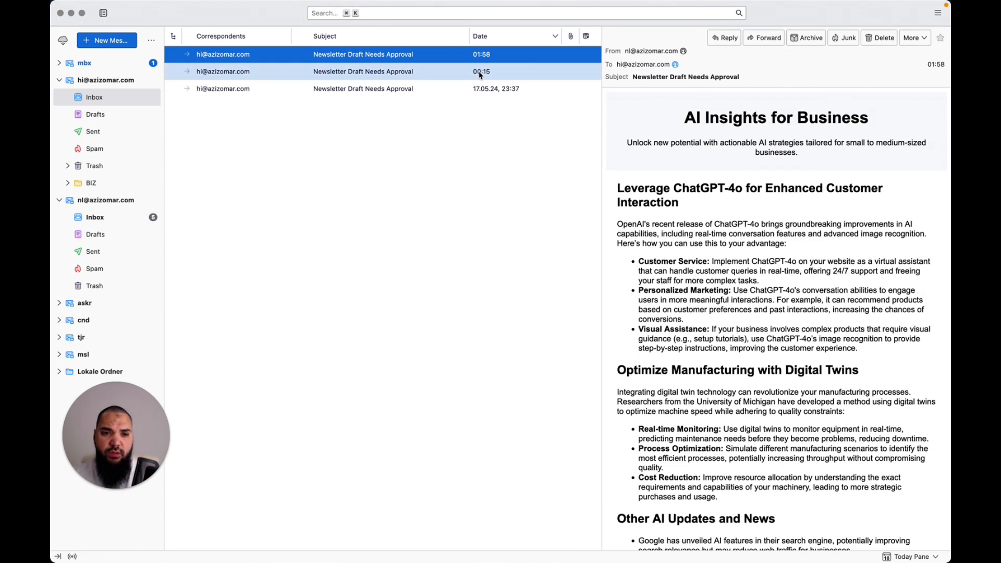
Approve the newsletter draft from the bottom of the email
{"action": "scroll", "coordinate": [720, 308], "scroll_direction": "down", "scroll_amount": 3}
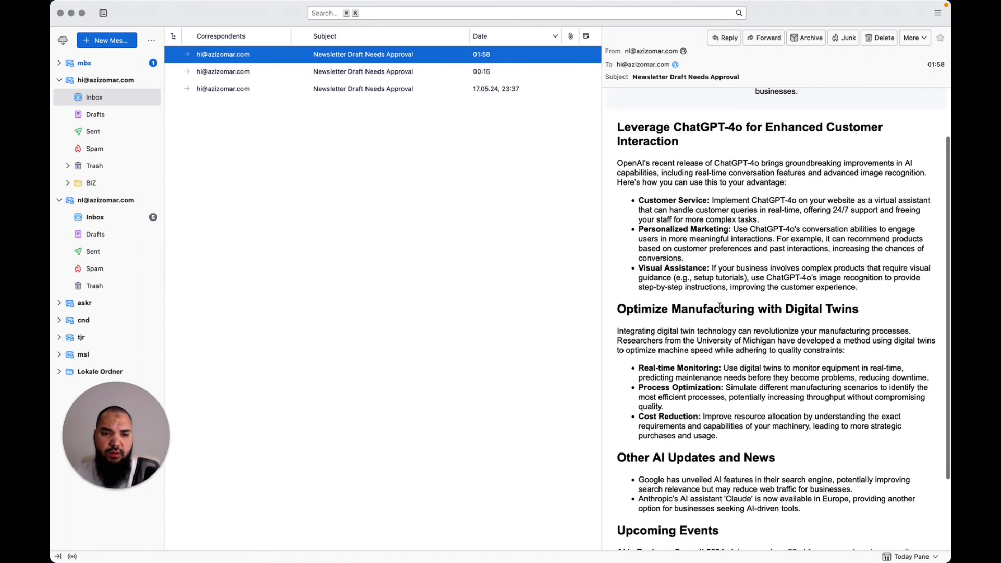
{"action": "scroll", "coordinate": [720, 308], "scroll_direction": "down", "scroll_amount": 4}
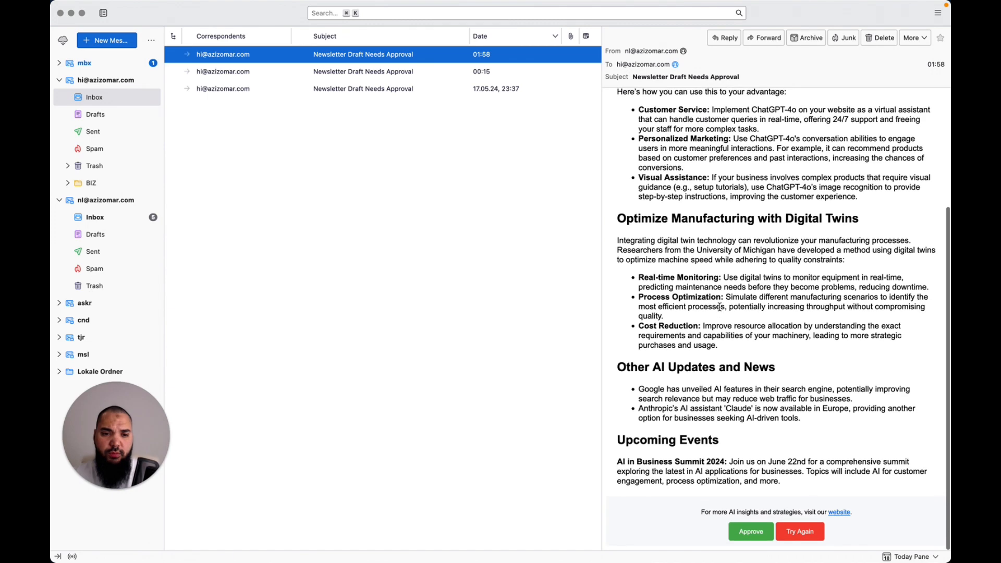
{"action": "left_click", "coordinate": [751, 532]}
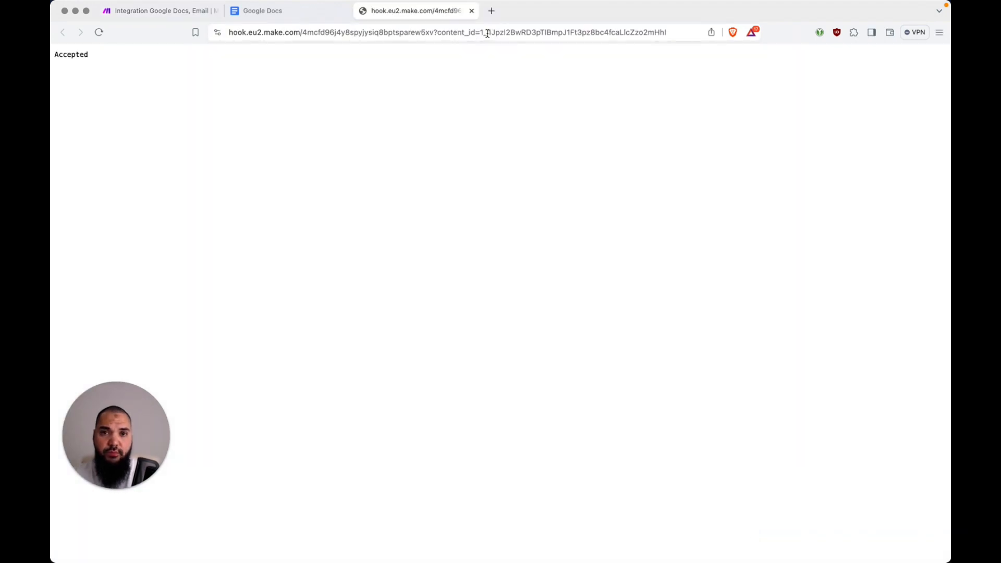
Select the content_id parameter and its value in the webhook page's address to inspect them
{"action": "left_click", "coordinate": [441, 32]}
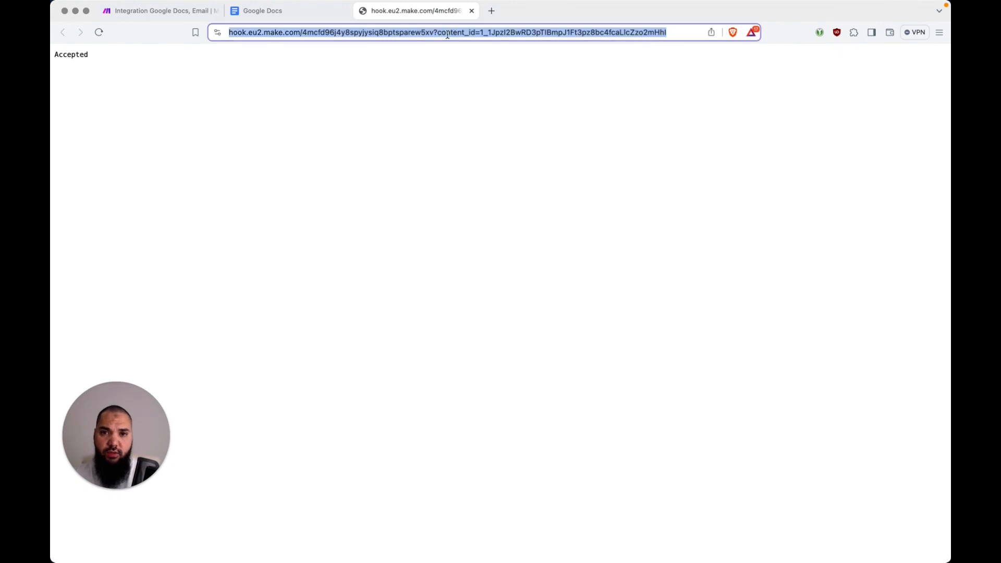
{"action": "left_click", "coordinate": [447, 33]}
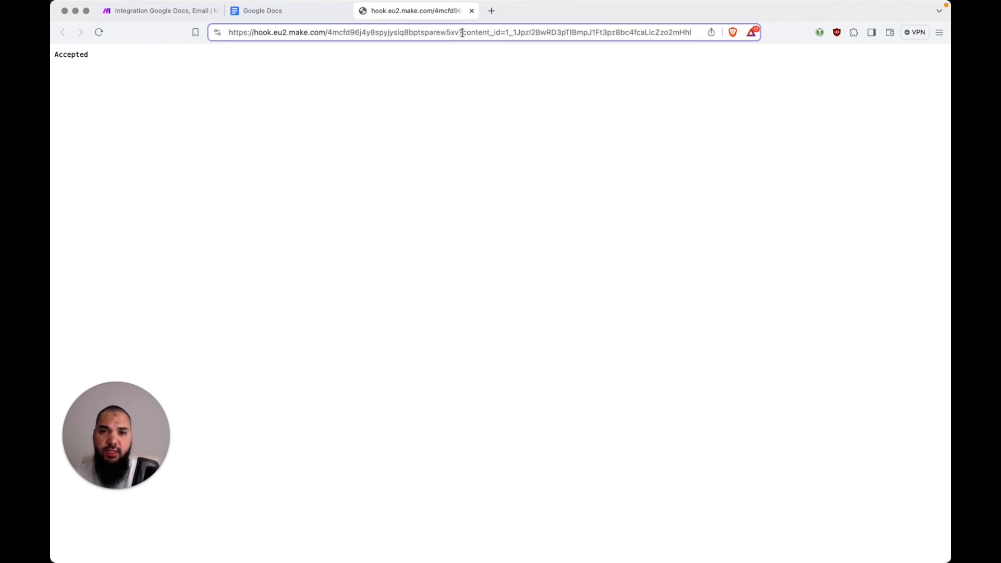
{"action": "left_click_drag", "start_coordinate": [462, 33], "coordinate": [492, 33]}
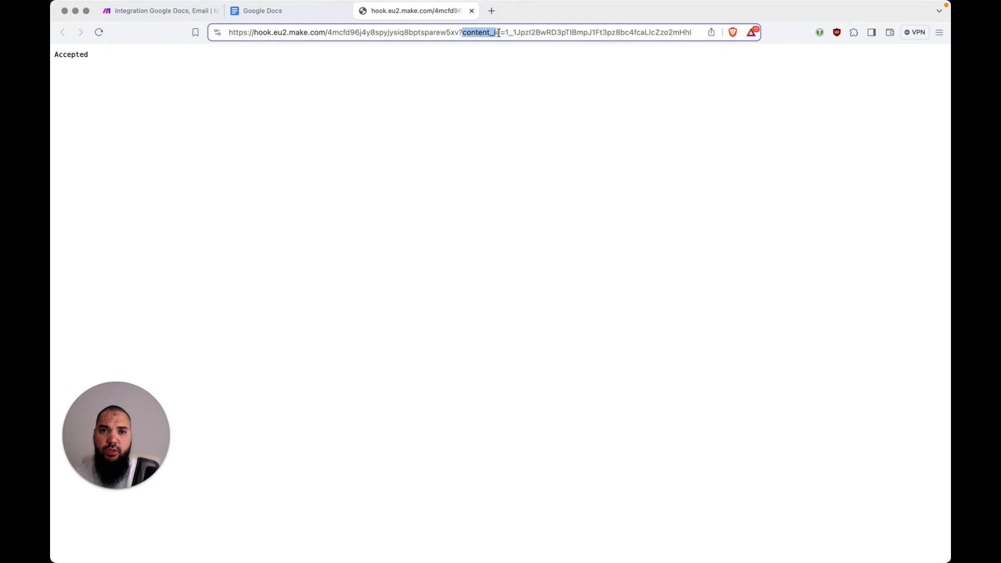
{"action": "key", "text": "shift+Right"}
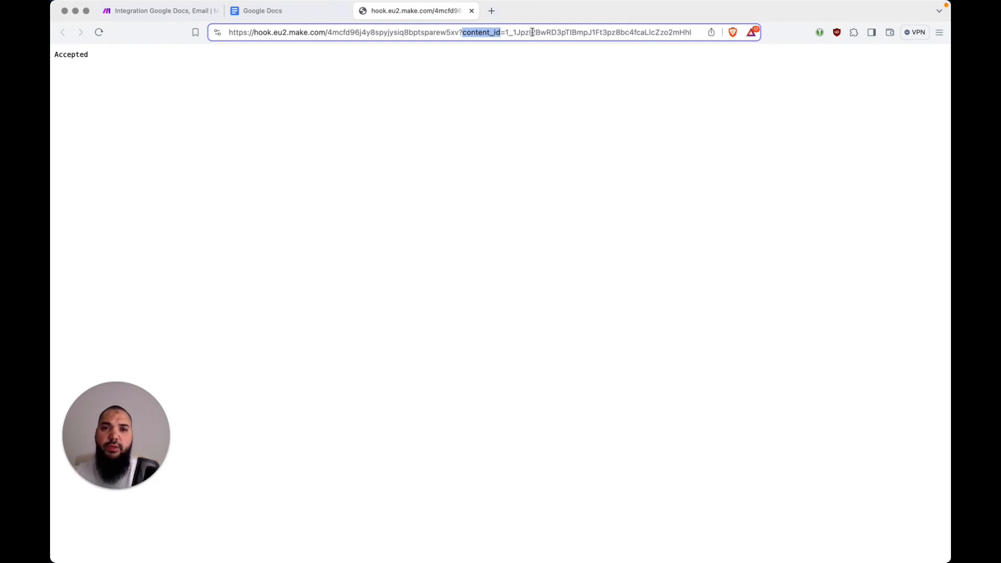
{"action": "key", "text": "Right"}
{"action": "key", "text": "shift+super+Right"}
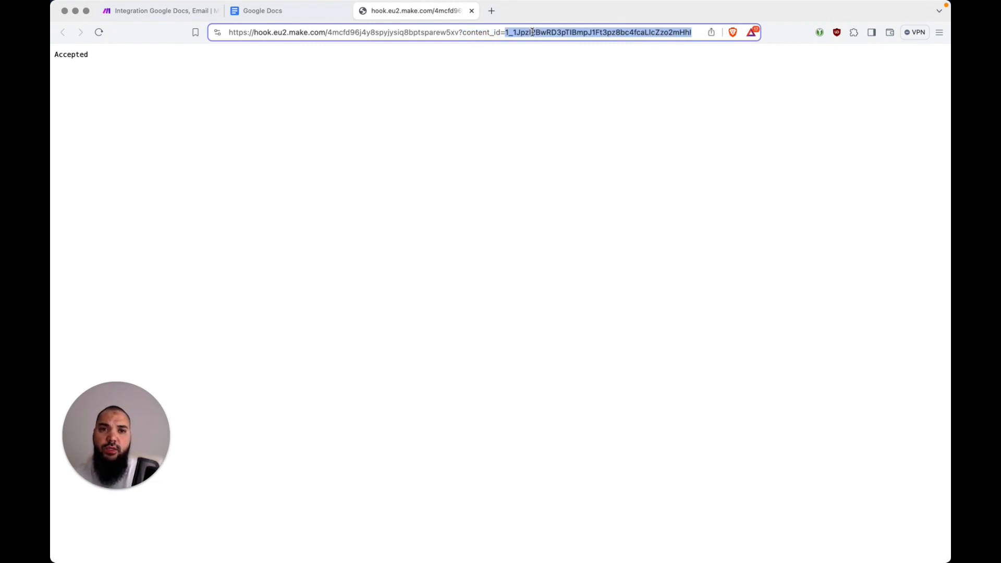
{"action": "left_click", "coordinate": [590, 177]}
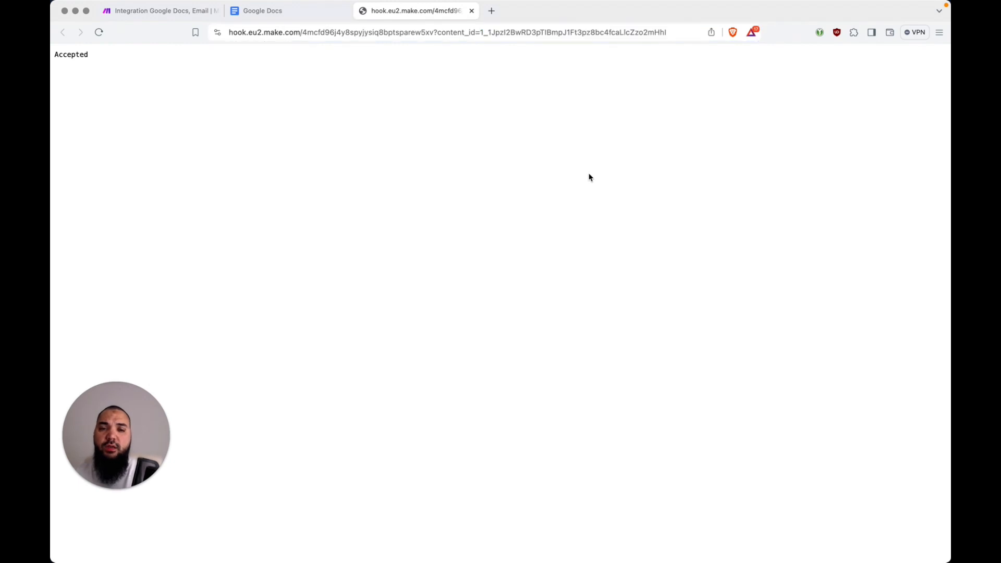
Close the webhook page, open Integration Webhooks and view its successful 01:59:07 run
{"action": "key", "text": "super+w"}
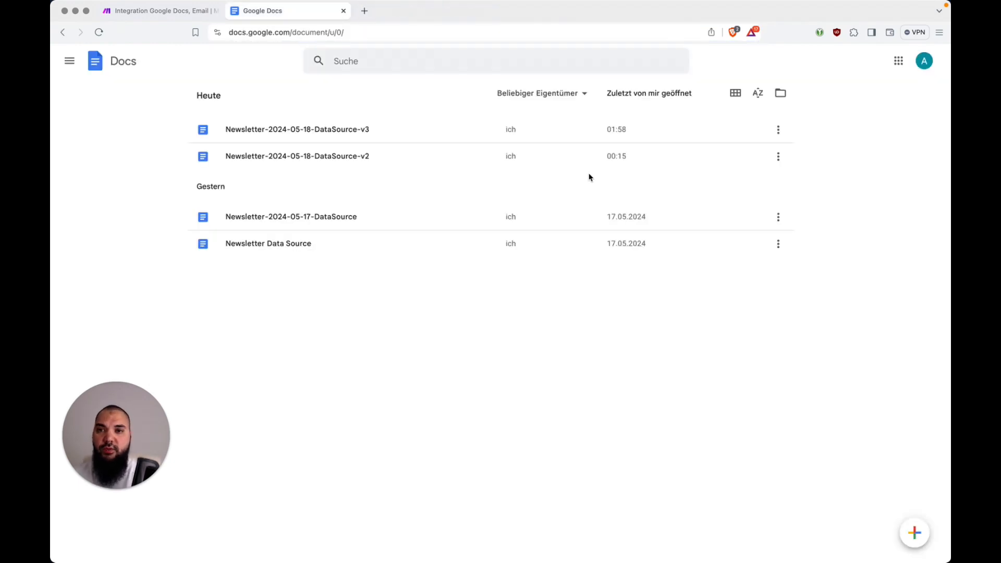
{"action": "key", "text": "ctrl+shift+Tab"}
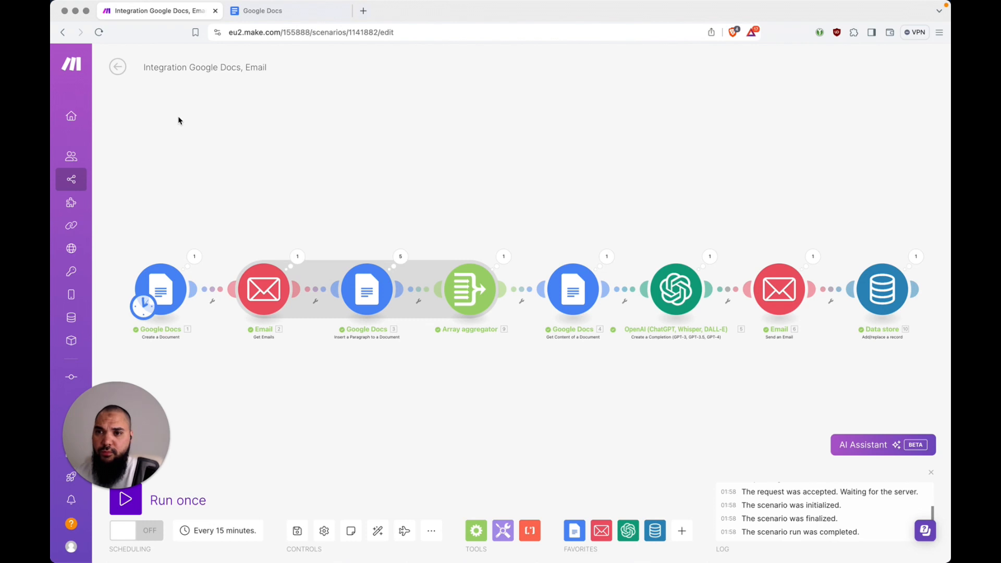
{"action": "left_click", "coordinate": [118, 68]}
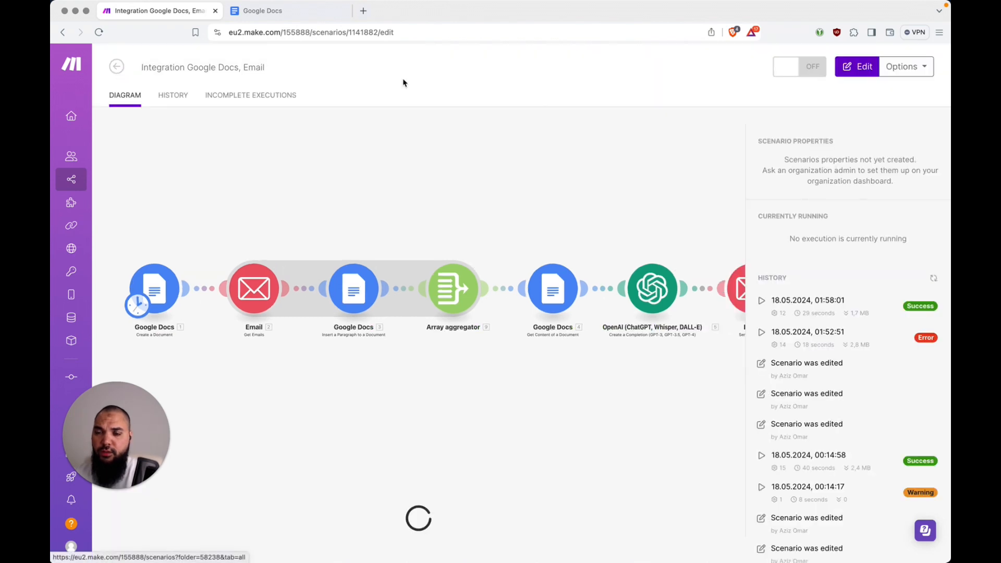
{"action": "left_click", "coordinate": [120, 69]}
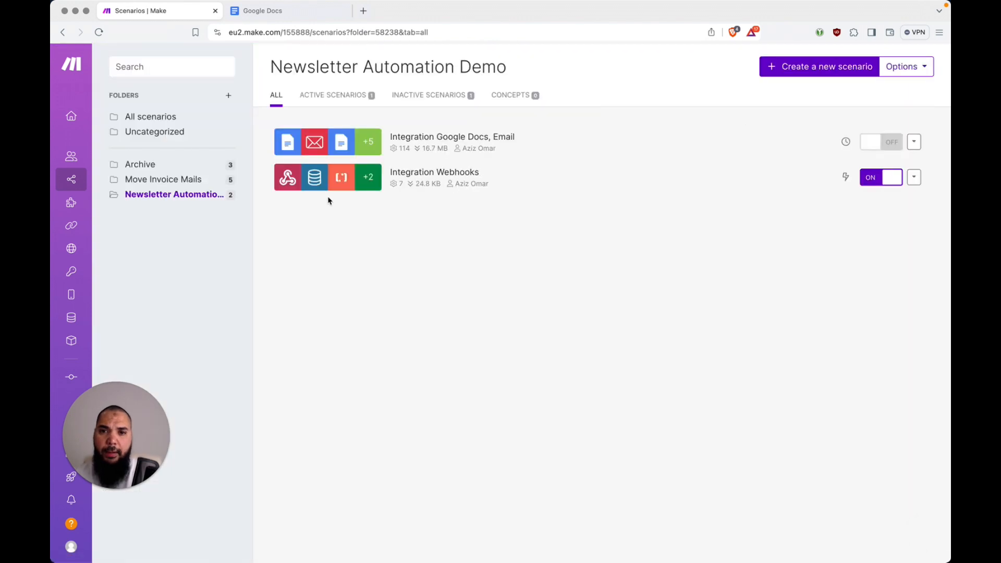
{"action": "left_click", "coordinate": [464, 181]}
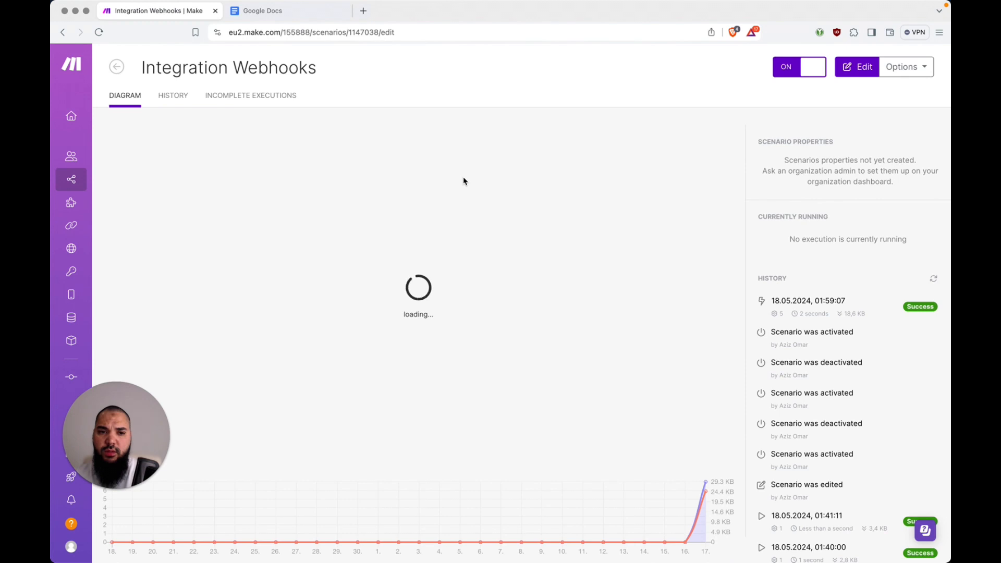
{"action": "left_click", "coordinate": [921, 309]}
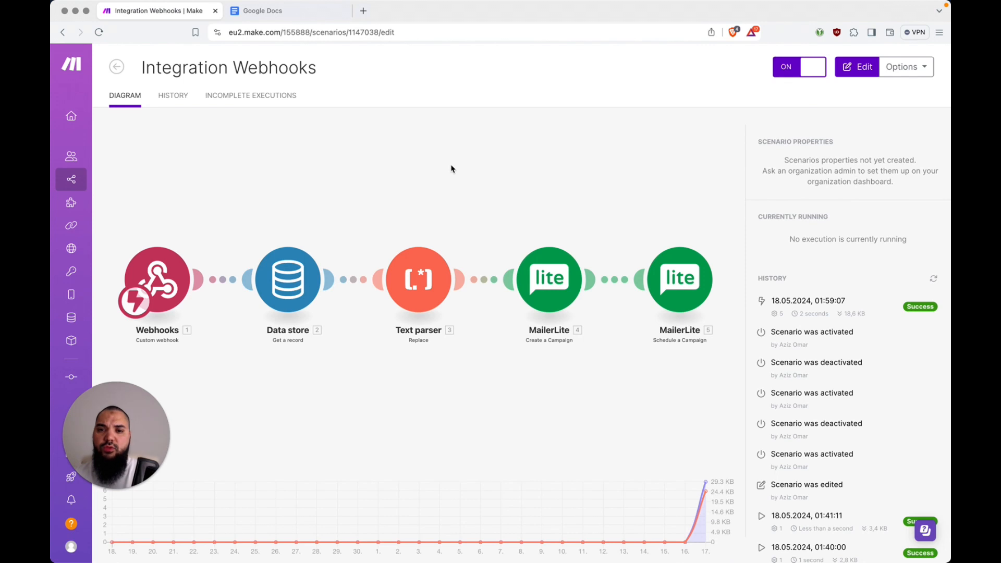
Open MailerLite's campaigns page and show the Outbox of scheduled campaigns
{"action": "key", "text": "super+t"}
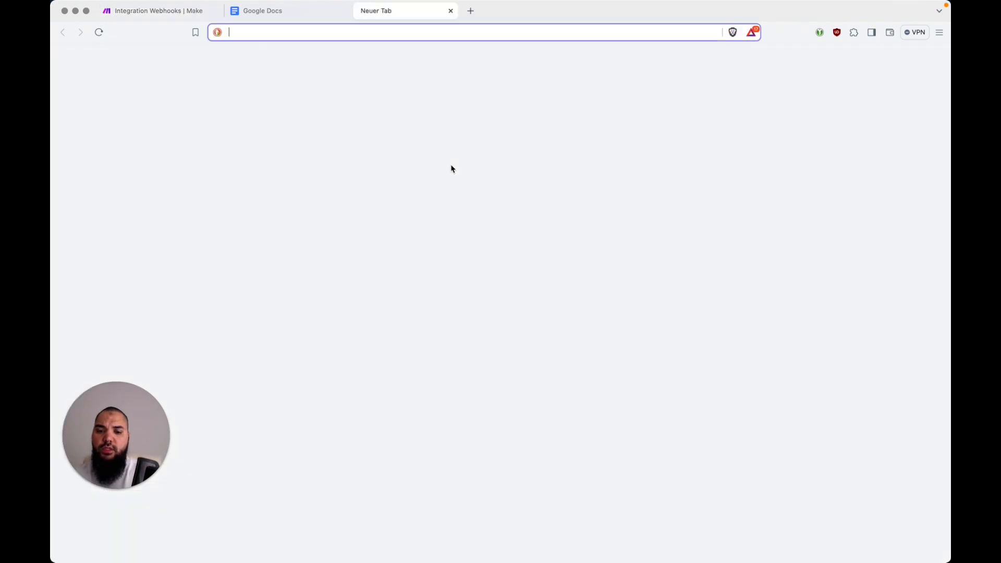
{"action": "type", "text": "mailer"}
{"action": "key", "text": "Down"}
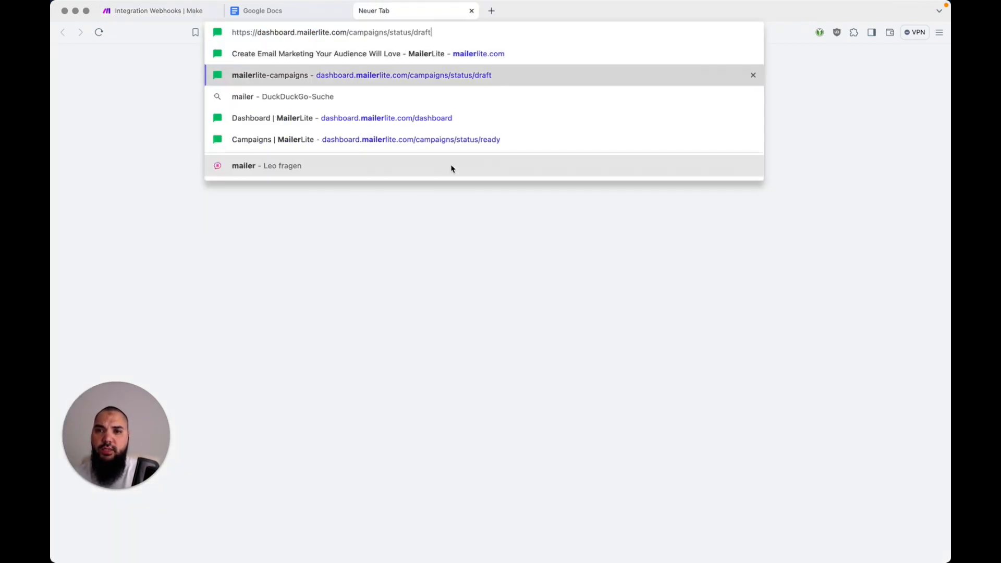
{"action": "key", "text": "Return"}
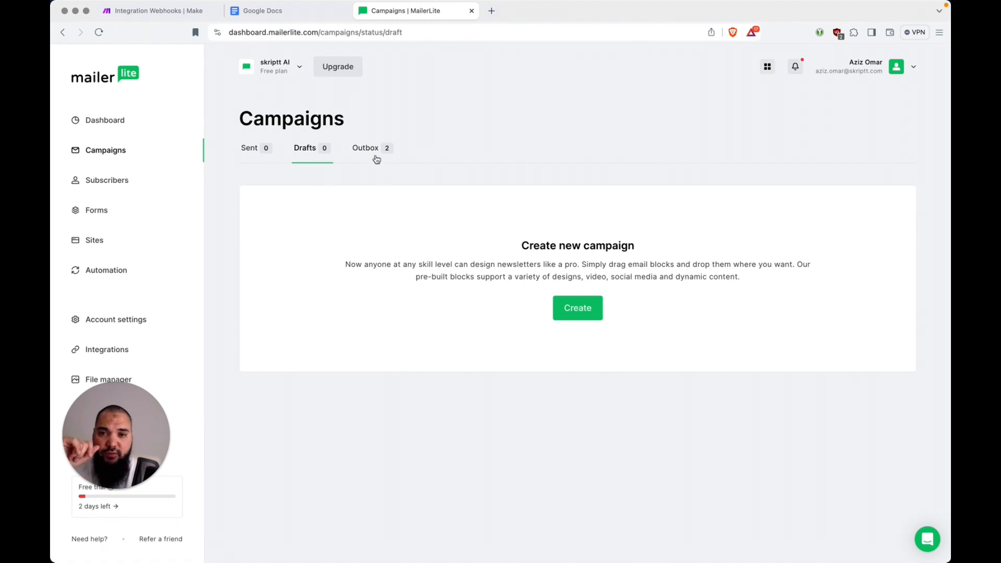
{"action": "left_click", "coordinate": [369, 149]}
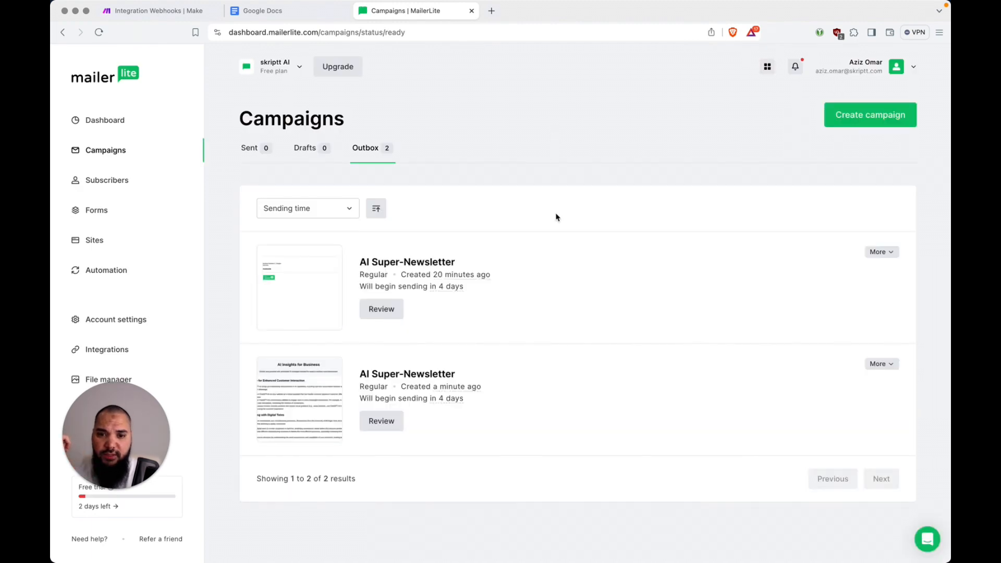
Preview the newest AI Super-Newsletter, sending in 4 days, then close the preview
{"action": "mouse_move", "coordinate": [437, 395]}
{"action": "mouse_move", "coordinate": [319, 407]}
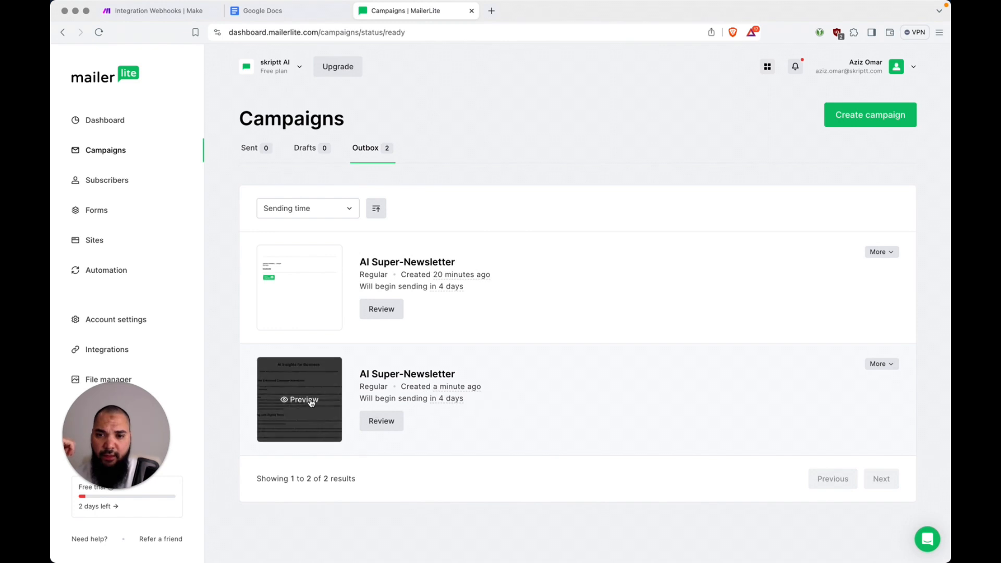
{"action": "left_click", "coordinate": [307, 400]}
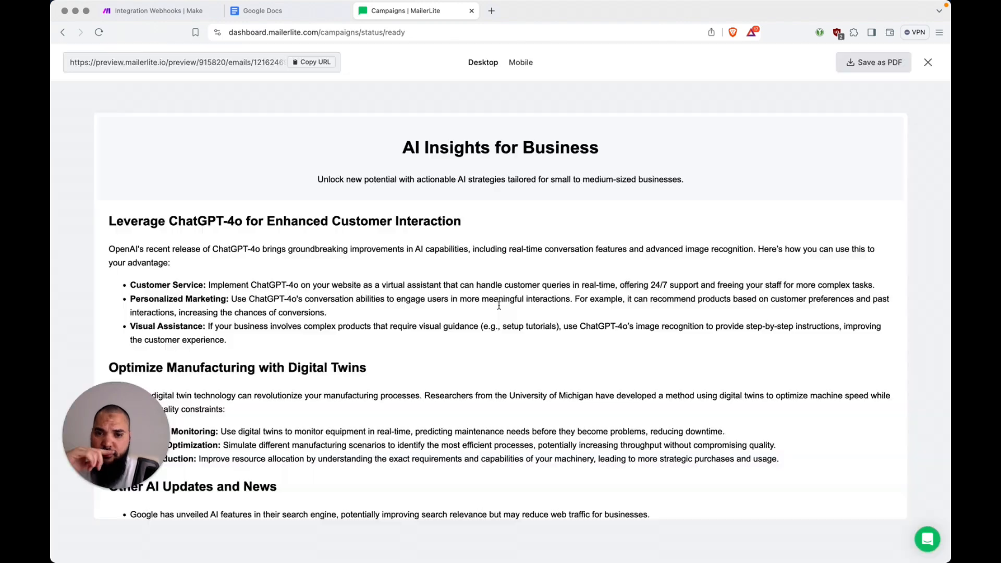
{"action": "scroll", "coordinate": [499, 306], "scroll_direction": "down", "scroll_amount": 10}
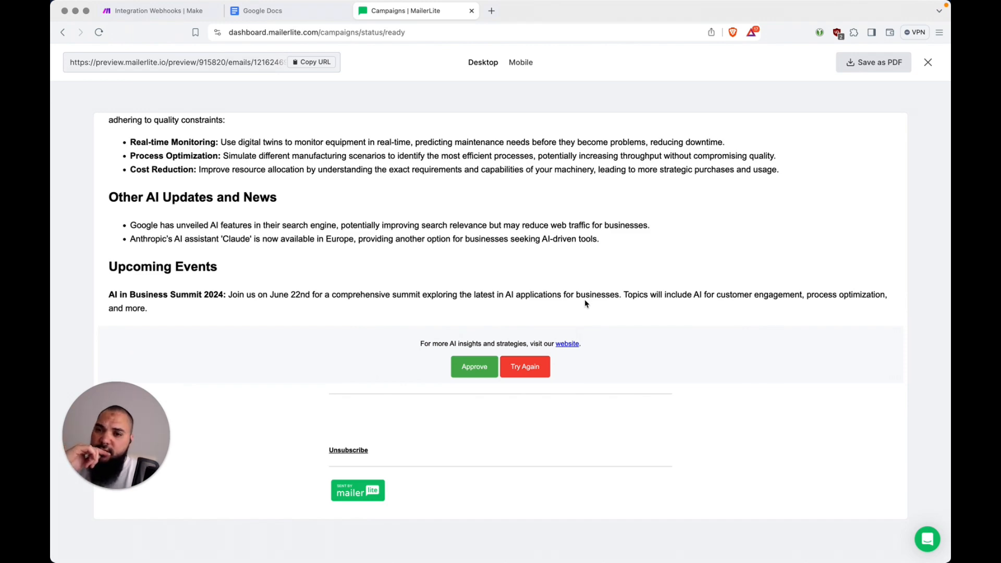
{"action": "scroll", "coordinate": [585, 299], "scroll_direction": "up", "scroll_amount": 6}
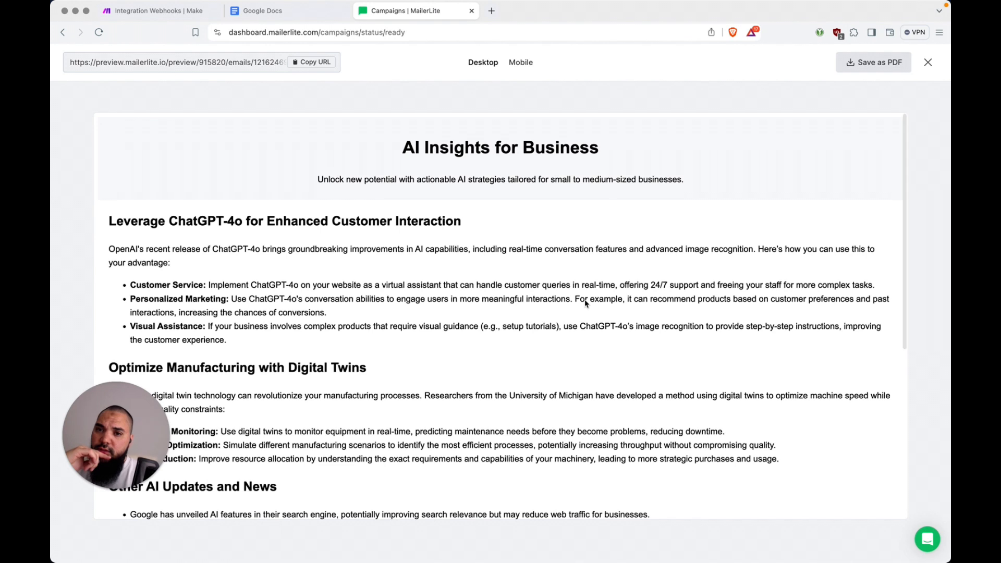
{"action": "left_click", "coordinate": [930, 63]}
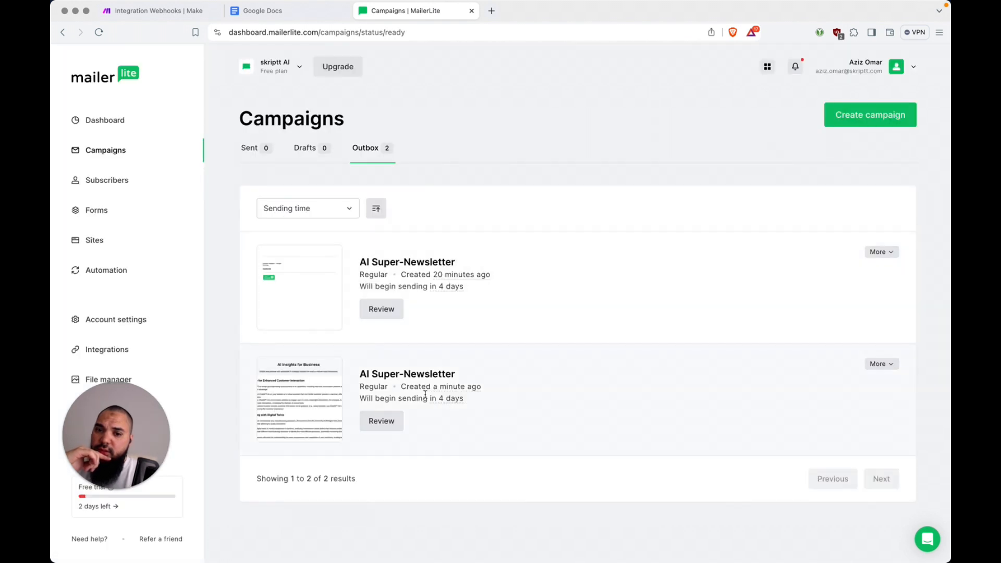
{"action": "mouse_move", "coordinate": [459, 398]}
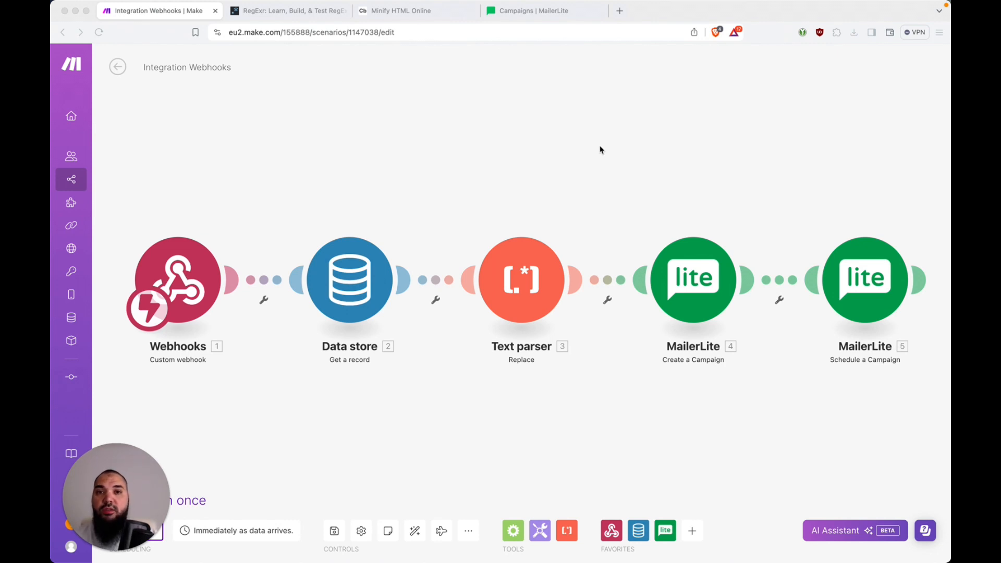
Review the Text parser's footer pattern and replacement, then bring up the RegExr tester tab
{"action": "left_click", "coordinate": [530, 270]}
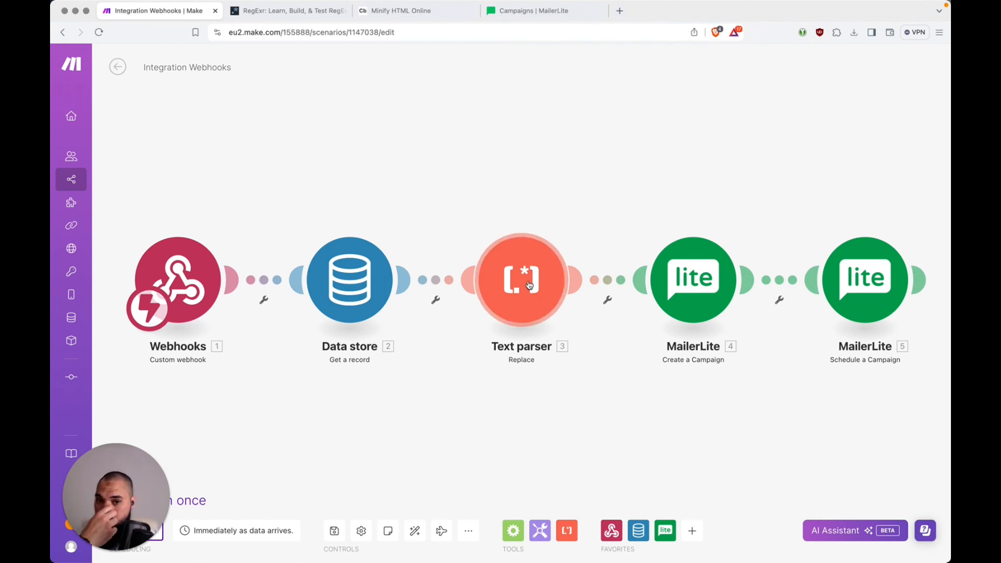
{"action": "left_click", "coordinate": [529, 284]}
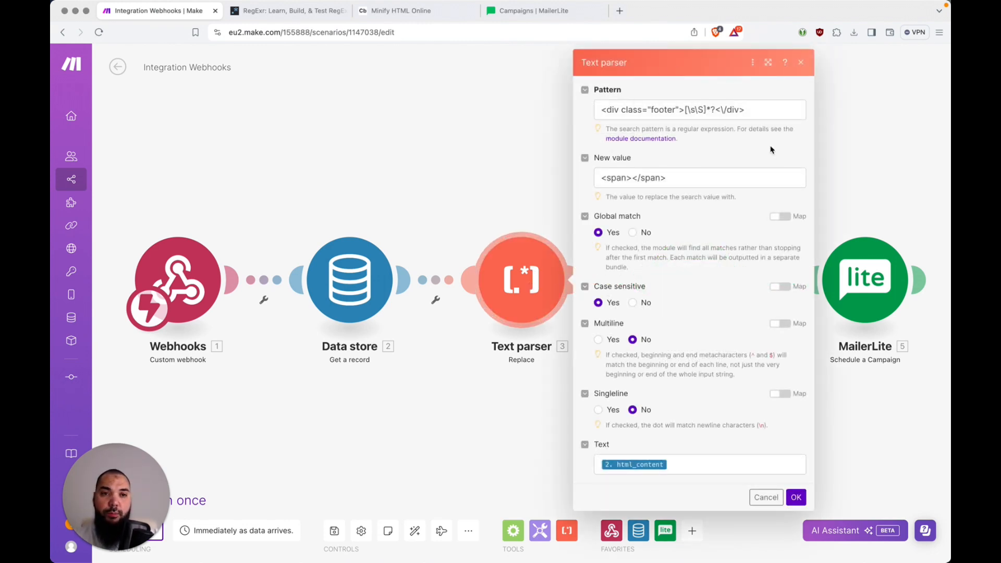
{"action": "left_click", "coordinate": [760, 109]}
{"action": "left_click_drag", "start_coordinate": [760, 109], "coordinate": [619, 110]}
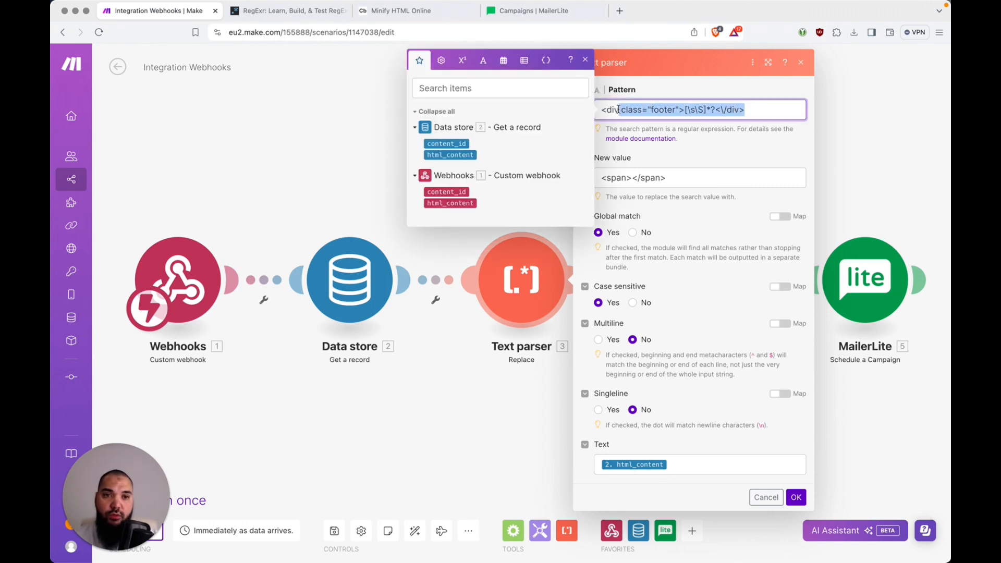
{"action": "left_click", "coordinate": [680, 176]}
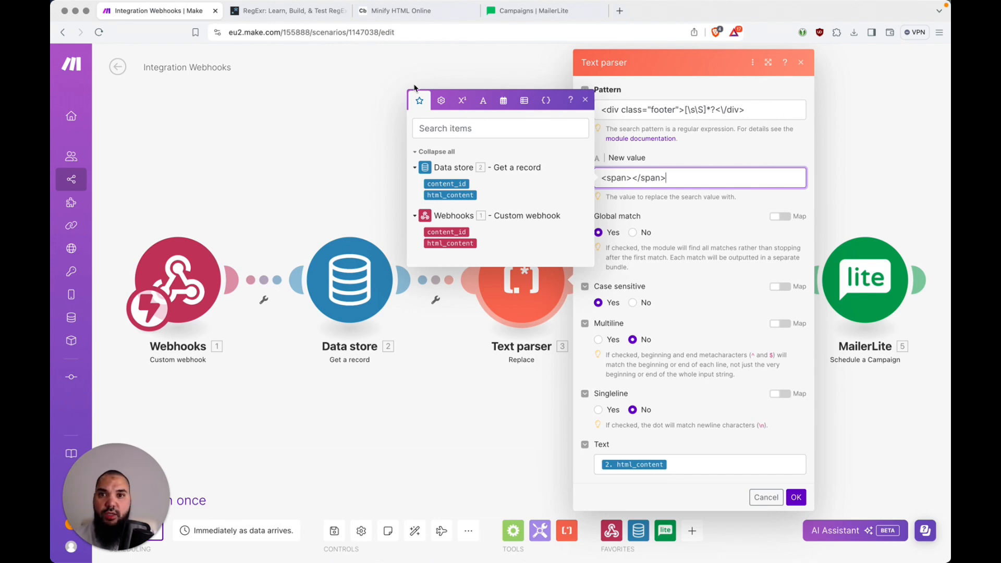
{"action": "left_click", "coordinate": [353, 86]}
{"action": "left_click", "coordinate": [312, 12]}
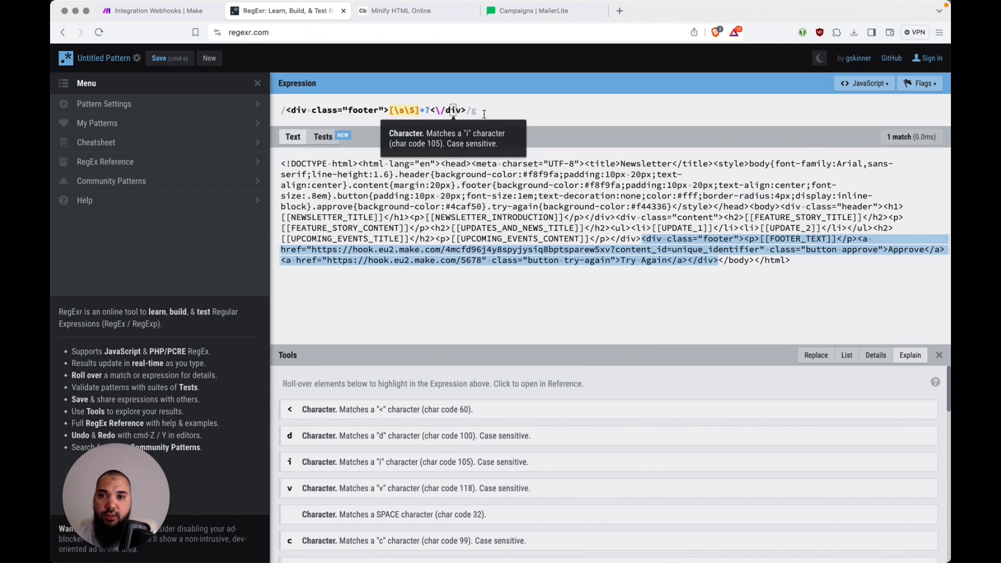
Confirm RegExr's footer pattern matches once, spanning characters 851–1109, then bring up Visual Studio Code
{"action": "left_click_drag", "start_coordinate": [486, 113], "coordinate": [284, 111]}
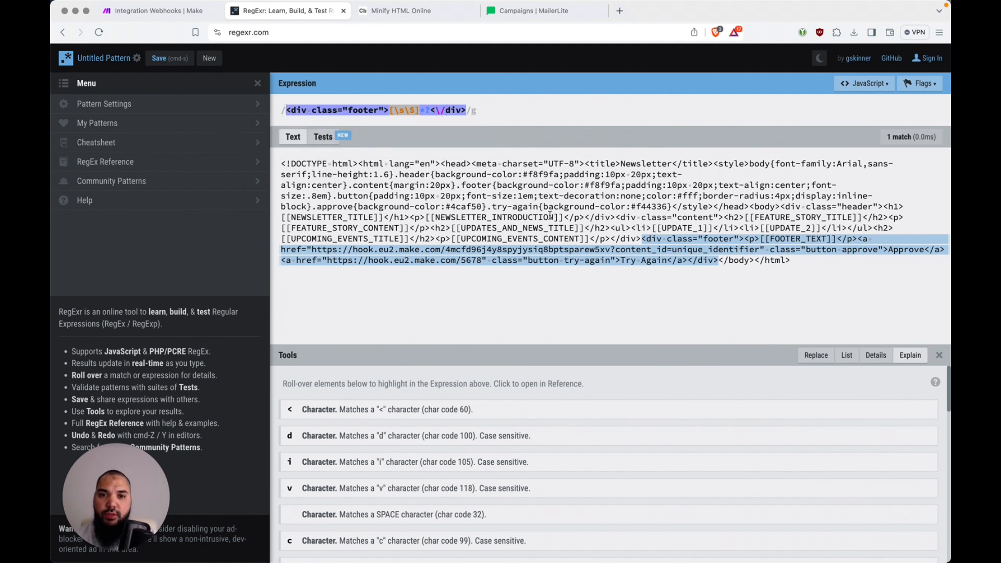
{"action": "left_click", "coordinate": [349, 166]}
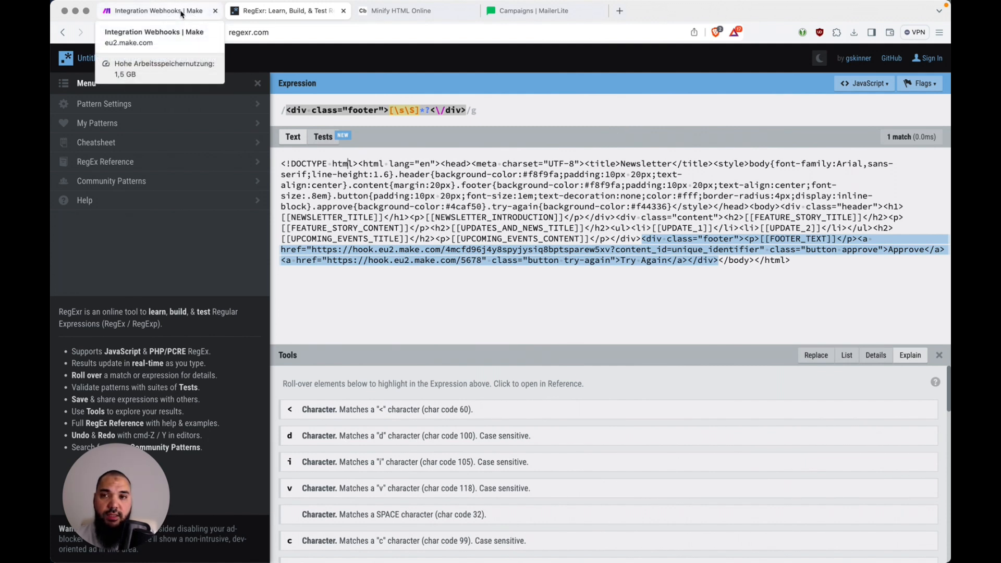
{"action": "key", "text": "super+Tab"}
{"action": "key", "text": "super+Tab"}
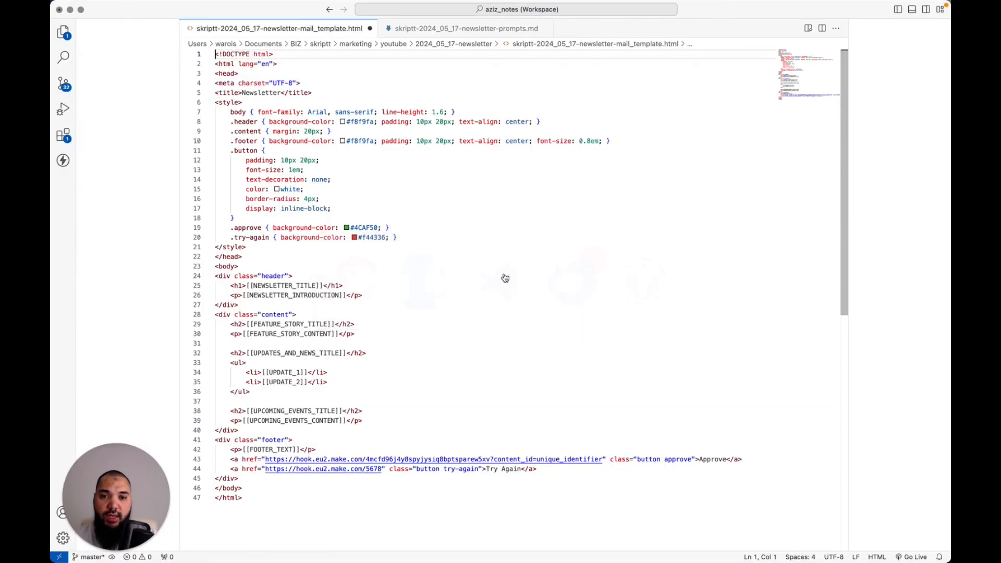
Select the whole newsletter template and inspect the indentation of lines 7 and 8
{"action": "left_click", "coordinate": [465, 189]}
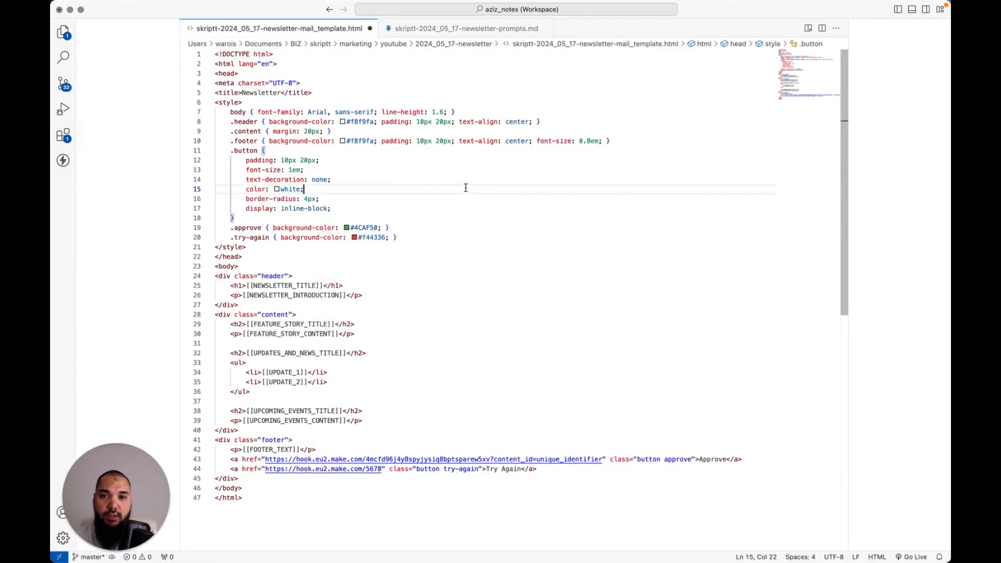
{"action": "key", "text": "super+a"}
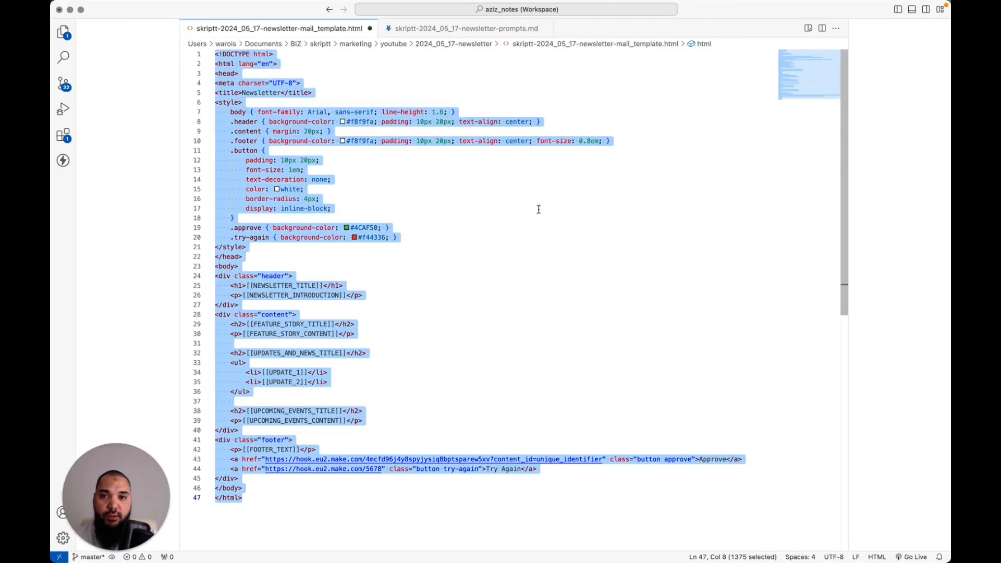
{"action": "left_click", "coordinate": [230, 113]}
{"action": "key", "text": "shift+Home"}
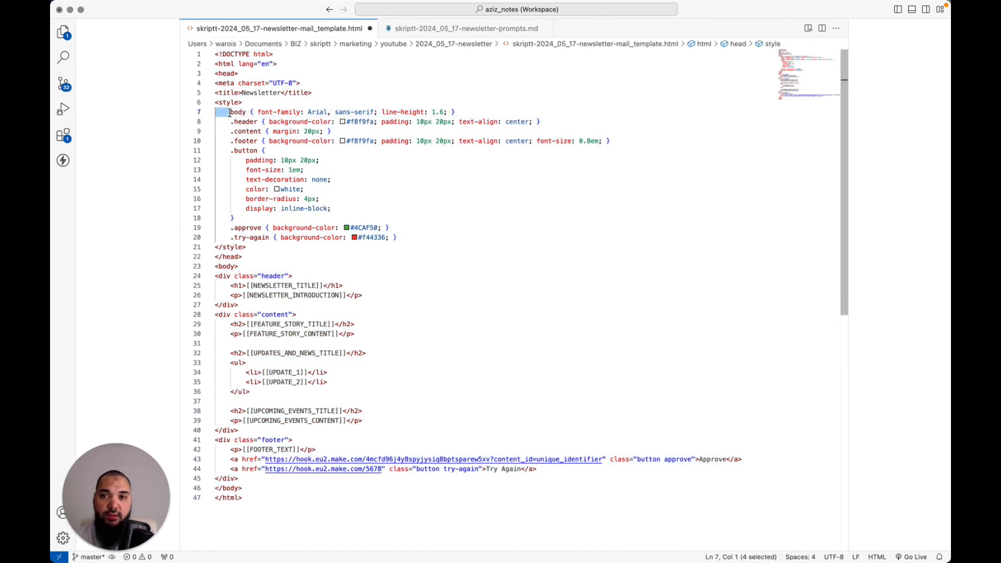
{"action": "left_click", "coordinate": [231, 121]}
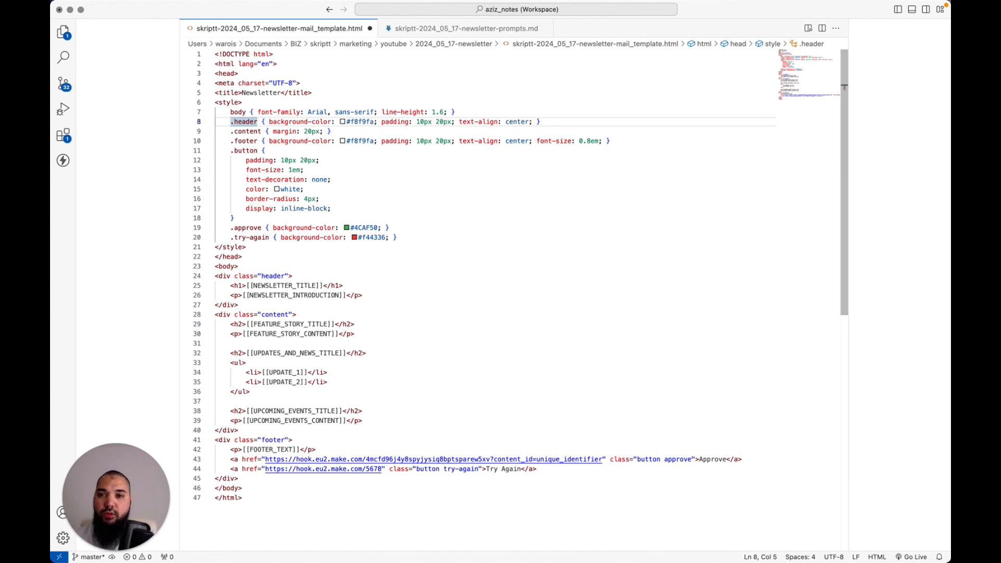
{"action": "key", "text": "shift+Home"}
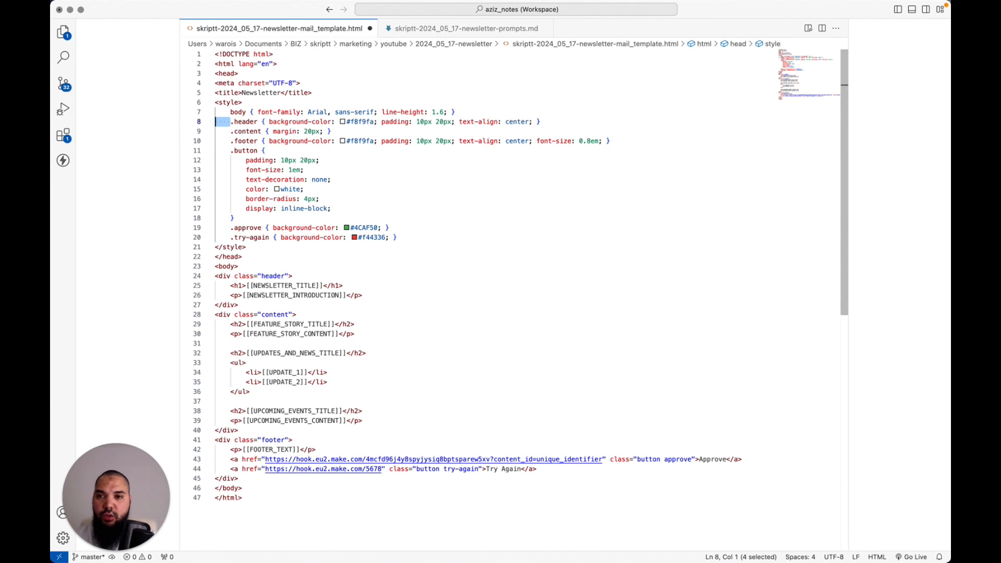
Add and remove a blank first line, leaving the template unchanged, then return to the browser
{"action": "key", "text": "super+Up"}
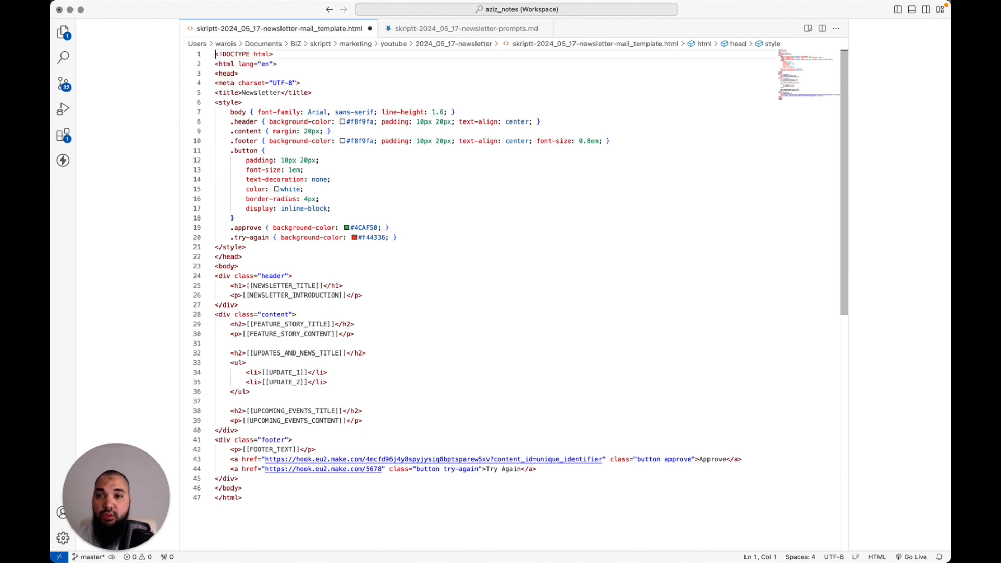
{"action": "key", "text": "Return"}
{"action": "key", "text": "Up"}
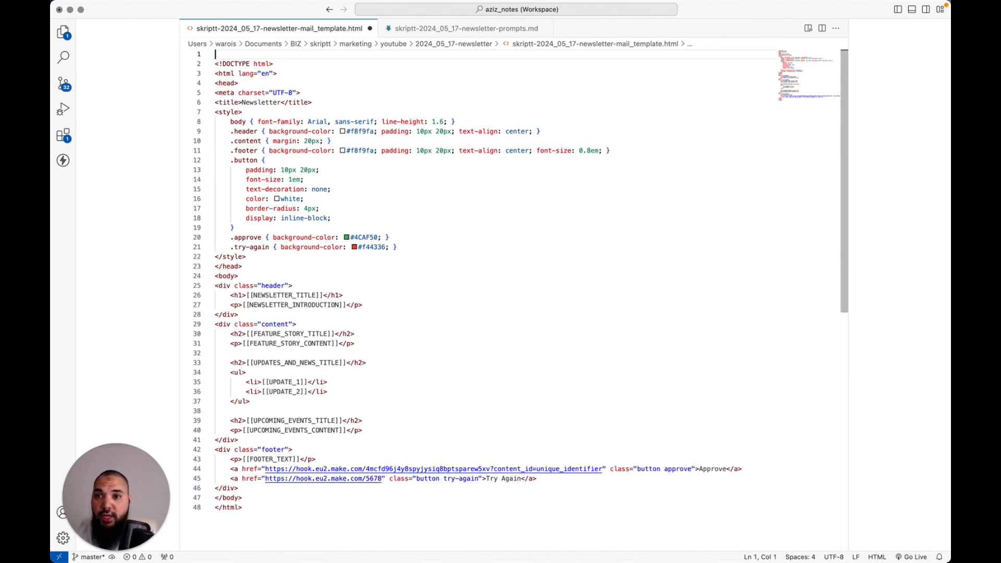
{"action": "key", "text": "Delete"}
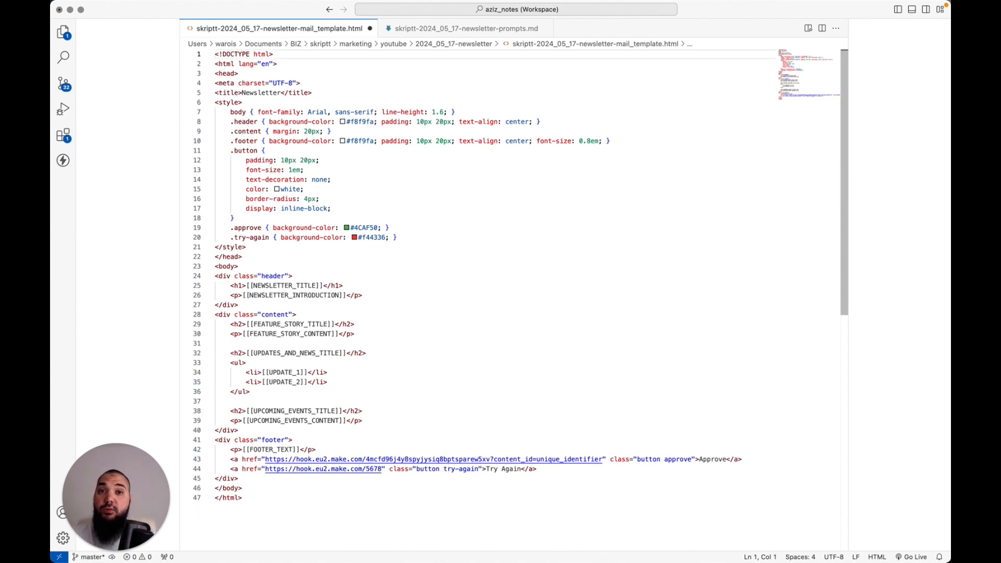
{"action": "key", "text": "Down"}
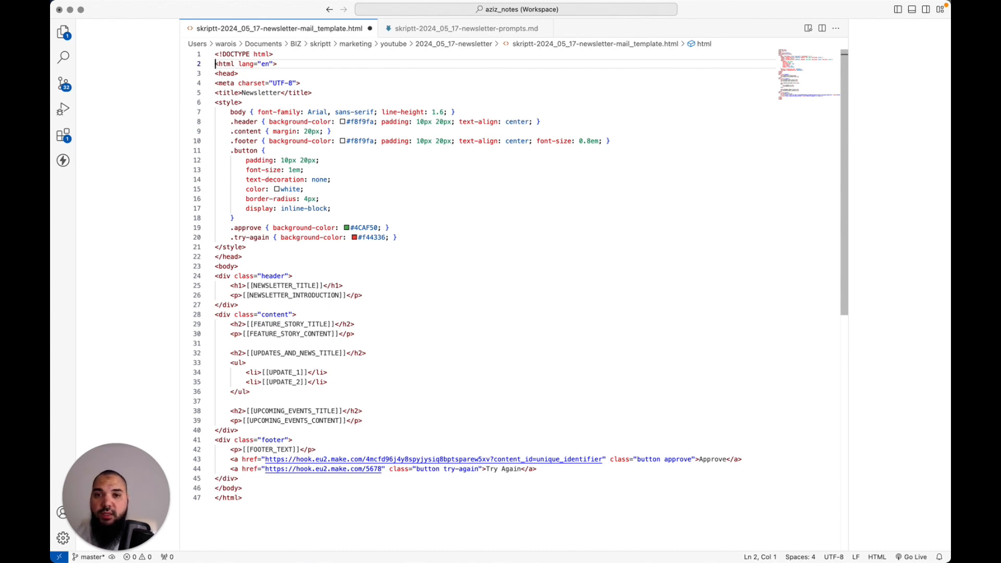
{"action": "key", "text": "super+Tab"}
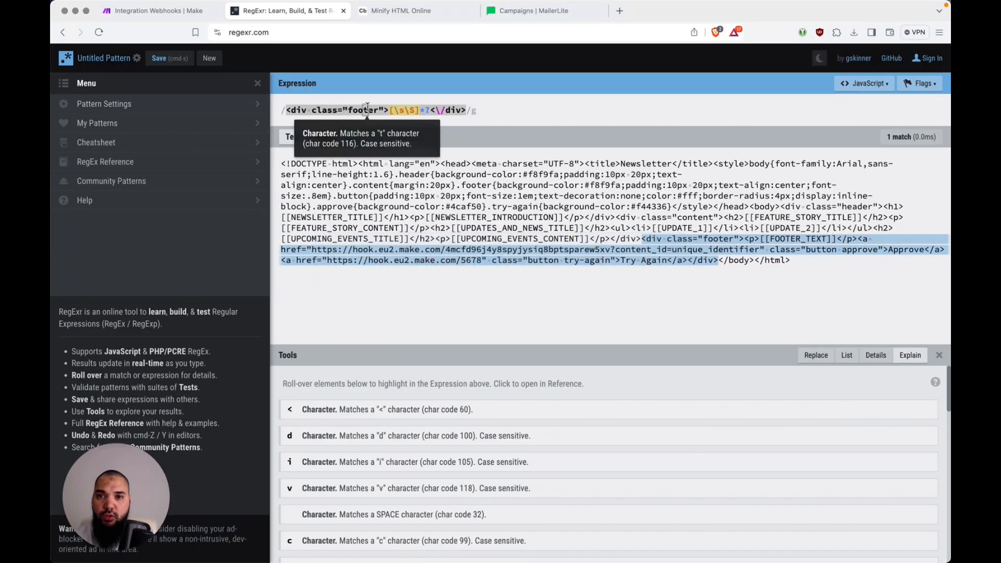
Copy Code Beautify's minified newsletter template, shrunk from 1.39 KB to 1.1 KB, to the clipboard
{"action": "left_click", "coordinate": [437, 16]}
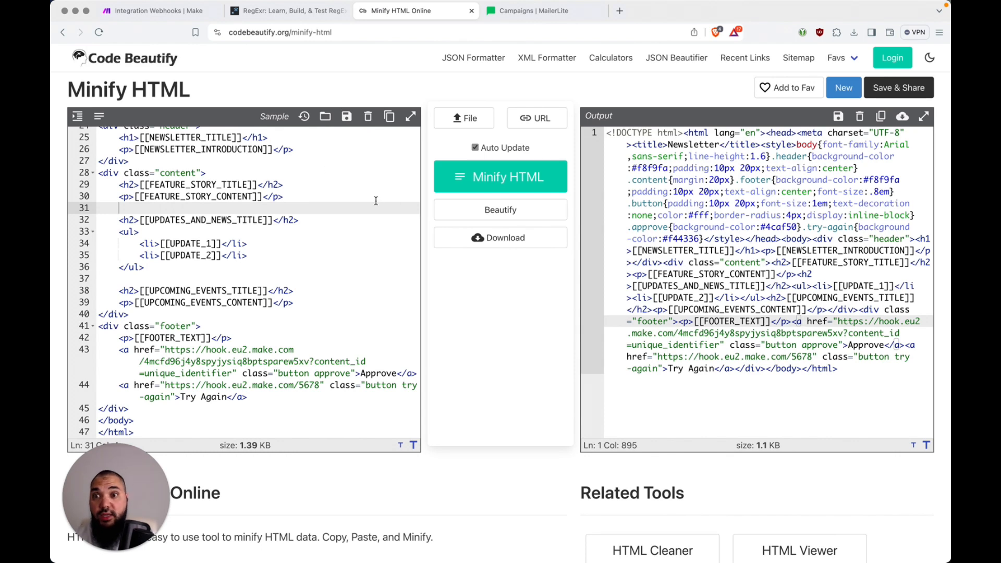
{"action": "scroll", "coordinate": [319, 193], "scroll_direction": "up", "scroll_amount": 6}
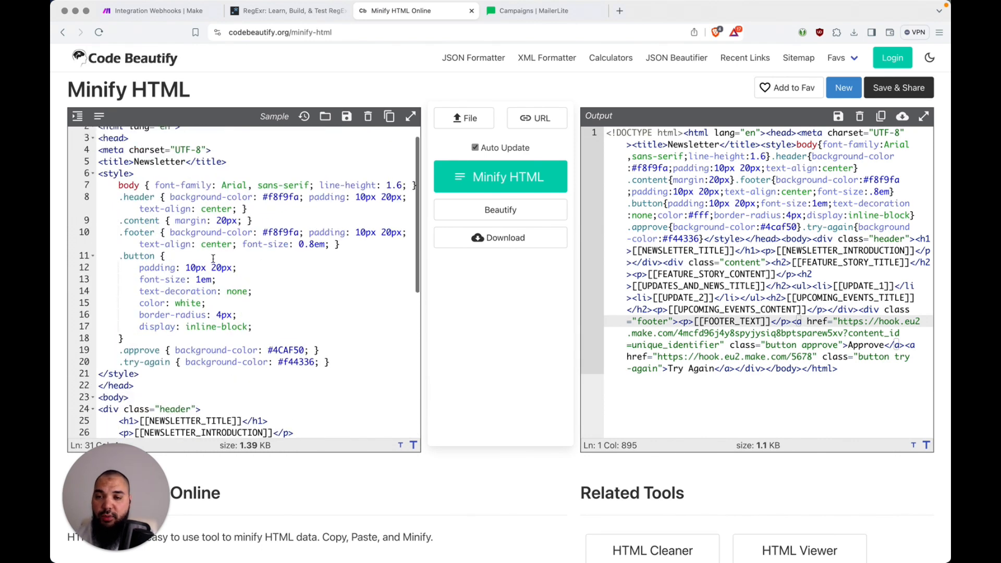
{"action": "left_click", "coordinate": [256, 177]}
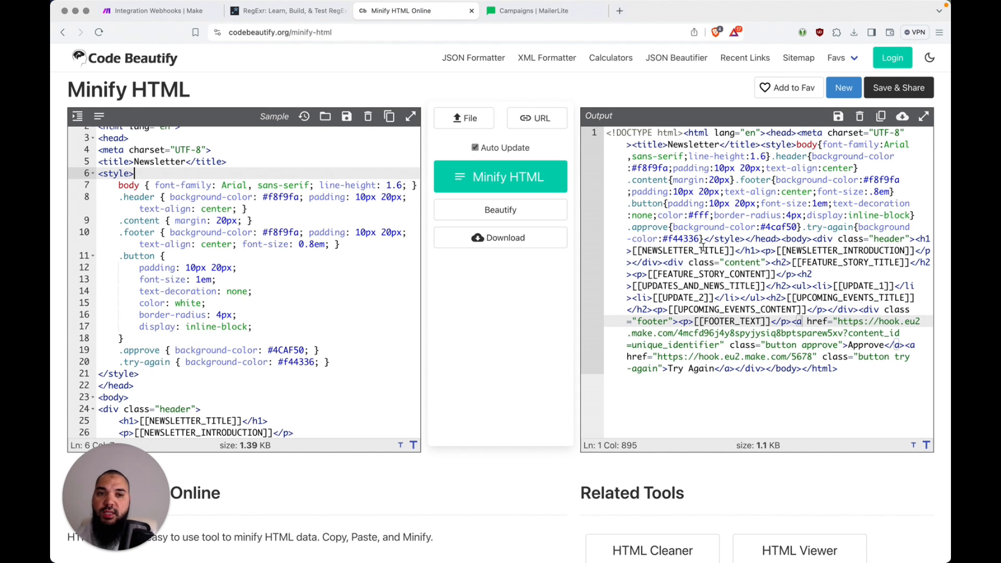
{"action": "left_click", "coordinate": [711, 145]}
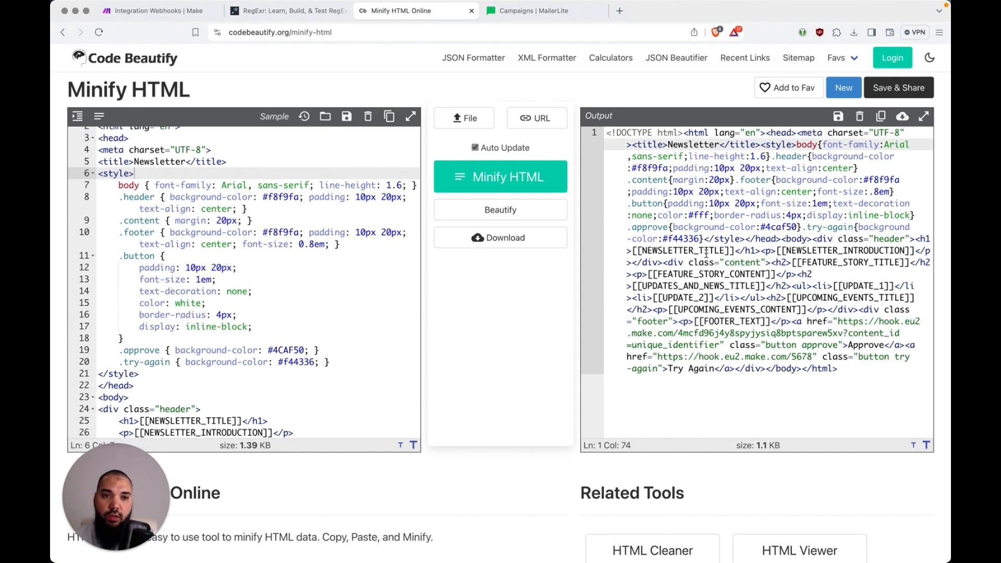
{"action": "left_click", "coordinate": [884, 125]}
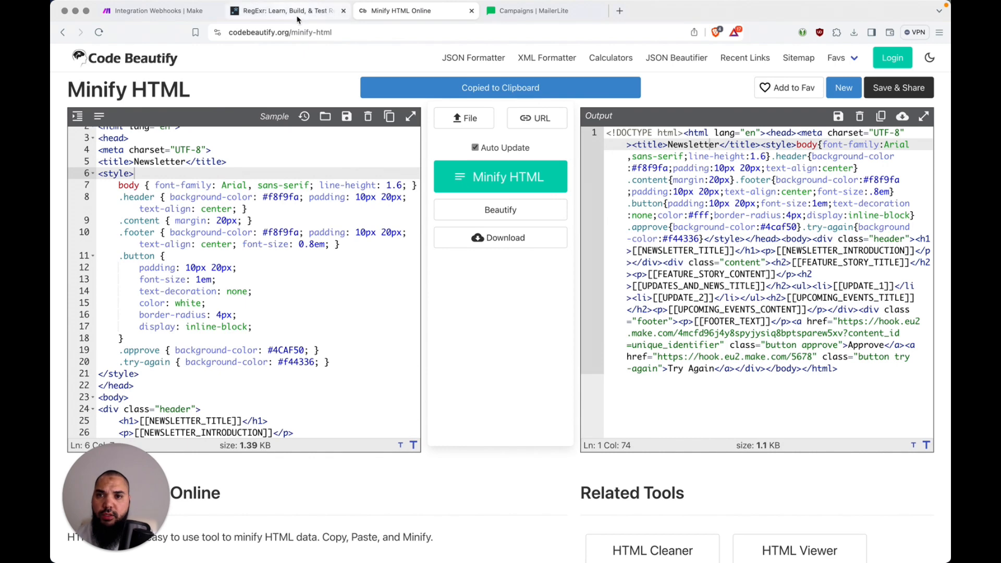
Return to Make's scenario list and open Integration Google Docs, Email with its gpt-4o OpenAI settings
{"action": "left_click", "coordinate": [169, 11]}
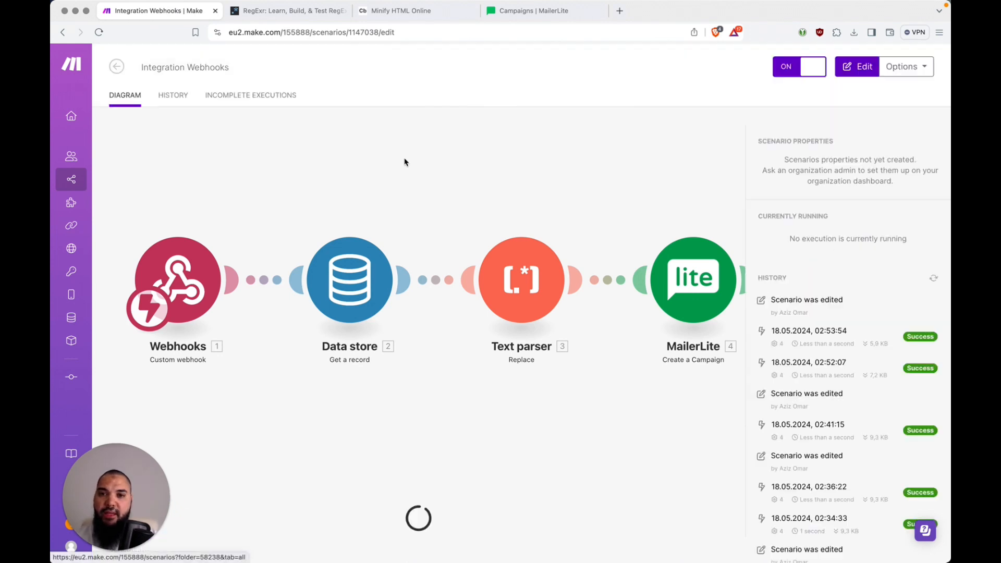
{"action": "left_click", "coordinate": [118, 67]}
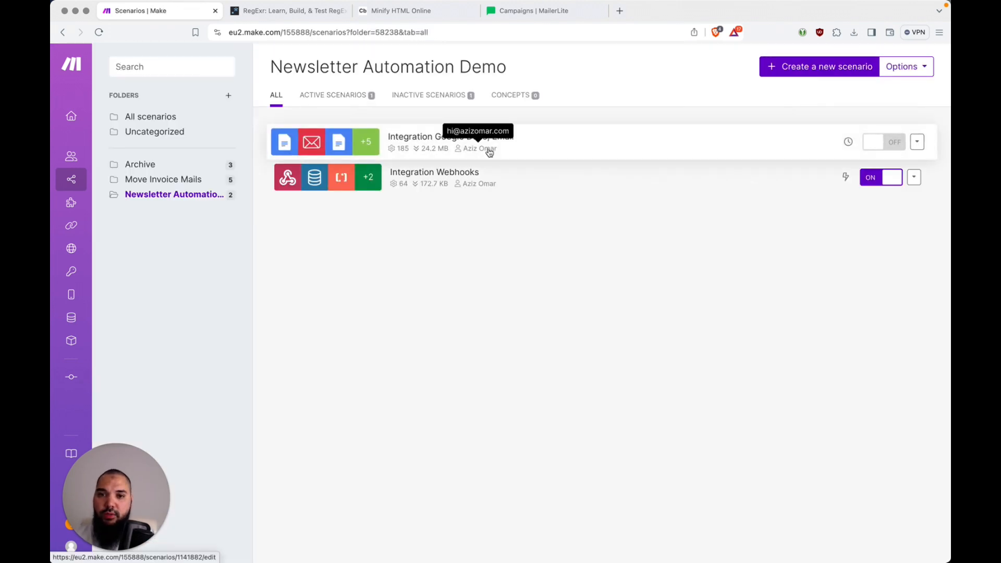
{"action": "left_click", "coordinate": [498, 148]}
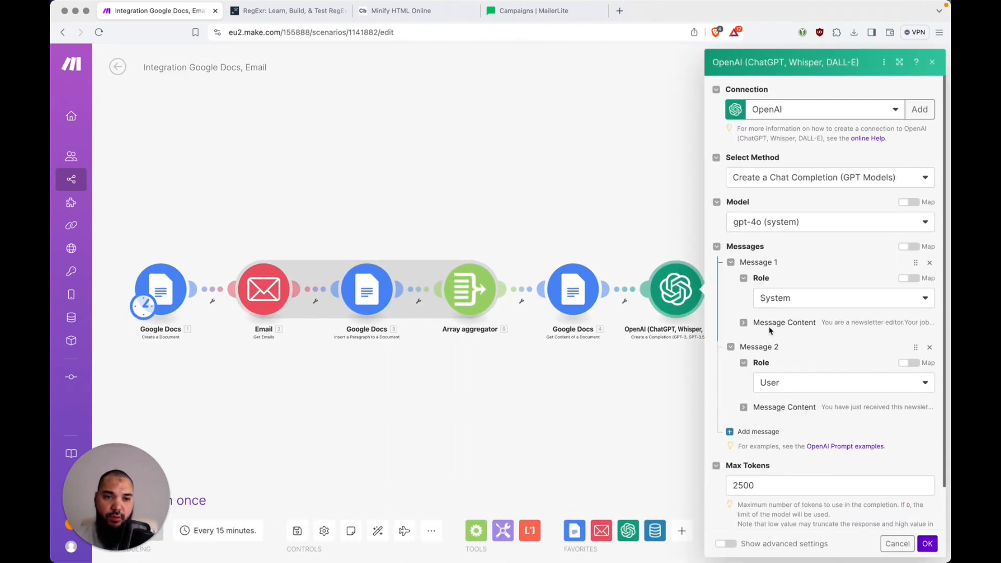
Scroll through the minified HTML template in Message 2's prompt, then close the OpenAI settings
{"action": "left_click", "coordinate": [745, 408]}
{"action": "scroll", "coordinate": [748, 376], "scroll_direction": "down", "scroll_amount": 5}
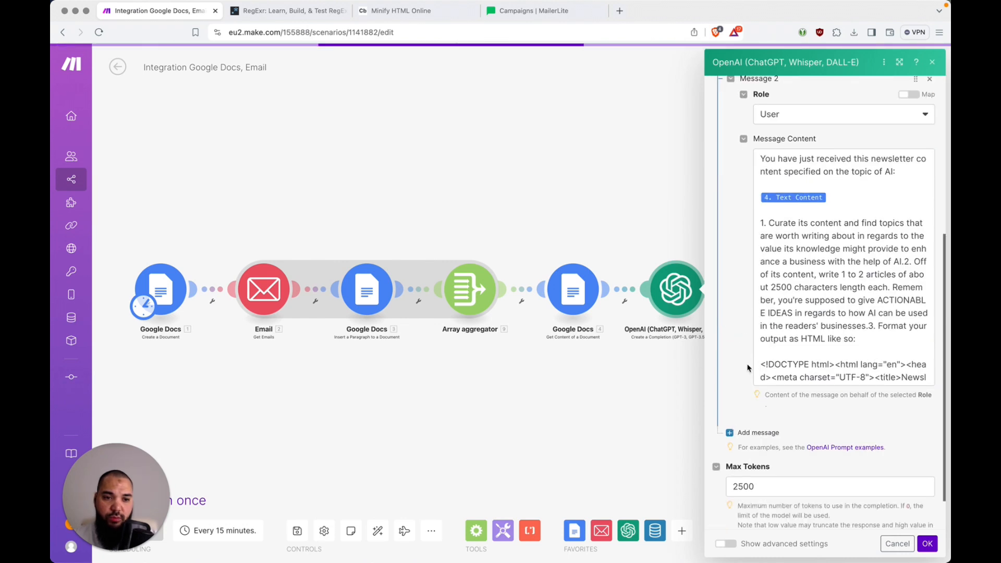
{"action": "scroll", "coordinate": [817, 269], "scroll_direction": "down", "scroll_amount": 10}
{"action": "scroll", "coordinate": [817, 269], "scroll_direction": "up", "scroll_amount": 2}
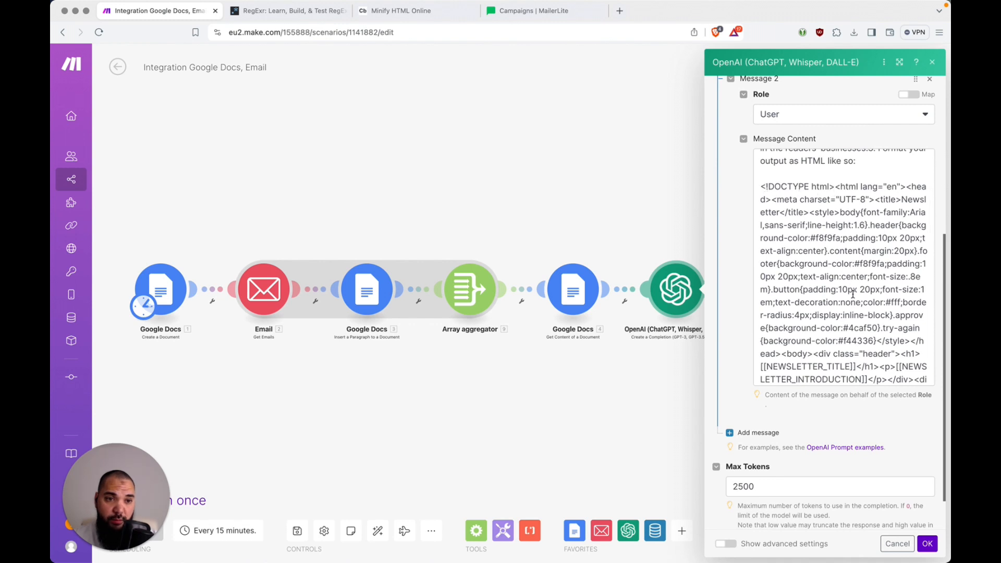
{"action": "scroll", "coordinate": [853, 294], "scroll_direction": "down", "scroll_amount": 6}
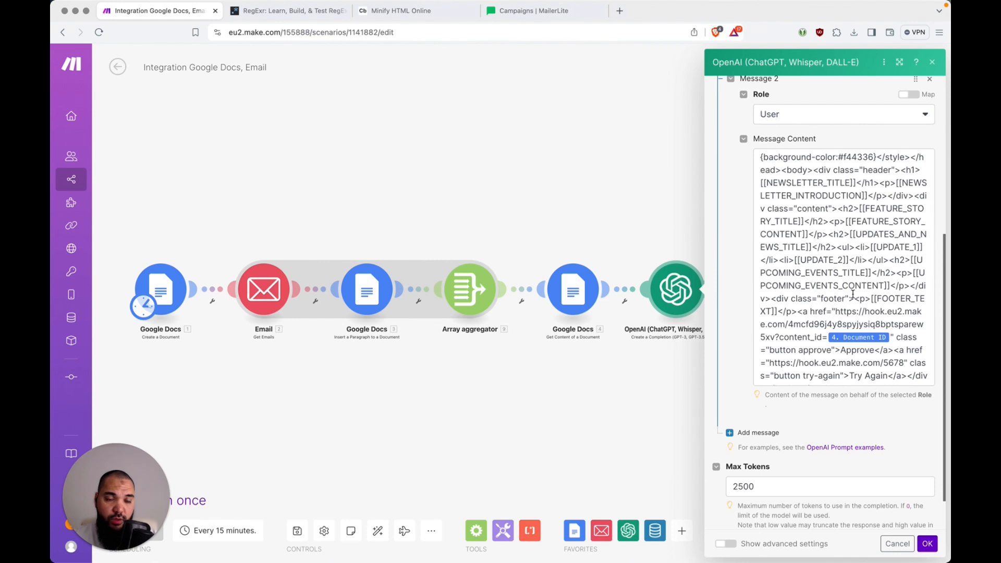
{"action": "scroll", "coordinate": [854, 294], "scroll_direction": "down", "scroll_amount": 3}
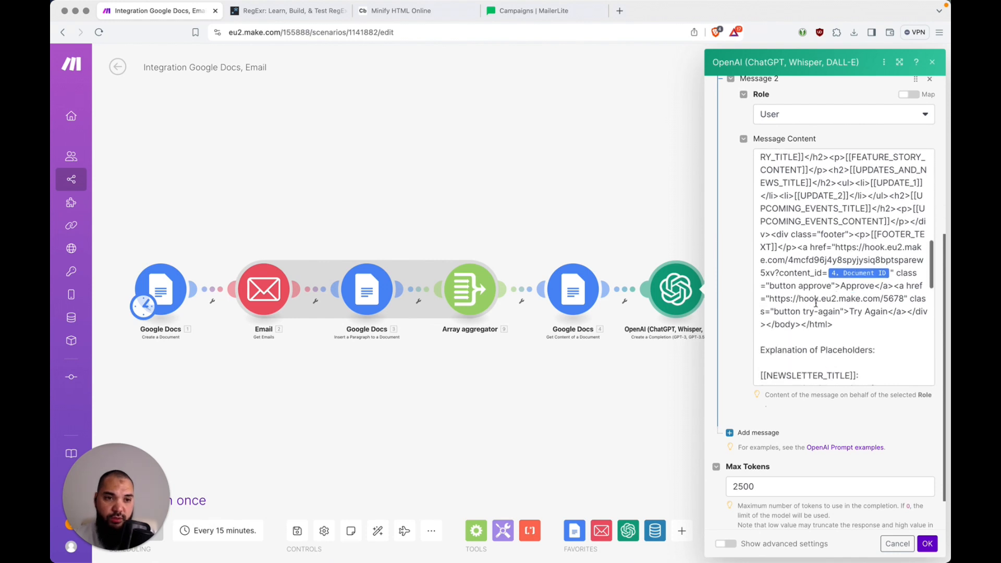
{"action": "scroll", "coordinate": [853, 241], "scroll_direction": "up", "scroll_amount": 7}
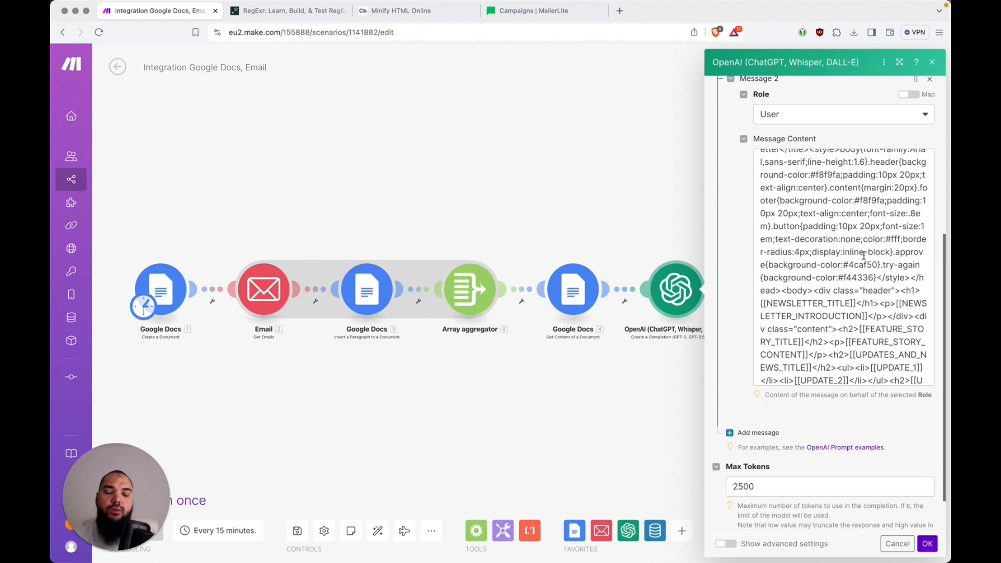
{"action": "left_click", "coordinate": [559, 195]}
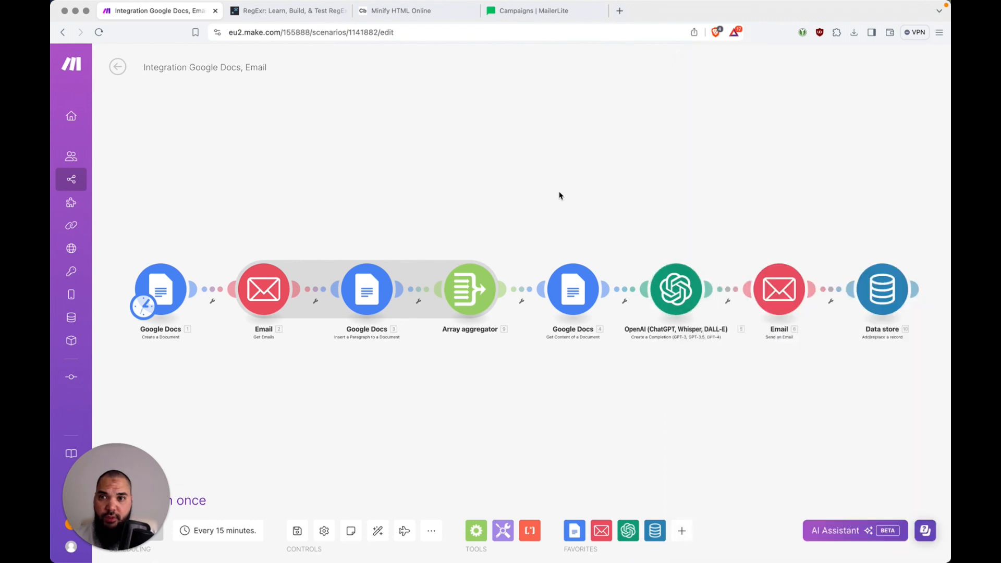
{"action": "left_click", "coordinate": [118, 74]}
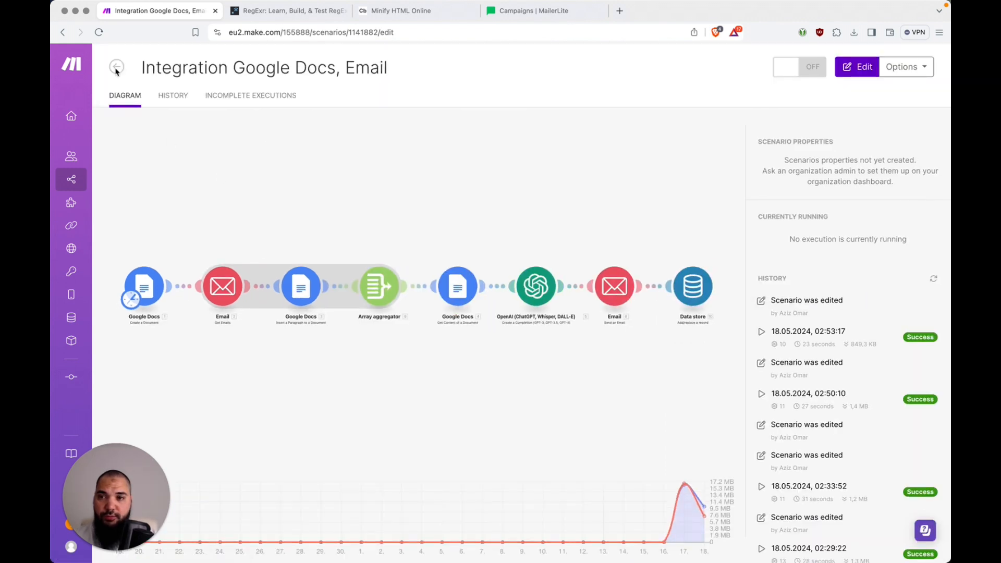
{"action": "left_click", "coordinate": [117, 70]}
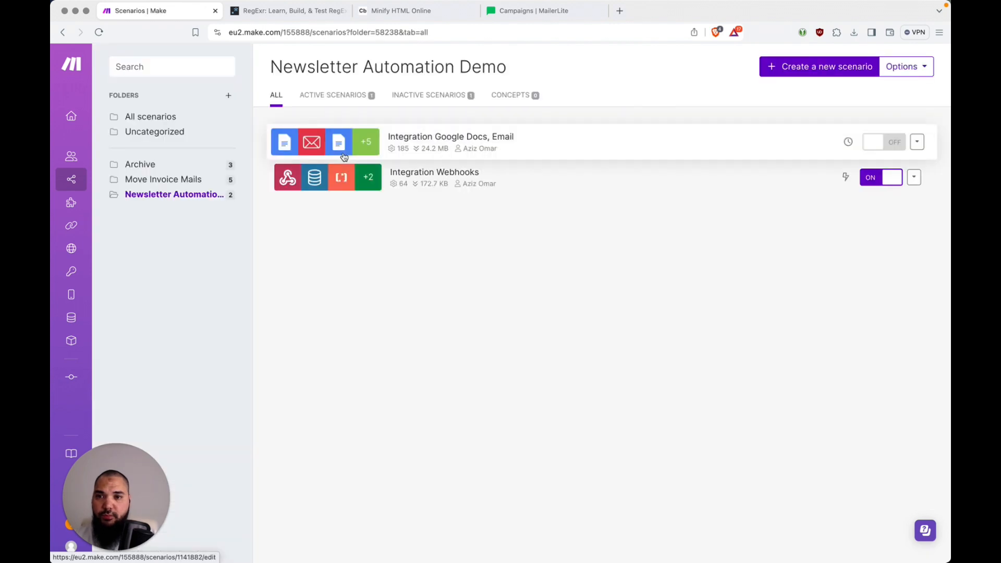
{"action": "left_click", "coordinate": [513, 141]}
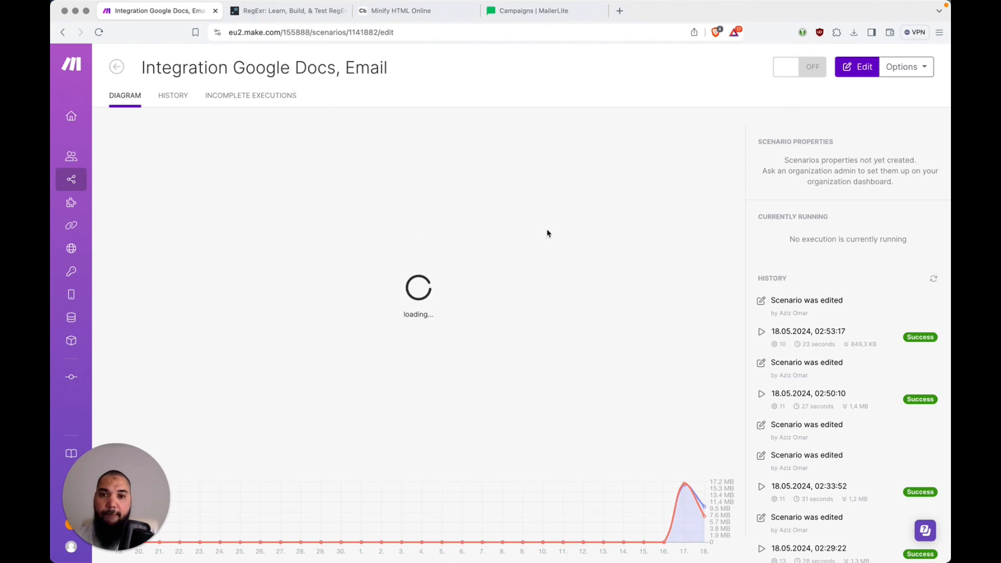
{"action": "key", "text": "super+Tab"}
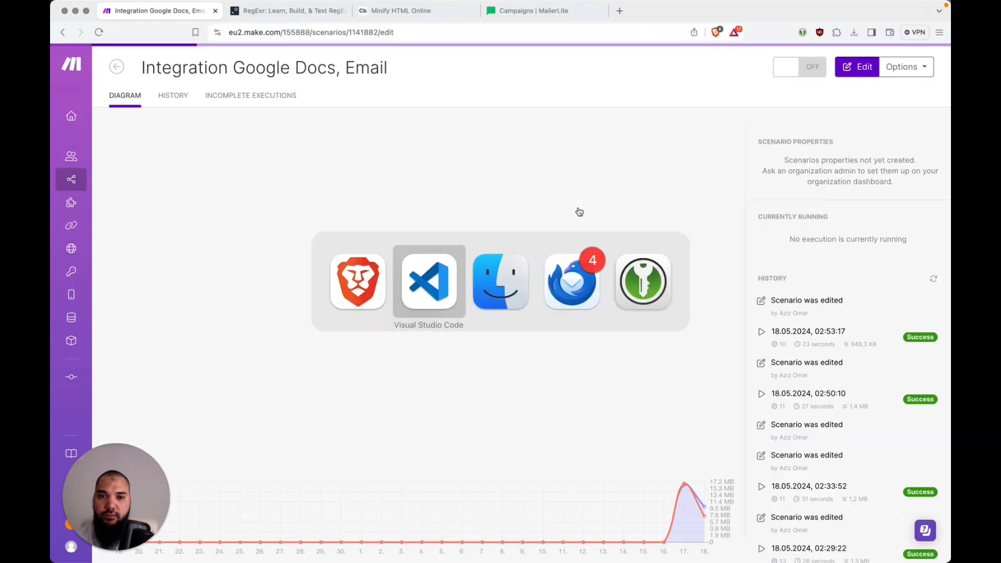
{"action": "left_click", "coordinate": [583, 270]}
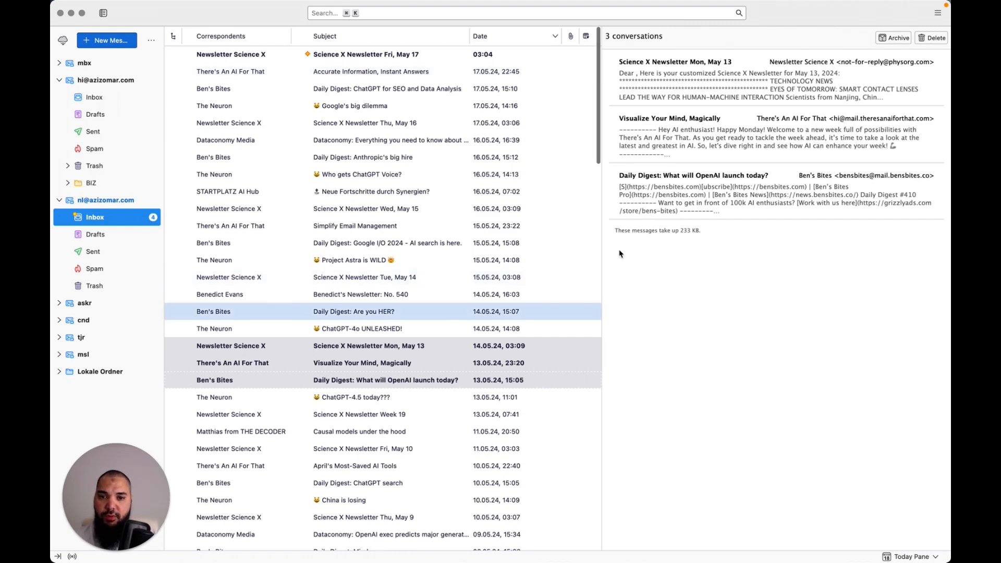
{"action": "key", "text": "super+Tab"}
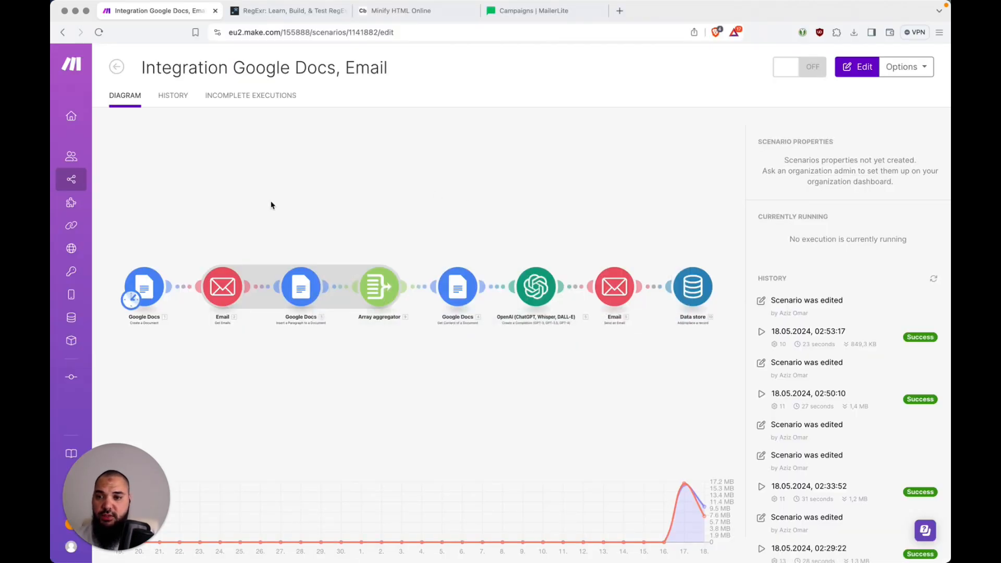
{"action": "left_click", "coordinate": [158, 288]}
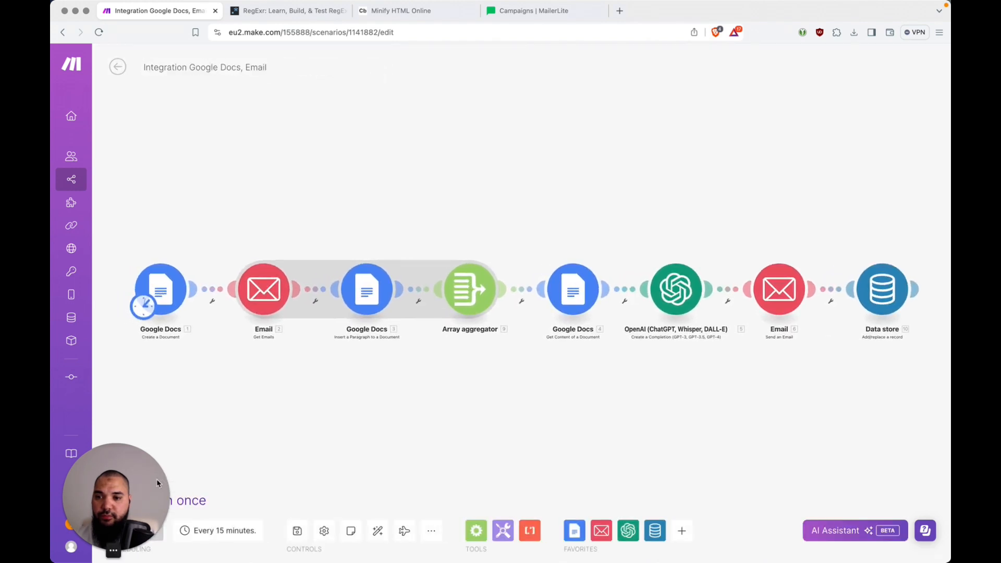
{"action": "left_click_drag", "start_coordinate": [127, 466], "coordinate": [127, 399]}
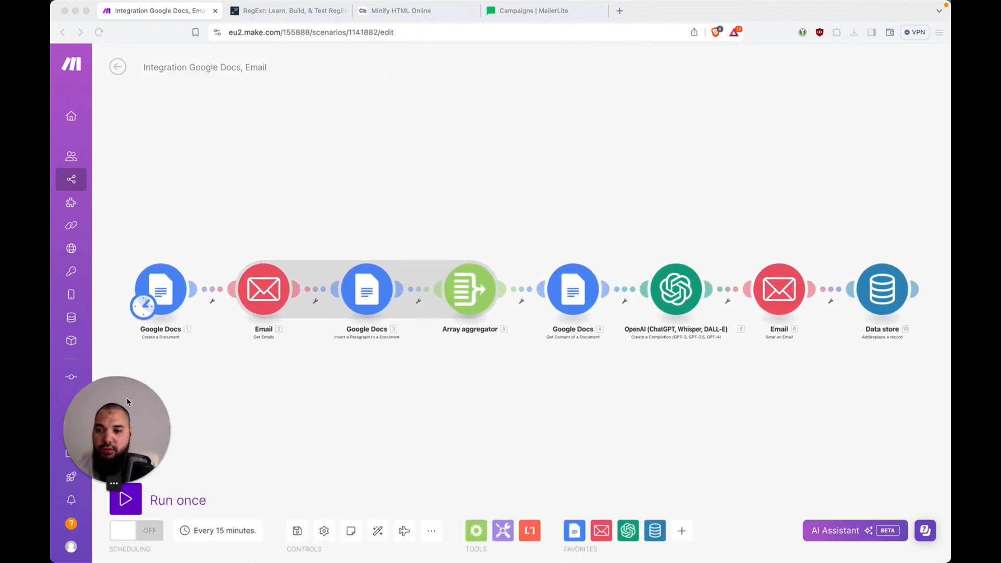
{"action": "left_click", "coordinate": [138, 508]}
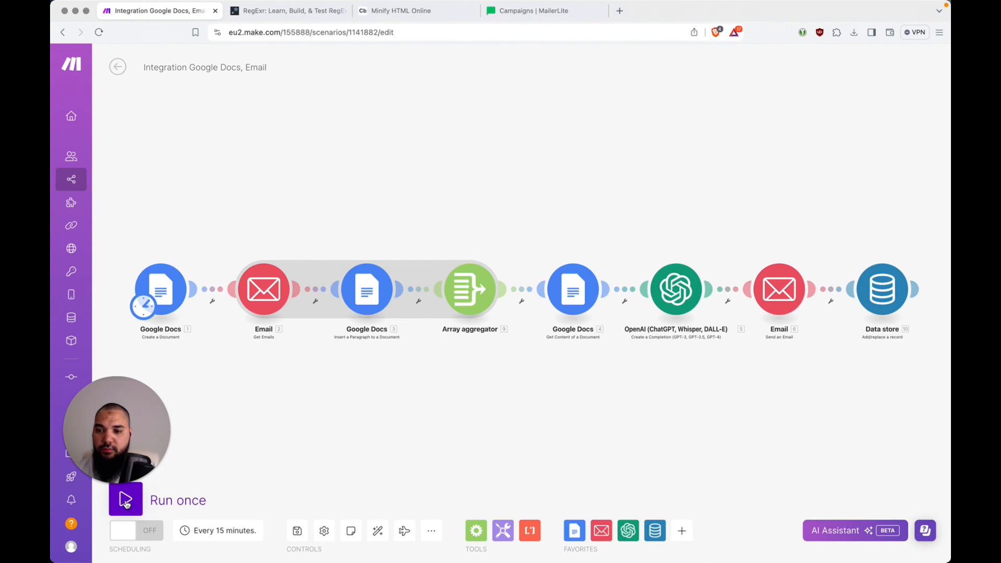
{"action": "left_click", "coordinate": [125, 501]}
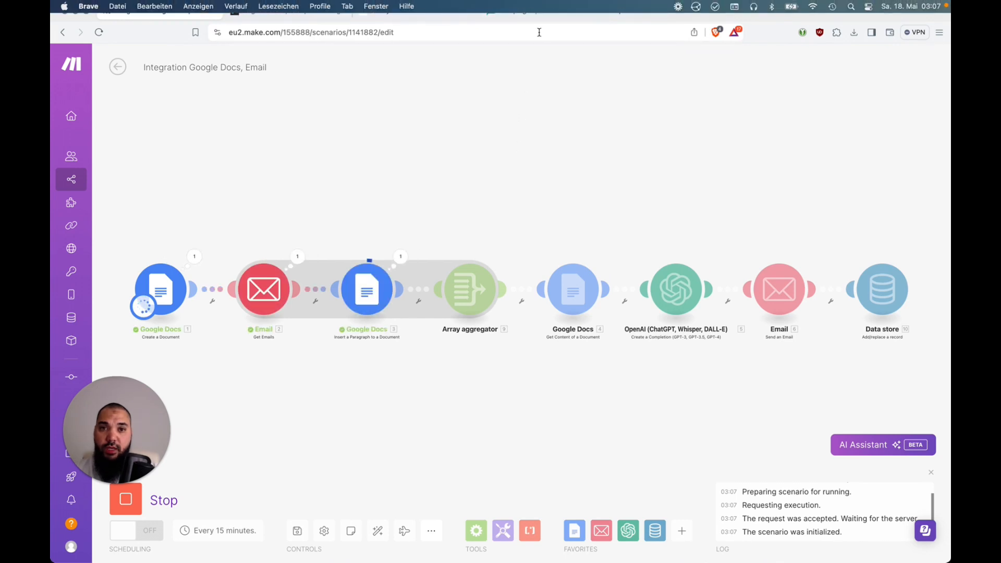
{"action": "left_click", "coordinate": [543, 12]}
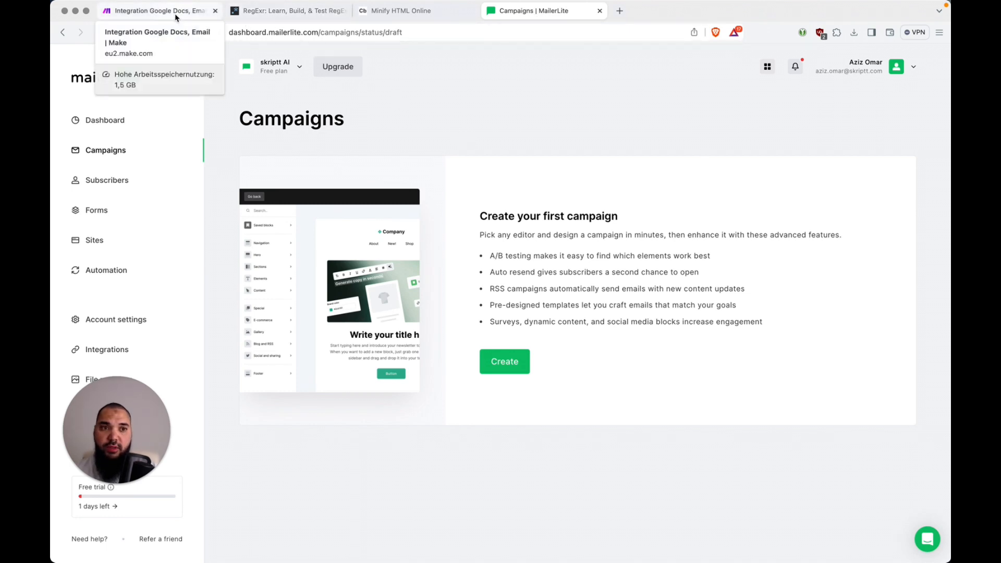
{"action": "left_click", "coordinate": [176, 18]}
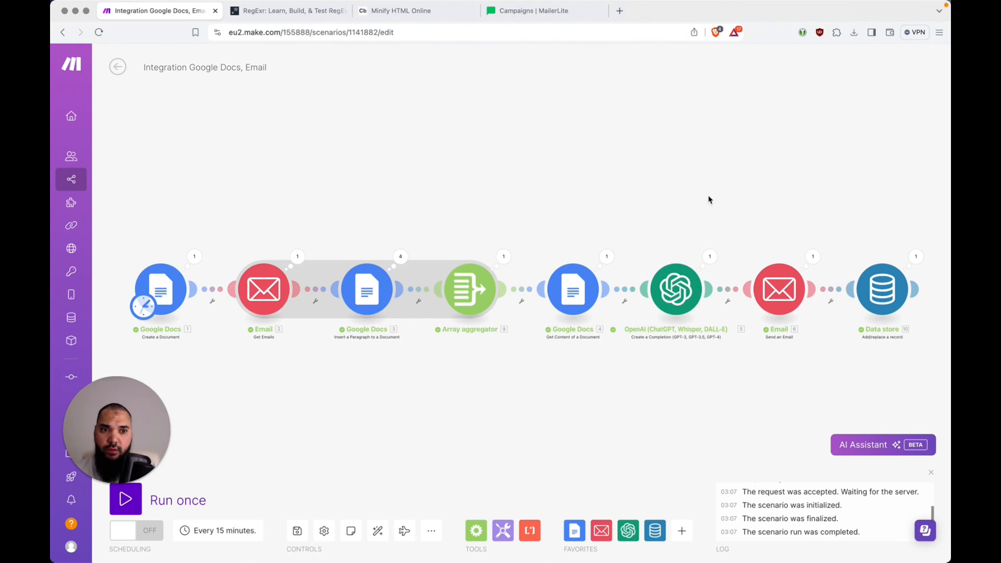
{"action": "key", "text": "super+Tab"}
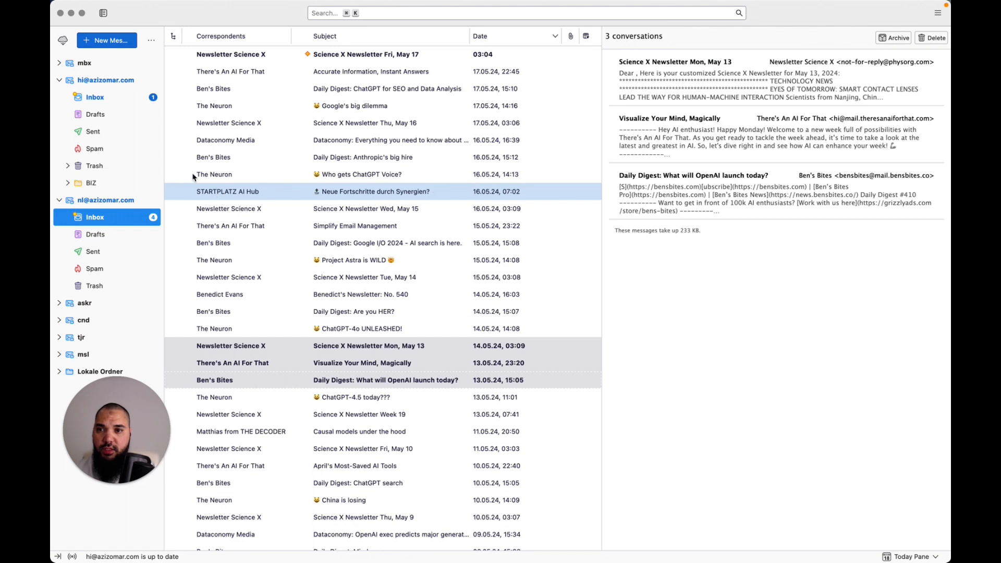
Open the Newsletter Draft Needs Approval email and approve its AI for SMBs Digest draft
{"action": "left_click", "coordinate": [123, 100]}
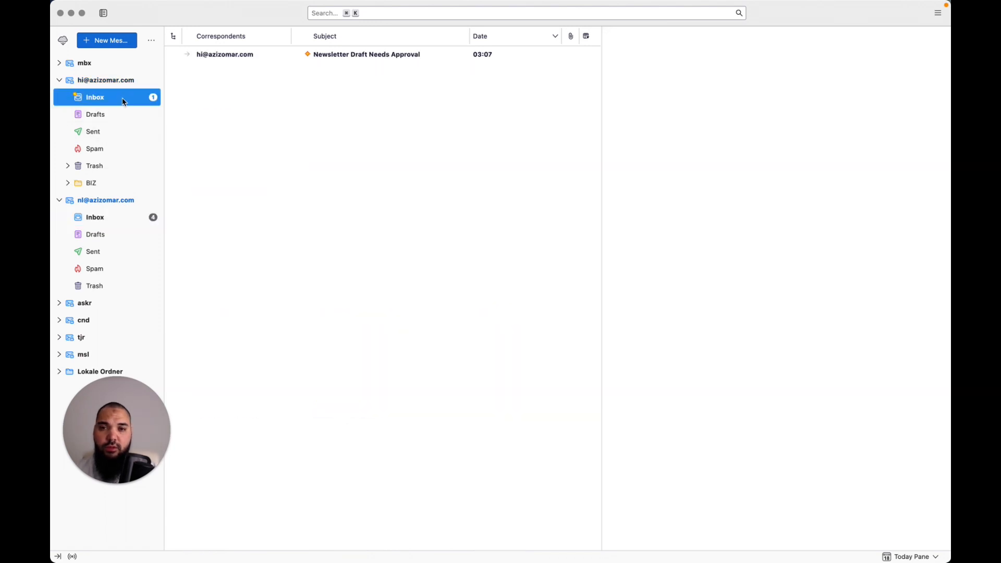
{"action": "left_click", "coordinate": [395, 61]}
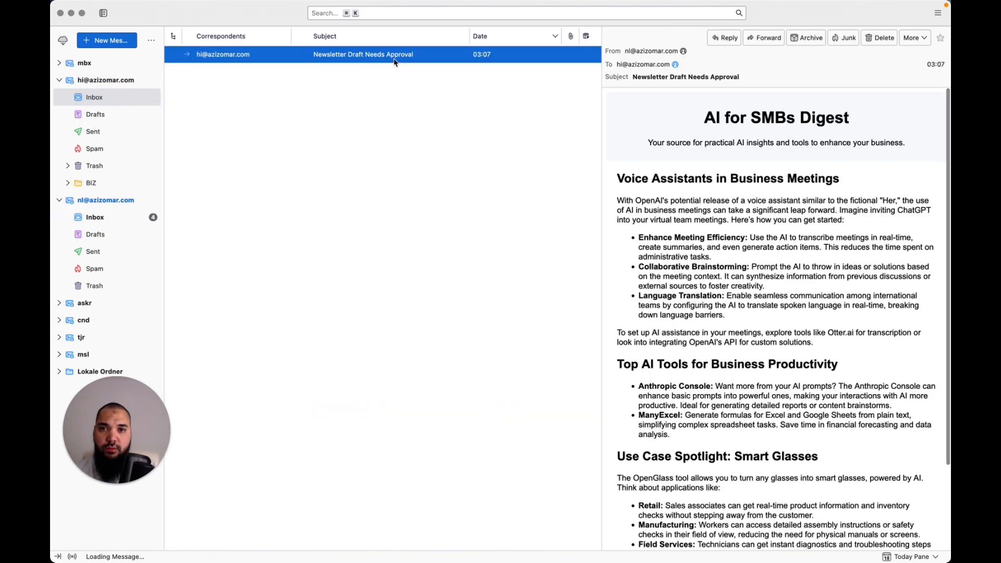
{"action": "scroll", "coordinate": [673, 216], "scroll_direction": "down", "scroll_amount": 5}
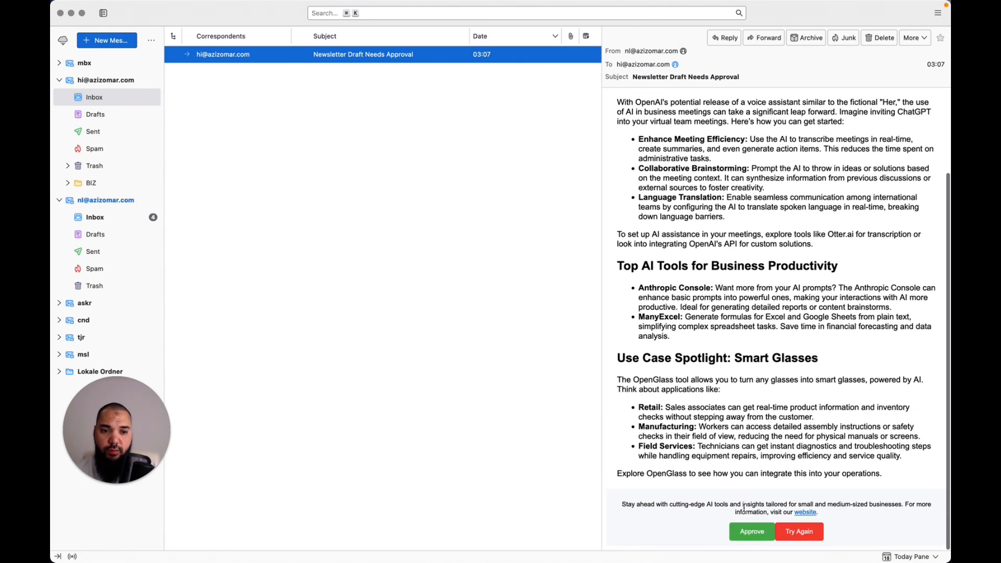
{"action": "left_click", "coordinate": [746, 533]}
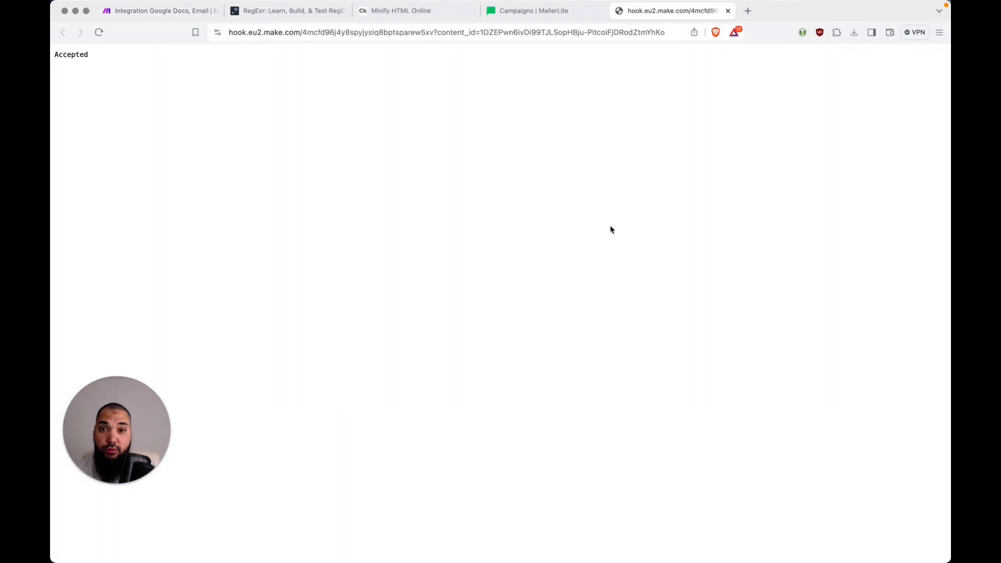
Close the Accepted page, reload MailerLite Campaigns, and find AI Super-Newsletter 2 in the Outbox
{"action": "key", "text": "super+w"}
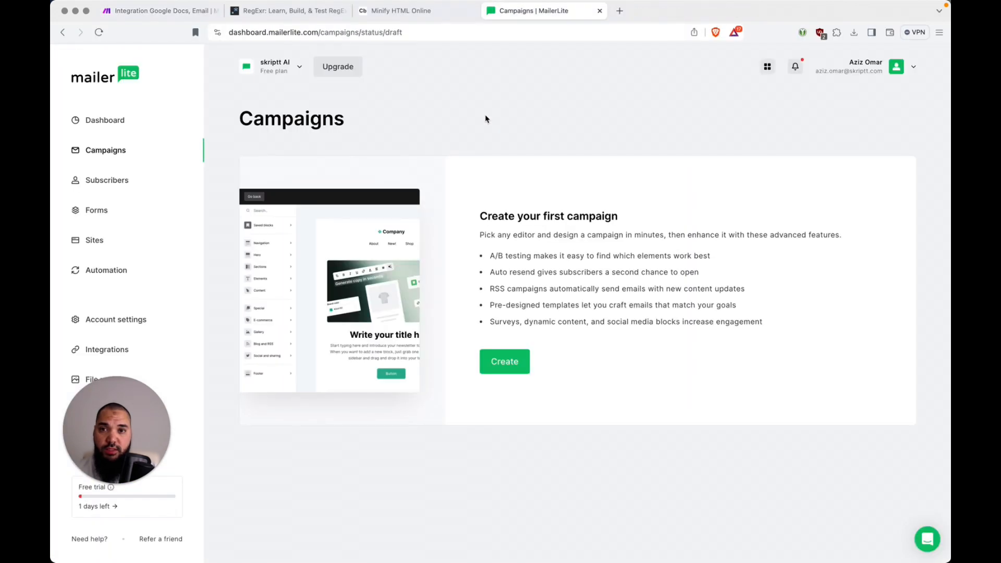
{"action": "left_click", "coordinate": [194, 20]}
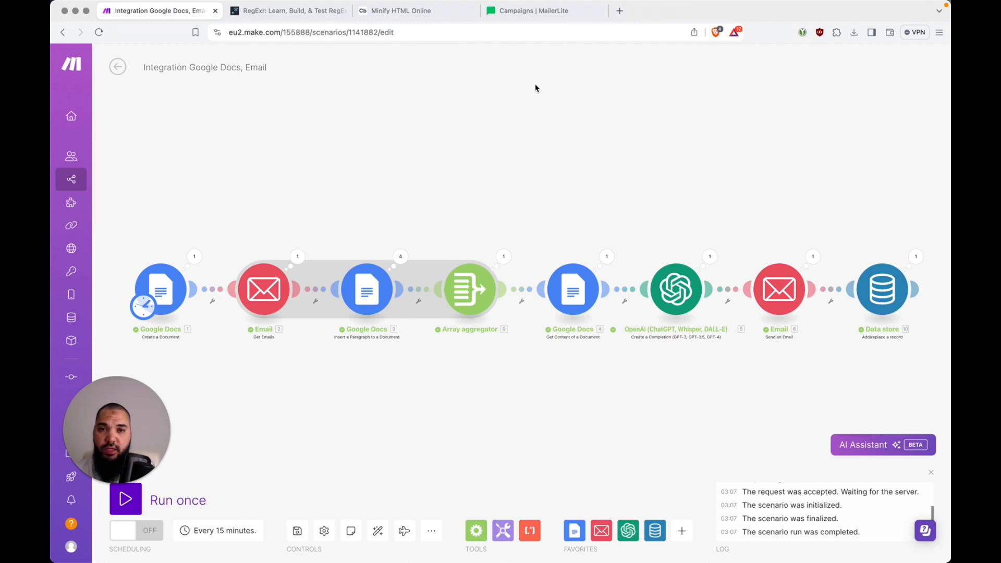
{"action": "left_click", "coordinate": [546, 15]}
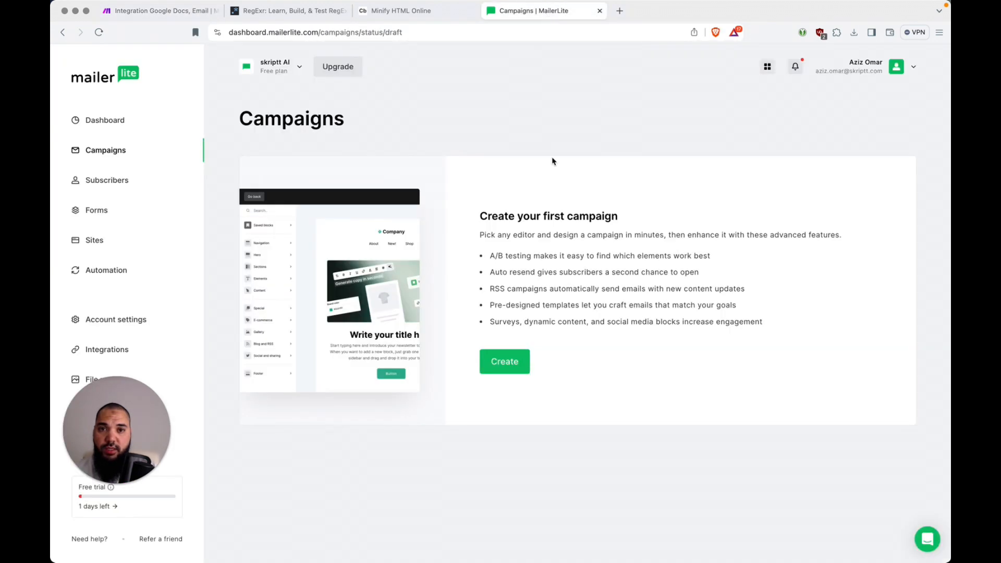
{"action": "key", "text": "super+r"}
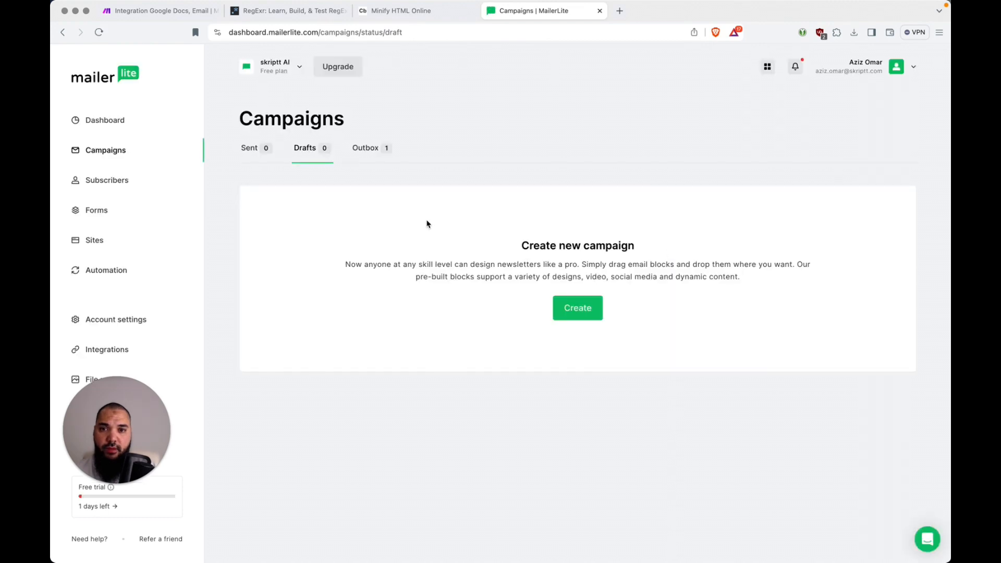
{"action": "left_click", "coordinate": [375, 150]}
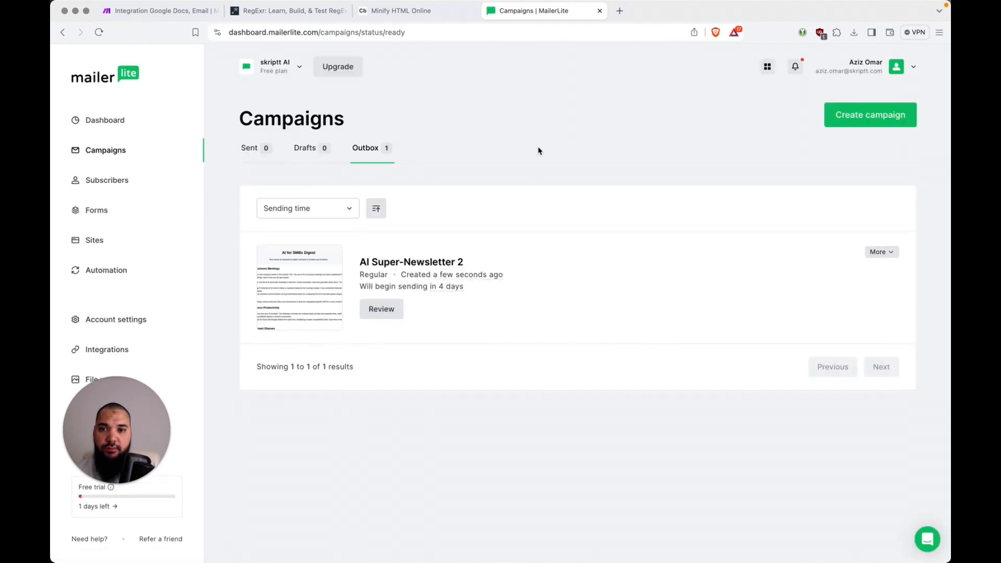
Preview AI Super-Newsletter 2 and scroll its AI for SMBs Digest content down to the unsubscribe footer
{"action": "left_click", "coordinate": [296, 291]}
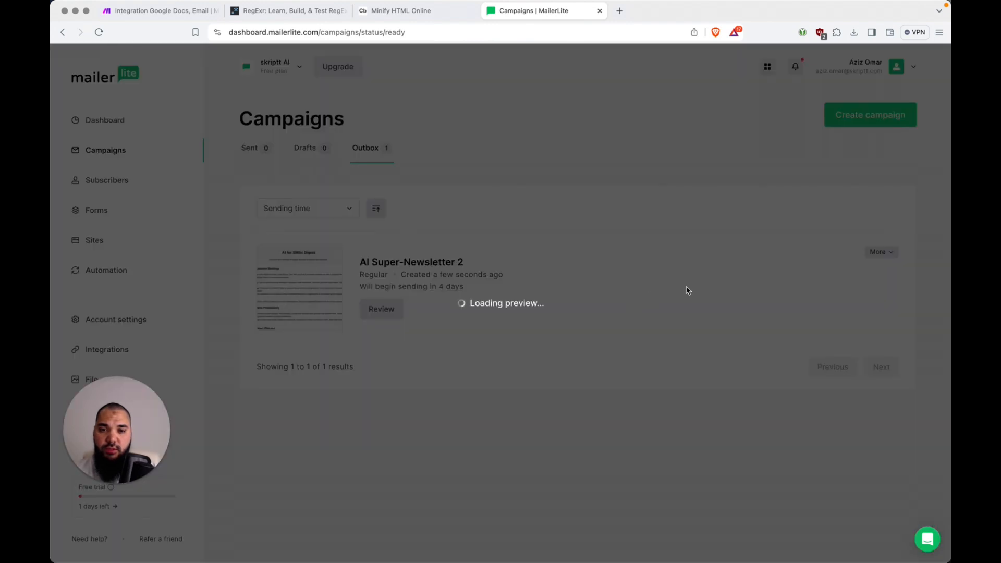
{"action": "scroll", "coordinate": [657, 297], "scroll_direction": "down", "scroll_amount": 3}
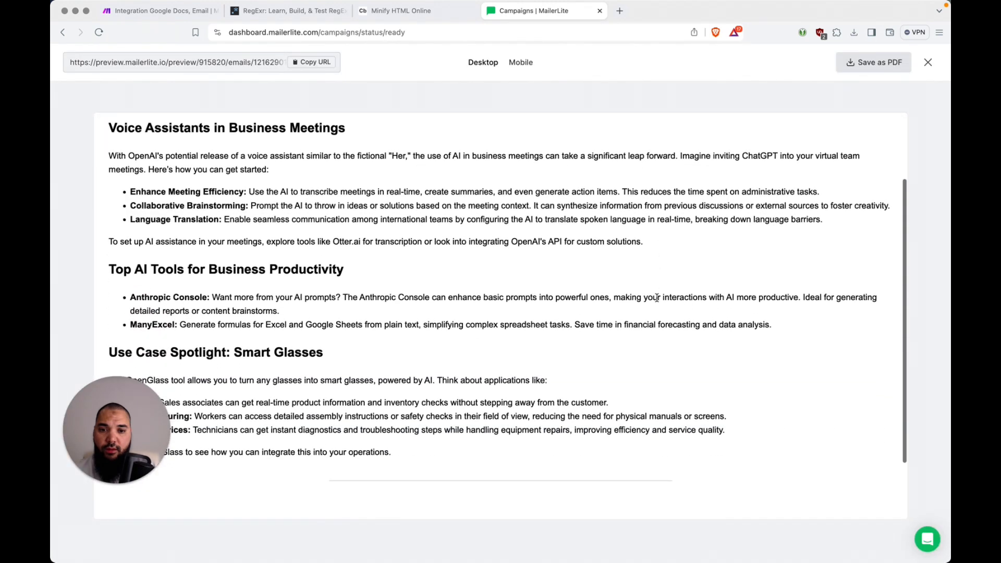
{"action": "scroll", "coordinate": [657, 298], "scroll_direction": "down", "scroll_amount": 2}
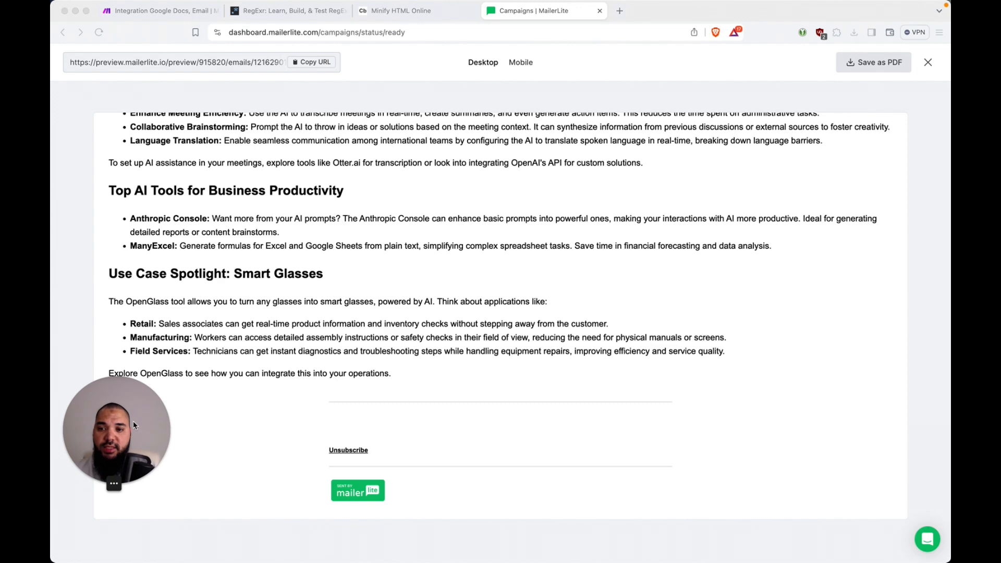
{"action": "left_click_drag", "start_coordinate": [133, 421], "coordinate": [134, 468]}
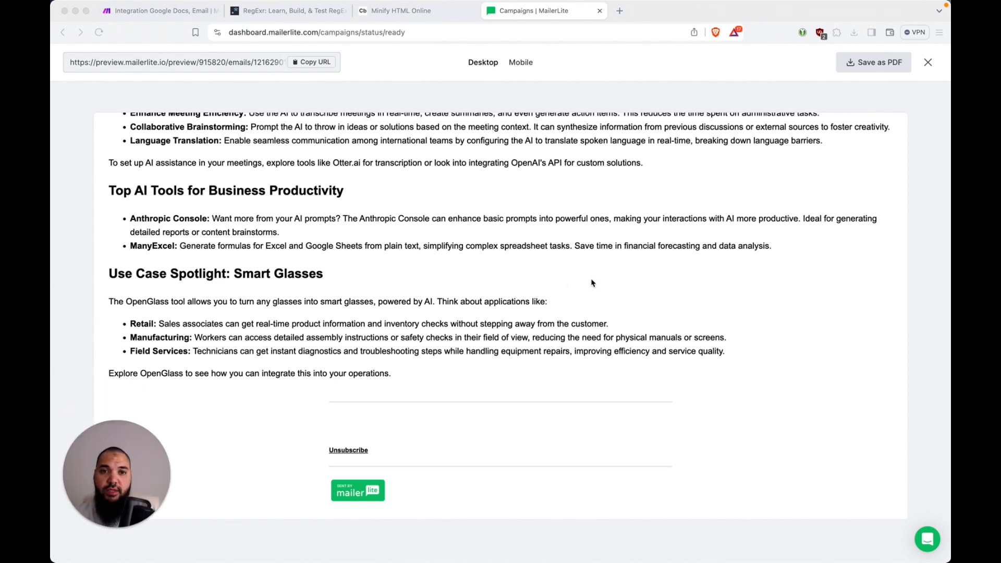
{"action": "scroll", "coordinate": [592, 284], "scroll_direction": "up", "scroll_amount": 5}
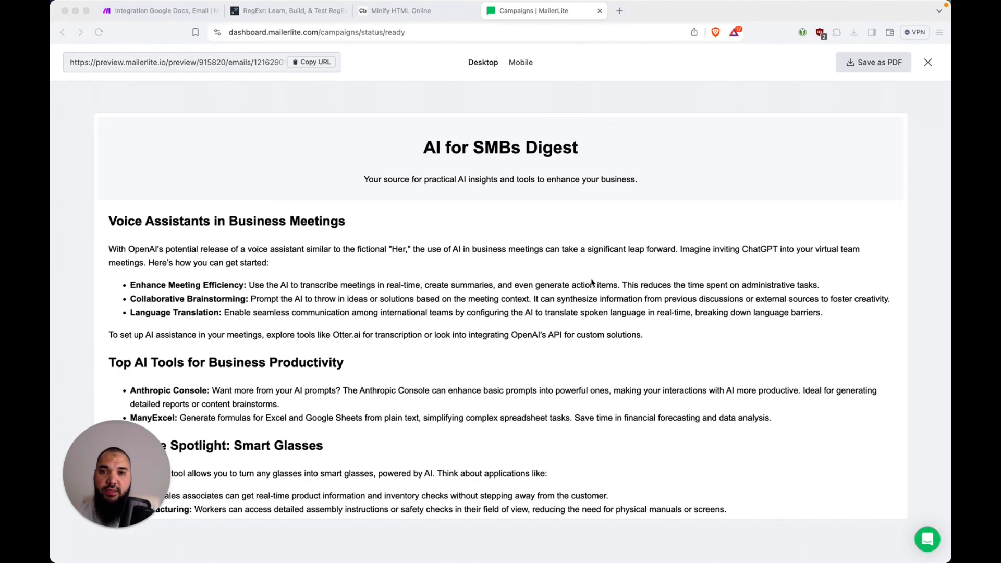
{"action": "scroll", "coordinate": [663, 281], "scroll_direction": "down", "scroll_amount": 5}
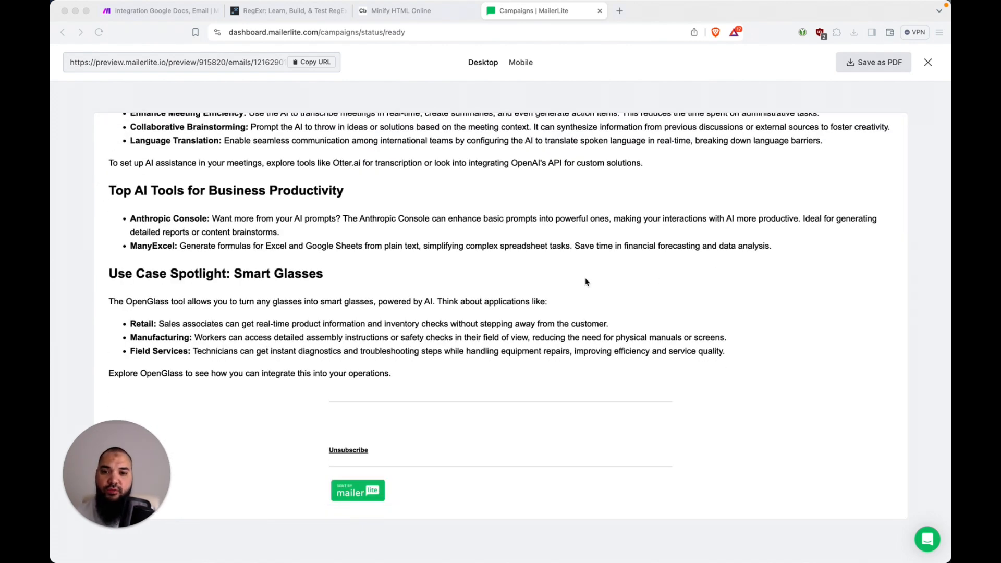
{"action": "scroll", "coordinate": [587, 282], "scroll_direction": "up", "scroll_amount": 4}
{"action": "scroll", "coordinate": [585, 282], "scroll_direction": "up", "scroll_amount": 1}
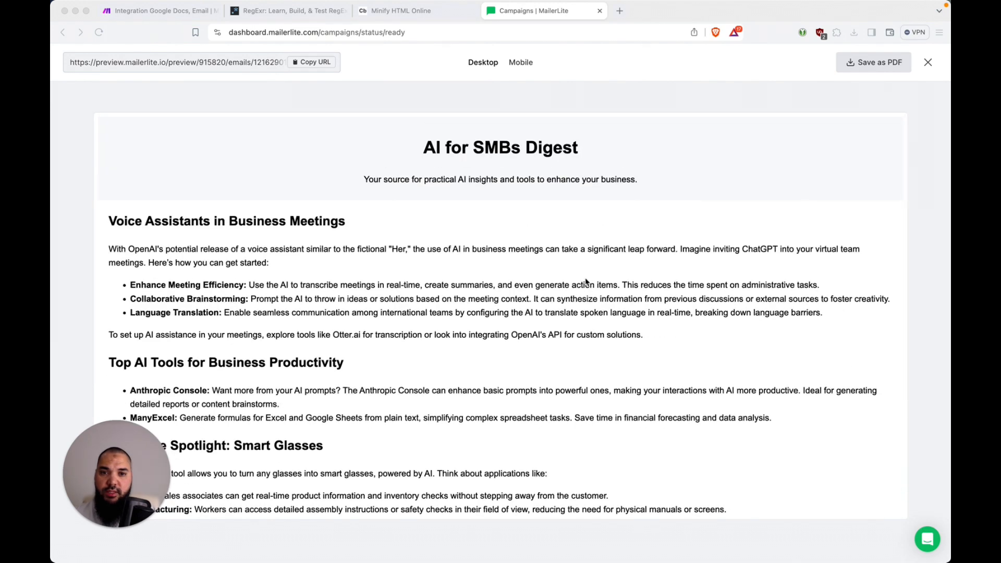